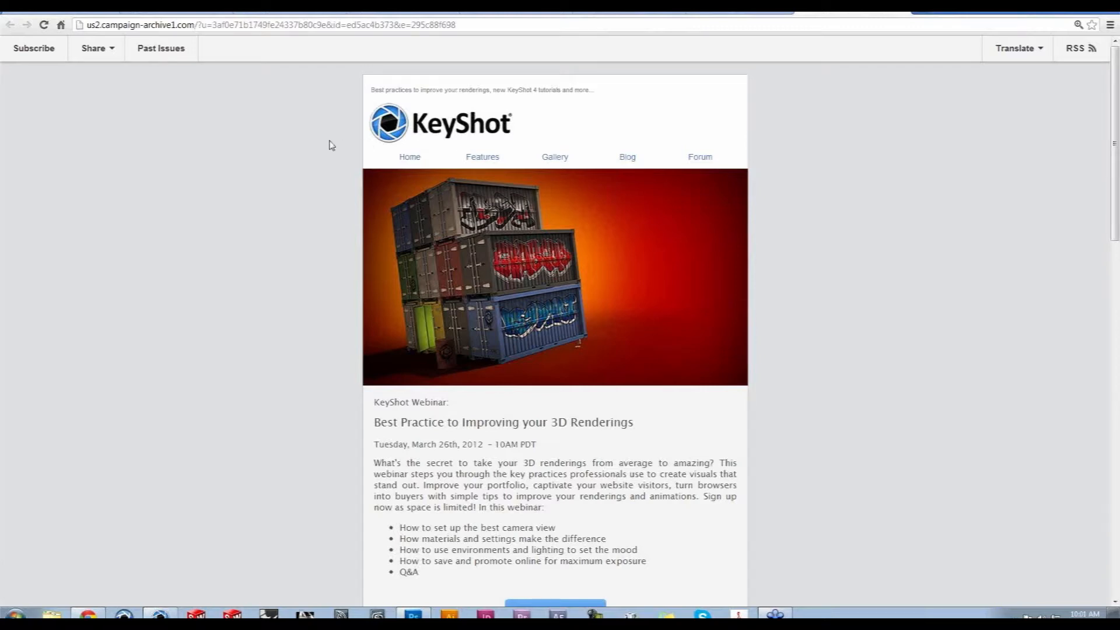
Look through the KeyShot newsletter from the webinar announcement down to the New KeyShot Tutorials section
{"action": "left_click", "coordinate": [55, 11]}
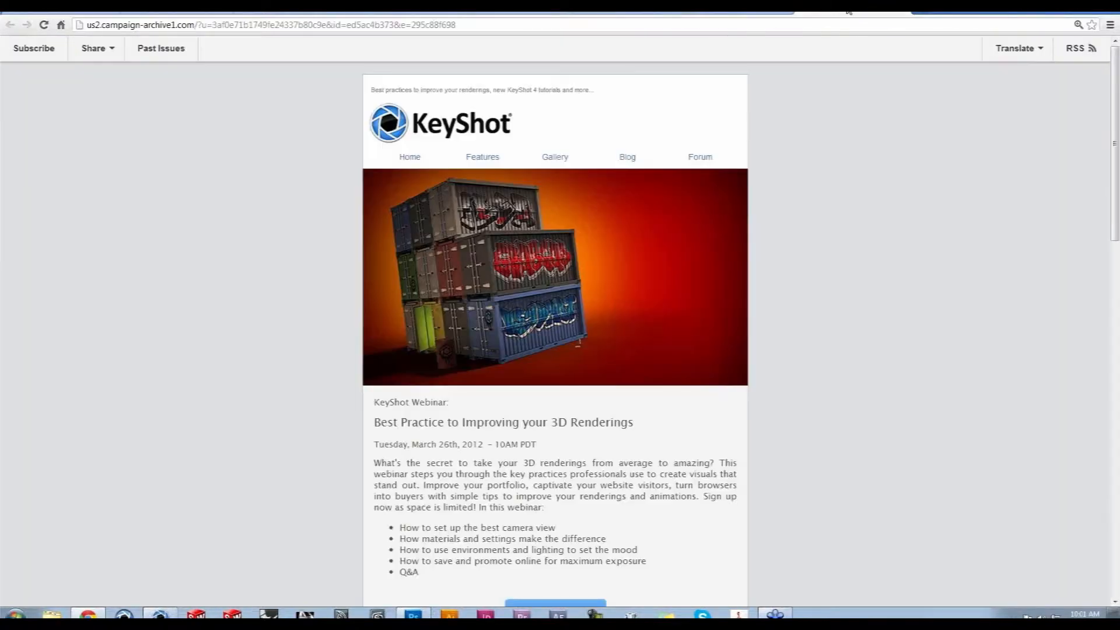
{"action": "left_click", "coordinate": [850, 14]}
{"action": "scroll", "coordinate": [908, 336], "scroll_direction": "down", "scroll_amount": 3}
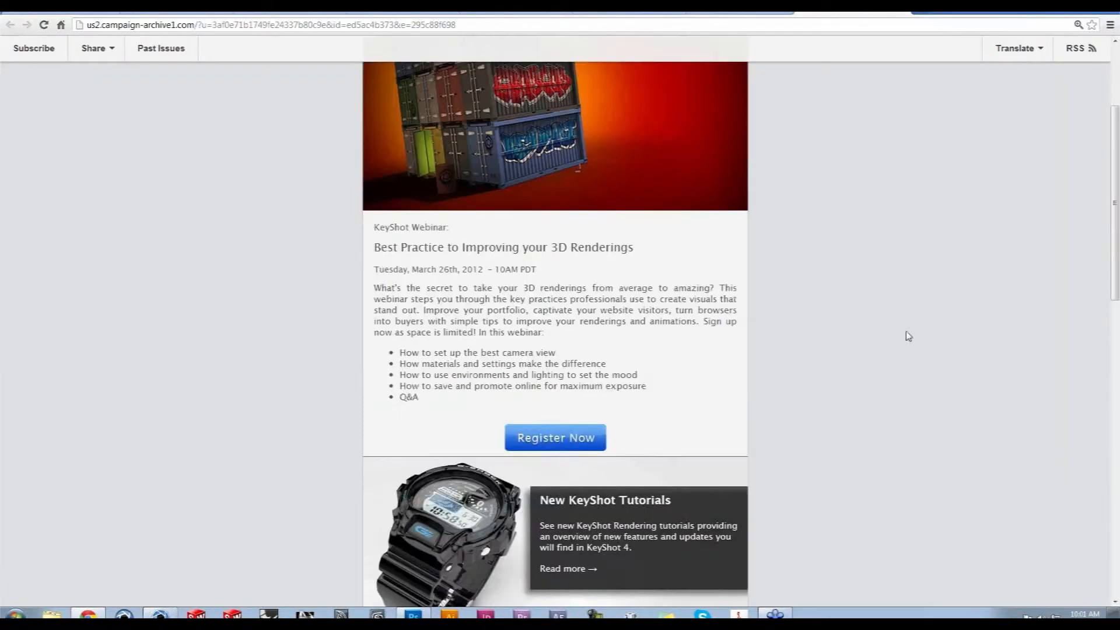
{"action": "scroll", "coordinate": [908, 336], "scroll_direction": "down", "scroll_amount": 6}
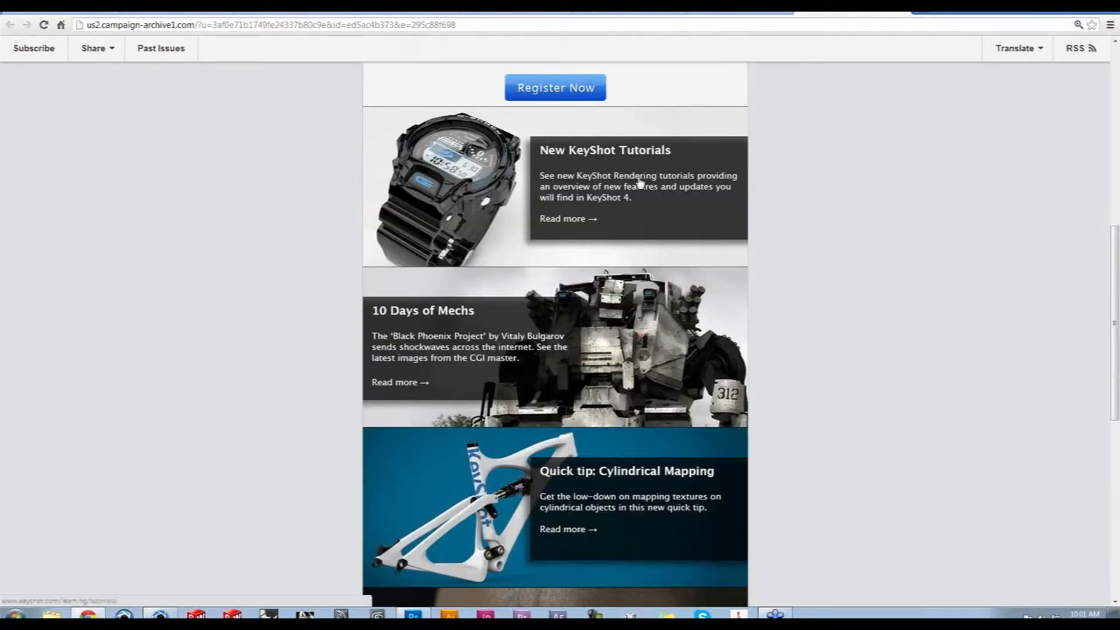
Open keyshot.com in a new browser tab and go to its learning Tutorials page
{"action": "left_click", "coordinate": [66, 11]}
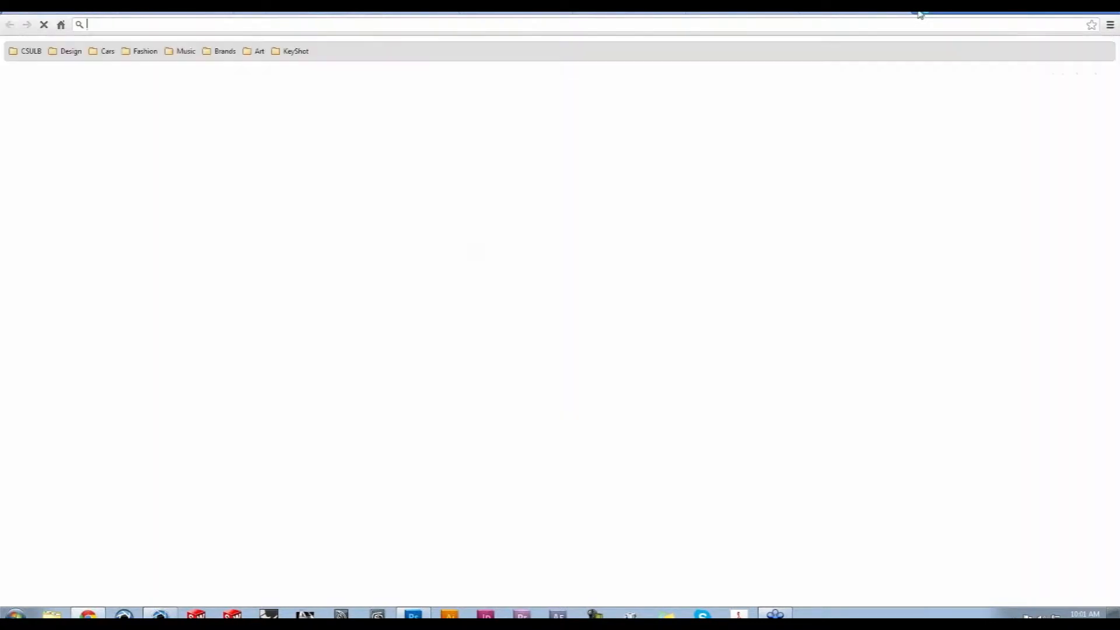
{"action": "left_click", "coordinate": [919, 14]}
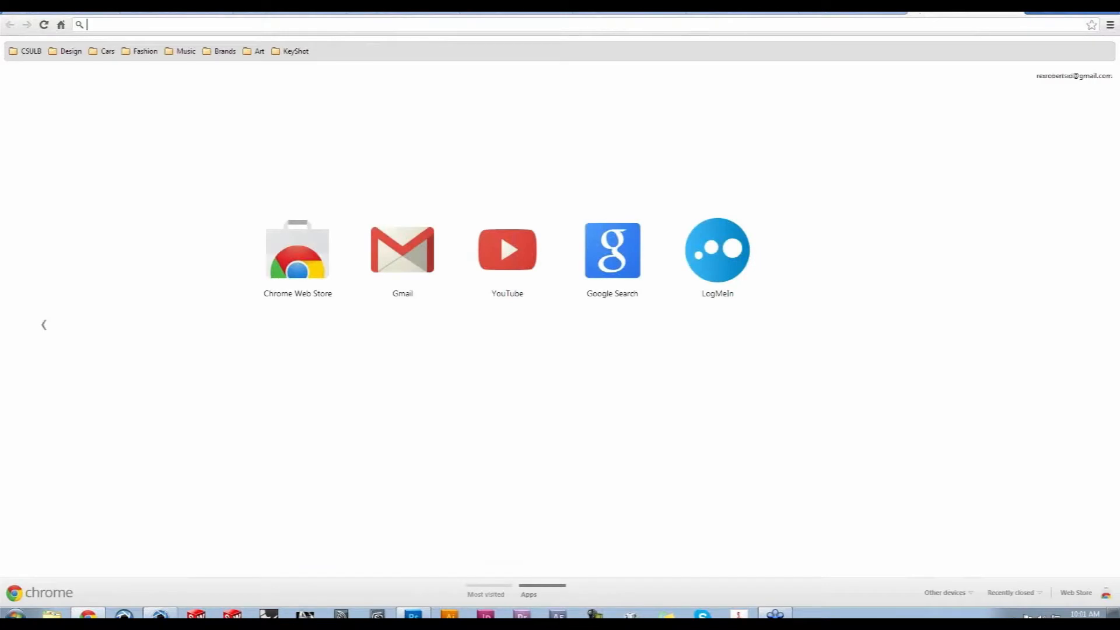
{"action": "type", "text": "key"}
{"action": "key", "text": "Return"}
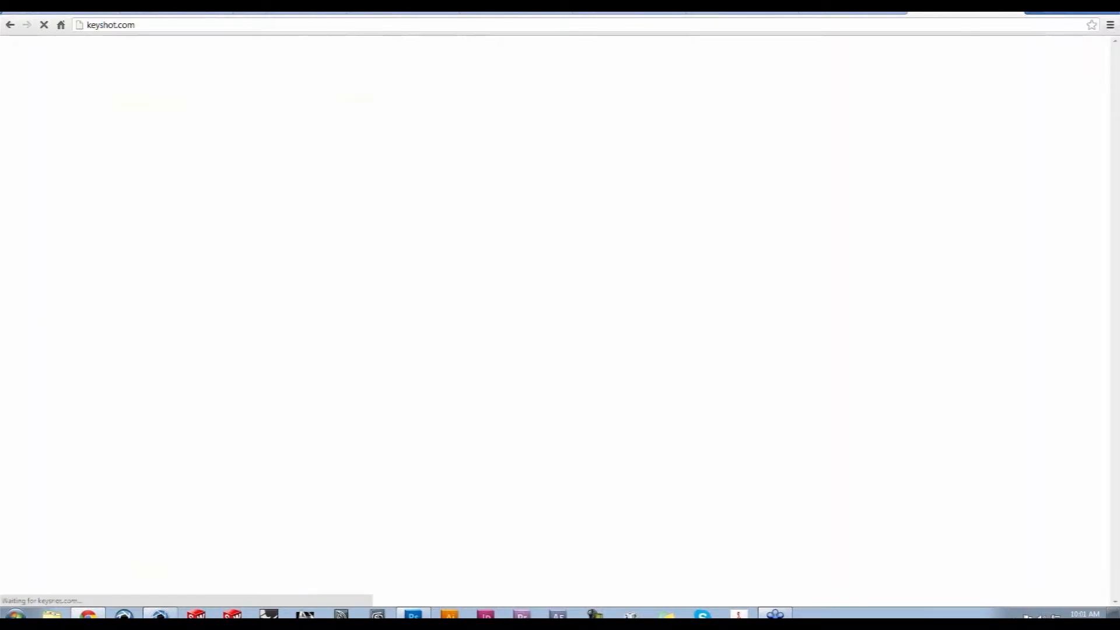
{"action": "mouse_move", "coordinate": [745, 53]}
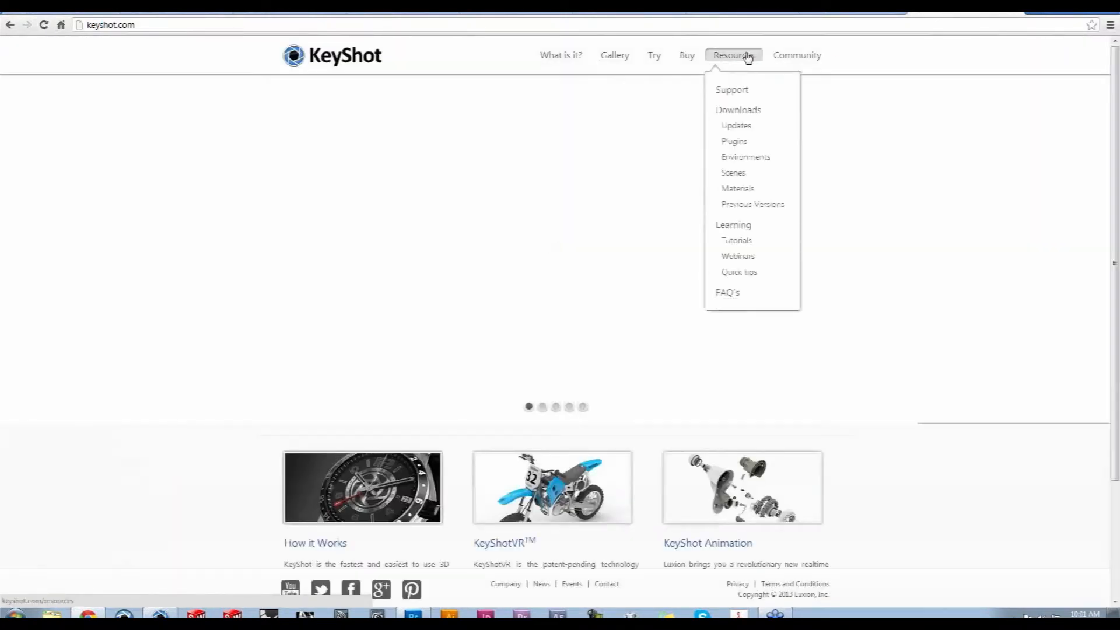
{"action": "left_click", "coordinate": [743, 241]}
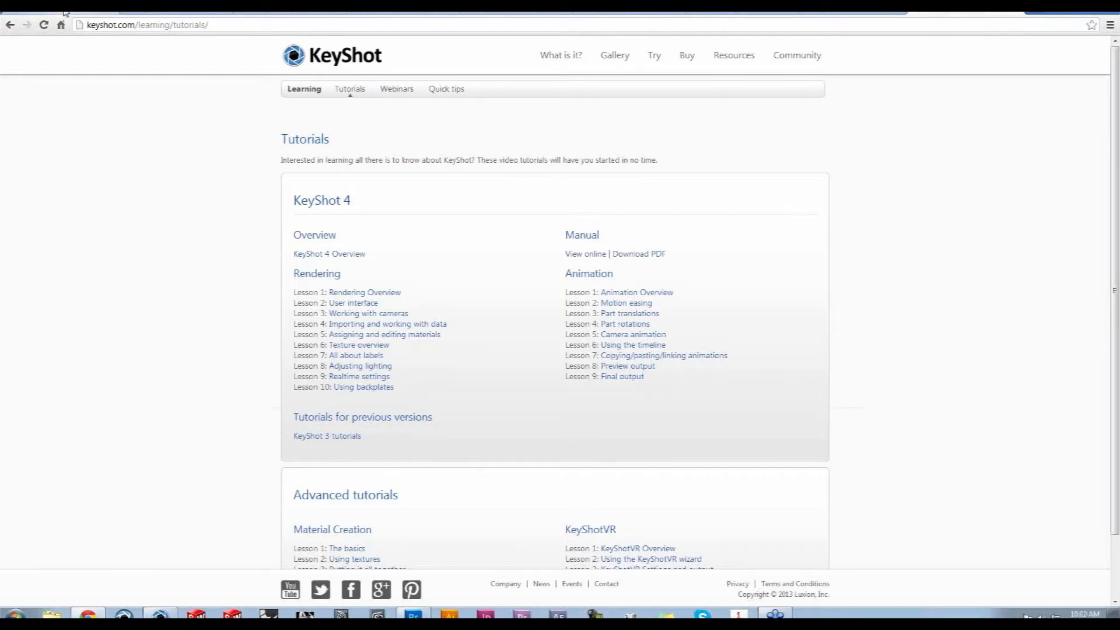
Revisit the newsletter's webinar announcement, and review the description of the IDSA "CAD" Rendering Challenge on GrabCAD
{"action": "left_click", "coordinate": [853, 13]}
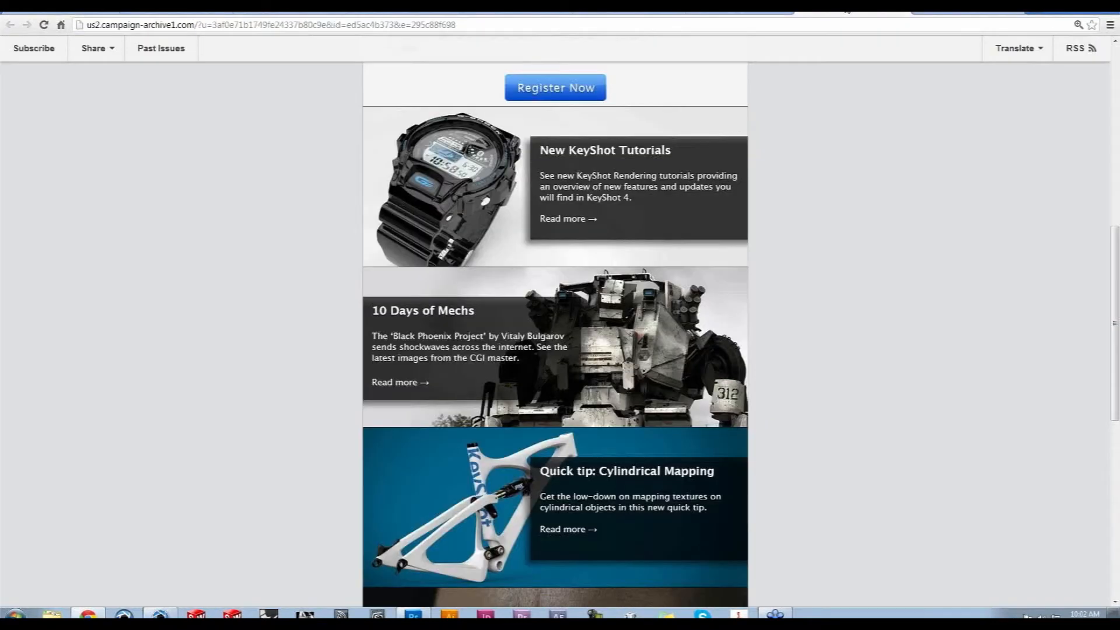
{"action": "scroll", "coordinate": [857, 183], "scroll_direction": "up", "scroll_amount": 9}
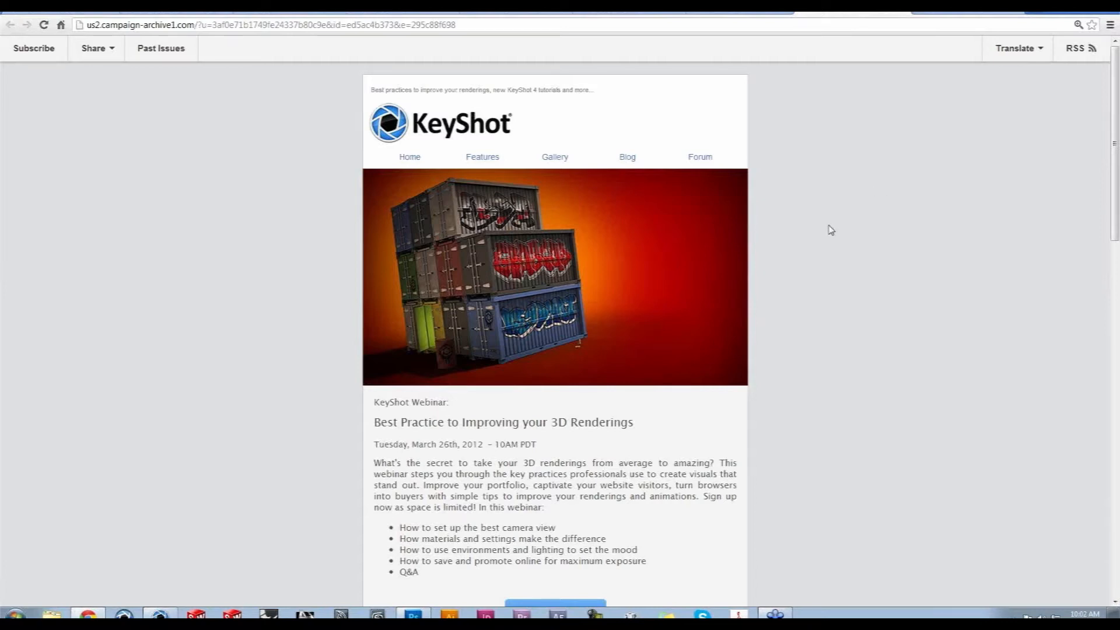
{"action": "left_click", "coordinate": [187, 10]}
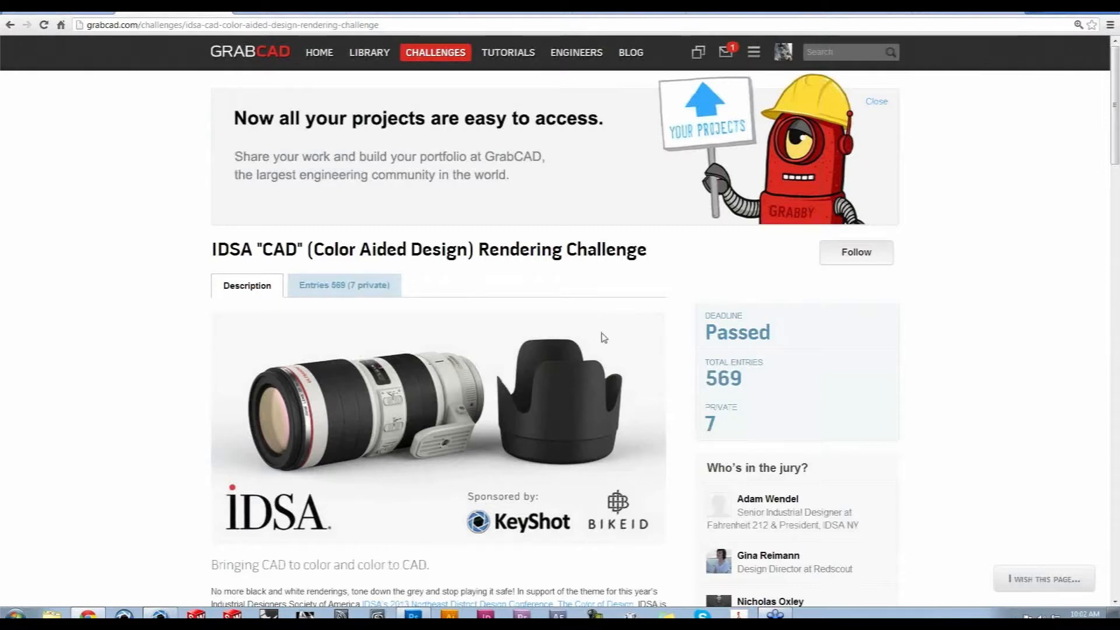
{"action": "scroll", "coordinate": [604, 337], "scroll_direction": "down", "scroll_amount": 3}
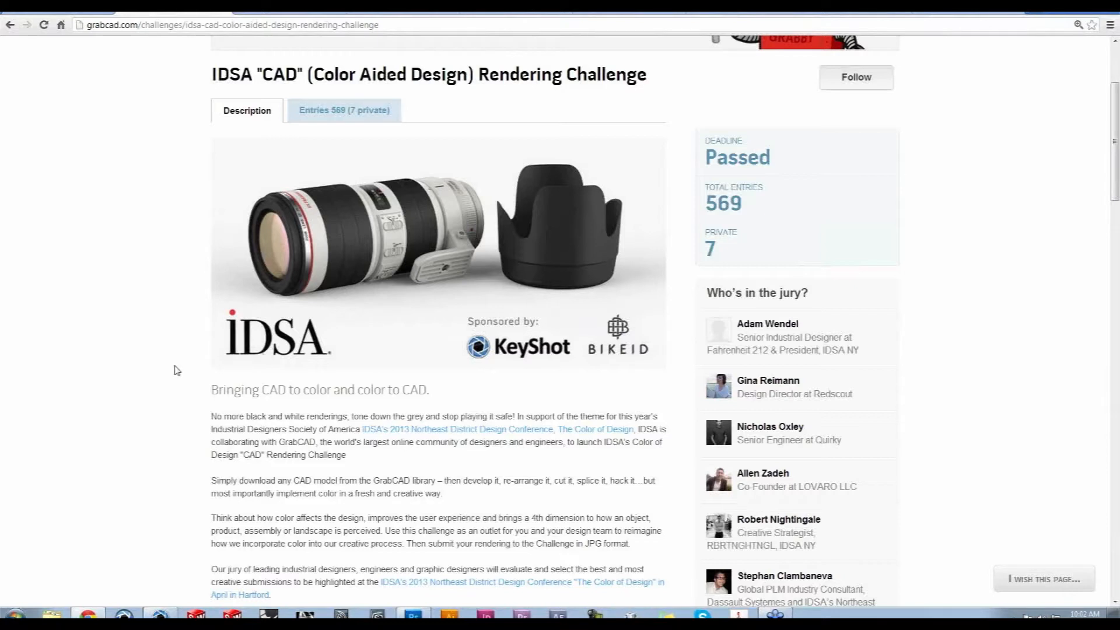
{"action": "scroll", "coordinate": [176, 371], "scroll_direction": "up", "scroll_amount": 3}
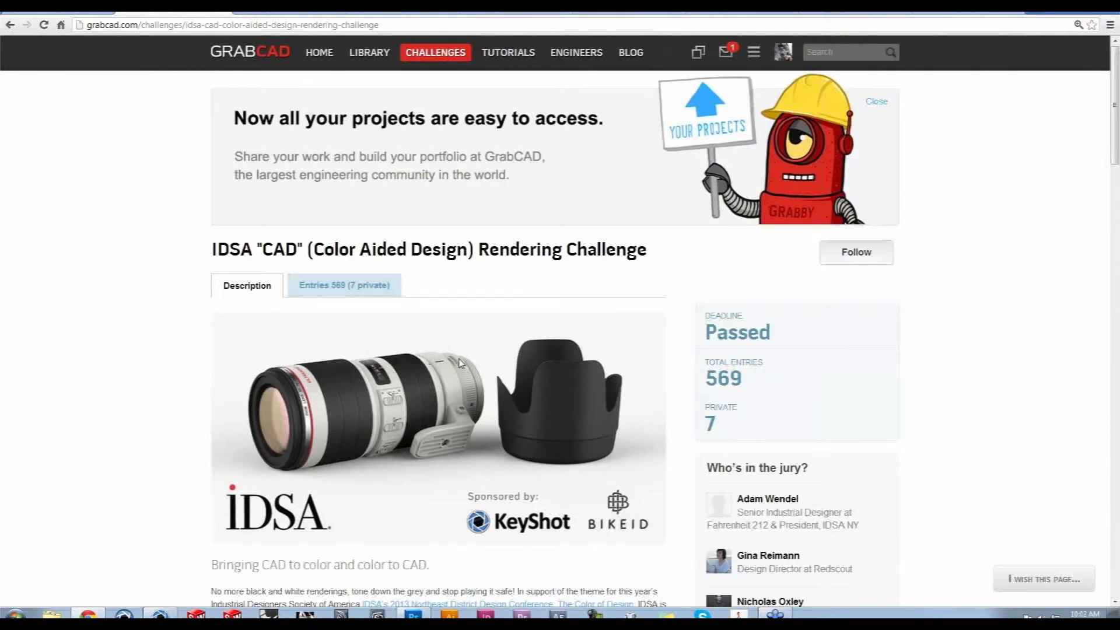
{"action": "scroll", "coordinate": [461, 363], "scroll_direction": "down", "scroll_amount": 3}
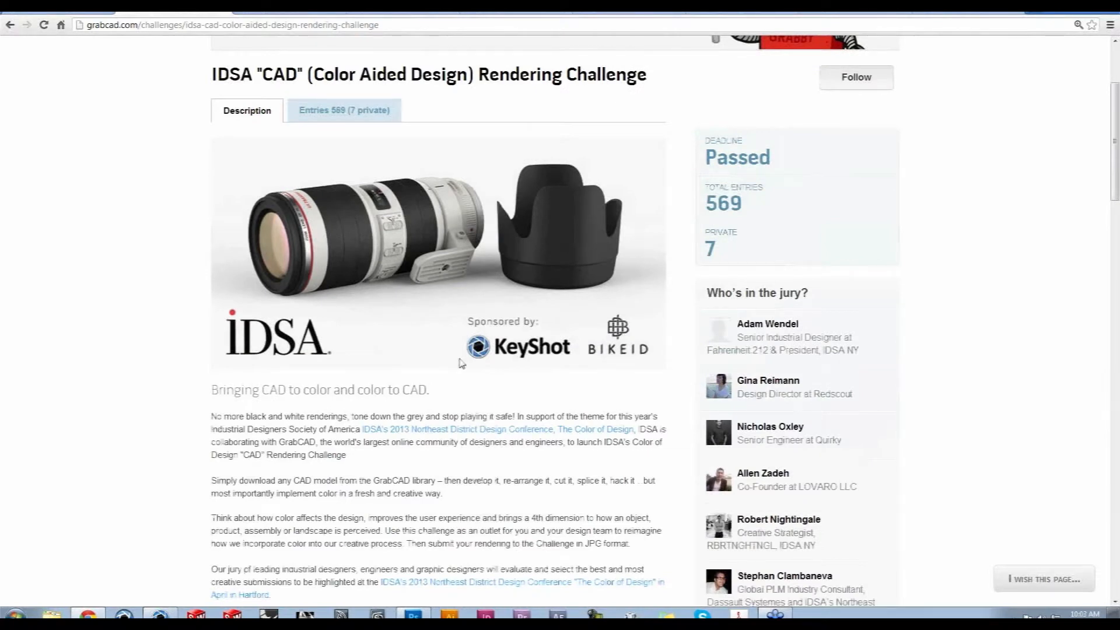
{"action": "scroll", "coordinate": [461, 363], "scroll_direction": "up", "scroll_amount": 3}
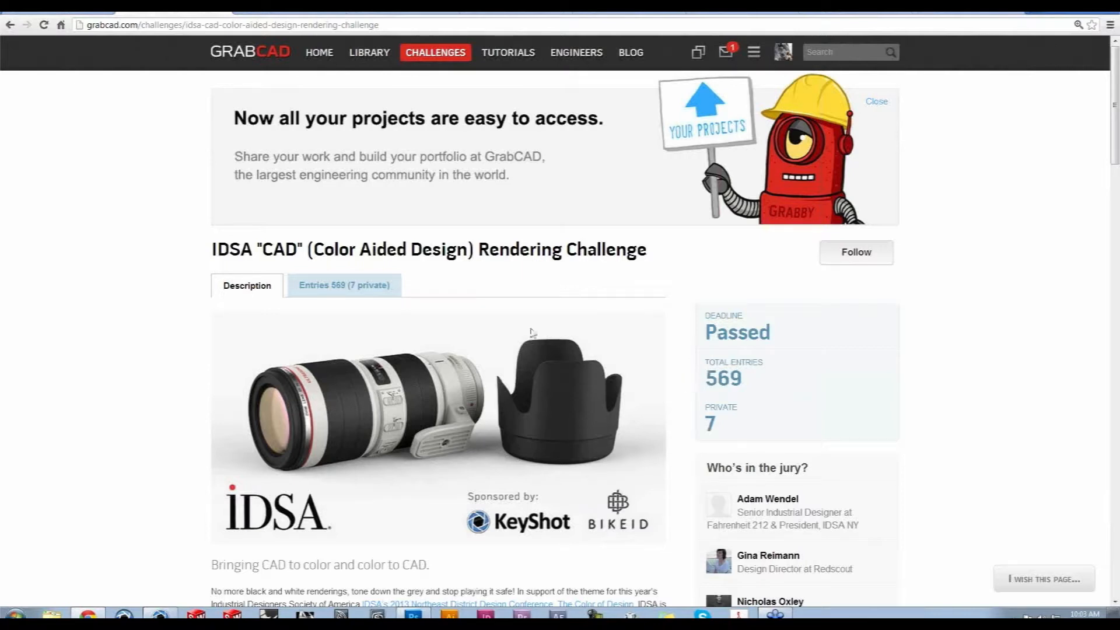
Open the rendering challenge's entries and look through the first page of submitted renderings
{"action": "left_click", "coordinate": [385, 286]}
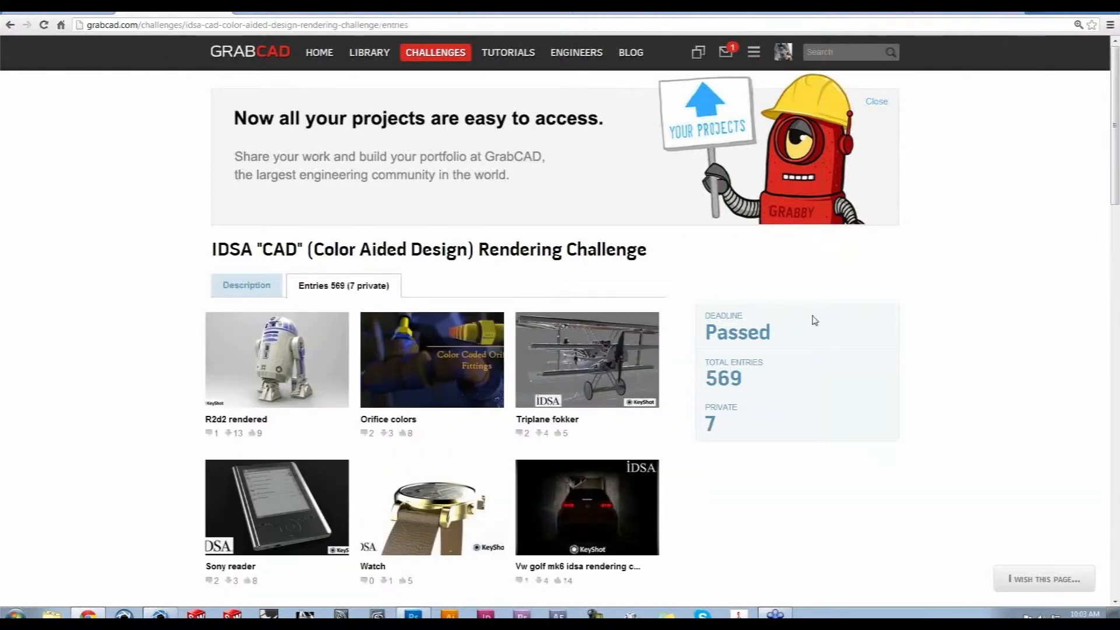
{"action": "scroll", "coordinate": [814, 319], "scroll_direction": "down", "scroll_amount": 3}
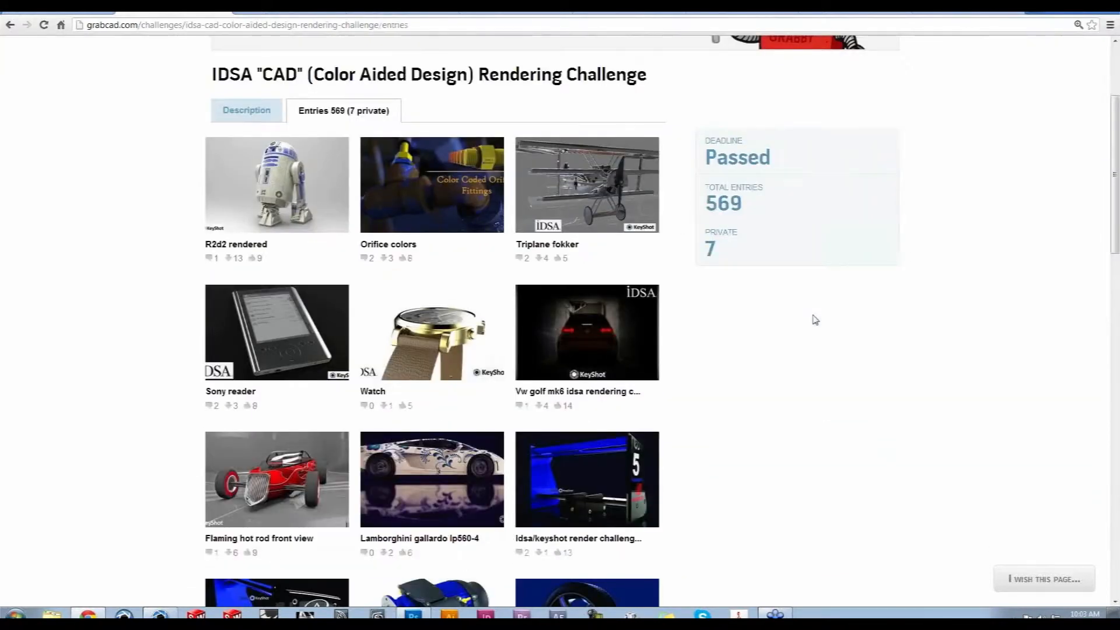
{"action": "scroll", "coordinate": [814, 319], "scroll_direction": "down", "scroll_amount": 3}
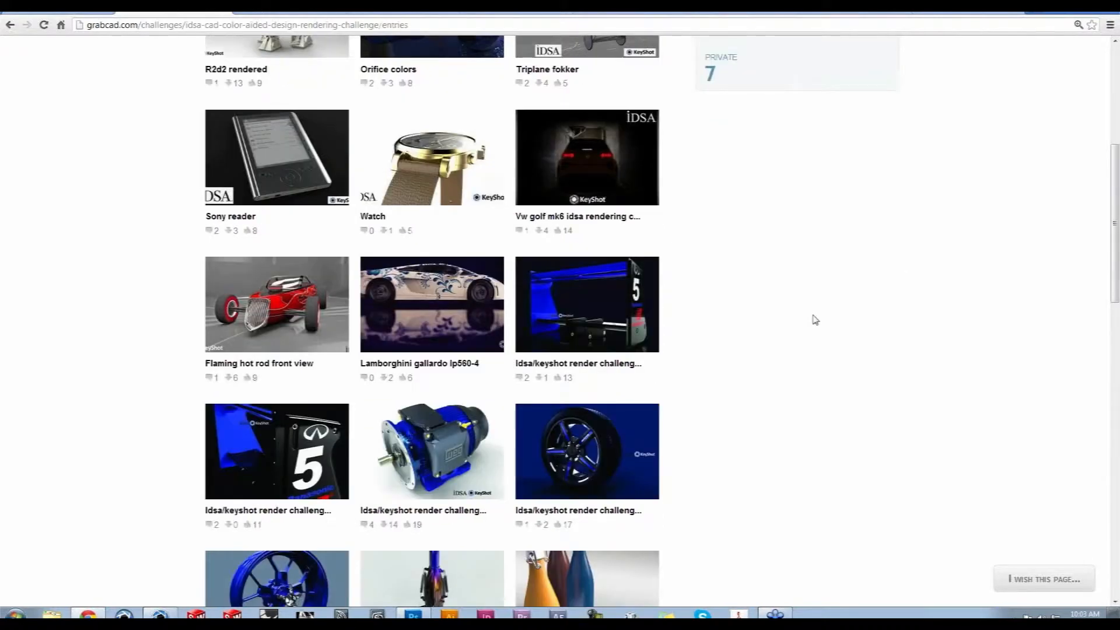
{"action": "scroll", "coordinate": [815, 319], "scroll_direction": "down", "scroll_amount": 3}
{"action": "scroll", "coordinate": [815, 319], "scroll_direction": "down", "scroll_amount": 3}
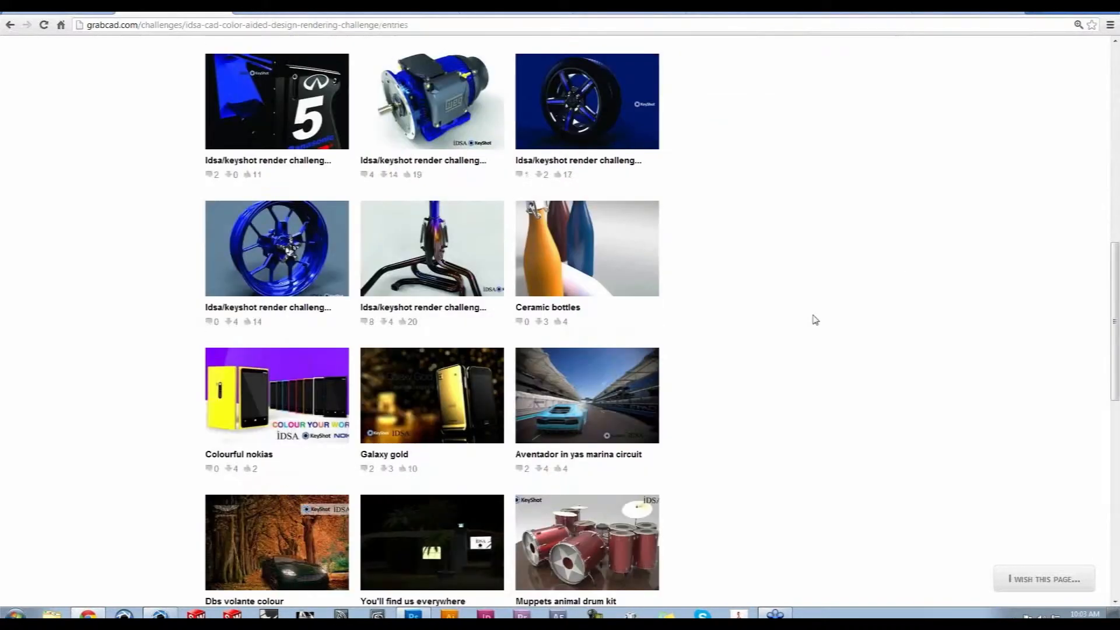
{"action": "scroll", "coordinate": [815, 318], "scroll_direction": "down", "scroll_amount": 3}
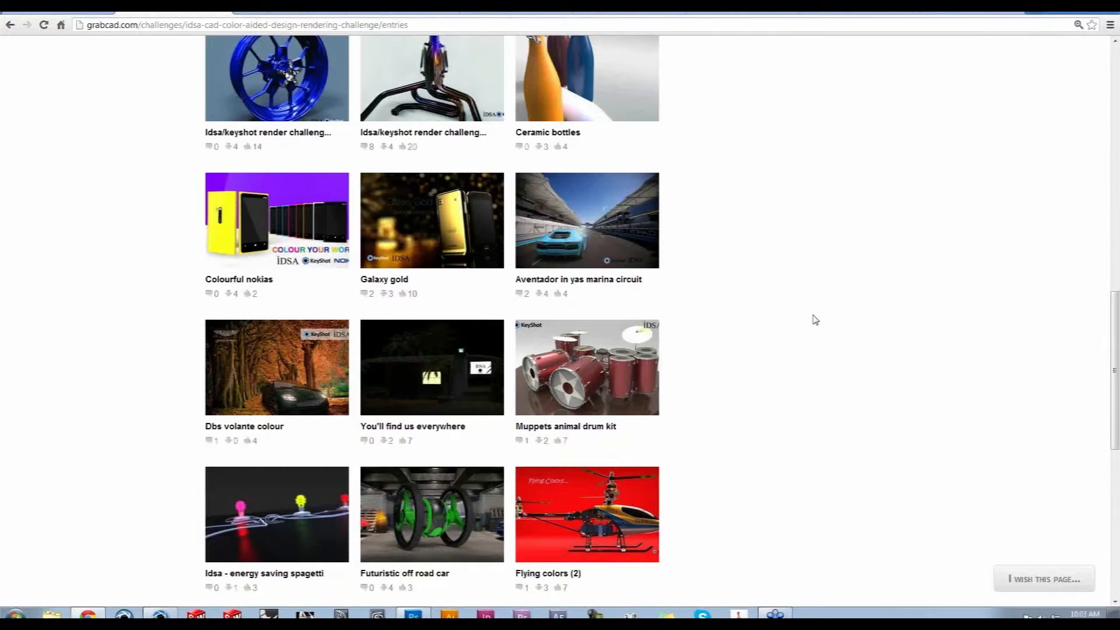
{"action": "scroll", "coordinate": [815, 319], "scroll_direction": "down", "scroll_amount": 6}
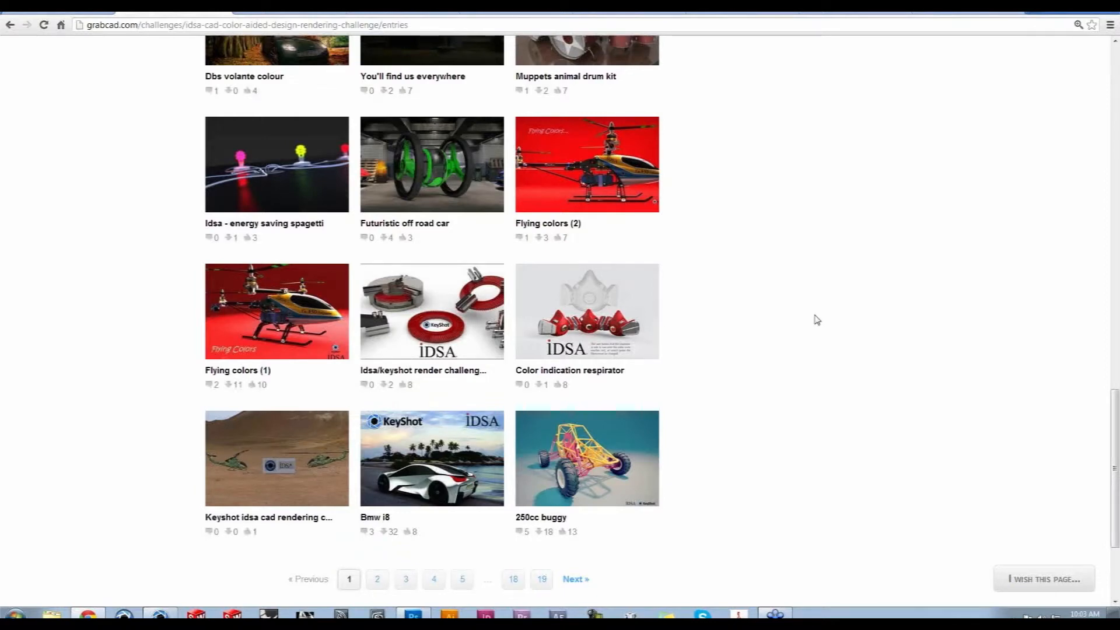
{"action": "scroll", "coordinate": [816, 319], "scroll_direction": "up", "scroll_amount": 3}
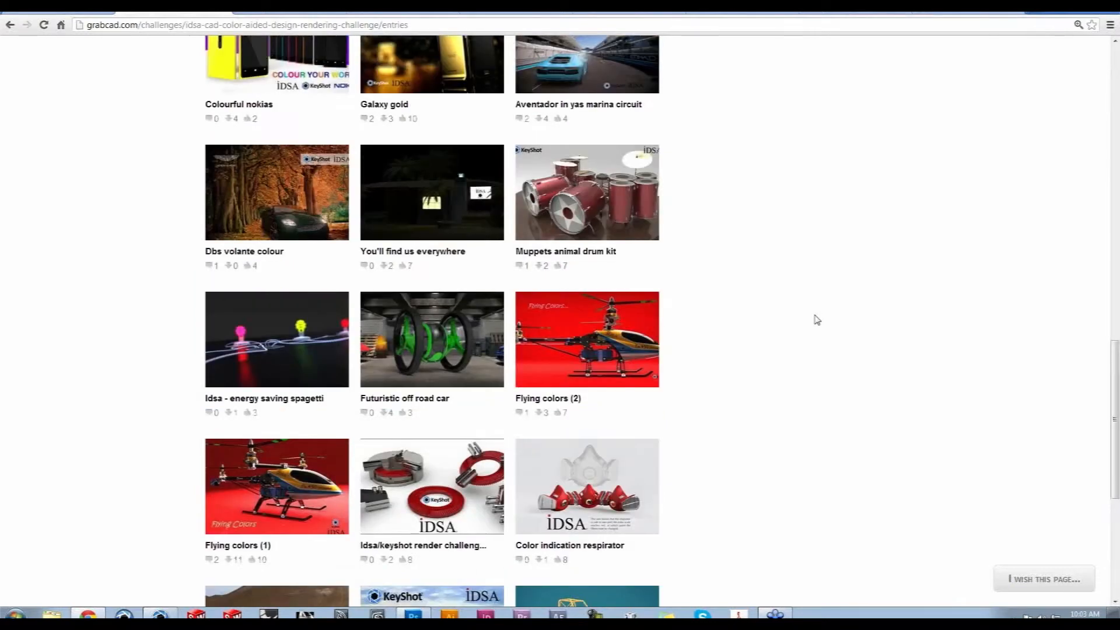
{"action": "scroll", "coordinate": [816, 319], "scroll_direction": "up", "scroll_amount": 6}
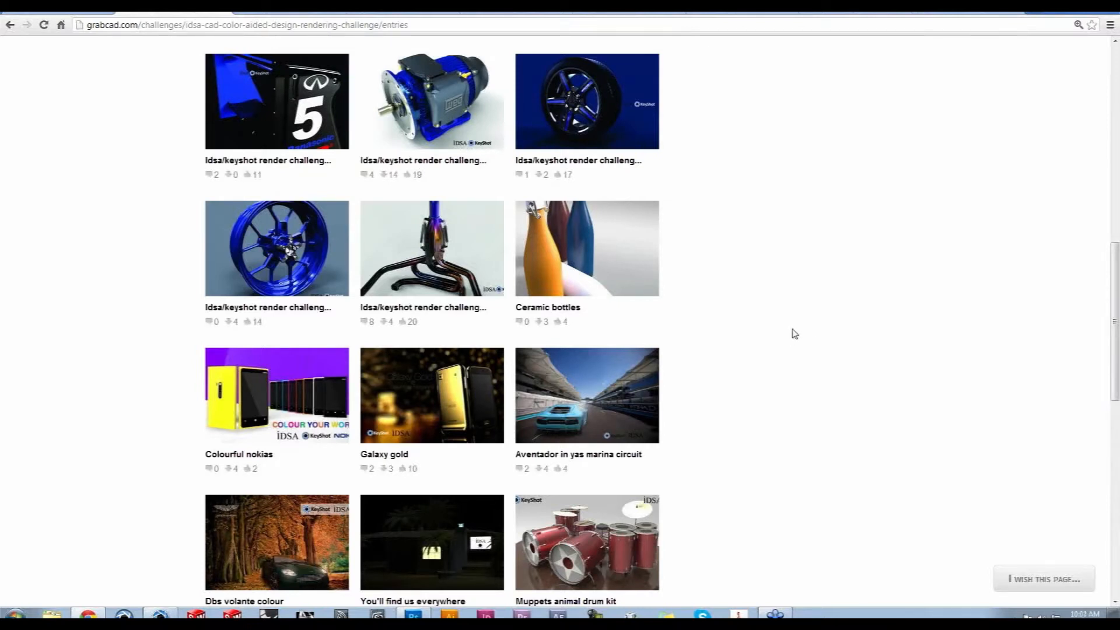
{"action": "scroll", "coordinate": [795, 348], "scroll_direction": "up", "scroll_amount": 3}
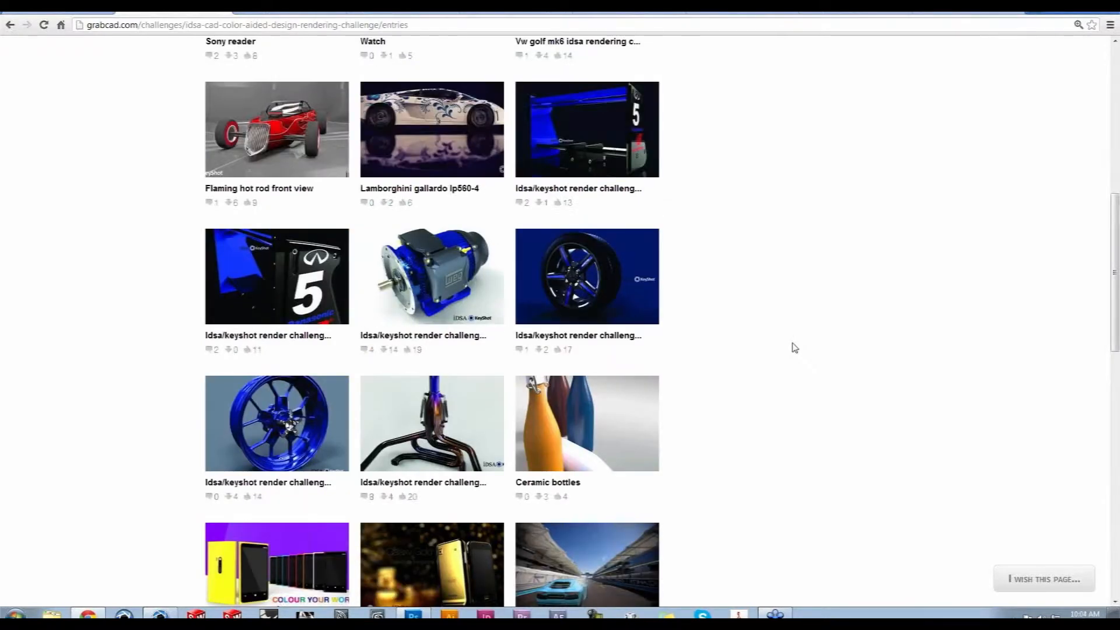
{"action": "scroll", "coordinate": [794, 347], "scroll_direction": "up", "scroll_amount": 3}
{"action": "scroll", "coordinate": [795, 347], "scroll_direction": "up", "scroll_amount": 3}
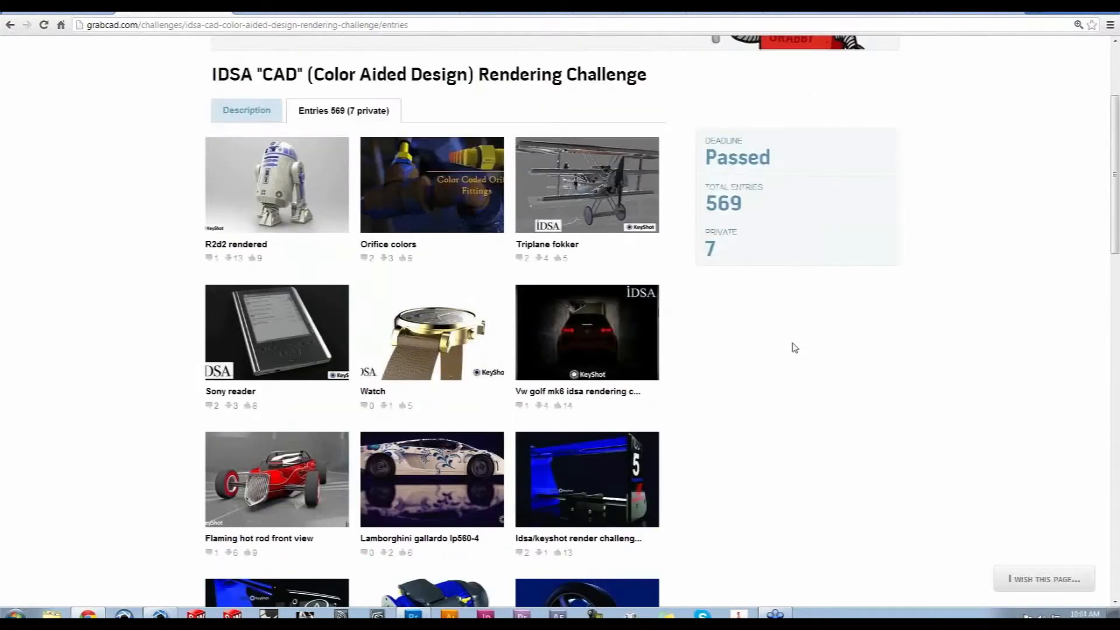
Examine the Ceramic bottles and Aventador in yas marina circuit entries among the challenge renderings
{"action": "scroll", "coordinate": [794, 348], "scroll_direction": "down", "scroll_amount": 3}
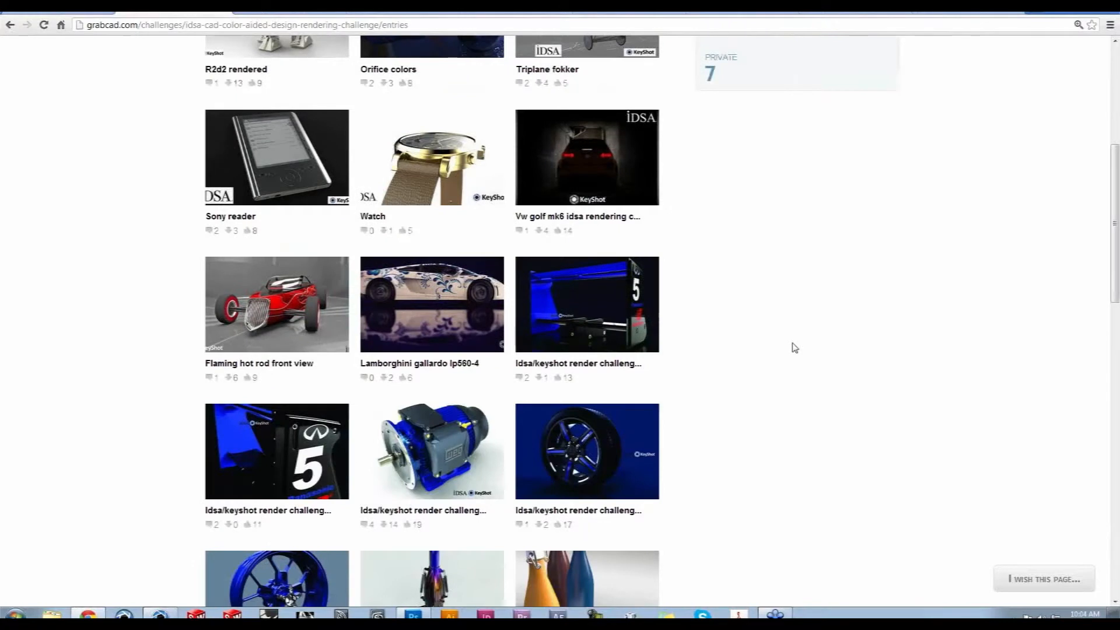
{"action": "scroll", "coordinate": [795, 348], "scroll_direction": "down", "scroll_amount": 3}
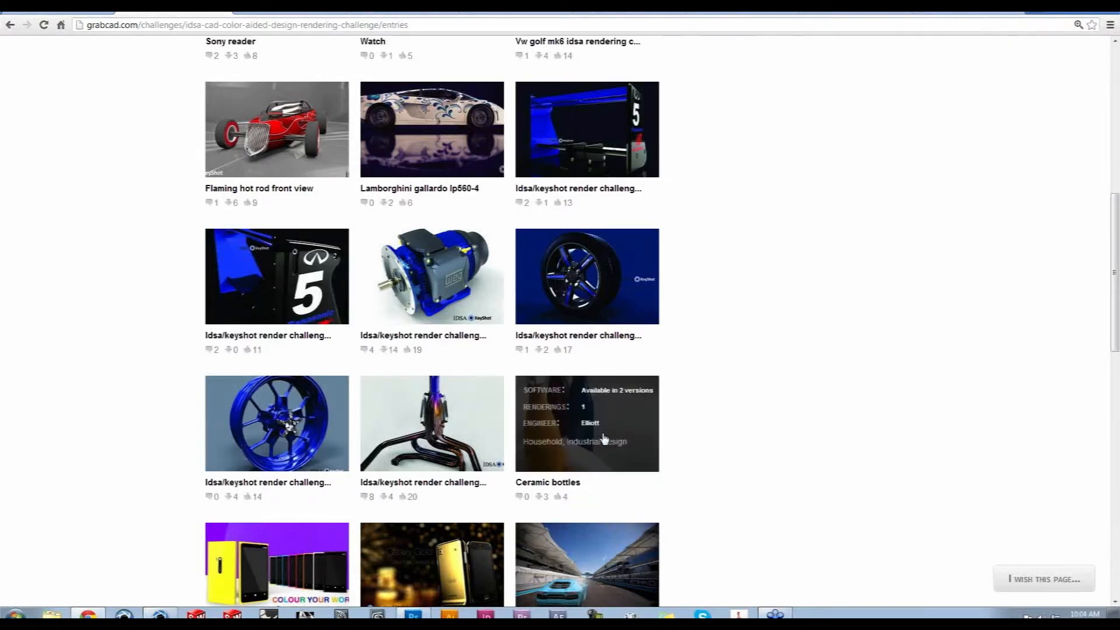
{"action": "scroll", "coordinate": [783, 442], "scroll_direction": "down", "scroll_amount": 3}
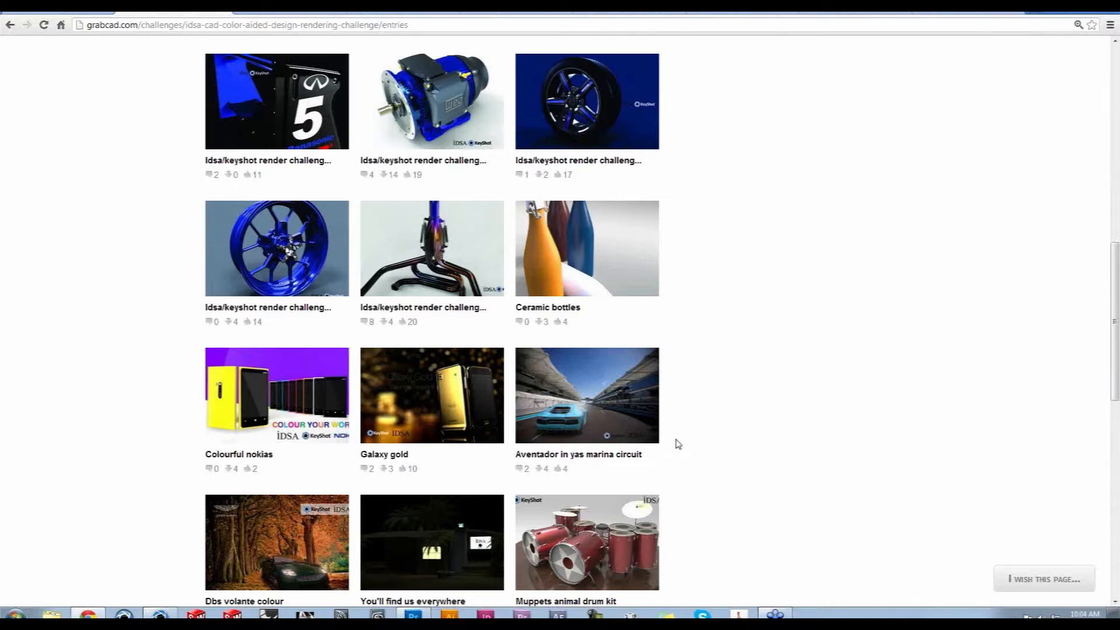
{"action": "left_click_drag", "start_coordinate": [612, 414], "coordinate": [685, 456]}
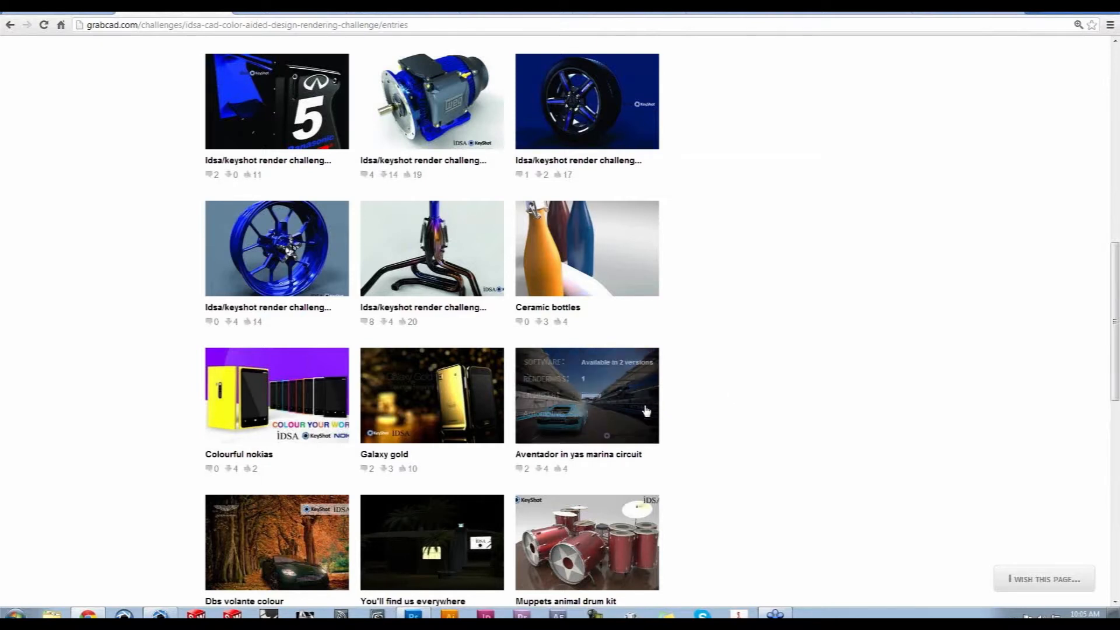
Switch to Photoshop, create a 1928 × 1048 pixel document from the Clipboard preset, and paste the screenshot of the entries page
{"action": "left_click", "coordinate": [414, 614]}
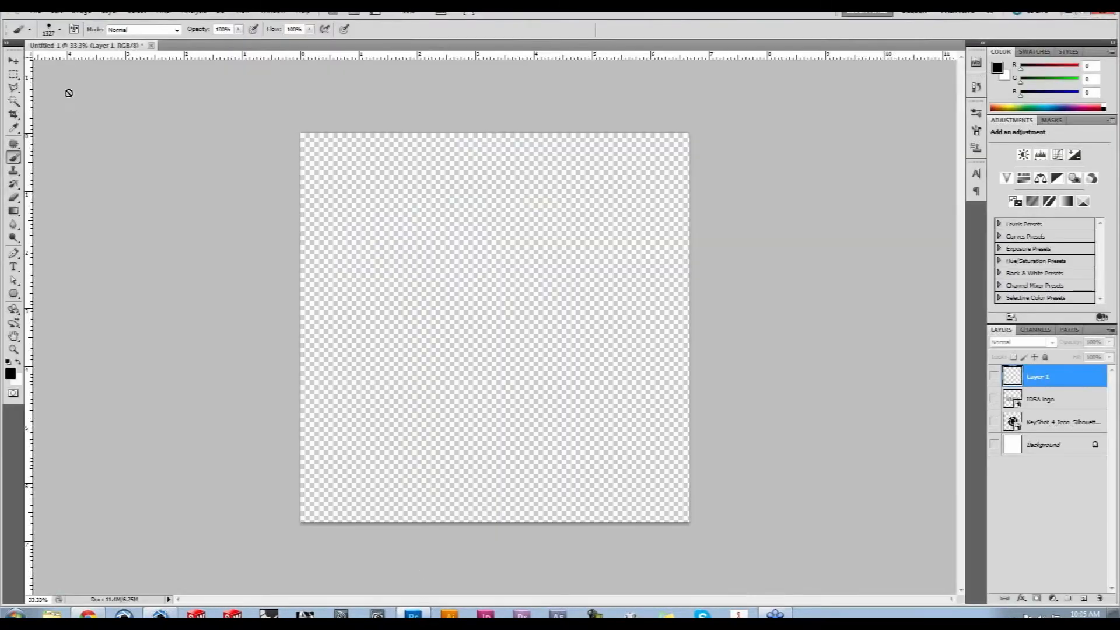
{"action": "left_click", "coordinate": [35, 11]}
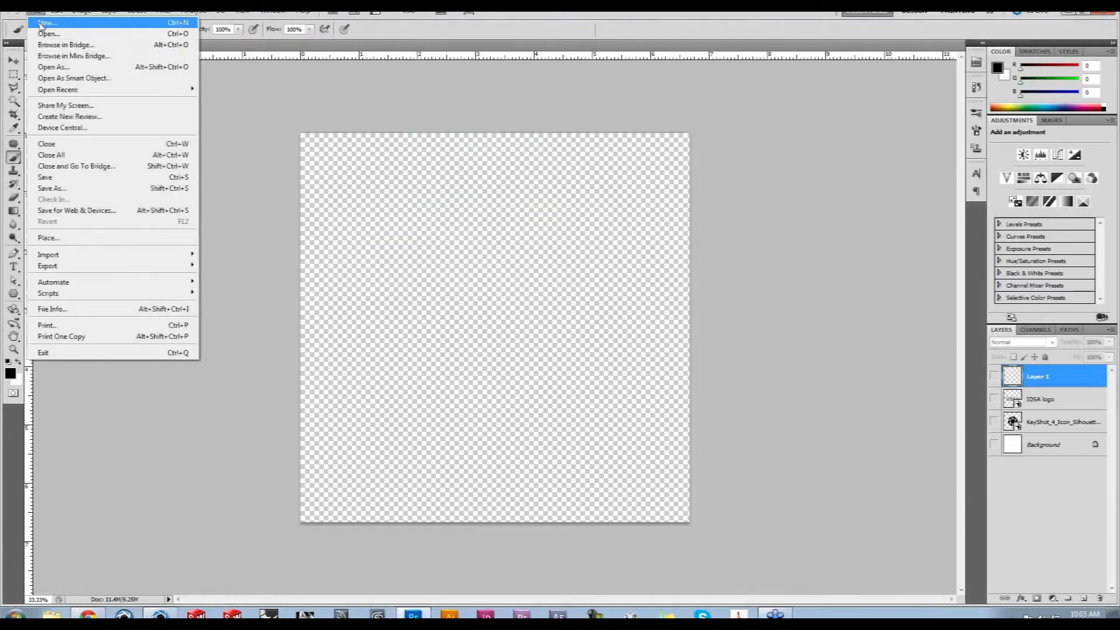
{"action": "left_click", "coordinate": [44, 22]}
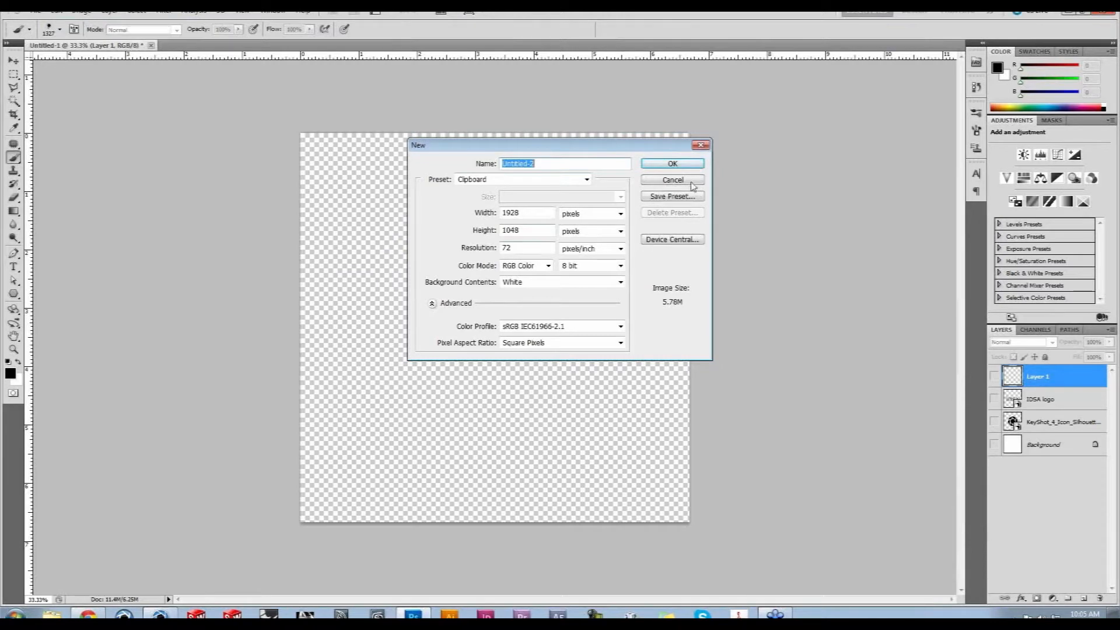
{"action": "left_click", "coordinate": [689, 164]}
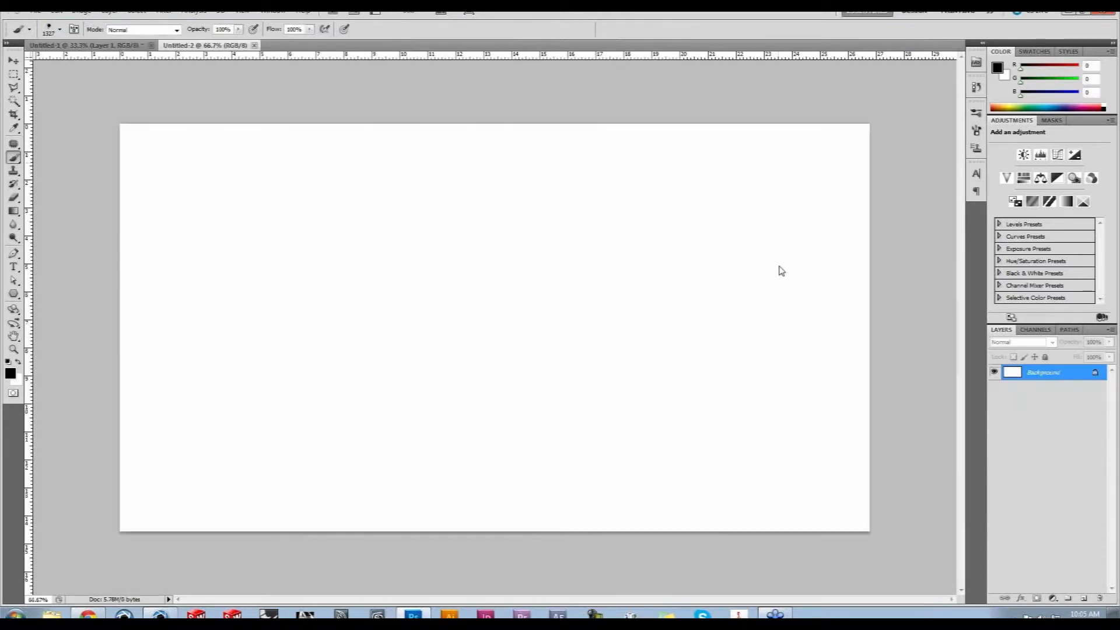
{"action": "key", "text": "m"}
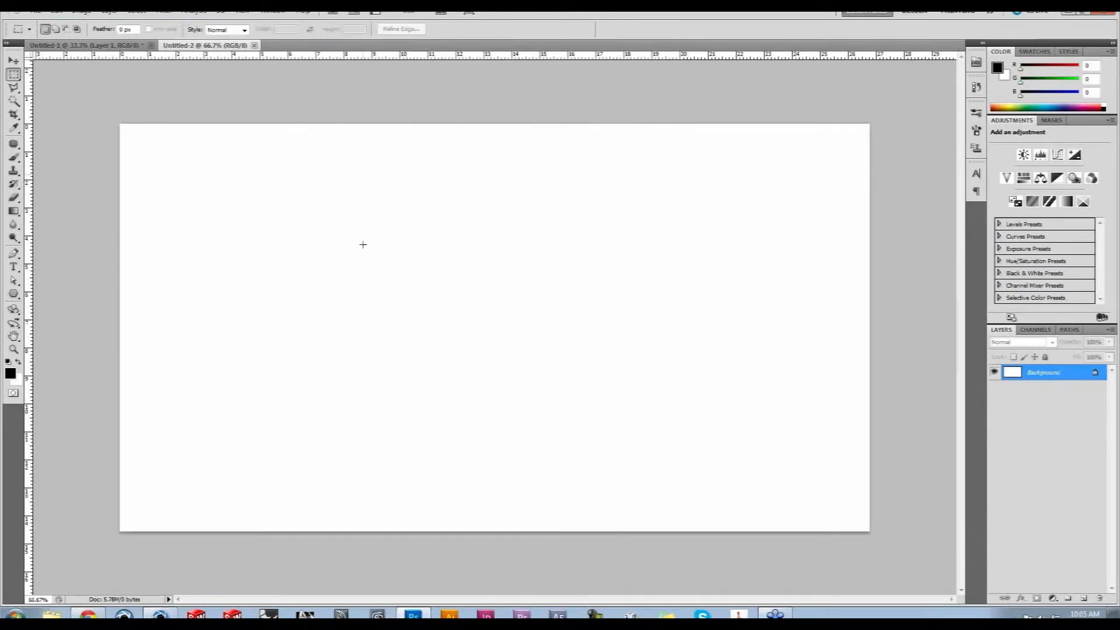
{"action": "key", "text": "ctrl+v"}
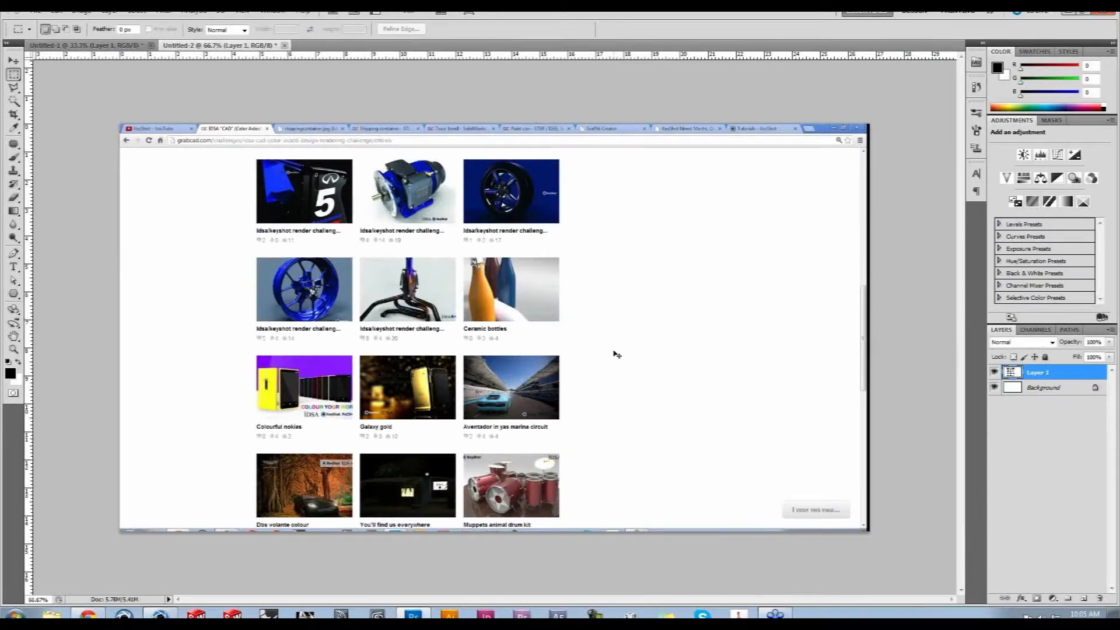
Crop the pasted entries screenshot to the Aventador in yas marina circuit rendering
{"action": "key", "text": "ctrl+plus"}
{"action": "key", "text": "ctrl+plus"}
{"action": "key", "text": "ctrl+plus"}
{"action": "left_click_drag", "start_coordinate": [657, 478], "coordinate": [677, 187]}
{"action": "left_click_drag", "start_coordinate": [376, 162], "coordinate": [806, 450]}
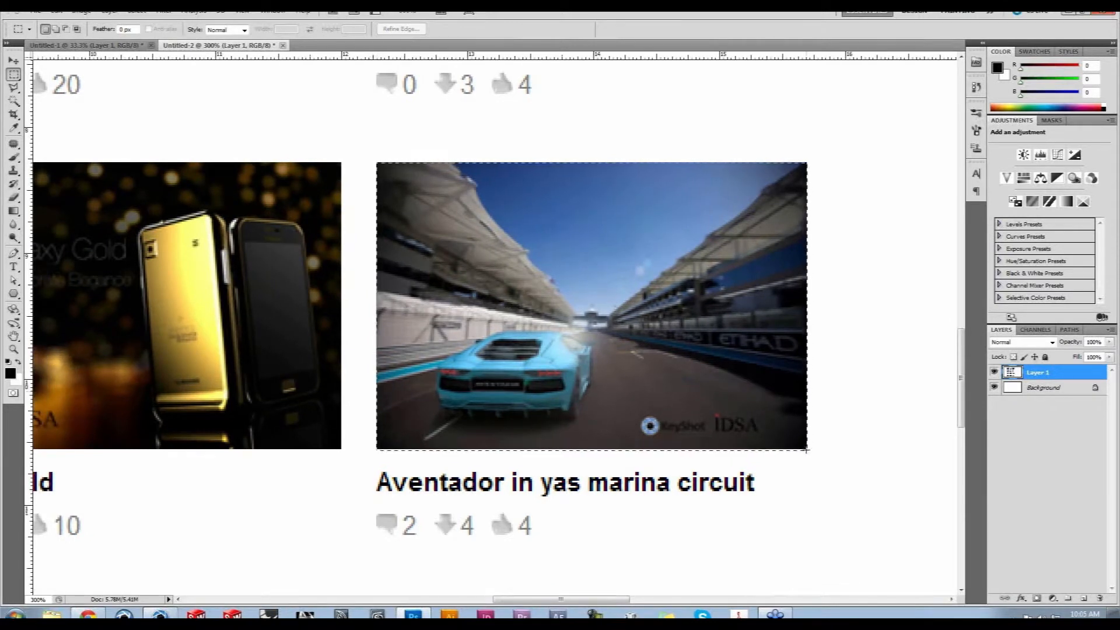
{"action": "left_click", "coordinate": [81, 10]}
{"action": "left_click", "coordinate": [108, 129]}
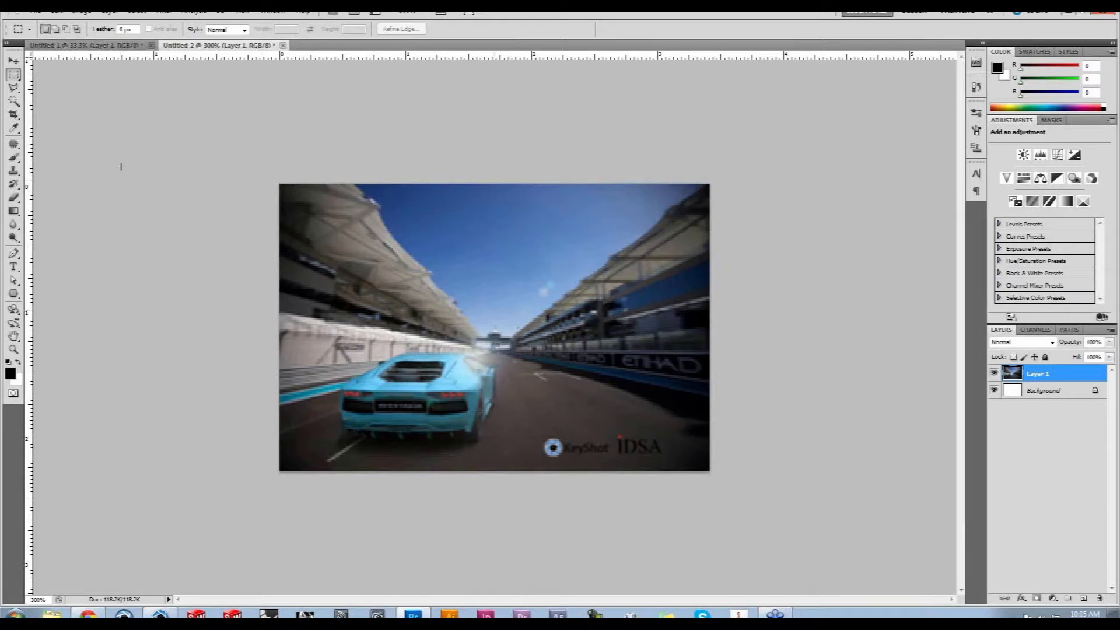
Resize the cropped image to 1080 pixels wide with constrained proportions, and close the document without saving
{"action": "left_click", "coordinate": [82, 10]}
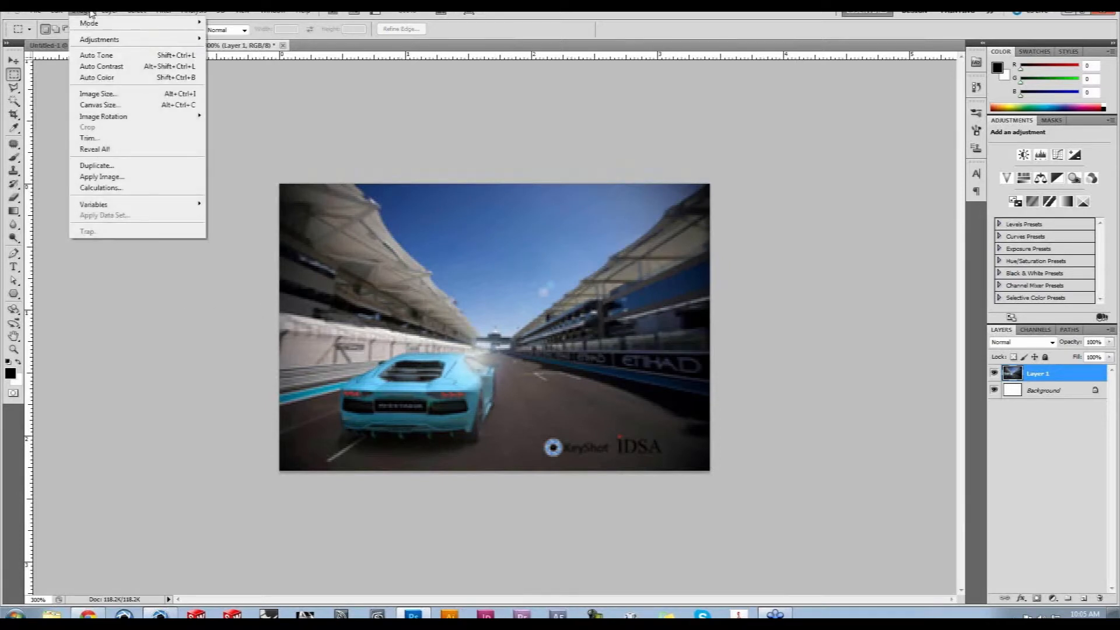
{"action": "left_click", "coordinate": [100, 94]}
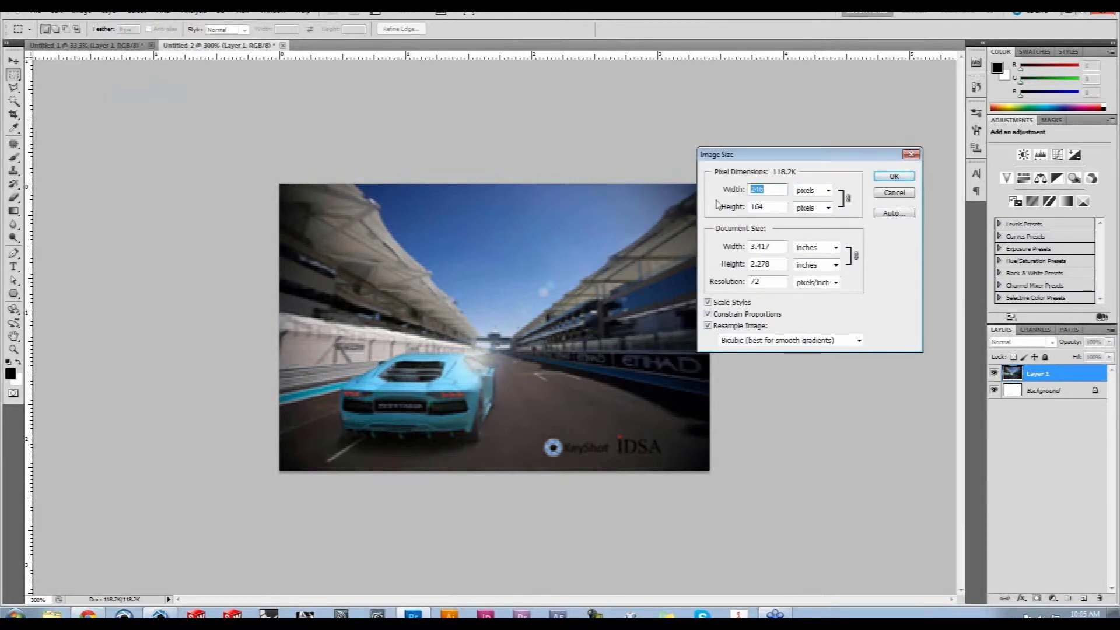
{"action": "type", "text": "1080"}
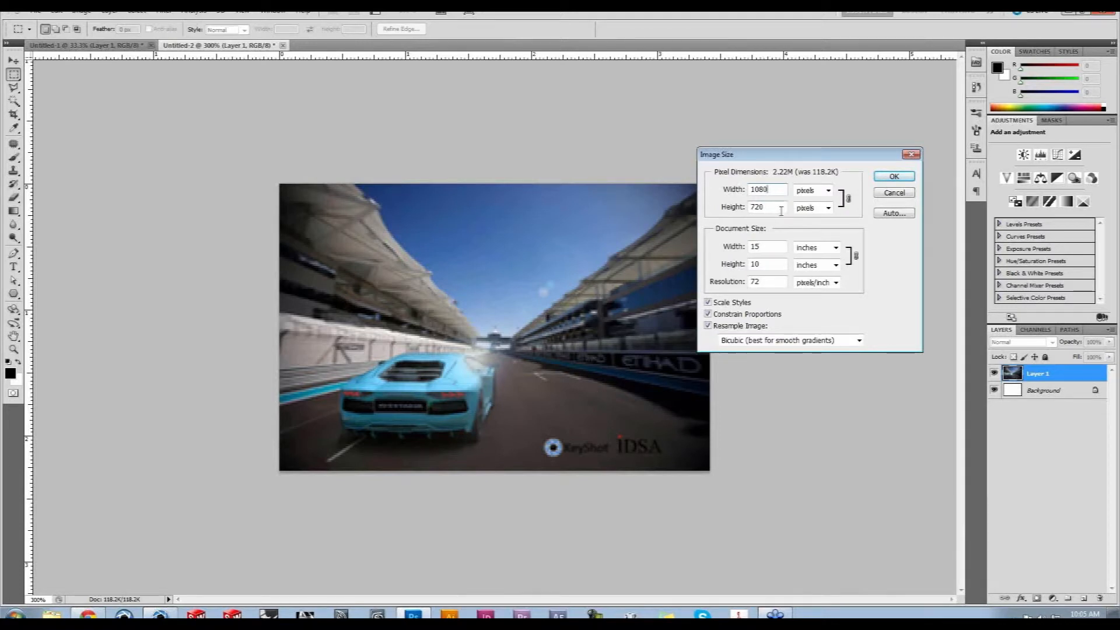
{"action": "left_click", "coordinate": [887, 178]}
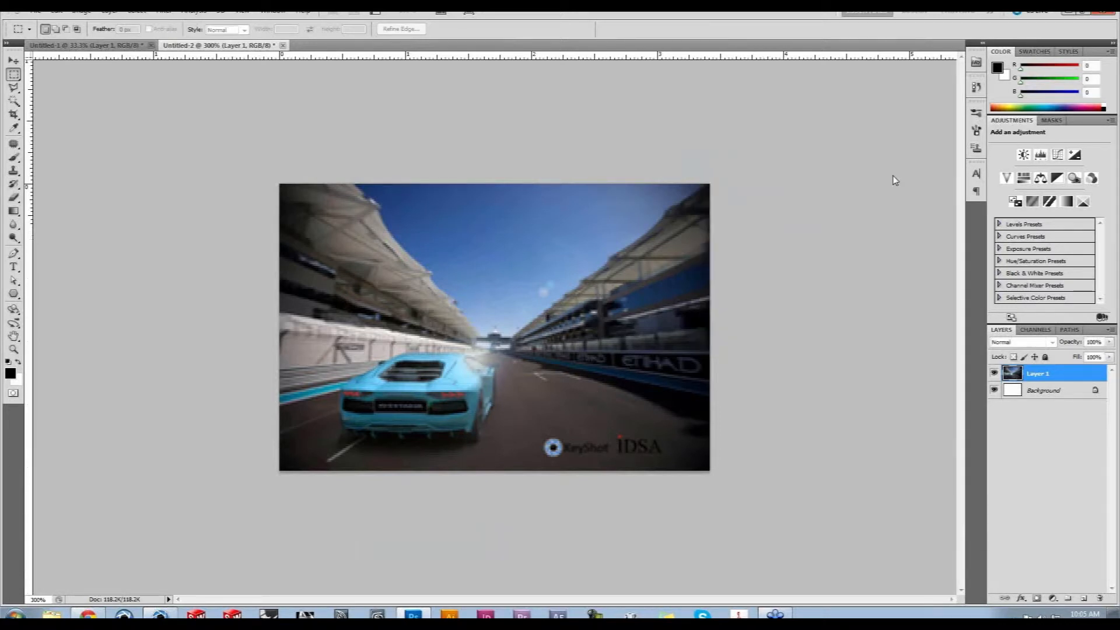
{"action": "left_click", "coordinate": [283, 45]}
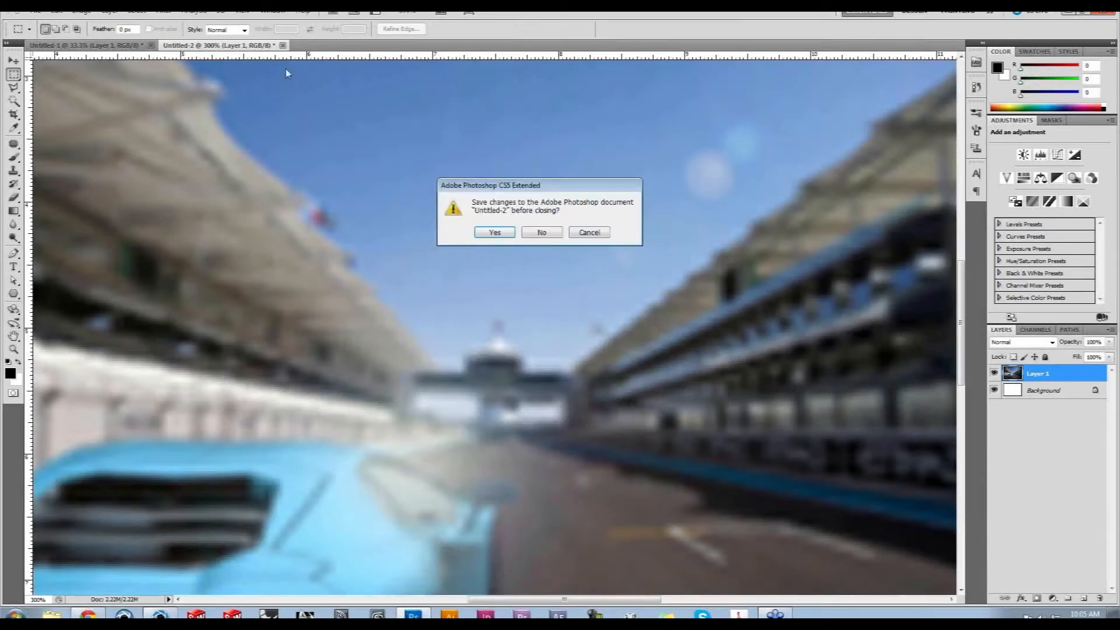
{"action": "left_click", "coordinate": [547, 235]}
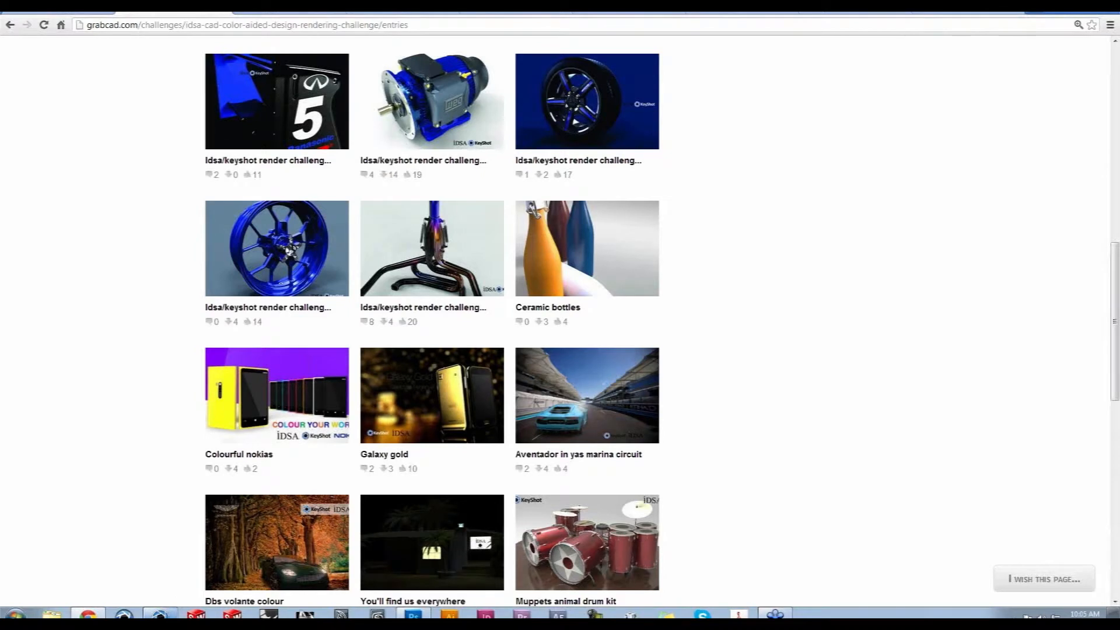
Switch to the untitled KeyShot scene, minimize the browser behind it, and reposition and enlarge the KeyShot window
{"action": "right_click", "coordinate": [159, 615]}
{"action": "left_click", "coordinate": [150, 569]}
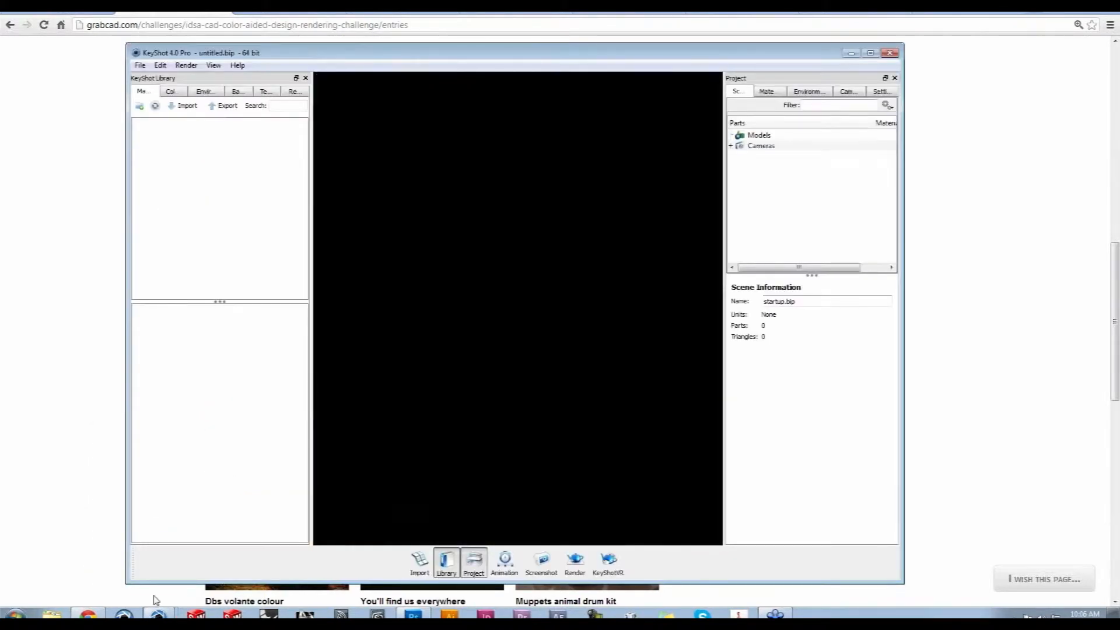
{"action": "left_click", "coordinate": [1068, 13]}
{"action": "left_click_drag", "start_coordinate": [763, 59], "coordinate": [702, 31]}
{"action": "left_click_drag", "start_coordinate": [842, 555], "coordinate": [1010, 567]}
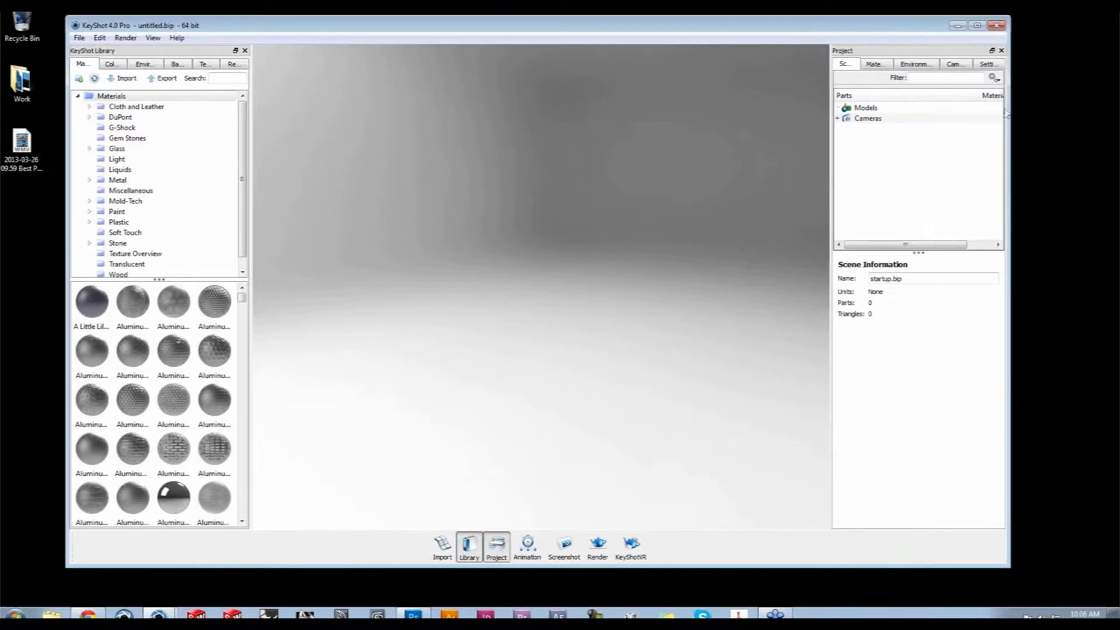
Set the scene resolution to 1080 × 720 with the aspect locked, and enlarge the KeyShot window
{"action": "left_click", "coordinate": [987, 64]}
{"action": "left_click_drag", "start_coordinate": [892, 95], "coordinate": [837, 99]}
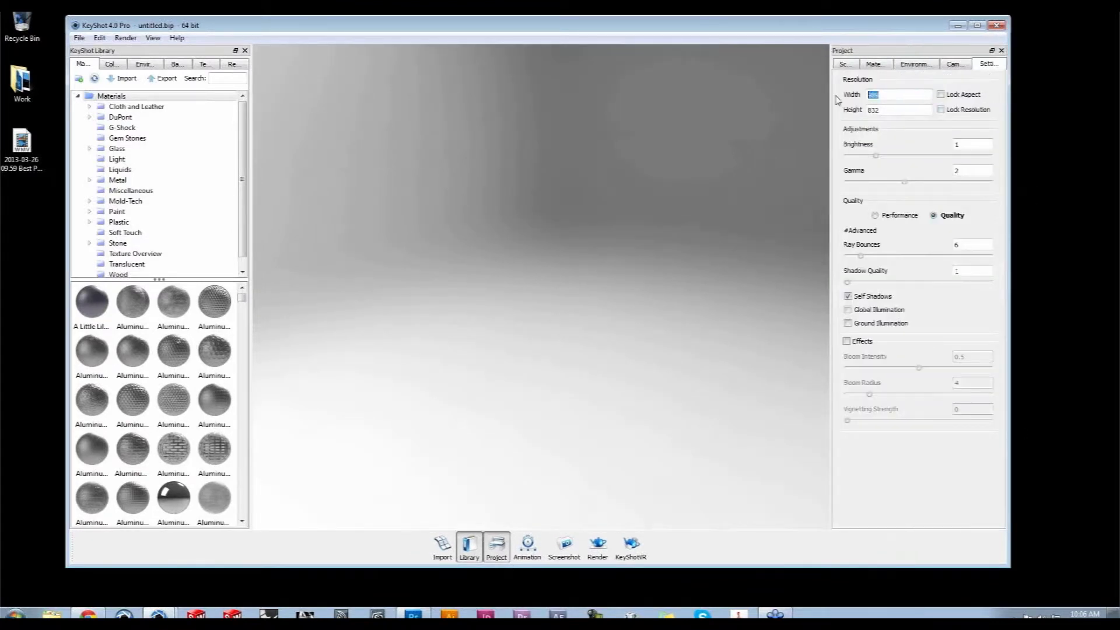
{"action": "type", "text": "1080"}
{"action": "left_click_drag", "start_coordinate": [879, 113], "coordinate": [804, 114]}
{"action": "type", "text": "720"}
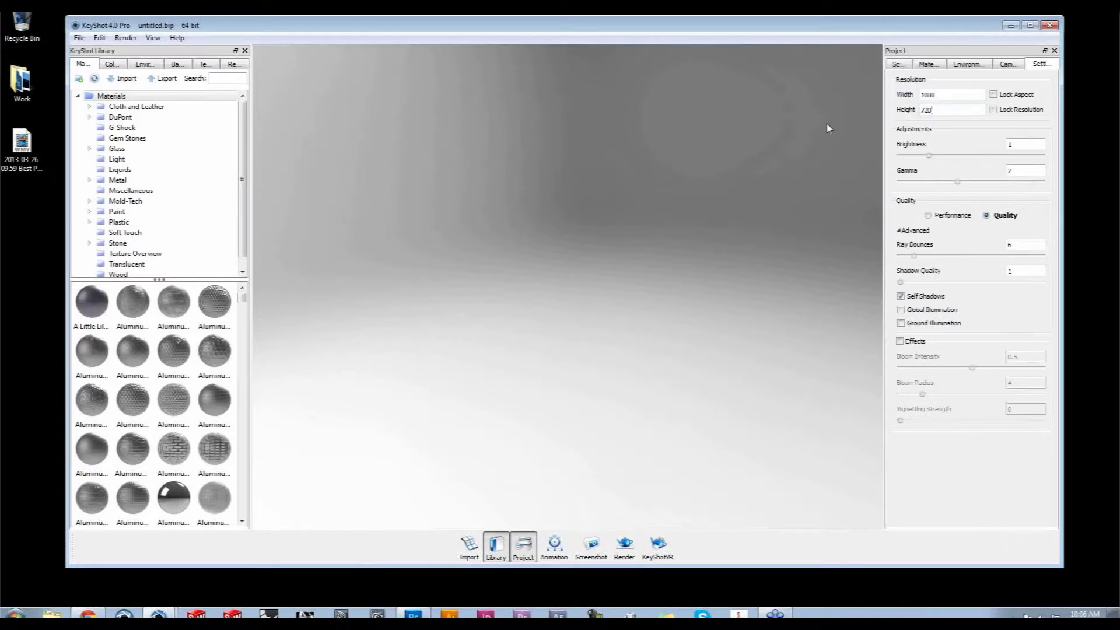
{"action": "left_click", "coordinate": [993, 95]}
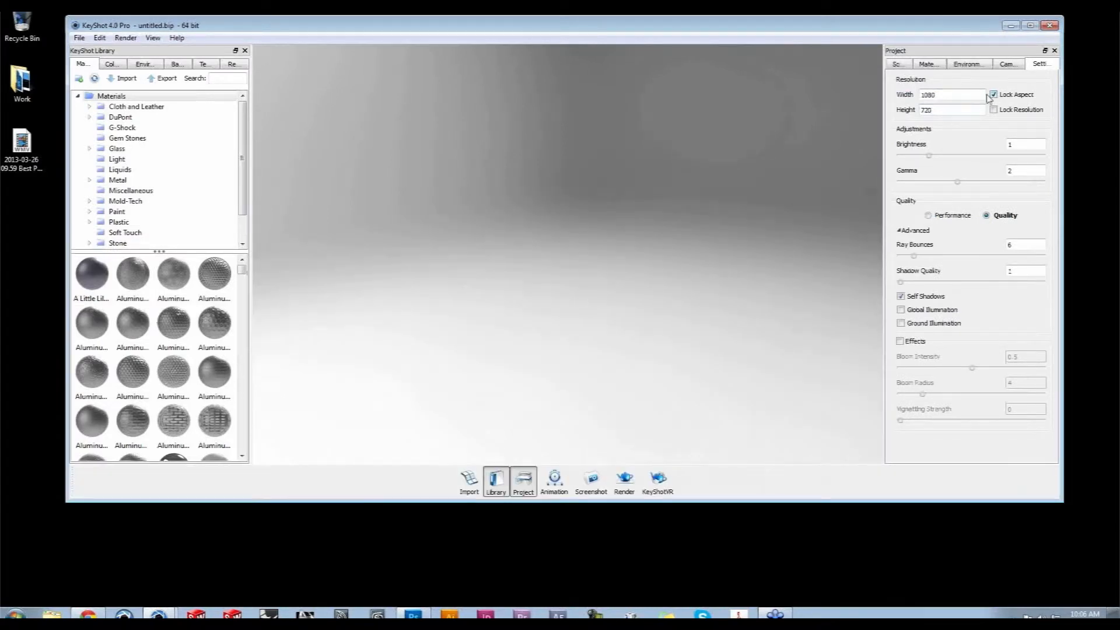
{"action": "left_click_drag", "start_coordinate": [870, 24], "coordinate": [842, 22]}
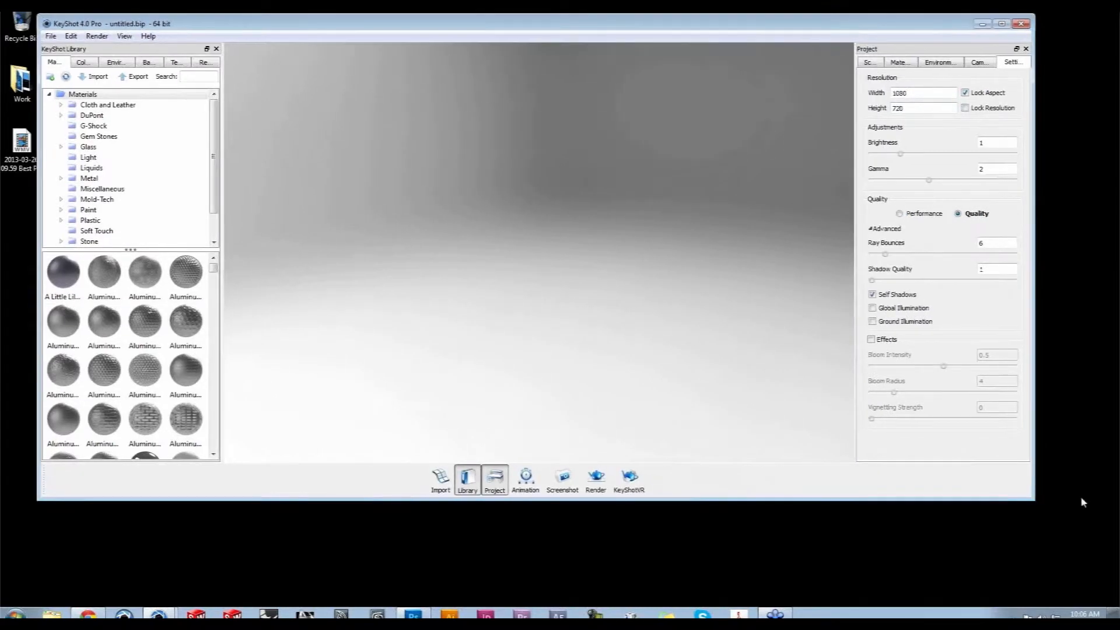
{"action": "left_click_drag", "start_coordinate": [1028, 497], "coordinate": [1084, 578]}
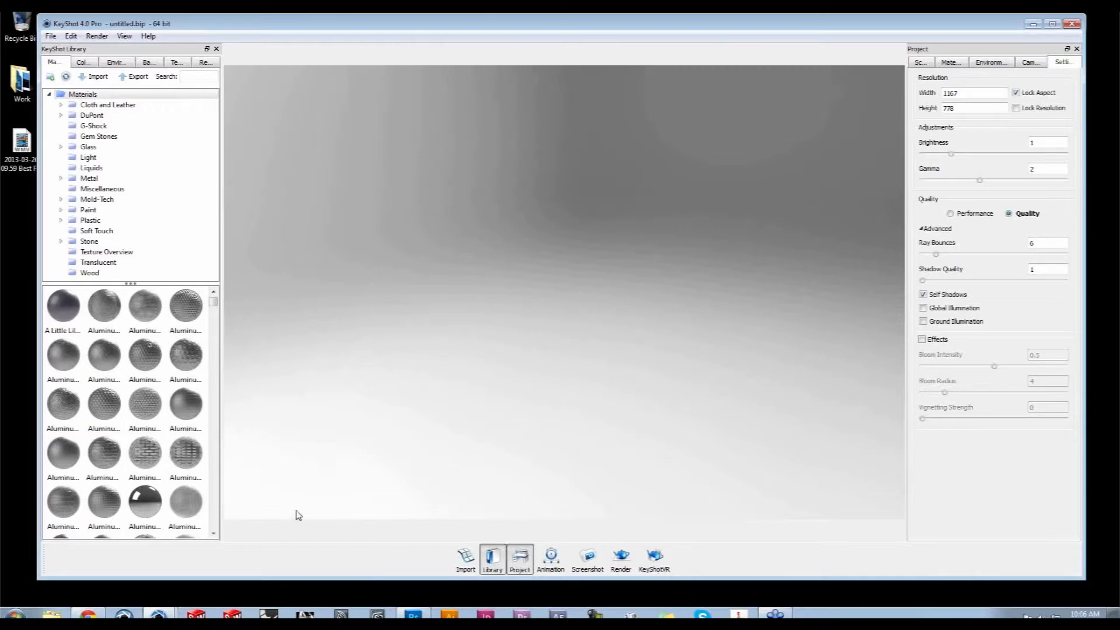
Return to the rendering challenge's entries page in the browser and review the entries at its beginning
{"action": "left_click", "coordinate": [99, 615]}
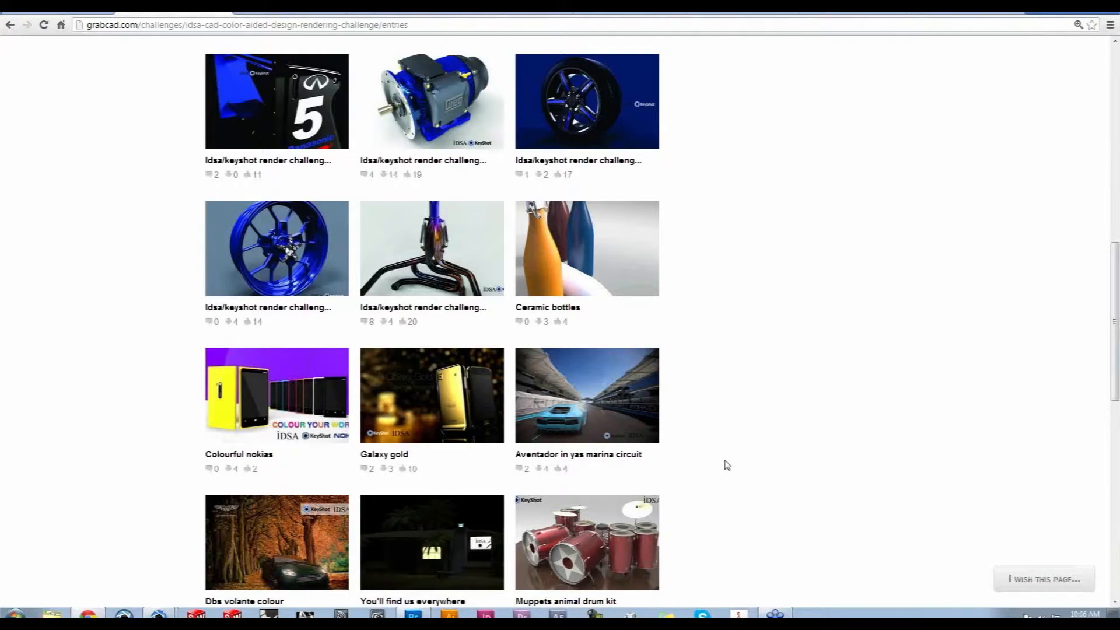
{"action": "scroll", "coordinate": [723, 463], "scroll_direction": "up", "scroll_amount": 12}
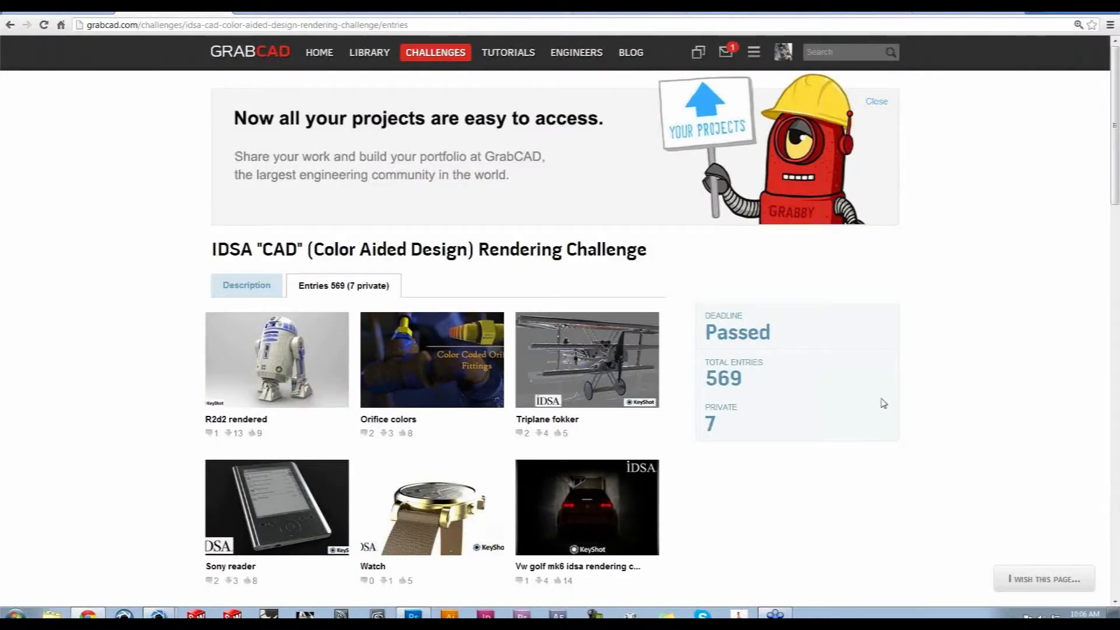
{"action": "mouse_move", "coordinate": [424, 371]}
Review the shipping containers reference photo, GrabCAD's Shipping container, Toxic barell and Paint can models, and the Graffiti Creator site
{"action": "left_click", "coordinate": [286, 13]}
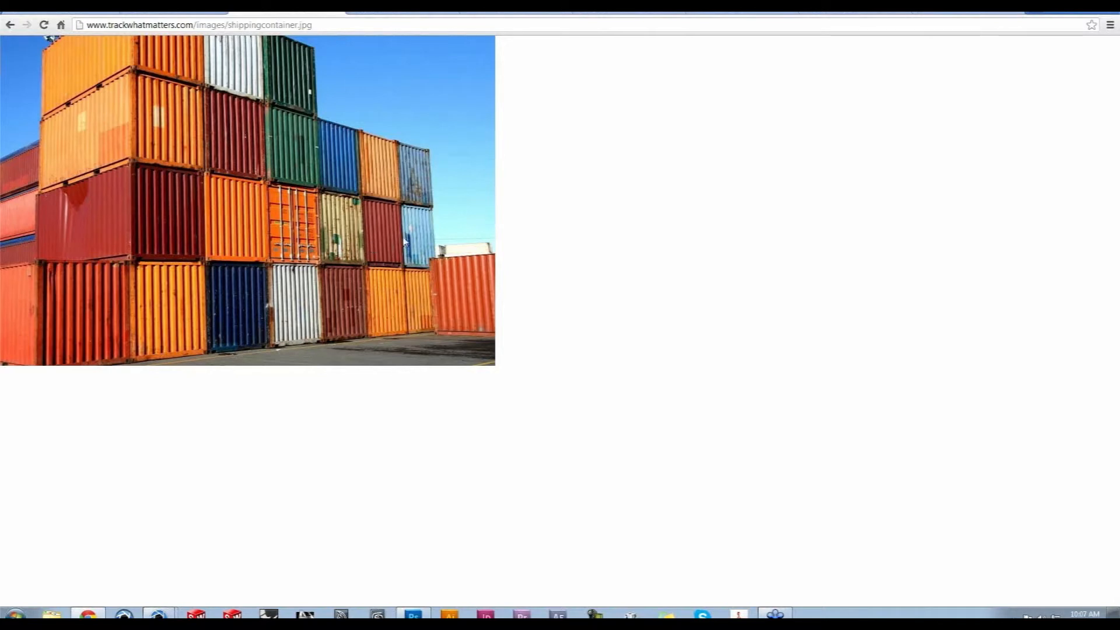
{"action": "left_click", "coordinate": [394, 12]}
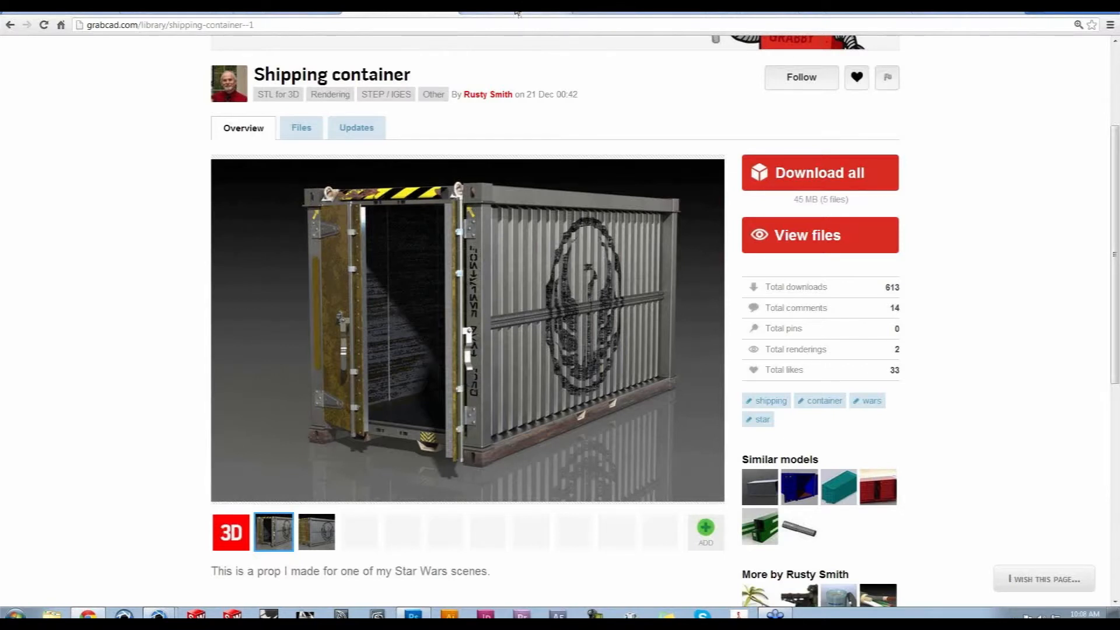
{"action": "left_click", "coordinate": [517, 13]}
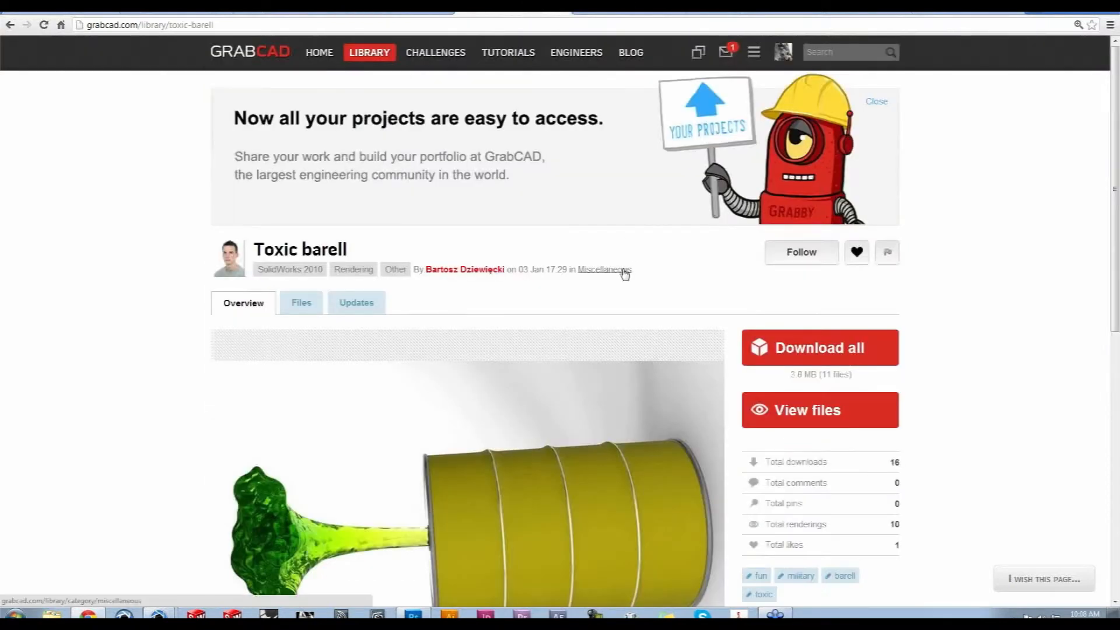
{"action": "scroll", "coordinate": [624, 273], "scroll_direction": "down", "scroll_amount": 3}
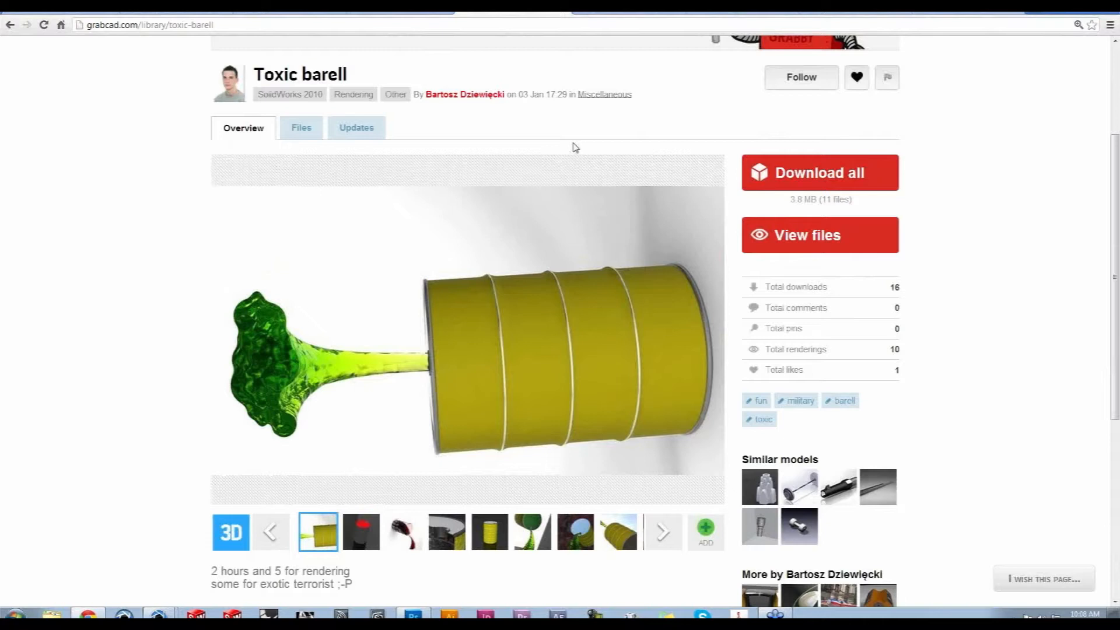
{"action": "left_click", "coordinate": [634, 14]}
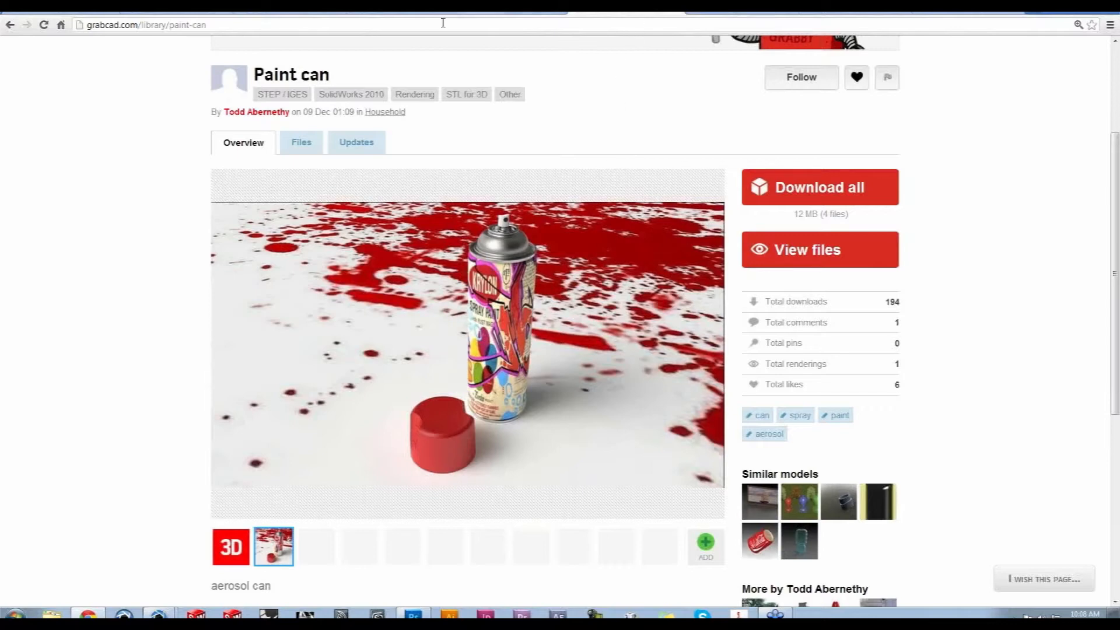
{"action": "left_click", "coordinate": [676, 14]}
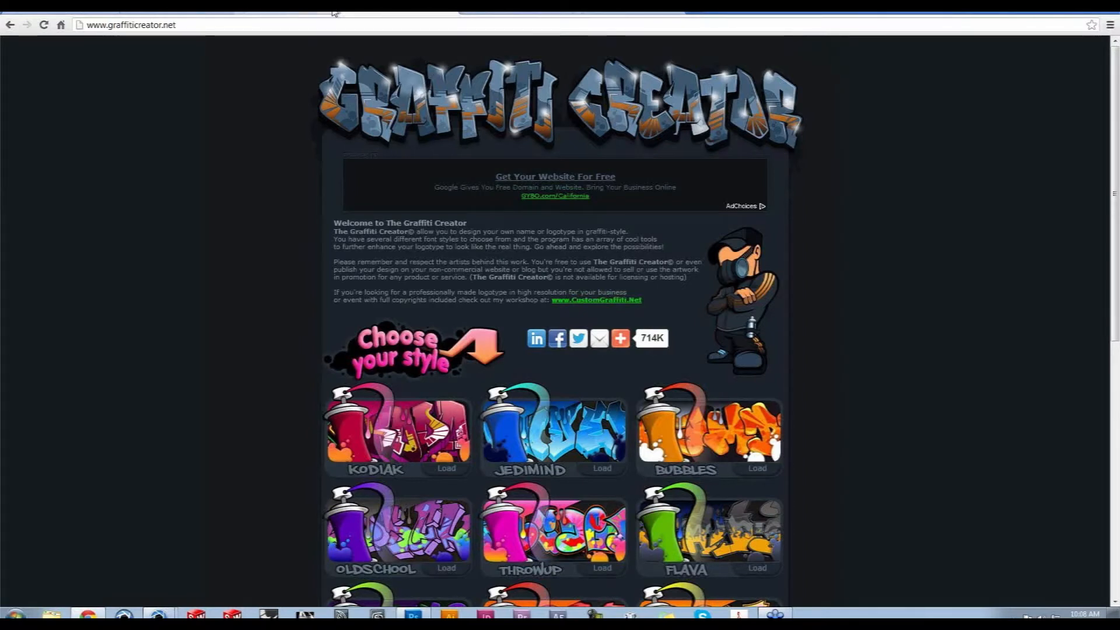
Return to KeyShot and open Container.STEP from the Container webinar's CAD folder for import
{"action": "left_click", "coordinate": [1076, 14]}
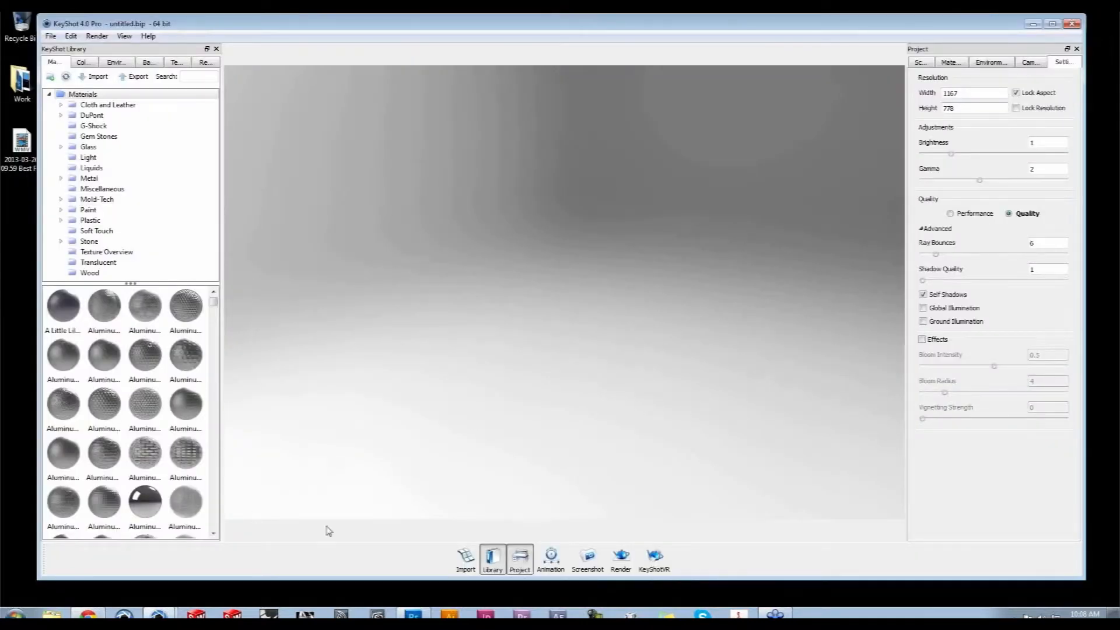
{"action": "left_click", "coordinate": [470, 564]}
{"action": "left_click_drag", "start_coordinate": [325, 41], "coordinate": [596, 137]}
{"action": "double_click", "coordinate": [511, 215]}
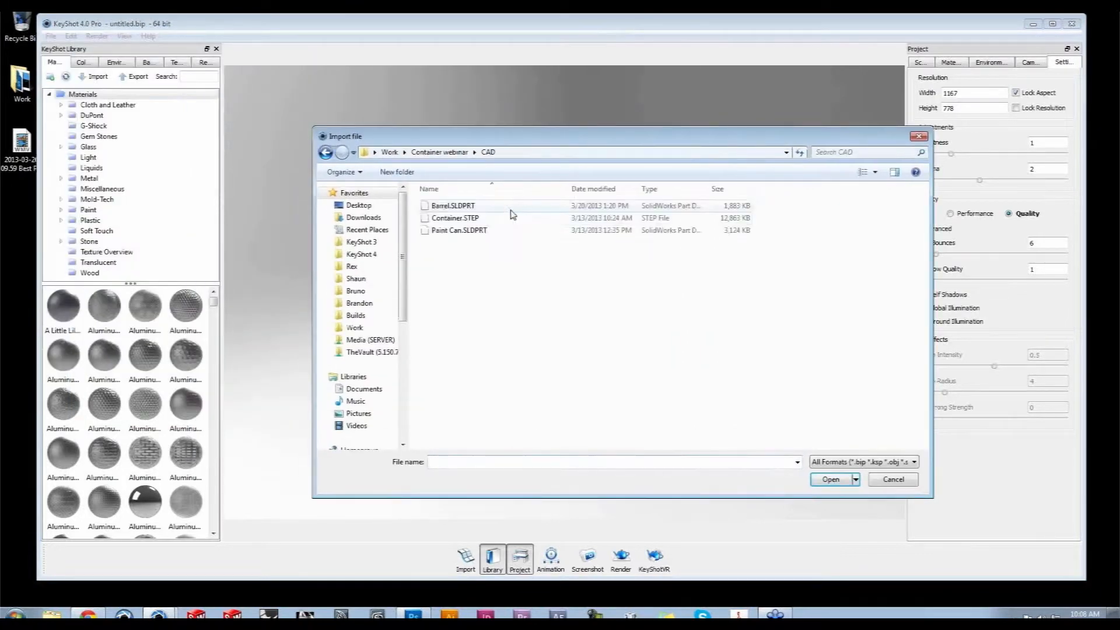
{"action": "left_click_drag", "start_coordinate": [511, 140], "coordinate": [606, 110]}
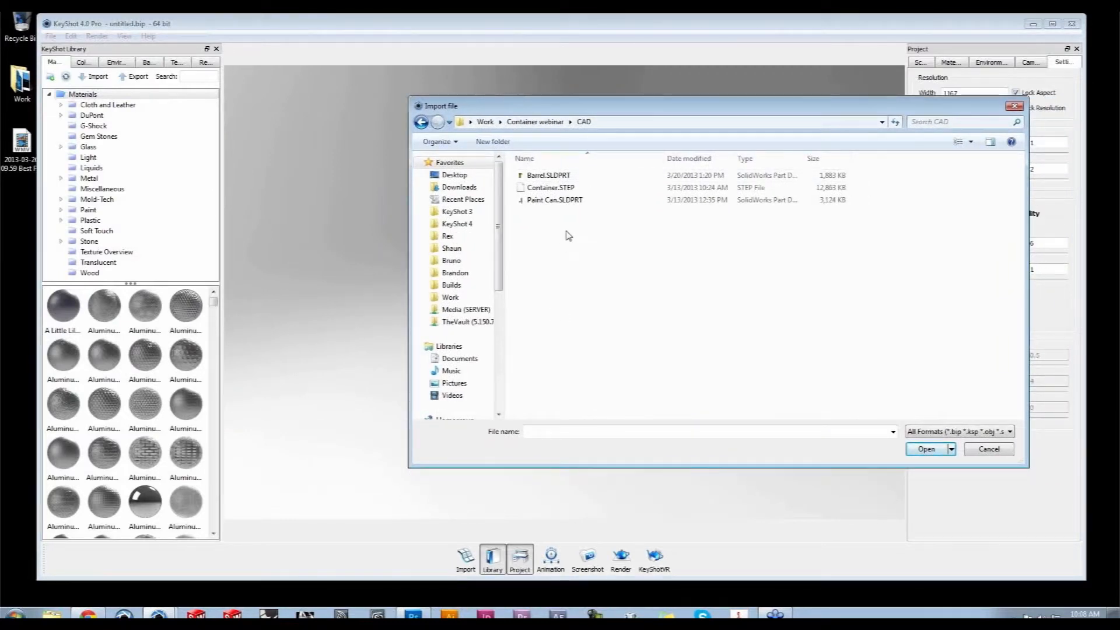
{"action": "left_click", "coordinate": [552, 188]}
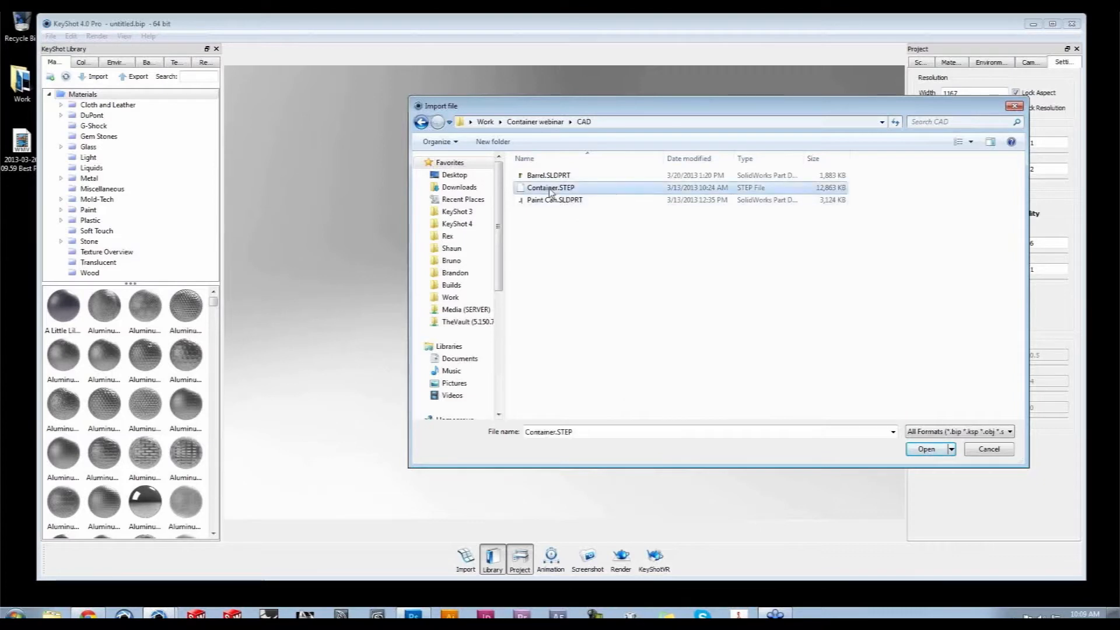
{"action": "left_click", "coordinate": [926, 449]}
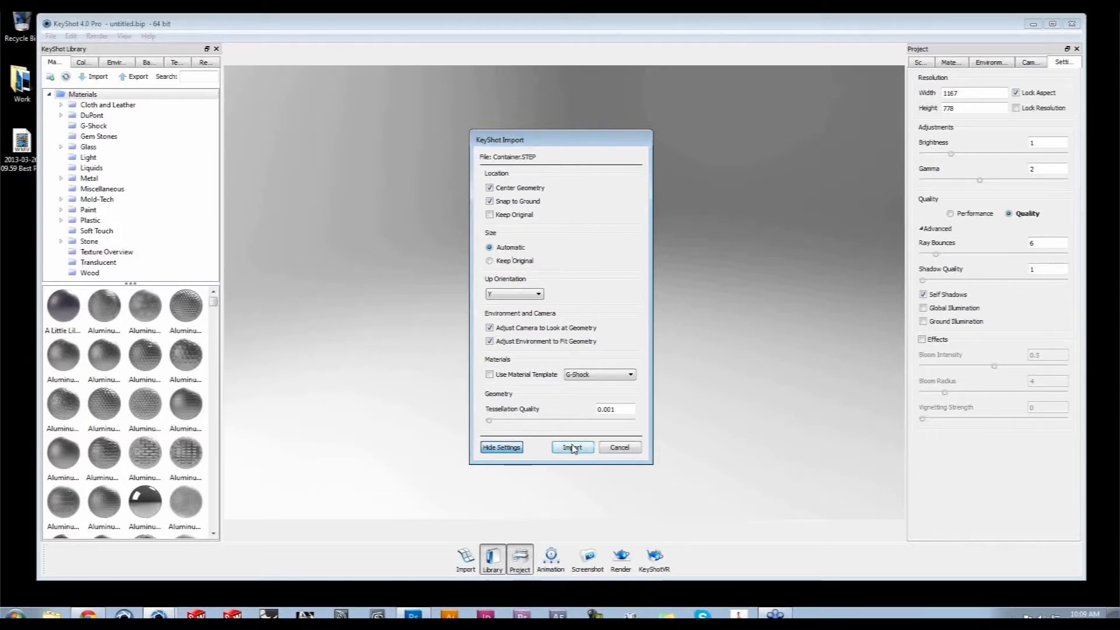
Set the tessellation quality to .2 and import the container with the other settings as they are
{"action": "double_click", "coordinate": [617, 409]}
{"action": "type", "text": ".2"}
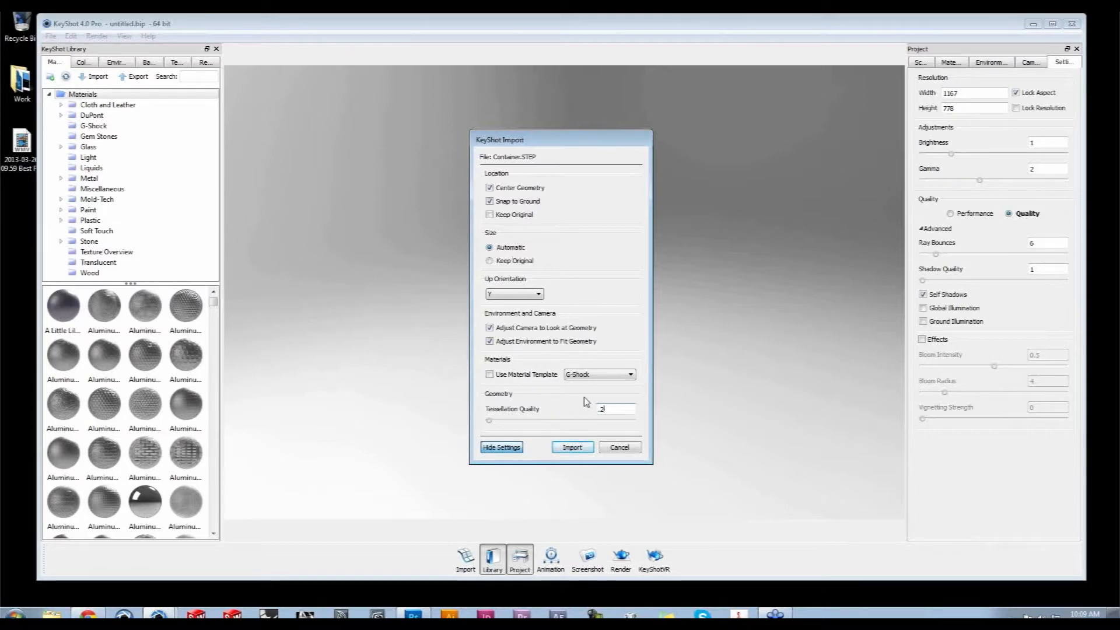
{"action": "key", "text": "Return"}
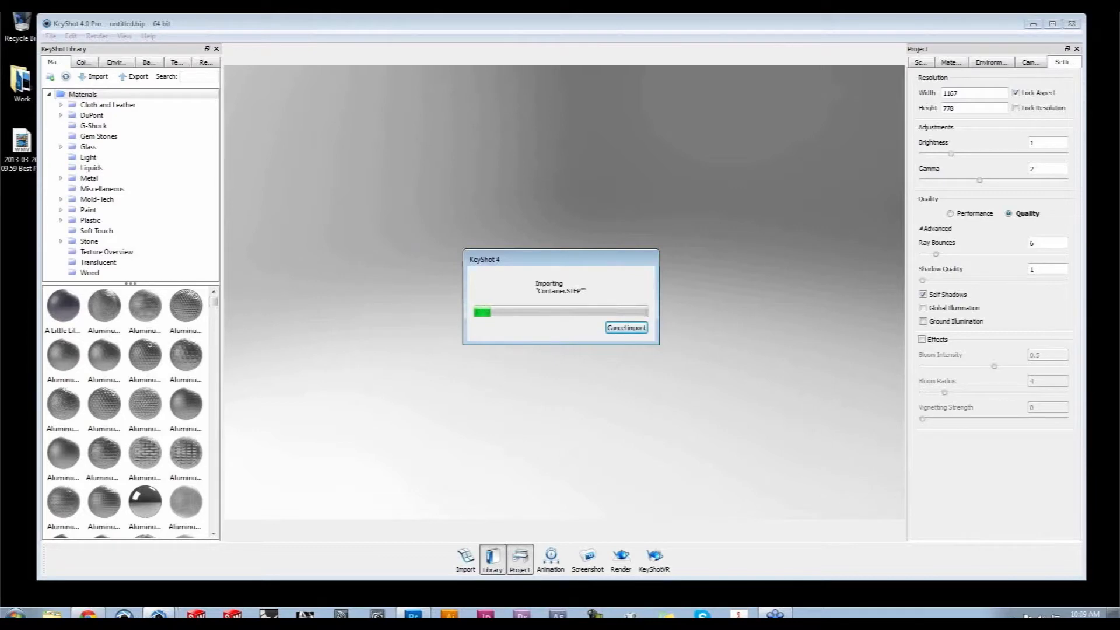
Switch to the Keep Original Import.bip scene, maximize its window, and examine the container, barrel and spray can from several views
{"action": "mouse_move", "coordinate": [159, 613]}
{"action": "left_click", "coordinate": [168, 572]}
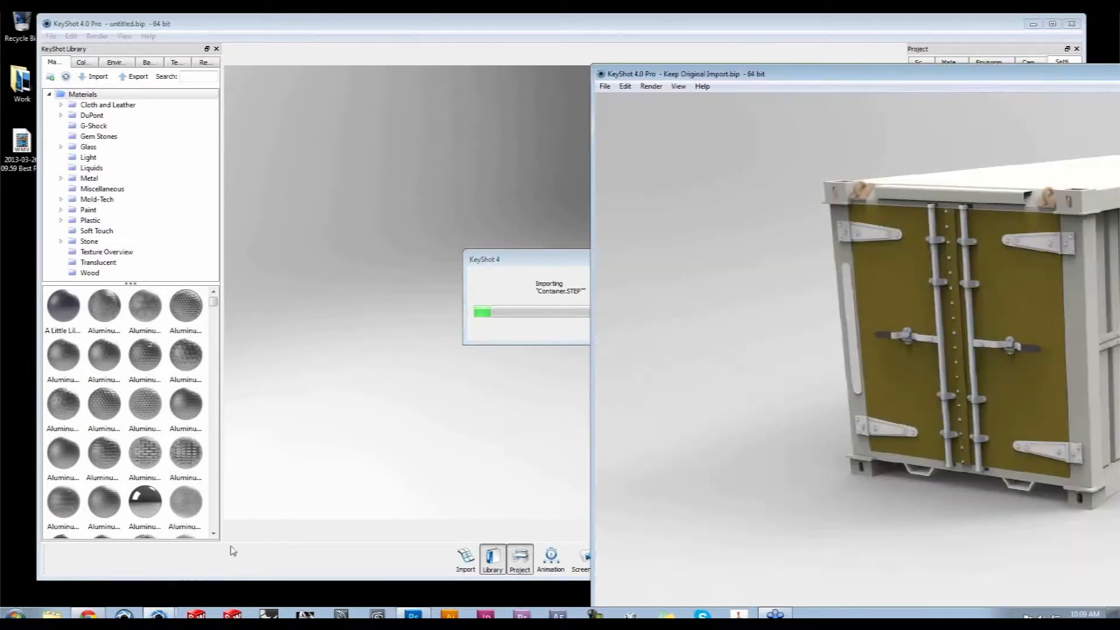
{"action": "left_click_drag", "start_coordinate": [834, 73], "coordinate": [455, 89]}
{"action": "double_click", "coordinate": [455, 89]}
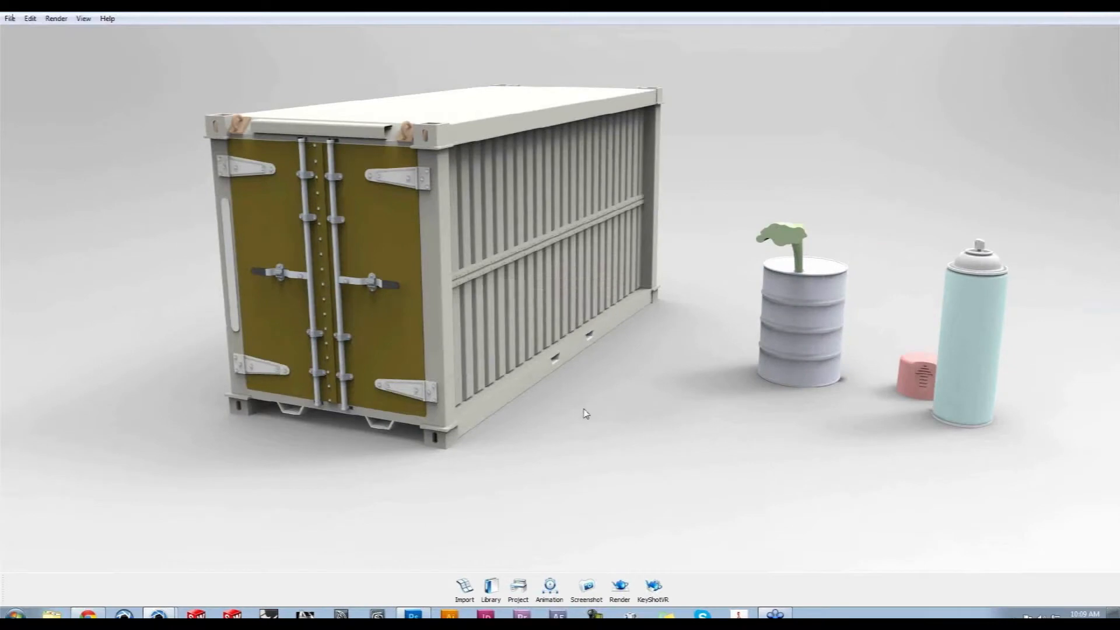
{"action": "mouse_move", "coordinate": [614, 445]}
{"action": "left_mouse_down"}
{"action": "mouse_move", "coordinate": [682, 450]}
{"action": "mouse_move", "coordinate": [518, 474]}
{"action": "mouse_move", "coordinate": [540, 447]}
{"action": "mouse_move", "coordinate": [533, 465]}
{"action": "mouse_move", "coordinate": [554, 465]}
{"action": "left_mouse_up"}
{"action": "left_click_drag", "start_coordinate": [654, 453], "coordinate": [662, 463]}
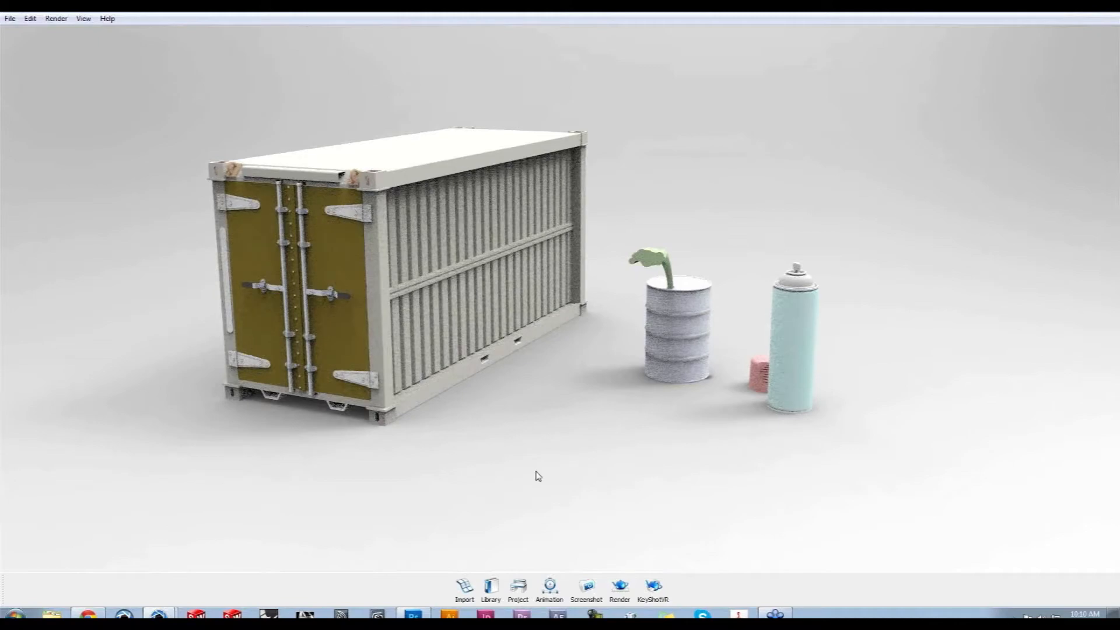
{"action": "scroll", "coordinate": [689, 401], "scroll_direction": "up", "scroll_amount": 10}
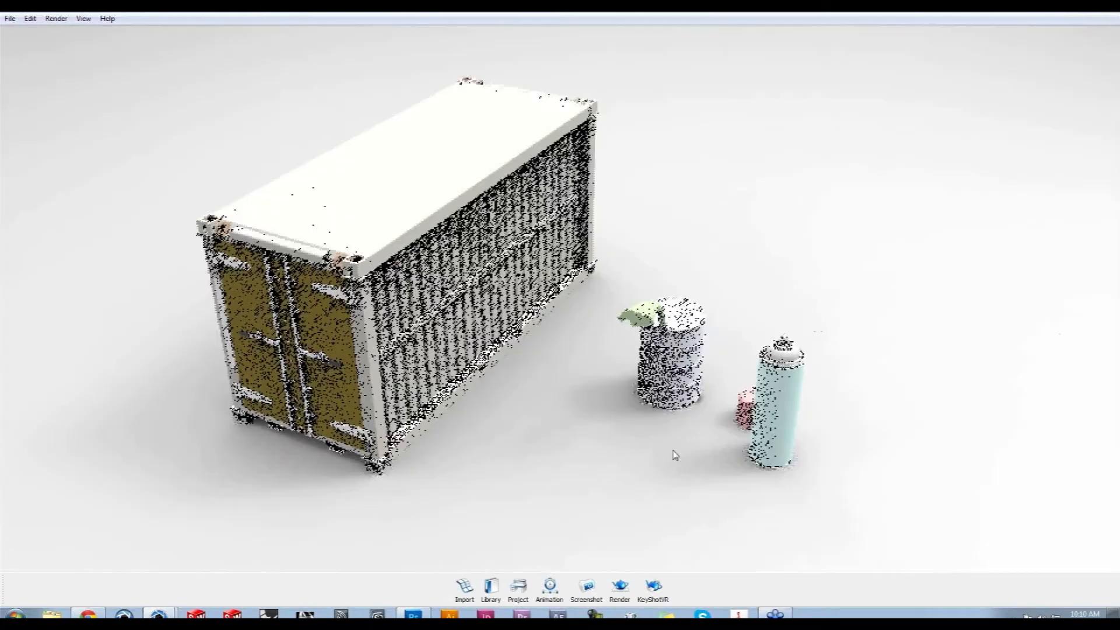
{"action": "scroll", "coordinate": [925, 496], "scroll_direction": "up", "scroll_amount": 10}
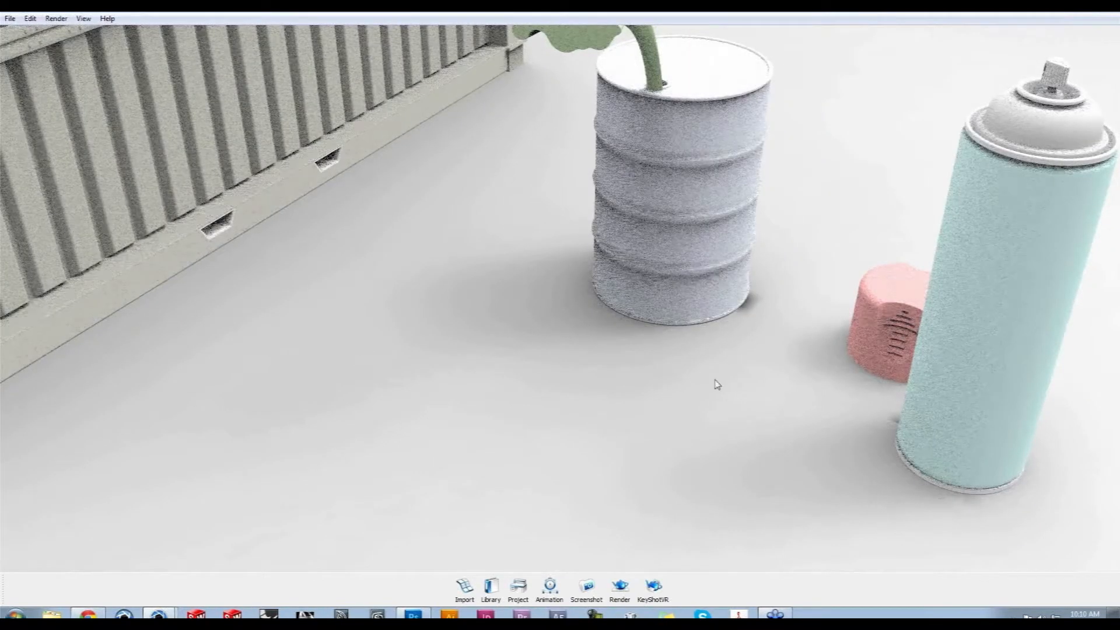
Examine the container, barrel and spray can together from farther away and at a lower angle, and look over the environment settings
{"action": "scroll", "coordinate": [386, 400], "scroll_direction": "down", "scroll_amount": 5}
{"action": "middle_click_drag", "start_coordinate": [386, 400], "coordinate": [821, 368]}
{"action": "scroll", "coordinate": [569, 412], "scroll_direction": "down", "scroll_amount": 7}
{"action": "middle_click_drag", "start_coordinate": [513, 374], "coordinate": [553, 509]}
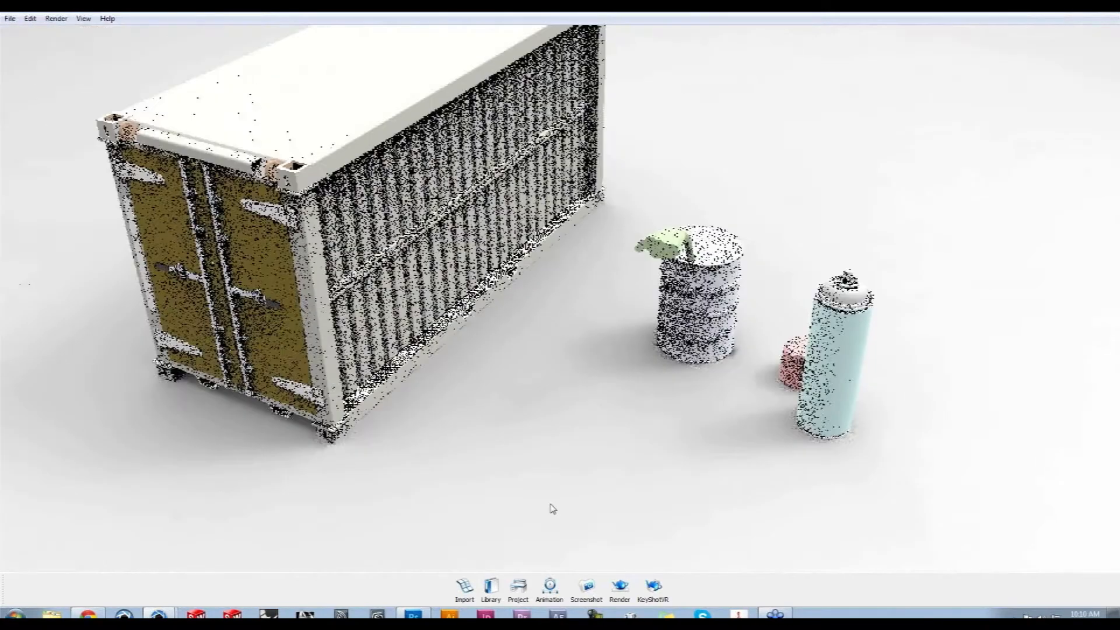
{"action": "left_click_drag", "start_coordinate": [549, 500], "coordinate": [550, 360]}
{"action": "left_click_drag", "start_coordinate": [560, 500], "coordinate": [585, 474]}
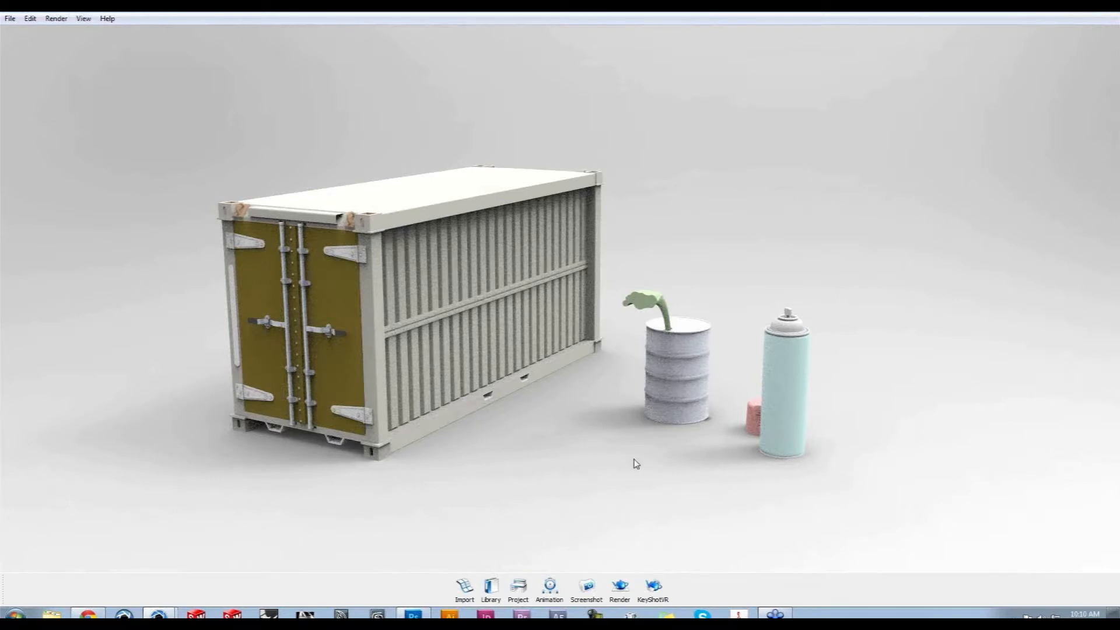
{"action": "key", "text": "space"}
{"action": "left_click", "coordinate": [1028, 45]}
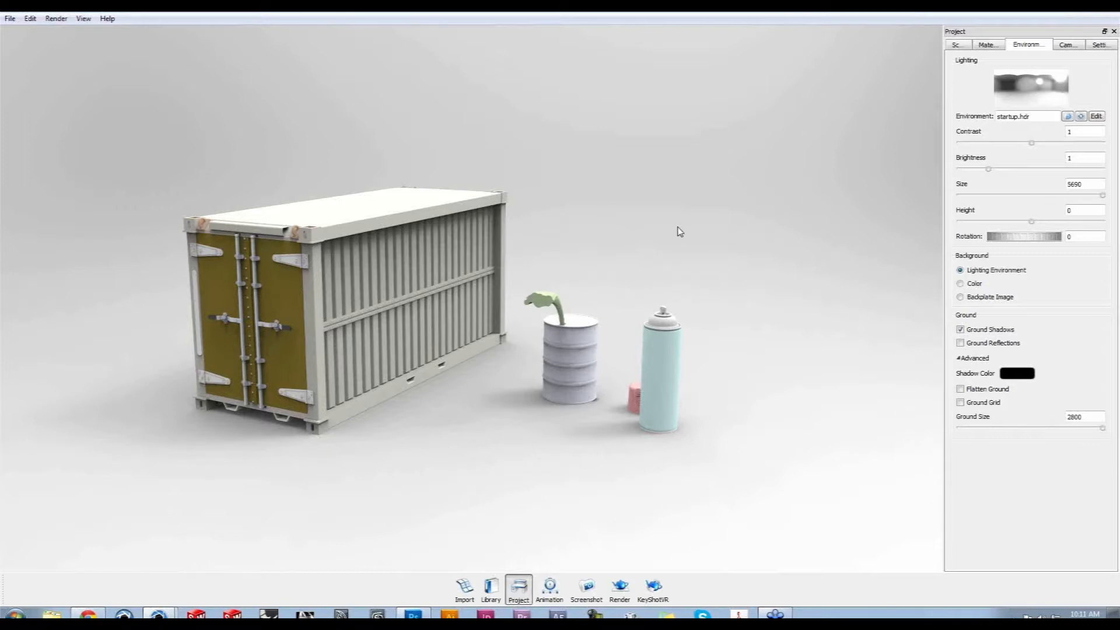
Close the Keep Original Import scene, discard its changes, and return to the untitled scene with only the container
{"action": "left_click", "coordinate": [1112, 14]}
{"action": "left_click", "coordinate": [588, 324]}
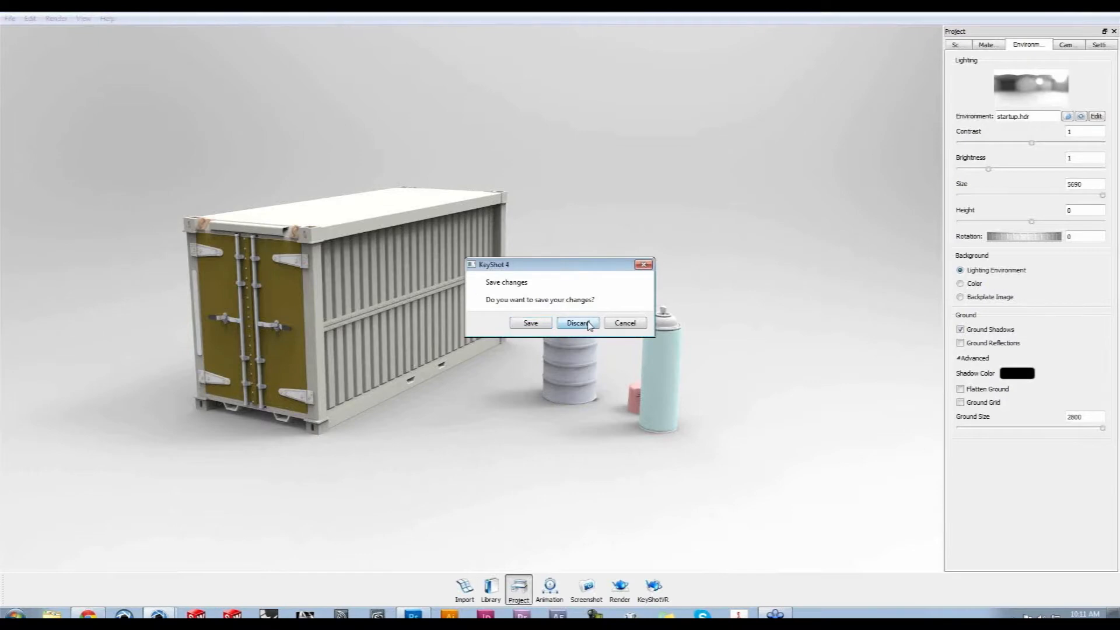
{"action": "left_click_drag", "start_coordinate": [735, 402], "coordinate": [233, 405]}
{"action": "left_click_drag", "start_coordinate": [660, 367], "coordinate": [639, 392]}
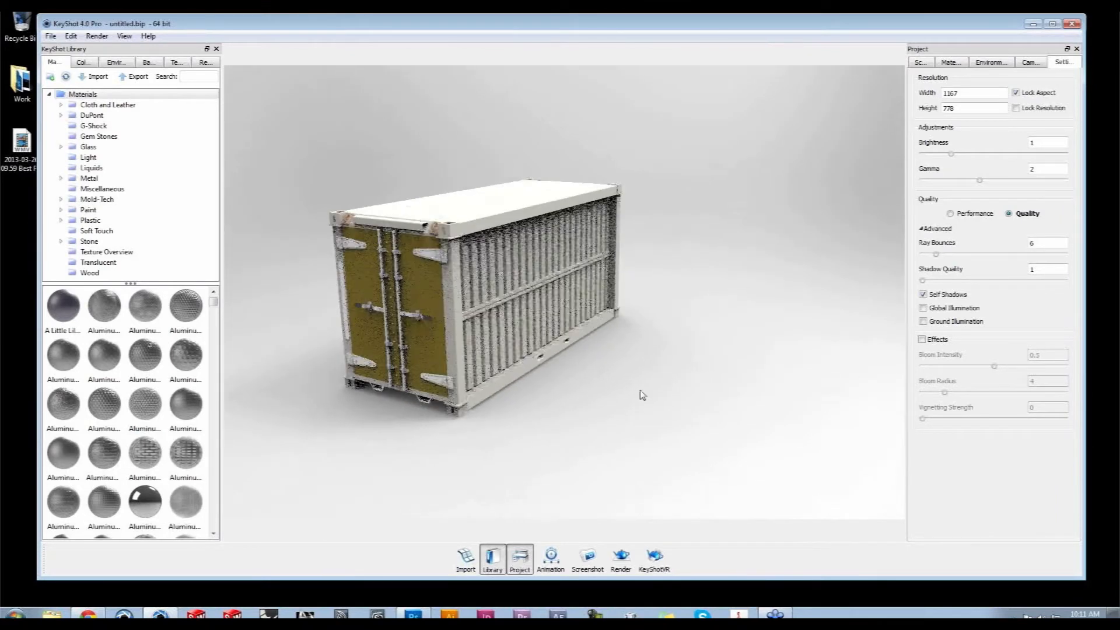
Import Barrel.SLDPRT from the CAD folder, adding it to the scene at the same scale as the last import
{"action": "left_click", "coordinate": [472, 558]}
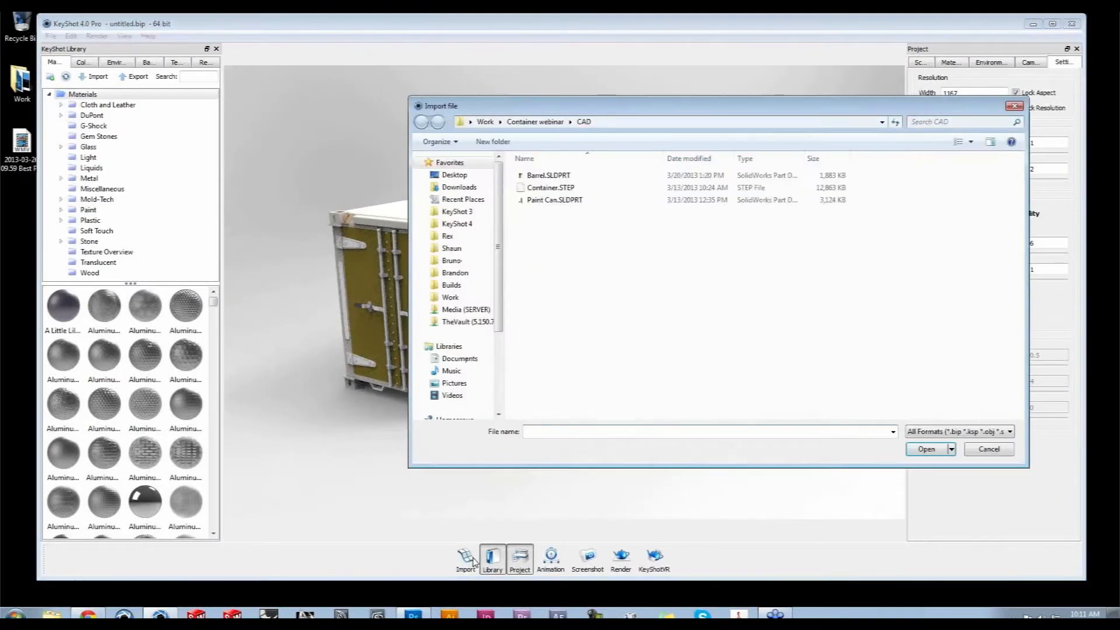
{"action": "left_click_drag", "start_coordinate": [608, 111], "coordinate": [690, 109]}
{"action": "left_click", "coordinate": [636, 174]}
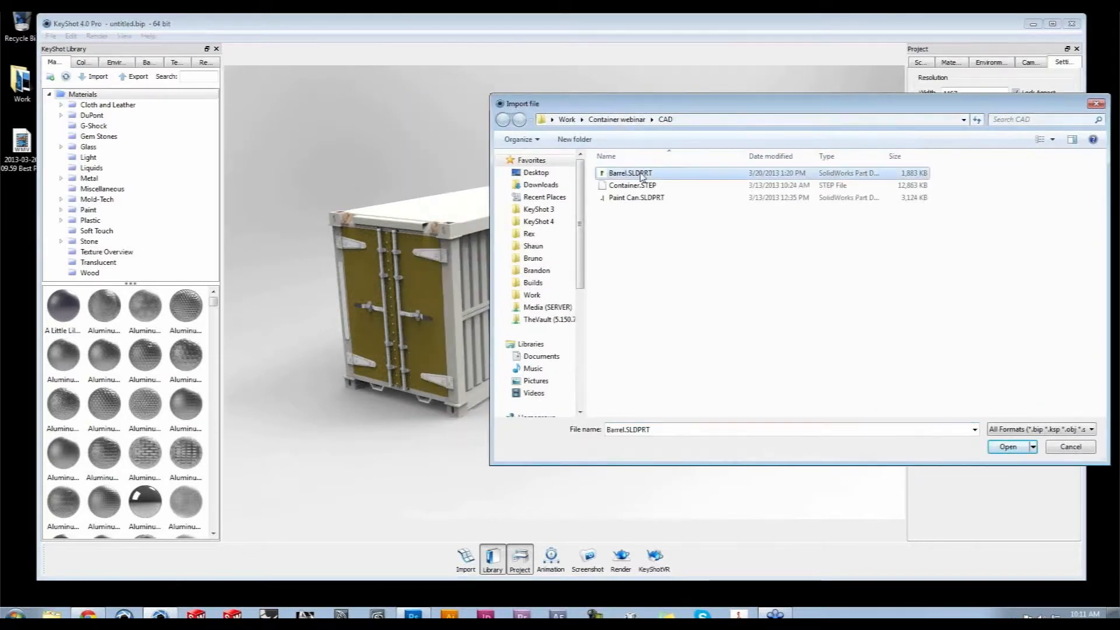
{"action": "left_click", "coordinate": [1001, 447]}
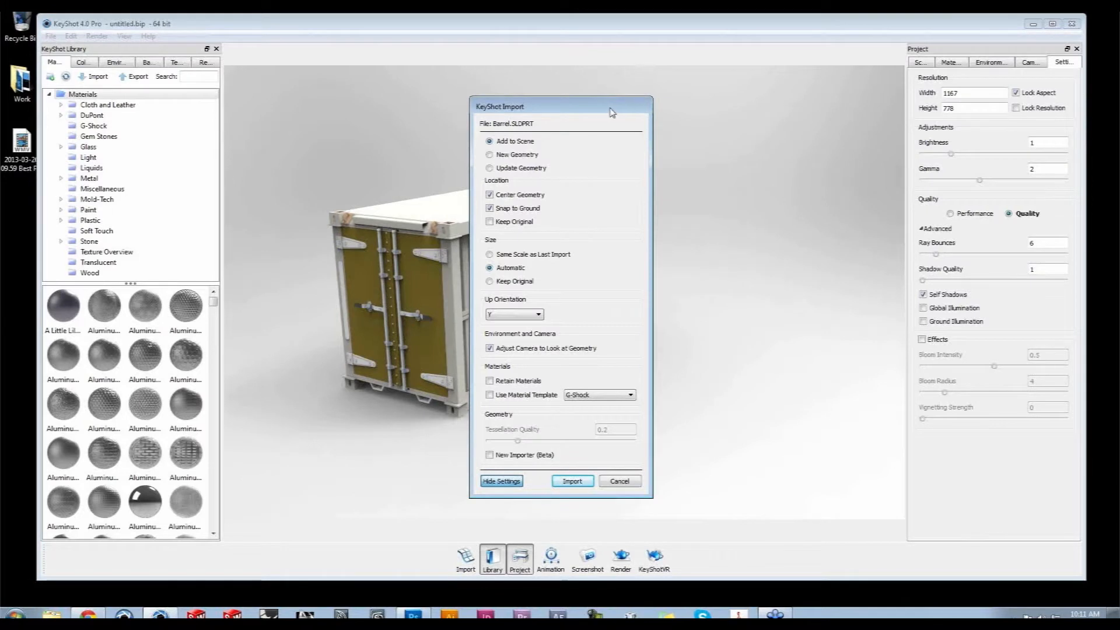
{"action": "left_click_drag", "start_coordinate": [609, 111], "coordinate": [778, 111]}
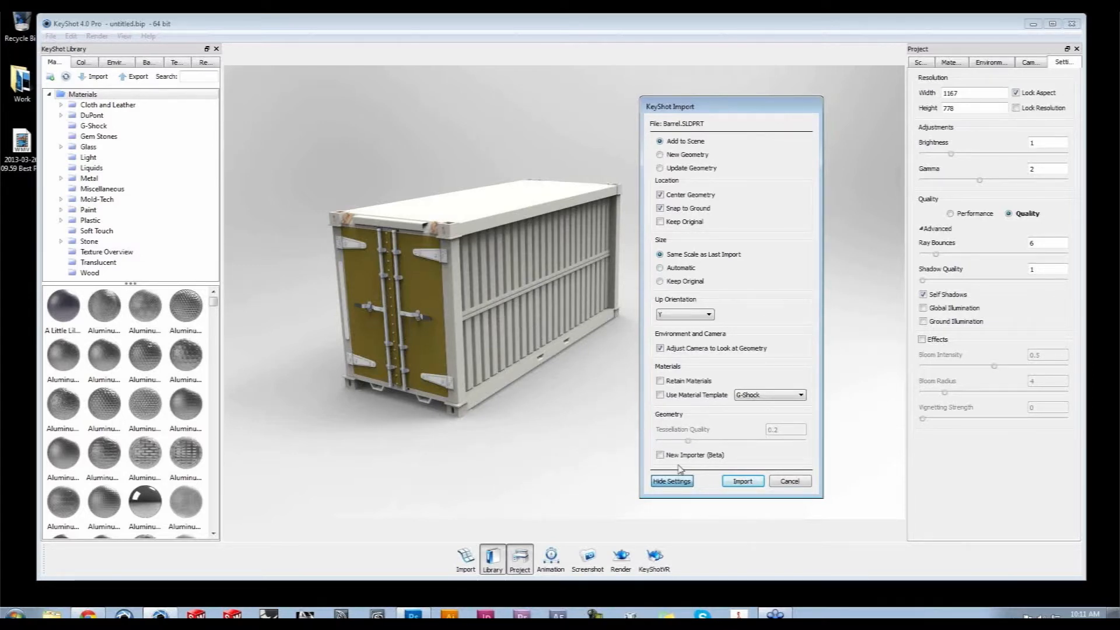
{"action": "left_click", "coordinate": [740, 482]}
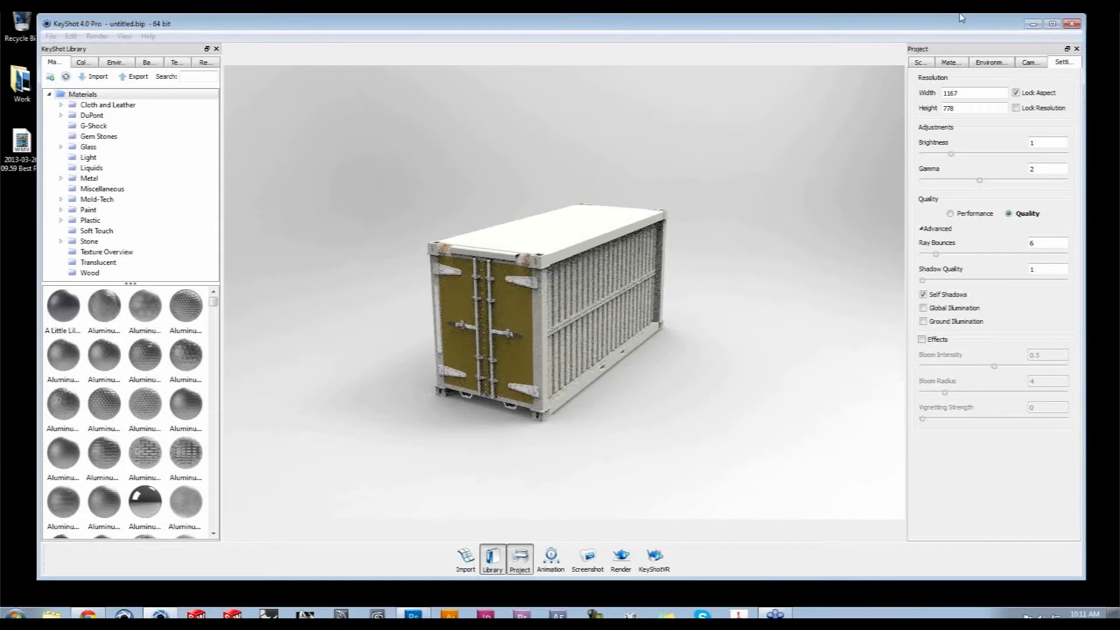
Move the barrel model along its Z axis out of the container so it stands beside the container's long side
{"action": "left_click", "coordinate": [927, 61]}
{"action": "left_click", "coordinate": [968, 127]}
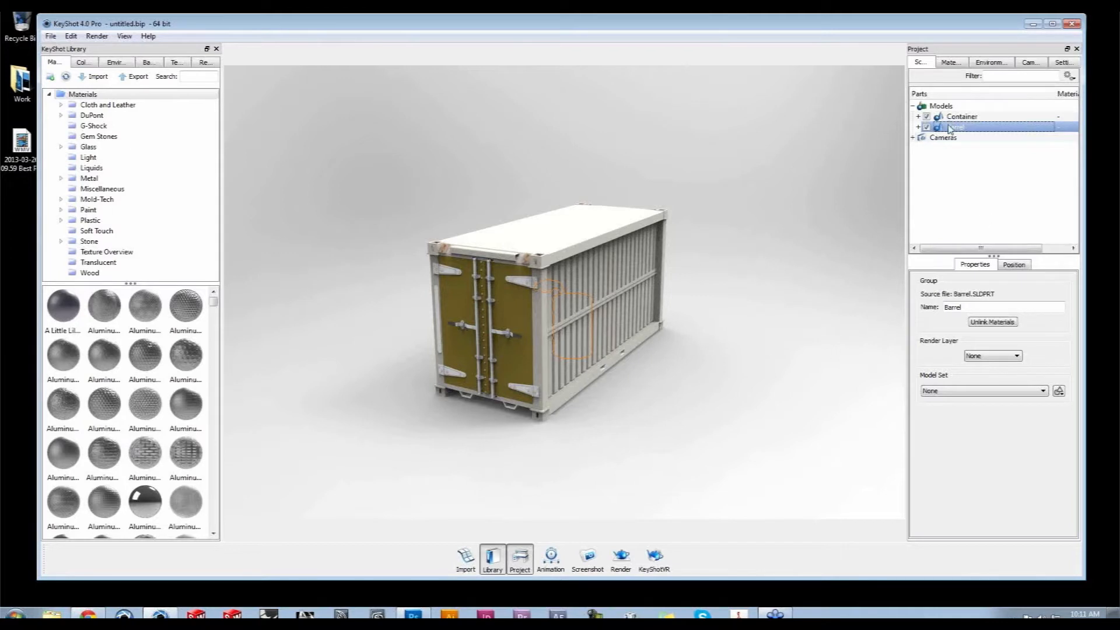
{"action": "left_click", "coordinate": [1015, 264]}
{"action": "left_click", "coordinate": [1002, 282]}
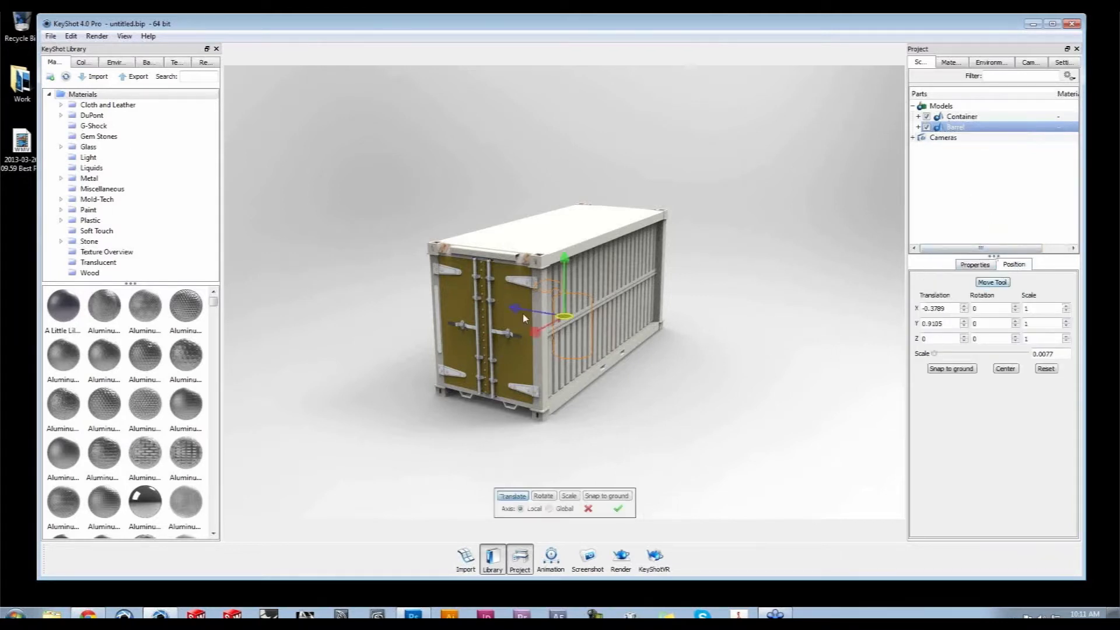
{"action": "left_click_drag", "start_coordinate": [513, 314], "coordinate": [650, 335]}
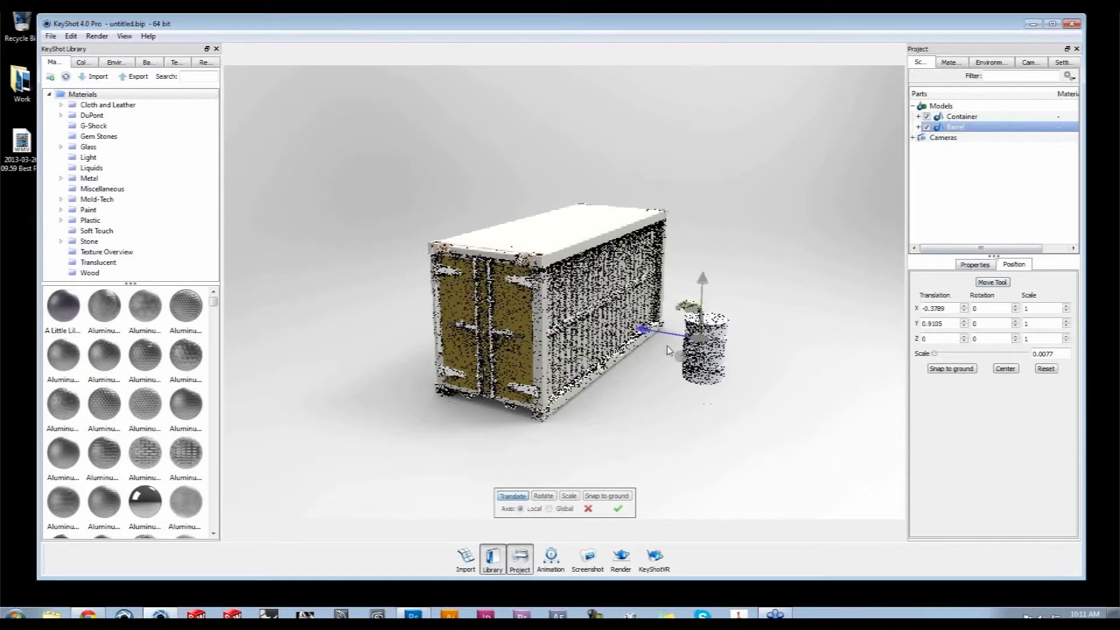
{"action": "left_click", "coordinate": [618, 510]}
{"action": "left_click_drag", "start_coordinate": [612, 421], "coordinate": [594, 418]}
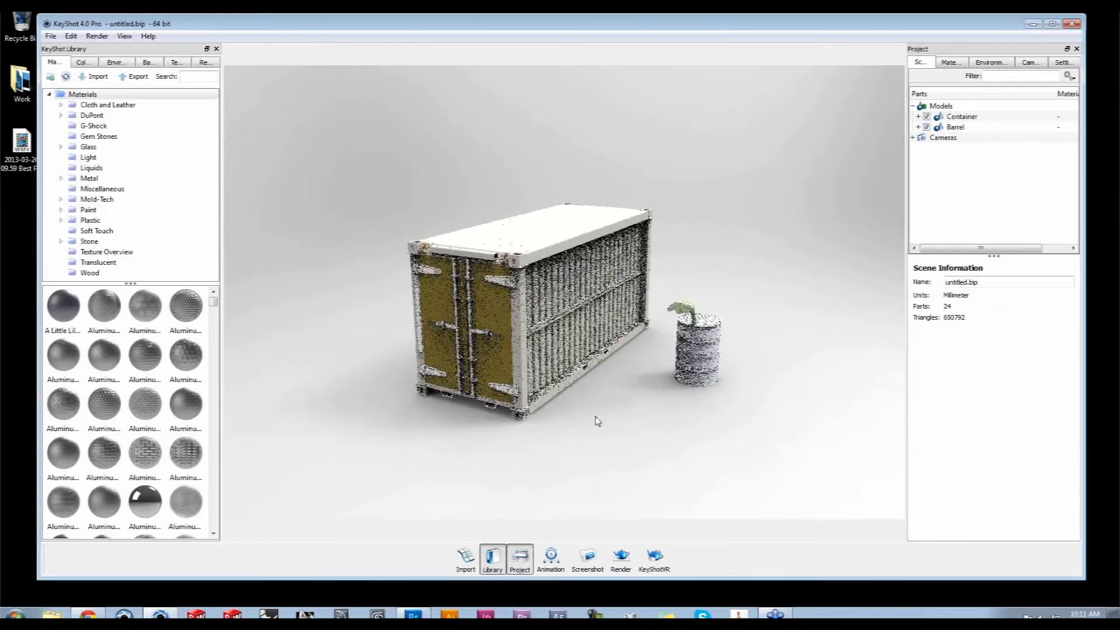
Import Paint Can.SLDPRT into the scene using the Same Scale as Last Import option
{"action": "left_click", "coordinate": [464, 561]}
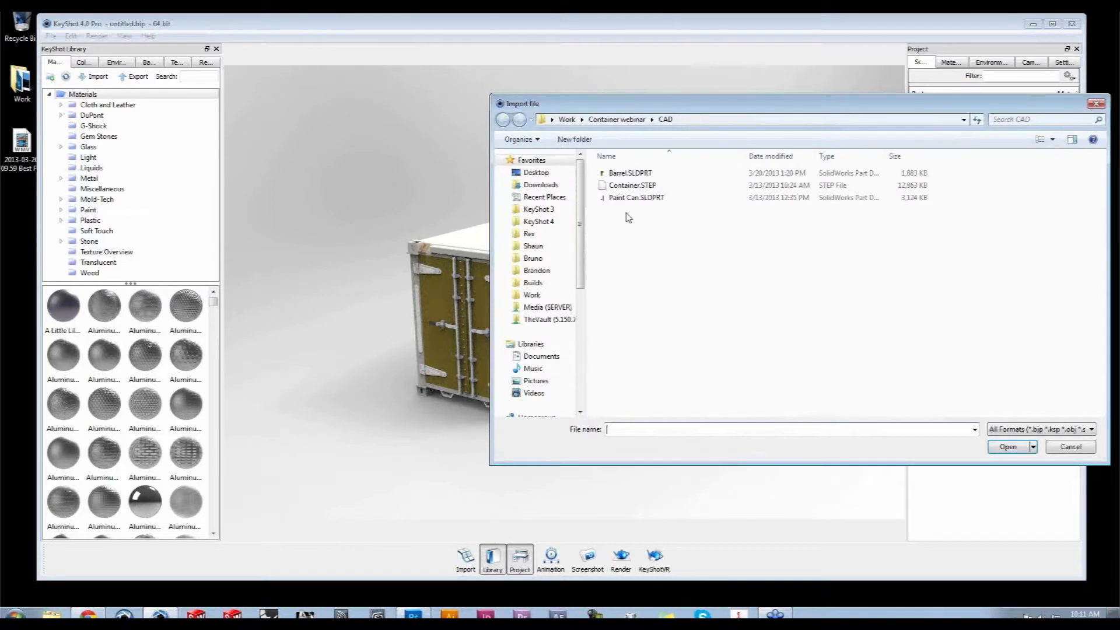
{"action": "left_click", "coordinate": [628, 201]}
{"action": "left_click", "coordinate": [1006, 446]}
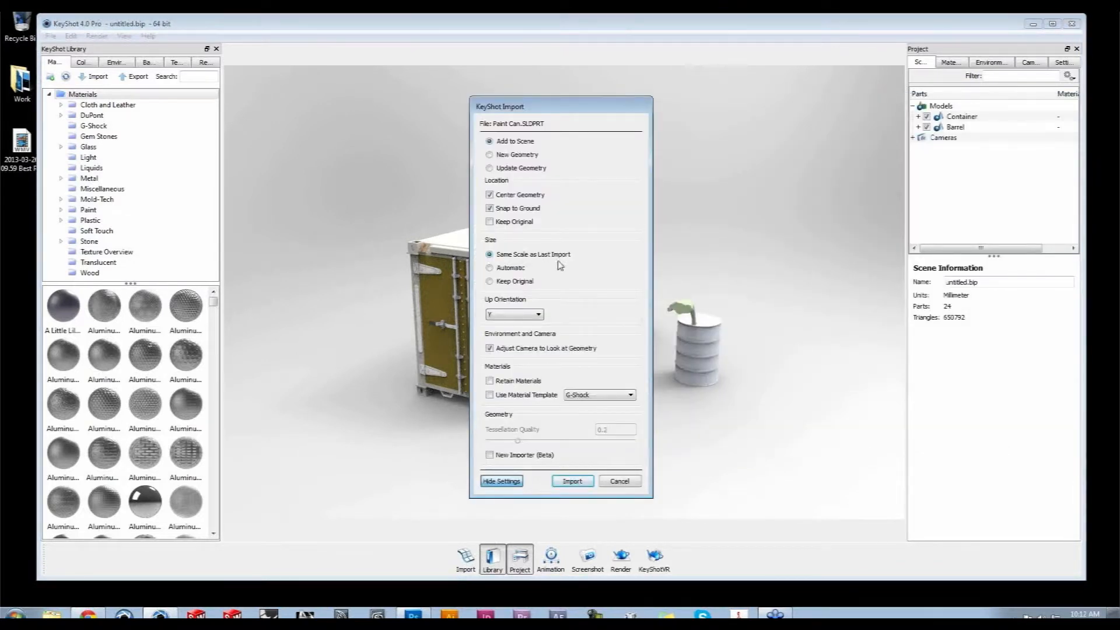
{"action": "left_click", "coordinate": [572, 481]}
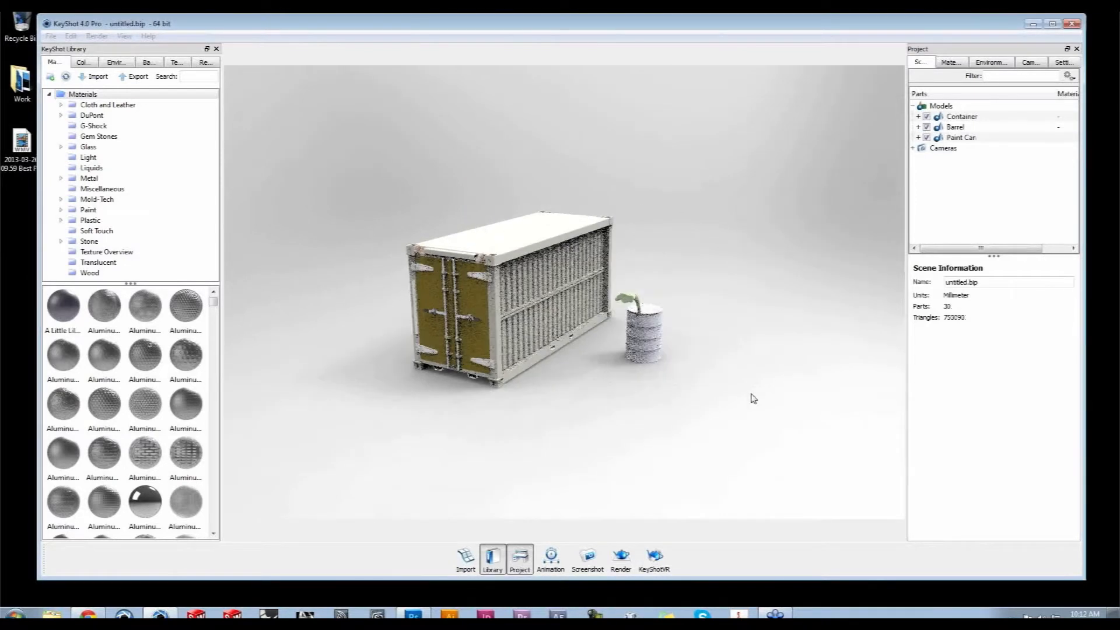
Move the paint can model out of the container along Z to about -5.44, just past the barrel
{"action": "left_click", "coordinate": [961, 139]}
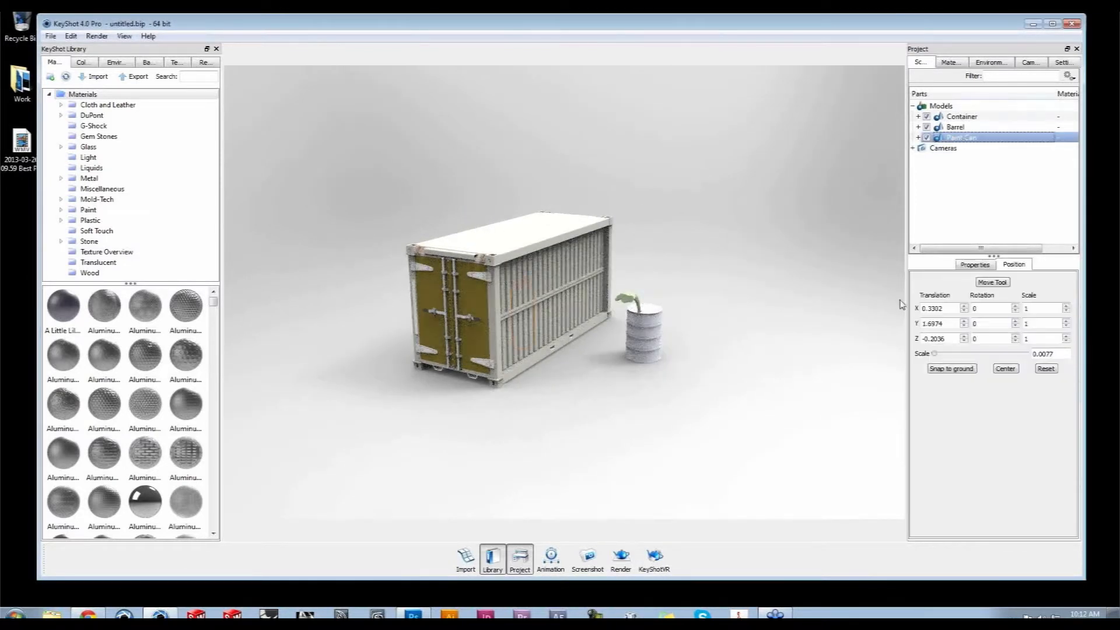
{"action": "left_click", "coordinate": [994, 283]}
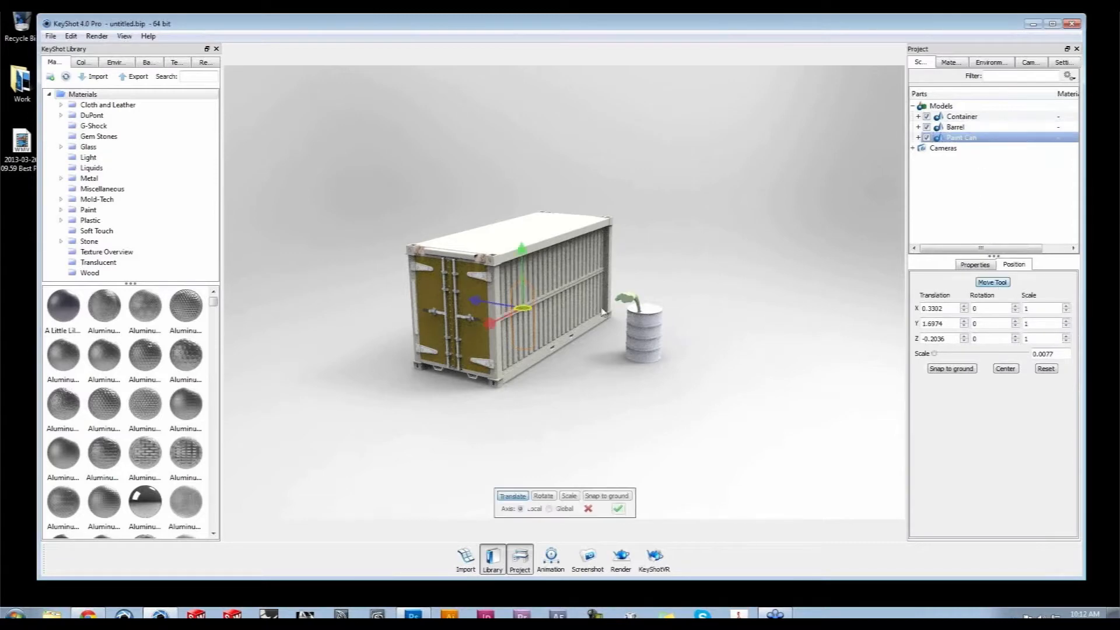
{"action": "left_click_drag", "start_coordinate": [475, 303], "coordinate": [662, 331]}
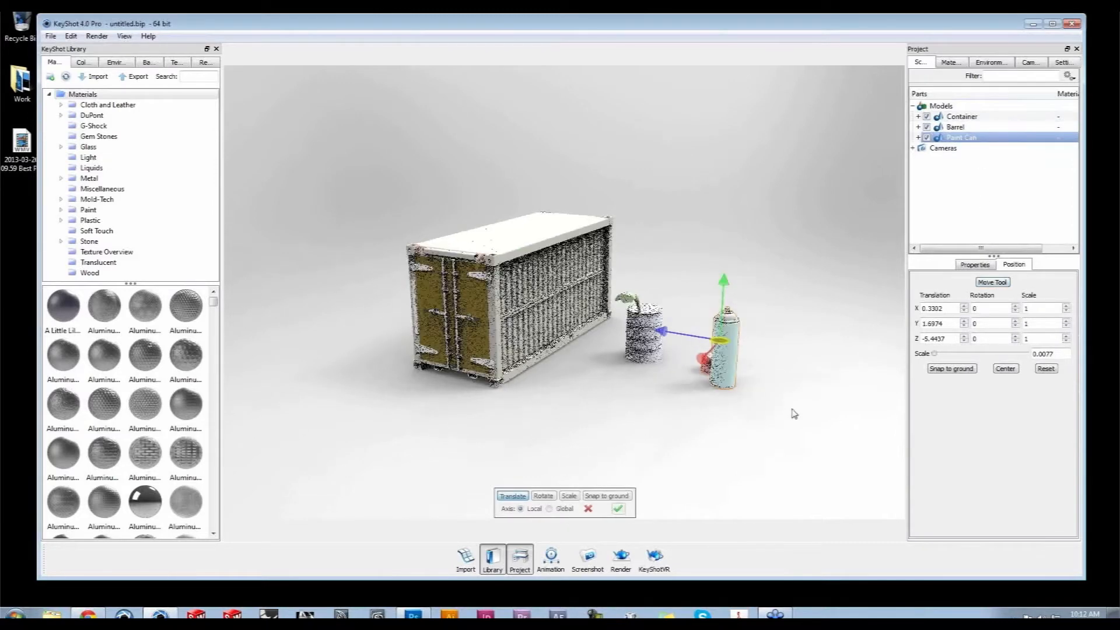
{"action": "left_click", "coordinate": [620, 511]}
Set the paint can's scale to 0.001, snap it to the ground, and check its size against the barrel and container
{"action": "left_click", "coordinate": [974, 138]}
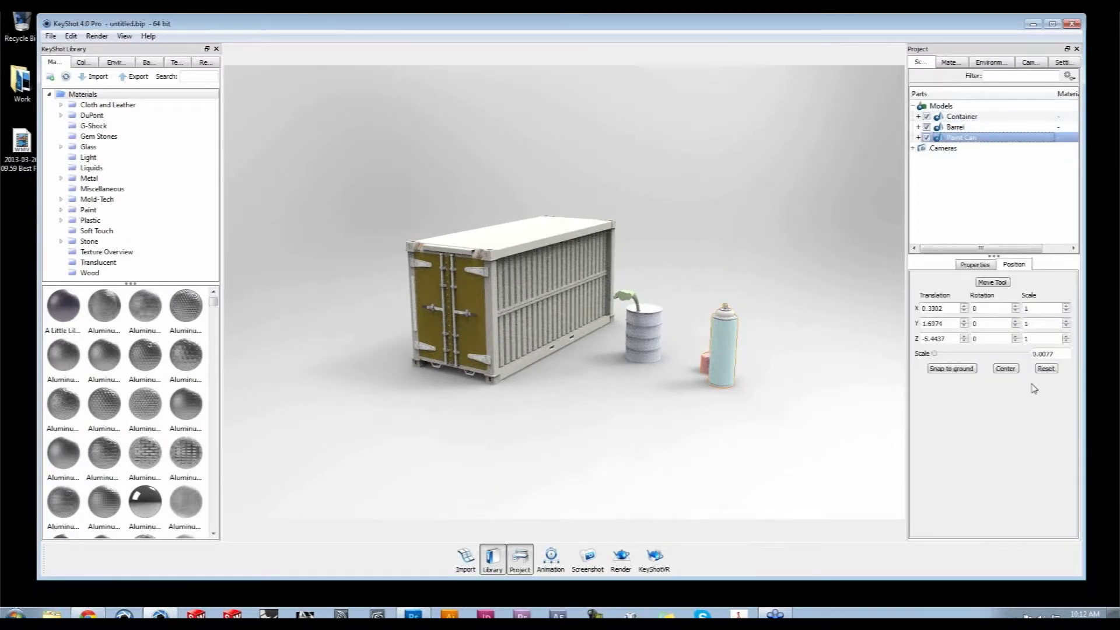
{"action": "left_click", "coordinate": [1050, 354]}
{"action": "type", "text": "0.001"}
{"action": "key", "text": "Return"}
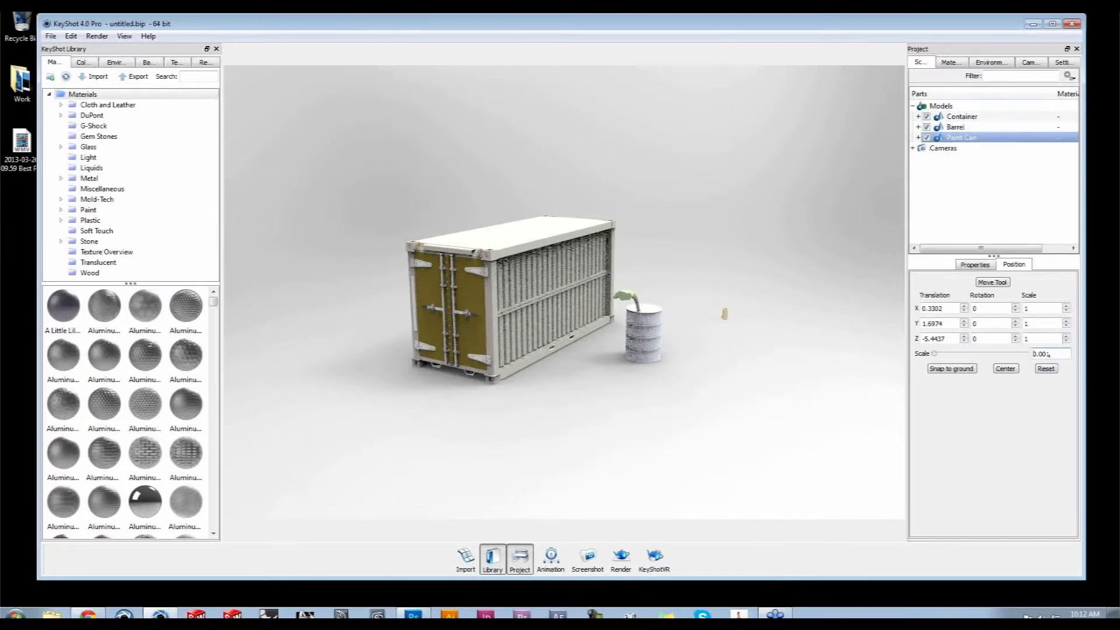
{"action": "left_click", "coordinate": [963, 369]}
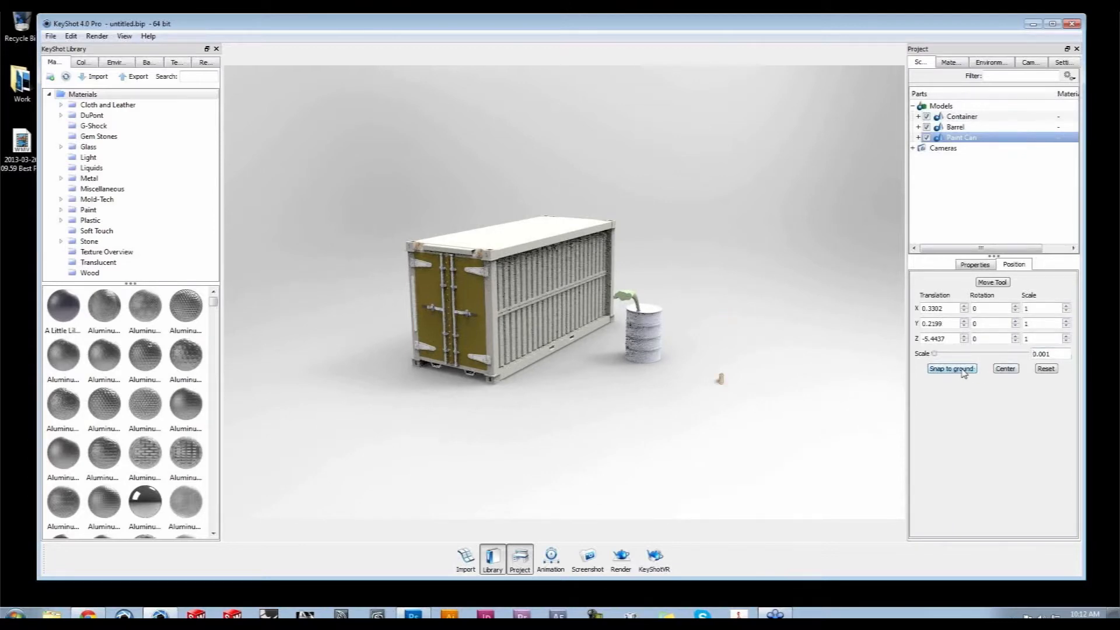
{"action": "left_click_drag", "start_coordinate": [725, 420], "coordinate": [724, 394]}
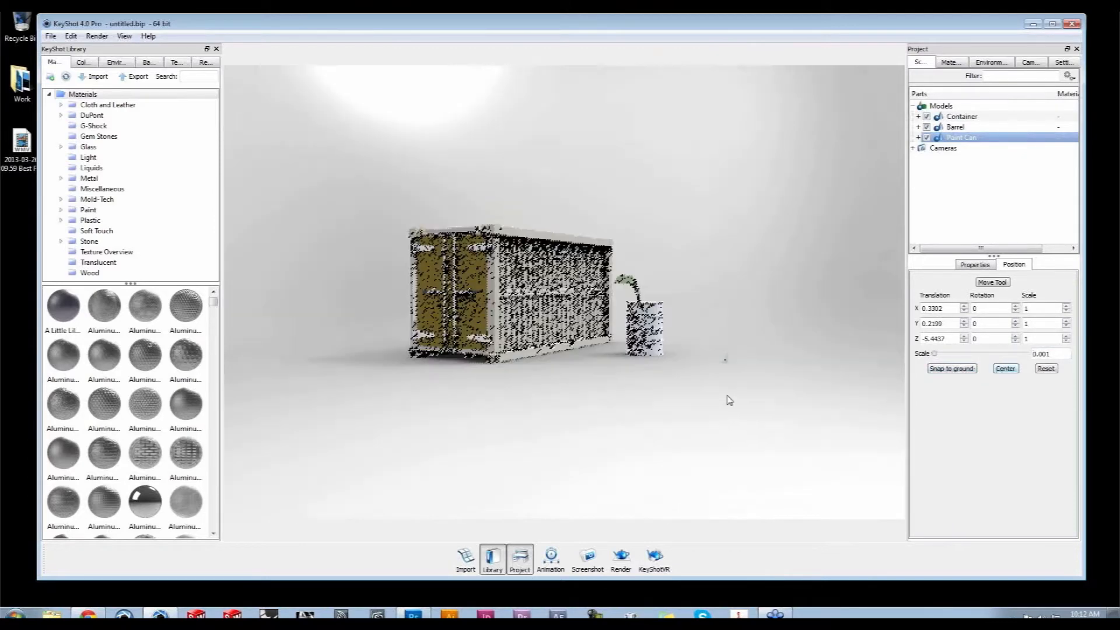
{"action": "scroll", "coordinate": [732, 391], "scroll_direction": "up", "scroll_amount": 5}
{"action": "middle_click_drag", "start_coordinate": [707, 365], "coordinate": [680, 330]}
{"action": "mouse_move", "coordinate": [778, 403]}
{"action": "left_mouse_down"}
{"action": "mouse_move", "coordinate": [737, 402]}
{"action": "mouse_move", "coordinate": [777, 408]}
{"action": "left_mouse_up"}
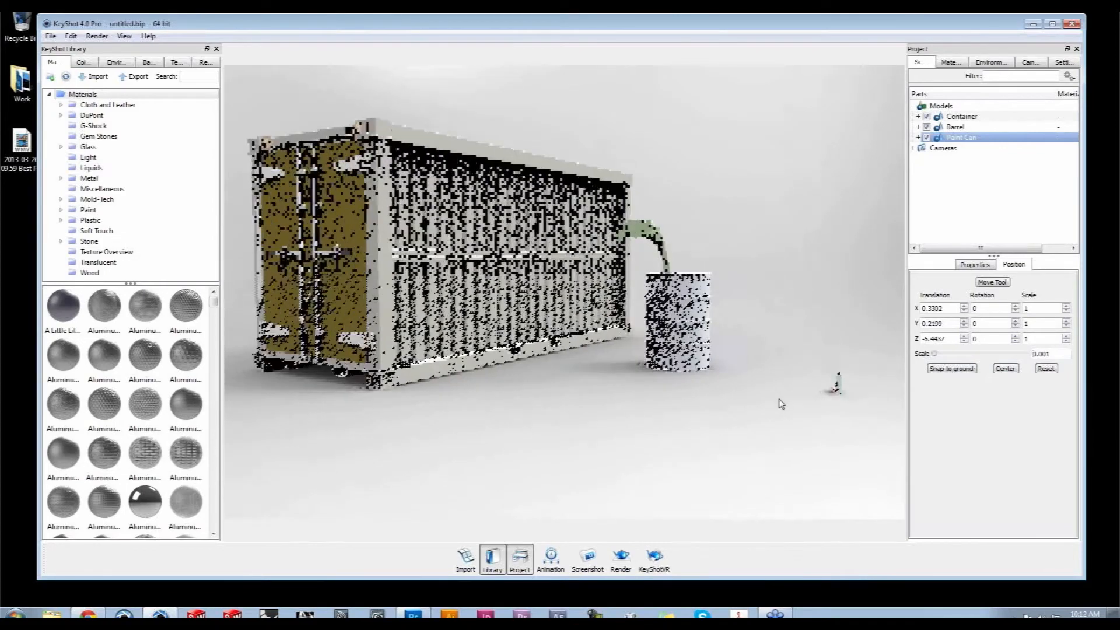
{"action": "middle_click_drag", "start_coordinate": [808, 425], "coordinate": [828, 427]}
{"action": "mouse_move", "coordinate": [762, 412]}
{"action": "left_mouse_down"}
{"action": "mouse_move", "coordinate": [764, 438]}
{"action": "mouse_move", "coordinate": [743, 420]}
{"action": "left_mouse_up"}
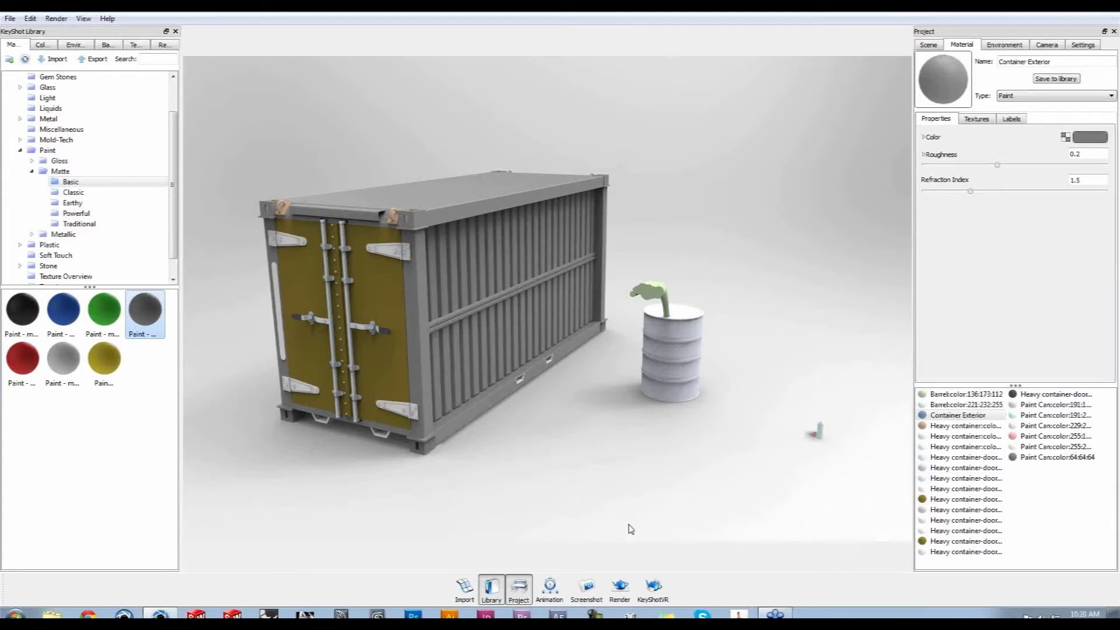
Search the material library for steel and apply Steel rougher to the hinges of the container's right door
{"action": "left_click", "coordinate": [163, 59]}
{"action": "type", "text": "steel"}
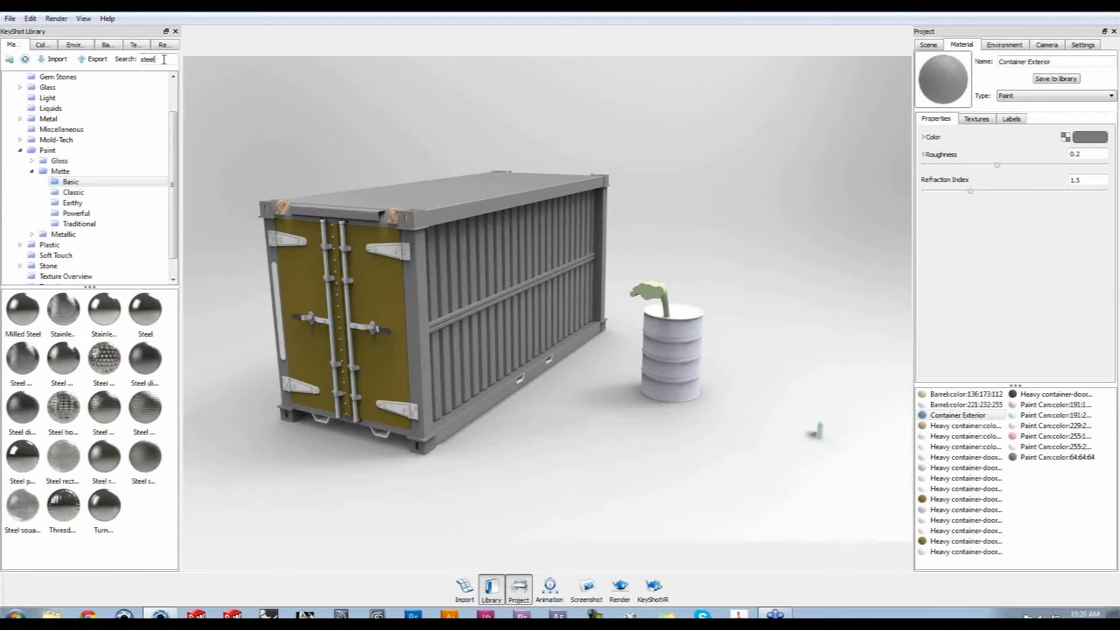
{"action": "left_click_drag", "start_coordinate": [96, 466], "coordinate": [404, 408]}
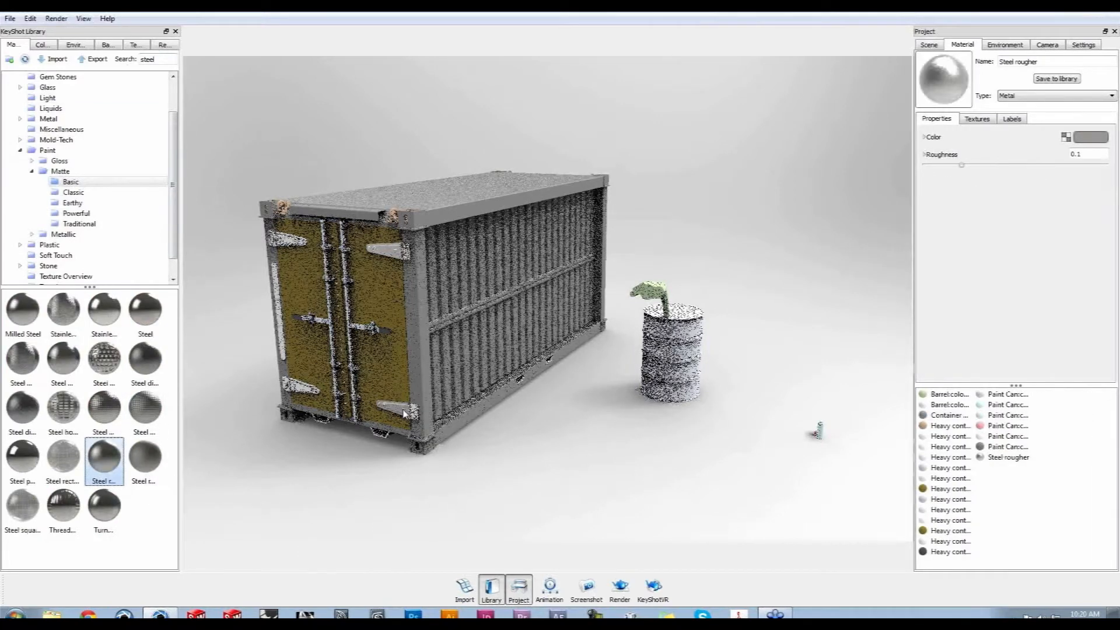
Apply the same Steel rougher material to the left door's hinges, both vertical locking bars and both door handles
{"action": "left_click_drag", "start_coordinate": [433, 509], "coordinate": [513, 463]}
{"action": "scroll", "coordinate": [514, 463], "scroll_direction": "up", "scroll_amount": 4}
{"action": "left_click_drag", "start_coordinate": [630, 467], "coordinate": [762, 459]}
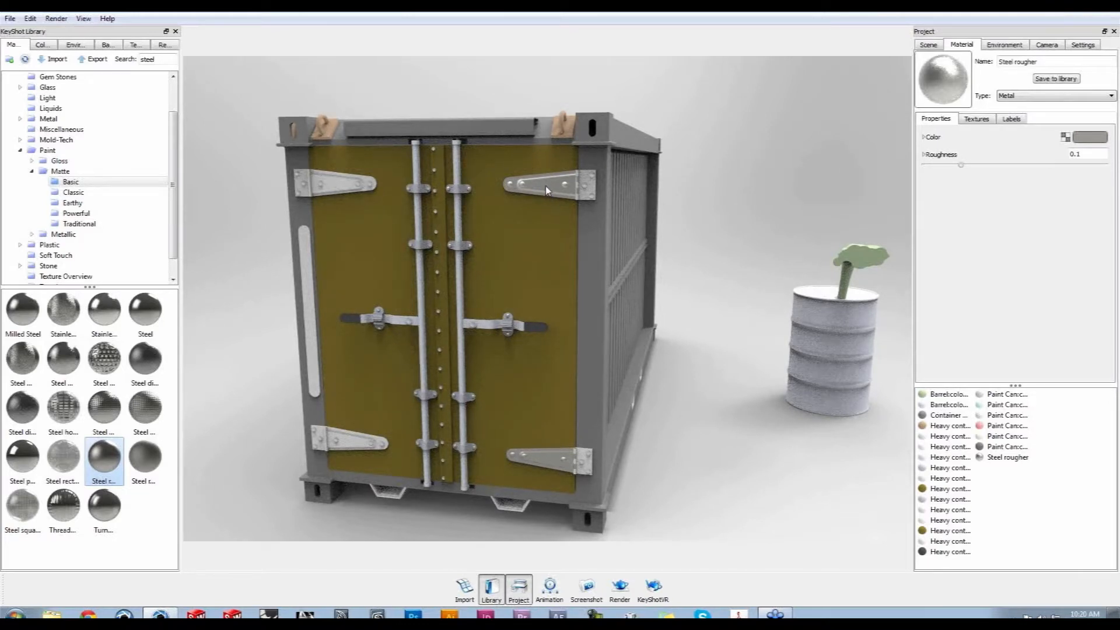
{"action": "right_click", "coordinate": [543, 192]}
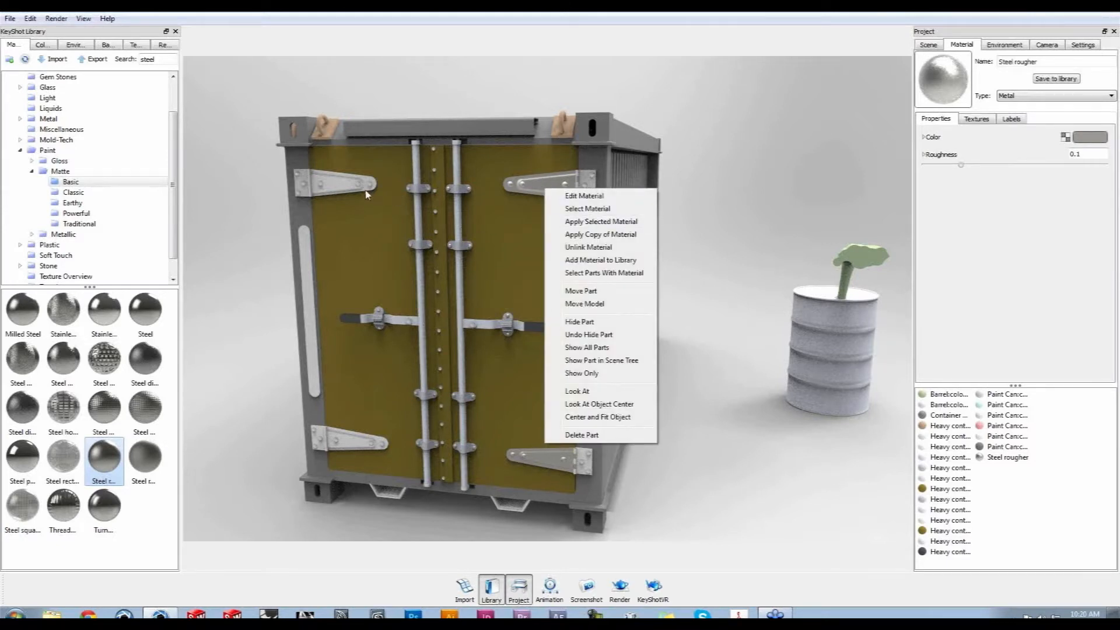
{"action": "key", "text": "Escape"}
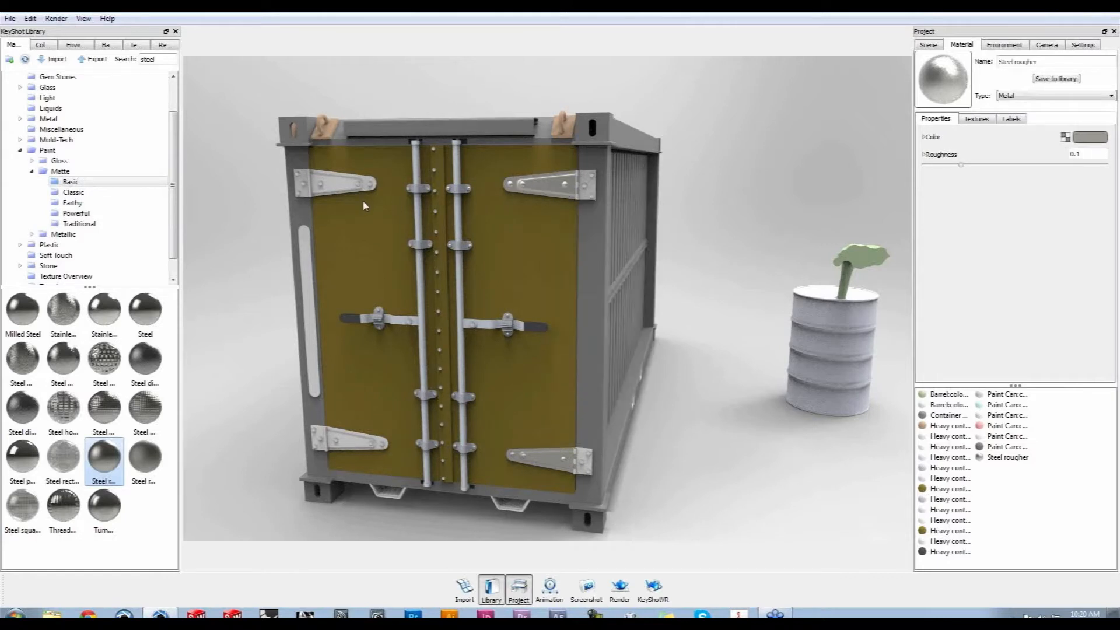
{"action": "right_click", "coordinate": [337, 187], "text": "shift"}
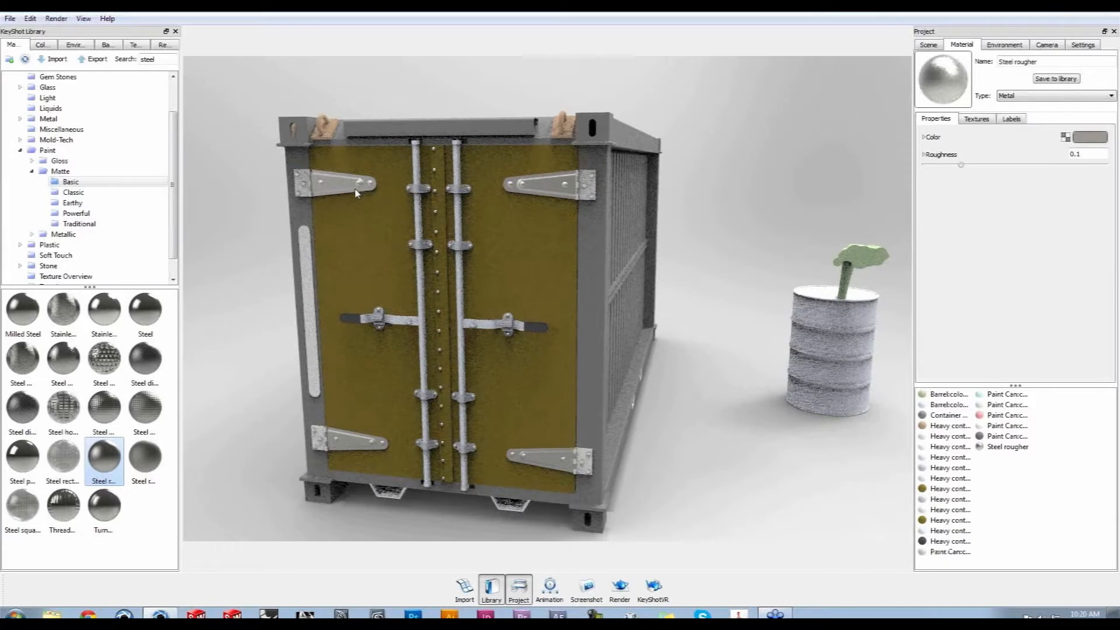
{"action": "right_click", "coordinate": [457, 194], "text": "shift"}
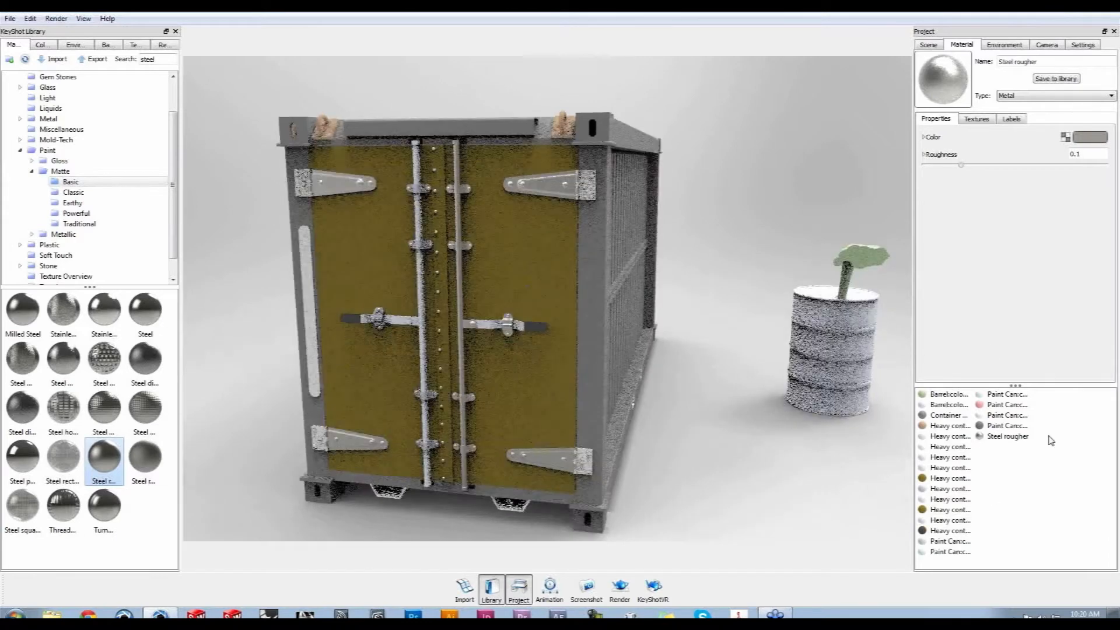
{"action": "right_click", "coordinate": [418, 202], "text": "shift"}
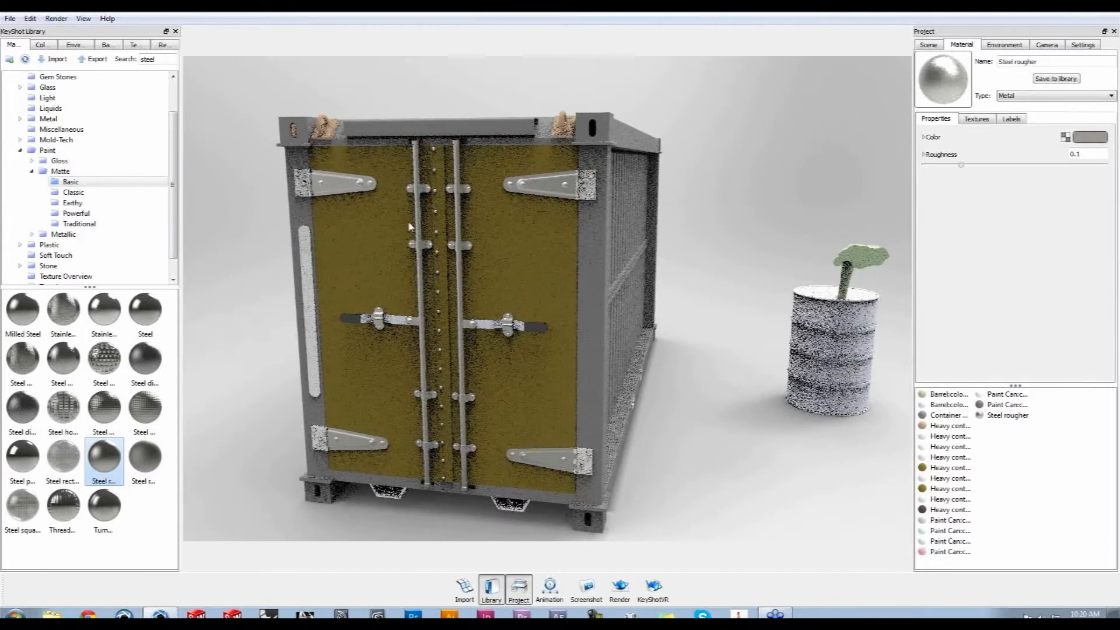
{"action": "right_click", "coordinate": [493, 328], "text": "shift"}
{"action": "right_click", "coordinate": [399, 324], "text": "shift"}
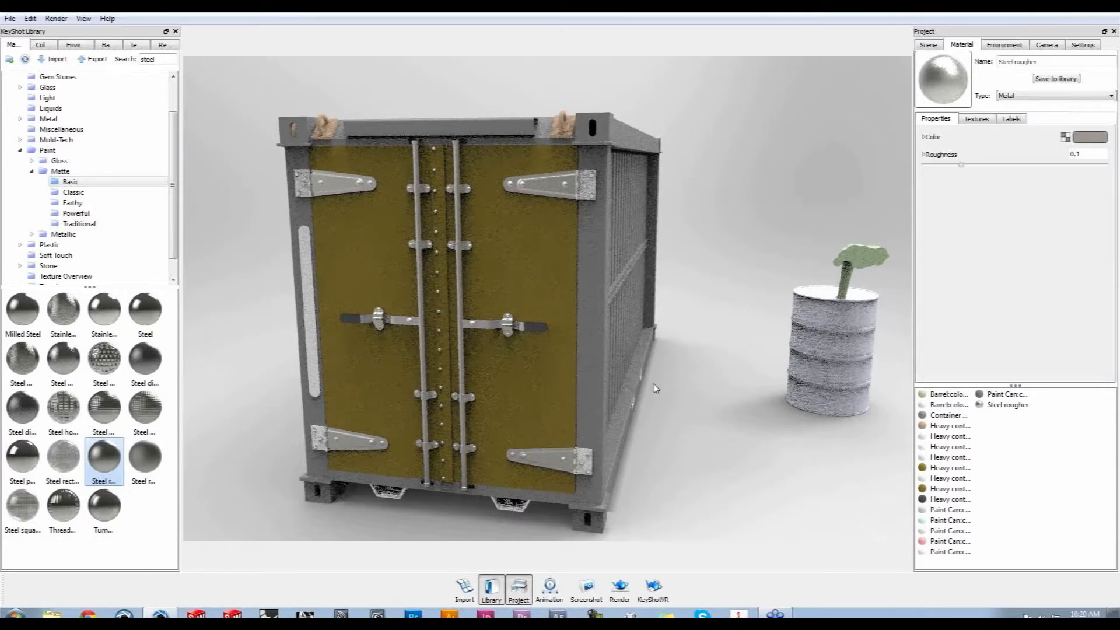
Apply the grey Container Exterior material to the hinge mounting plates, the roof lifting rings and both outer door panels
{"action": "left_click_drag", "start_coordinate": [684, 481], "coordinate": [669, 480]}
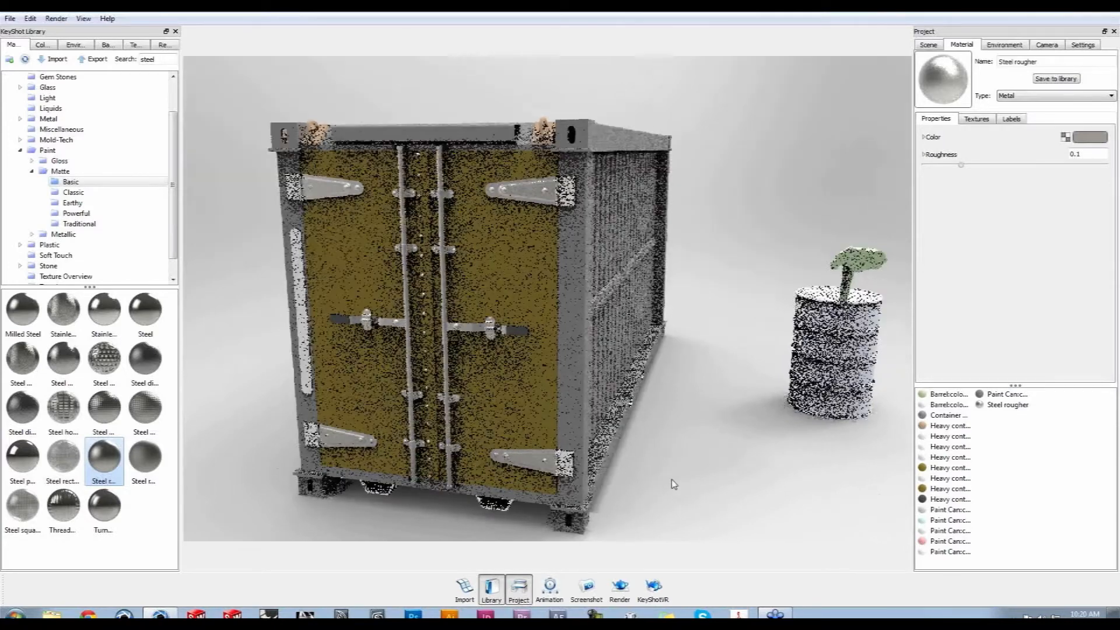
{"action": "right_click", "coordinate": [563, 194], "text": "shift"}
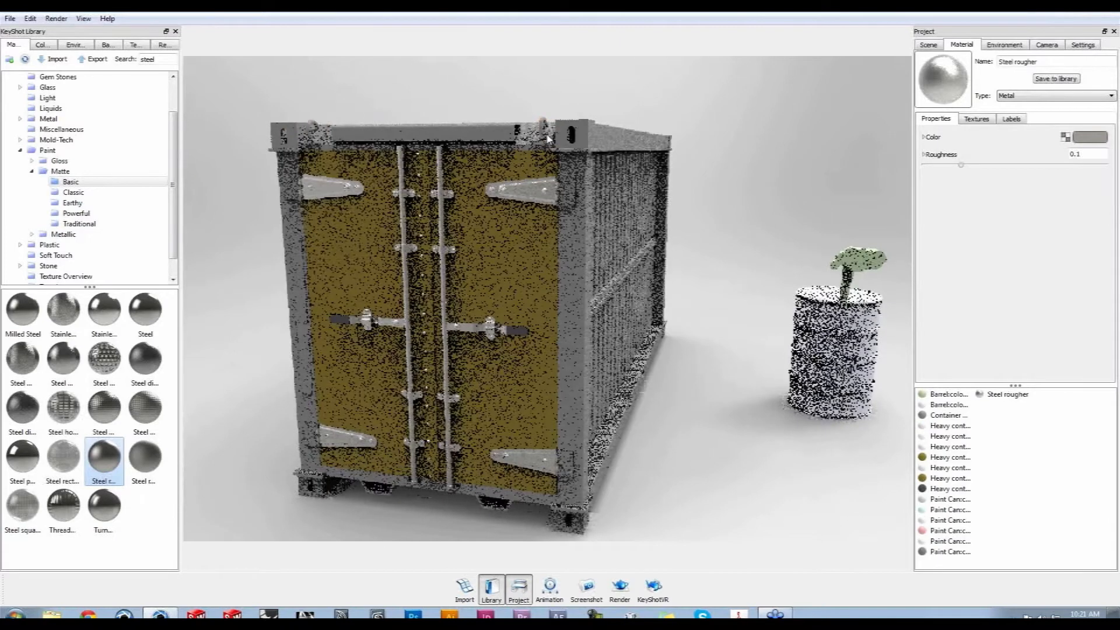
{"action": "right_click", "coordinate": [508, 376], "text": "shift"}
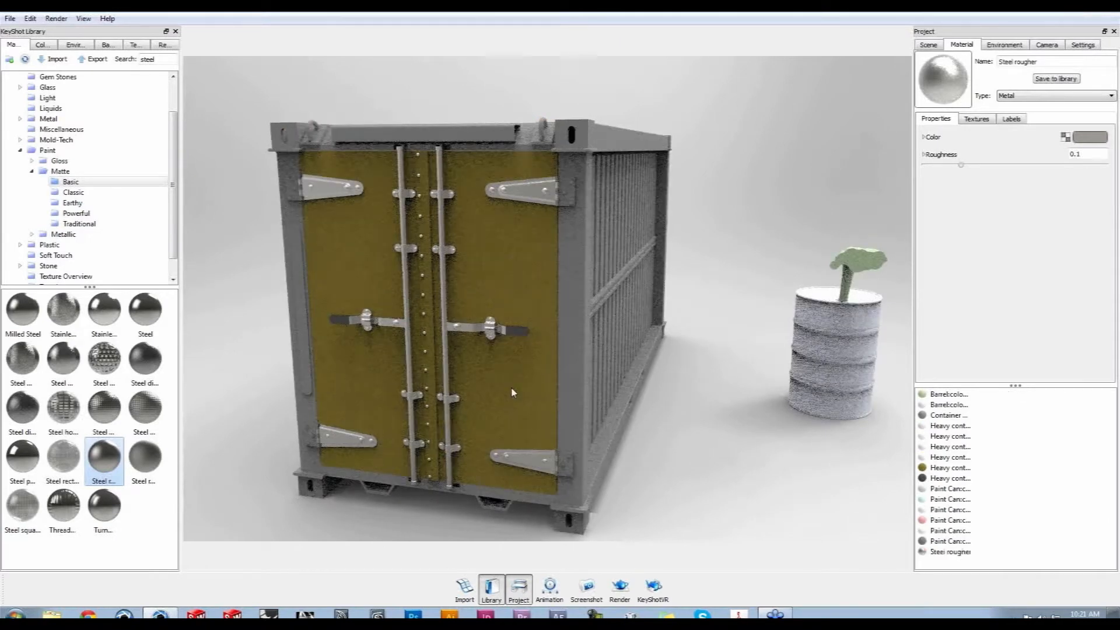
{"action": "right_click", "coordinate": [368, 375], "text": "shift"}
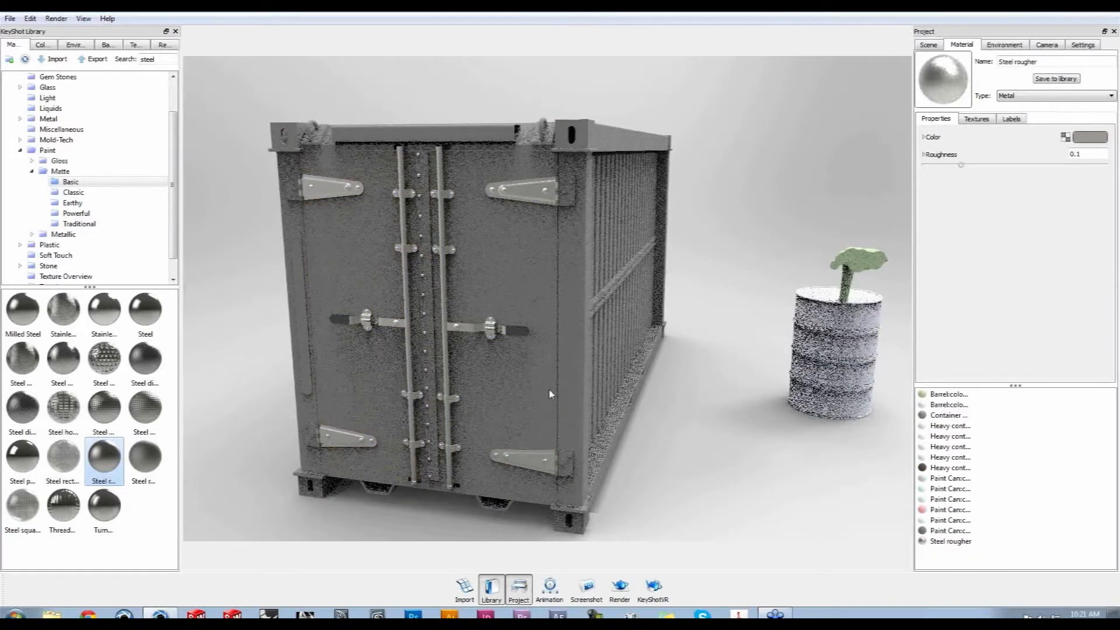
Search the material library for rubber and apply Rubber to the grips of the container's door handles
{"action": "left_click_drag", "start_coordinate": [754, 457], "coordinate": [715, 457]}
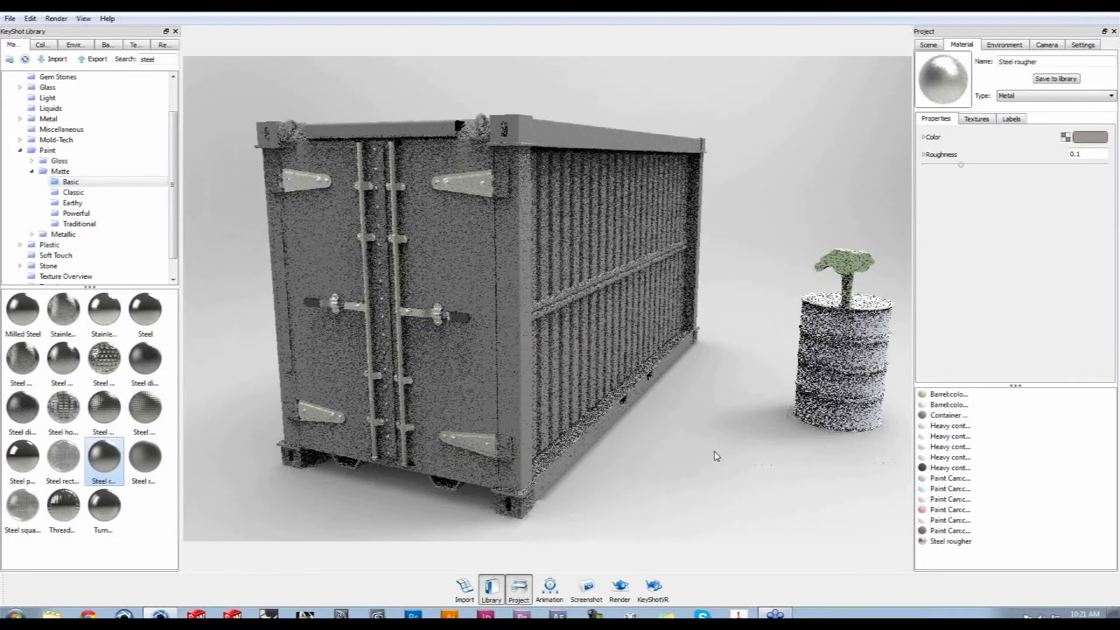
{"action": "type", "text": "rubber"}
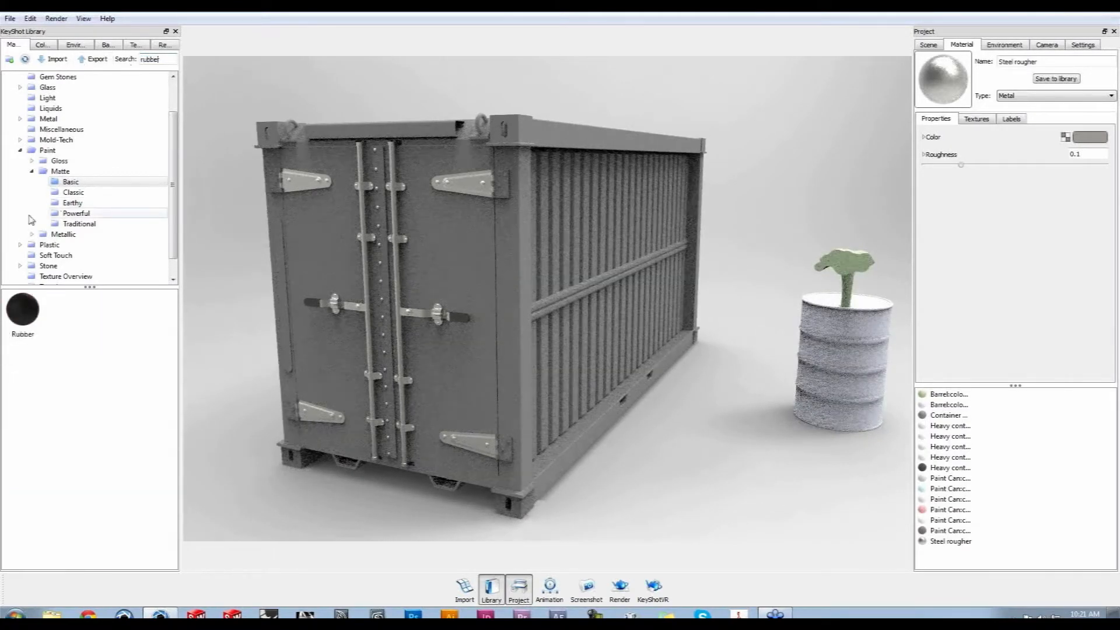
{"action": "left_click_drag", "start_coordinate": [22, 309], "coordinate": [460, 318]}
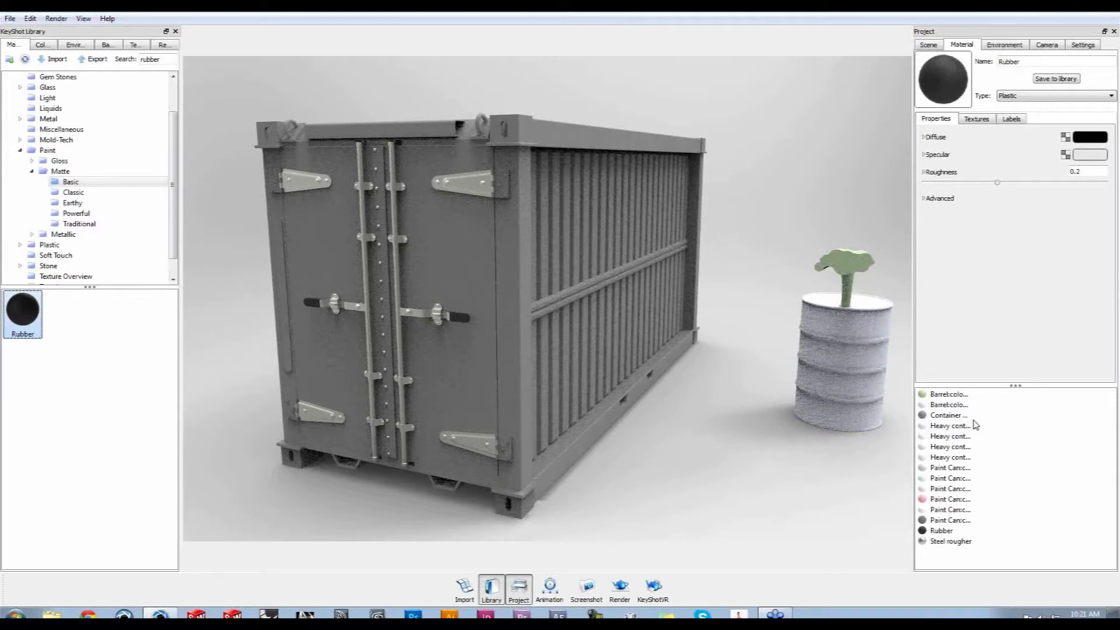
Highlight the container parts that use the first remaining Heavy container material in the project's material list
{"action": "left_click", "coordinate": [955, 427]}
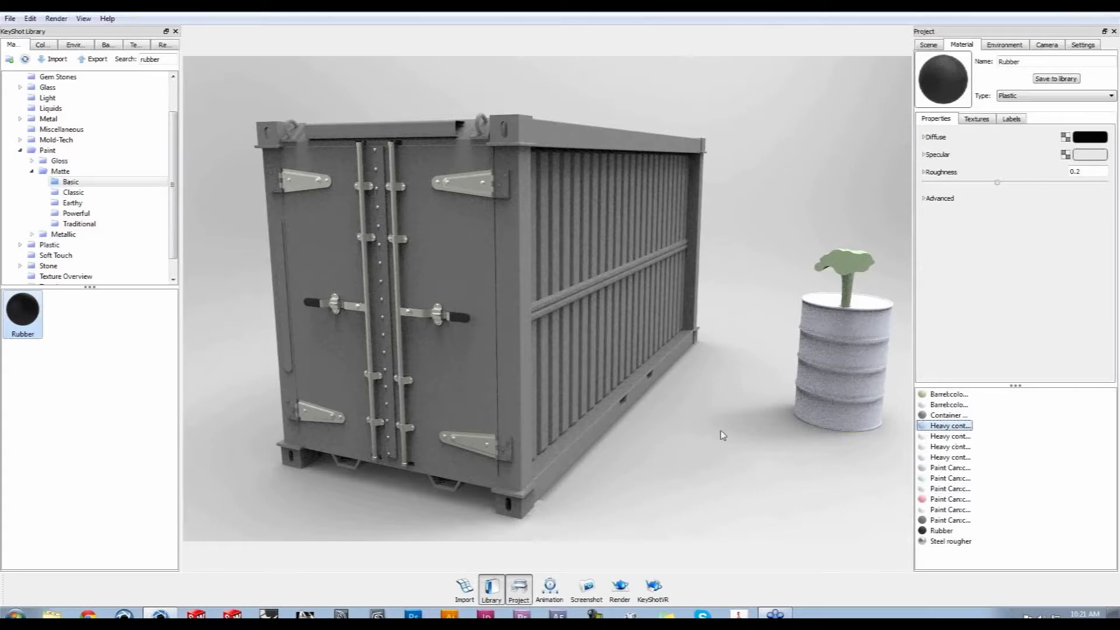
{"action": "mouse_move", "coordinate": [741, 430]}
{"action": "left_mouse_down"}
{"action": "mouse_move", "coordinate": [475, 480]}
{"action": "mouse_move", "coordinate": [943, 431]}
{"action": "mouse_move", "coordinate": [944, 414]}
{"action": "mouse_move", "coordinate": [775, 432]}
{"action": "mouse_move", "coordinate": [732, 425]}
{"action": "mouse_move", "coordinate": [725, 436]}
{"action": "left_mouse_up"}
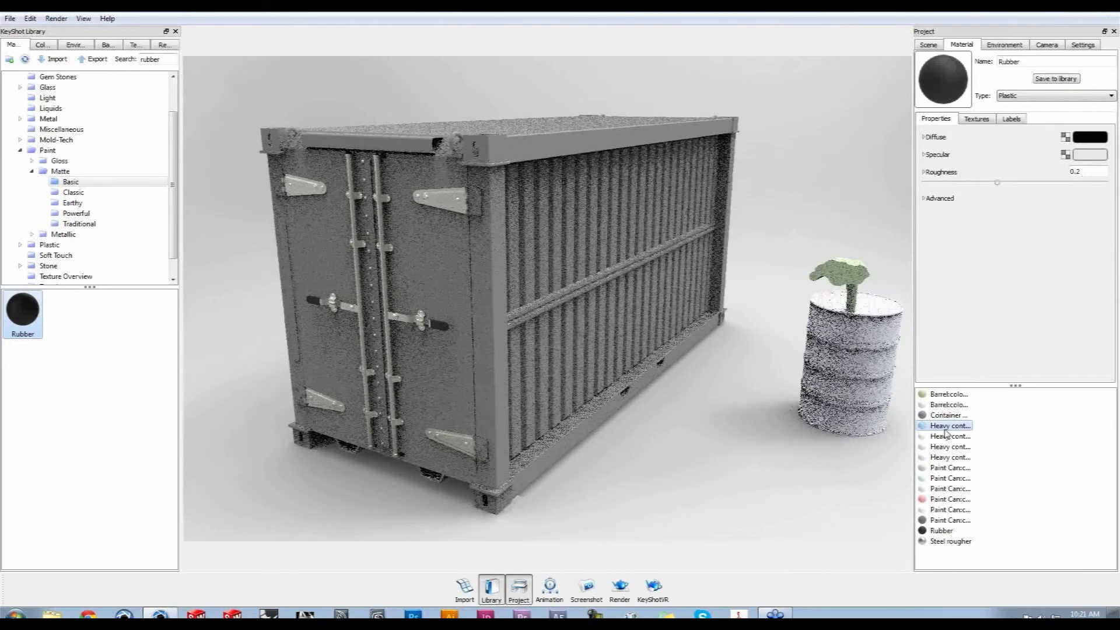
{"action": "right_click", "coordinate": [946, 427]}
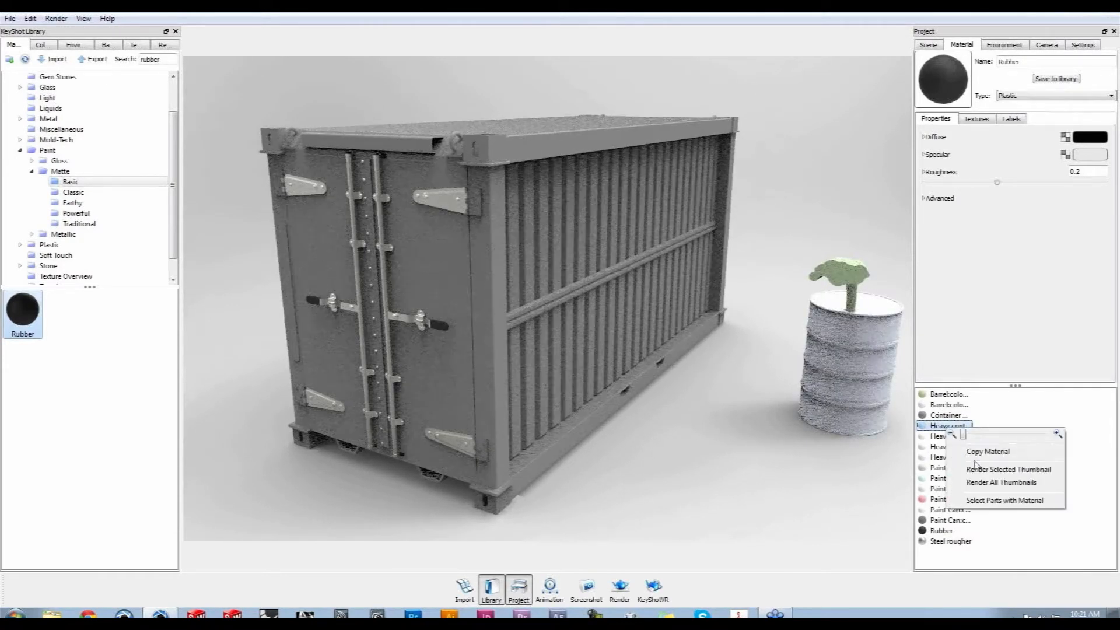
{"action": "left_click", "coordinate": [992, 502]}
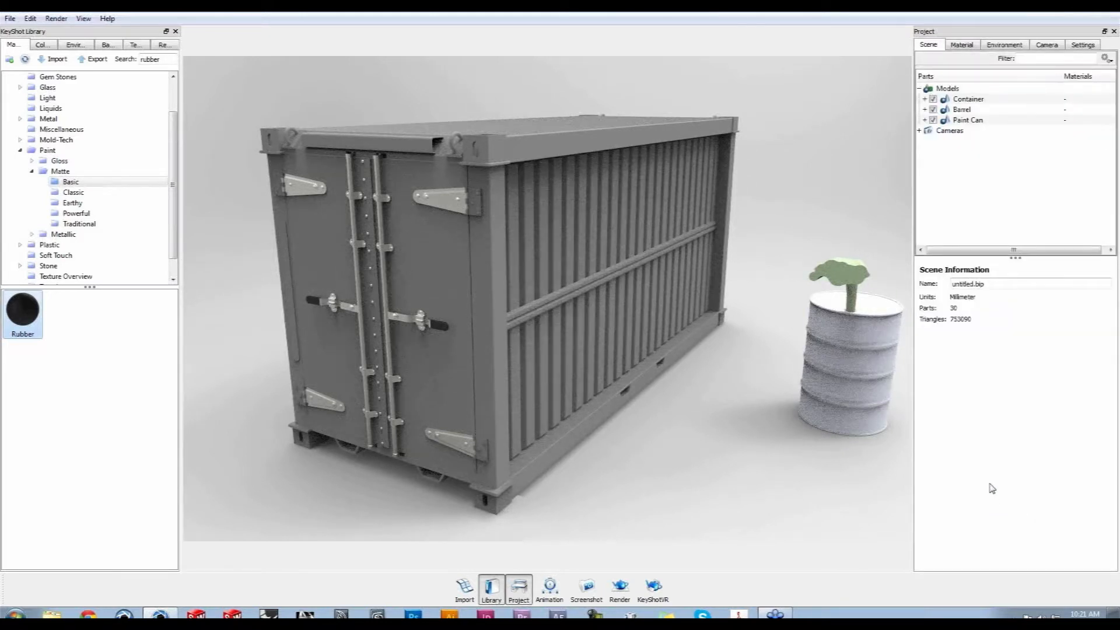
{"action": "left_click", "coordinate": [961, 45]}
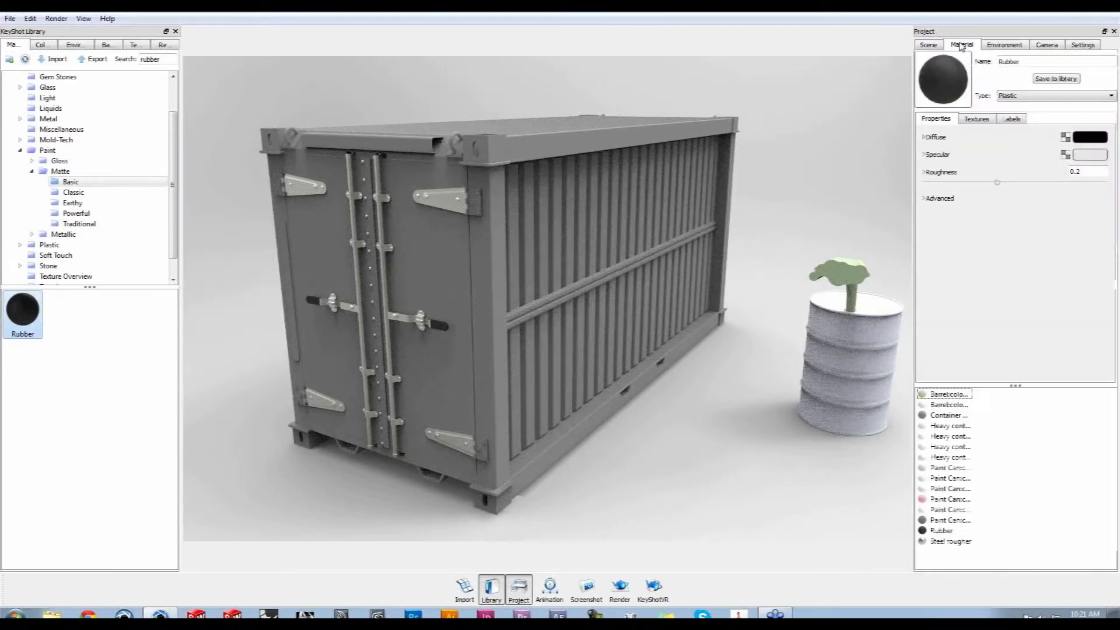
{"action": "right_click", "coordinate": [958, 427]}
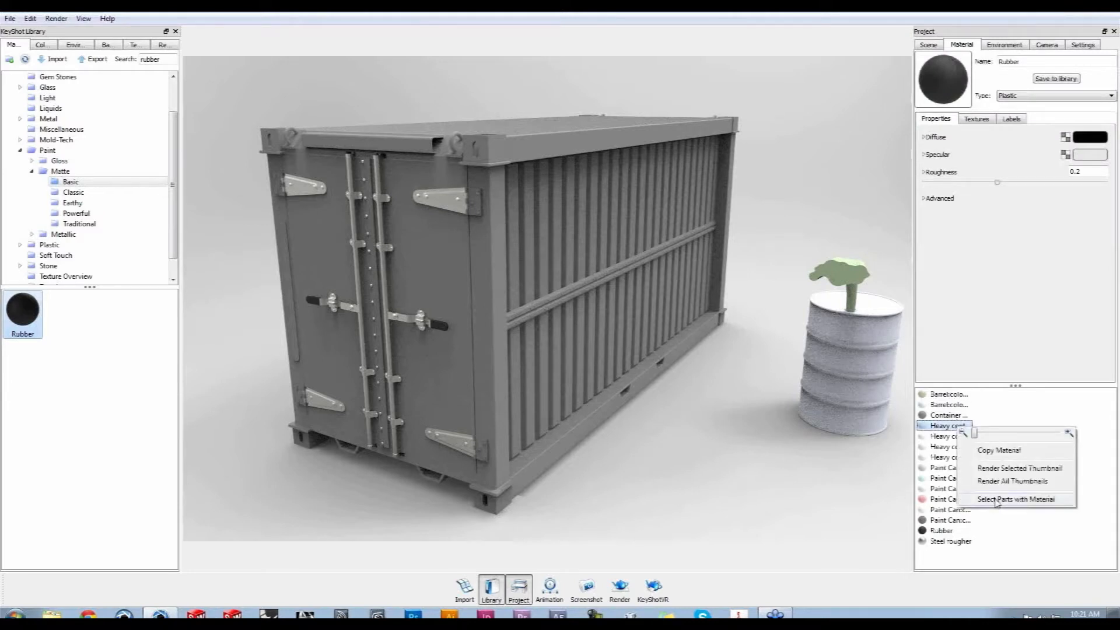
{"action": "left_click", "coordinate": [995, 500]}
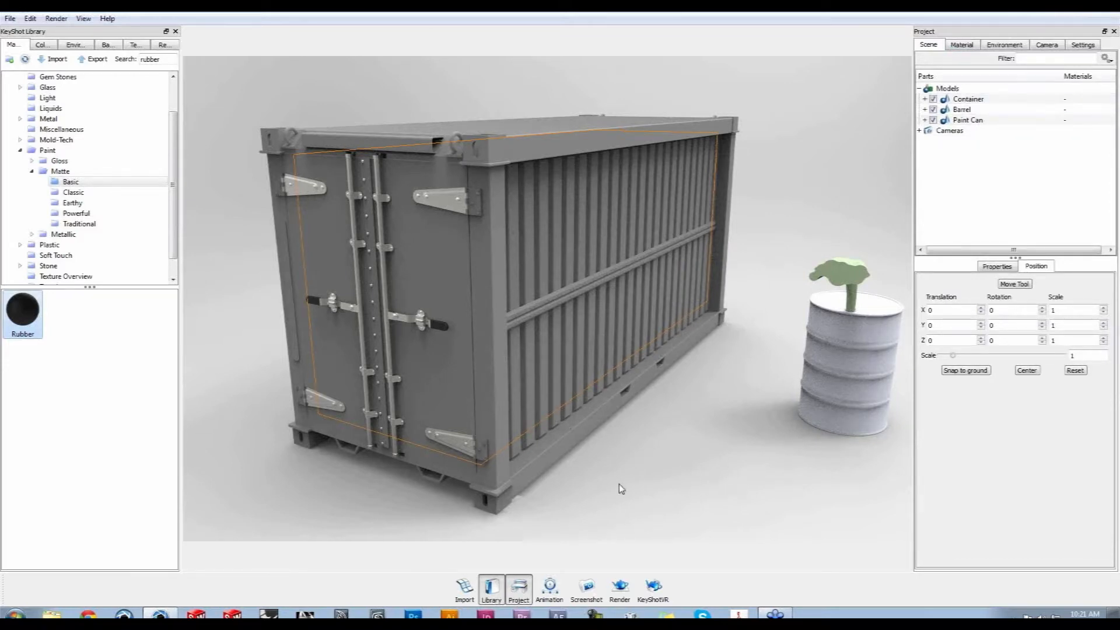
Hide the container's right outer door panel and apply the Paint - matte cream material to the inner panel behind it
{"action": "left_click_drag", "start_coordinate": [621, 489], "coordinate": [638, 483]}
{"action": "right_click", "coordinate": [449, 370]}
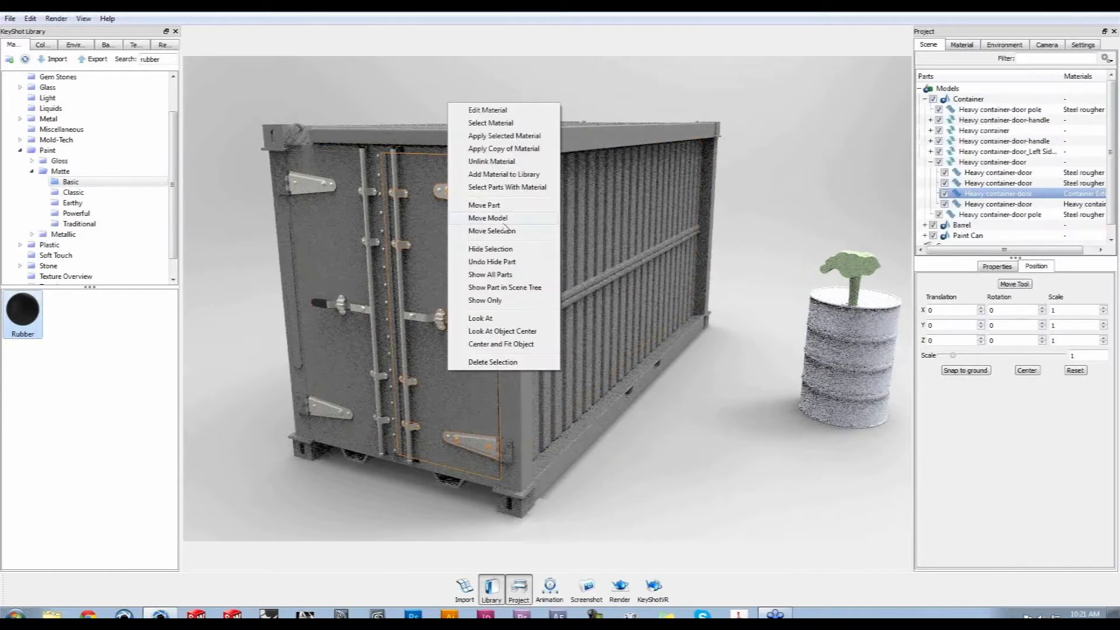
{"action": "left_click", "coordinate": [508, 255]}
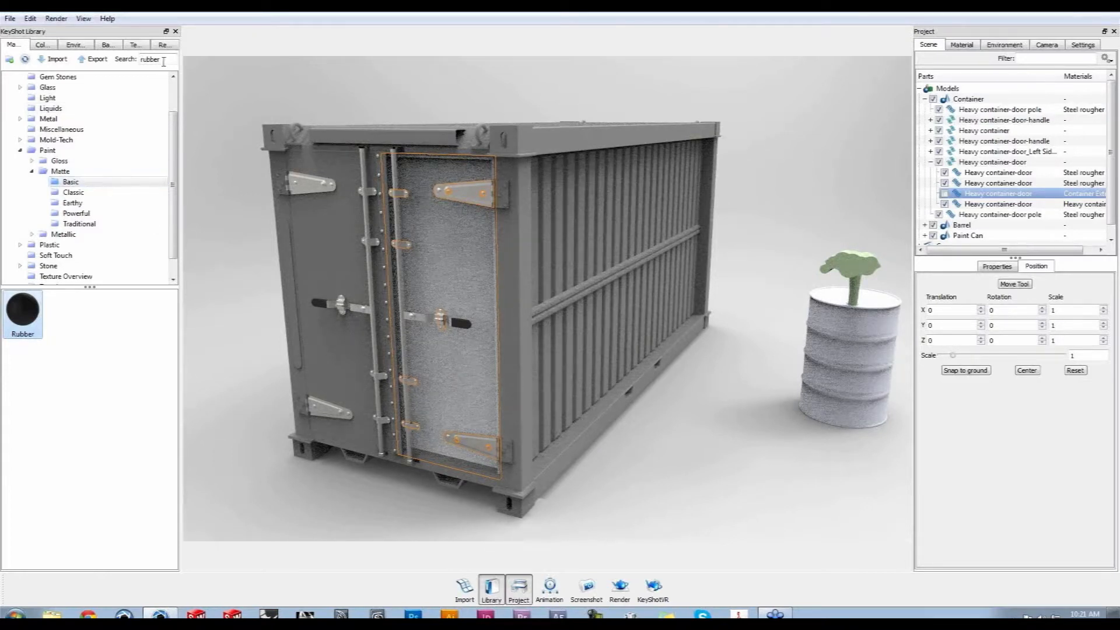
{"action": "left_click", "coordinate": [61, 171]}
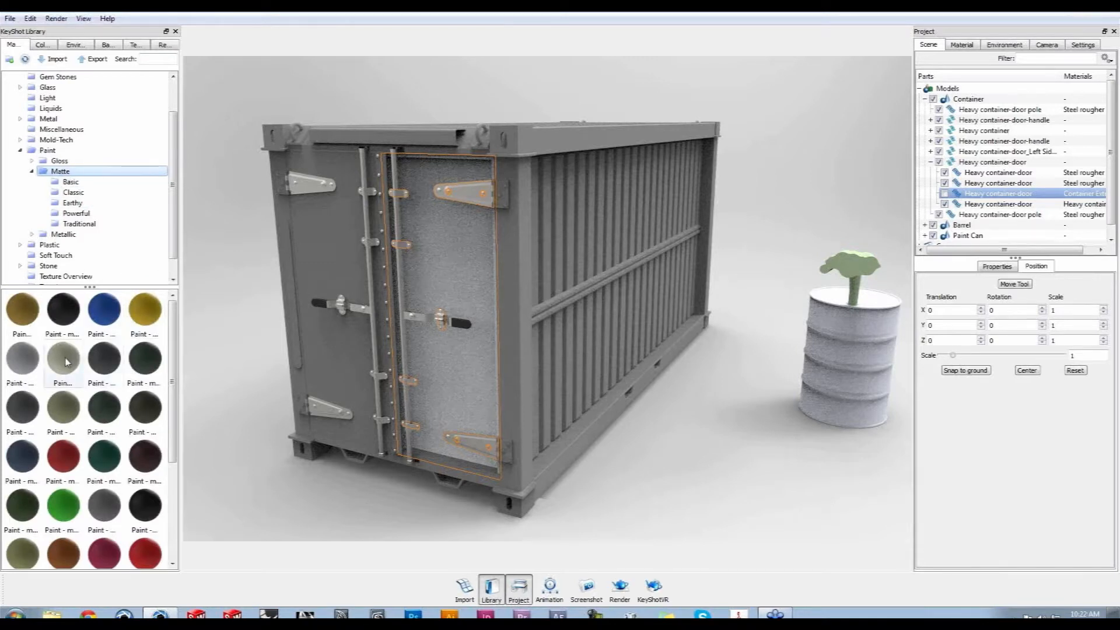
{"action": "left_click", "coordinate": [109, 506]}
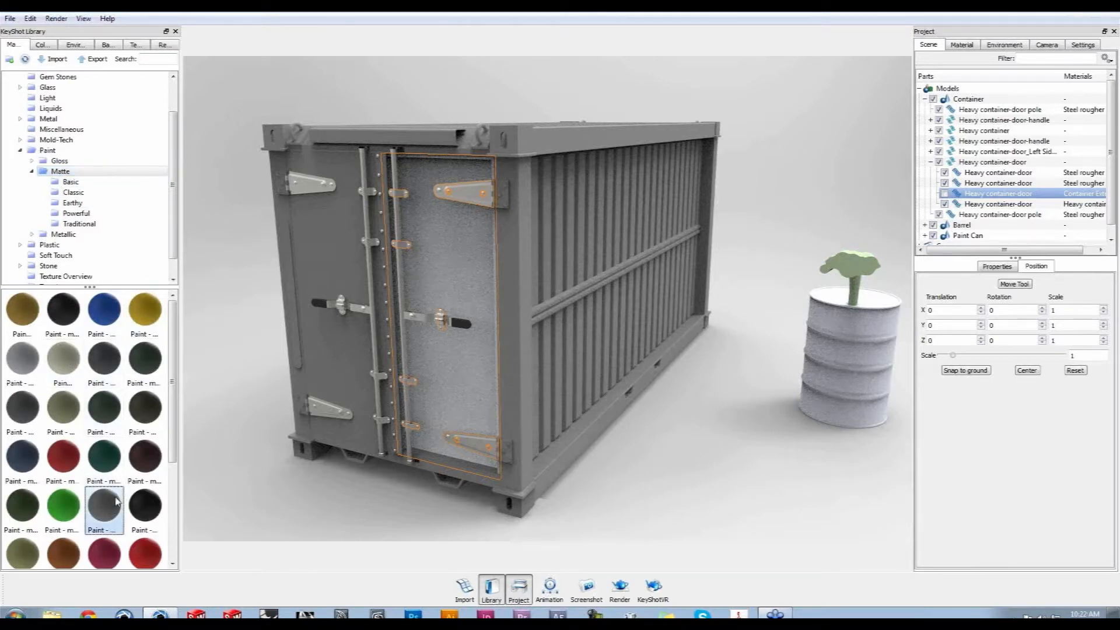
{"action": "mouse_move", "coordinate": [63, 373]}
{"action": "left_mouse_down"}
{"action": "mouse_move", "coordinate": [369, 440]}
{"action": "mouse_move", "coordinate": [398, 381]}
{"action": "mouse_move", "coordinate": [449, 359]}
{"action": "left_mouse_up"}
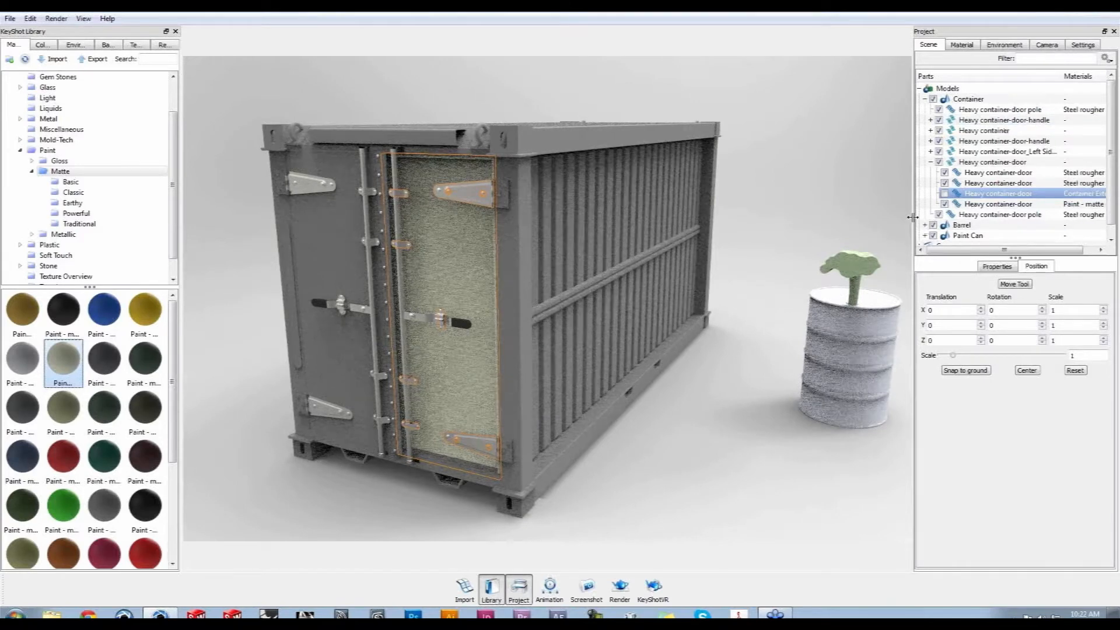
Expand the full Container part tree in an enlarged scene list and check the parts that still have Heavy container color materials
{"action": "left_click_drag", "start_coordinate": [913, 217], "coordinate": [852, 217]}
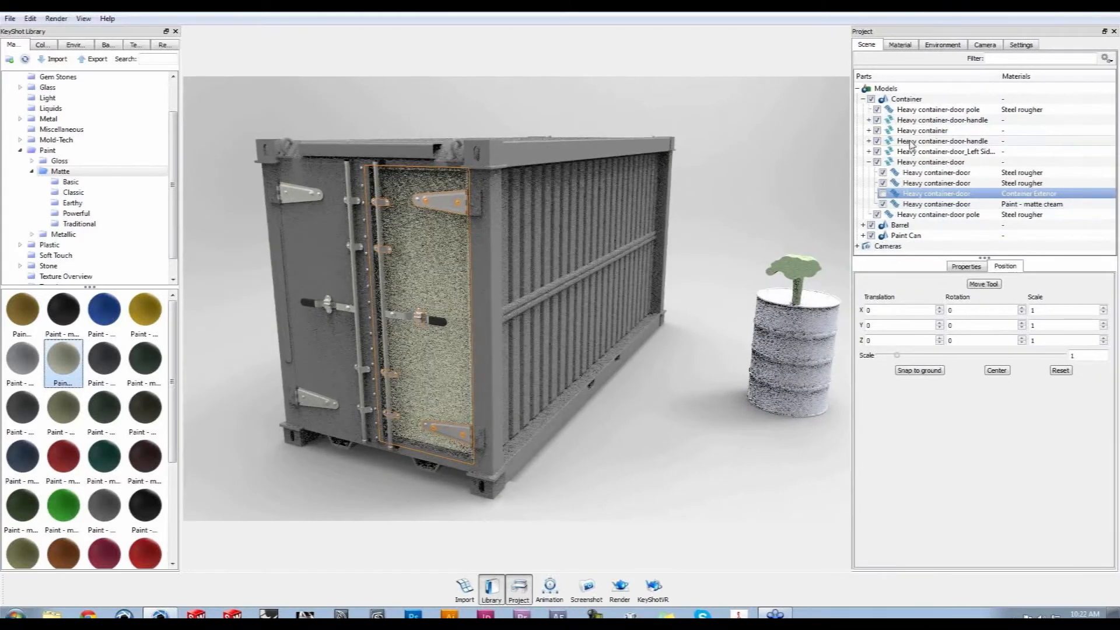
{"action": "right_click", "coordinate": [911, 104]}
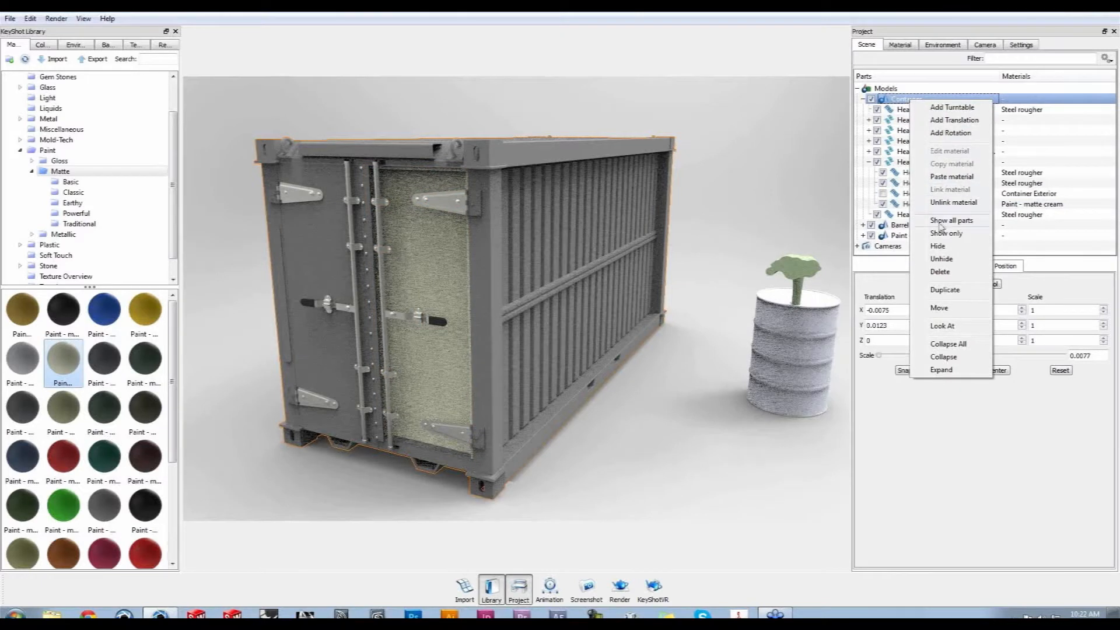
{"action": "left_click", "coordinate": [941, 370]}
{"action": "left_click_drag", "start_coordinate": [986, 255], "coordinate": [1007, 463]}
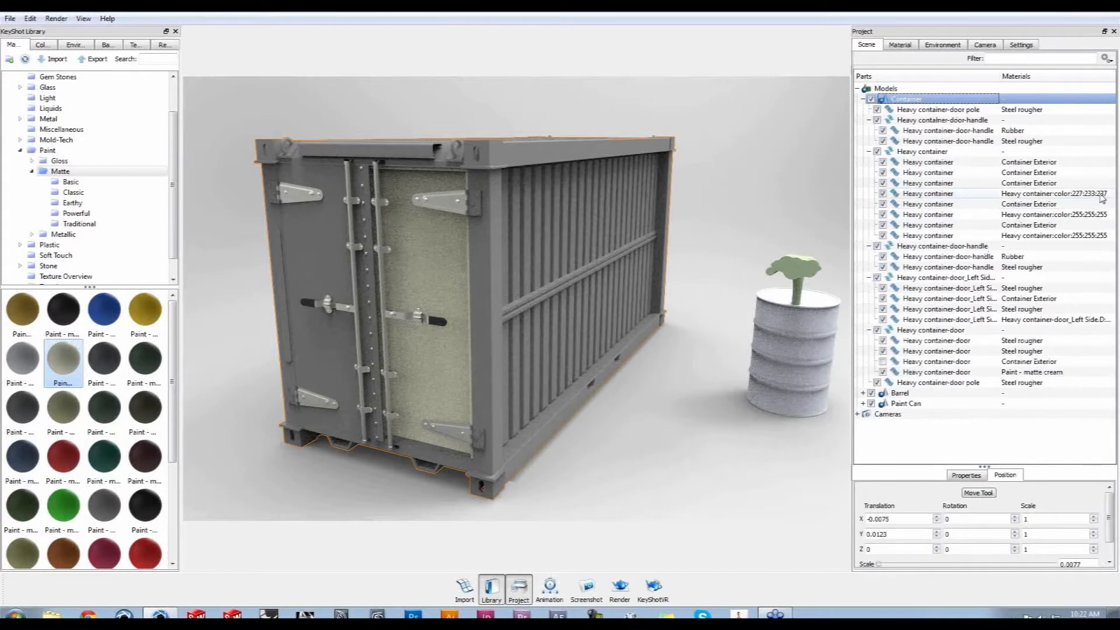
{"action": "left_click", "coordinate": [1088, 196]}
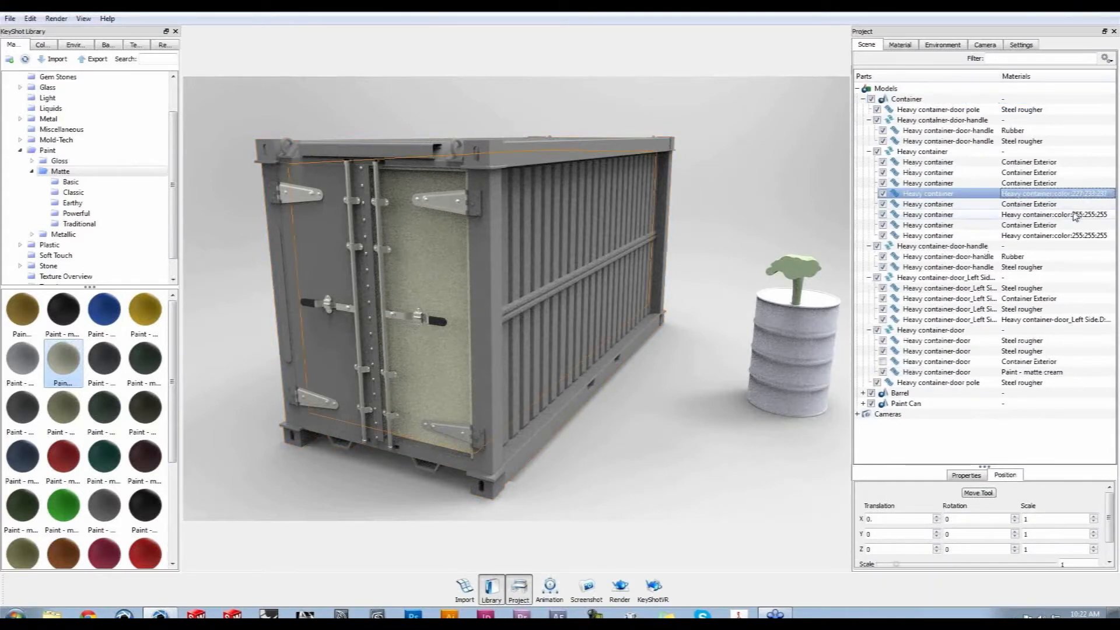
{"action": "left_click", "coordinate": [1075, 216]}
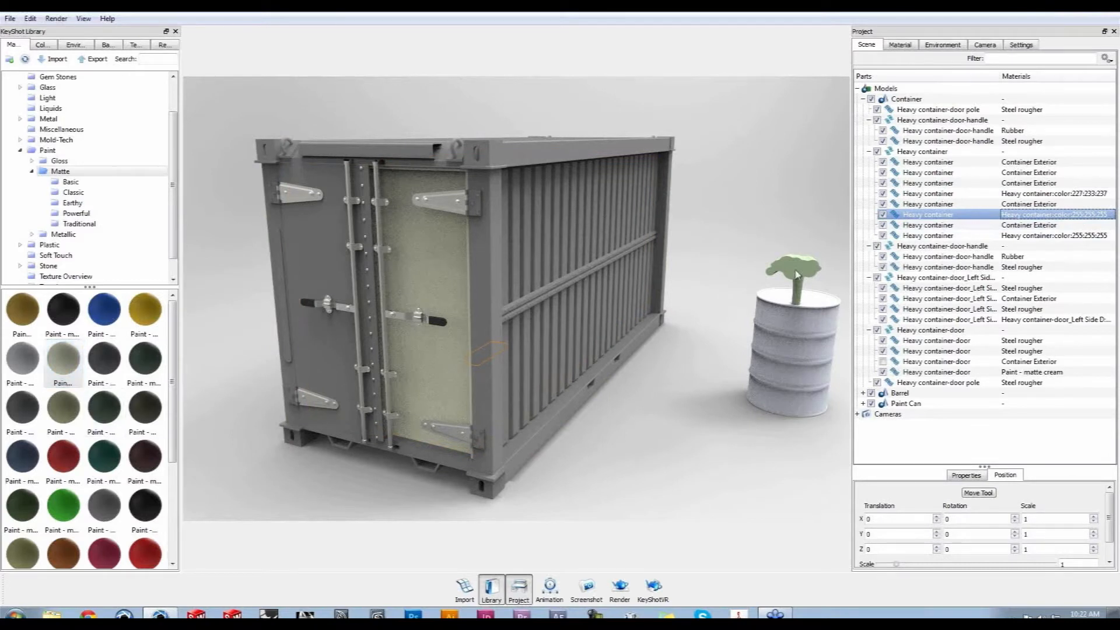
Link the three Heavy container color parts' materials with the right door's inner panel and assign Paint - matte cream to all of them
{"action": "left_click", "coordinate": [1070, 236]}
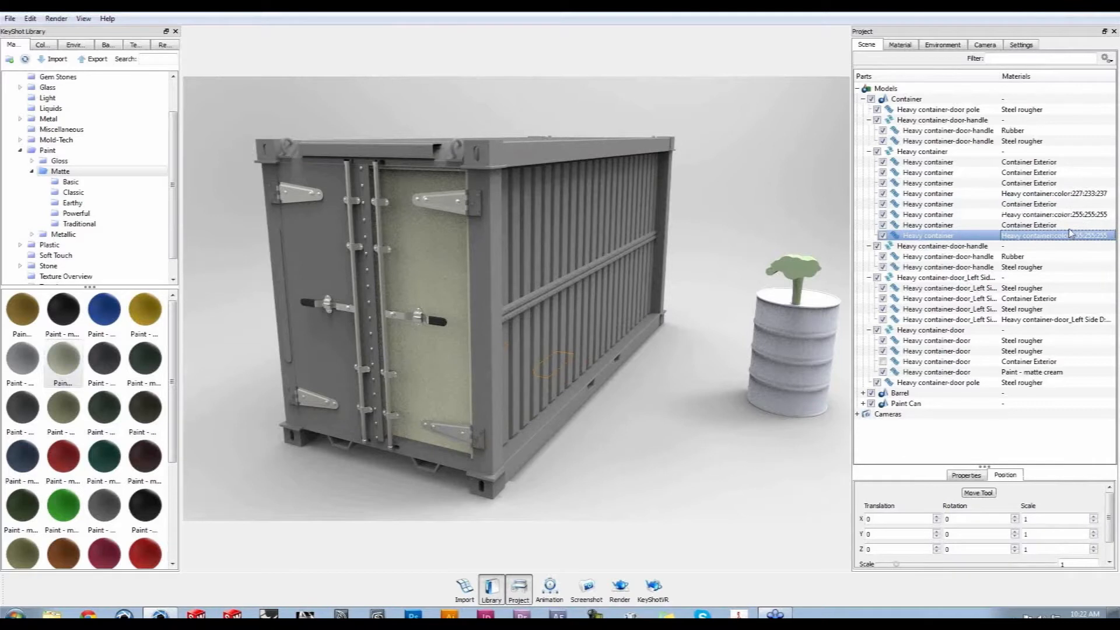
{"action": "left_click", "coordinate": [1073, 215], "text": "ctrl"}
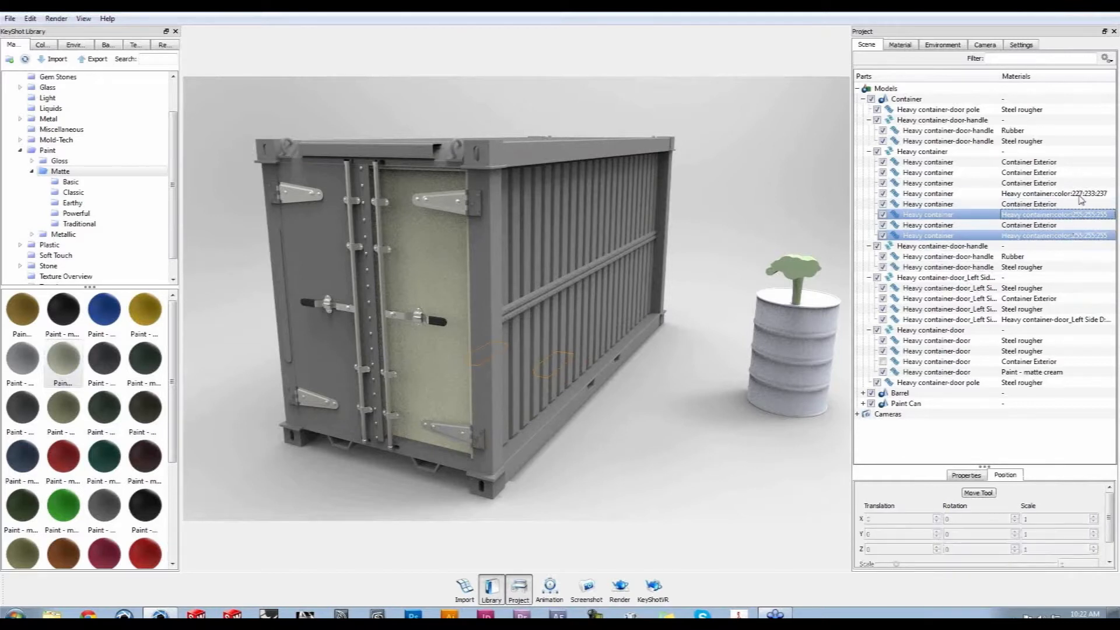
{"action": "left_click", "coordinate": [1078, 194], "text": "ctrl"}
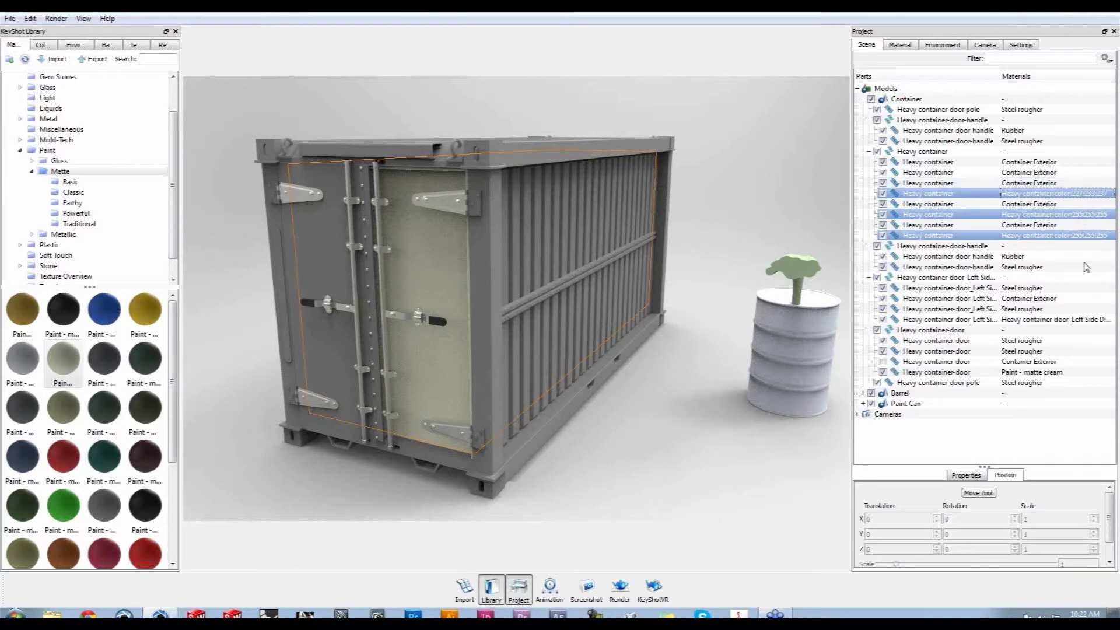
{"action": "left_click", "coordinate": [410, 268], "text": "ctrl"}
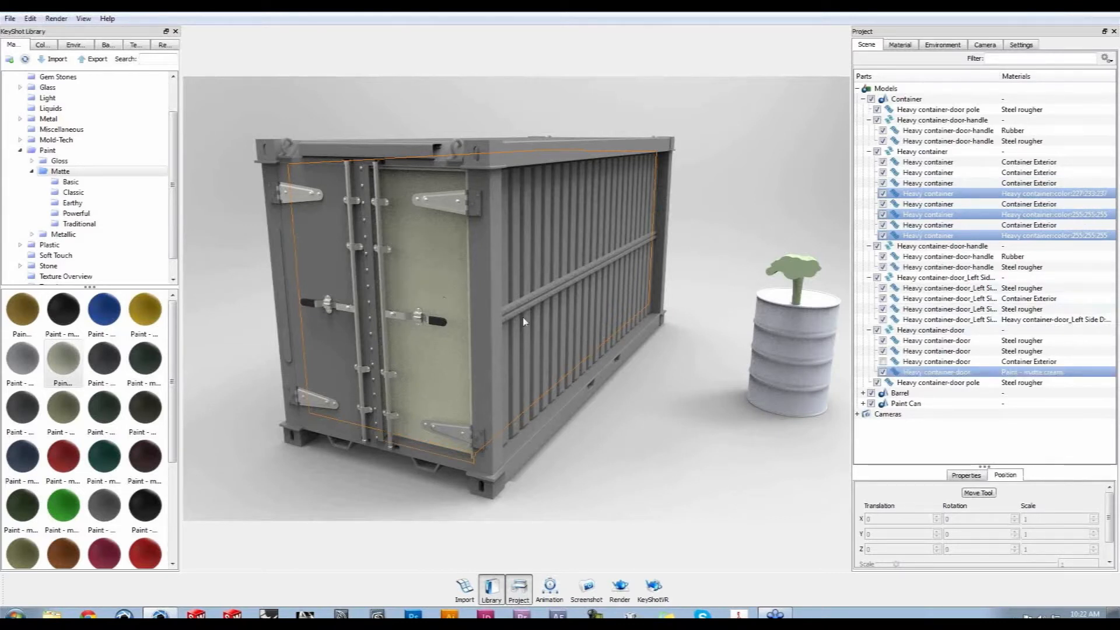
{"action": "right_click", "coordinate": [941, 376]}
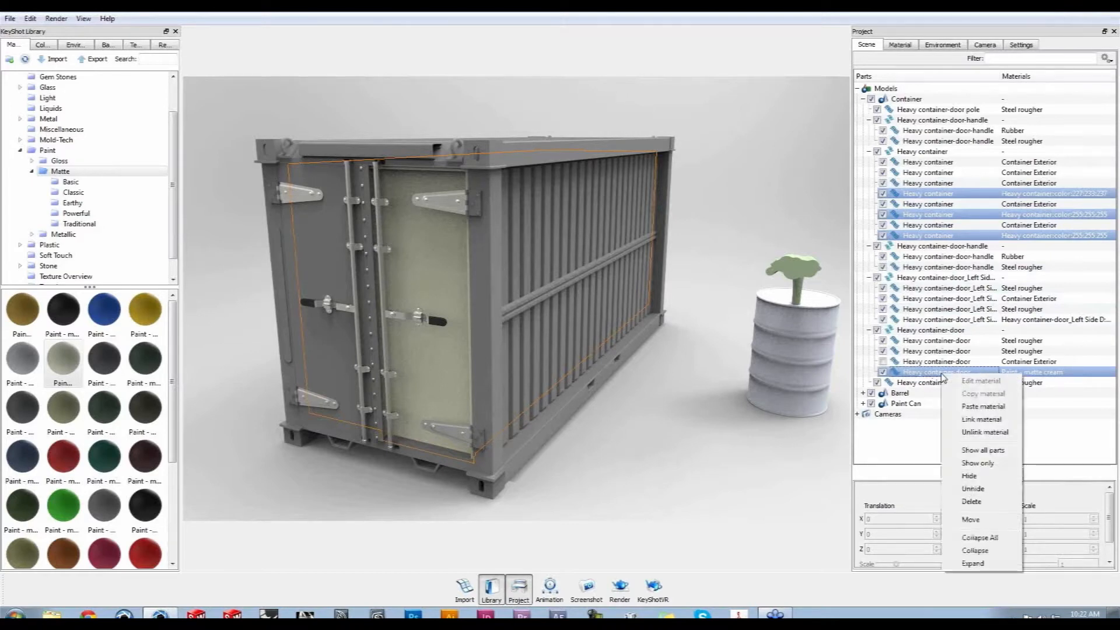
{"action": "left_click", "coordinate": [979, 423]}
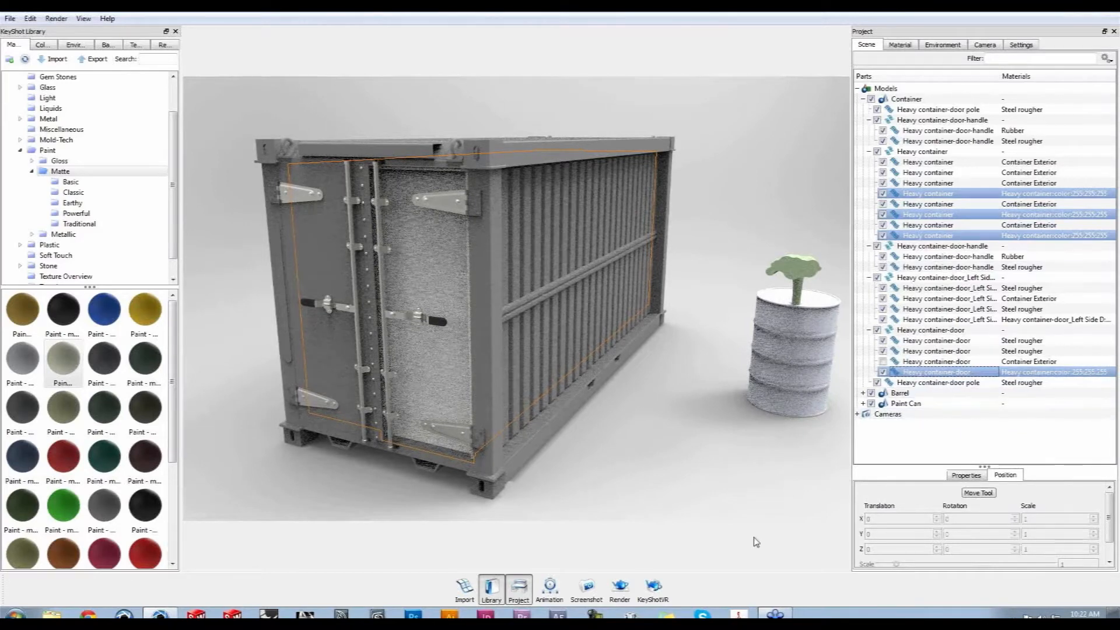
{"action": "left_click_drag", "start_coordinate": [63, 358], "coordinate": [407, 401]}
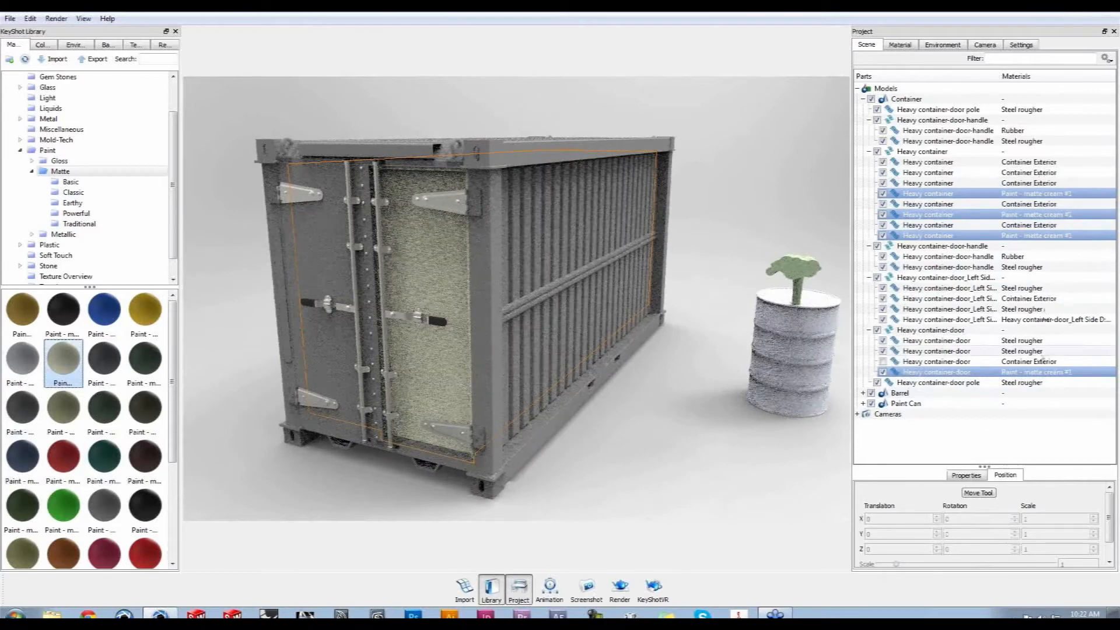
Select the left door part that uses the remaining Heavy container material to locate it in the scene tree
{"action": "left_click", "coordinate": [1042, 319]}
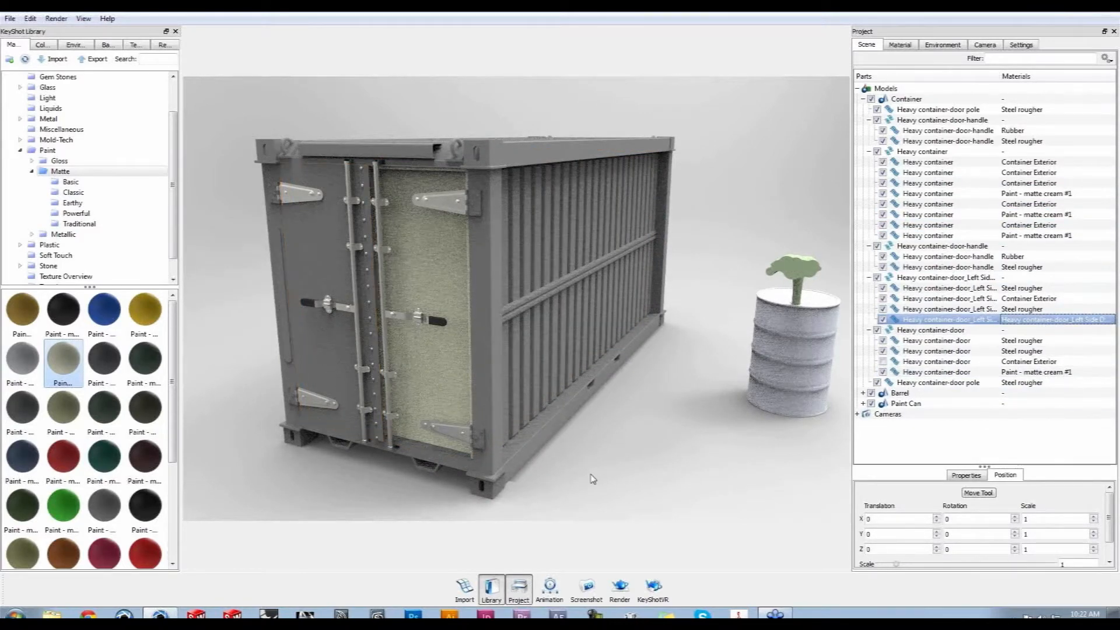
{"action": "left_click_drag", "start_coordinate": [592, 476], "coordinate": [583, 461]}
{"action": "left_click", "coordinate": [900, 45]}
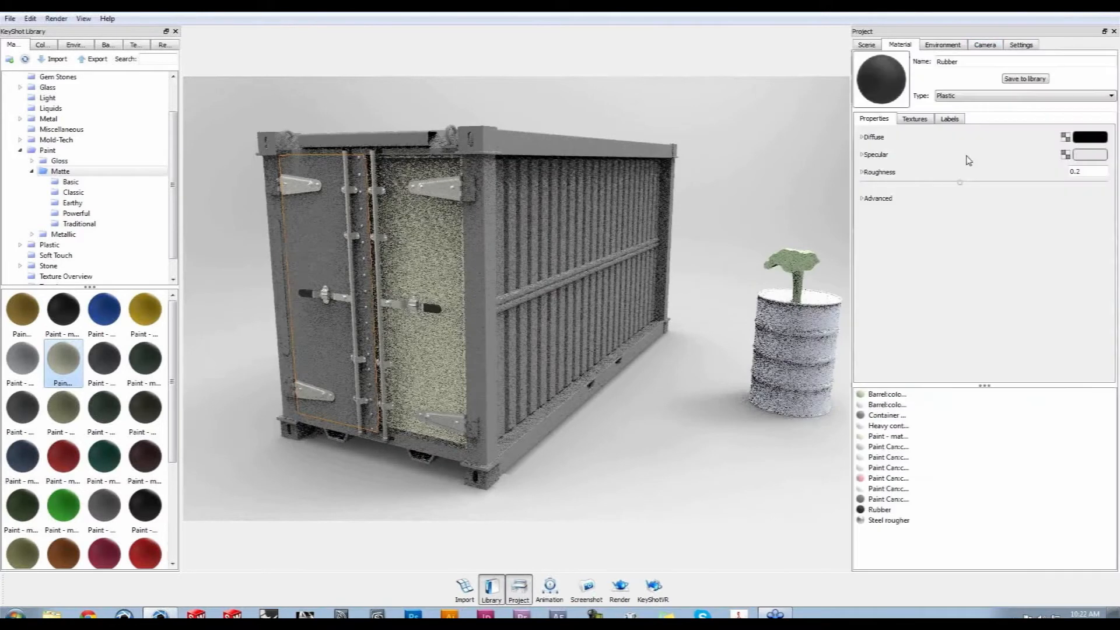
{"action": "right_click", "coordinate": [879, 429]}
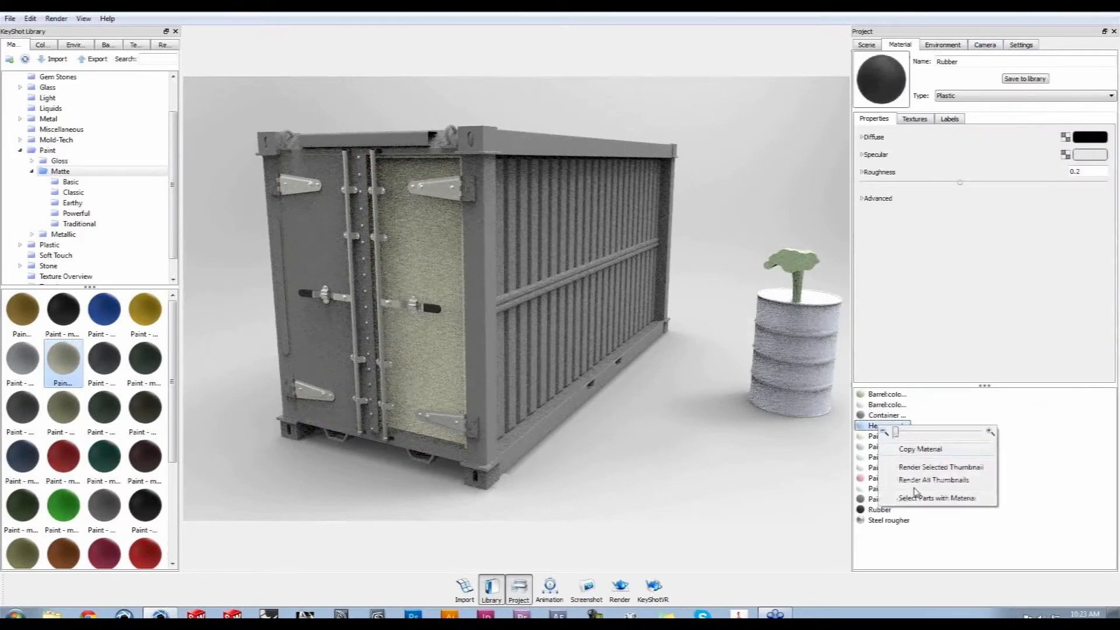
{"action": "left_click", "coordinate": [915, 497]}
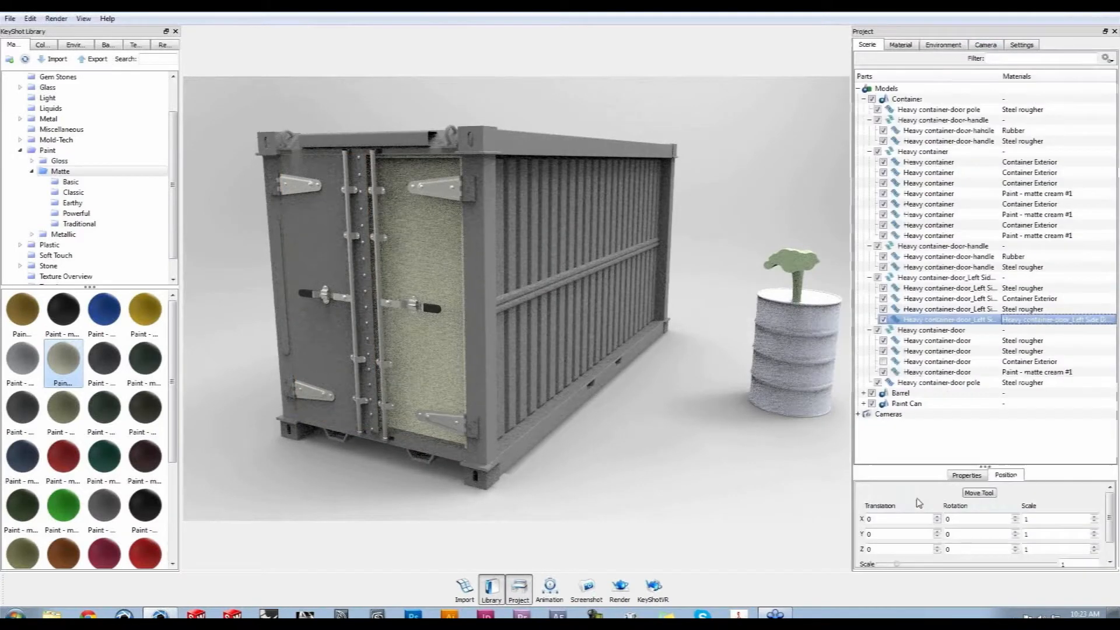
Hide the left door's outer panel and give the inner panel behind it the right door's Paint - matte cream #1 material
{"action": "right_click", "coordinate": [326, 248]}
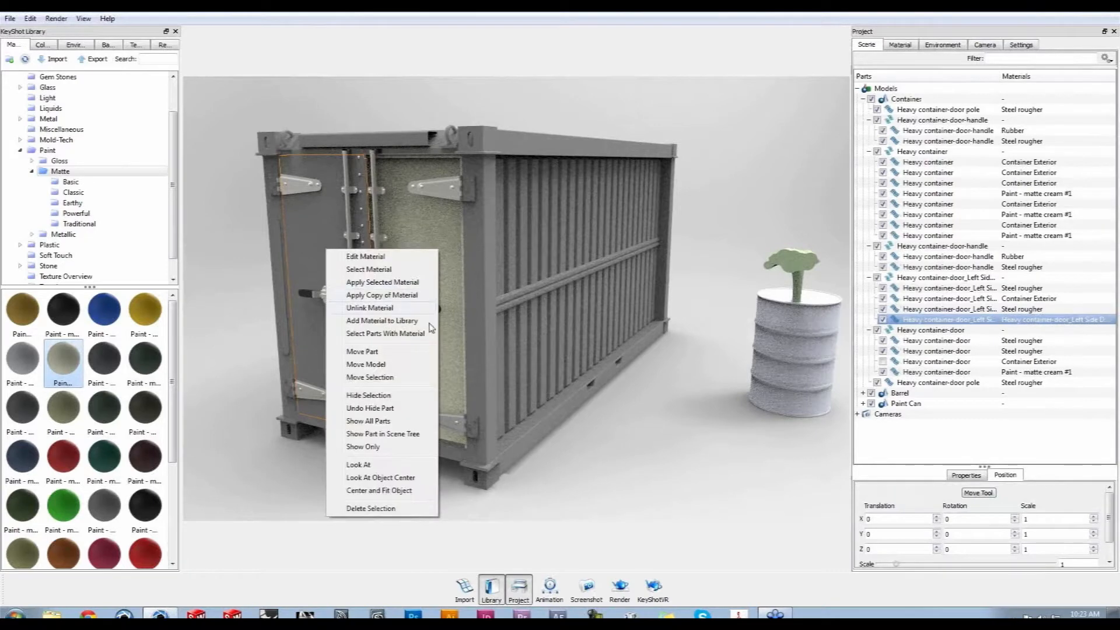
{"action": "left_click", "coordinate": [407, 403]}
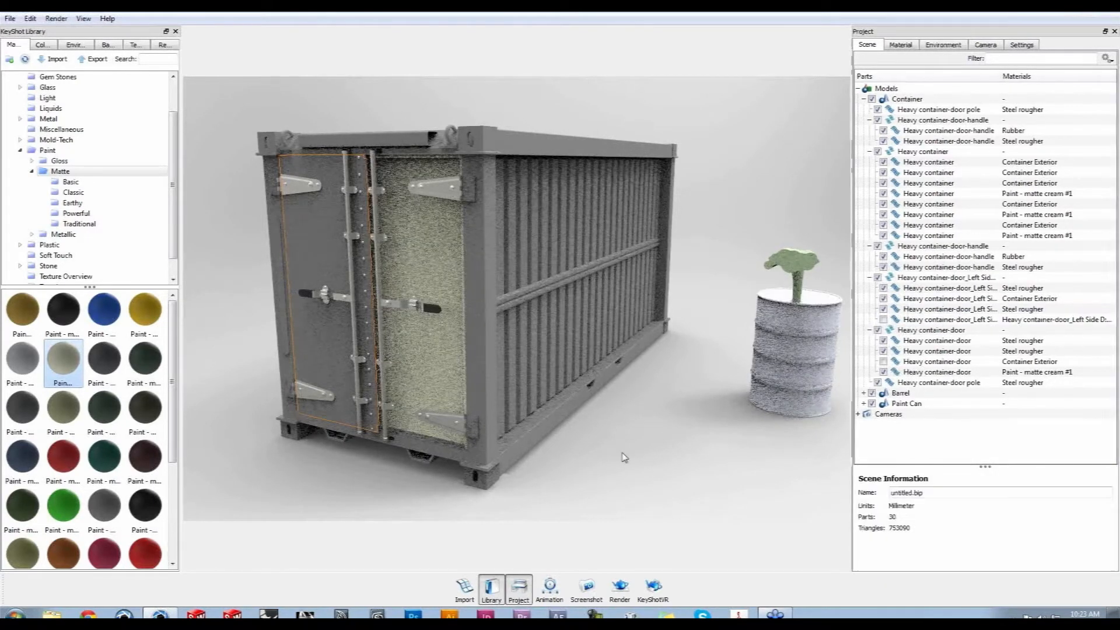
{"action": "right_click", "coordinate": [314, 260]}
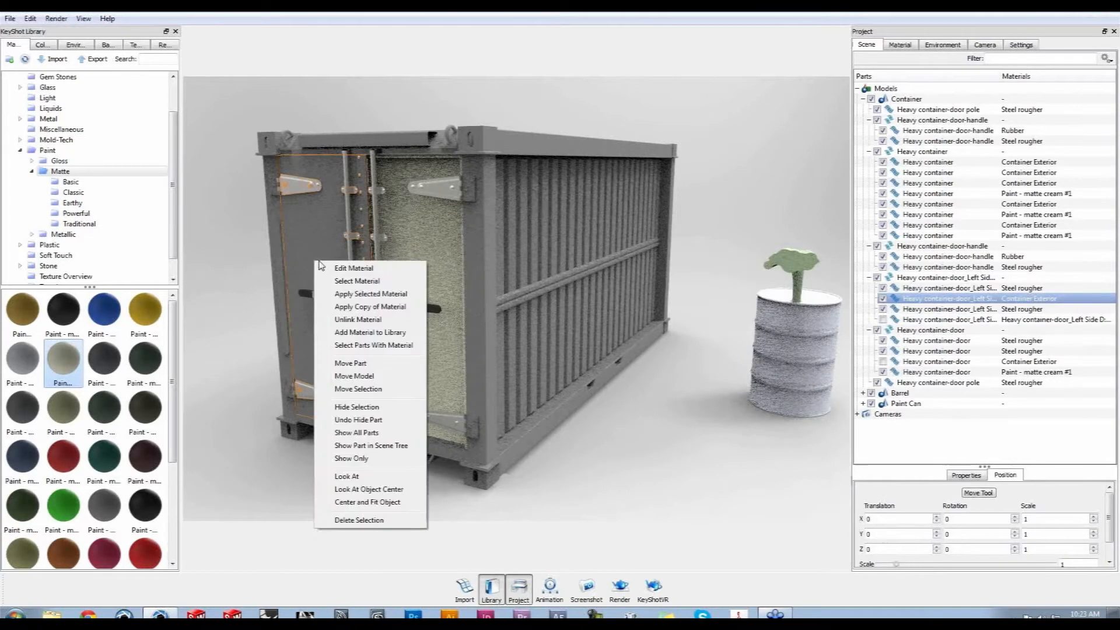
{"action": "left_click", "coordinate": [377, 408]}
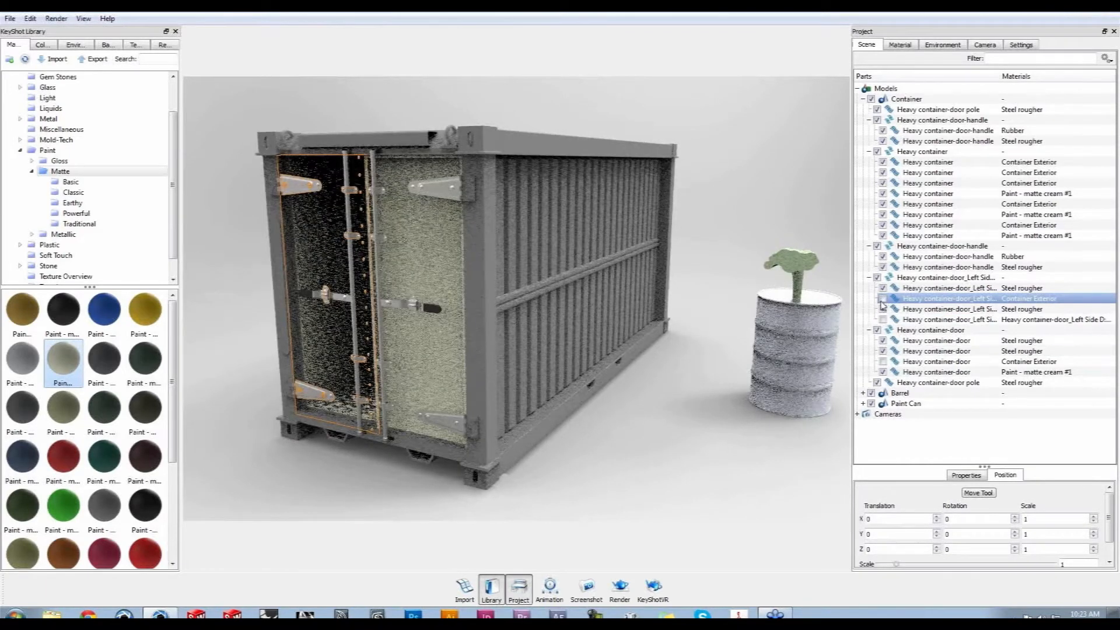
{"action": "left_click", "coordinate": [881, 319]}
{"action": "left_click", "coordinate": [417, 236]}
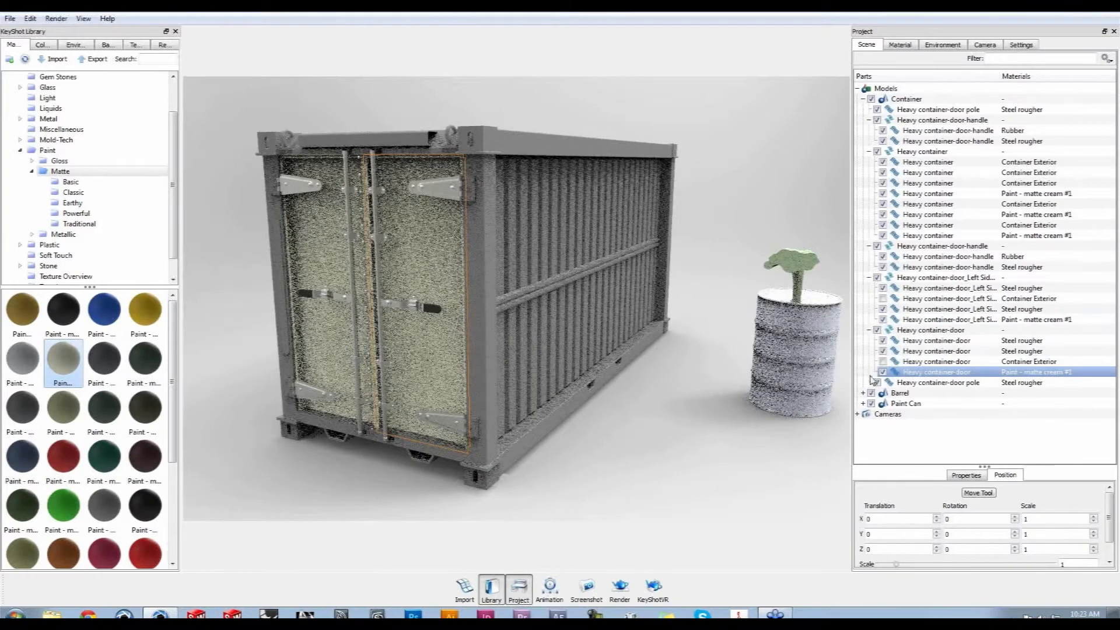
Show all hidden container parts and collapse the Container part tree in the scene list
{"action": "right_click", "coordinate": [702, 415]}
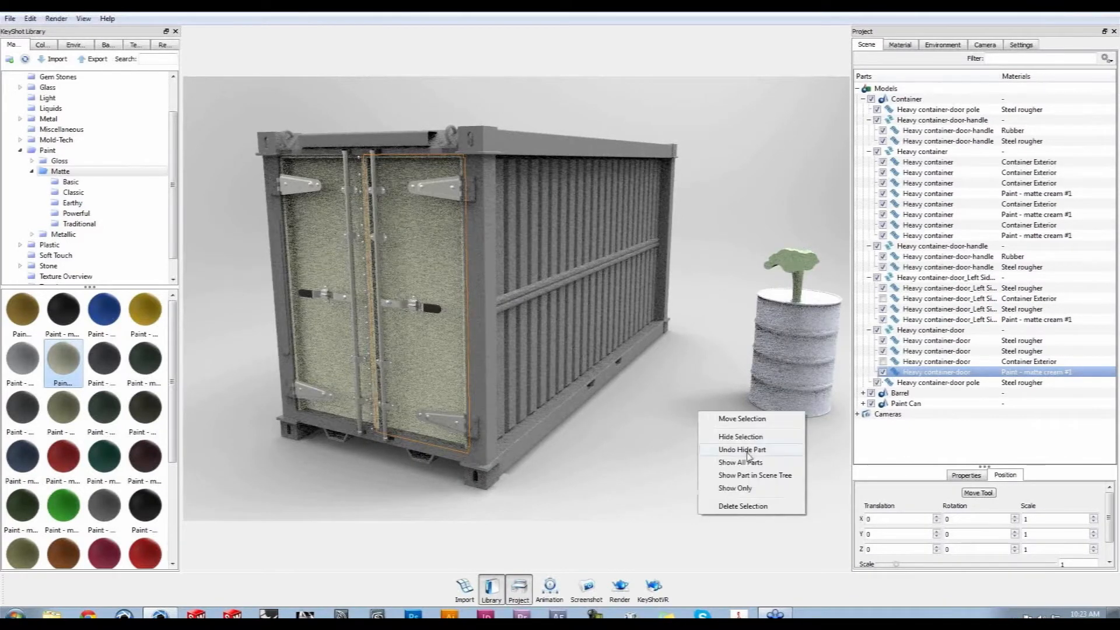
{"action": "left_click", "coordinate": [754, 464]}
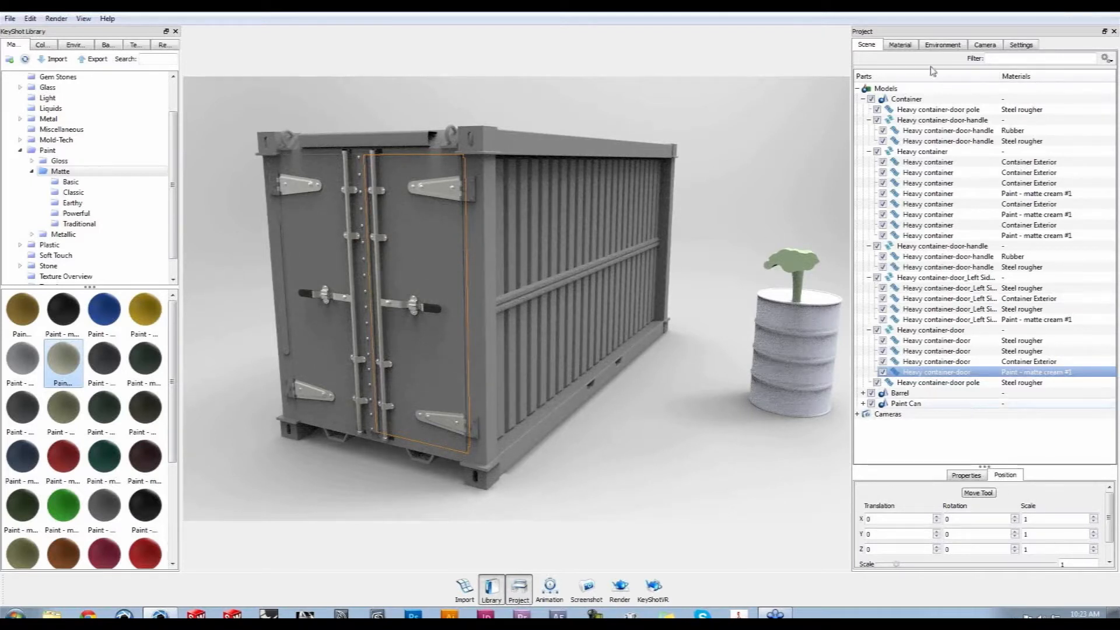
{"action": "left_click", "coordinate": [865, 100]}
{"action": "left_click", "coordinate": [864, 101]}
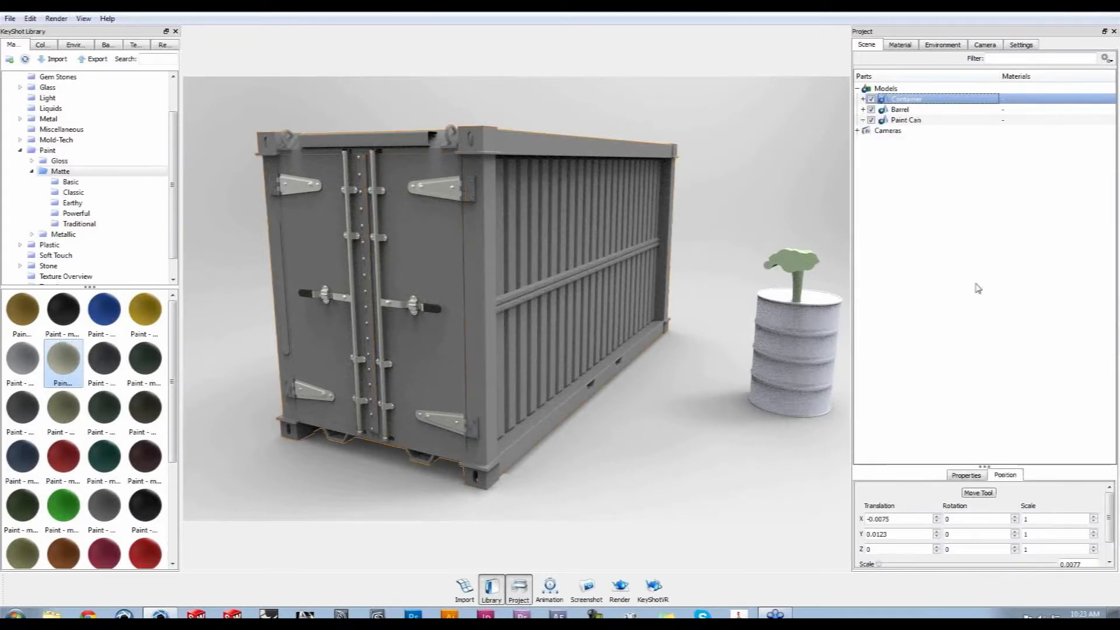
{"action": "left_click_drag", "start_coordinate": [990, 465], "coordinate": [1015, 248]}
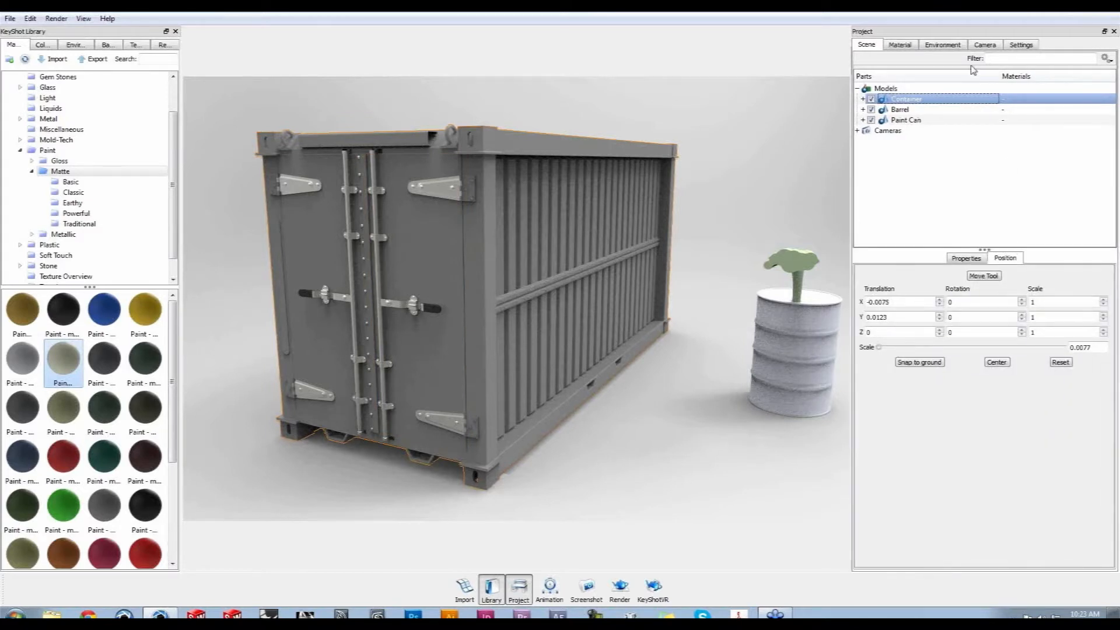
{"action": "left_click", "coordinate": [903, 44]}
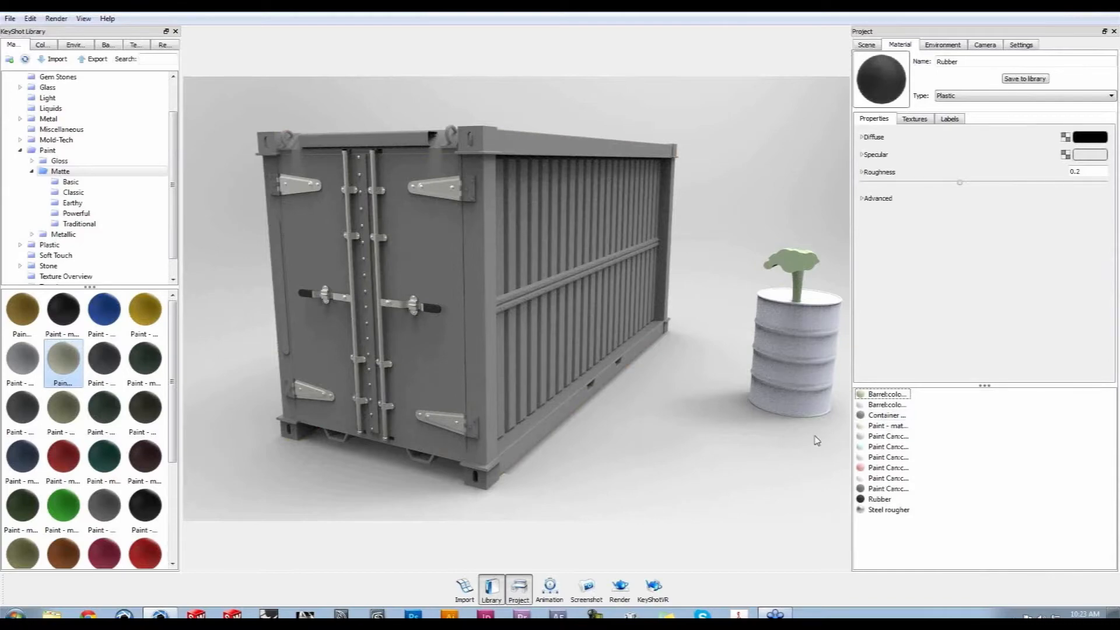
Delete the green liquid part pouring out of the barrel, including its parent group in the Barrel model
{"action": "left_click_drag", "start_coordinate": [697, 448], "coordinate": [841, 500]}
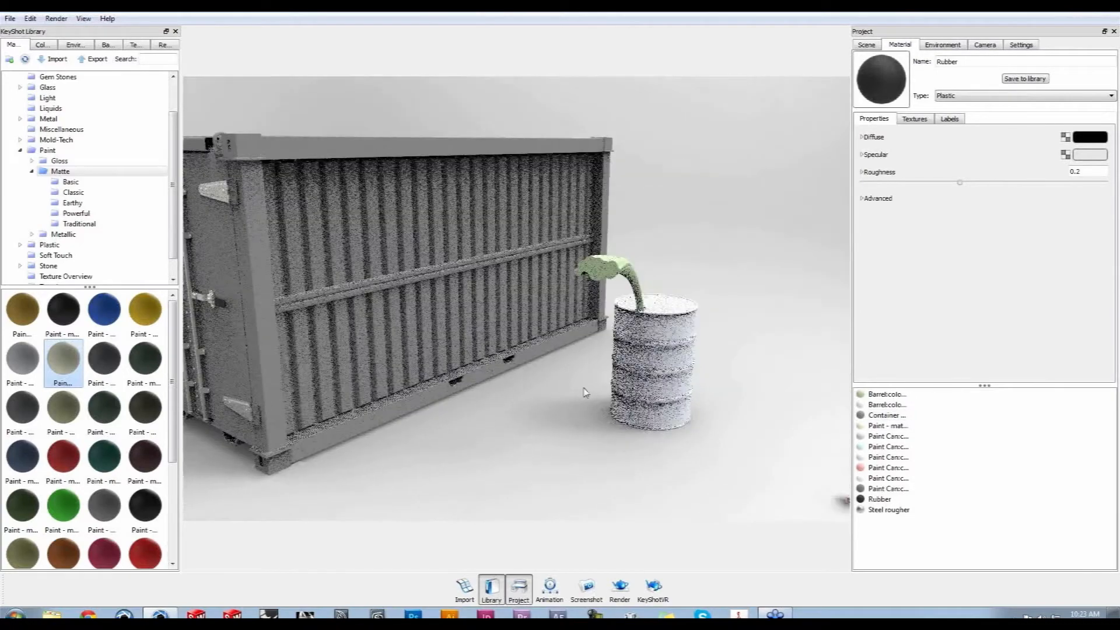
{"action": "scroll", "coordinate": [842, 499], "scroll_direction": "up", "scroll_amount": 4}
{"action": "middle_click_drag", "start_coordinate": [842, 499], "coordinate": [323, 272]}
{"action": "scroll", "coordinate": [322, 272], "scroll_direction": "down", "scroll_amount": 2}
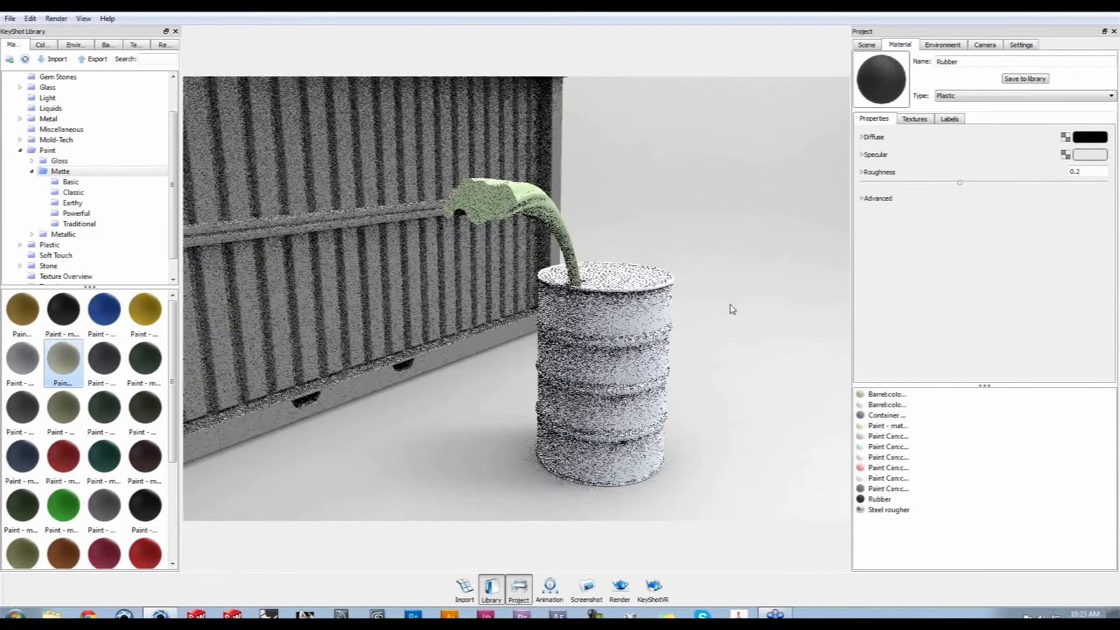
{"action": "left_click", "coordinate": [875, 46]}
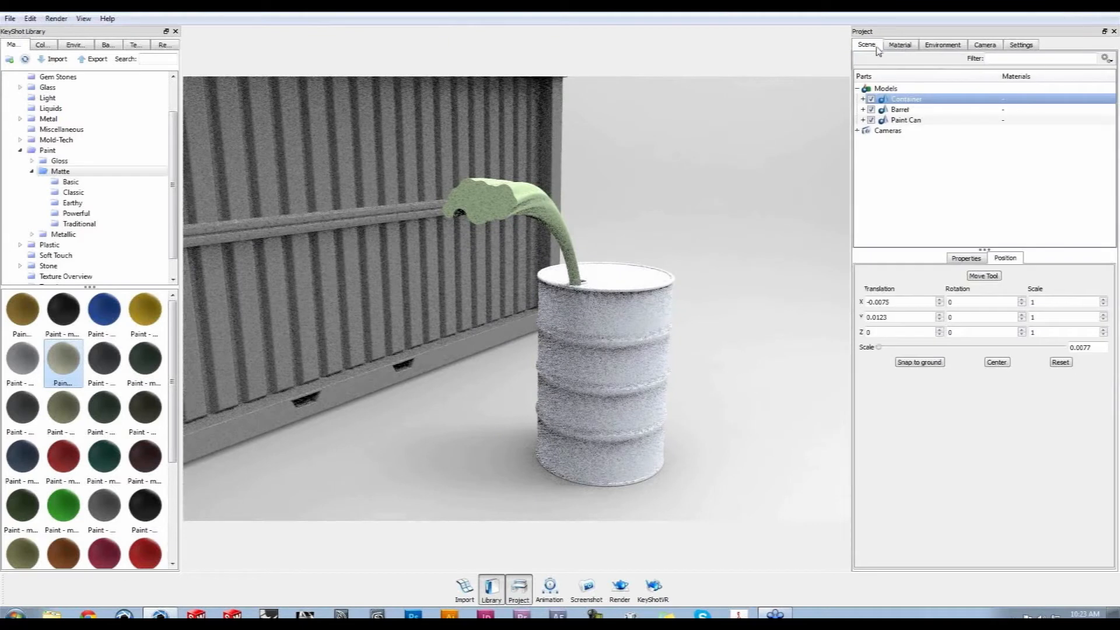
{"action": "left_click", "coordinate": [501, 202]}
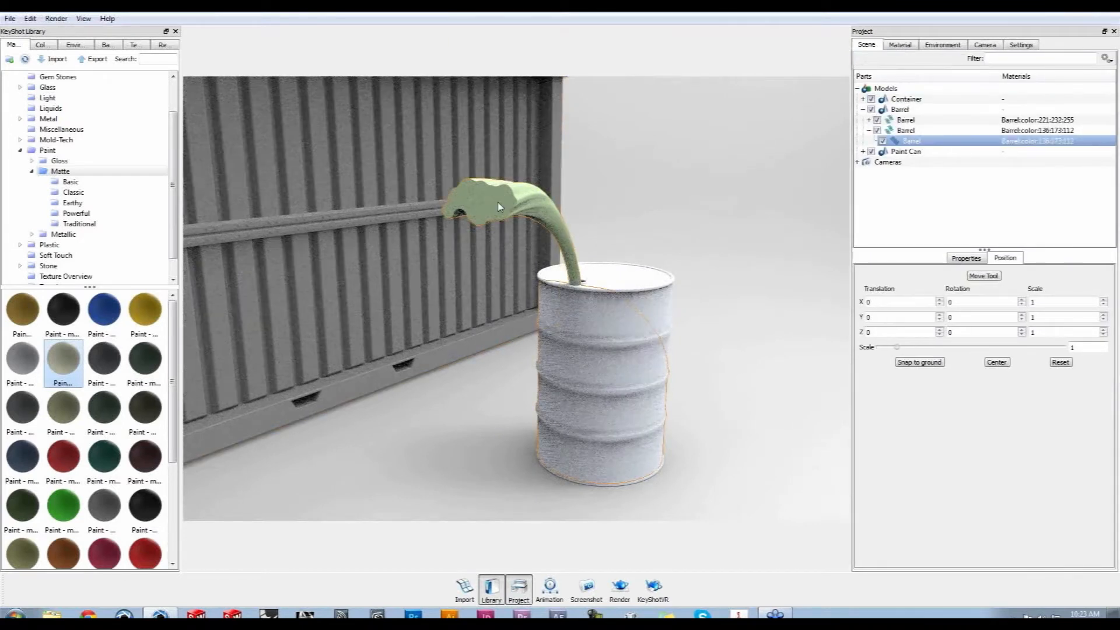
{"action": "right_click", "coordinate": [500, 206]}
{"action": "left_click", "coordinate": [918, 144]}
{"action": "right_click", "coordinate": [918, 143]}
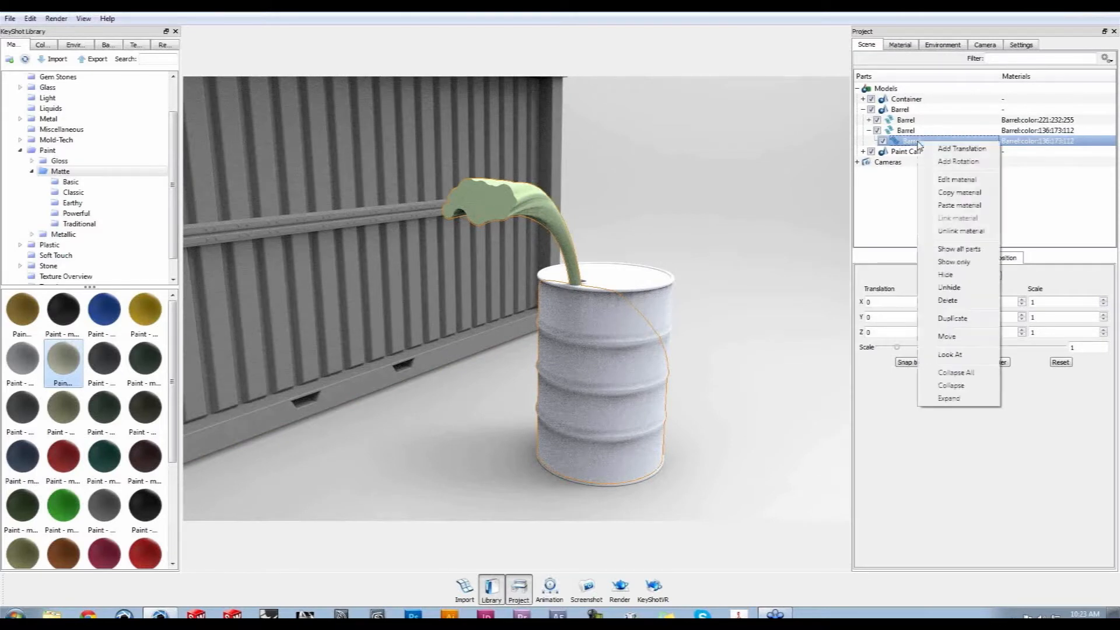
{"action": "left_click", "coordinate": [916, 132]}
{"action": "right_click", "coordinate": [917, 133]}
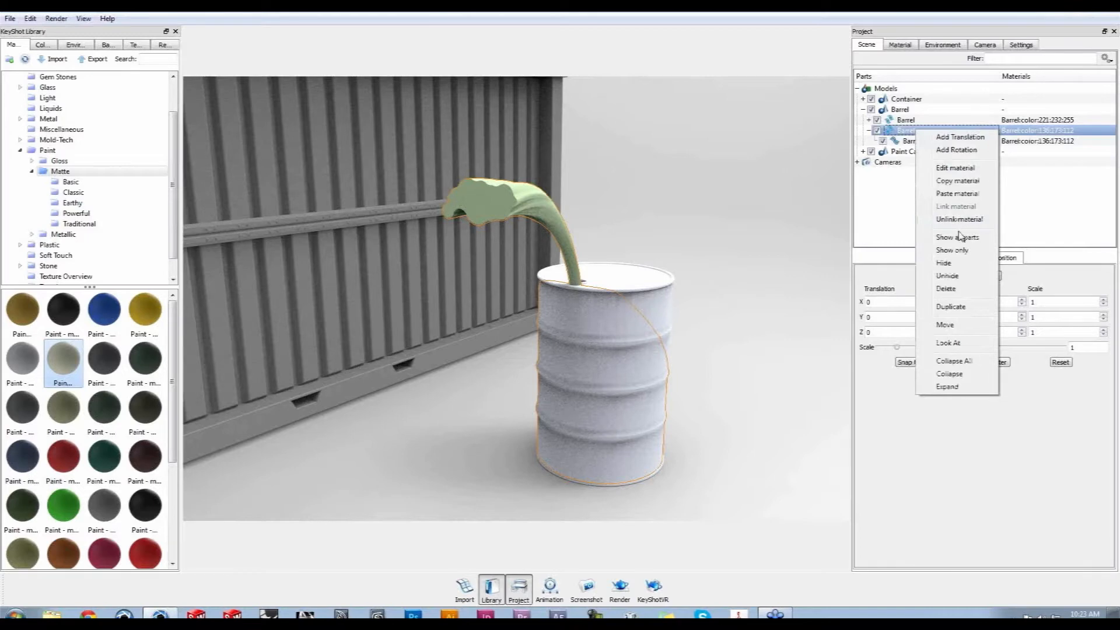
{"action": "left_click", "coordinate": [962, 288]}
{"action": "left_click", "coordinate": [566, 325]}
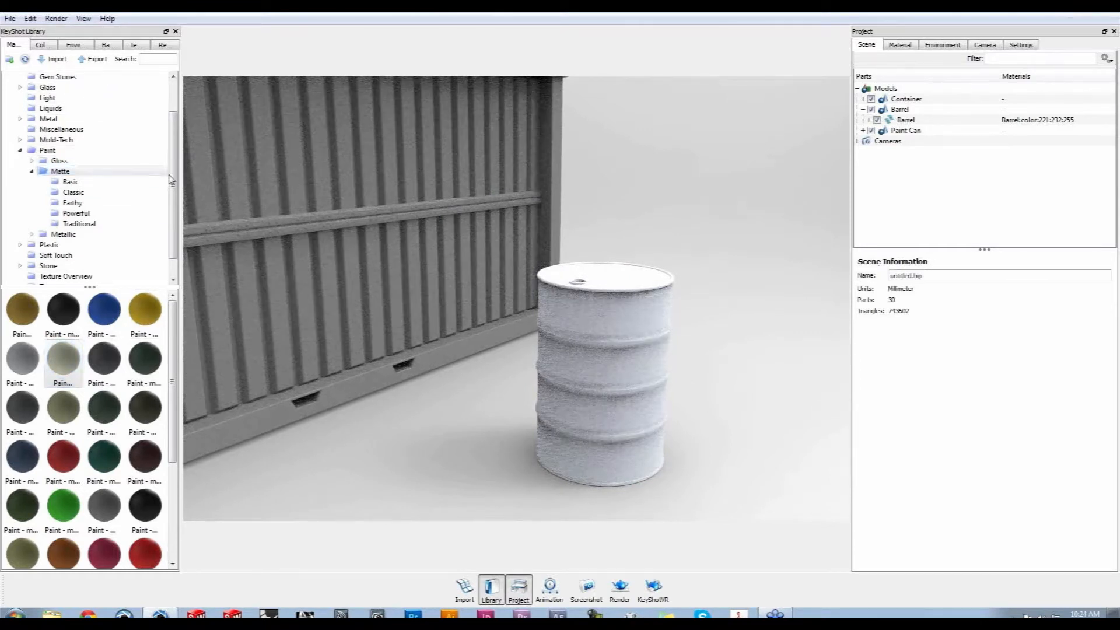
Apply the Rusty Paint material from the Miscellaneous library folder to the barrel
{"action": "scroll", "coordinate": [171, 179], "scroll_direction": "down", "scroll_amount": 1}
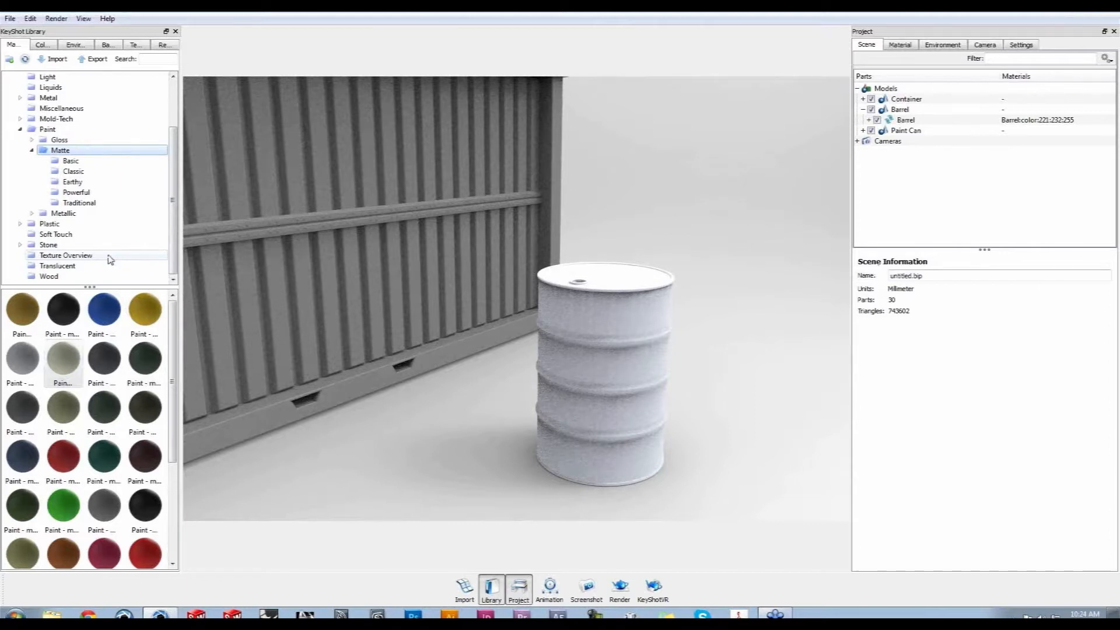
{"action": "left_click", "coordinate": [62, 109]}
{"action": "mouse_move", "coordinate": [172, 386]}
{"action": "left_mouse_down"}
{"action": "mouse_move", "coordinate": [171, 426]}
{"action": "mouse_move", "coordinate": [532, 403]}
{"action": "mouse_move", "coordinate": [569, 377]}
{"action": "left_mouse_up"}
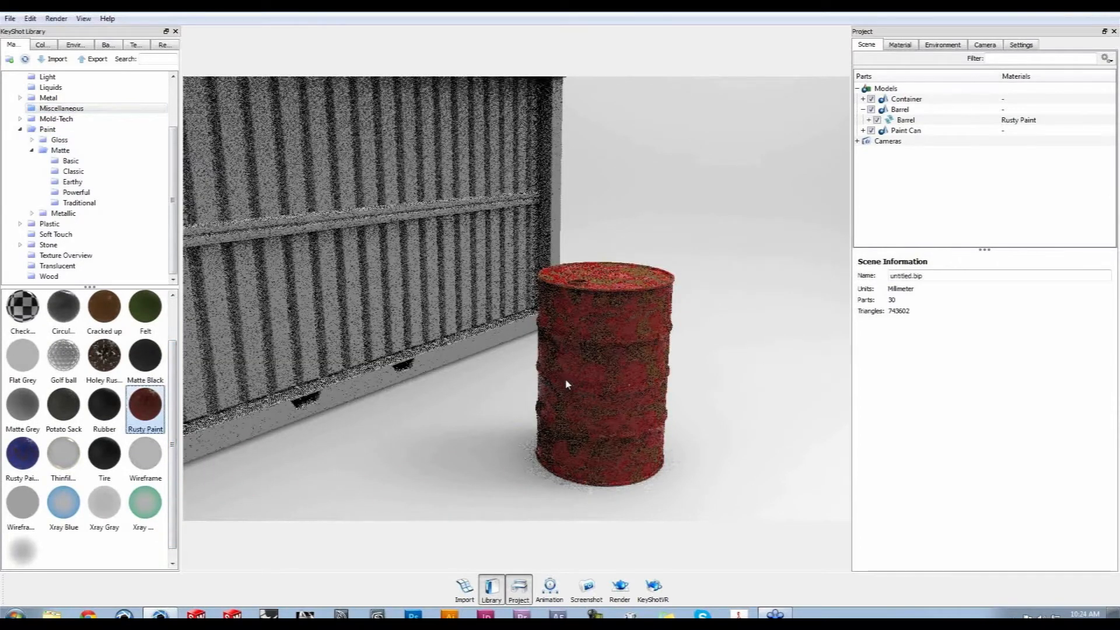
Set the scale of the barrel's Rusty Paint textures to 2.72
{"action": "double_click", "coordinate": [612, 377]}
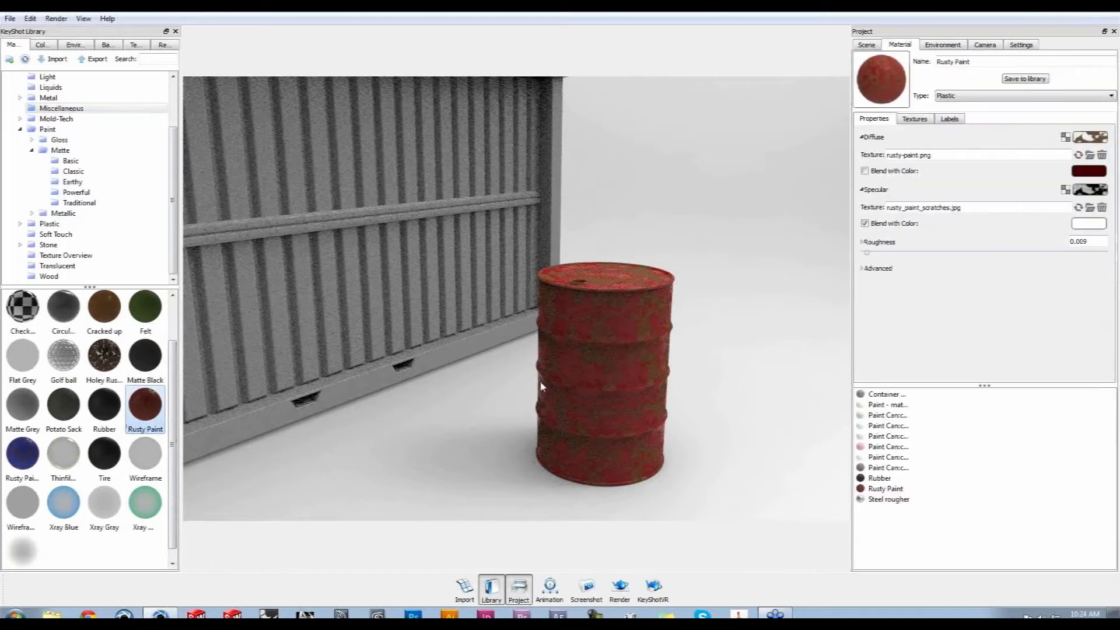
{"action": "left_click", "coordinate": [928, 119]}
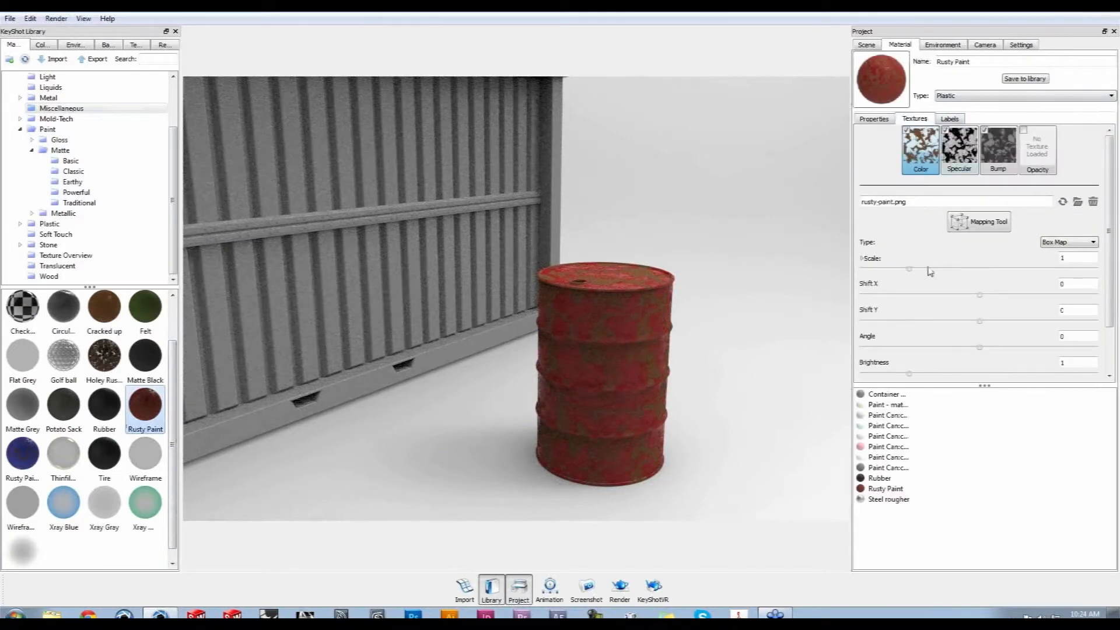
{"action": "left_click_drag", "start_coordinate": [908, 269], "coordinate": [990, 273]}
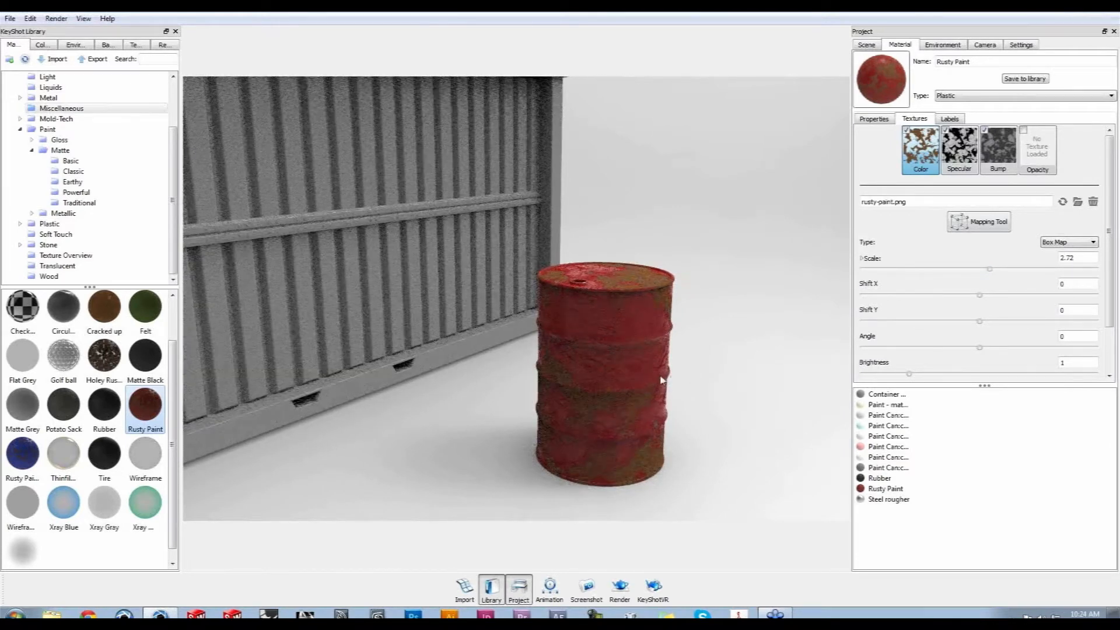
{"action": "scroll", "coordinate": [1110, 277], "scroll_direction": "down", "scroll_amount": 2}
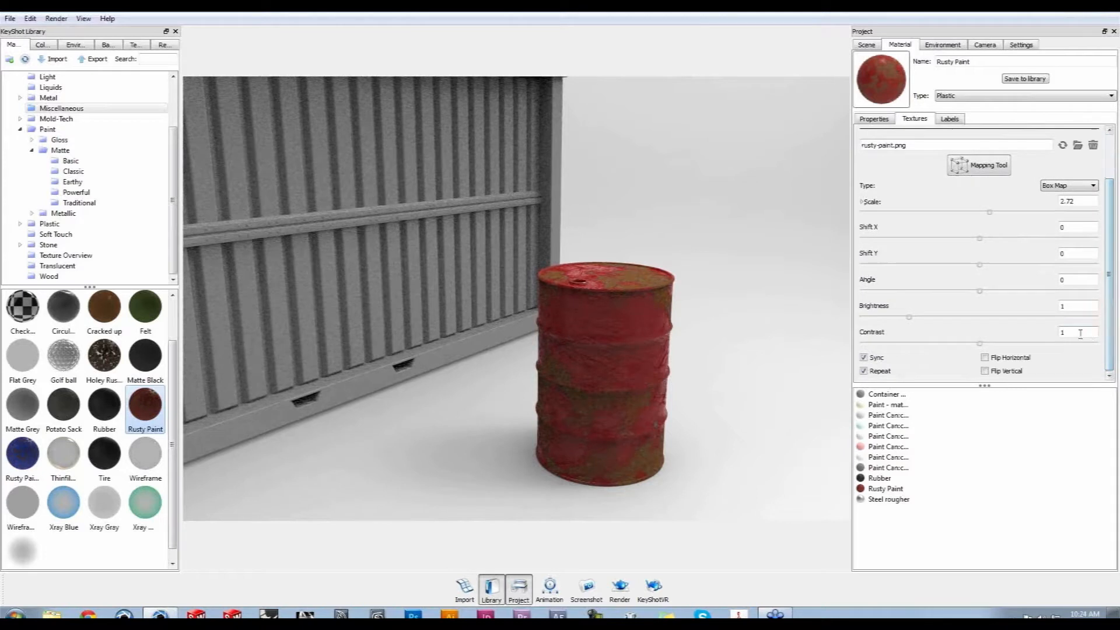
{"action": "scroll", "coordinate": [1109, 314], "scroll_direction": "up", "scroll_amount": 2}
Set the bump height of the barrel's Rusty Paint bump texture to .1
{"action": "left_click", "coordinate": [1014, 166]}
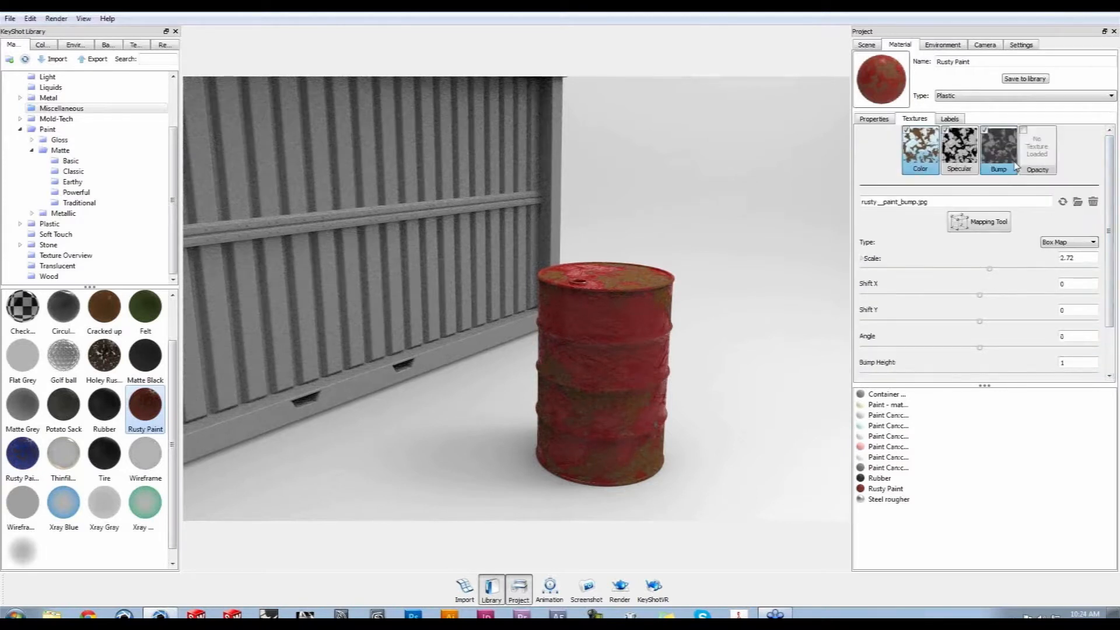
{"action": "left_click_drag", "start_coordinate": [985, 386], "coordinate": [985, 437]}
{"action": "double_click", "coordinate": [1086, 360]}
{"action": "key", "text": "Return"}
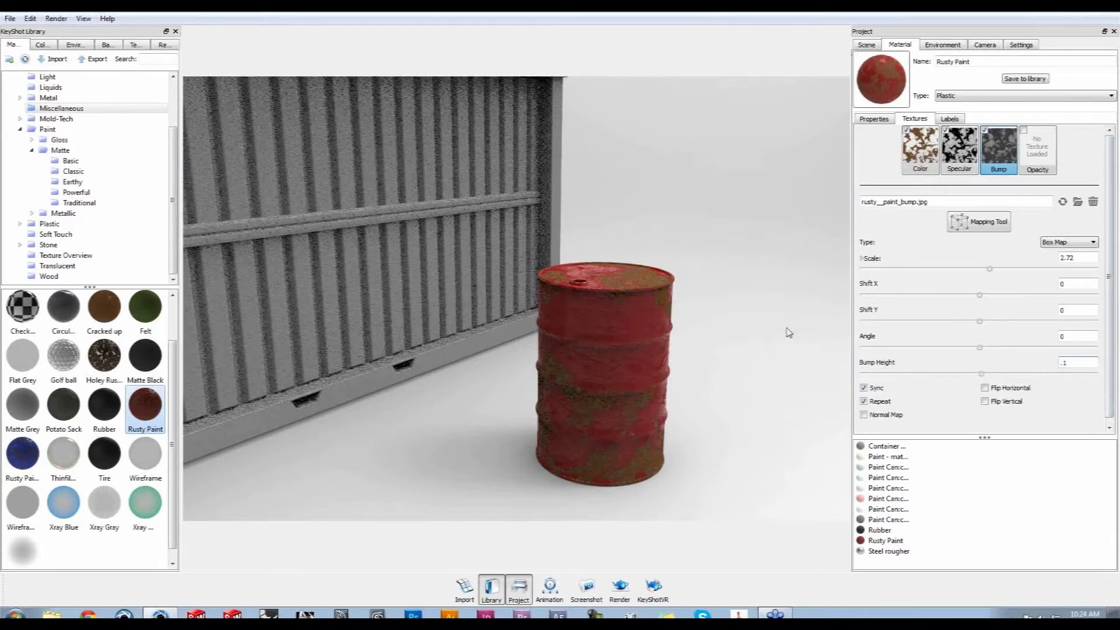
Set the camera's "look at" point on the paint can standing in front of the barrel
{"action": "scroll", "coordinate": [758, 416], "scroll_direction": "down", "scroll_amount": 5}
{"action": "left_click_drag", "start_coordinate": [757, 416], "coordinate": [637, 350]}
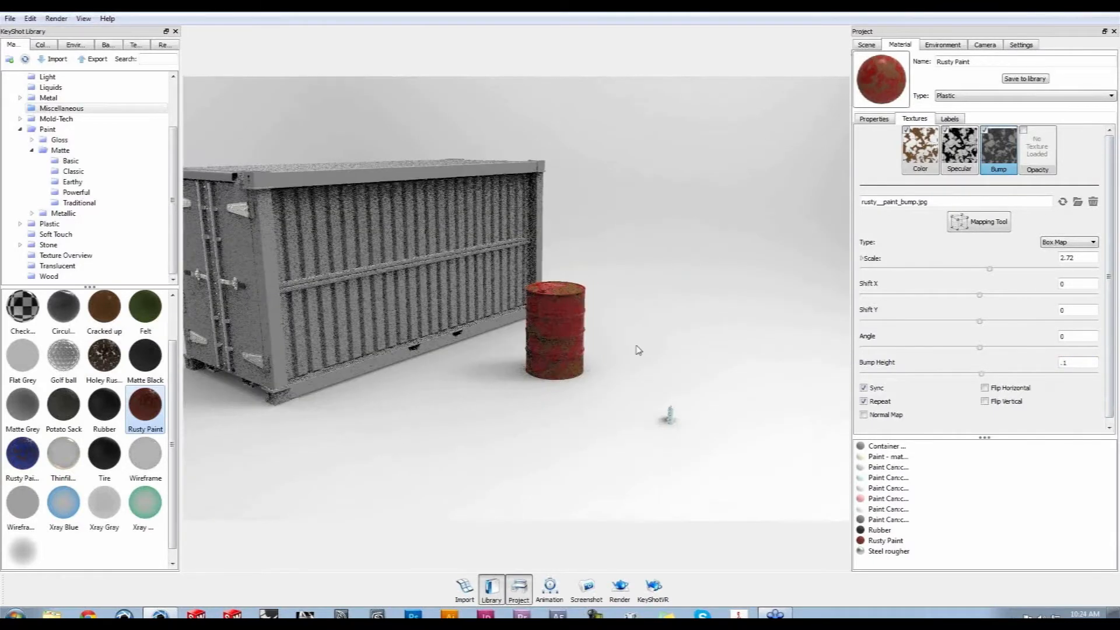
{"action": "middle_click_drag", "start_coordinate": [714, 421], "coordinate": [617, 320]}
{"action": "scroll", "coordinate": [710, 386], "scroll_direction": "up", "scroll_amount": 6}
{"action": "middle_click_drag", "start_coordinate": [709, 386], "coordinate": [414, 348]}
{"action": "scroll", "coordinate": [667, 369], "scroll_direction": "up", "scroll_amount": 6}
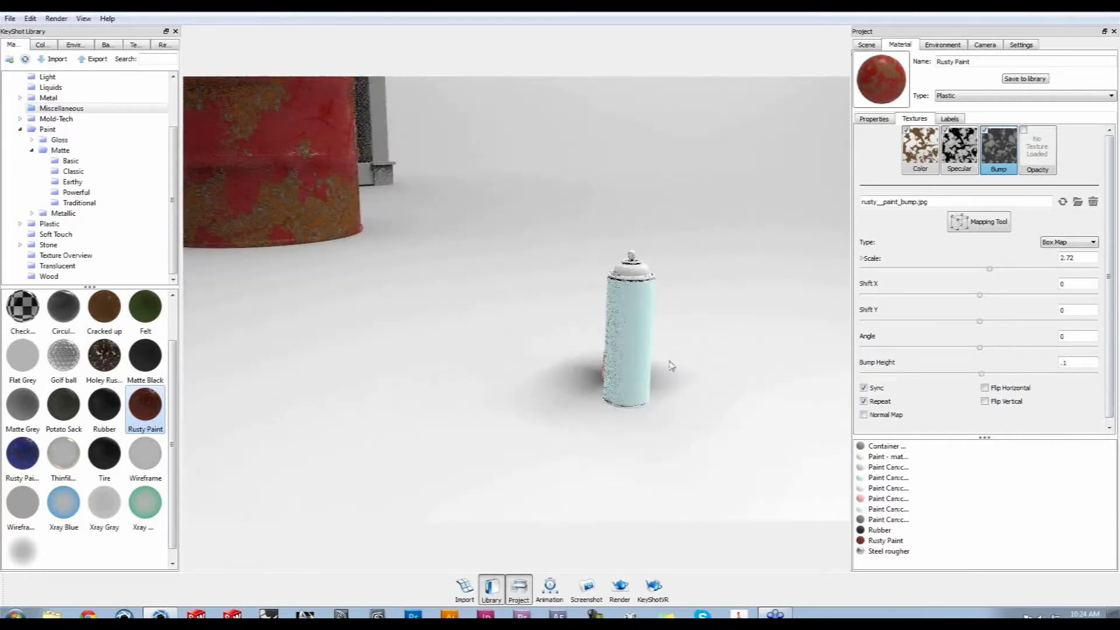
{"action": "mouse_move", "coordinate": [730, 388]}
{"action": "left_mouse_down"}
{"action": "mouse_move", "coordinate": [740, 364]}
{"action": "mouse_move", "coordinate": [746, 385]}
{"action": "mouse_move", "coordinate": [705, 390]}
{"action": "mouse_move", "coordinate": [751, 392]}
{"action": "mouse_move", "coordinate": [738, 390]}
{"action": "left_mouse_up"}
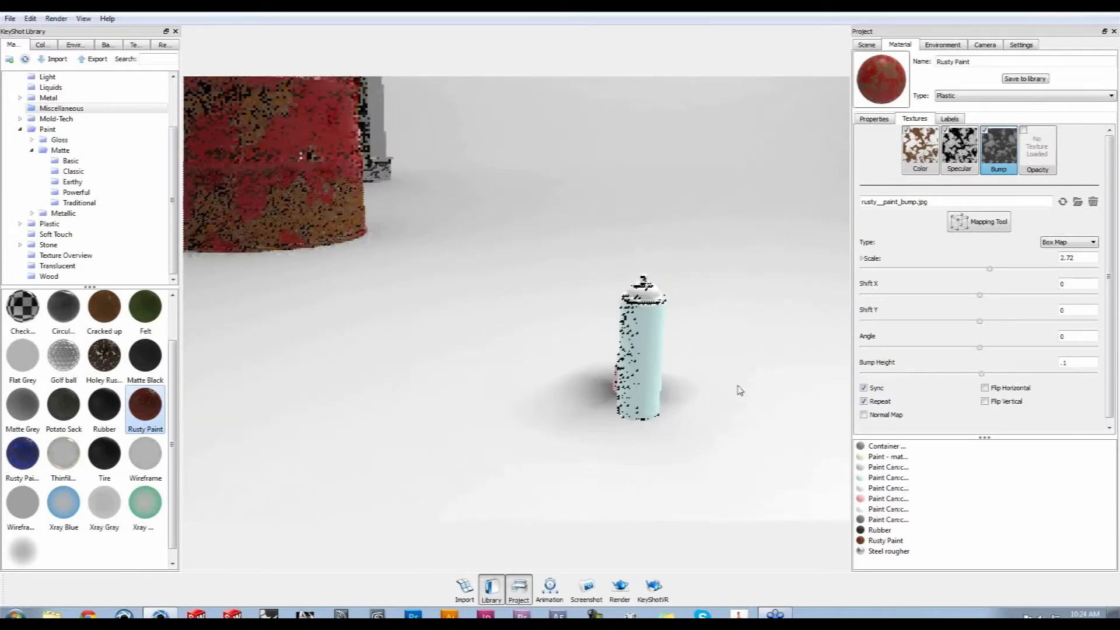
{"action": "mouse_move", "coordinate": [751, 252]}
{"action": "left_mouse_down"}
{"action": "mouse_move", "coordinate": [729, 256]}
{"action": "mouse_move", "coordinate": [769, 246]}
{"action": "mouse_move", "coordinate": [758, 300]}
{"action": "mouse_move", "coordinate": [639, 326]}
{"action": "left_mouse_up"}
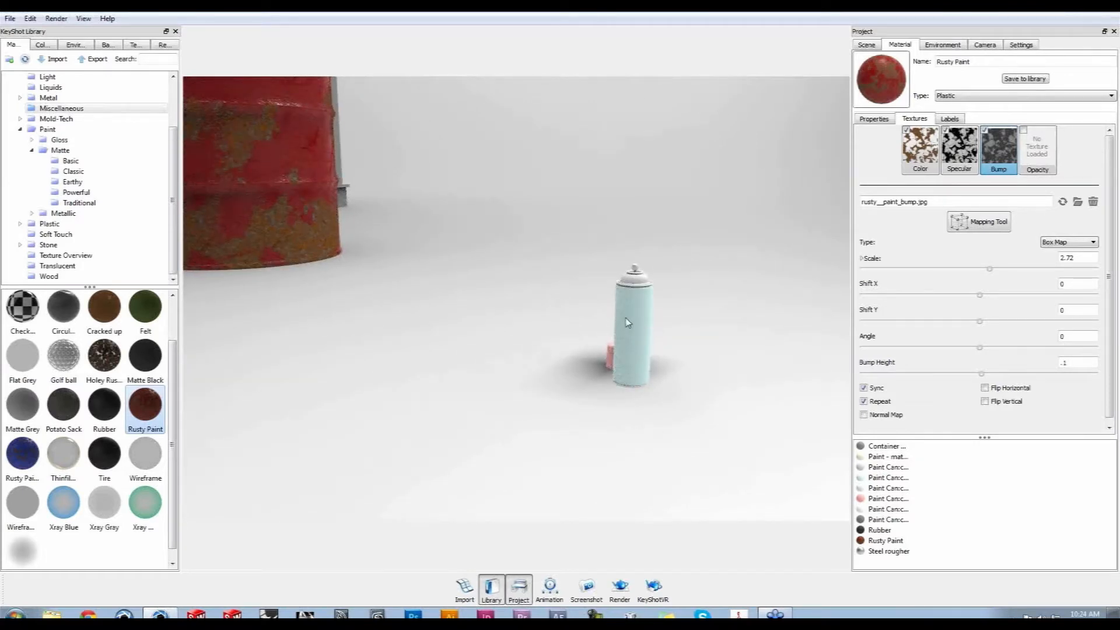
{"action": "scroll", "coordinate": [628, 322], "scroll_direction": "down", "scroll_amount": 5}
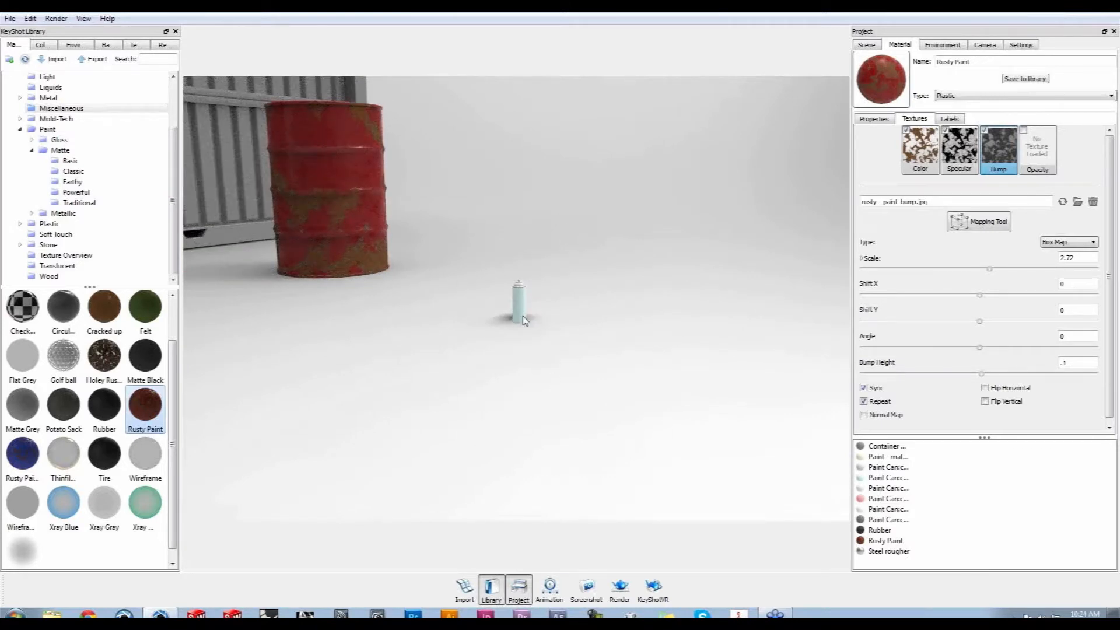
{"action": "left_click", "coordinate": [991, 48]}
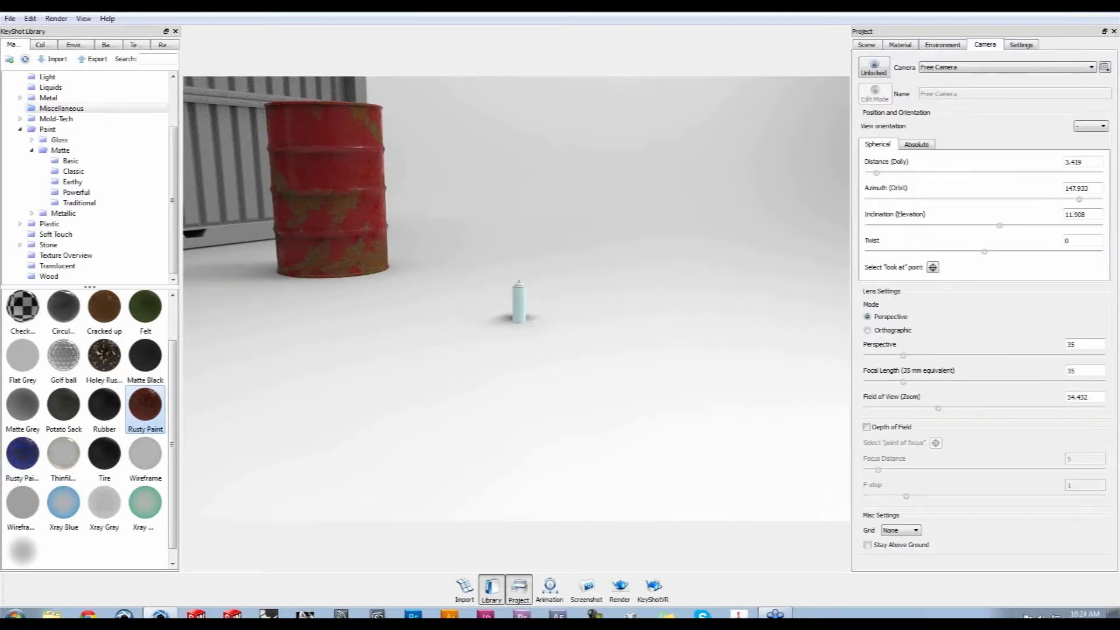
{"action": "left_click", "coordinate": [933, 267]}
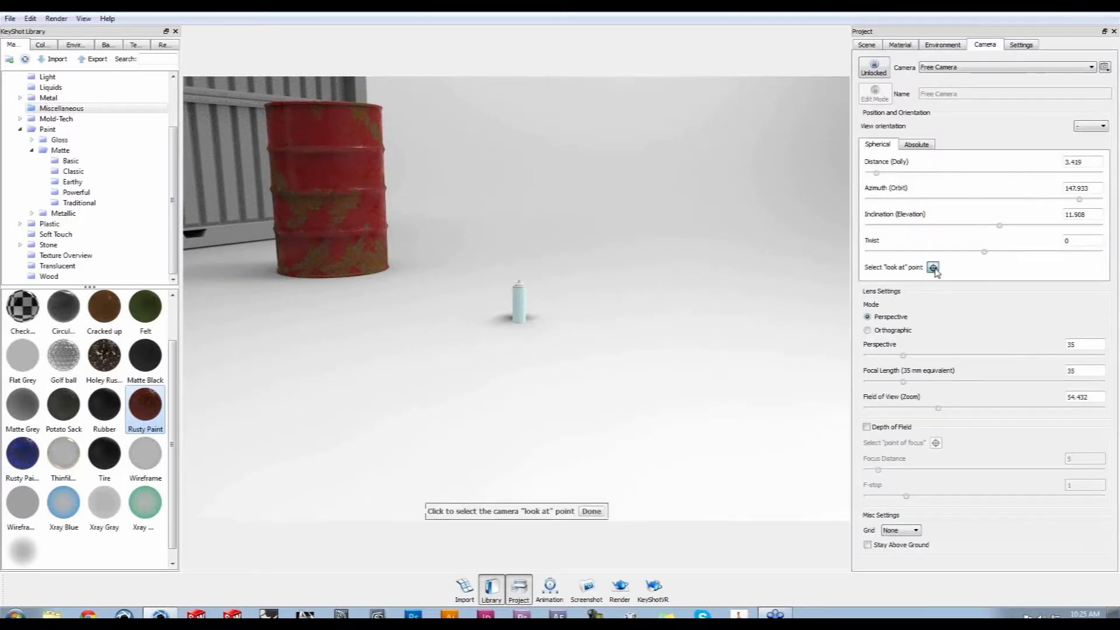
{"action": "left_click", "coordinate": [519, 287]}
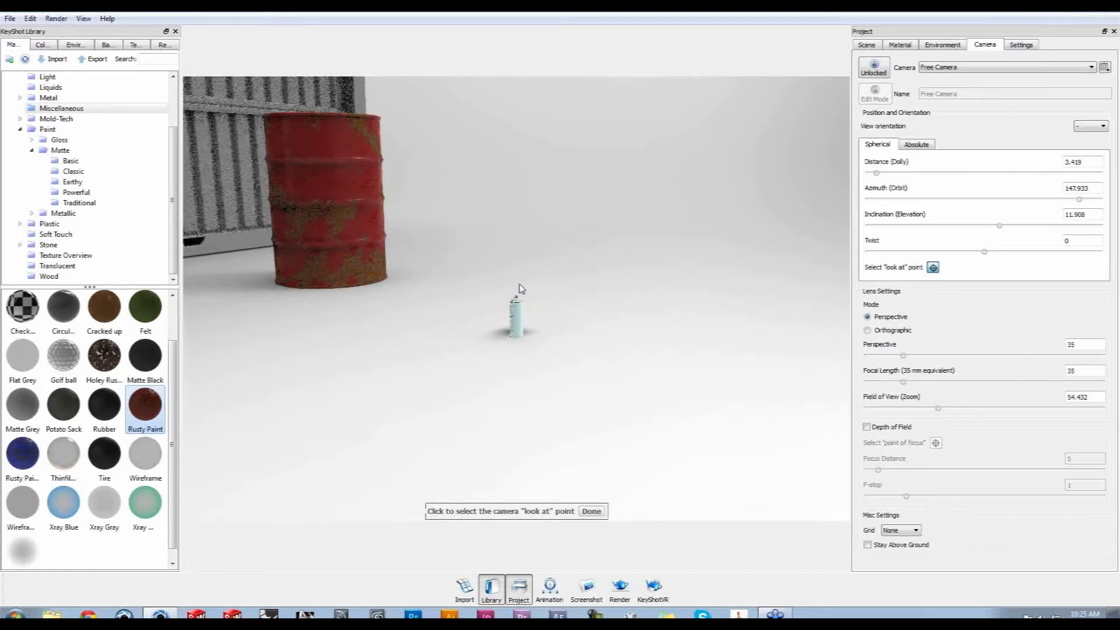
{"action": "left_click", "coordinate": [600, 512]}
Frame the paint can and its pink cap side by side in a close-up view
{"action": "scroll", "coordinate": [546, 427], "scroll_direction": "up", "scroll_amount": 8}
{"action": "mouse_move", "coordinate": [597, 203]}
{"action": "left_mouse_down"}
{"action": "mouse_move", "coordinate": [687, 390]}
{"action": "mouse_move", "coordinate": [804, 400]}
{"action": "left_mouse_up"}
{"action": "middle_click_drag", "start_coordinate": [588, 425], "coordinate": [711, 389]}
{"action": "left_click_drag", "start_coordinate": [677, 415], "coordinate": [677, 409]}
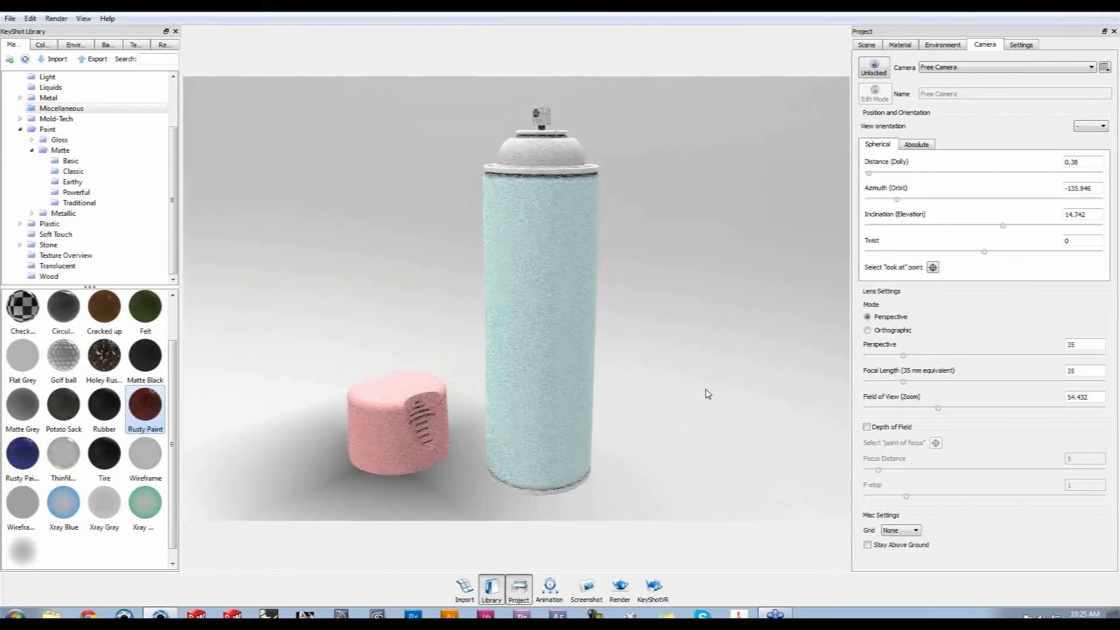
{"action": "middle_click_drag", "start_coordinate": [705, 389], "coordinate": [715, 387]}
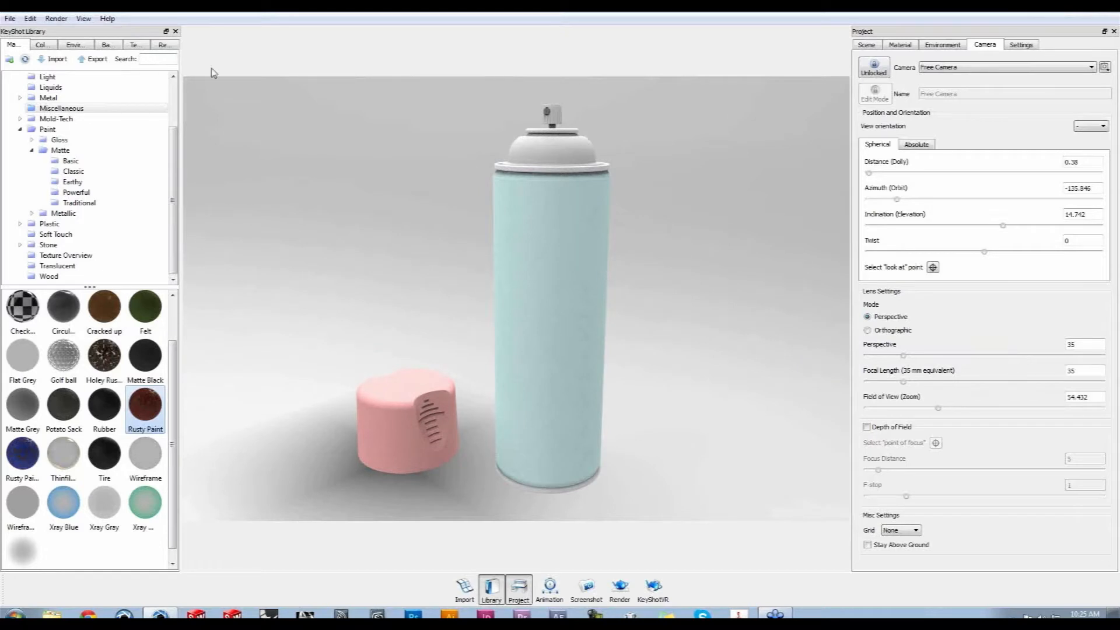
Apply the scene's existing Steel rougher material to the domed top of the paint can
{"action": "left_click", "coordinate": [899, 47]}
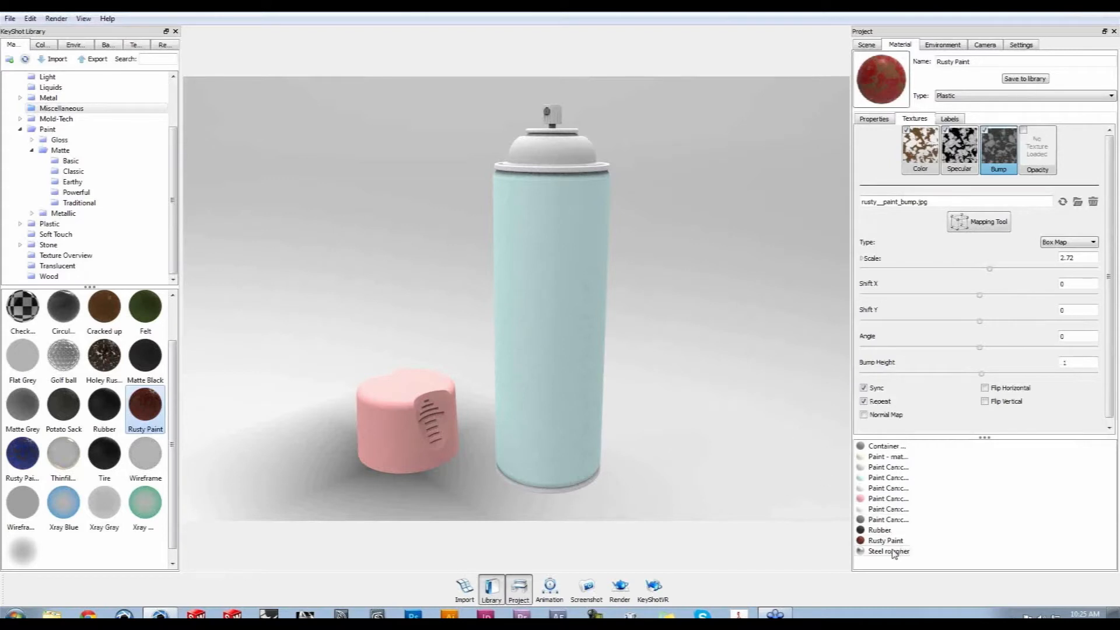
{"action": "left_click", "coordinate": [885, 552]}
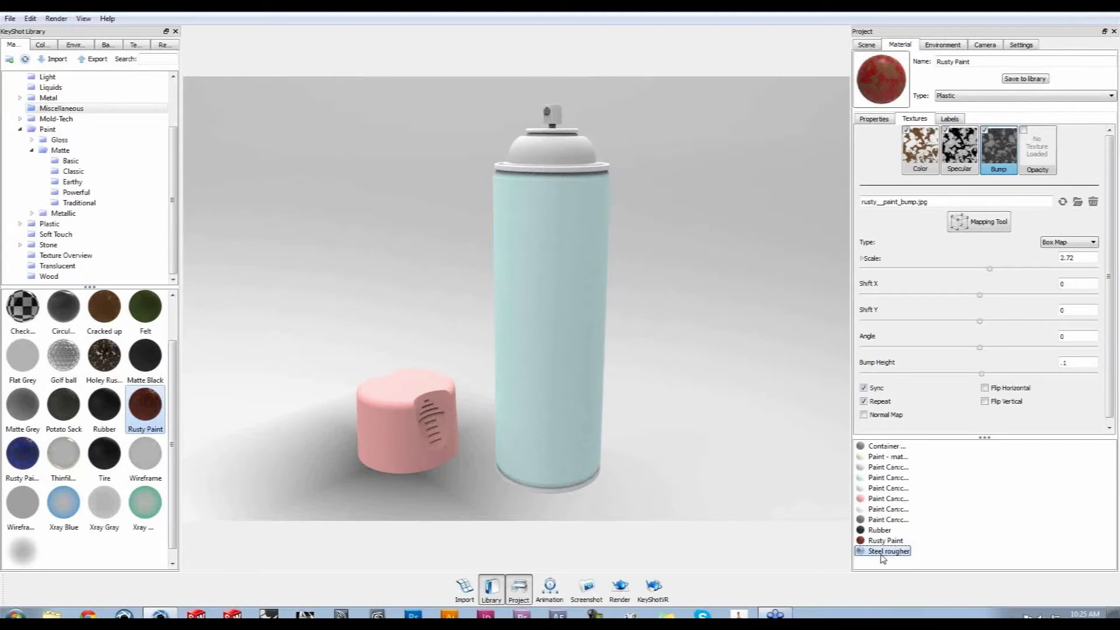
{"action": "left_click_drag", "start_coordinate": [880, 555], "coordinate": [572, 145]}
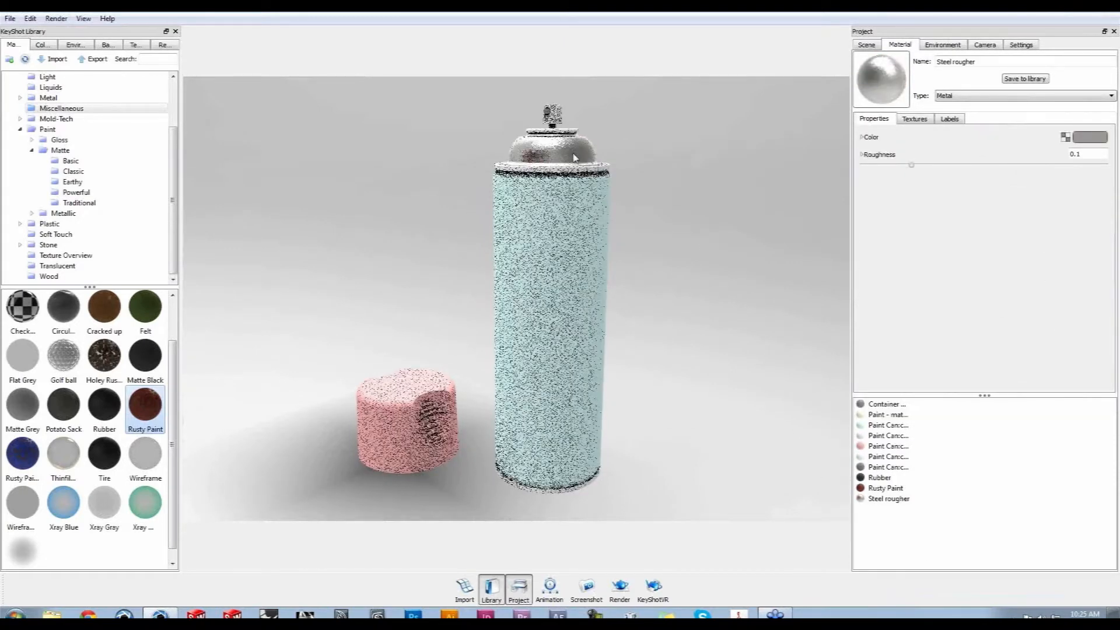
Apply the Steel rougher material to the metal rims at the paint can's upper and lower ends
{"action": "left_click_drag", "start_coordinate": [691, 224], "coordinate": [738, 314]}
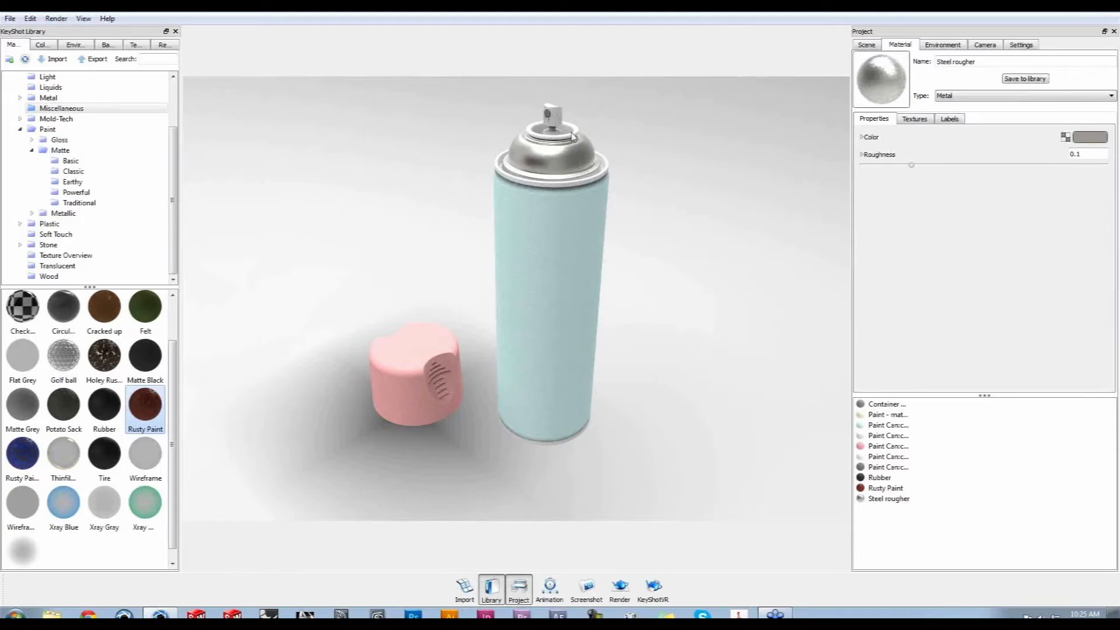
{"action": "right_click", "coordinate": [572, 136], "text": "shift"}
{"action": "left_click_drag", "start_coordinate": [663, 379], "coordinate": [667, 296]}
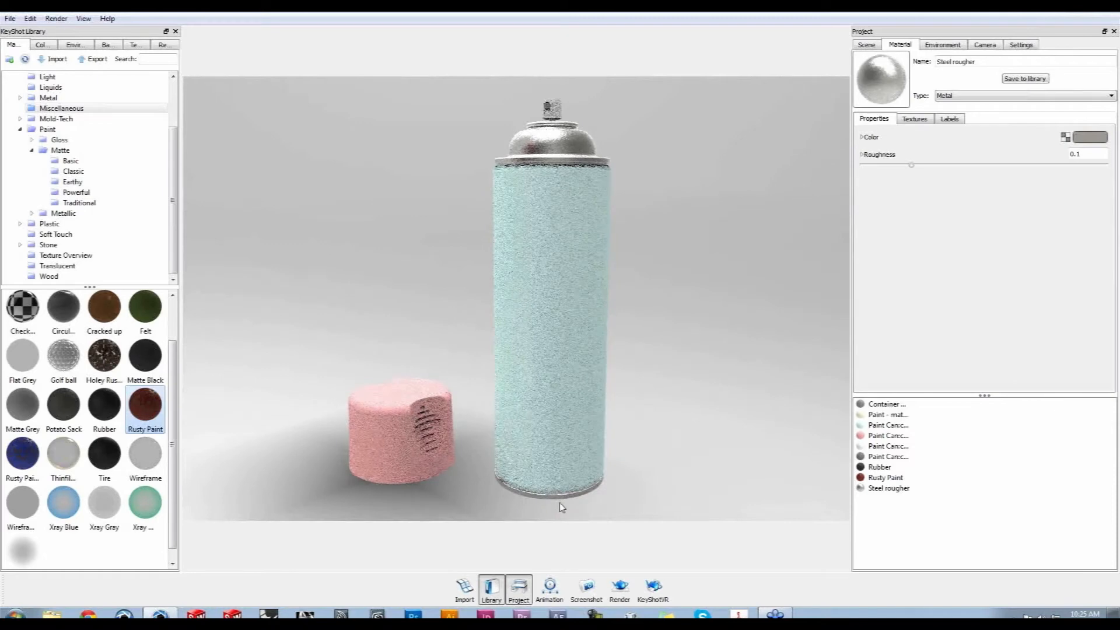
Find the basic shiny hard plastics in the material library and apply Hard white shiny to the paint can's spray nozzle
{"action": "mouse_move", "coordinate": [638, 318]}
{"action": "left_mouse_down"}
{"action": "mouse_move", "coordinate": [651, 392]}
{"action": "mouse_move", "coordinate": [652, 285]}
{"action": "mouse_move", "coordinate": [733, 350]}
{"action": "left_mouse_up"}
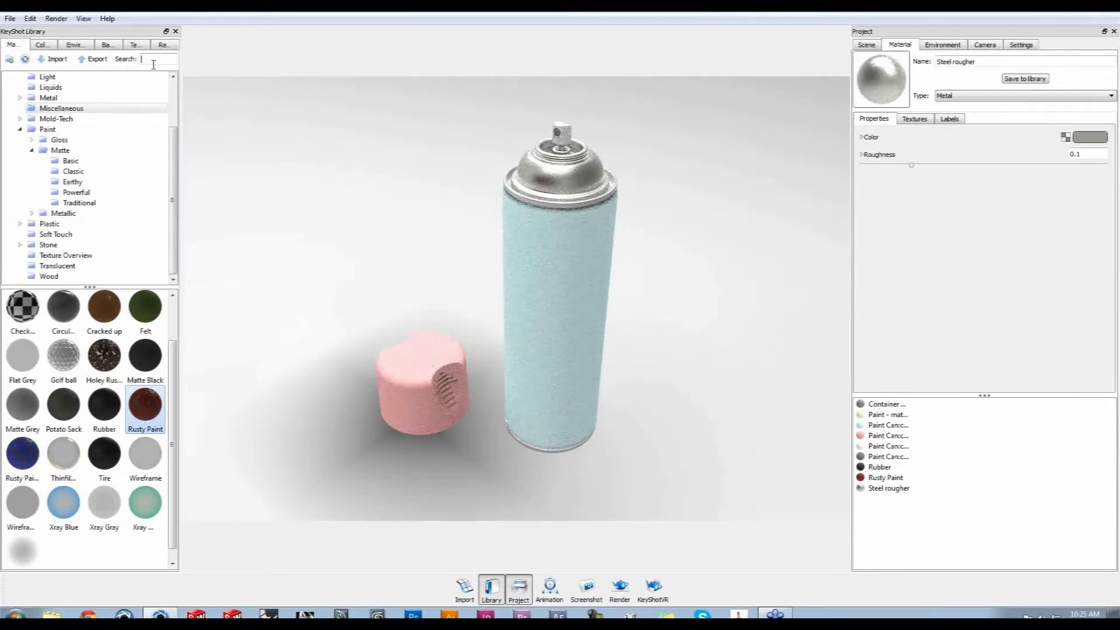
{"action": "type", "text": "plast"}
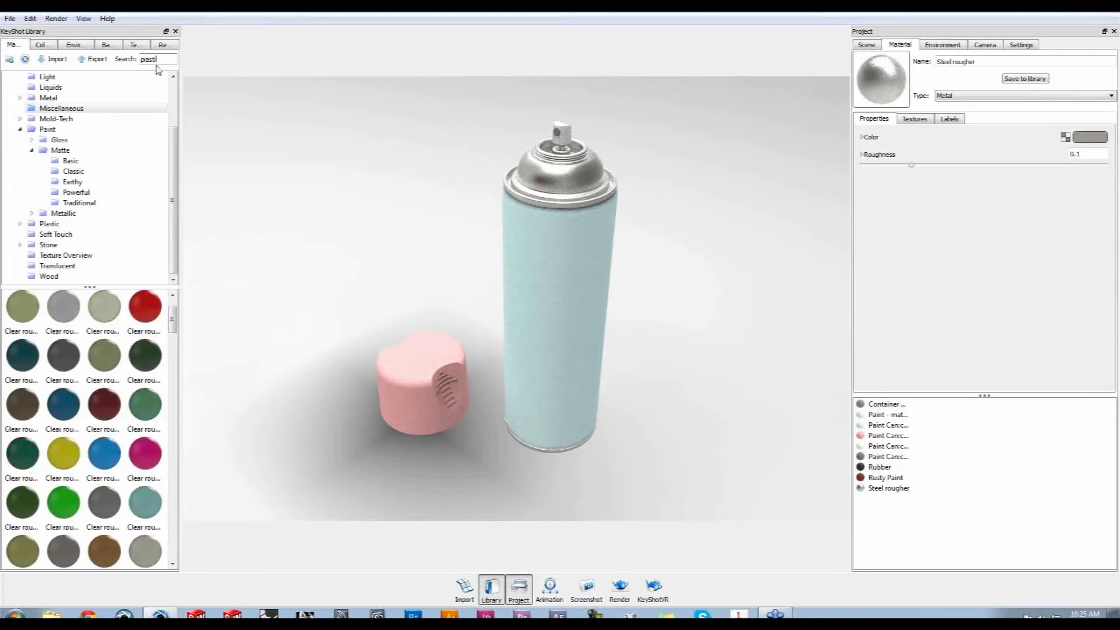
{"action": "left_click_drag", "start_coordinate": [173, 174], "coordinate": [173, 175]}
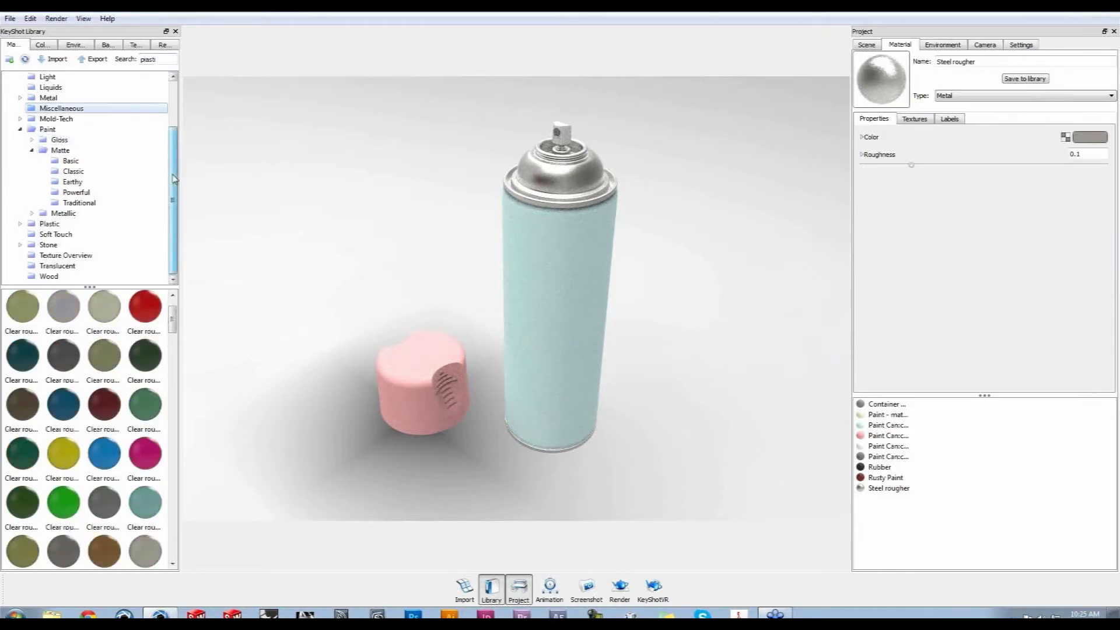
{"action": "left_click", "coordinate": [20, 224]}
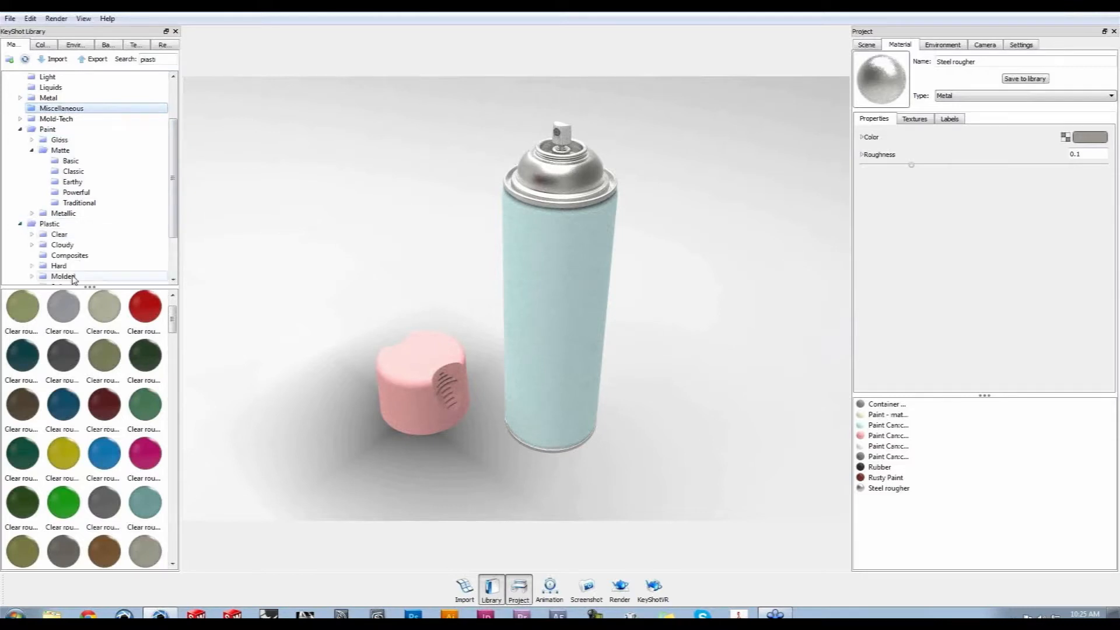
{"action": "left_click", "coordinate": [32, 266]}
{"action": "left_click_drag", "start_coordinate": [175, 221], "coordinate": [176, 241]}
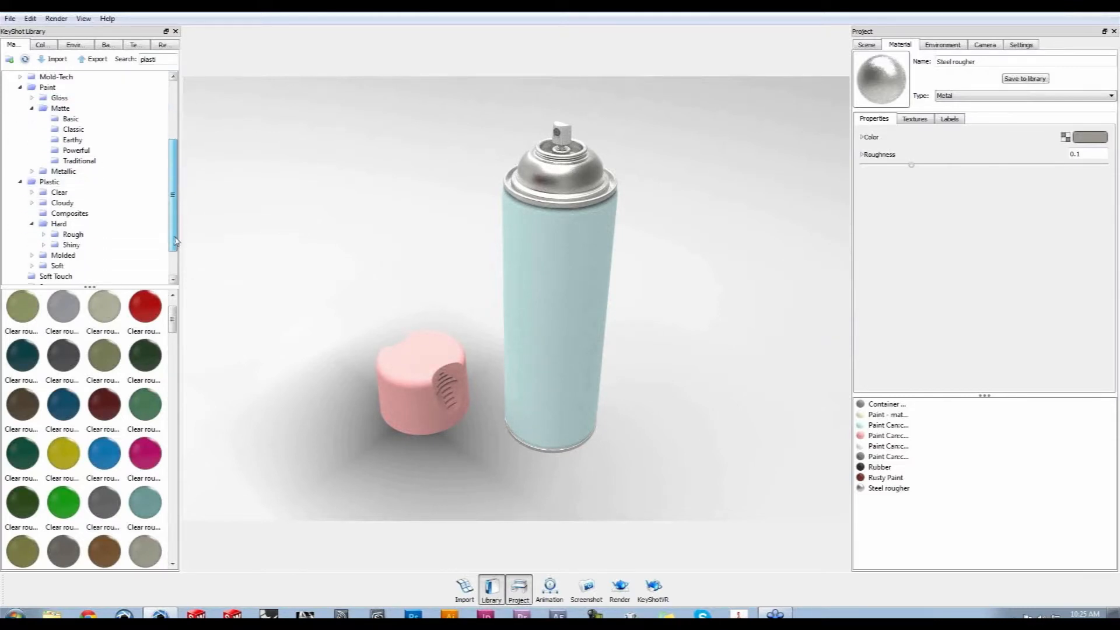
{"action": "left_click", "coordinate": [45, 245]}
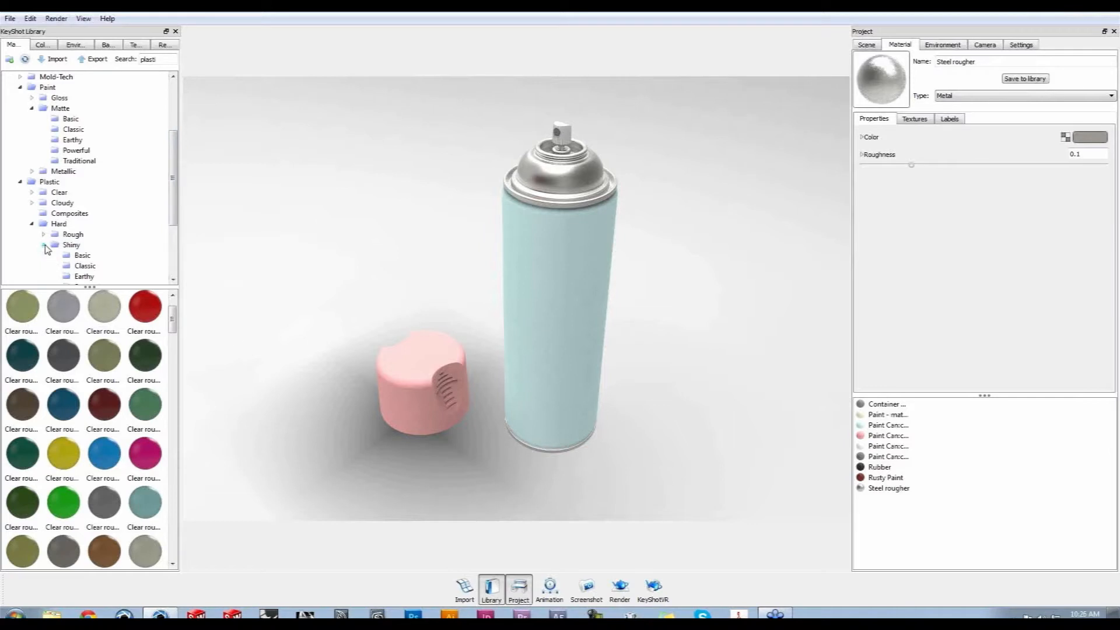
{"action": "left_click_drag", "start_coordinate": [175, 206], "coordinate": [174, 240]}
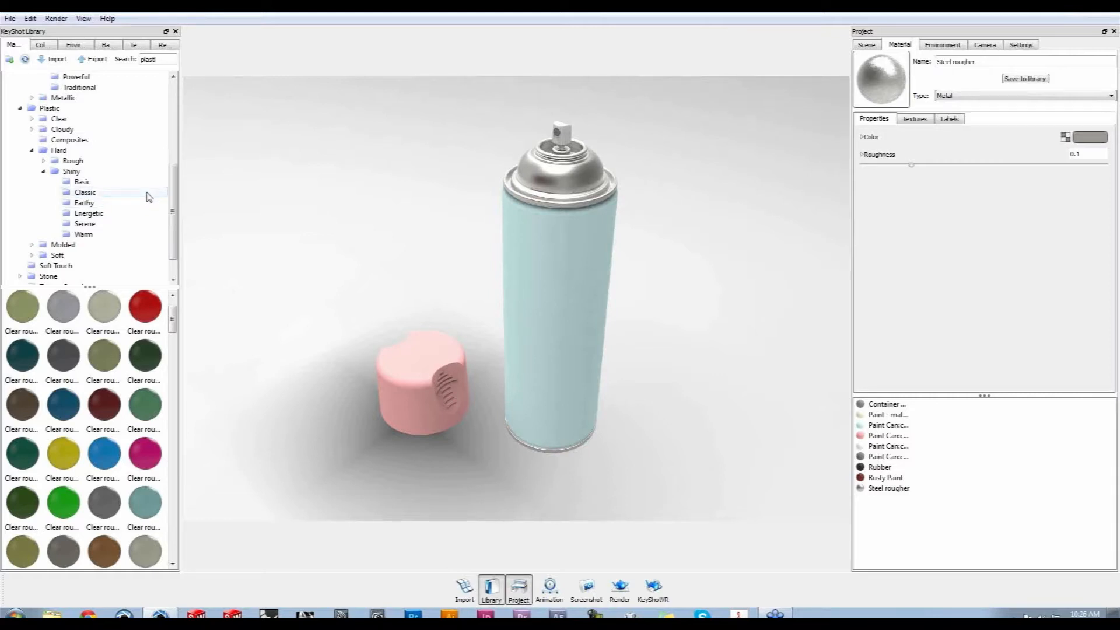
{"action": "middle_click_drag", "start_coordinate": [406, 289], "coordinate": [398, 288]}
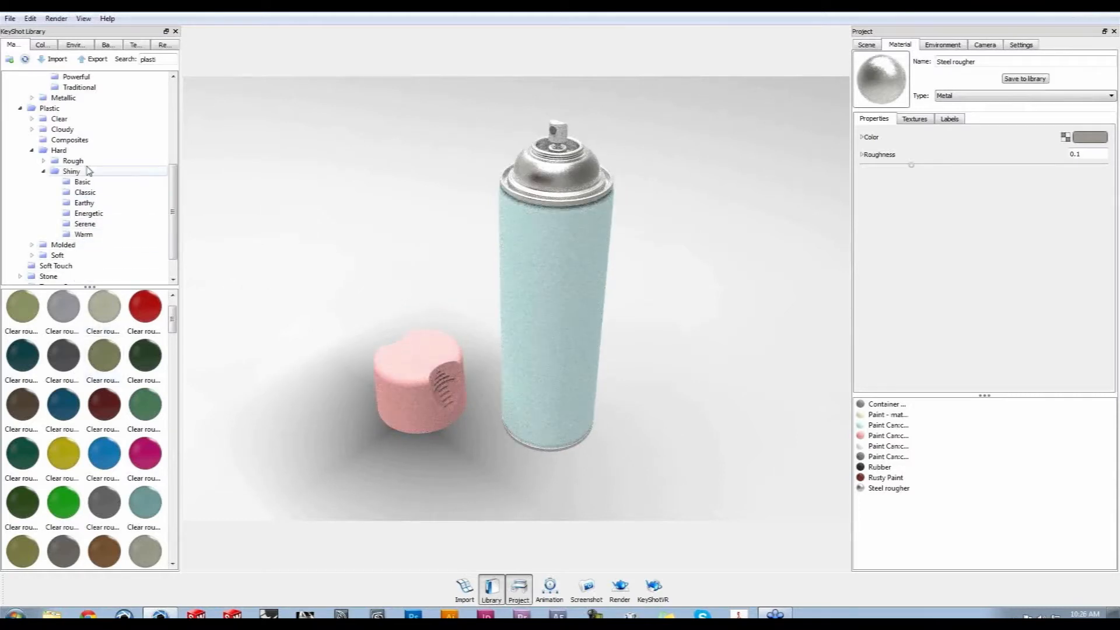
{"action": "left_click", "coordinate": [86, 182]}
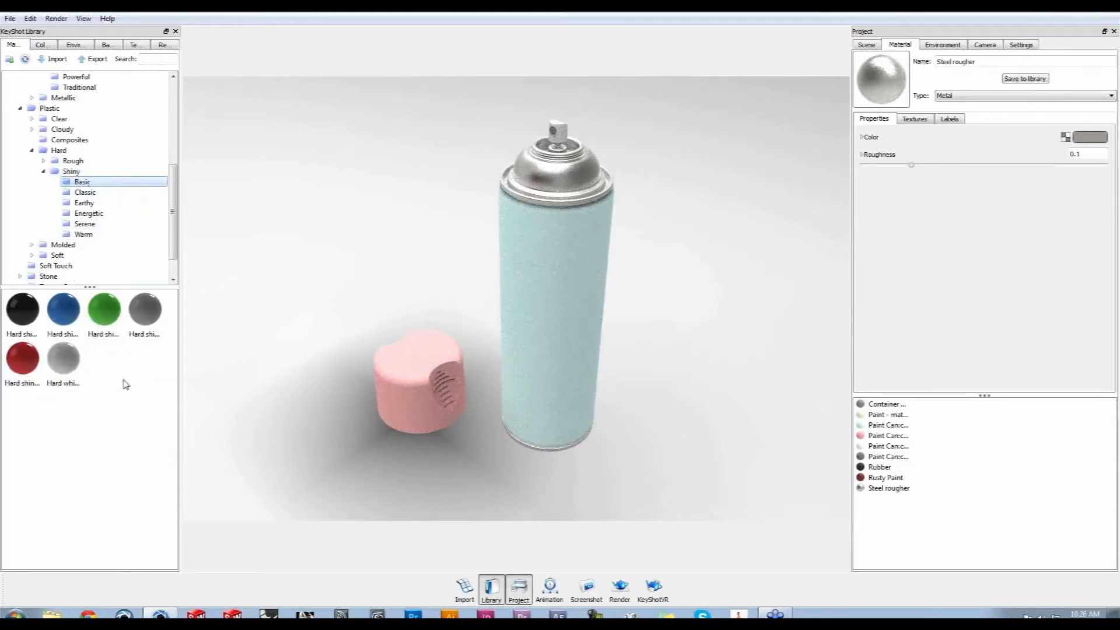
{"action": "left_click_drag", "start_coordinate": [60, 358], "coordinate": [564, 133]}
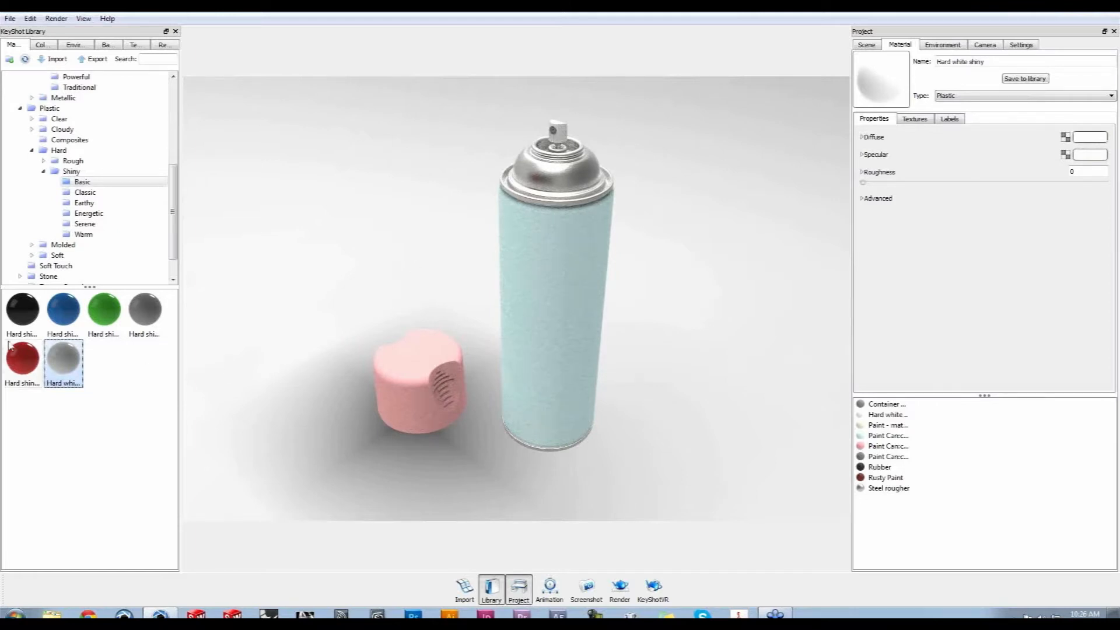
Apply Hard rough plastic - black from the basic rough hard plastics to the pink cap
{"action": "left_click", "coordinate": [71, 161]}
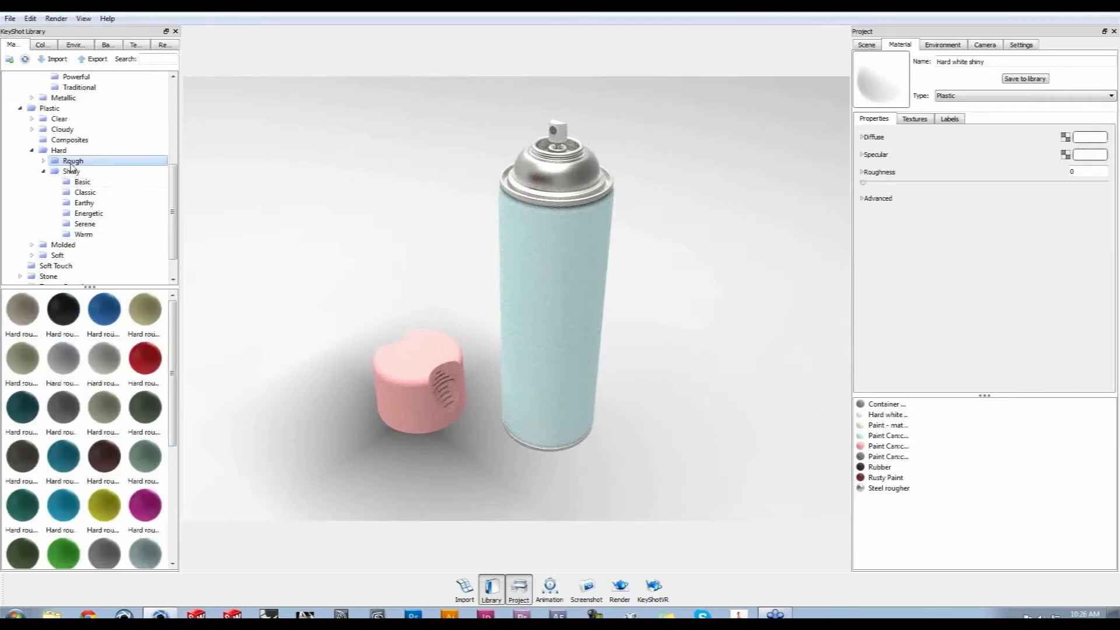
{"action": "left_click", "coordinate": [45, 162]}
{"action": "left_click", "coordinate": [82, 172]}
{"action": "left_click_drag", "start_coordinate": [22, 309], "coordinate": [416, 368]}
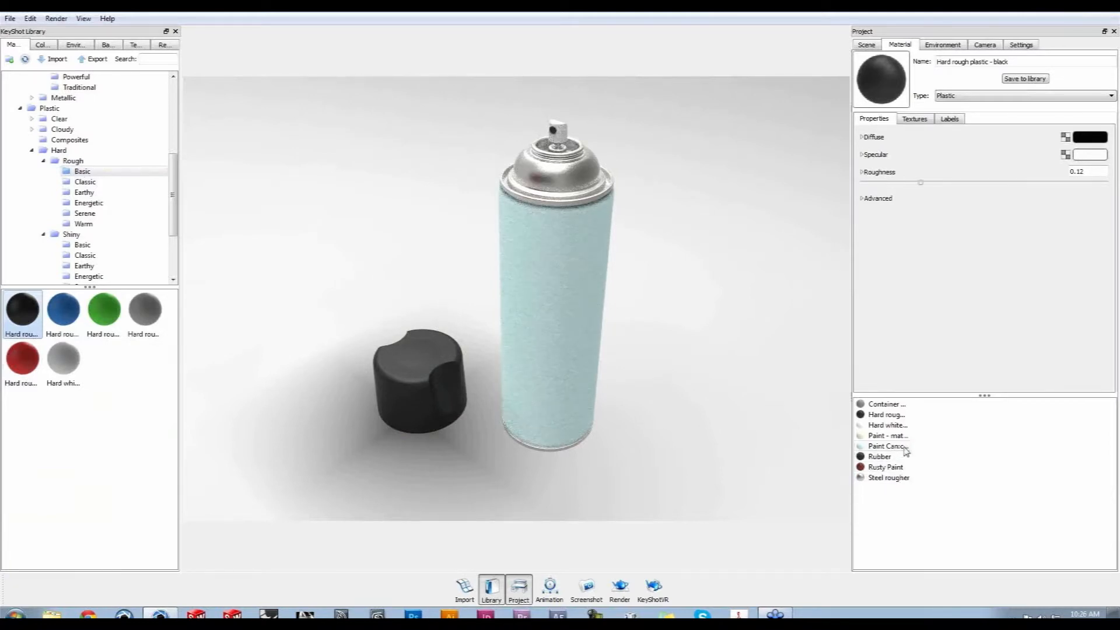
Open the label settings of the paint can's light blue body material
{"action": "left_click", "coordinate": [903, 447]}
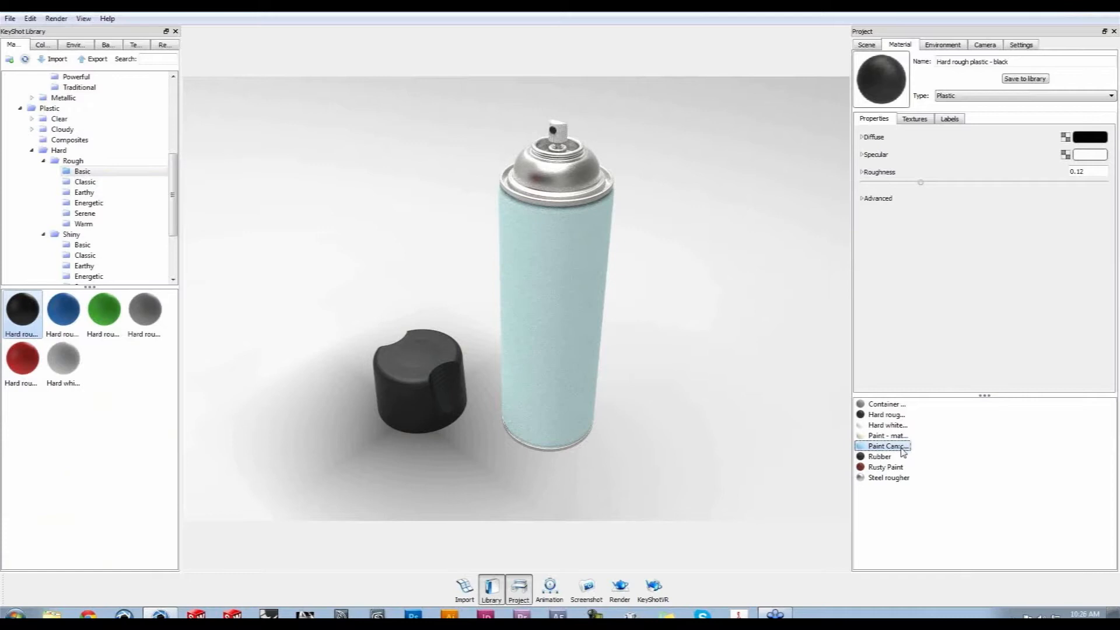
{"action": "left_click_drag", "start_coordinate": [685, 487], "coordinate": [685, 475]}
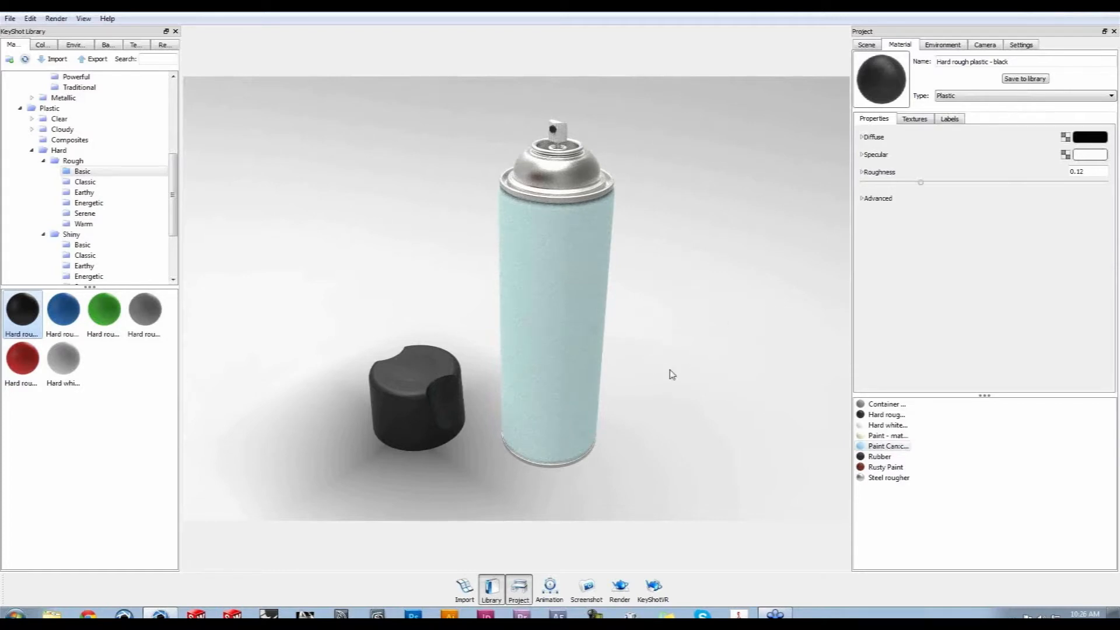
{"action": "left_click", "coordinate": [950, 119]}
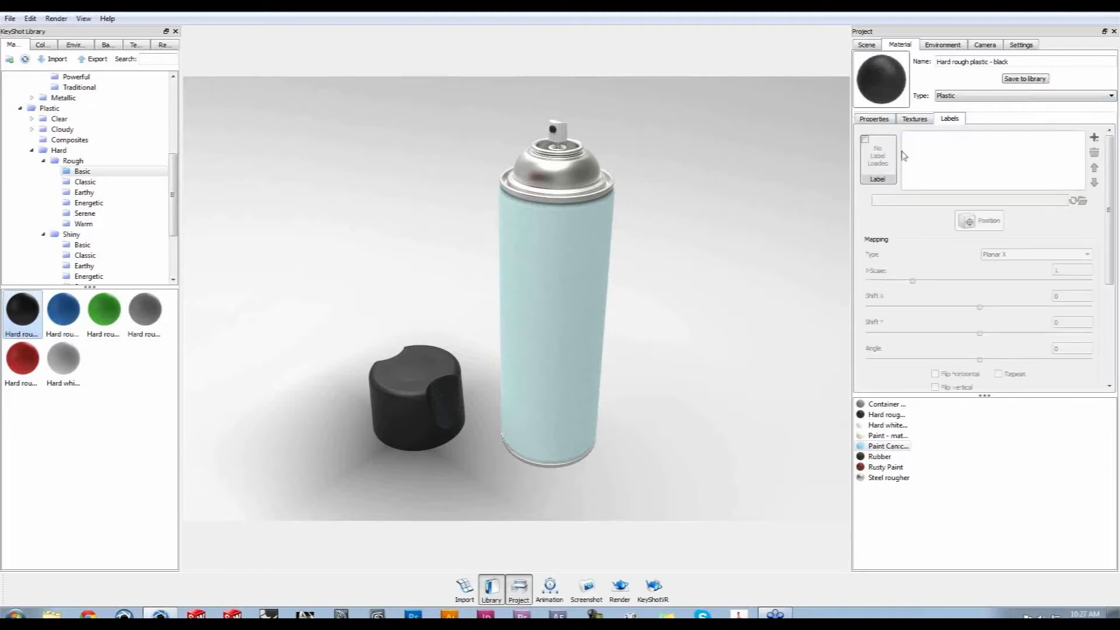
{"action": "double_click", "coordinate": [576, 257]}
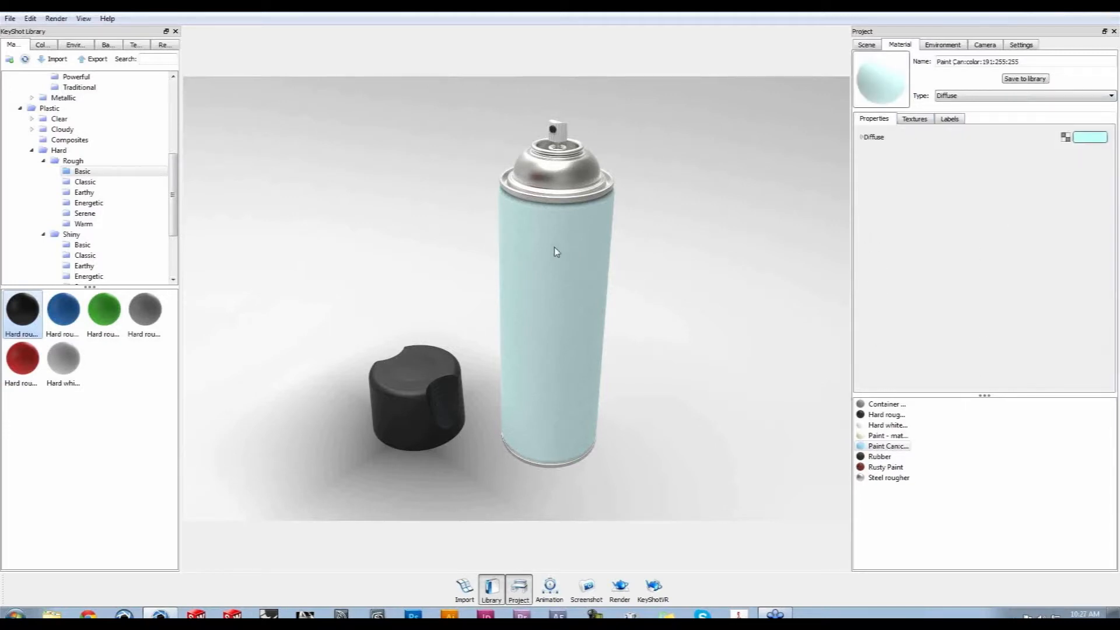
{"action": "left_click", "coordinate": [950, 120]}
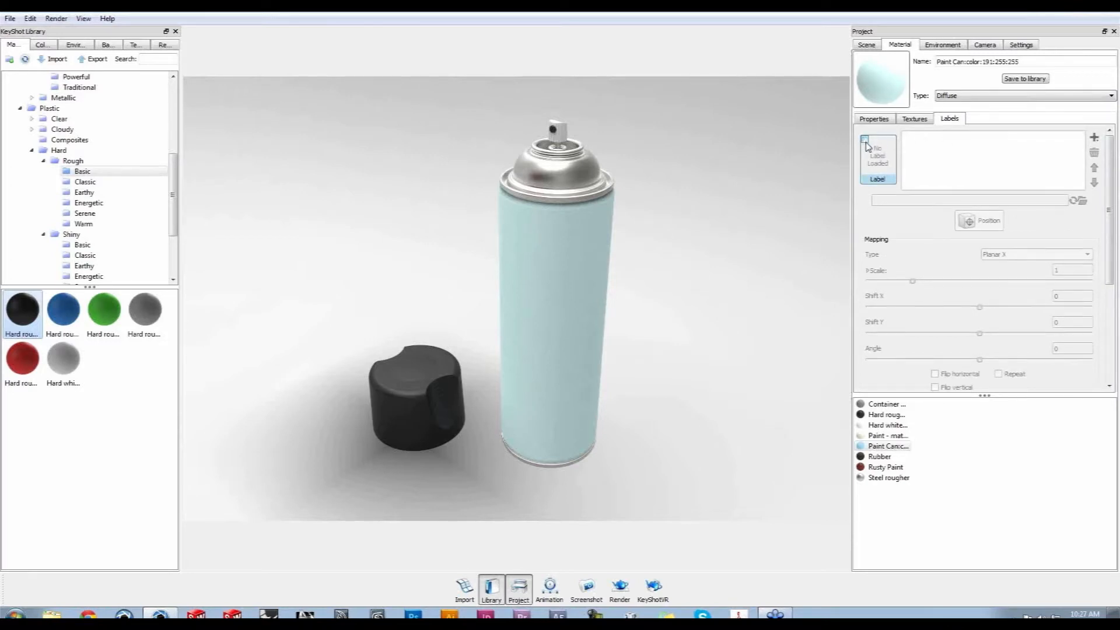
{"action": "left_click", "coordinate": [1093, 138]}
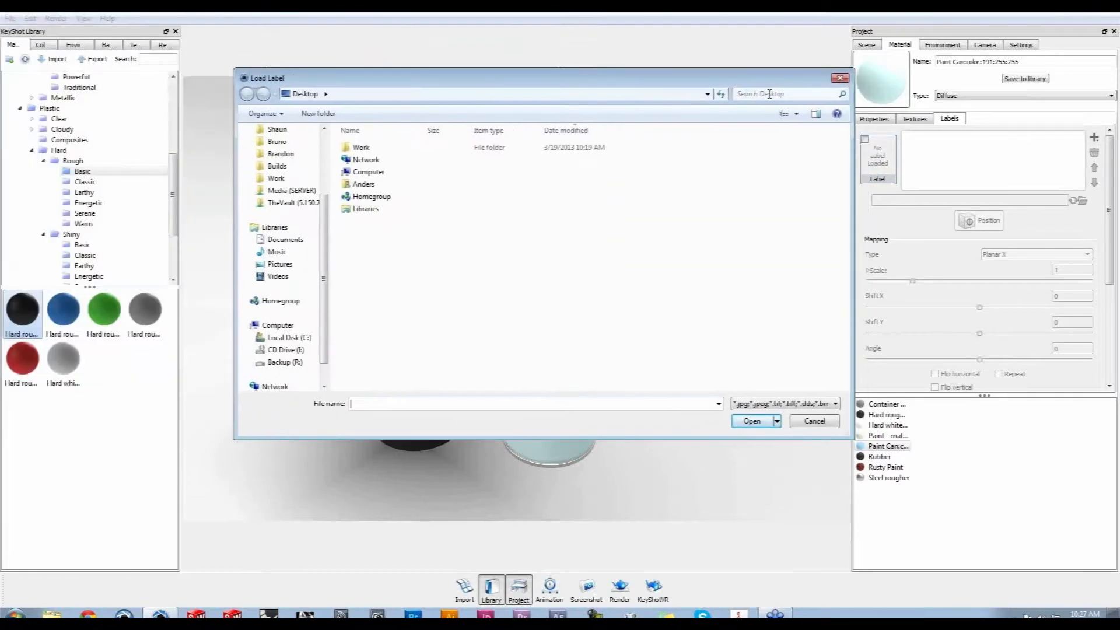
{"action": "double_click", "coordinate": [389, 150]}
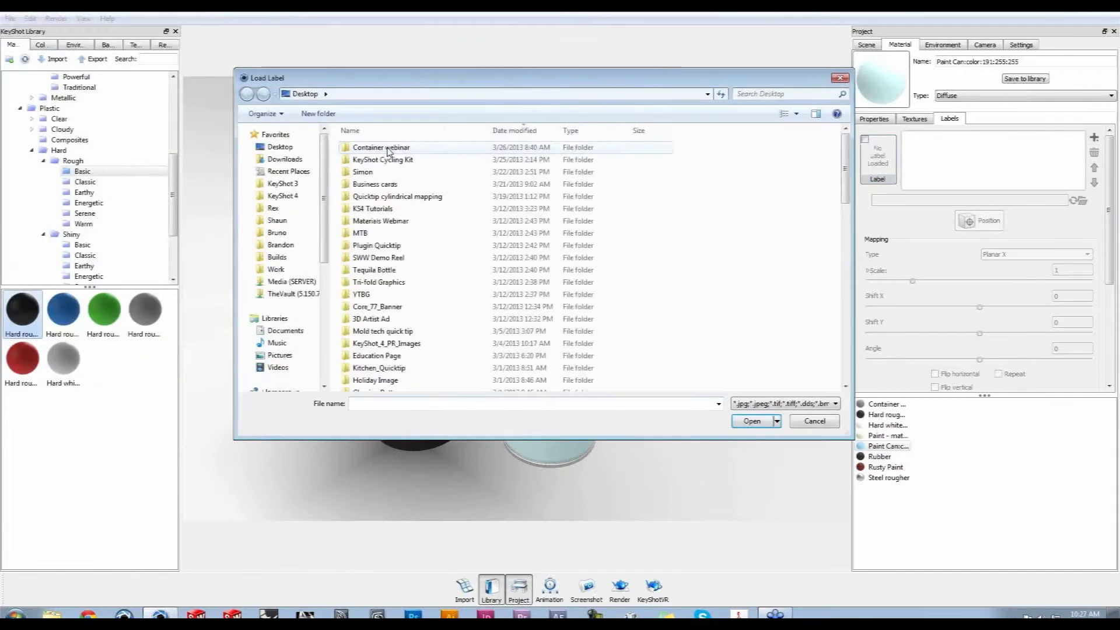
{"action": "double_click", "coordinate": [389, 150]}
{"action": "double_click", "coordinate": [374, 172]}
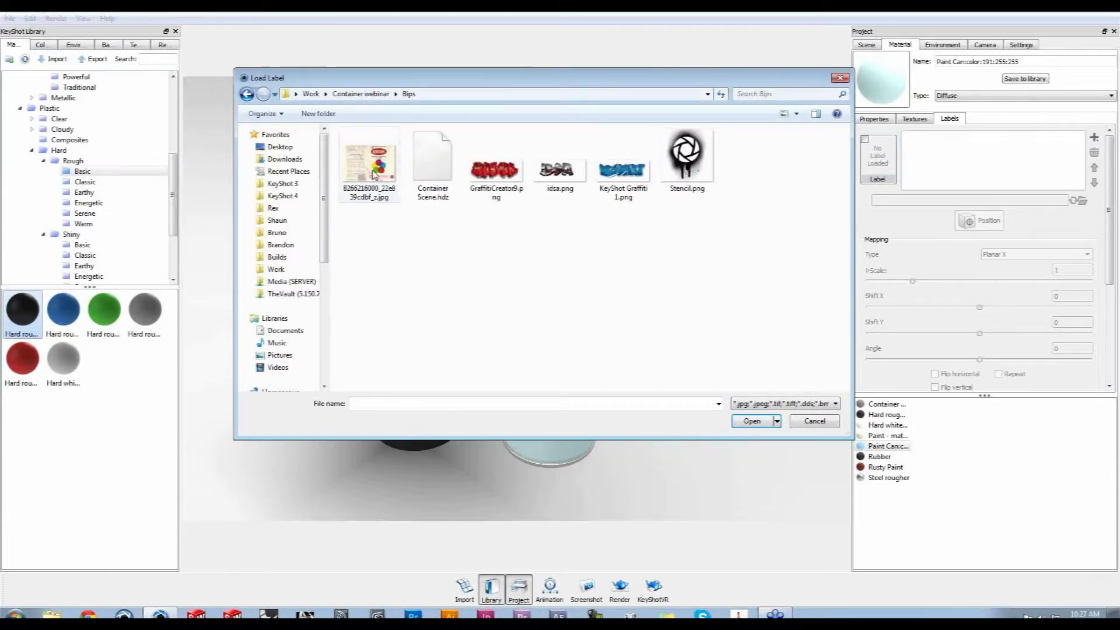
{"action": "left_click", "coordinate": [375, 175]}
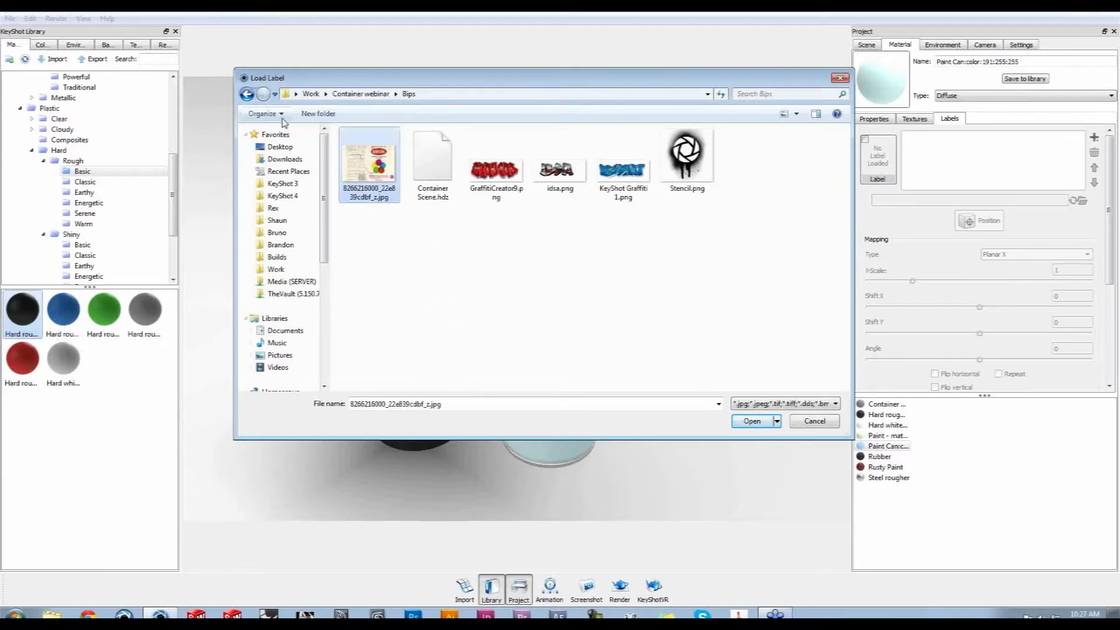
Look over the Container webinar project folders and the KeyShot 4 resource folder, ending back in the Bips folder
{"action": "left_click", "coordinate": [247, 94]}
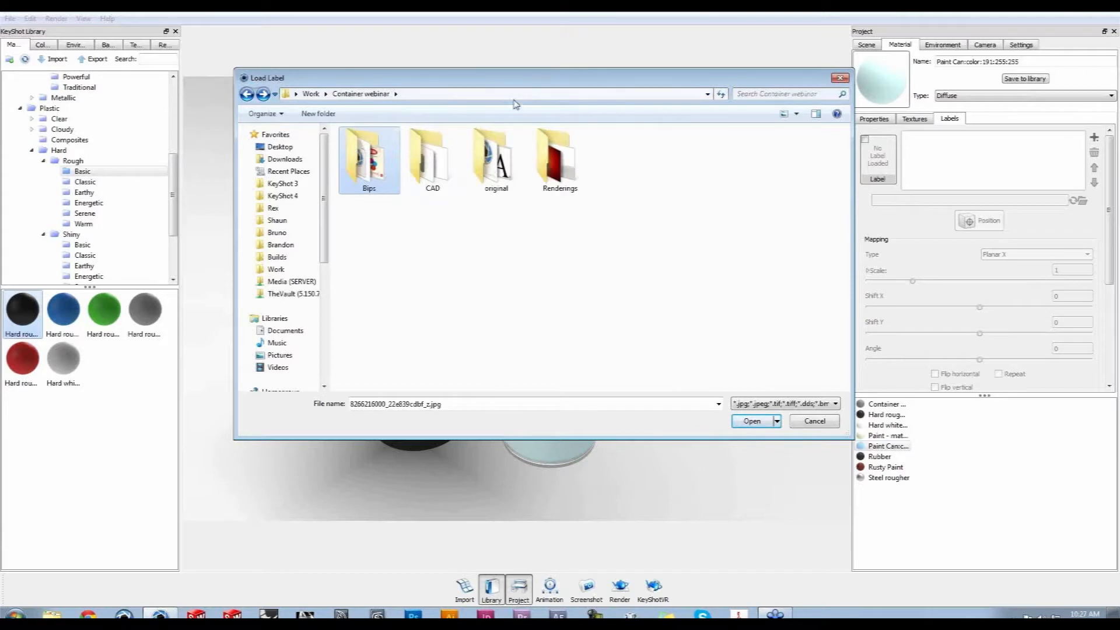
{"action": "left_click_drag", "start_coordinate": [532, 78], "coordinate": [503, 120]}
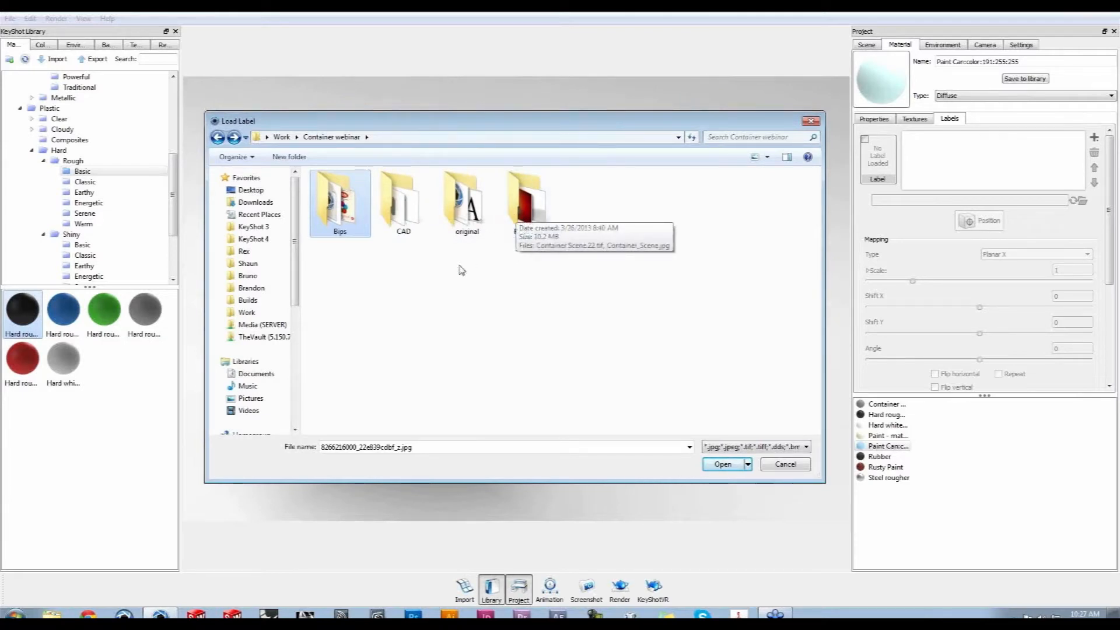
{"action": "double_click", "coordinate": [336, 204]}
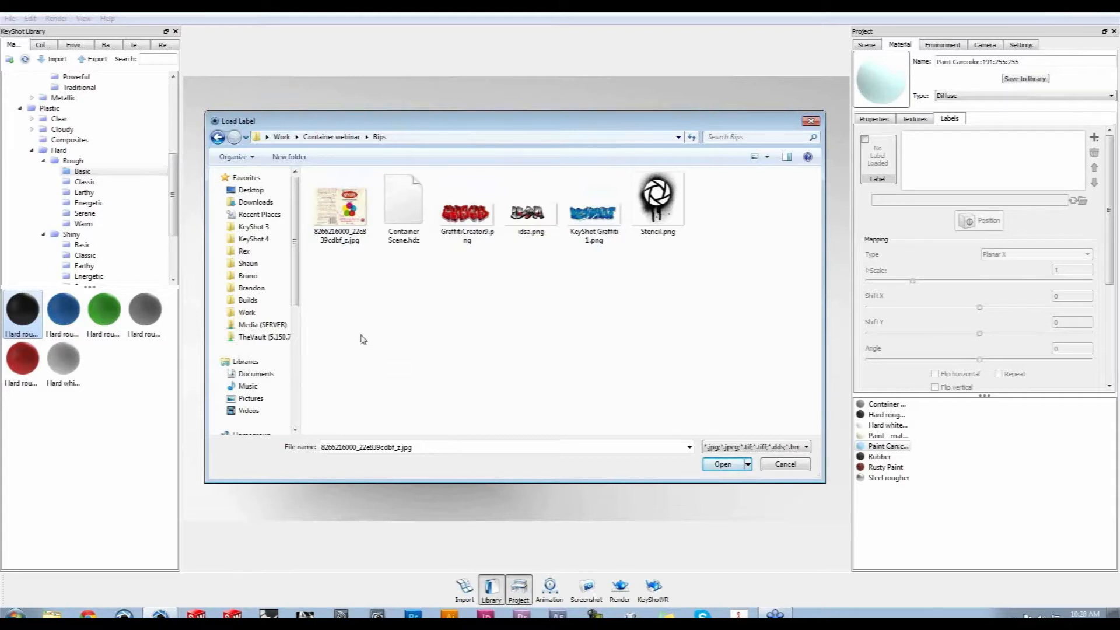
{"action": "left_click", "coordinate": [257, 239]}
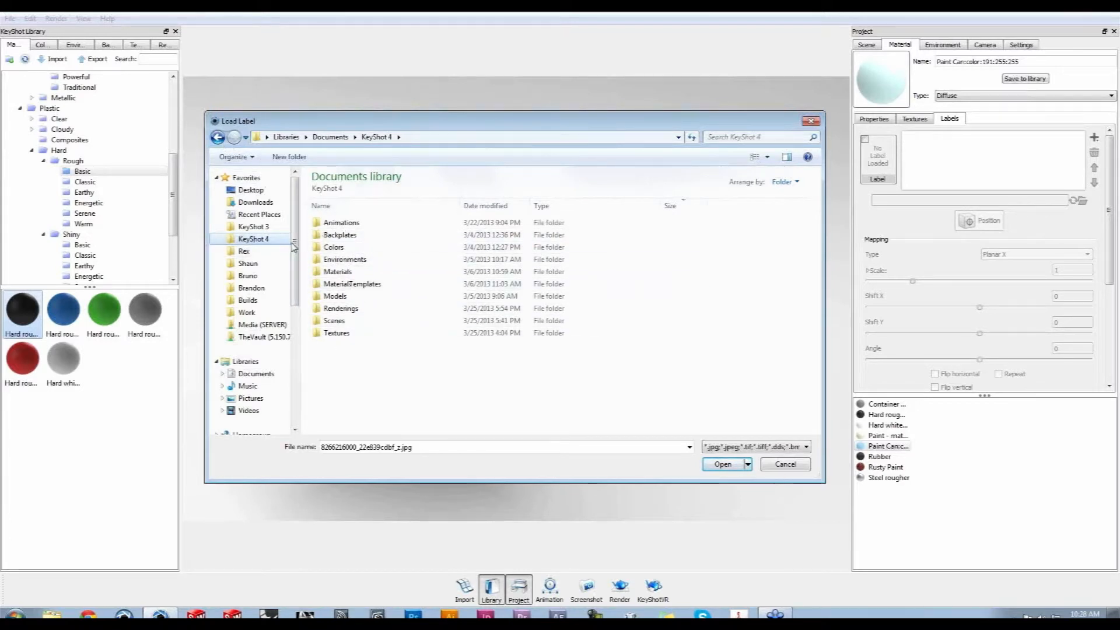
{"action": "left_click", "coordinate": [217, 137]}
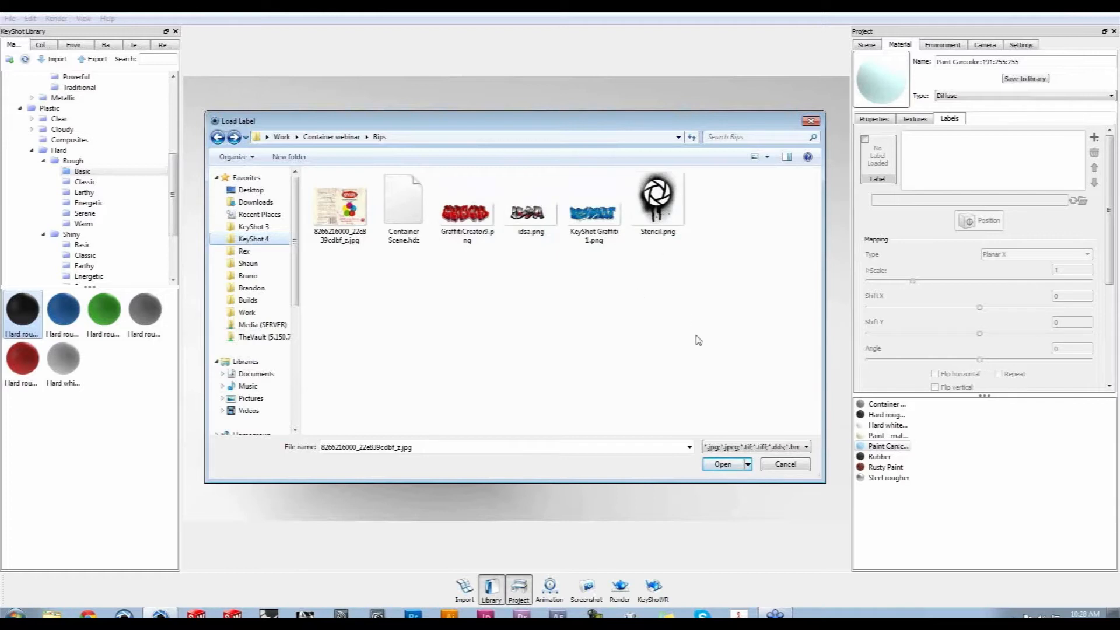
{"action": "left_click", "coordinate": [319, 205]}
{"action": "left_click", "coordinate": [716, 466]}
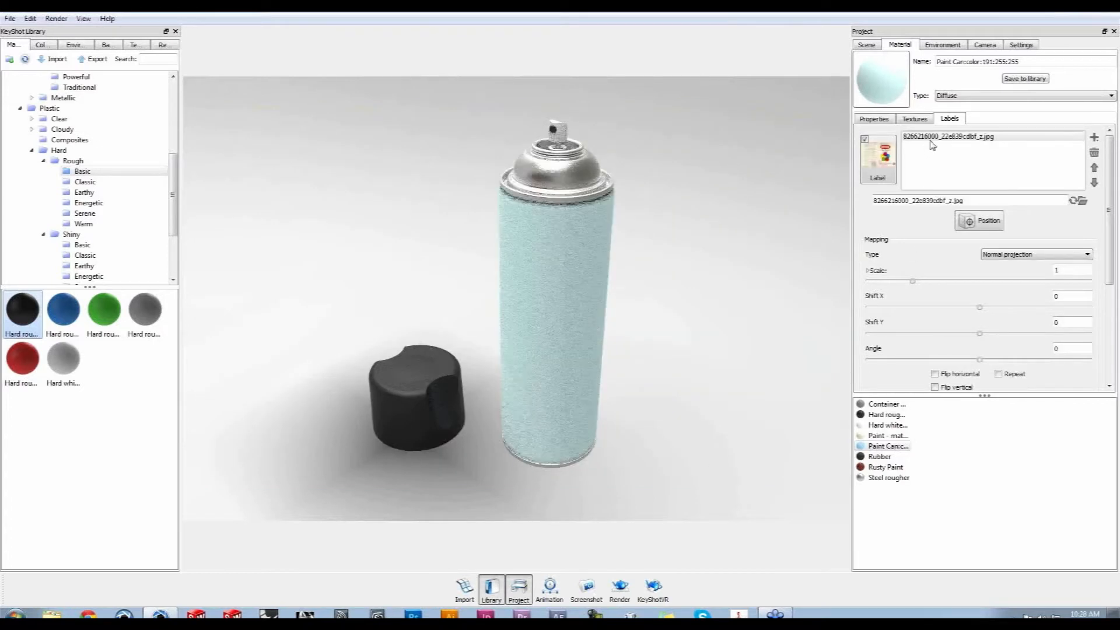
{"action": "left_click_drag", "start_coordinate": [738, 325], "coordinate": [737, 319]}
{"action": "middle_click_drag", "start_coordinate": [731, 308], "coordinate": [710, 255]}
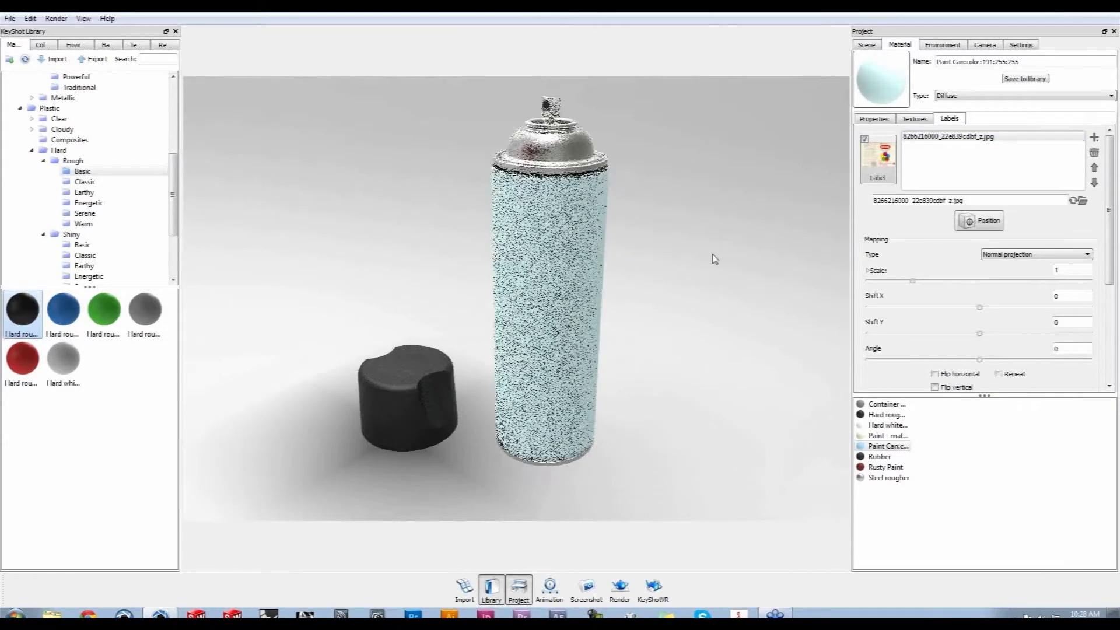
Set the mapping type of the paint can label to Cylindrical and turn the can so the artwork faces the view
{"action": "left_click", "coordinate": [979, 141]}
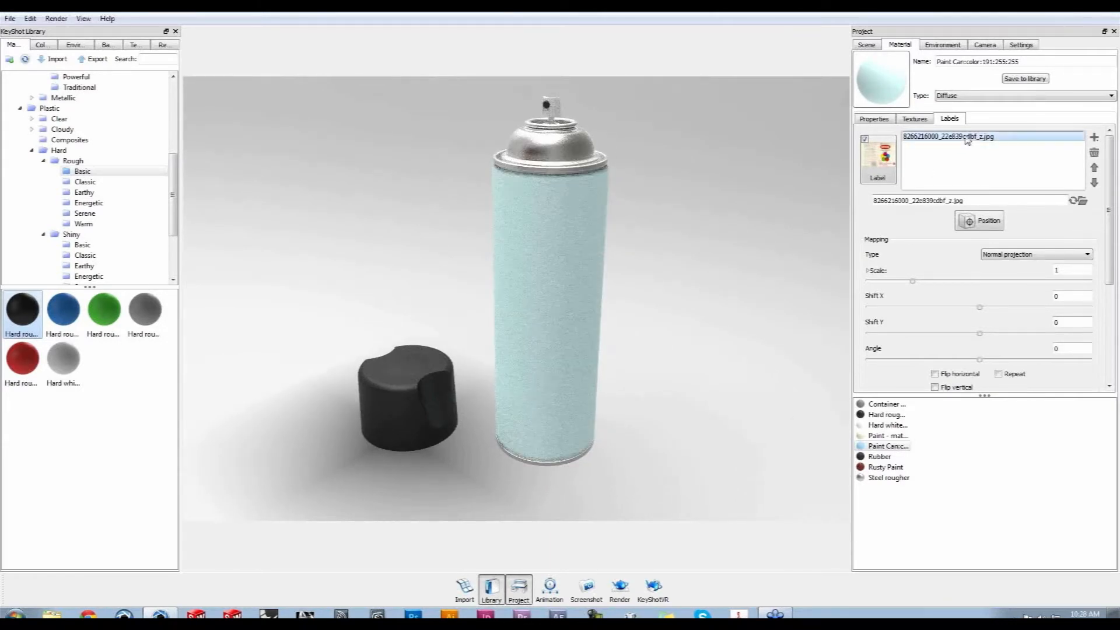
{"action": "left_click", "coordinate": [999, 257]}
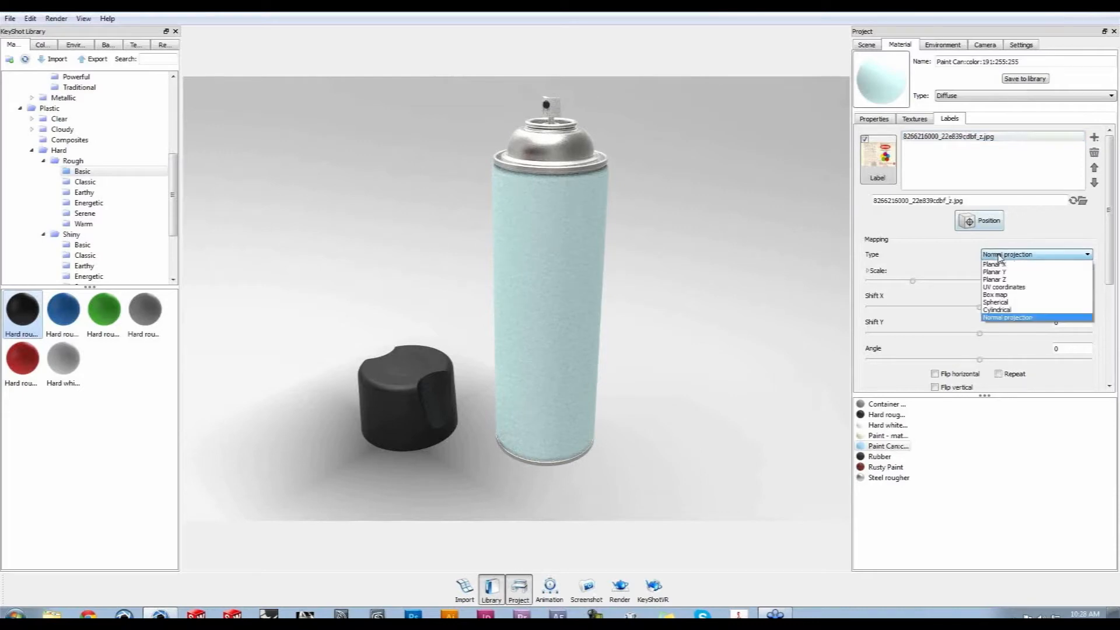
{"action": "left_click", "coordinate": [1006, 310]}
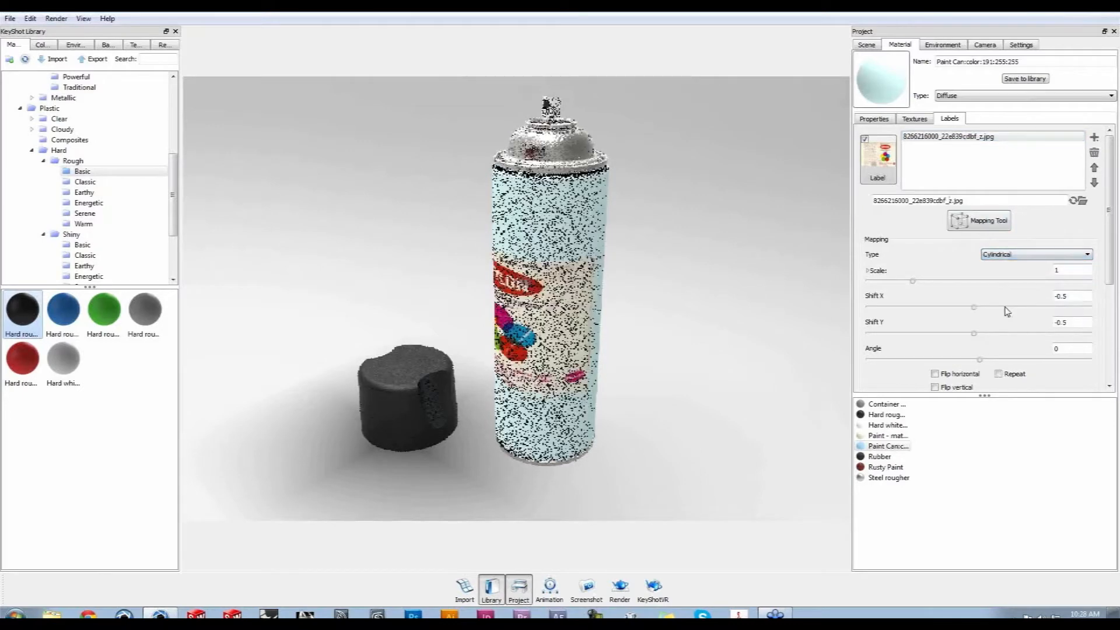
{"action": "scroll", "coordinate": [824, 313], "scroll_direction": "up", "scroll_amount": 2}
{"action": "left_click_drag", "start_coordinate": [824, 313], "coordinate": [775, 355]}
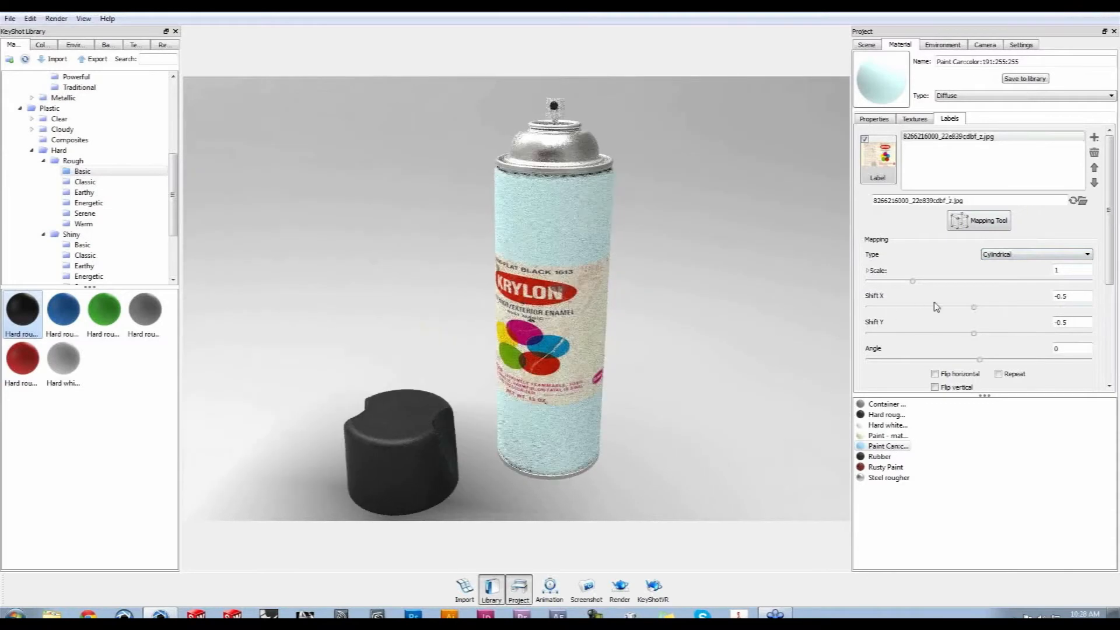
Stretch the can label vertically by setting only its Y scale to about 1.713
{"action": "left_click", "coordinate": [868, 271]}
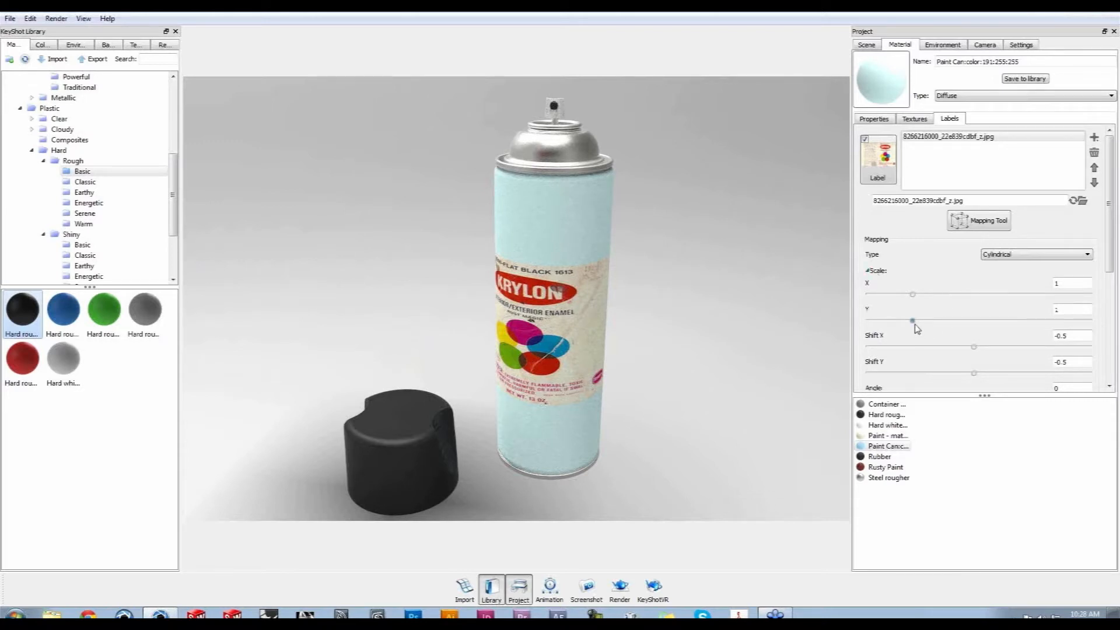
{"action": "left_click_drag", "start_coordinate": [913, 322], "coordinate": [948, 321]}
{"action": "left_click_drag", "start_coordinate": [638, 411], "coordinate": [697, 384]}
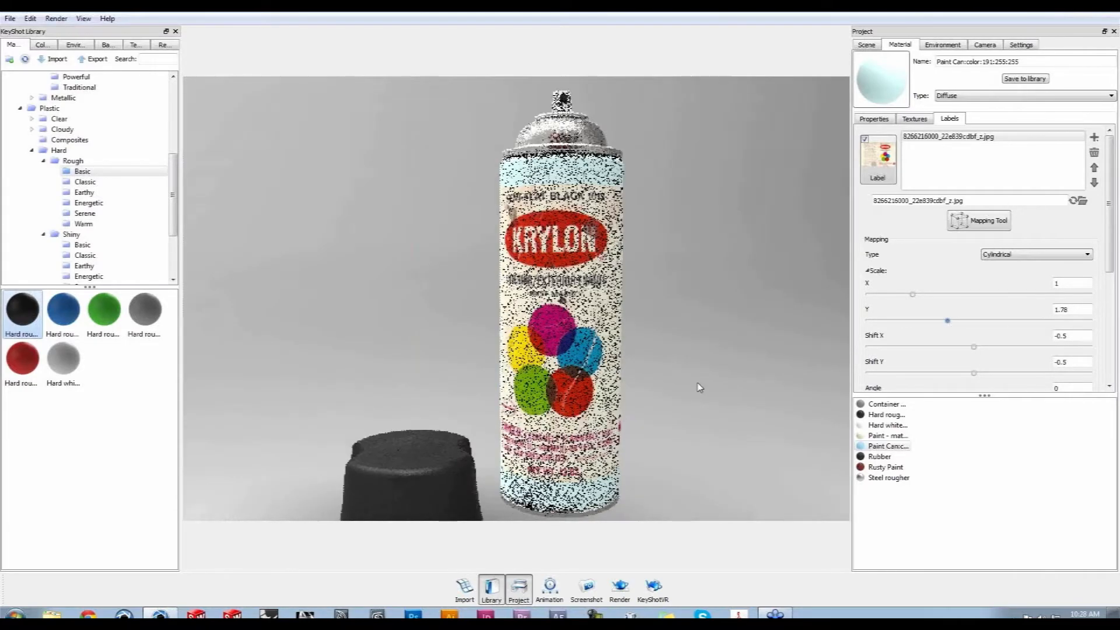
{"action": "scroll", "coordinate": [670, 399], "scroll_direction": "up", "scroll_amount": 2}
{"action": "middle_click_drag", "start_coordinate": [679, 375], "coordinate": [667, 329]}
{"action": "left_click_drag", "start_coordinate": [667, 329], "coordinate": [631, 355]}
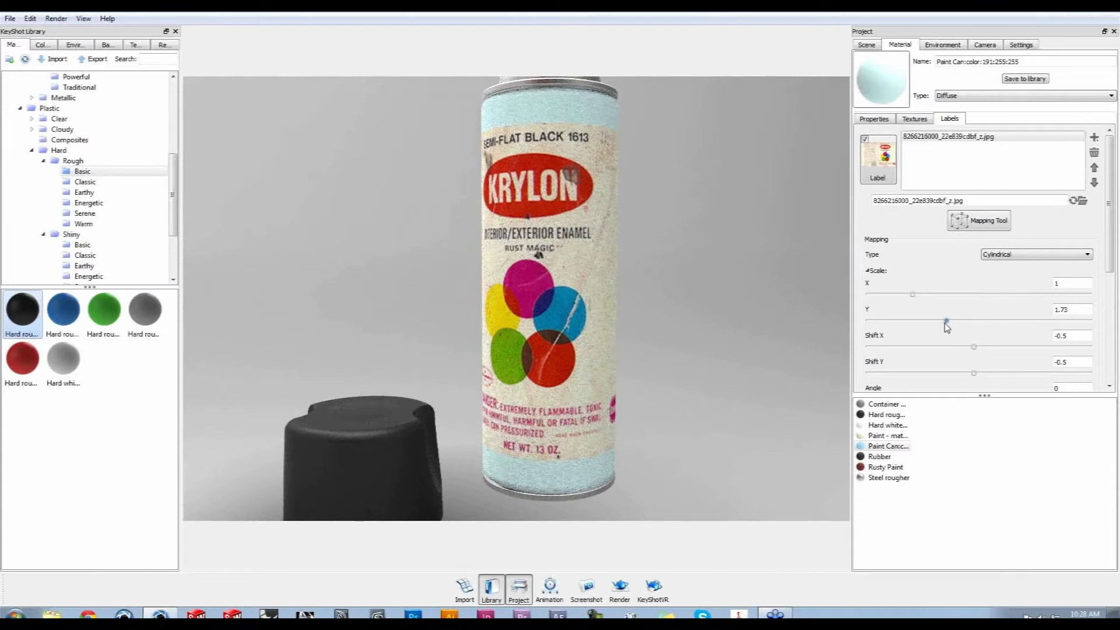
{"action": "left_click_drag", "start_coordinate": [945, 322], "coordinate": [944, 322]}
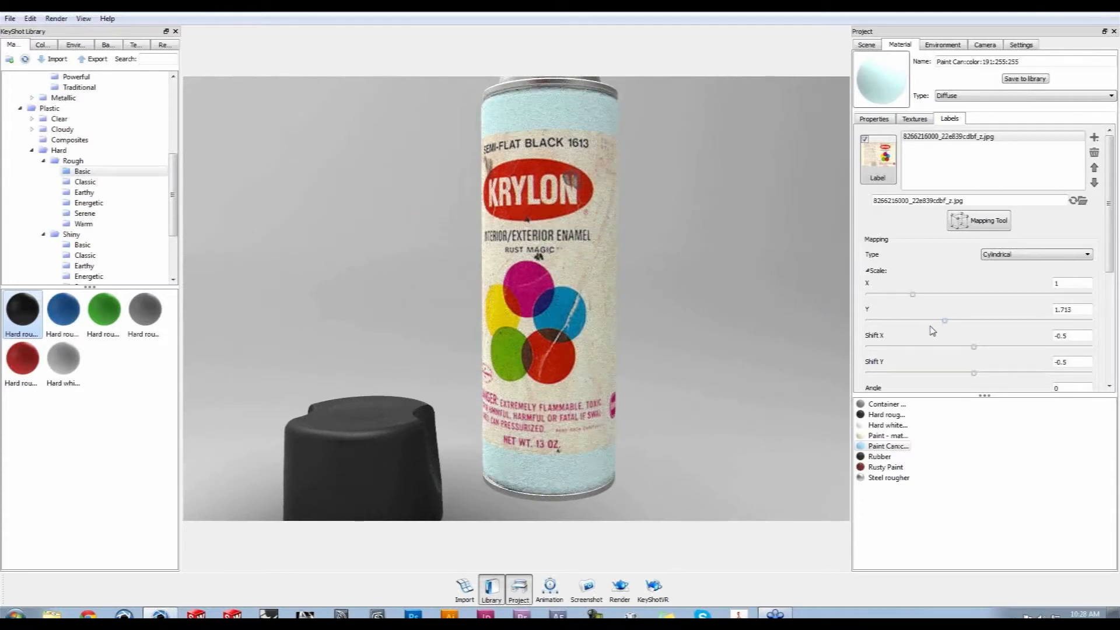
Scale the can label up proportionally to about 1.265 and make it repeat around the can
{"action": "left_click", "coordinate": [867, 273]}
{"action": "left_click_drag", "start_coordinate": [915, 286], "coordinate": [927, 286]}
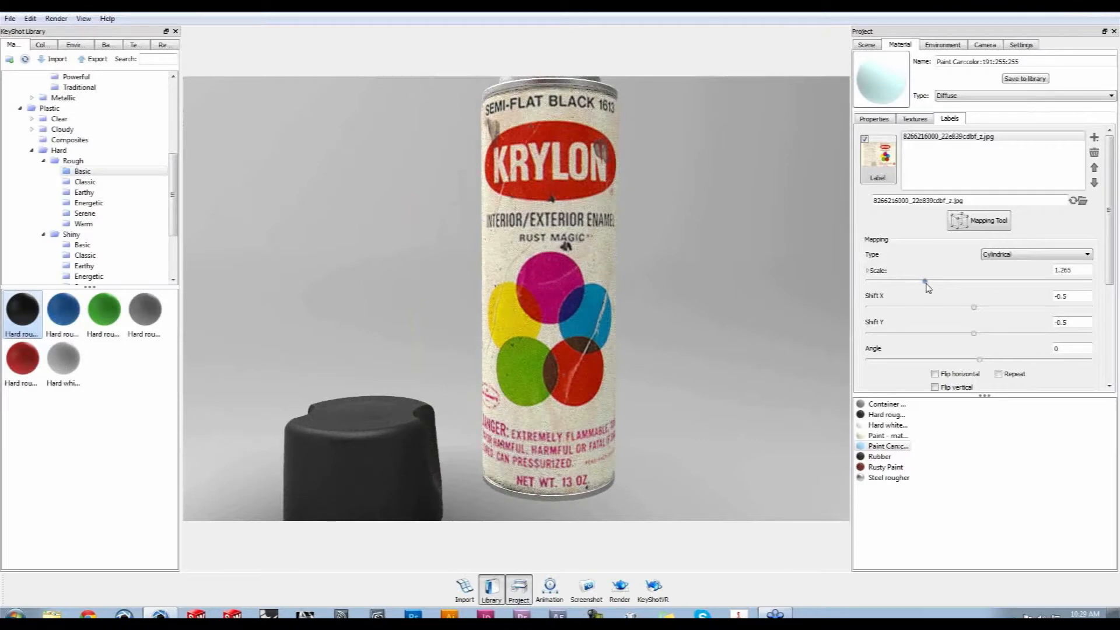
{"action": "left_click_drag", "start_coordinate": [750, 354], "coordinate": [366, 356]}
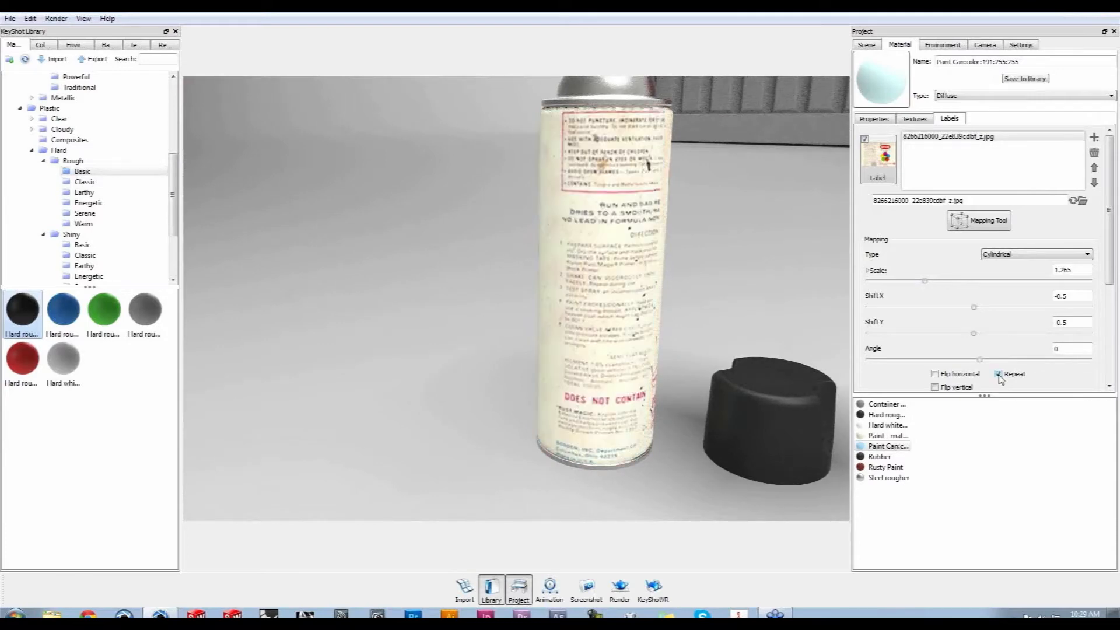
{"action": "left_click_drag", "start_coordinate": [728, 270], "coordinate": [592, 344]}
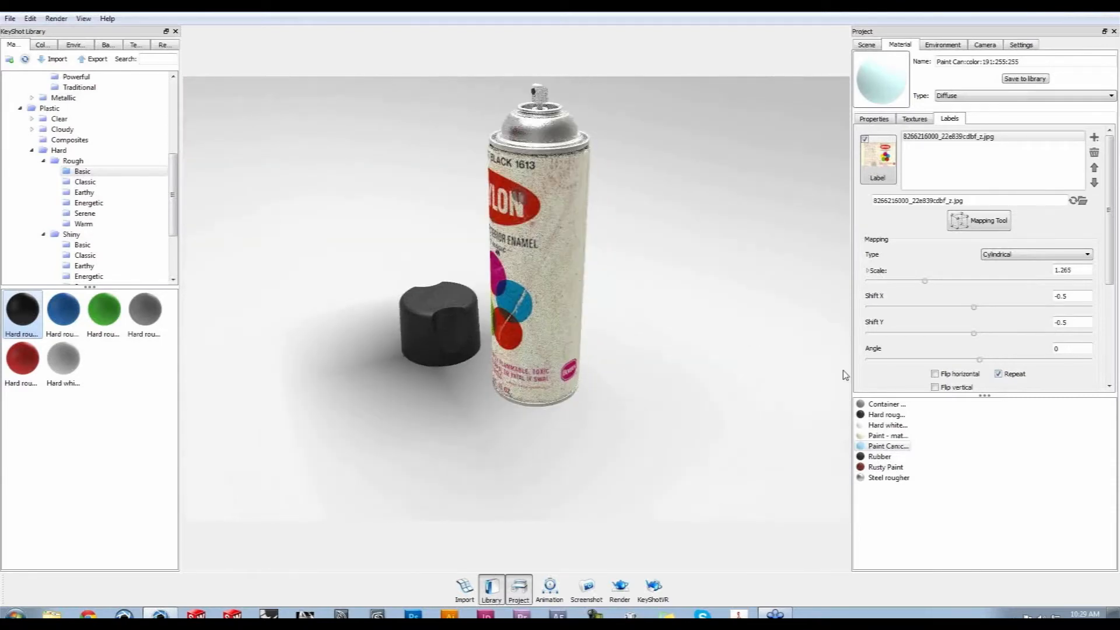
{"action": "middle_click_drag", "start_coordinate": [845, 375], "coordinate": [978, 430]}
{"action": "left_click_drag", "start_coordinate": [637, 403], "coordinate": [843, 414]}
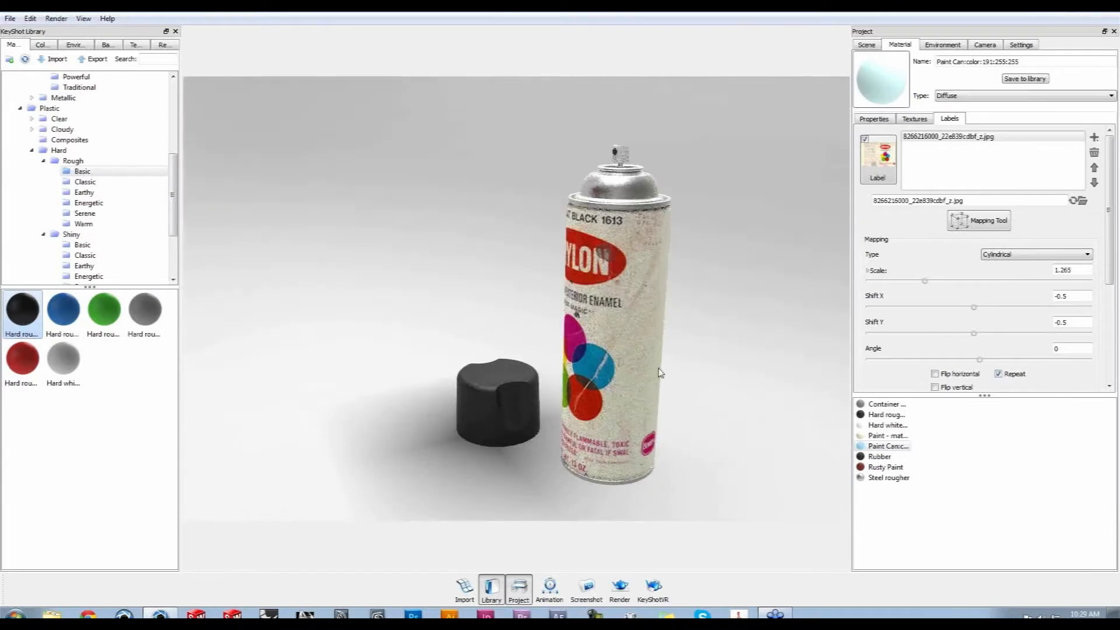
{"action": "left_click_drag", "start_coordinate": [723, 357], "coordinate": [676, 290]}
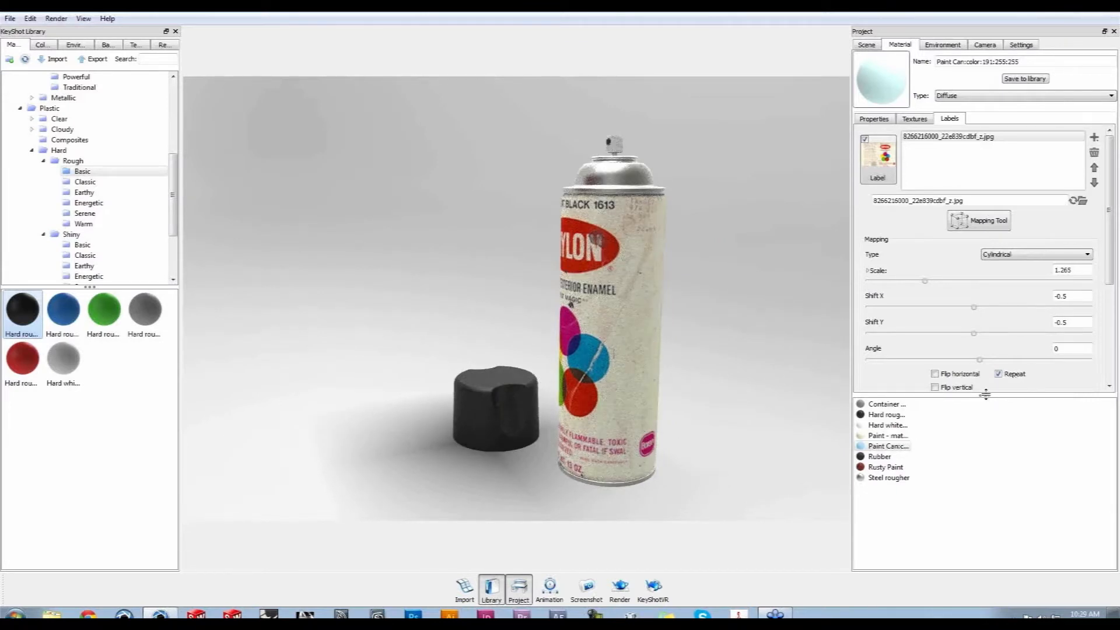
Set the specular color of the can label to white in its label properties
{"action": "left_click_drag", "start_coordinate": [985, 394], "coordinate": [985, 454]}
{"action": "left_click_drag", "start_coordinate": [1110, 244], "coordinate": [1110, 321]}
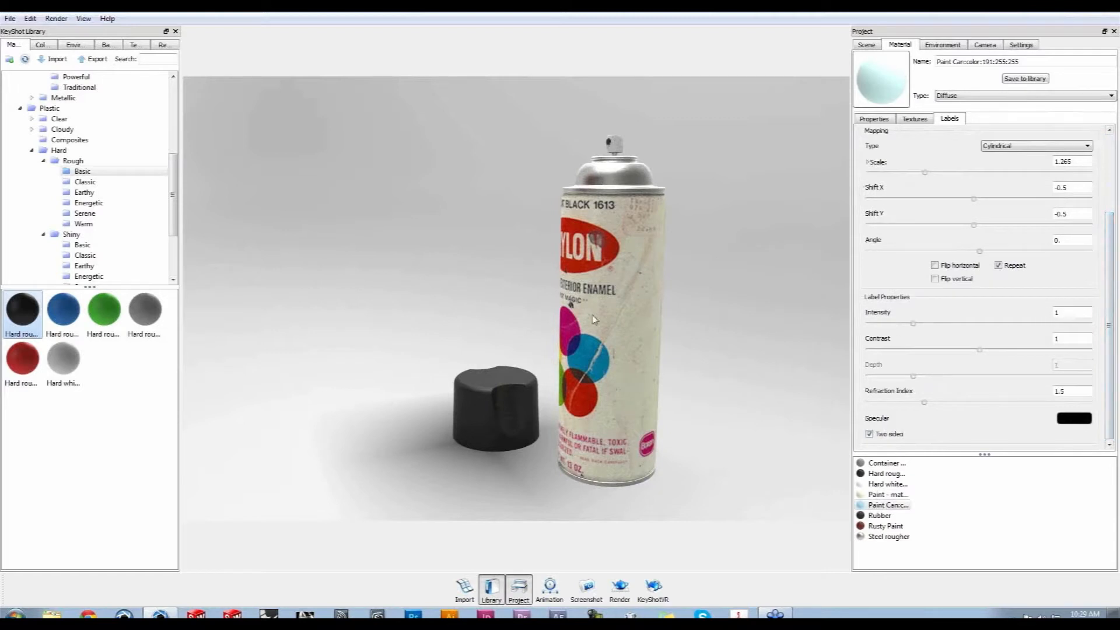
{"action": "left_click", "coordinate": [1079, 419]}
{"action": "left_click_drag", "start_coordinate": [512, 190], "coordinate": [408, 116]}
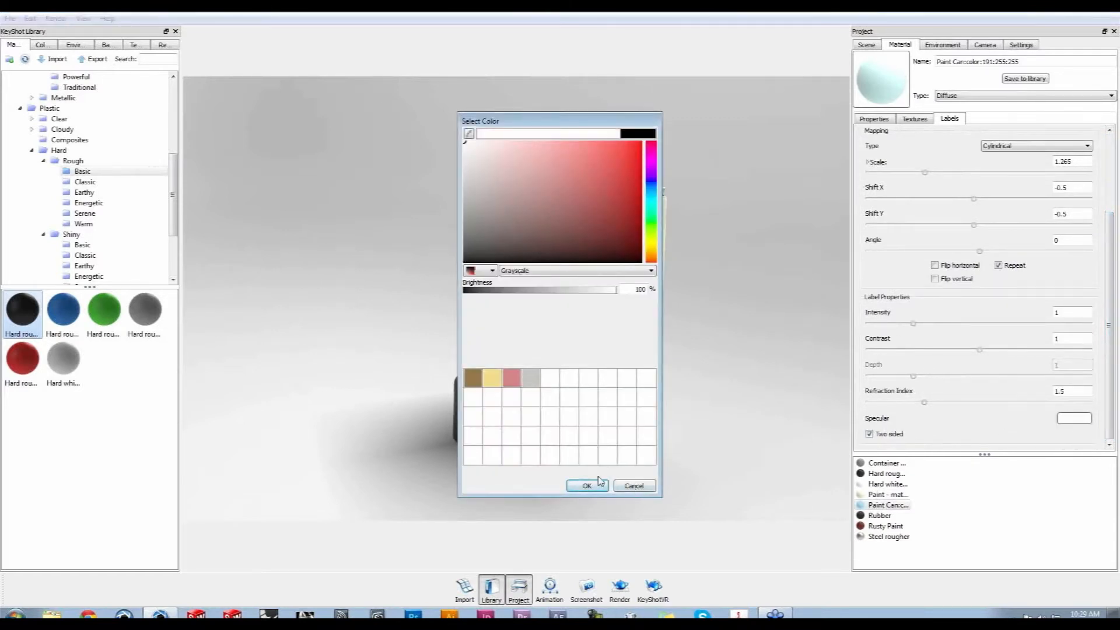
{"action": "left_click_drag", "start_coordinate": [581, 119], "coordinate": [382, 107]}
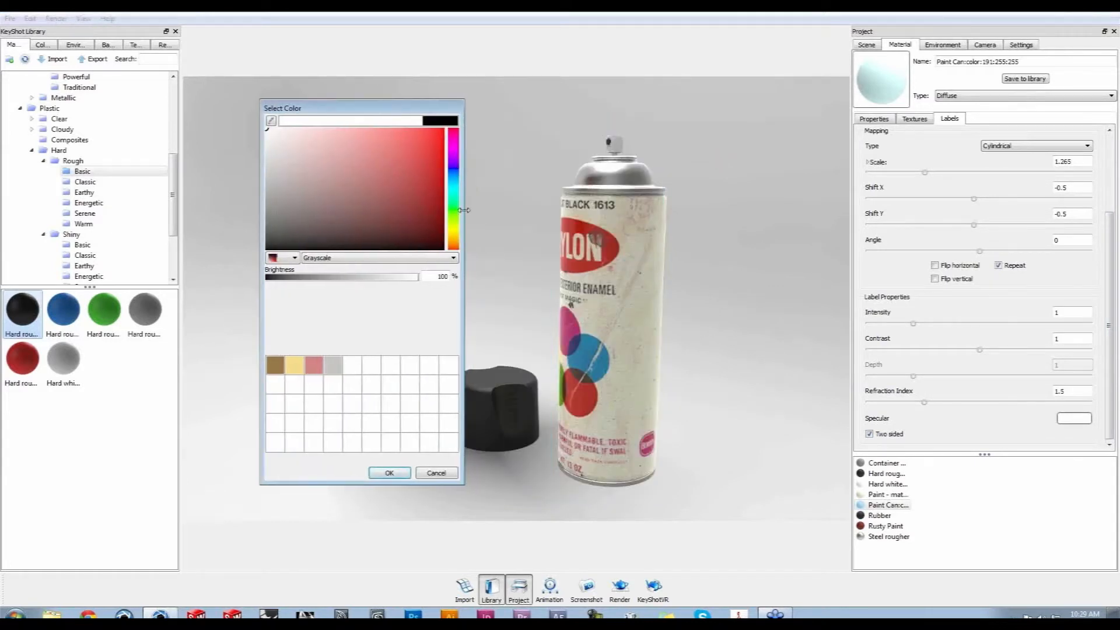
{"action": "left_click_drag", "start_coordinate": [291, 213], "coordinate": [234, 284]}
{"action": "left_click_drag", "start_coordinate": [290, 133], "coordinate": [187, 93]}
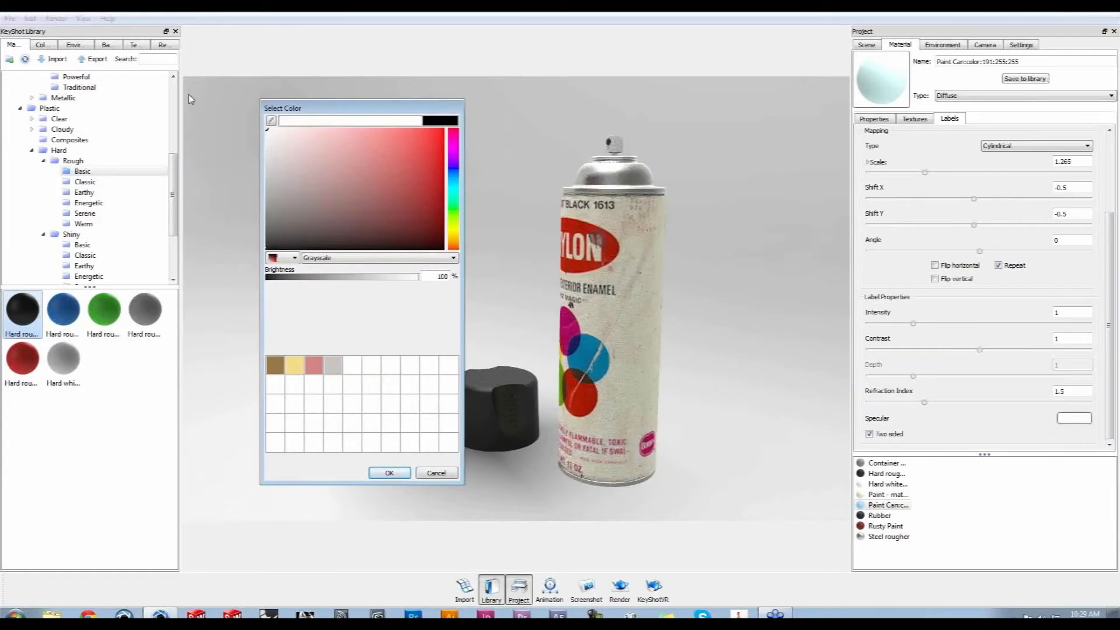
{"action": "left_click", "coordinate": [381, 472]}
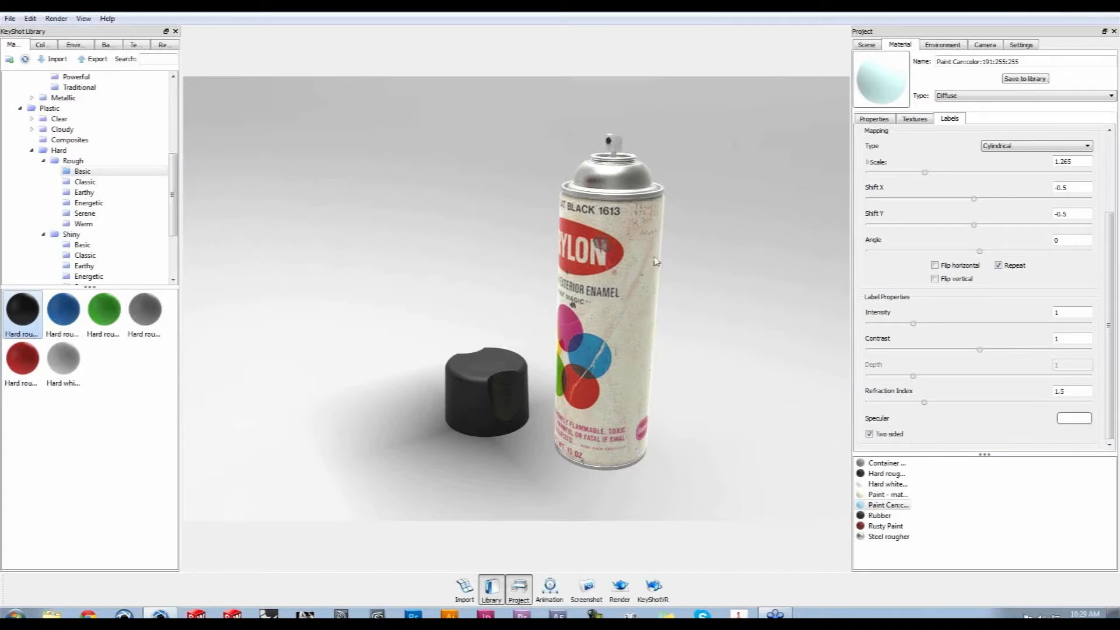
Frame the whole scene so the container, barrel and paint can are all in view
{"action": "scroll", "coordinate": [732, 340], "scroll_direction": "down", "scroll_amount": 10}
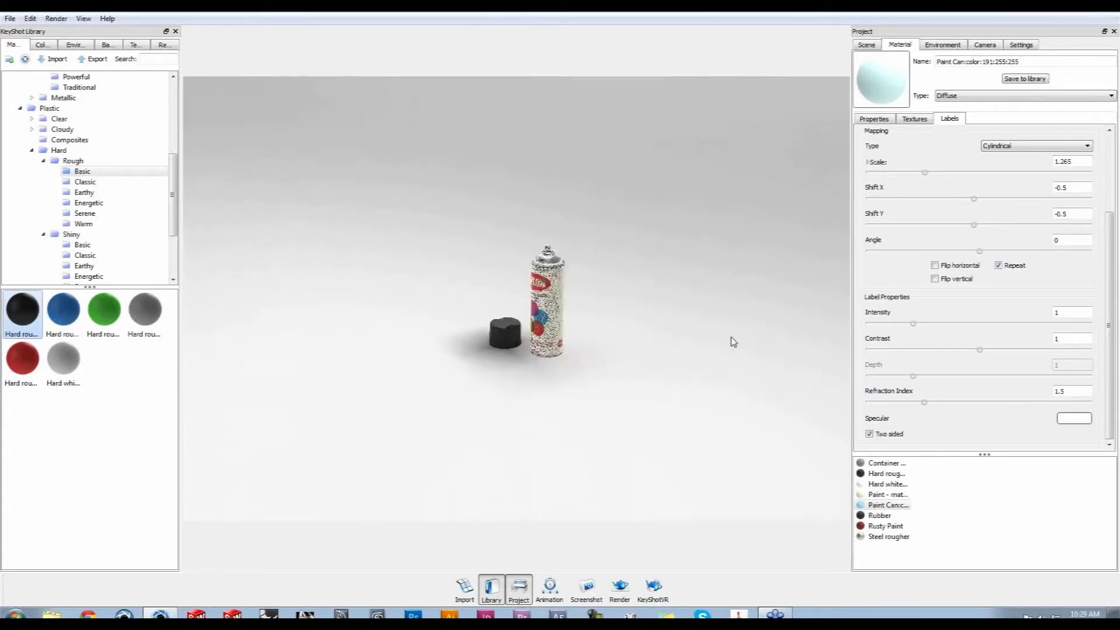
{"action": "scroll", "coordinate": [684, 347], "scroll_direction": "down", "scroll_amount": 1}
{"action": "middle_click_drag", "start_coordinate": [425, 208], "coordinate": [1060, 263]}
{"action": "scroll", "coordinate": [724, 387], "scroll_direction": "down", "scroll_amount": 2}
{"action": "left_click_drag", "start_coordinate": [725, 388], "coordinate": [525, 392]}
{"action": "scroll", "coordinate": [695, 452], "scroll_direction": "up", "scroll_amount": 3}
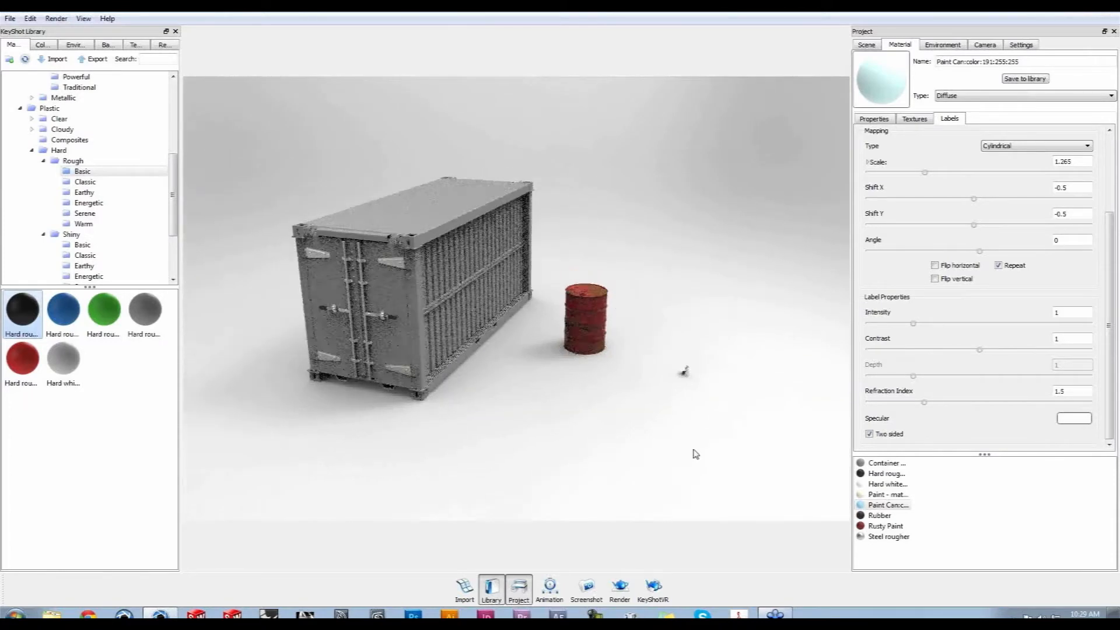
{"action": "middle_click_drag", "start_coordinate": [723, 454], "coordinate": [742, 455]}
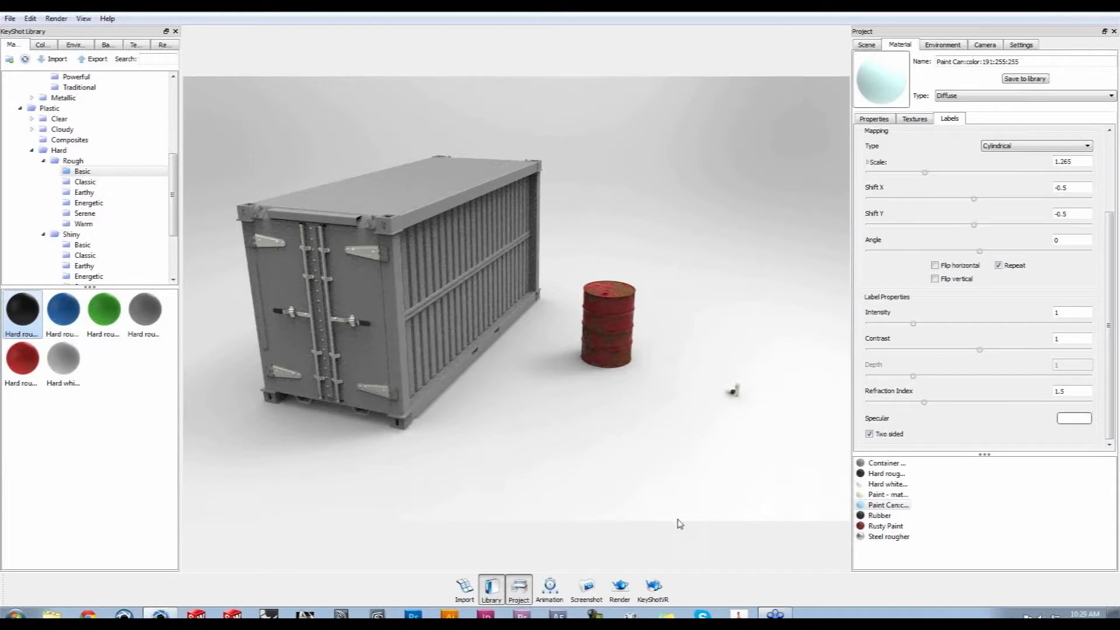
Save the scene as a new BIP file named Webinar in the Work > Container webinar > Bips folder
{"action": "left_click", "coordinate": [10, 19]}
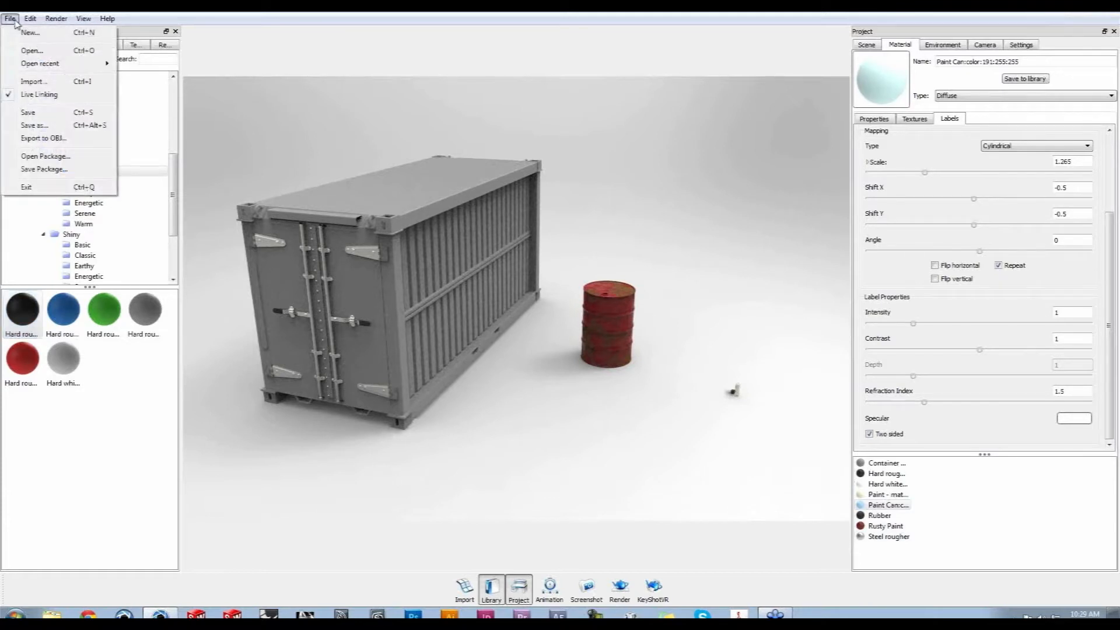
{"action": "left_click", "coordinate": [34, 128]}
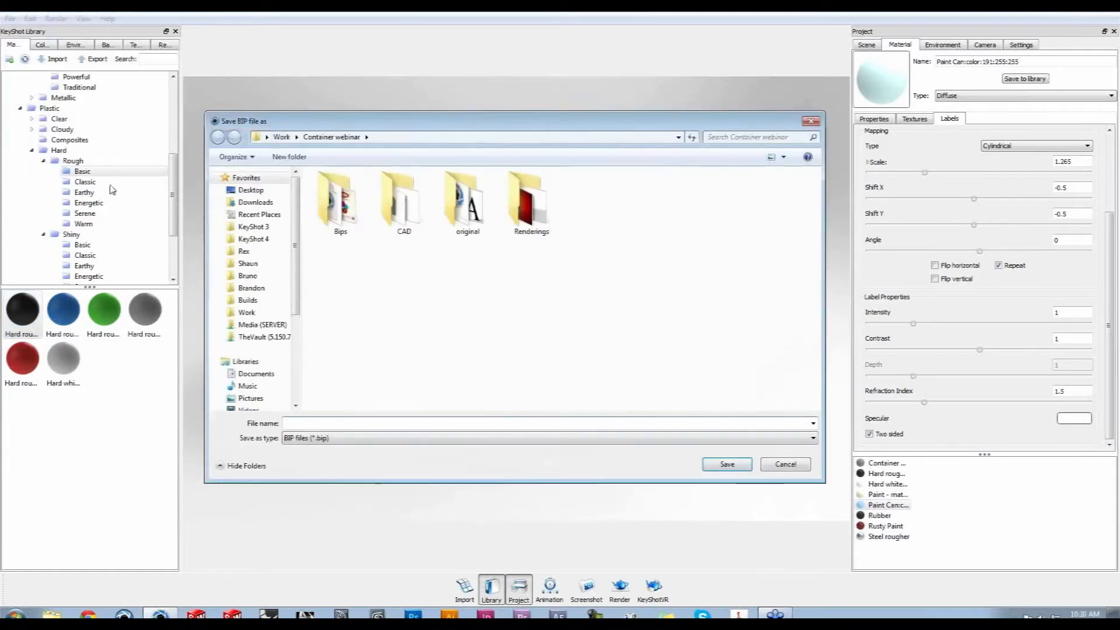
{"action": "double_click", "coordinate": [342, 216]}
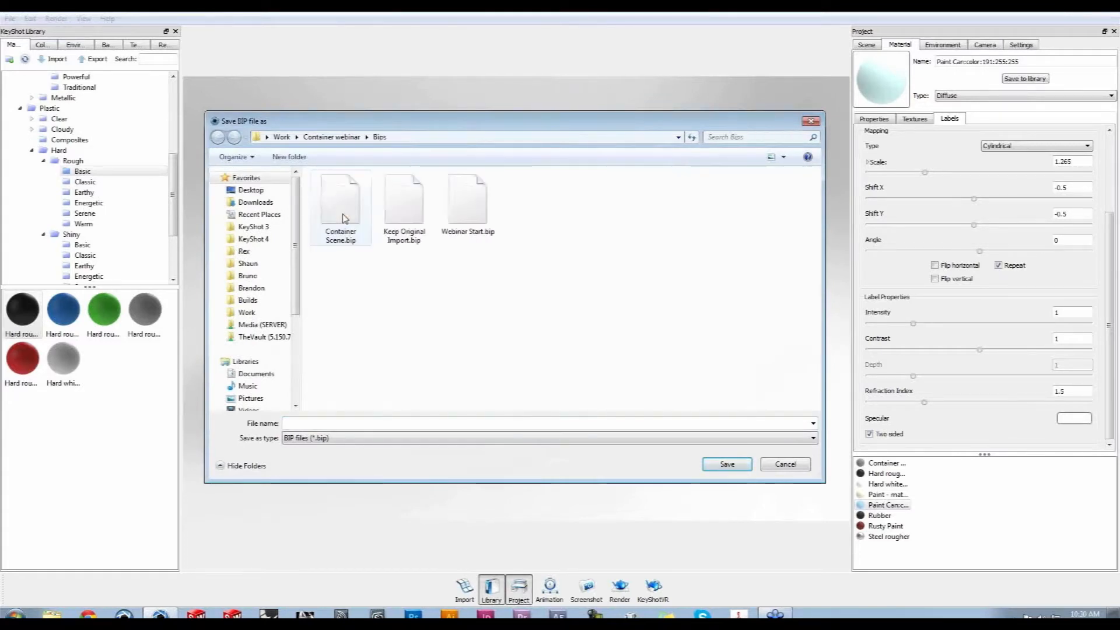
{"action": "left_click", "coordinate": [329, 423]}
{"action": "type", "text": "Web"}
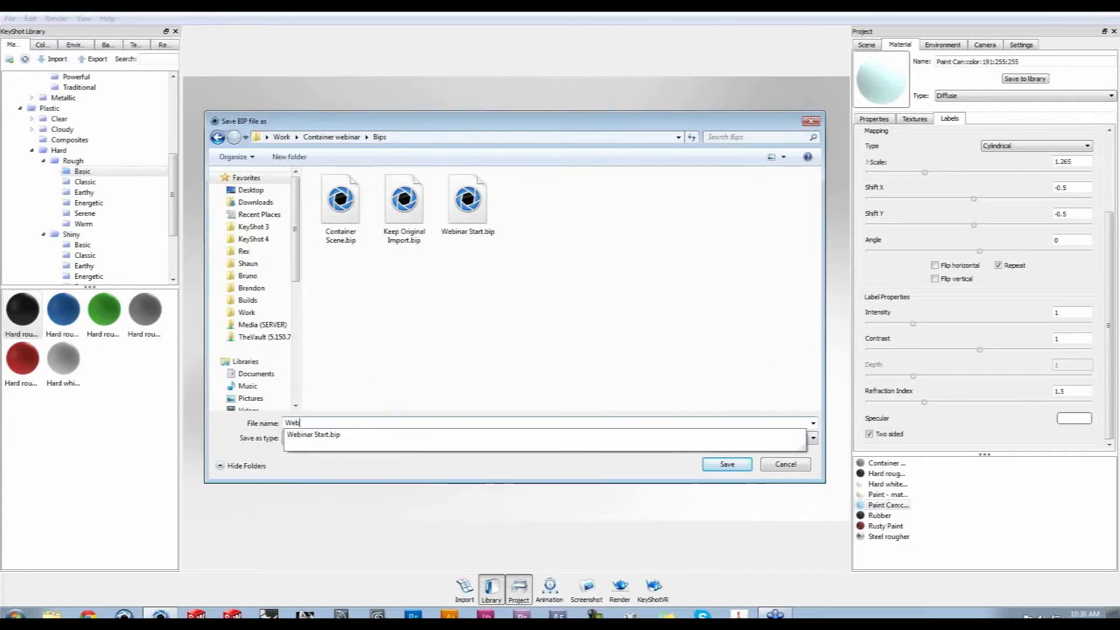
{"action": "type", "text": "inar"}
{"action": "key", "text": "Return"}
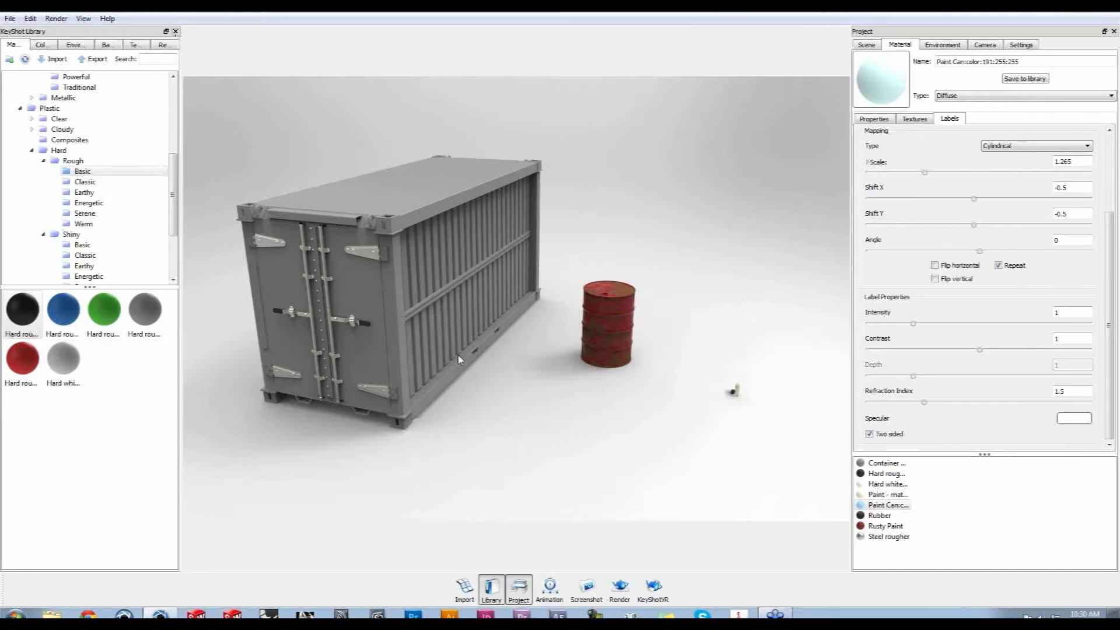
Apply the galvanized texture from the library to the shipping container's exterior as a bump map
{"action": "middle_click_drag", "start_coordinate": [619, 418], "coordinate": [724, 427]}
{"action": "scroll", "coordinate": [522, 422], "scroll_direction": "up", "scroll_amount": 3}
{"action": "scroll", "coordinate": [630, 434], "scroll_direction": "up", "scroll_amount": 2}
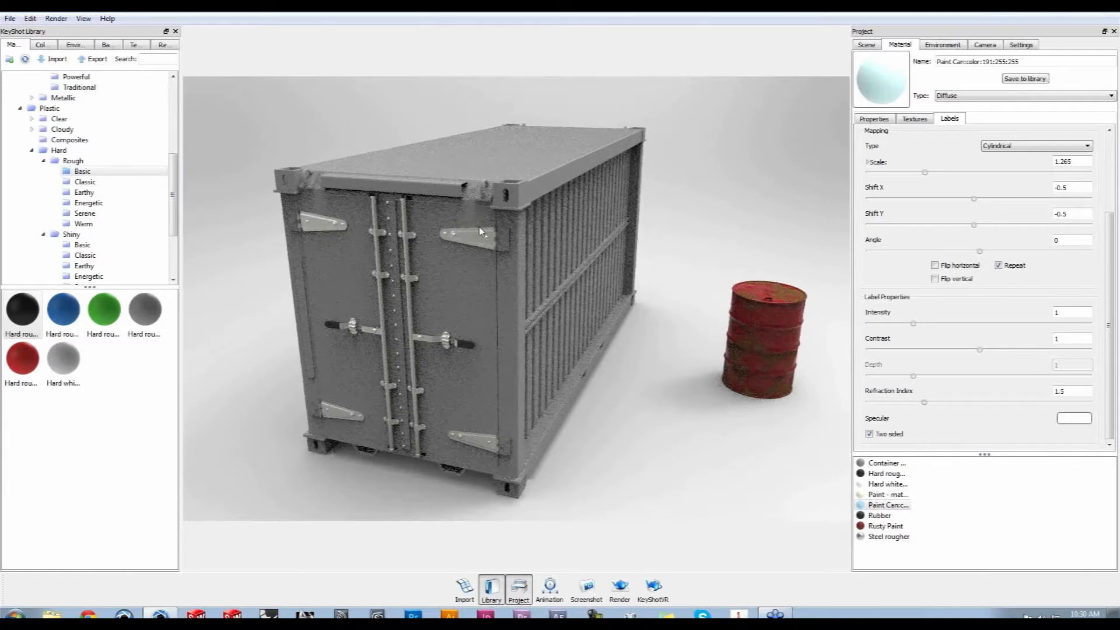
{"action": "left_click_drag", "start_coordinate": [477, 239], "coordinate": [523, 346]}
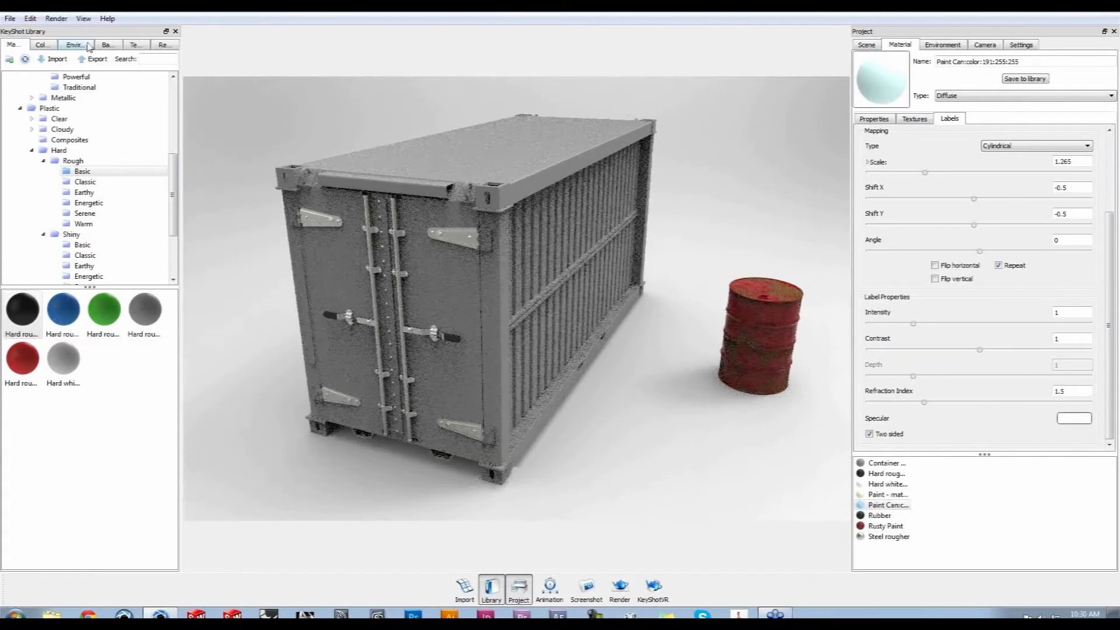
{"action": "left_click", "coordinate": [134, 46]}
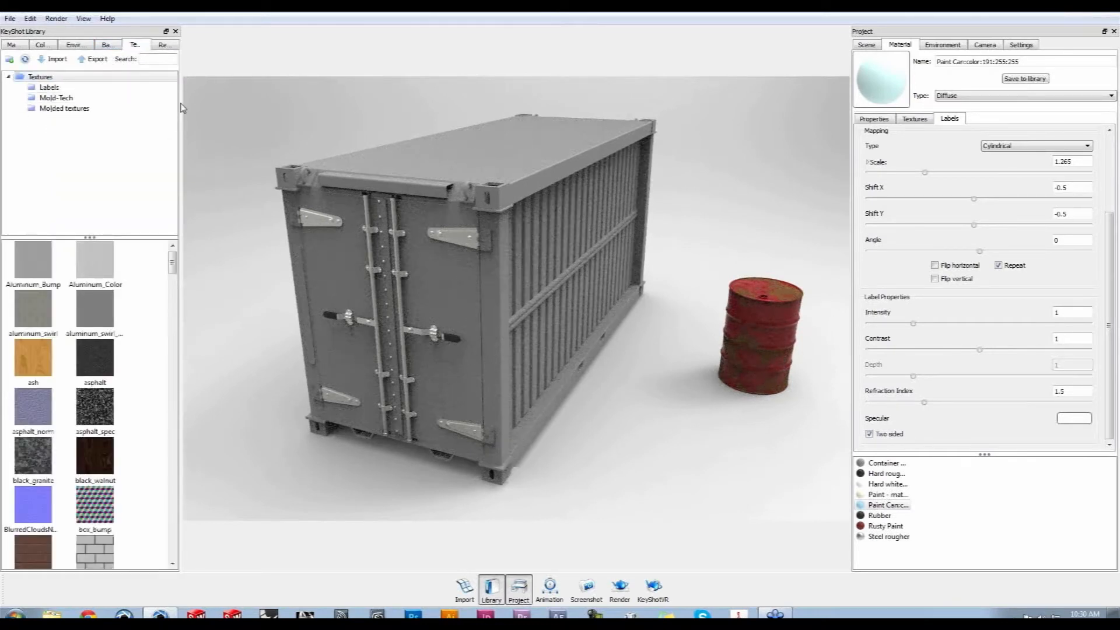
{"action": "left_click_drag", "start_coordinate": [172, 271], "coordinate": [188, 370]}
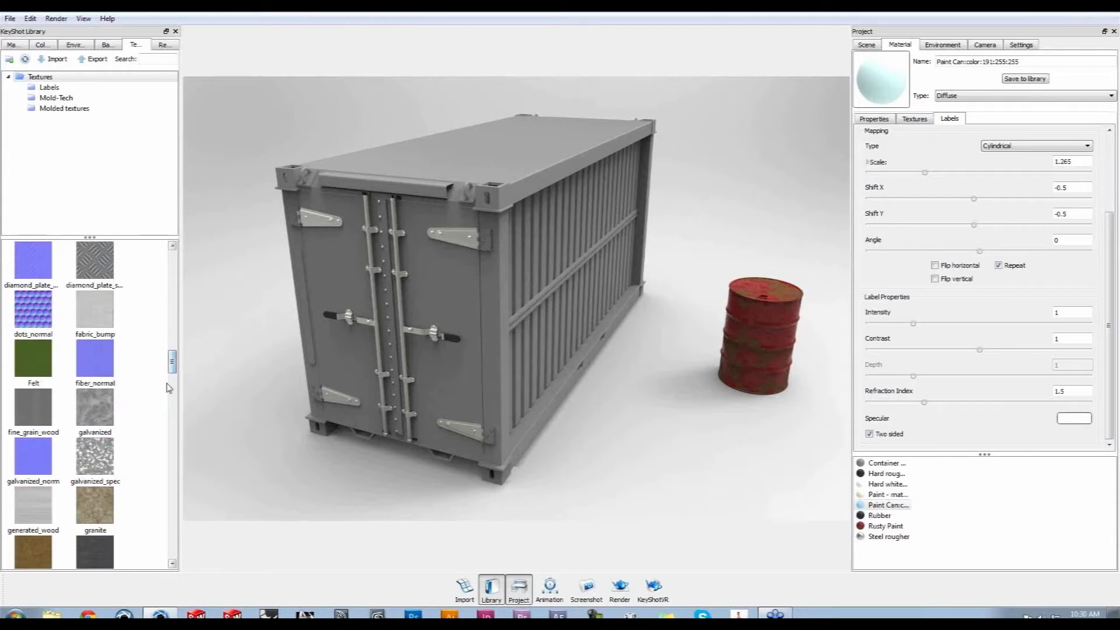
{"action": "left_click_drag", "start_coordinate": [93, 410], "coordinate": [453, 364]}
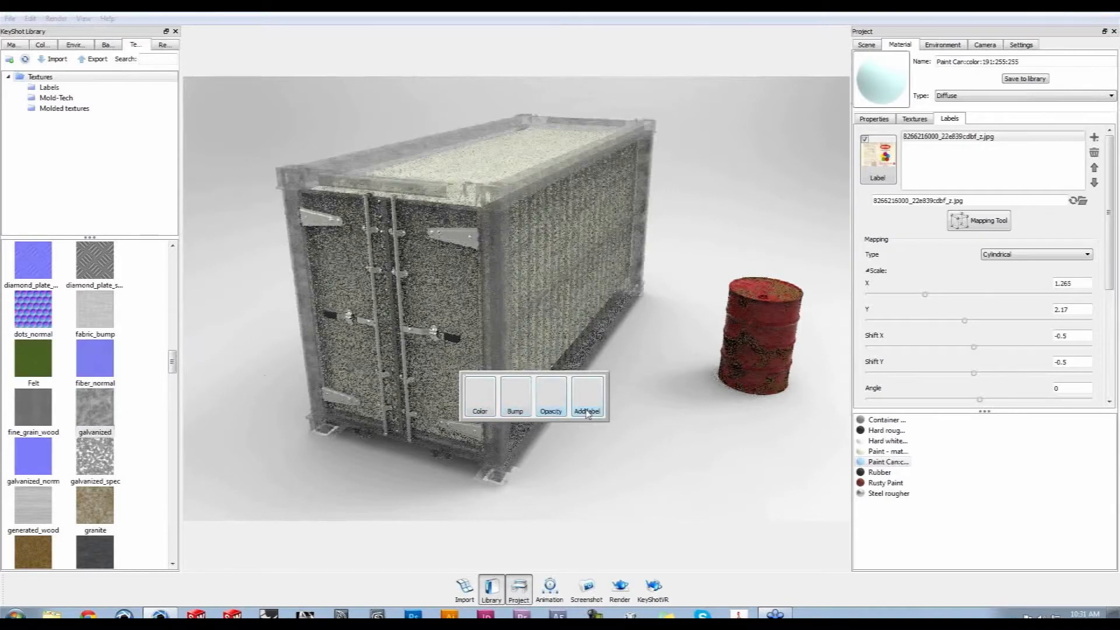
{"action": "left_click", "coordinate": [517, 398]}
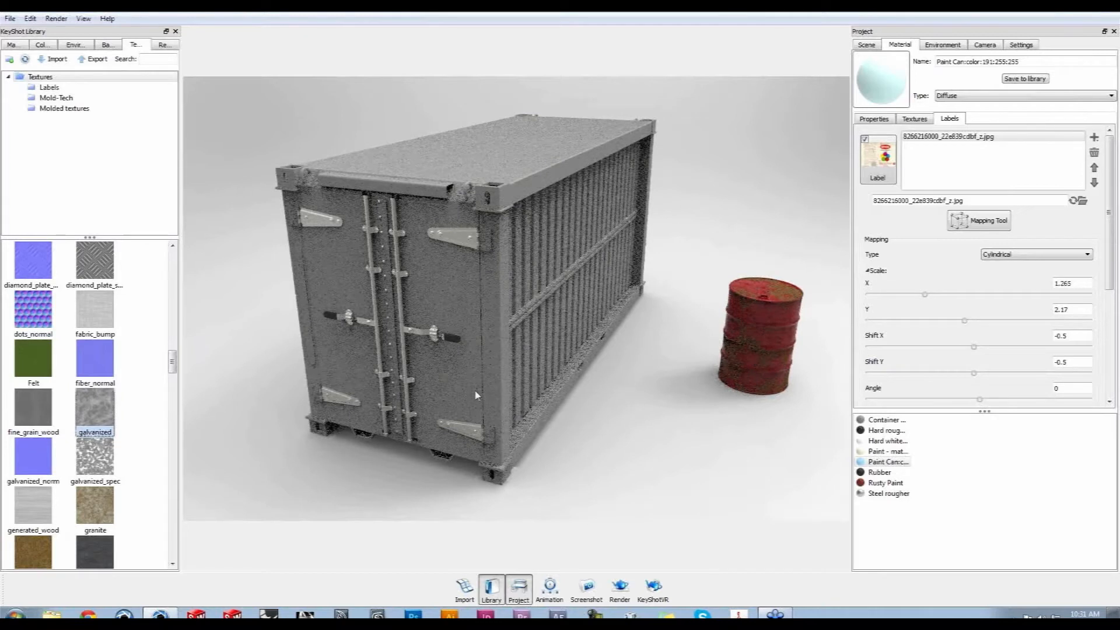
Set the scale of the galvanized bump texture on the Container Exterior material to 2.12
{"action": "double_click", "coordinate": [471, 287]}
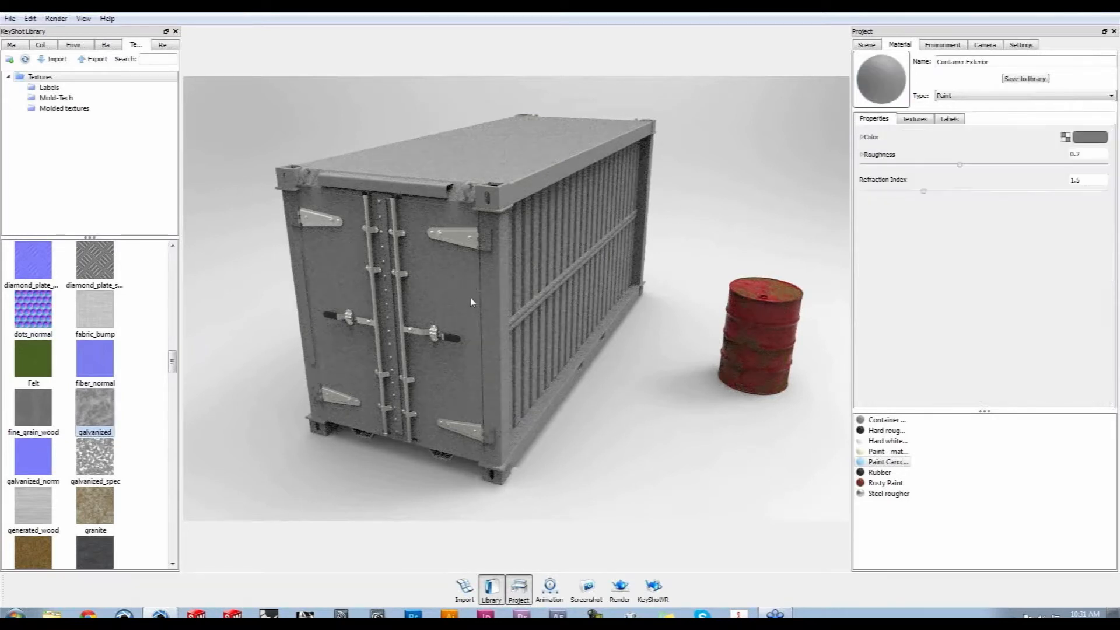
{"action": "left_click", "coordinate": [921, 123]}
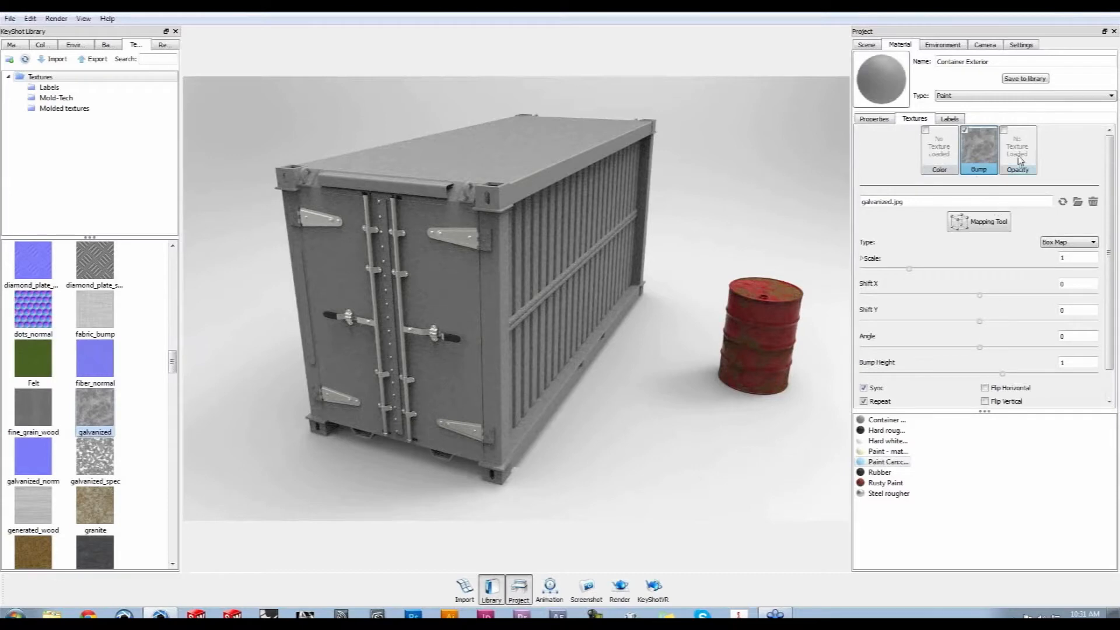
{"action": "left_click", "coordinate": [1108, 401]}
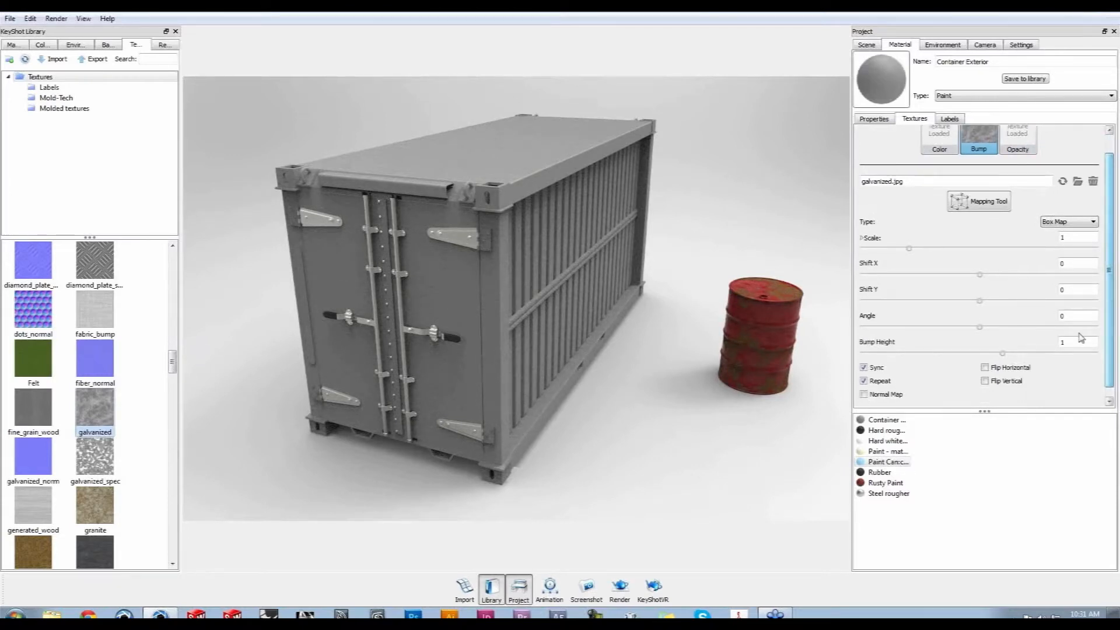
{"action": "scroll", "coordinate": [545, 377], "scroll_direction": "up", "scroll_amount": 3}
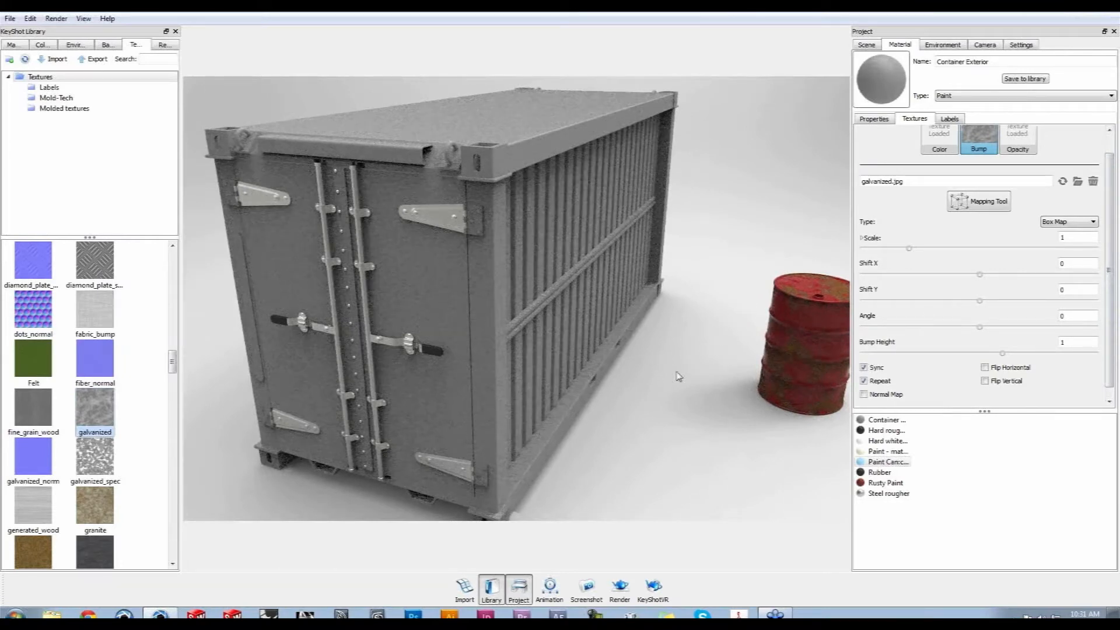
{"action": "left_click_drag", "start_coordinate": [909, 250], "coordinate": [962, 249]}
{"action": "left_click_drag", "start_coordinate": [670, 444], "coordinate": [663, 445]}
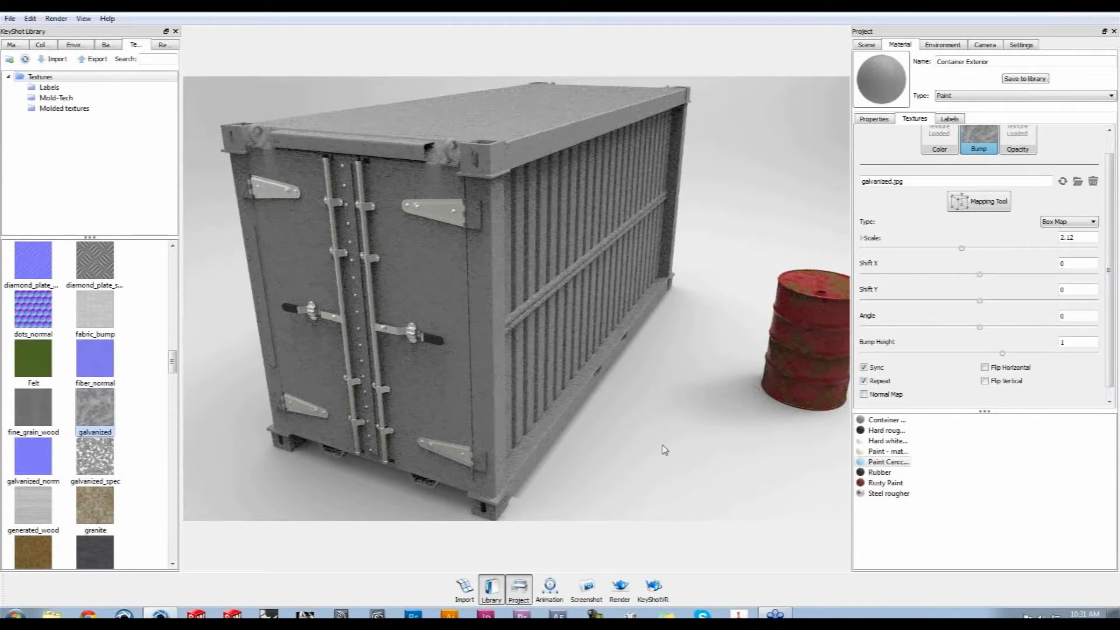
{"action": "scroll", "coordinate": [664, 449], "scroll_direction": "down", "scroll_amount": 3}
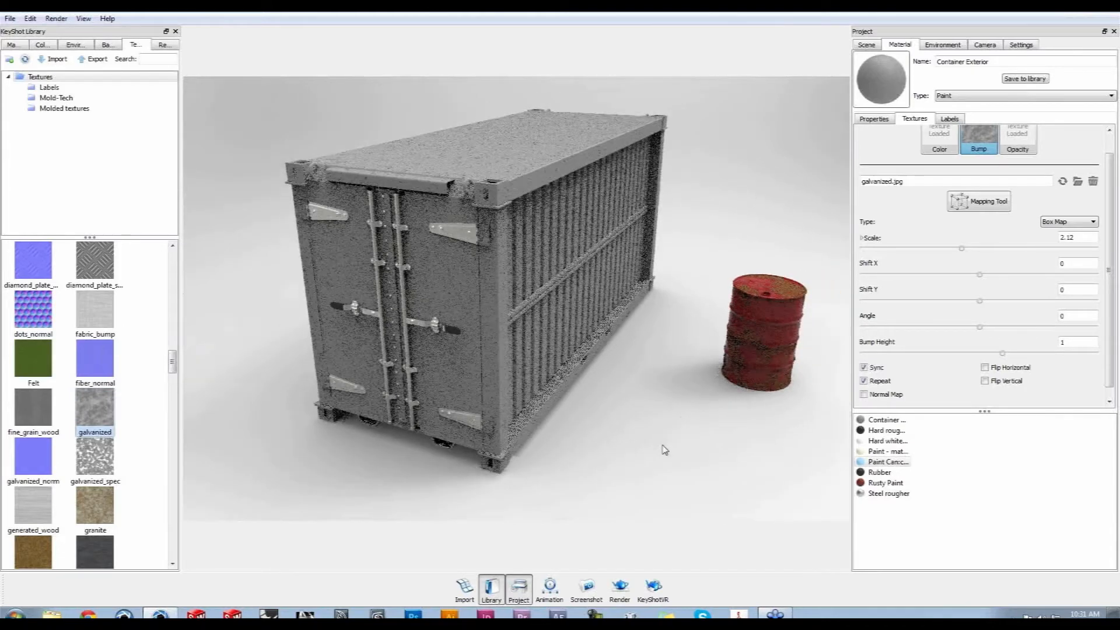
{"action": "left_click_drag", "start_coordinate": [645, 414], "coordinate": [638, 430]}
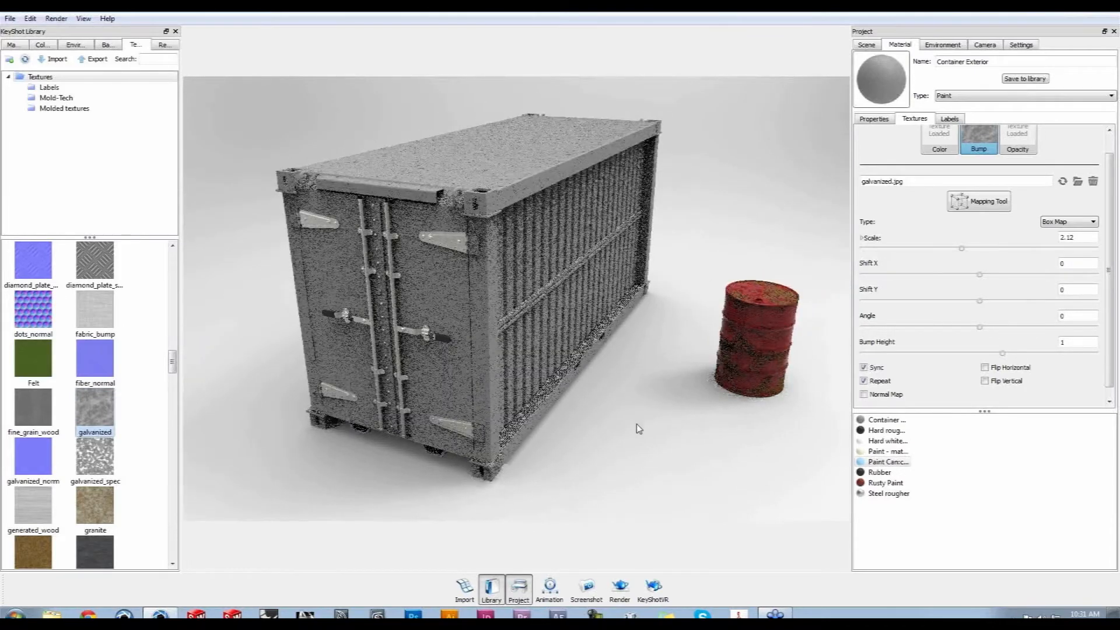
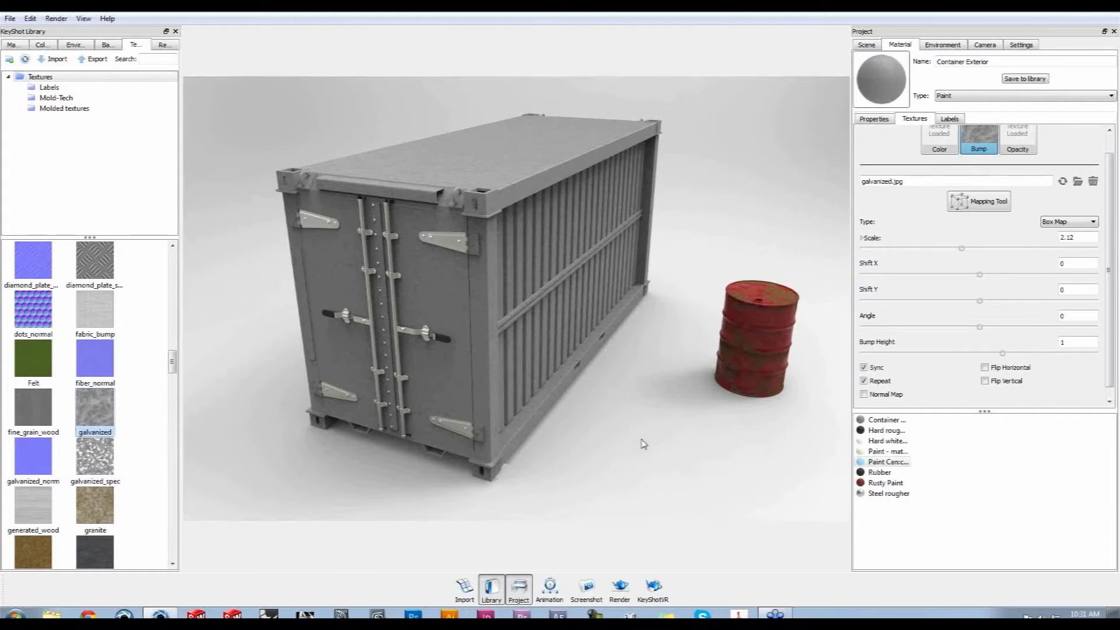
Hide the library and zoom out to frame the container, barrel and paint can with ample space around them
{"action": "scroll", "coordinate": [645, 446], "scroll_direction": "down", "scroll_amount": 3}
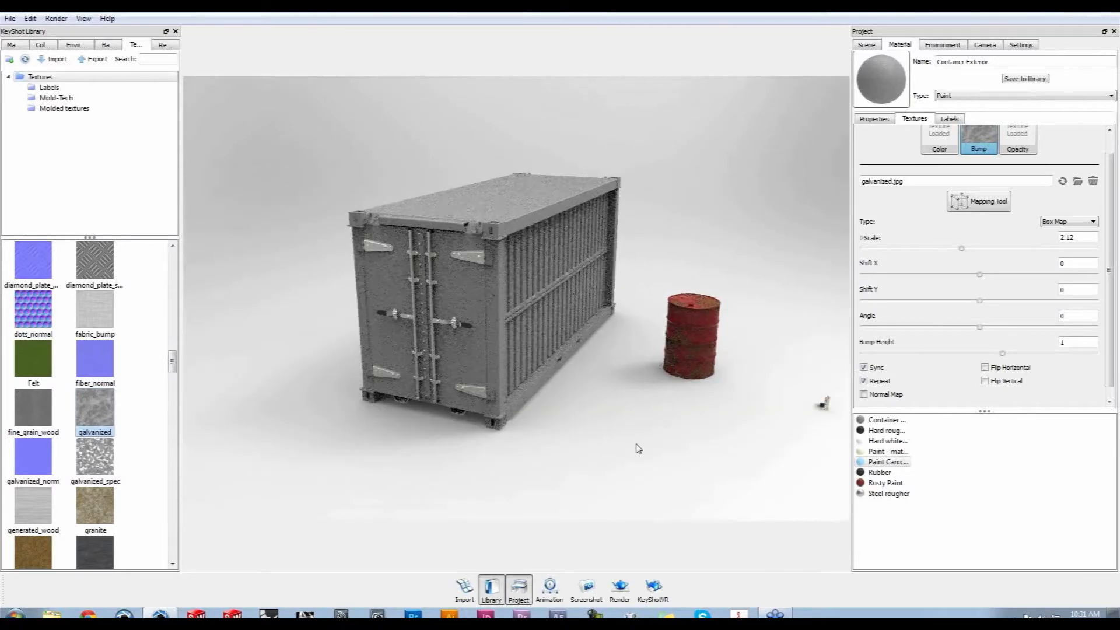
{"action": "left_click_drag", "start_coordinate": [623, 422], "coordinate": [541, 322]}
{"action": "scroll", "coordinate": [437, 367], "scroll_direction": "up", "scroll_amount": 3}
{"action": "scroll", "coordinate": [592, 400], "scroll_direction": "down", "scroll_amount": 3}
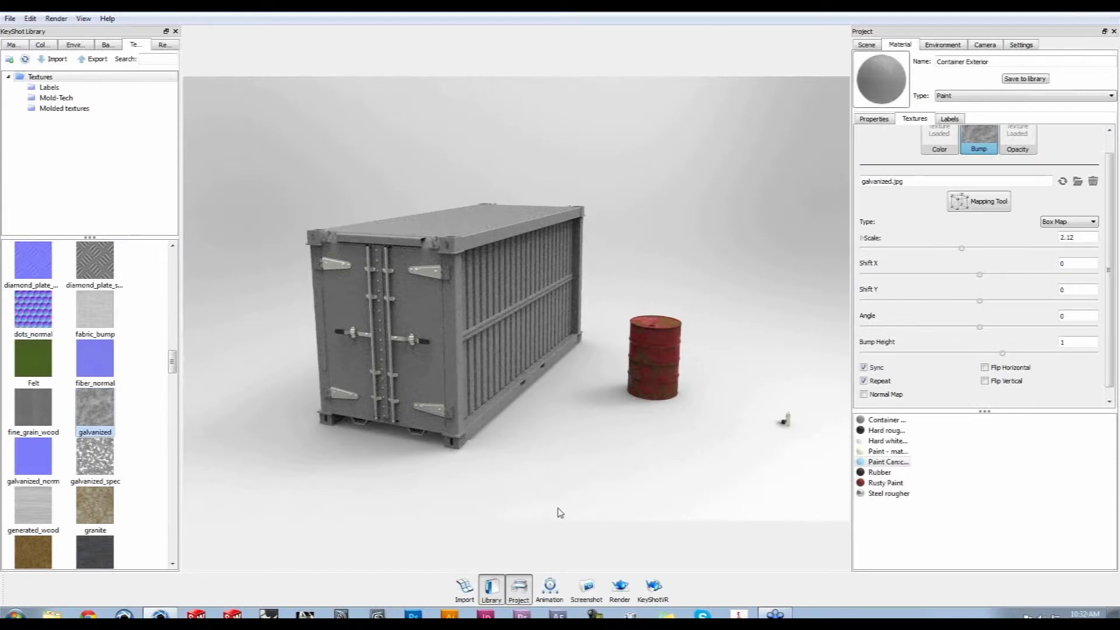
{"action": "left_click_drag", "start_coordinate": [493, 460], "coordinate": [540, 462]}
{"action": "left_click", "coordinate": [175, 31]}
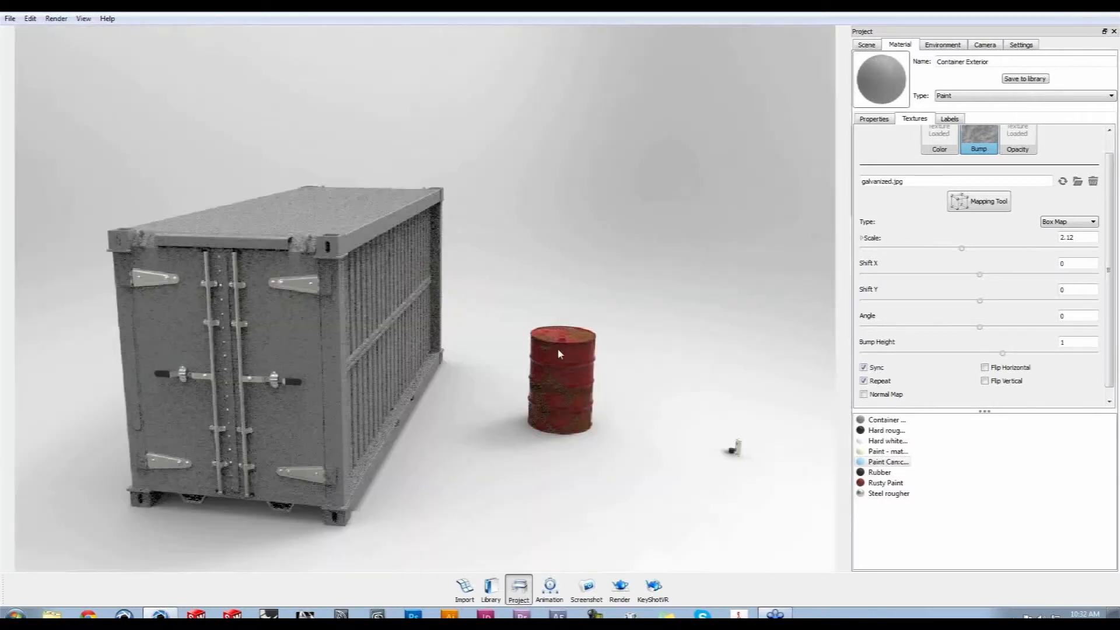
{"action": "scroll", "coordinate": [641, 408], "scroll_direction": "down", "scroll_amount": 5}
{"action": "left_click_drag", "start_coordinate": [554, 362], "coordinate": [549, 485]}
Collapse the Barrel group in the scene tree and duplicate the Container model
{"action": "left_click", "coordinate": [866, 45]}
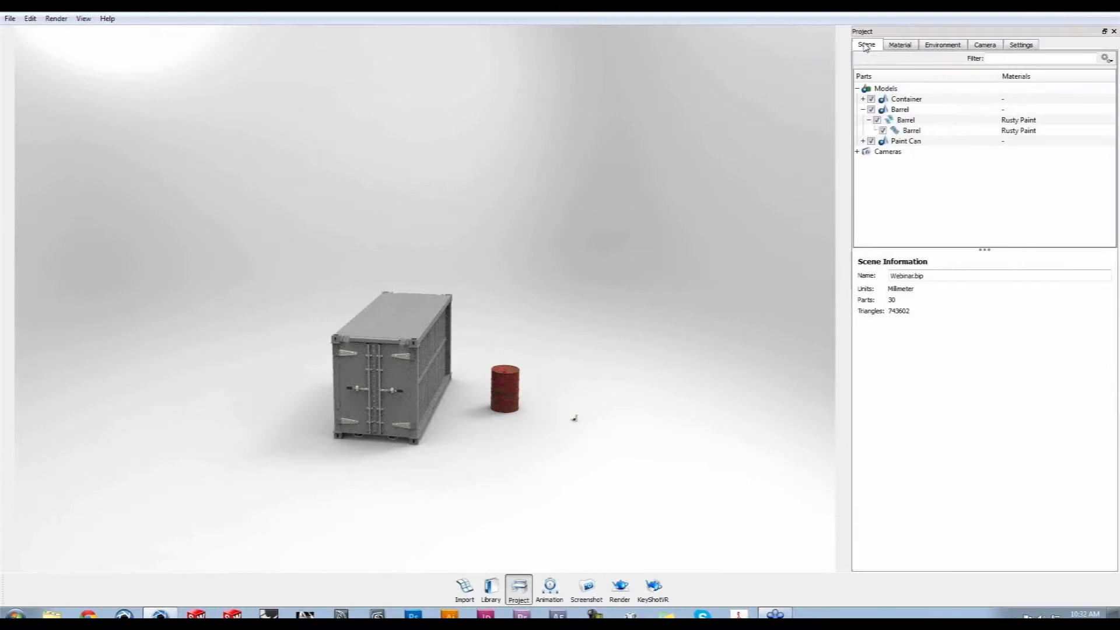
{"action": "left_click", "coordinate": [868, 119]}
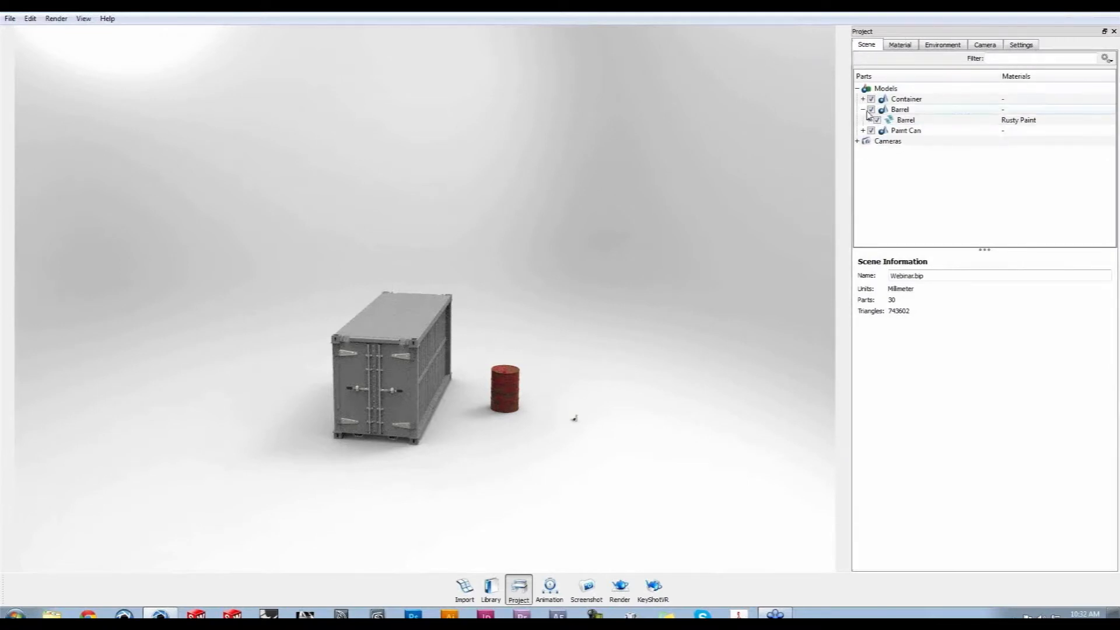
{"action": "left_click", "coordinate": [898, 110]}
{"action": "left_click", "coordinate": [863, 109]}
{"action": "left_click", "coordinate": [910, 100]}
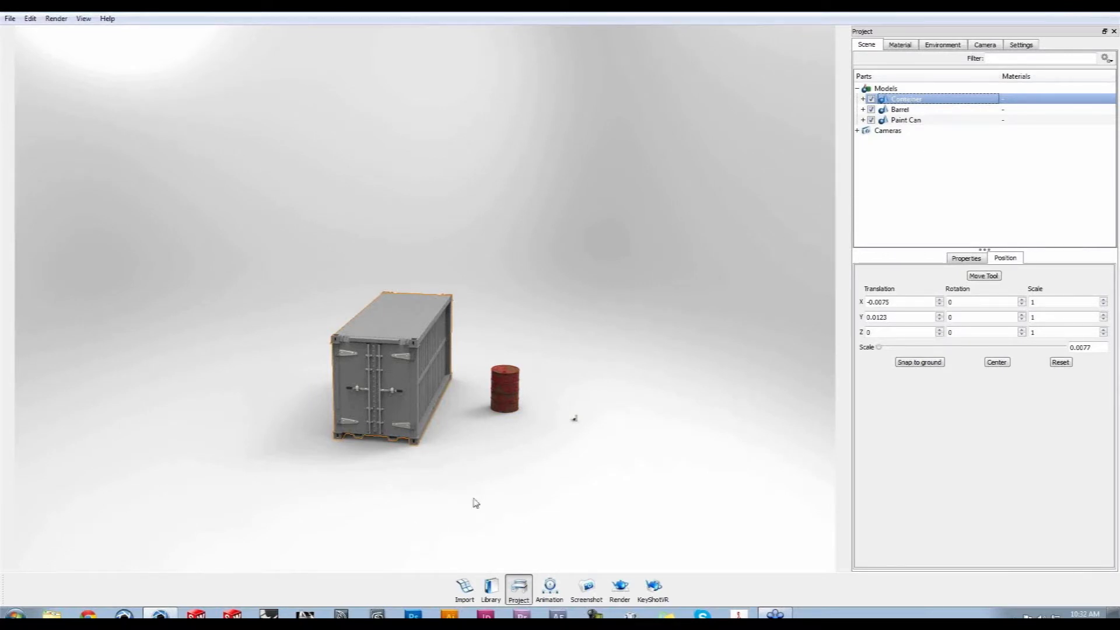
{"action": "left_click_drag", "start_coordinate": [476, 504], "coordinate": [460, 502]}
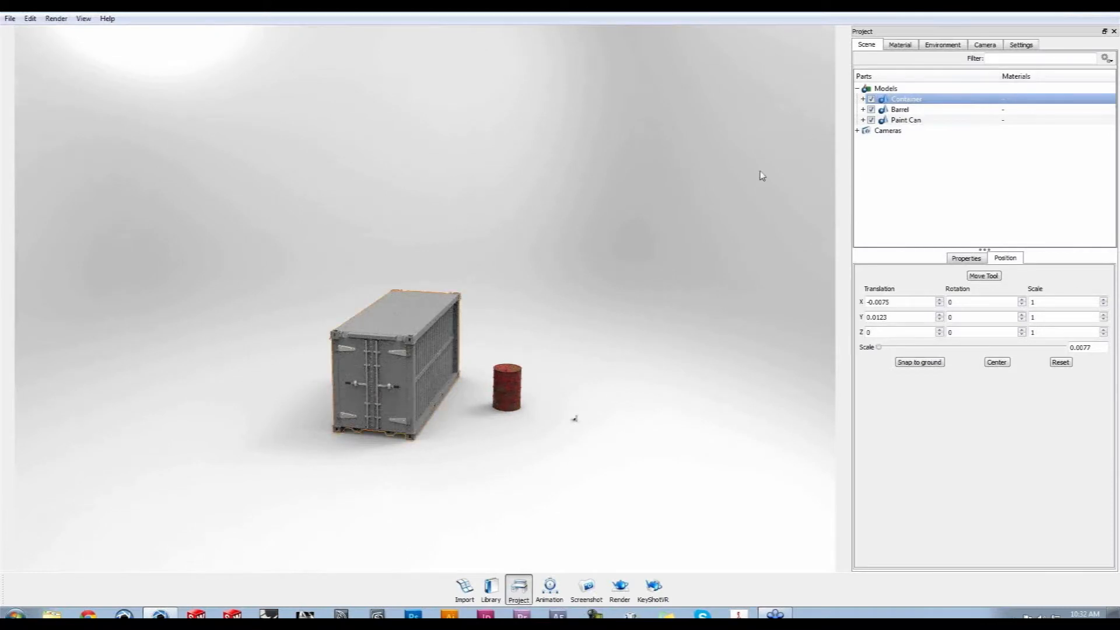
{"action": "right_click", "coordinate": [915, 103]}
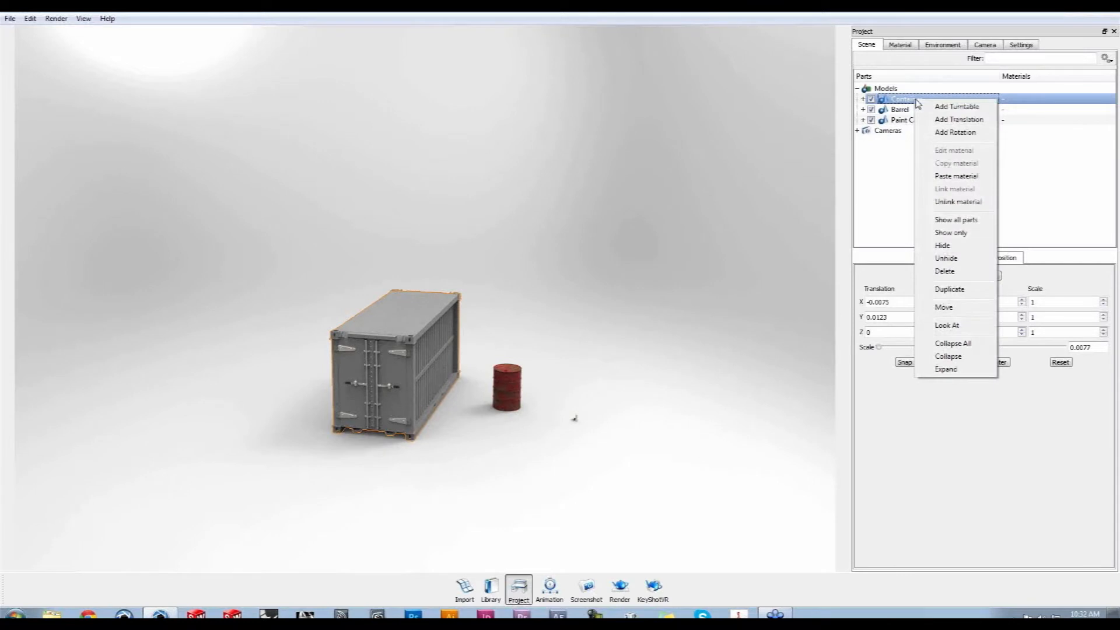
{"action": "left_click", "coordinate": [951, 289]}
Duplicate the container copy, and duplicate the resulting copy once more, for three copies in total
{"action": "left_click", "coordinate": [910, 110]}
{"action": "right_click", "coordinate": [924, 110]}
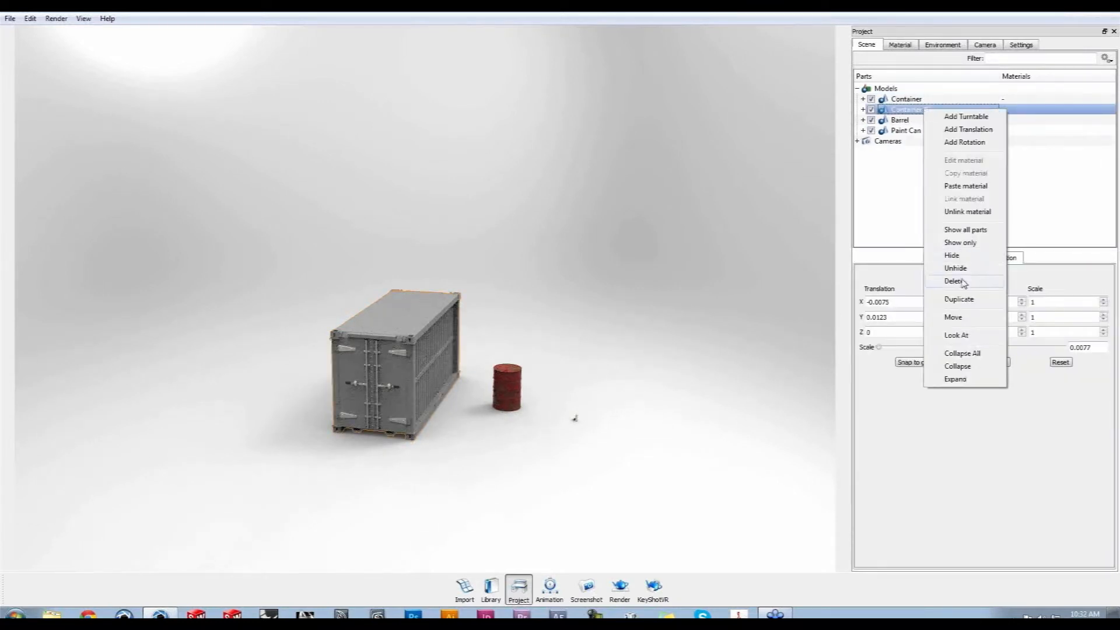
{"action": "left_click", "coordinate": [959, 298]}
{"action": "left_click", "coordinate": [910, 120]}
{"action": "right_click", "coordinate": [931, 120]}
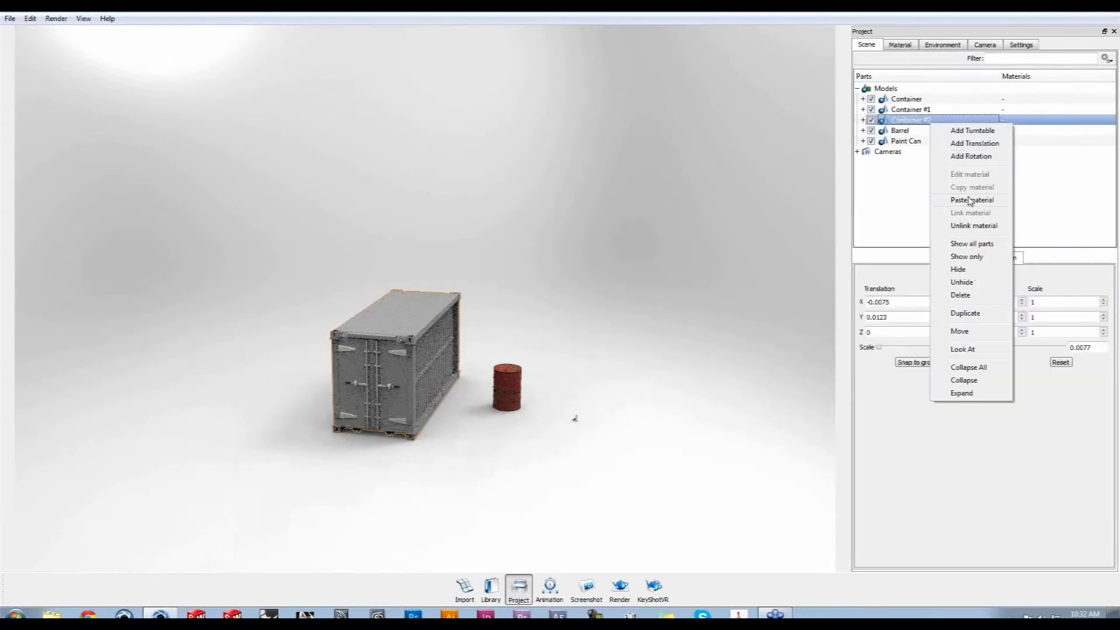
{"action": "left_click", "coordinate": [974, 315]}
Select Container #1, #2 and #3 together and translate them sideways with the Move Tool to sit beside the original container
{"action": "left_click", "coordinate": [910, 110]}
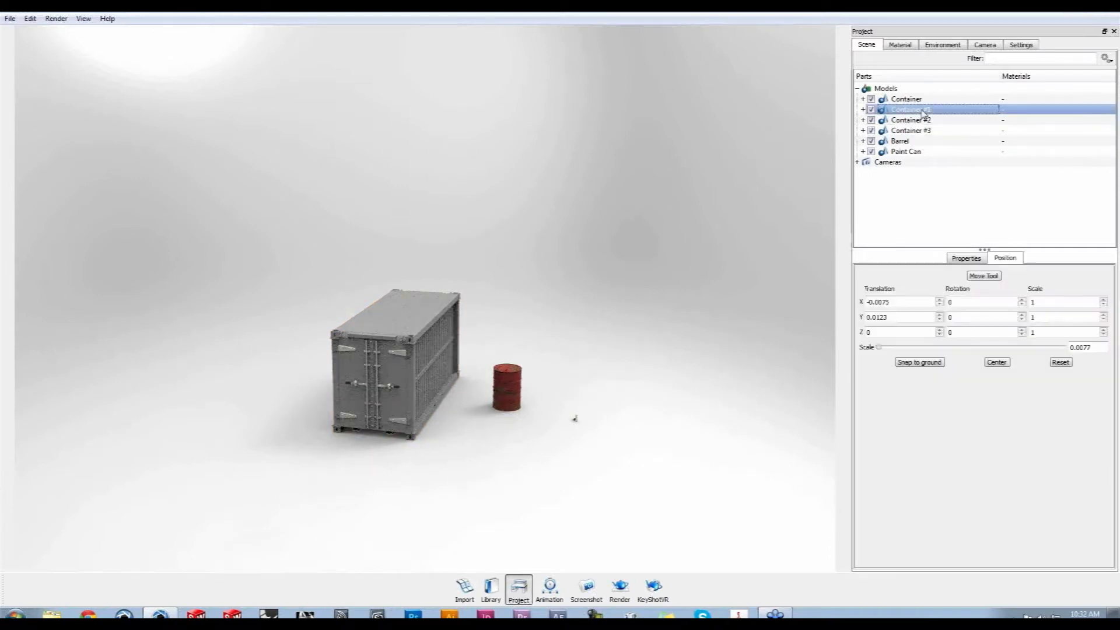
{"action": "left_click", "coordinate": [926, 130], "text": "shift"}
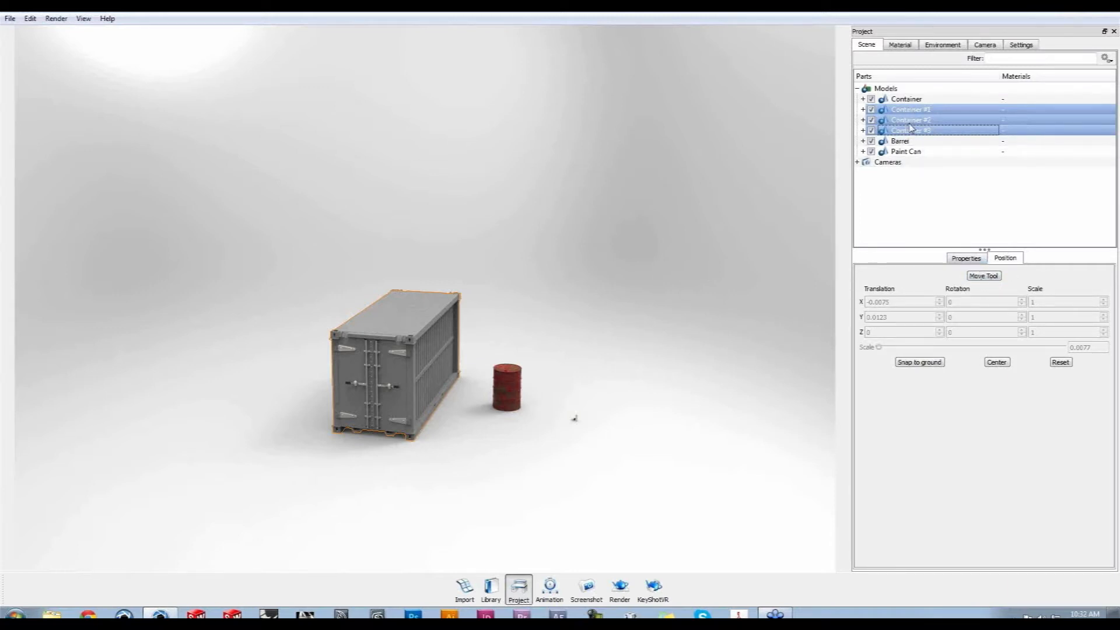
{"action": "left_click", "coordinate": [978, 259]}
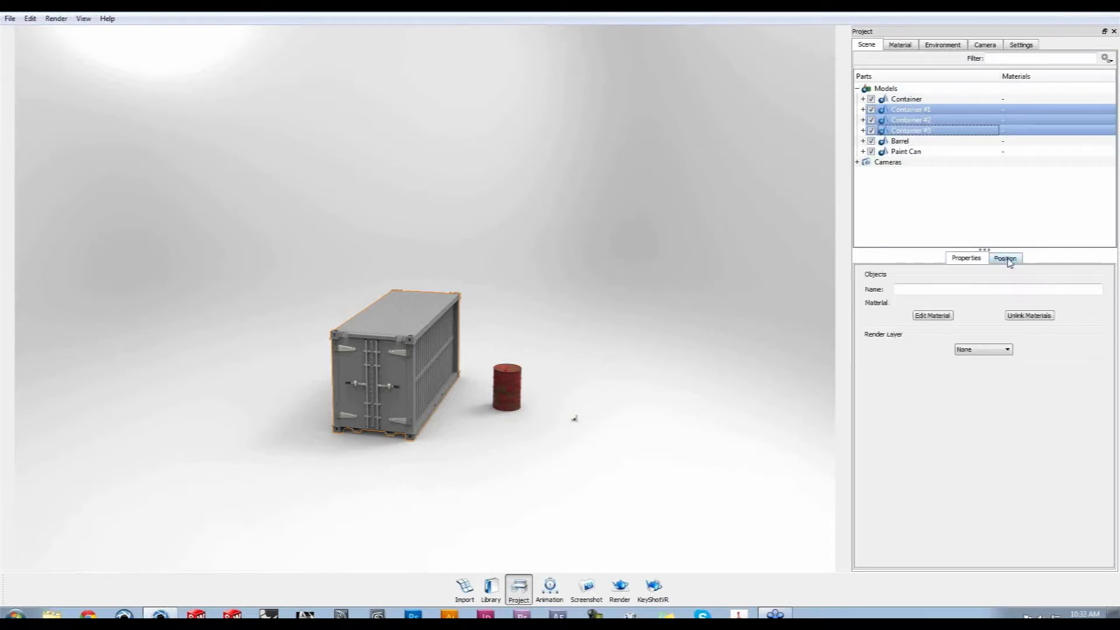
{"action": "left_click", "coordinate": [1002, 260]}
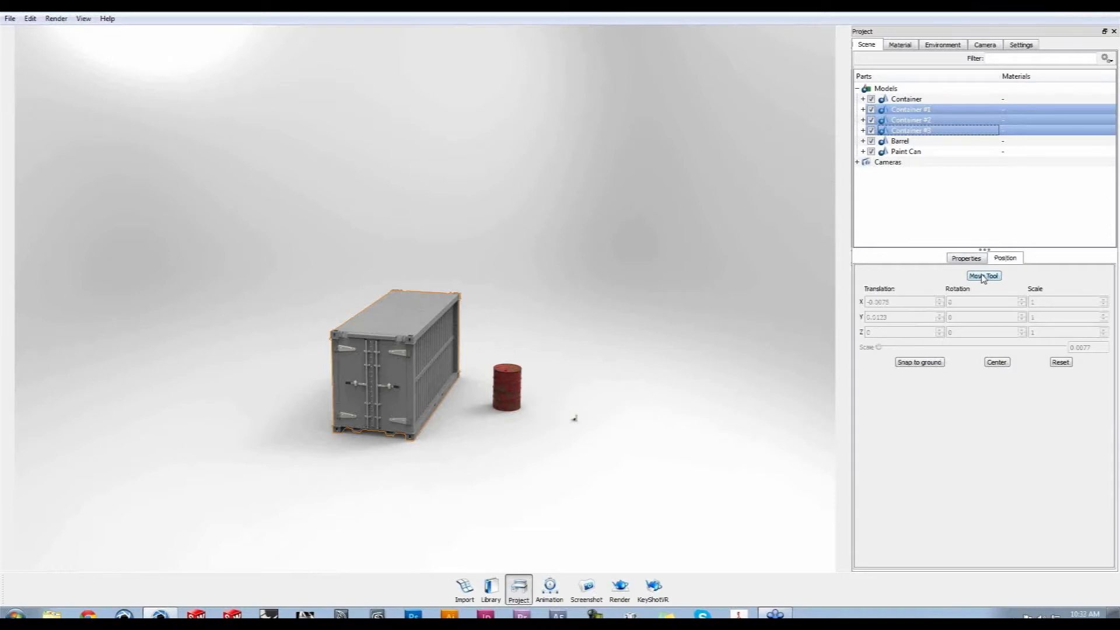
{"action": "left_click", "coordinate": [983, 276]}
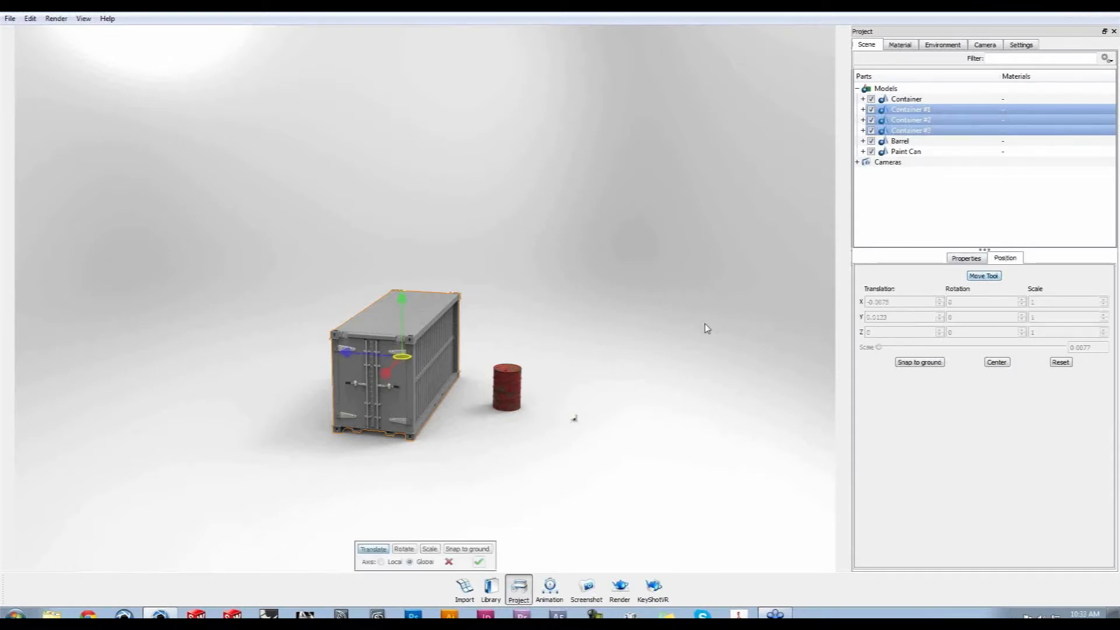
{"action": "left_click_drag", "start_coordinate": [704, 325], "coordinate": [748, 321]}
{"action": "middle_click_drag", "start_coordinate": [775, 304], "coordinate": [985, 277]}
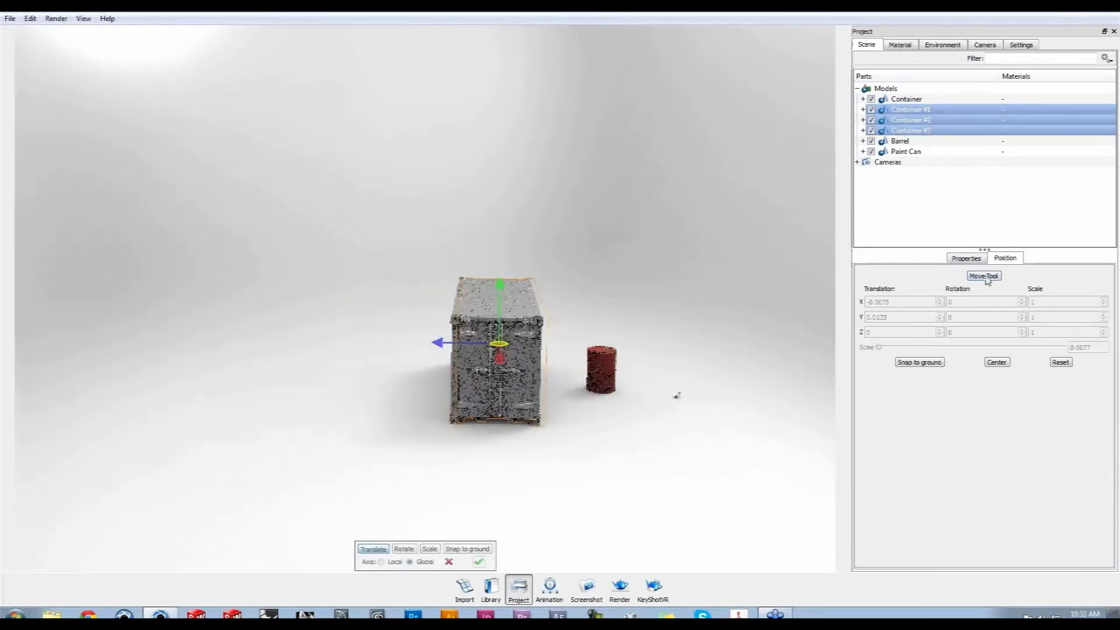
{"action": "left_click_drag", "start_coordinate": [438, 342], "coordinate": [362, 343]}
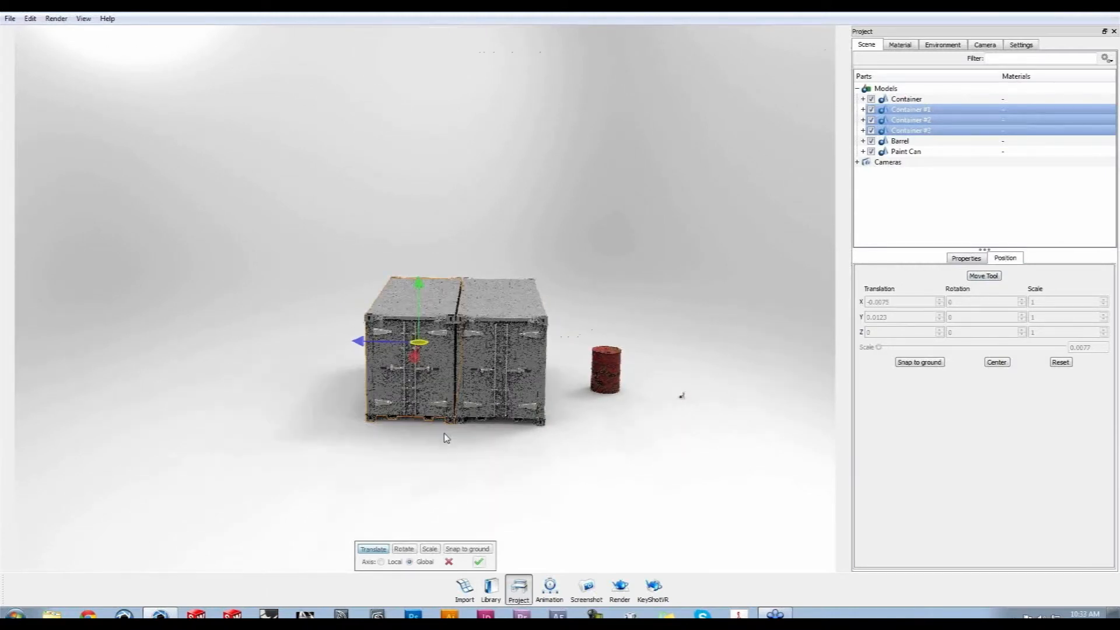
Switch the camera to orthographic mode with the Right view orientation to face the container doors squarely
{"action": "scroll", "coordinate": [569, 505], "scroll_direction": "up", "scroll_amount": 5}
{"action": "middle_click_drag", "start_coordinate": [570, 504], "coordinate": [589, 459]}
{"action": "left_click_drag", "start_coordinate": [579, 490], "coordinate": [589, 474]}
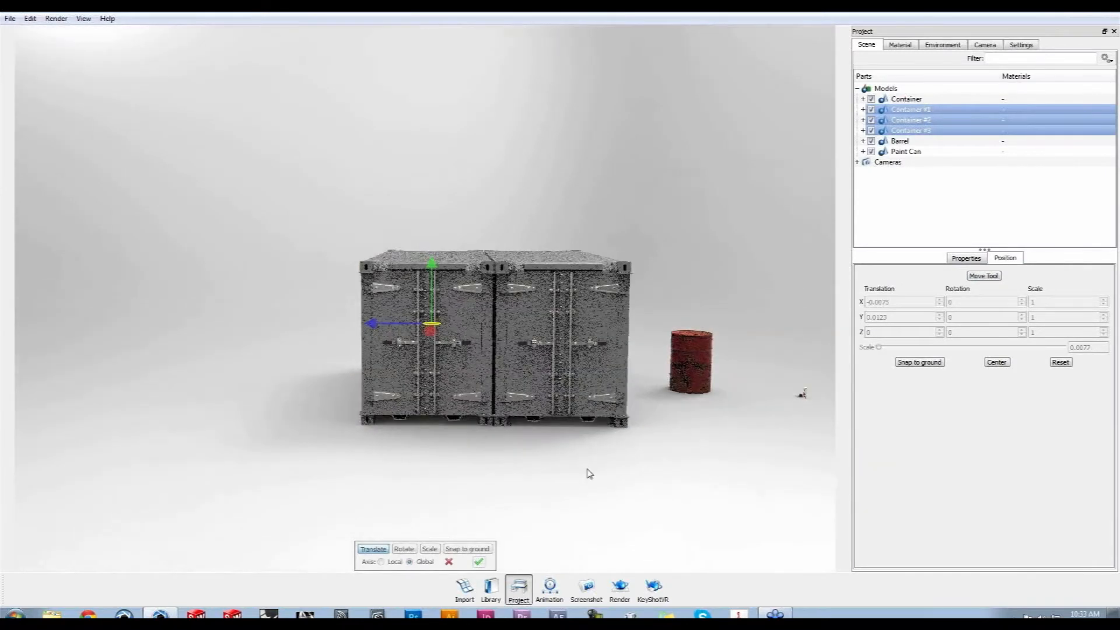
{"action": "left_click", "coordinate": [995, 48]}
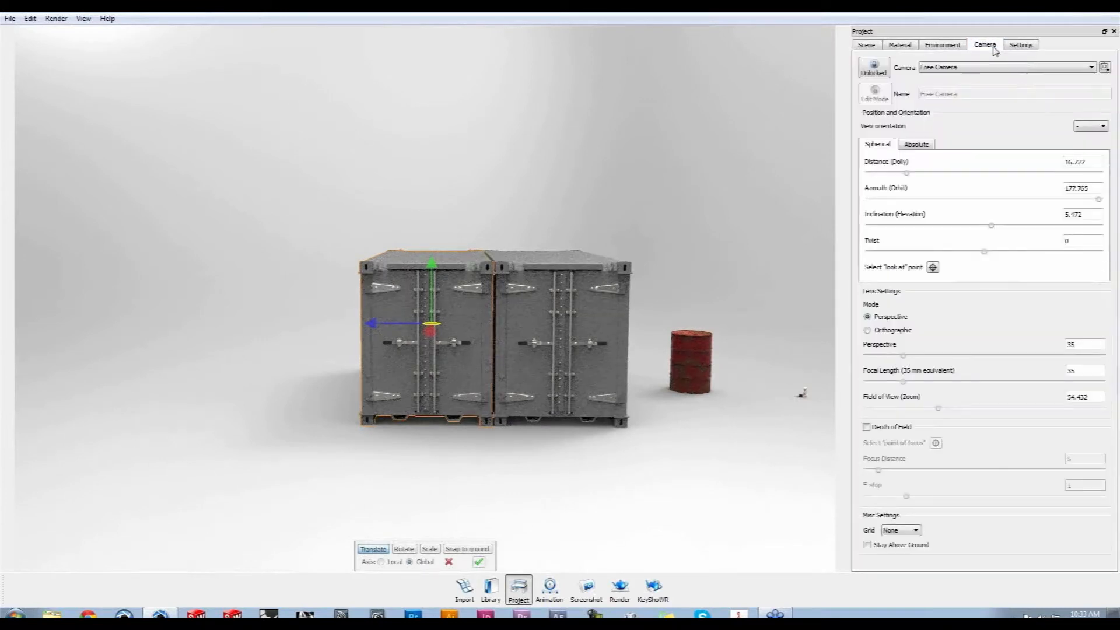
{"action": "left_click", "coordinate": [896, 331]}
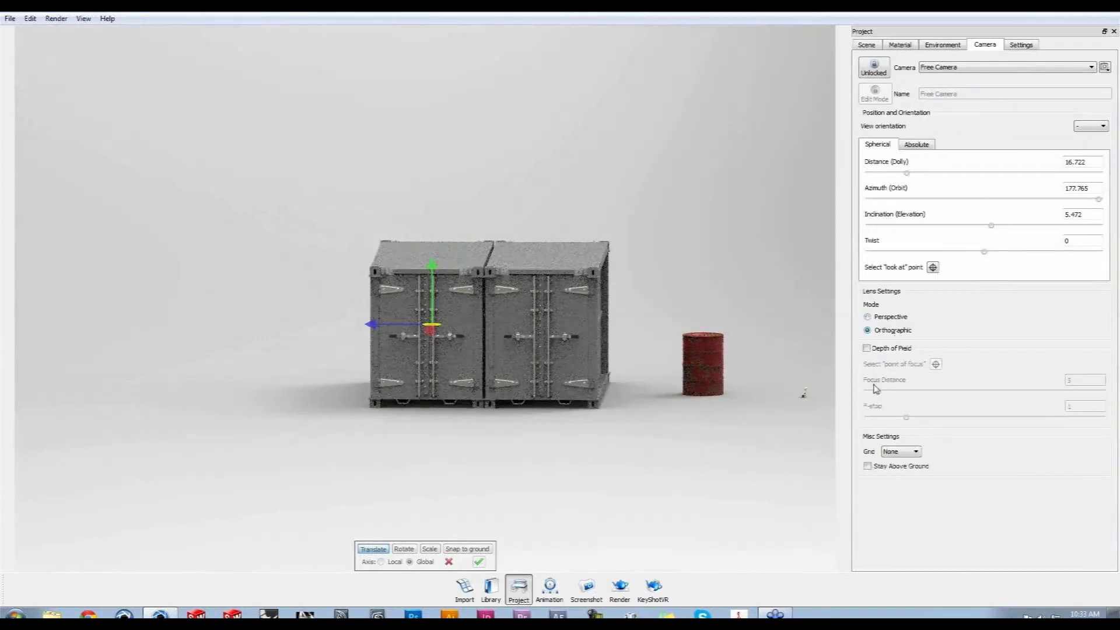
{"action": "left_click", "coordinate": [1090, 126]}
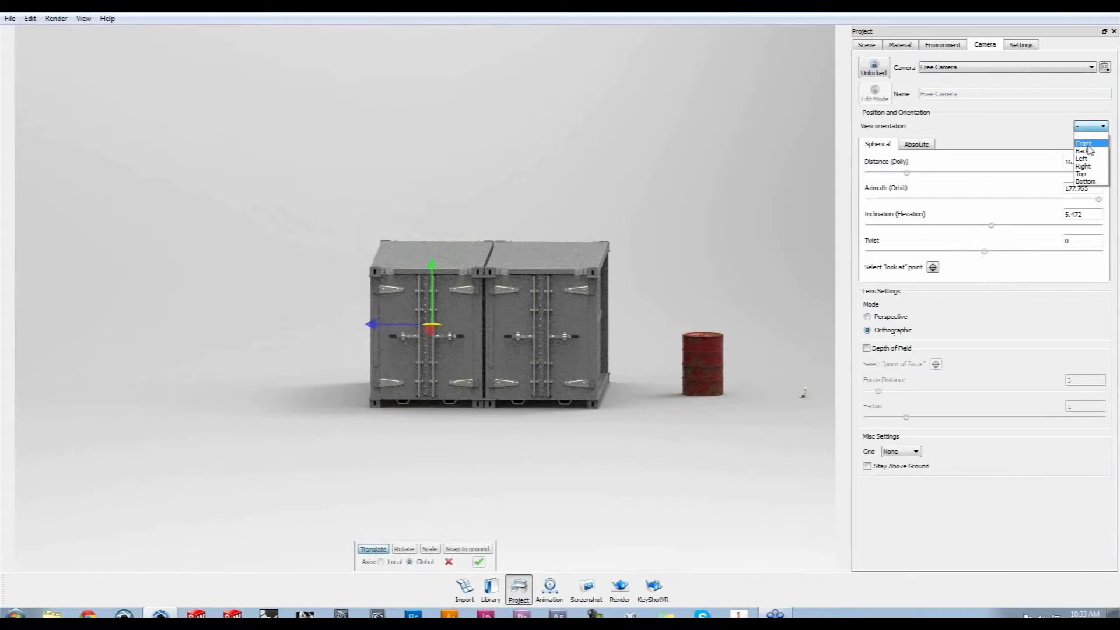
{"action": "left_click", "coordinate": [1088, 158]}
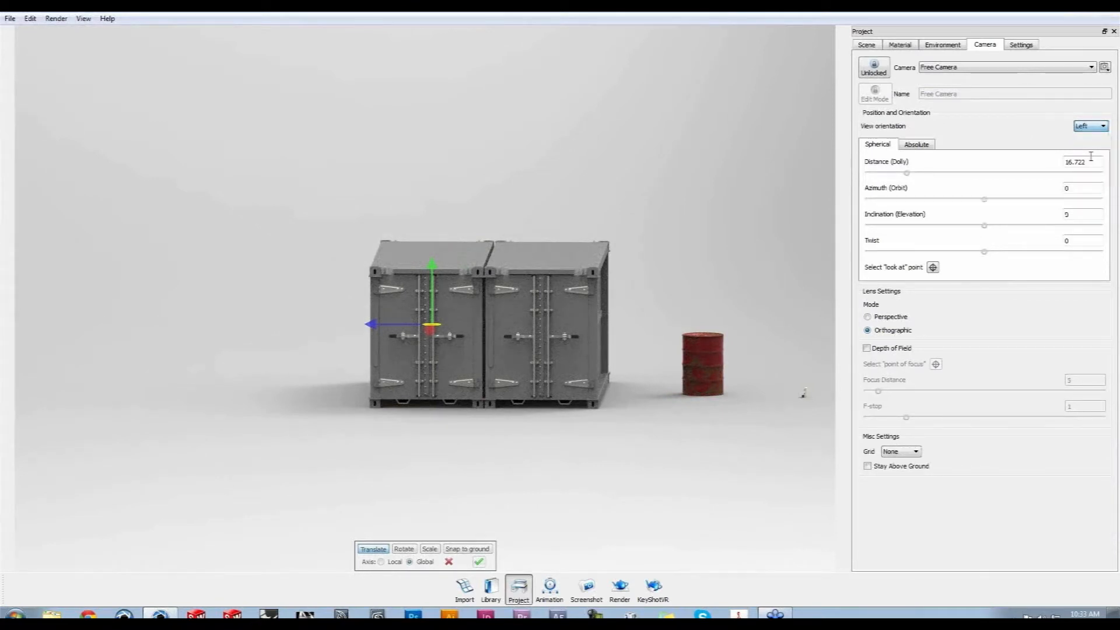
{"action": "left_click", "coordinate": [1090, 126]}
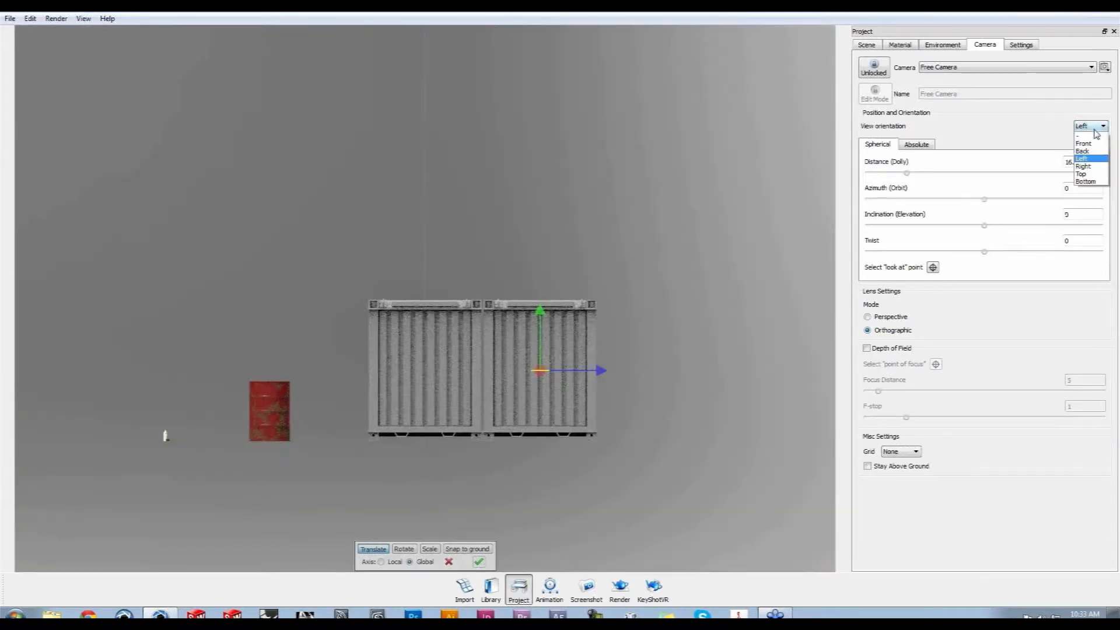
{"action": "left_click", "coordinate": [1091, 163]}
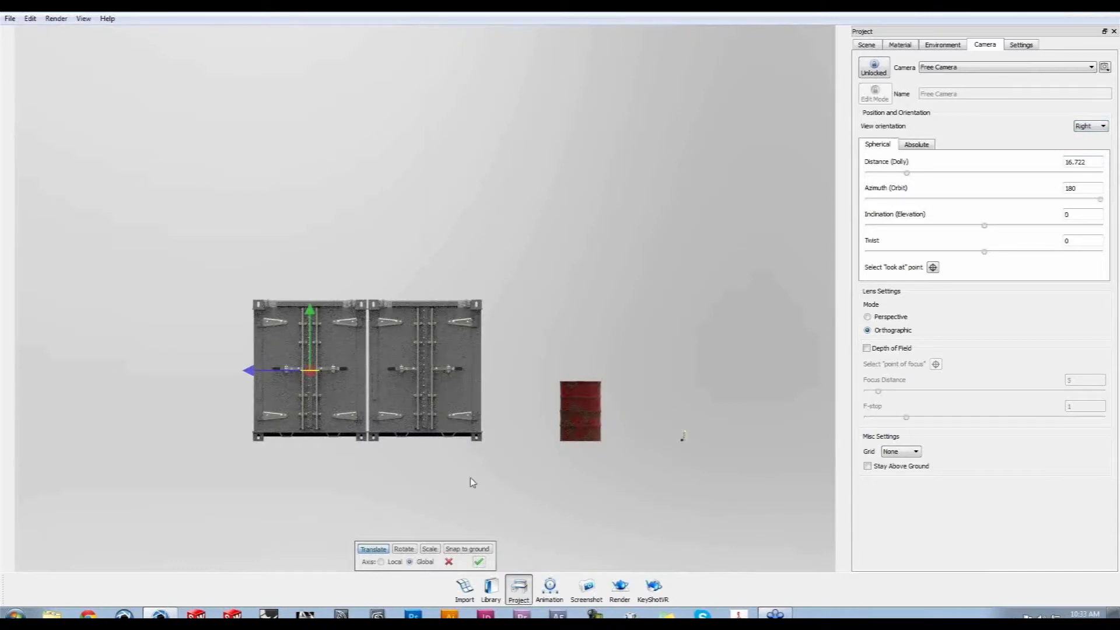
Nudge the container copies sideways to fine-tune the gap to the original container and accept the move
{"action": "middle_click_drag", "start_coordinate": [564, 453], "coordinate": [600, 419]}
{"action": "scroll", "coordinate": [580, 454], "scroll_direction": "up", "scroll_amount": 4}
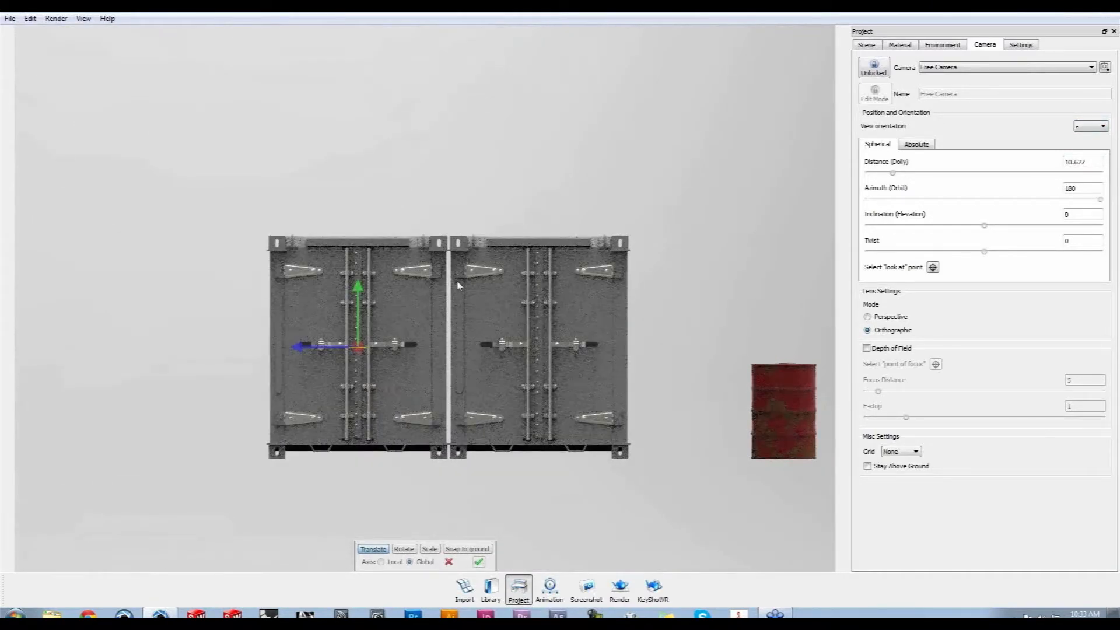
{"action": "left_click_drag", "start_coordinate": [301, 345], "coordinate": [300, 348]}
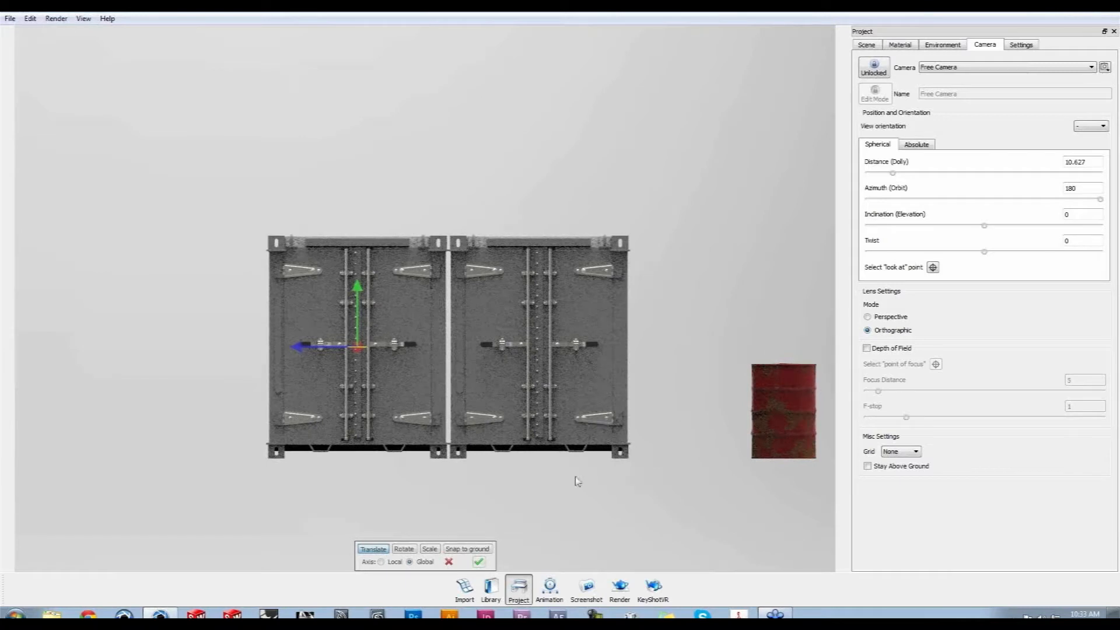
{"action": "left_click", "coordinate": [479, 562]}
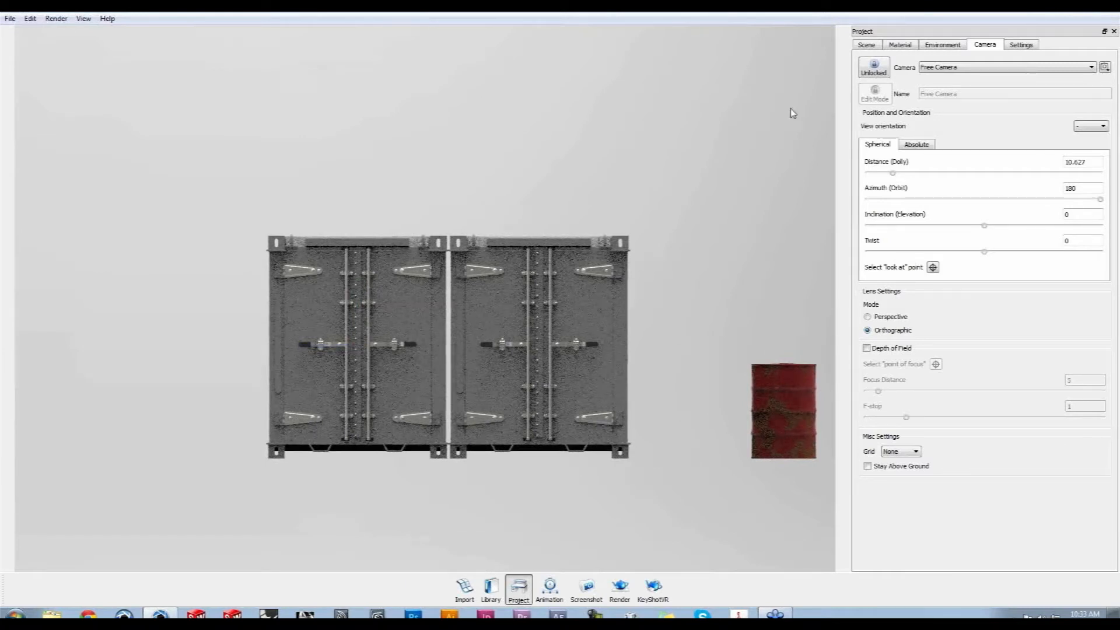
Translate Container #2 and #3 together sideways to about Z 4.86, beside Container #1, and accept the move
{"action": "left_click", "coordinate": [866, 45]}
{"action": "left_click", "coordinate": [930, 121]}
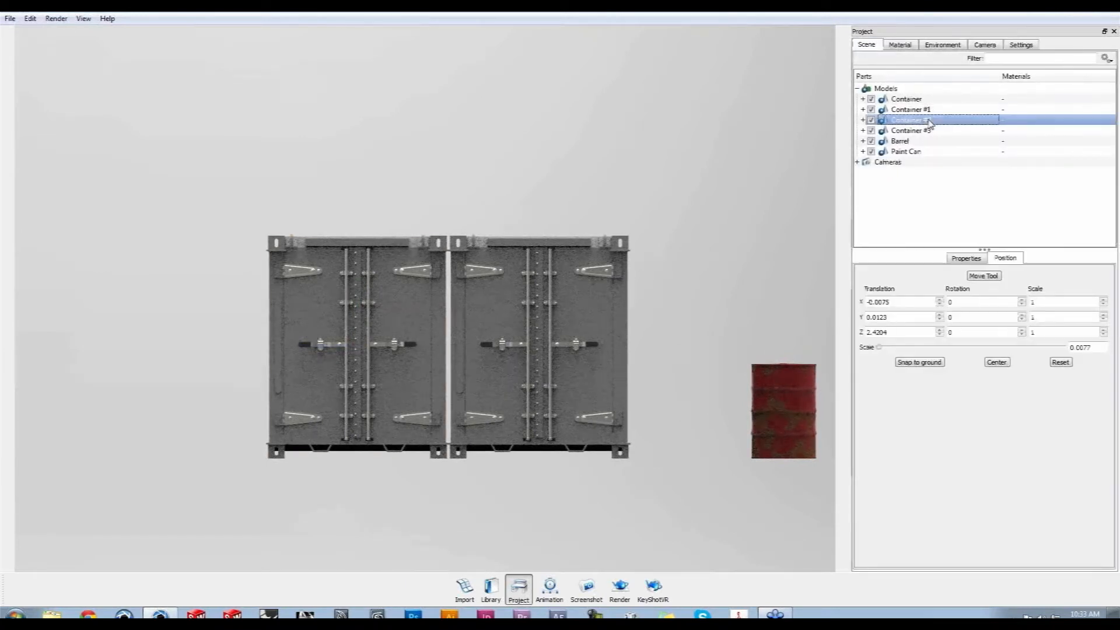
{"action": "left_click", "coordinate": [930, 131], "text": "shift"}
{"action": "left_click", "coordinate": [984, 276]}
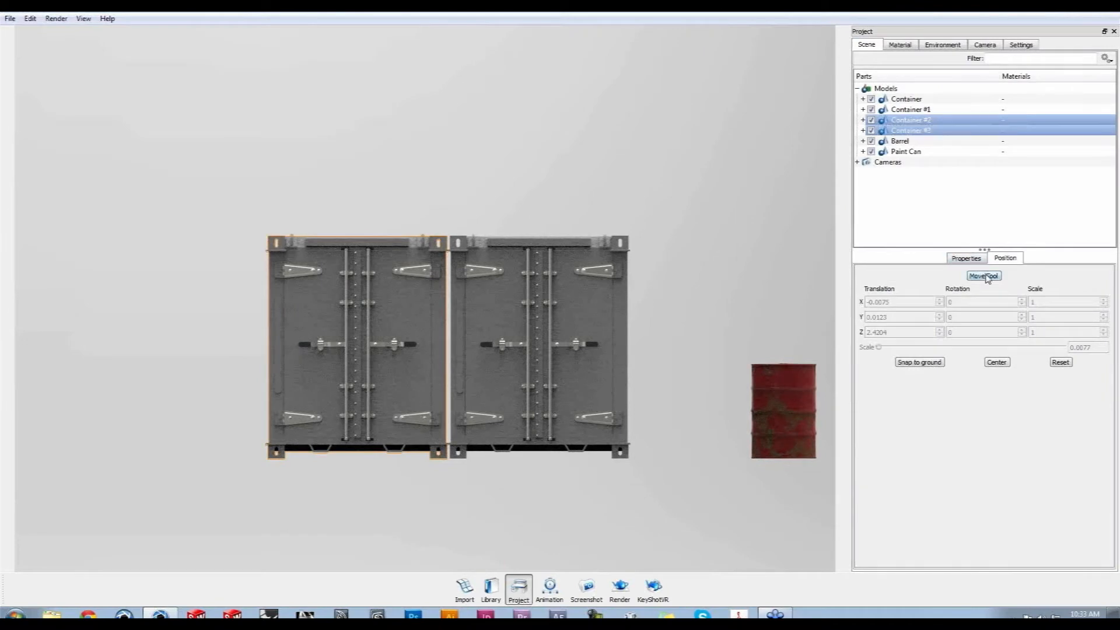
{"action": "left_click_drag", "start_coordinate": [300, 351], "coordinate": [117, 349]}
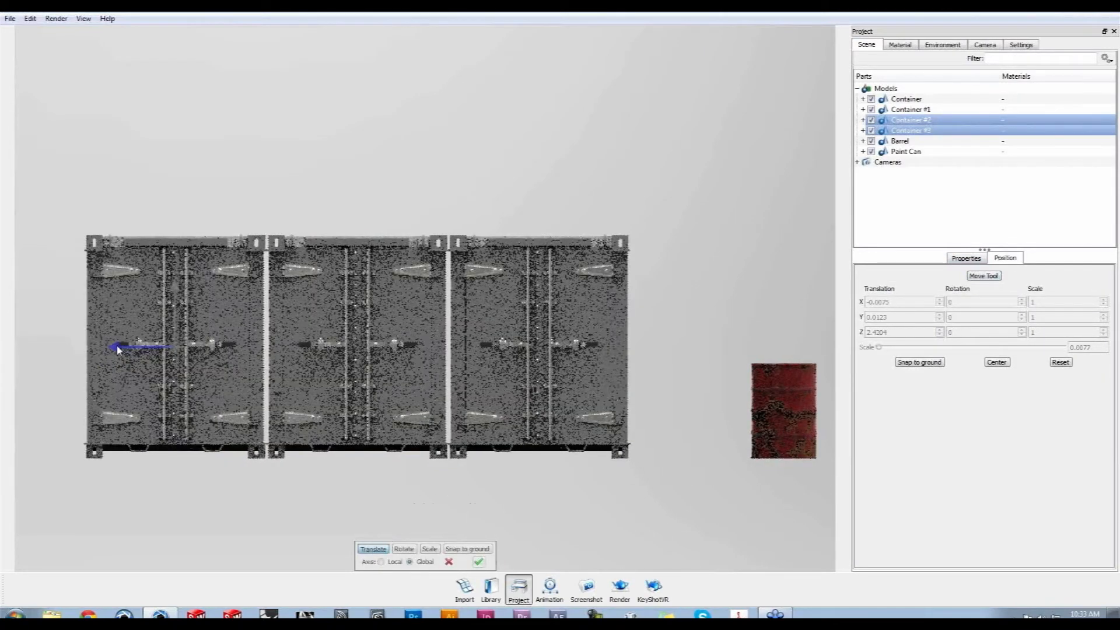
{"action": "left_click", "coordinate": [477, 563]}
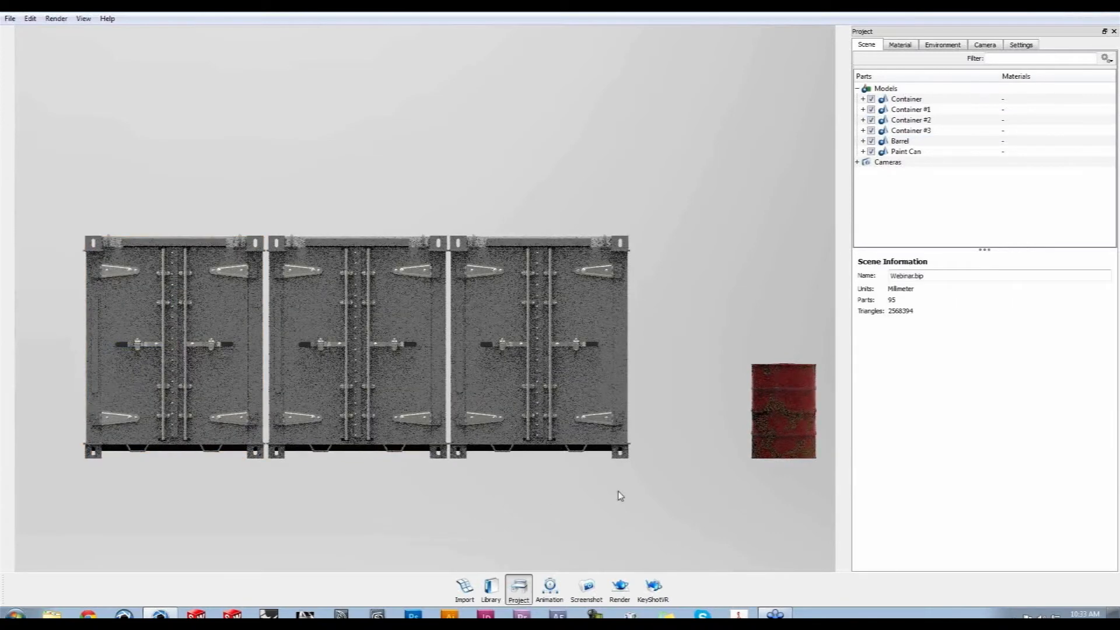
Translate Container #3 alone sideways to about Z 7.28 to form the fourth container in the row, and accept the move
{"action": "left_click", "coordinate": [951, 132]}
{"action": "left_click", "coordinate": [983, 275]}
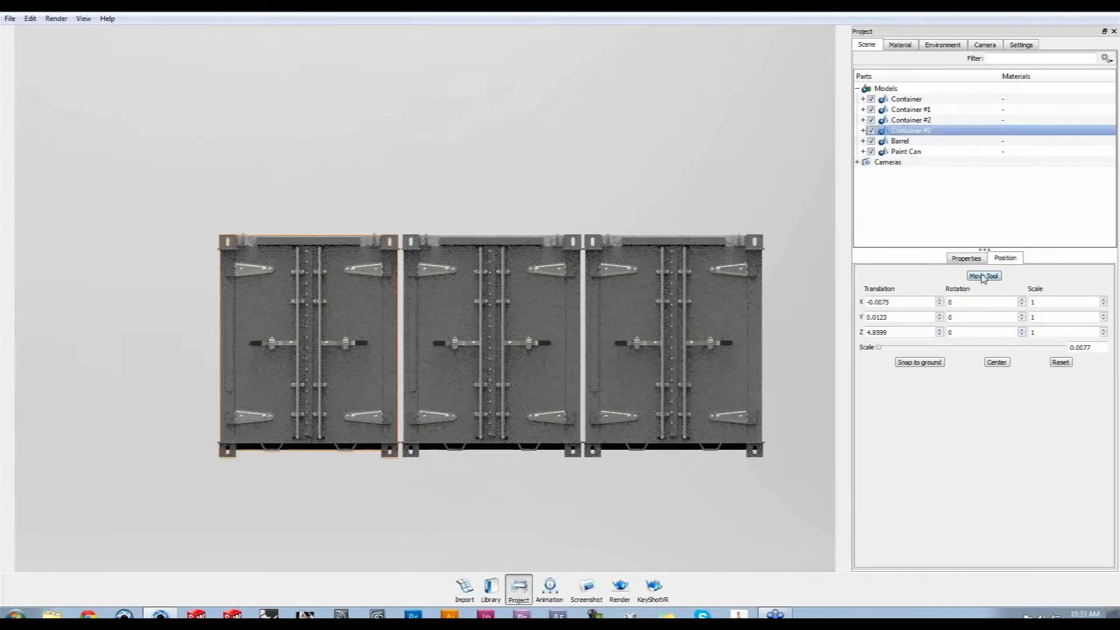
{"action": "left_click_drag", "start_coordinate": [243, 347], "coordinate": [67, 352]}
{"action": "left_click", "coordinate": [477, 562]}
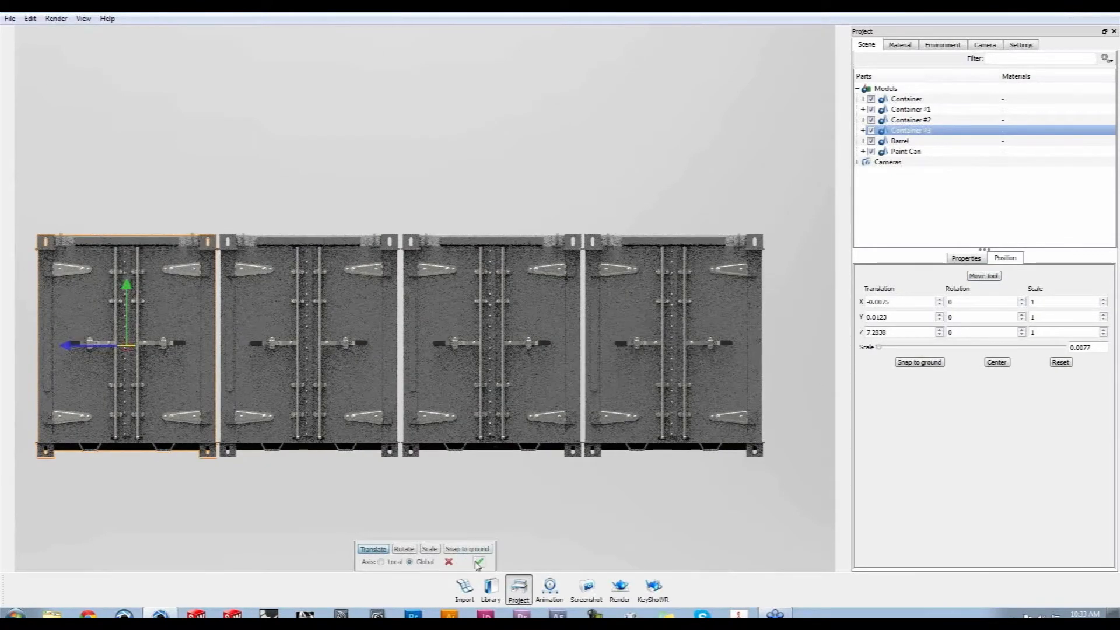
Duplicate Container #1, Container #2 and Container #3 one after another, making one copy of each
{"action": "scroll", "coordinate": [698, 465], "scroll_direction": "down", "scroll_amount": 3}
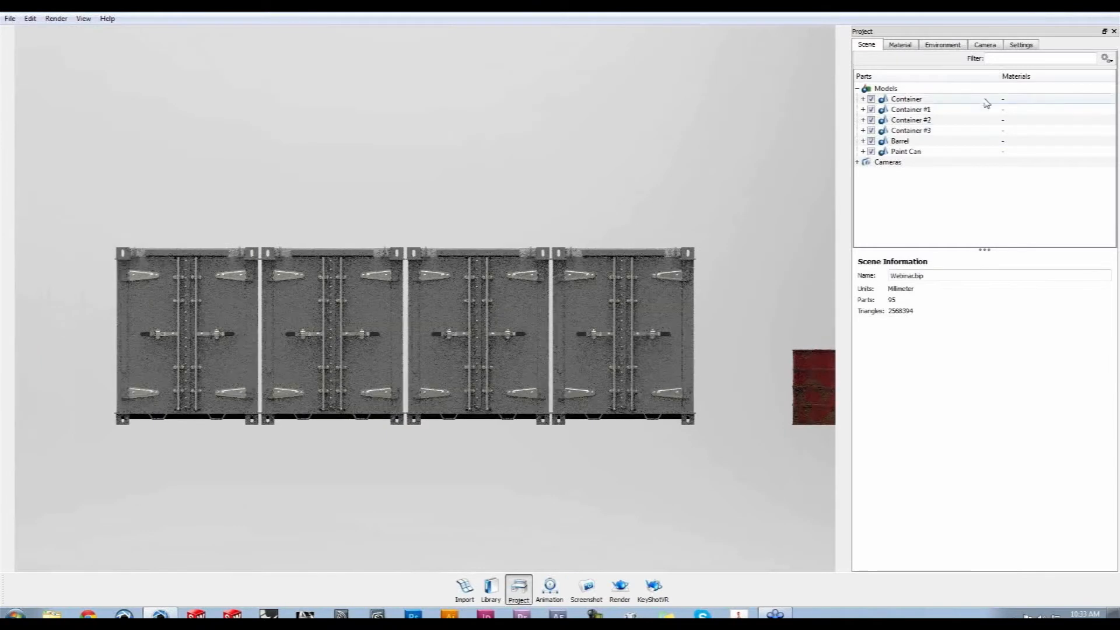
{"action": "left_click", "coordinate": [933, 109]}
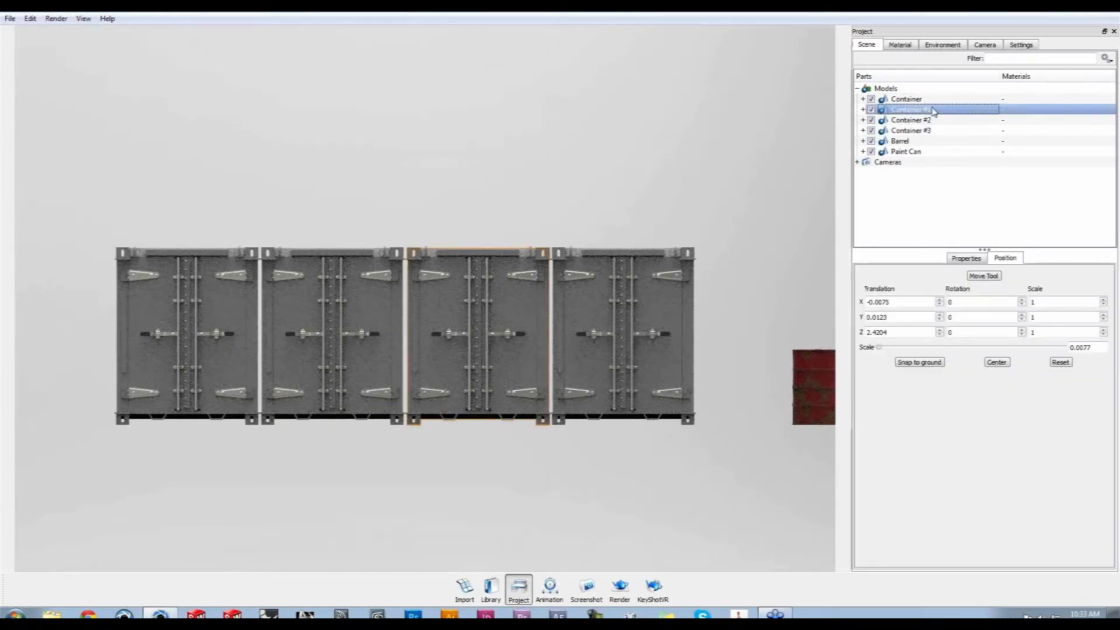
{"action": "right_click", "coordinate": [928, 113]}
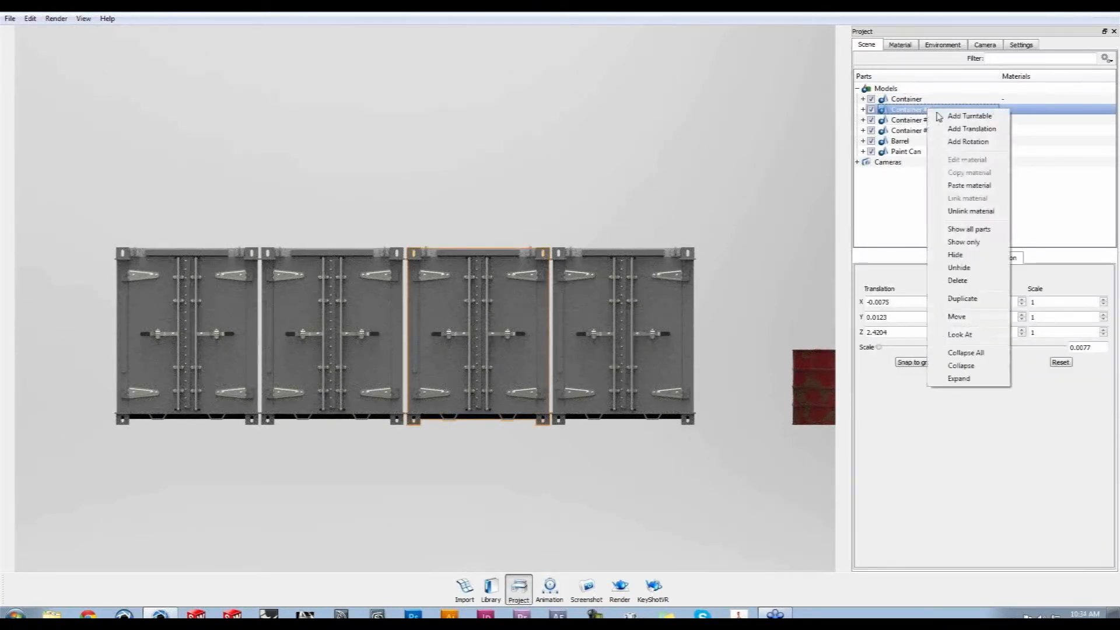
{"action": "left_click", "coordinate": [968, 298]}
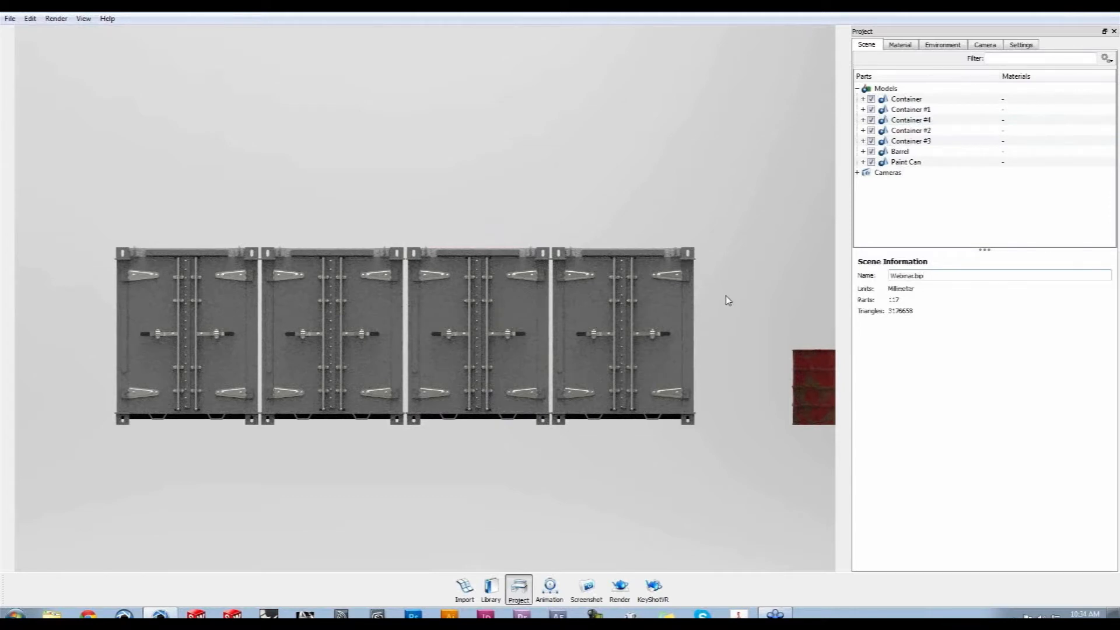
{"action": "left_click", "coordinate": [921, 132]}
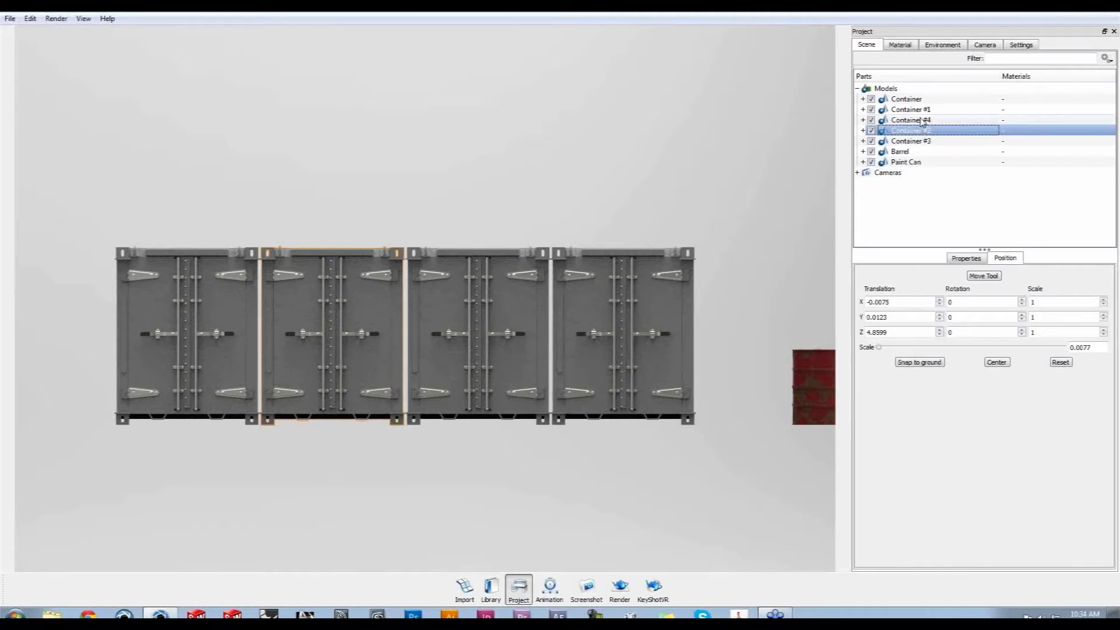
{"action": "left_click", "coordinate": [926, 111]}
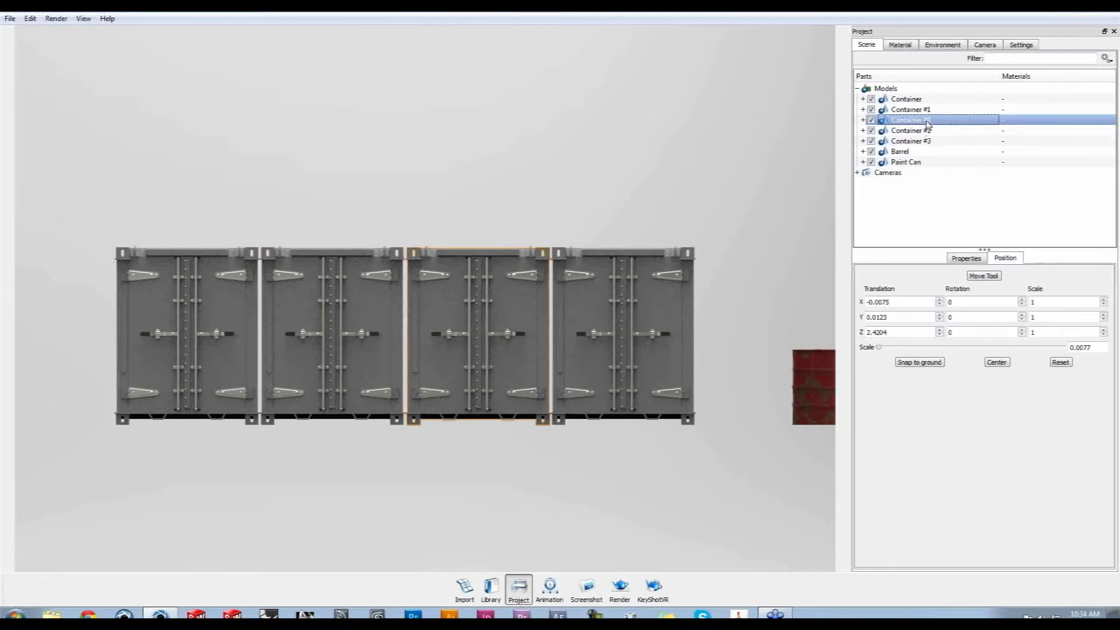
{"action": "left_click", "coordinate": [932, 131]}
{"action": "right_click", "coordinate": [933, 133]}
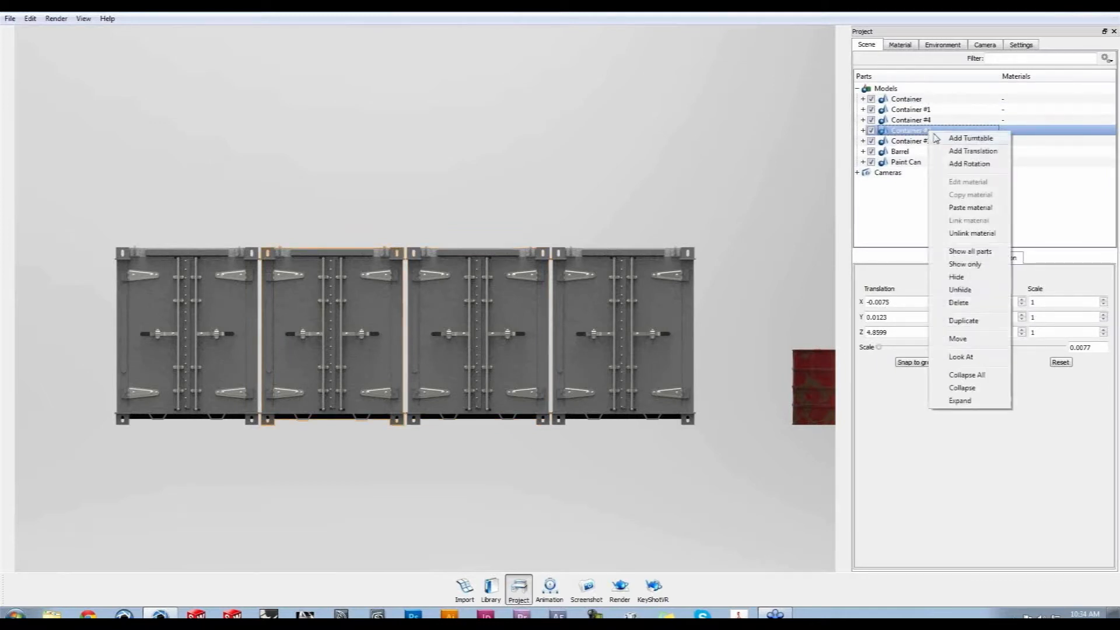
{"action": "left_click", "coordinate": [963, 321]}
{"action": "left_click", "coordinate": [928, 152]}
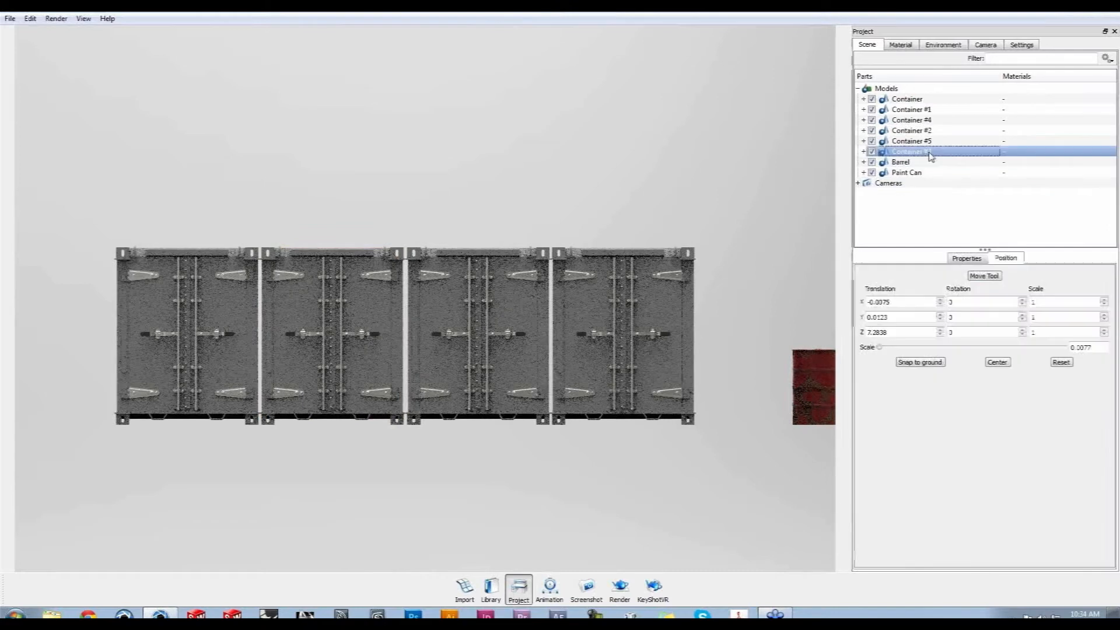
{"action": "right_click", "coordinate": [930, 153]}
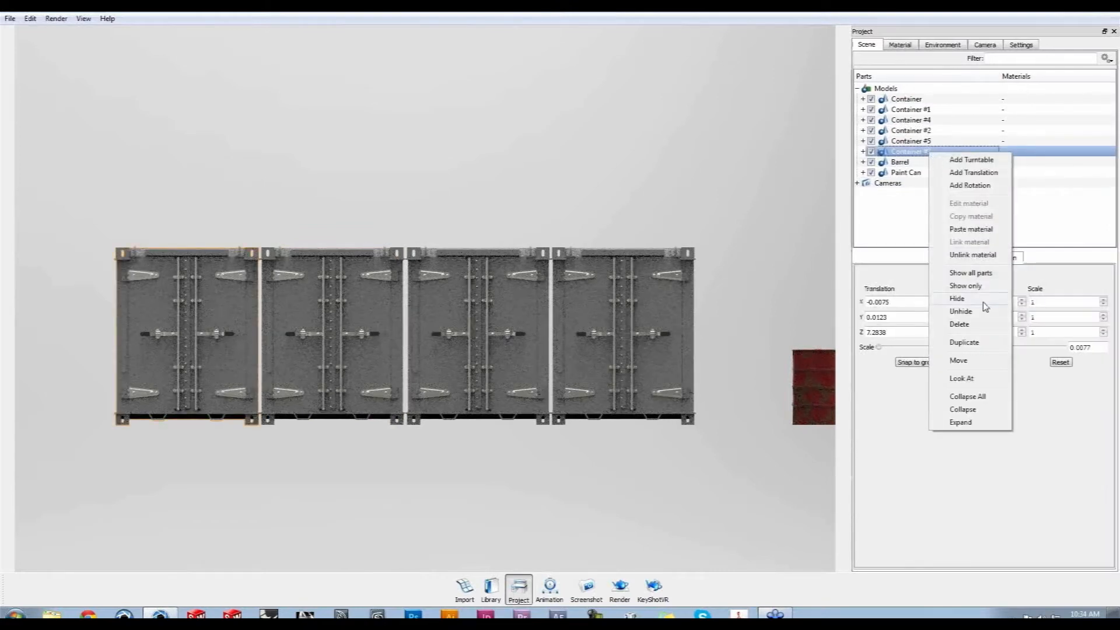
{"action": "left_click", "coordinate": [985, 342]}
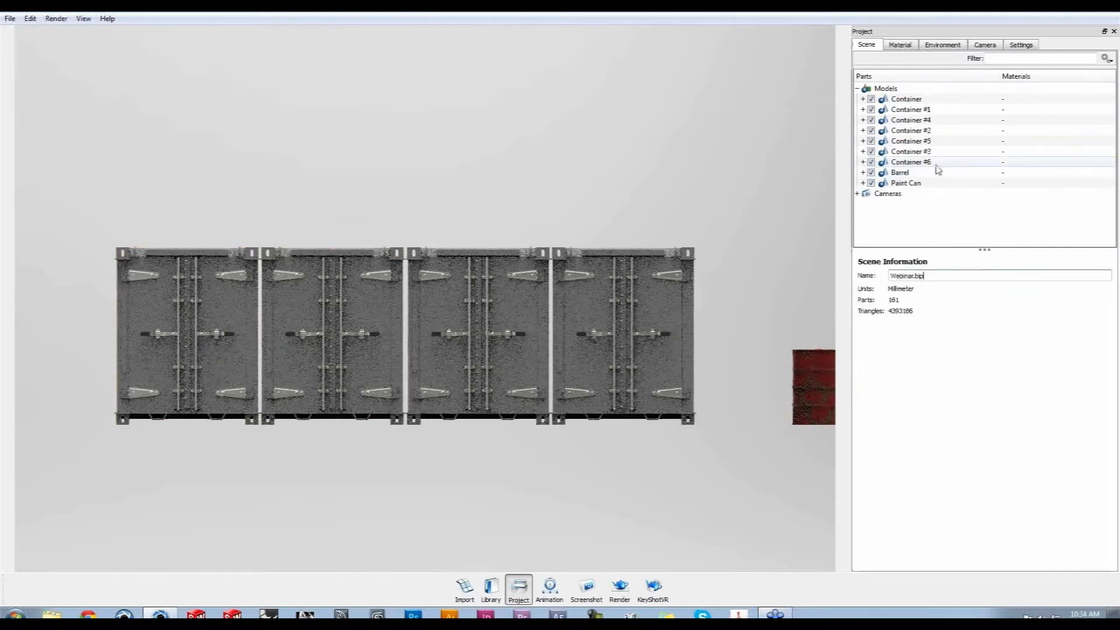
Select Container #4, #5 and #6 together and raise them to about Y 2.97, stacked on the three containers below
{"action": "left_click", "coordinate": [907, 162]}
{"action": "left_click", "coordinate": [935, 141], "text": "ctrl"}
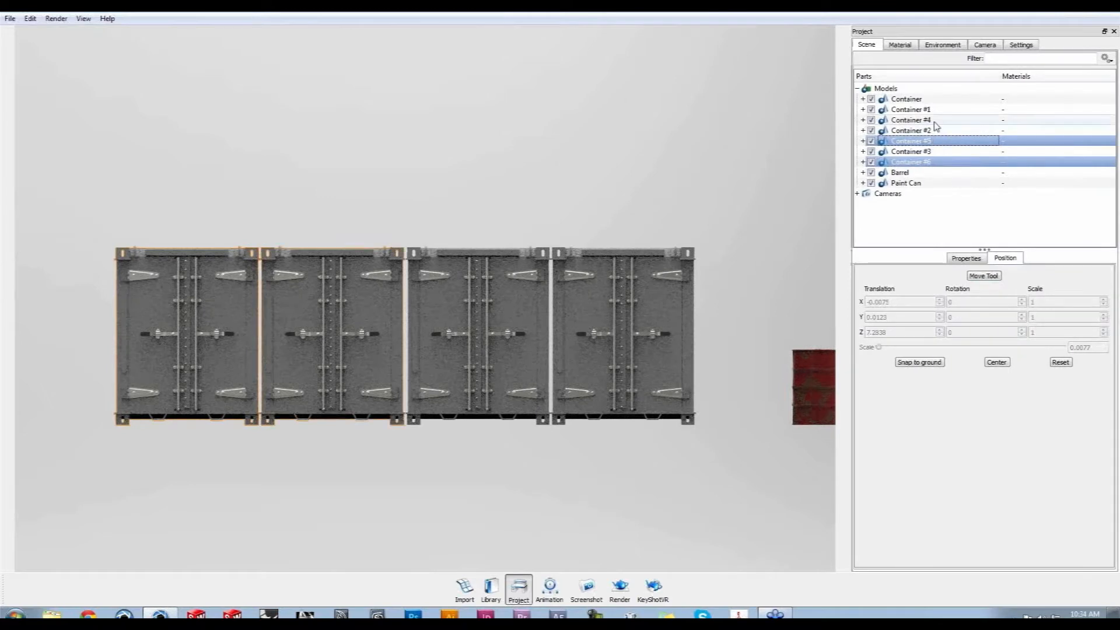
{"action": "left_click", "coordinate": [933, 121], "text": "ctrl"}
{"action": "left_click", "coordinate": [983, 276]}
{"action": "left_click_drag", "start_coordinate": [333, 276], "coordinate": [360, 100]}
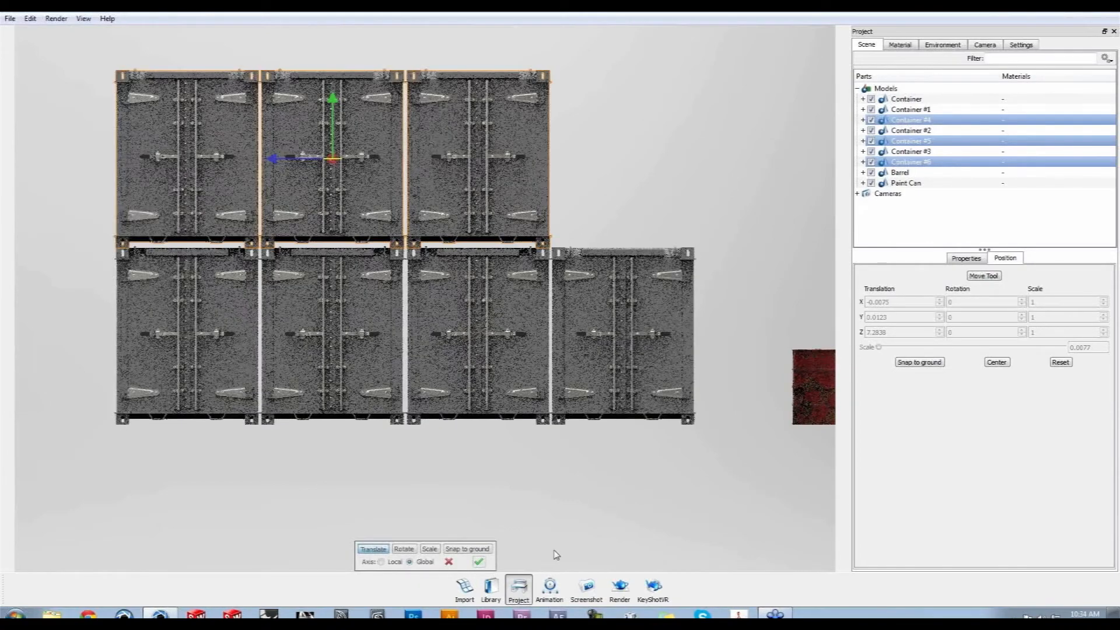
Duplicate the second-row containers #4, #5 and #6 one after another, making one copy of each
{"action": "middle_click_drag", "start_coordinate": [637, 248], "coordinate": [644, 339]}
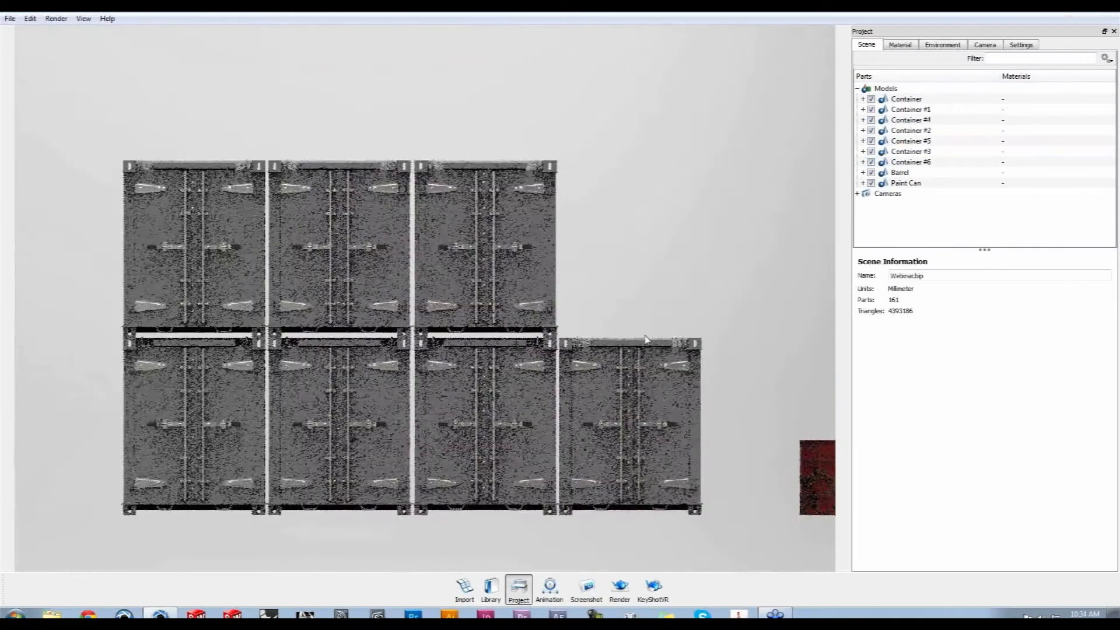
{"action": "left_click", "coordinate": [919, 164]}
{"action": "left_click", "coordinate": [926, 120]}
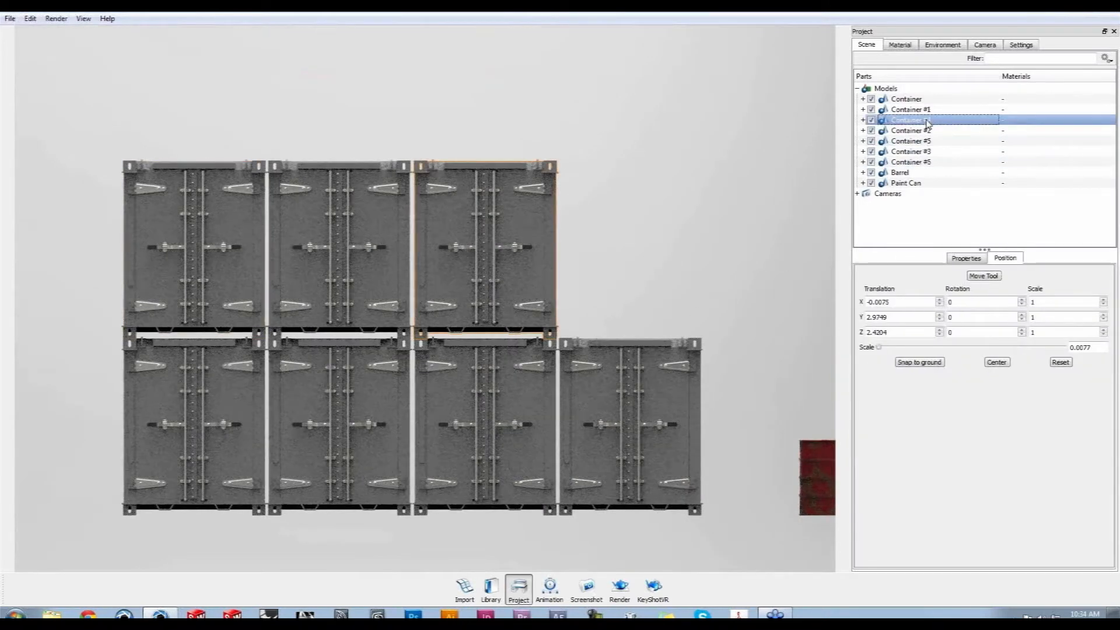
{"action": "right_click", "coordinate": [927, 122]}
{"action": "left_click", "coordinate": [983, 313]}
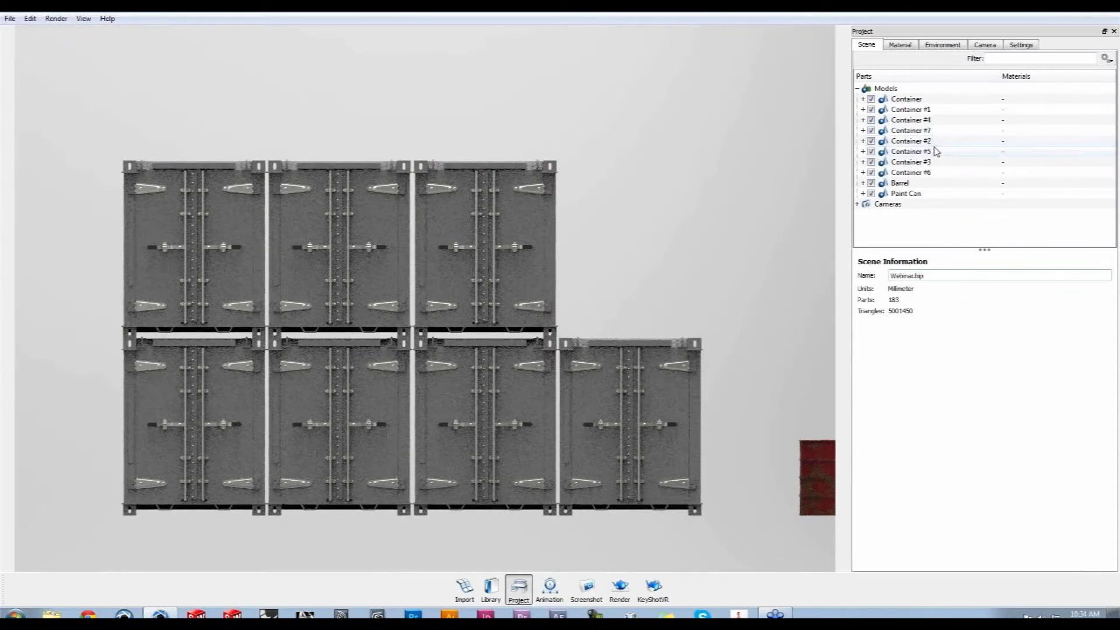
{"action": "left_click", "coordinate": [935, 151]}
{"action": "right_click", "coordinate": [936, 151]}
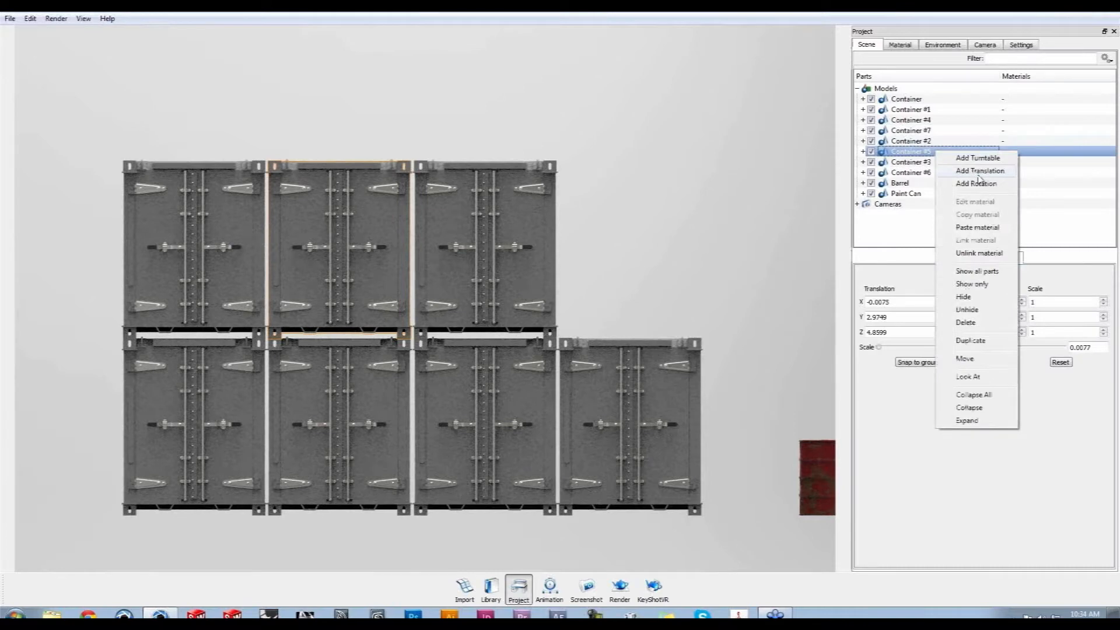
{"action": "left_click", "coordinate": [971, 340]}
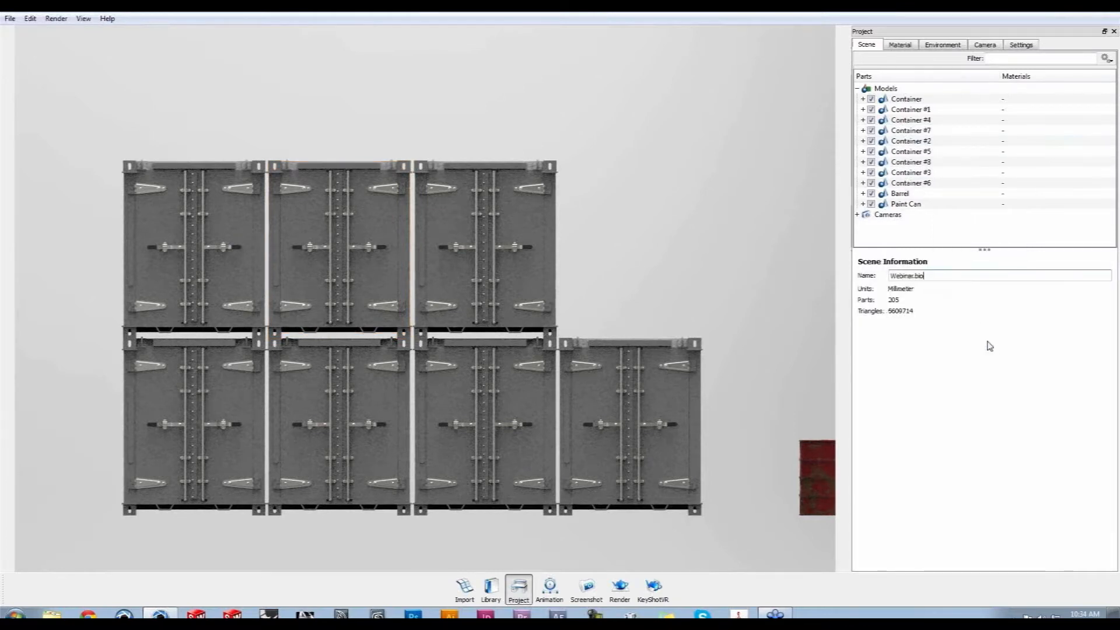
{"action": "left_click", "coordinate": [931, 184]}
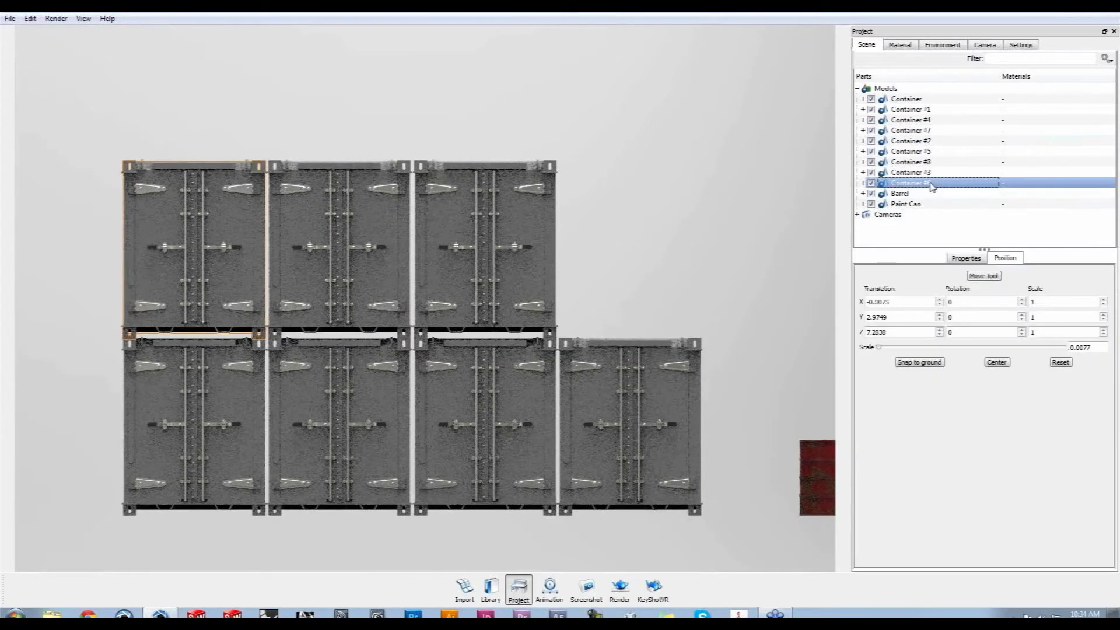
{"action": "right_click", "coordinate": [931, 186]}
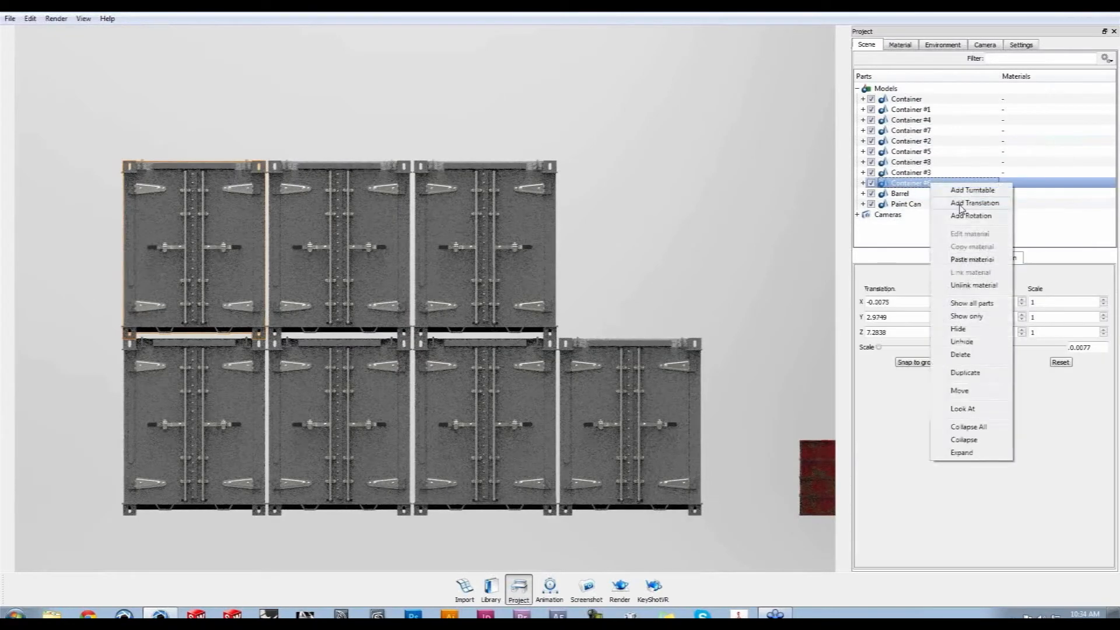
{"action": "left_click", "coordinate": [977, 374]}
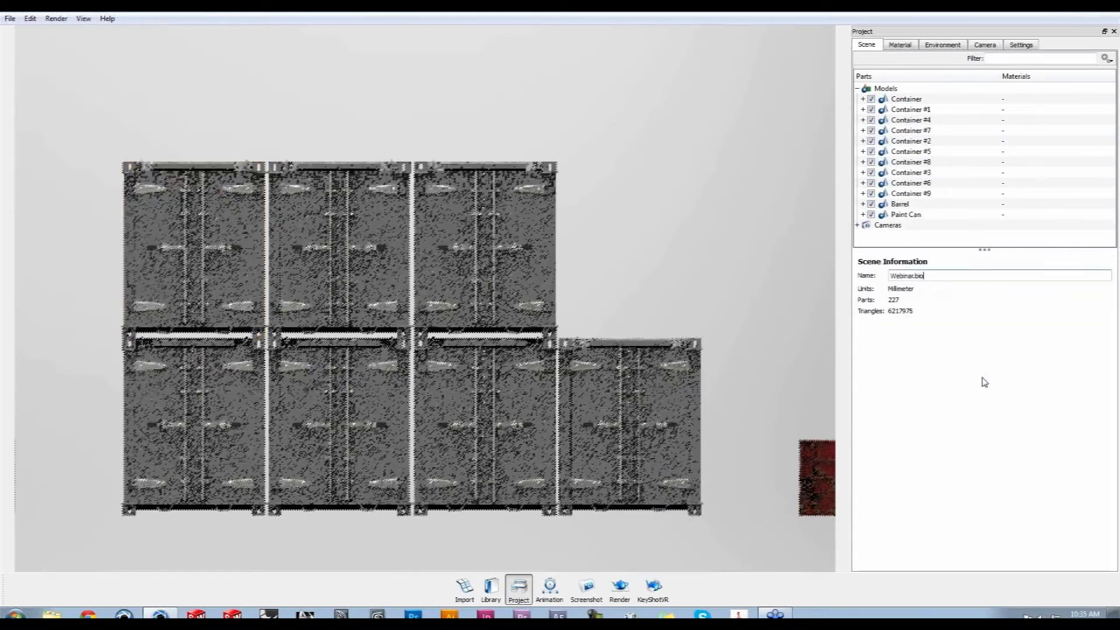
Select Container #7, #8 and #9 together, raise them to form a third row on the stack, and accept the move
{"action": "left_click", "coordinate": [936, 193]}
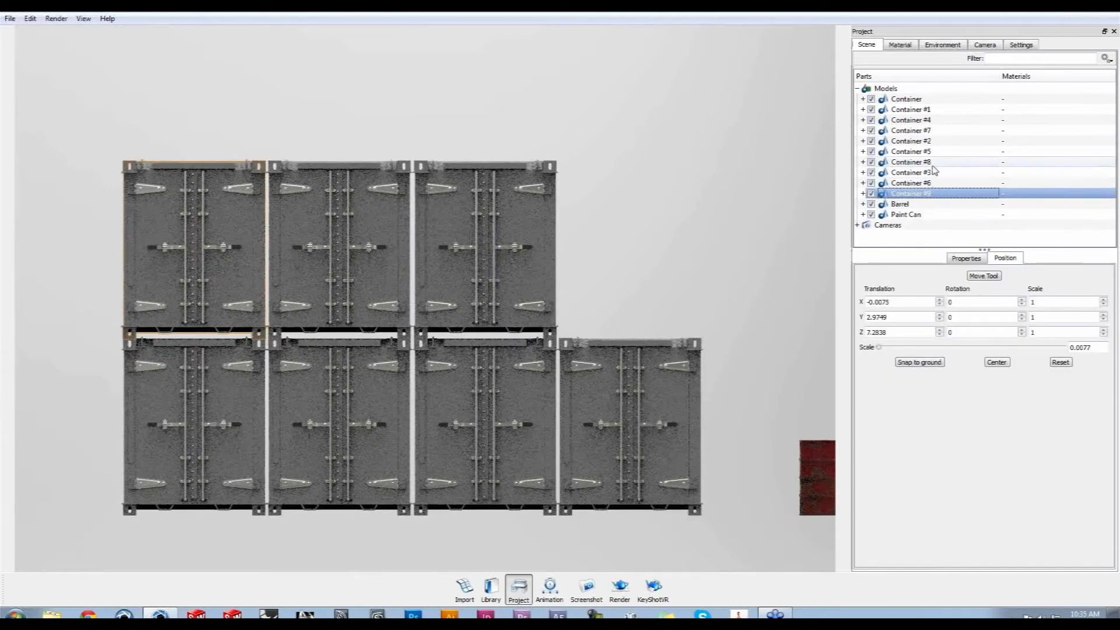
{"action": "left_click", "coordinate": [933, 164], "text": "ctrl"}
{"action": "left_click", "coordinate": [933, 132], "text": "ctrl"}
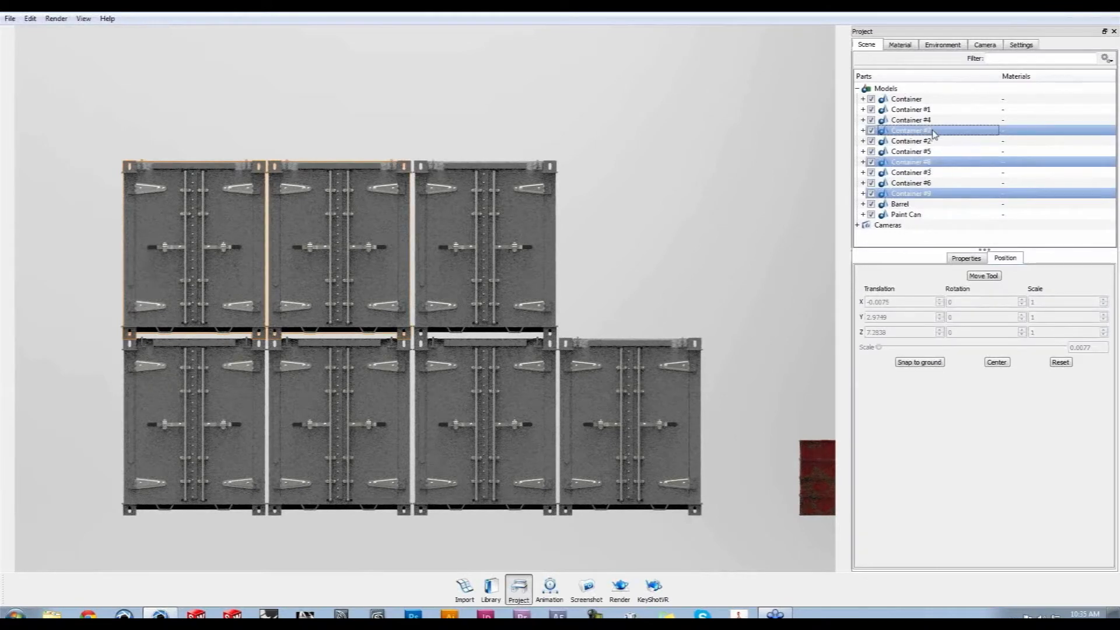
{"action": "left_click", "coordinate": [982, 276]}
{"action": "left_click_drag", "start_coordinate": [341, 195], "coordinate": [350, 27]}
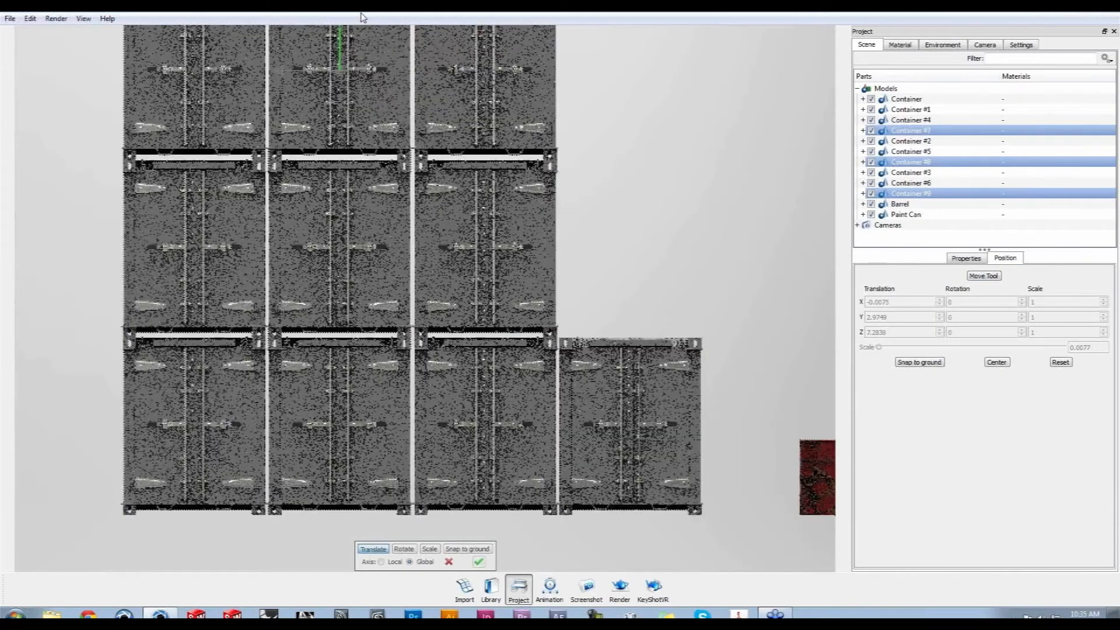
{"action": "left_click", "coordinate": [478, 561]}
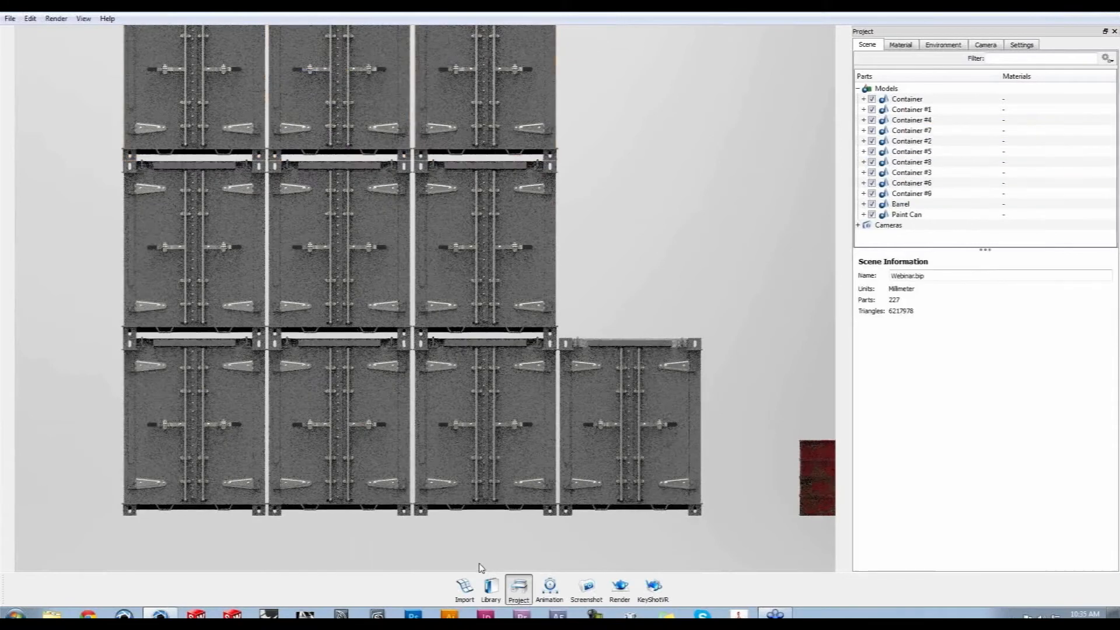
Duplicate the original Container and raise the copy to about Y 2.98, stacked directly on top of it
{"action": "left_click", "coordinate": [923, 101]}
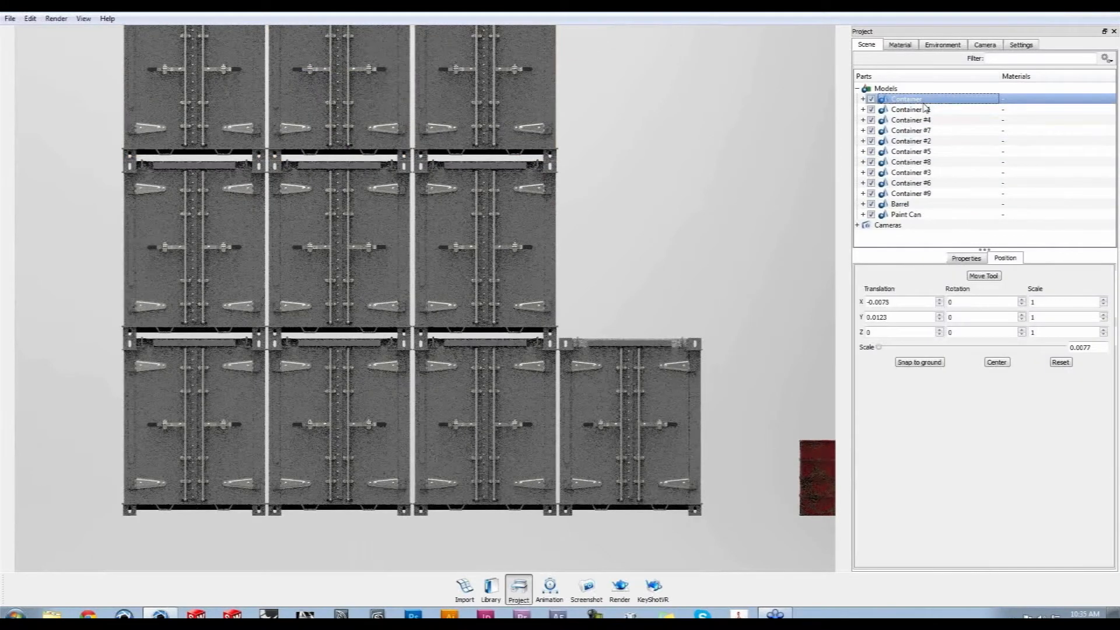
{"action": "right_click", "coordinate": [924, 103]}
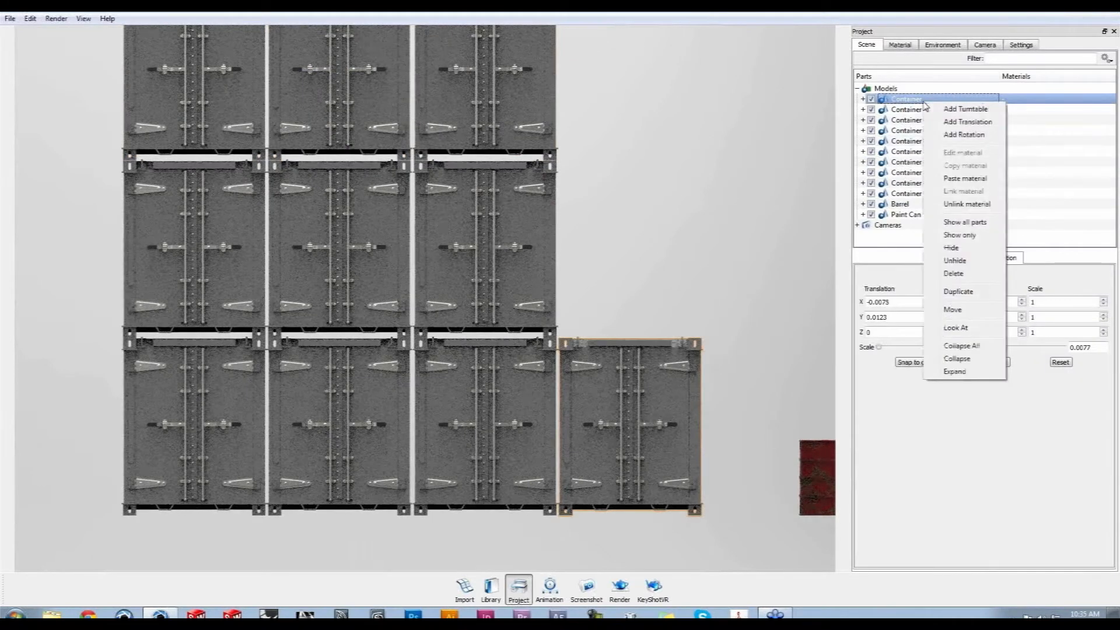
{"action": "left_click", "coordinate": [968, 295]}
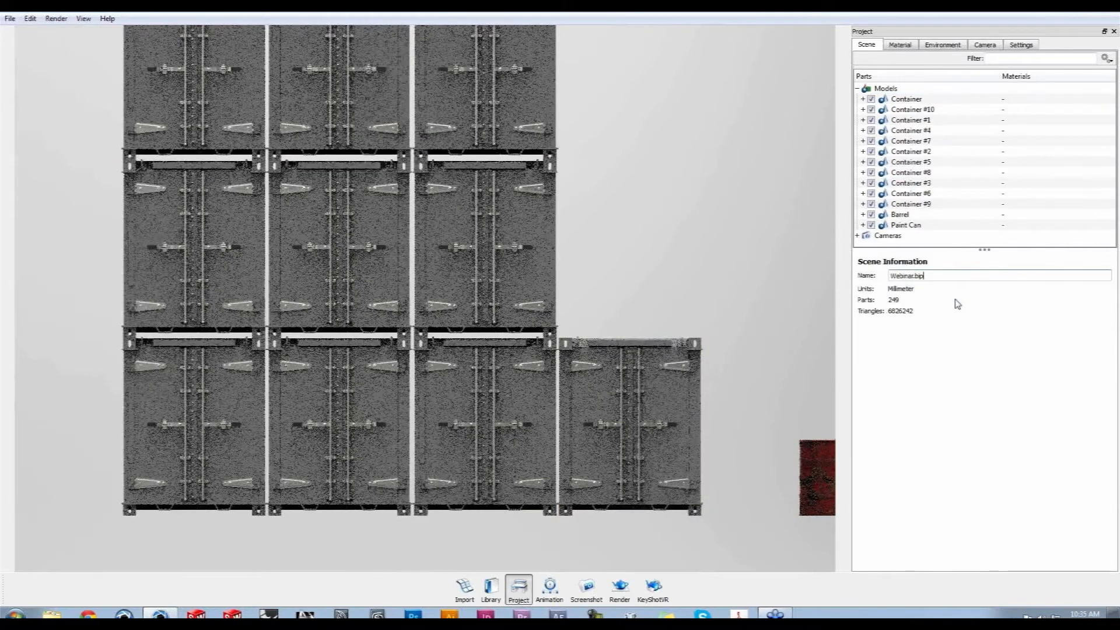
{"action": "left_click", "coordinate": [912, 109]}
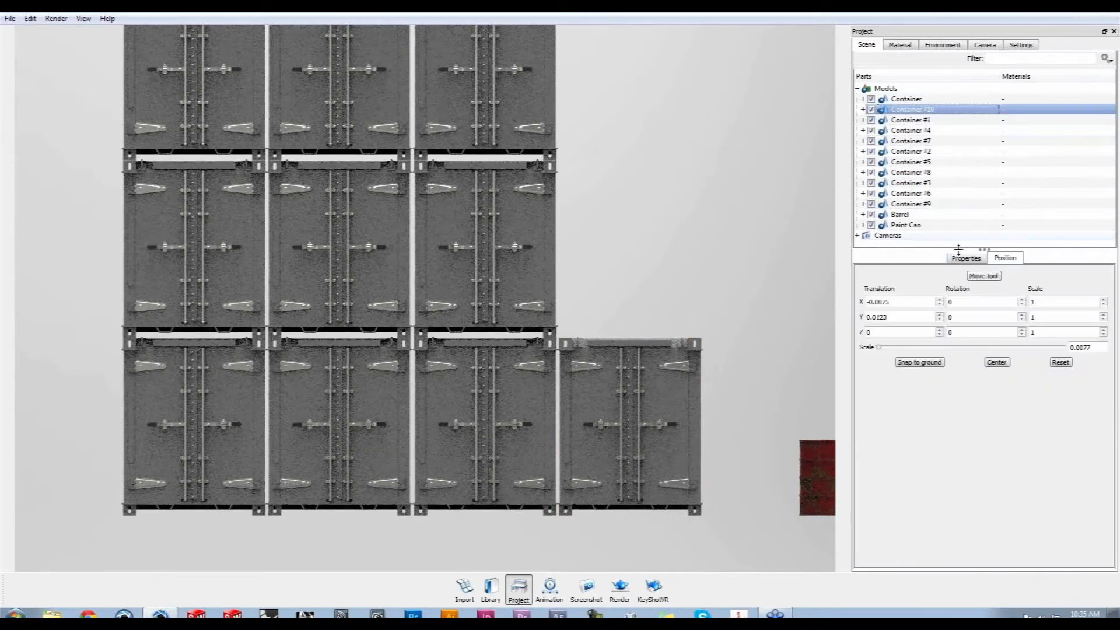
{"action": "left_click", "coordinate": [983, 276]}
{"action": "left_click_drag", "start_coordinate": [630, 370], "coordinate": [656, 189]}
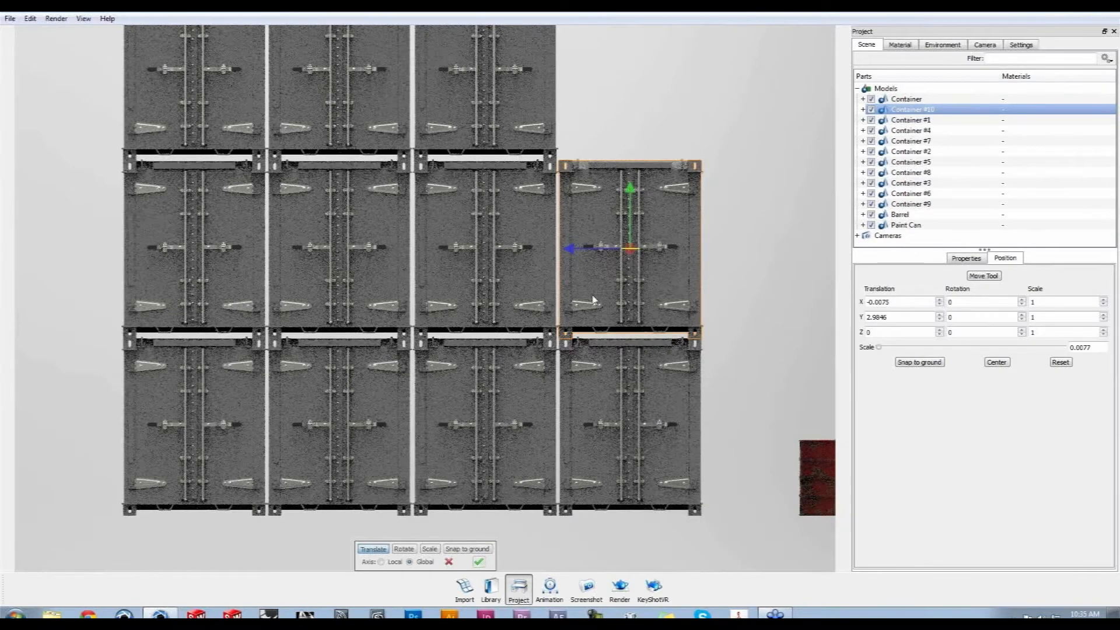
{"action": "left_click", "coordinate": [480, 562]}
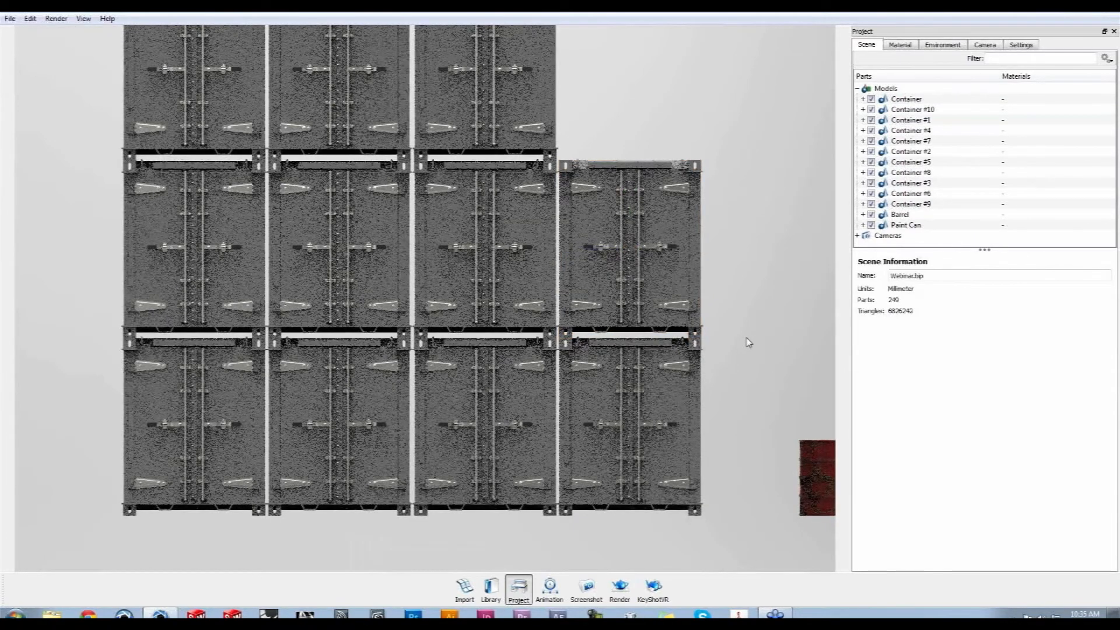
Switch the camera lens to Perspective and frame the whole container stack with the barrel and paint can at an angle
{"action": "left_click_drag", "start_coordinate": [746, 343], "coordinate": [678, 380]}
{"action": "left_click", "coordinate": [993, 45]}
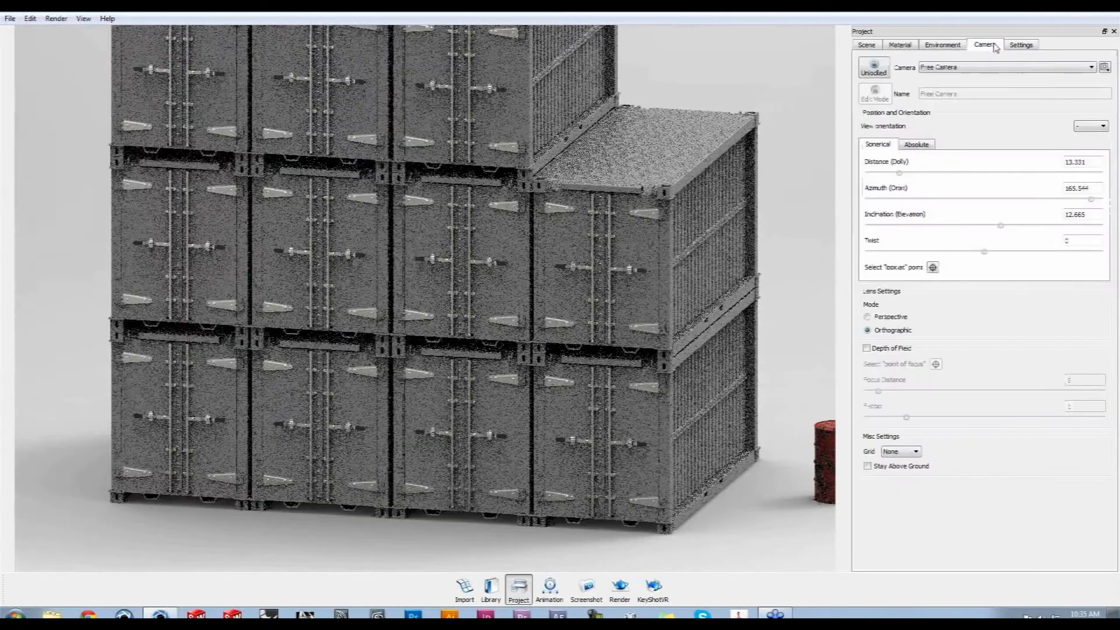
{"action": "left_click", "coordinate": [902, 317]}
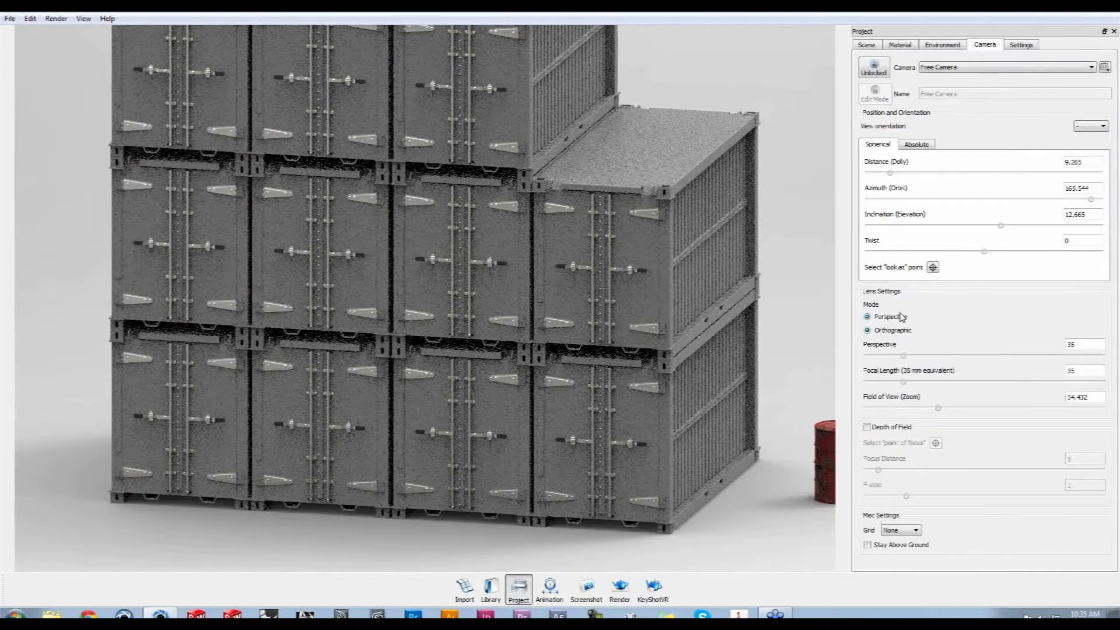
{"action": "scroll", "coordinate": [600, 407], "scroll_direction": "down", "scroll_amount": 5}
{"action": "left_click_drag", "start_coordinate": [698, 280], "coordinate": [665, 312]}
{"action": "left_click_drag", "start_coordinate": [693, 254], "coordinate": [670, 335]}
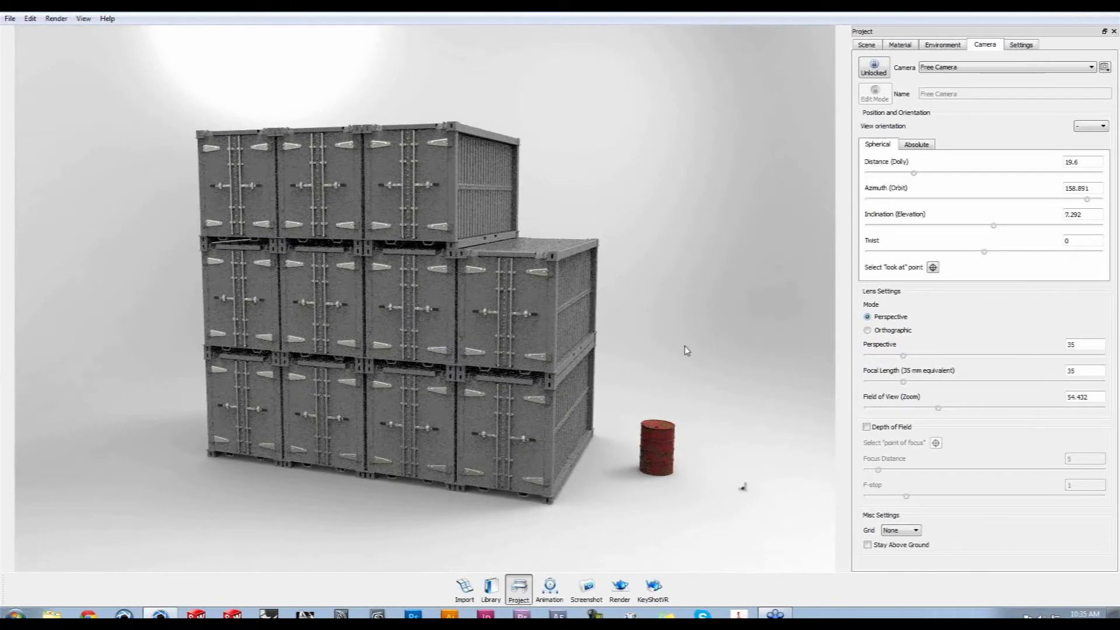
{"action": "middle_click_drag", "start_coordinate": [687, 350], "coordinate": [673, 352]}
Enlarge the in-project material list and link all the Rubber materials, including numbers #1 to #10, into one
{"action": "left_click", "coordinate": [897, 46]}
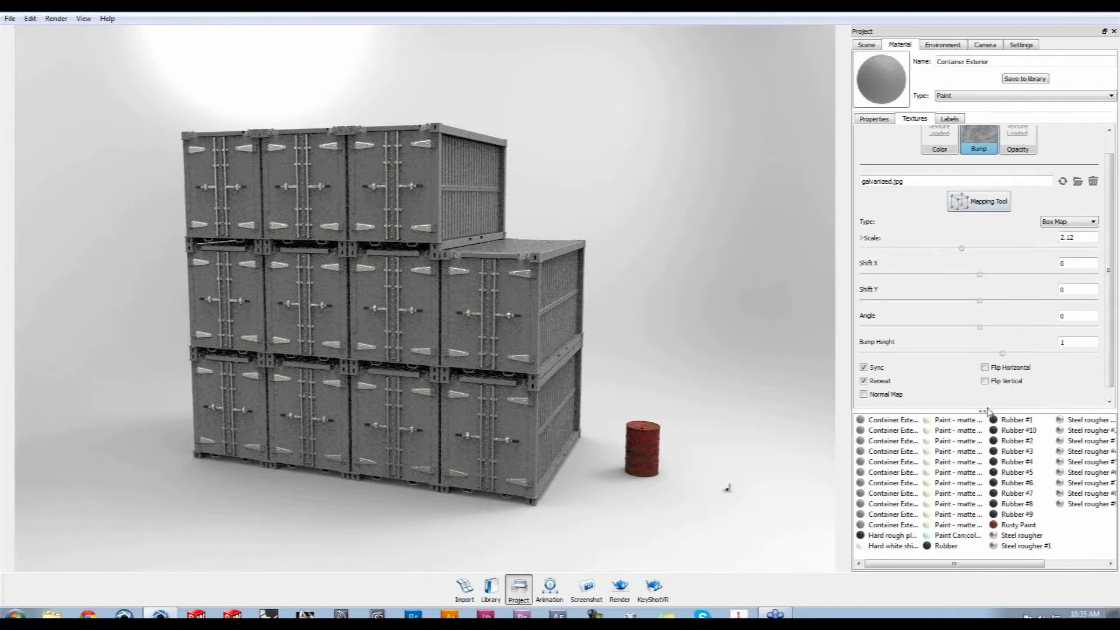
{"action": "left_click_drag", "start_coordinate": [986, 411], "coordinate": [986, 313]}
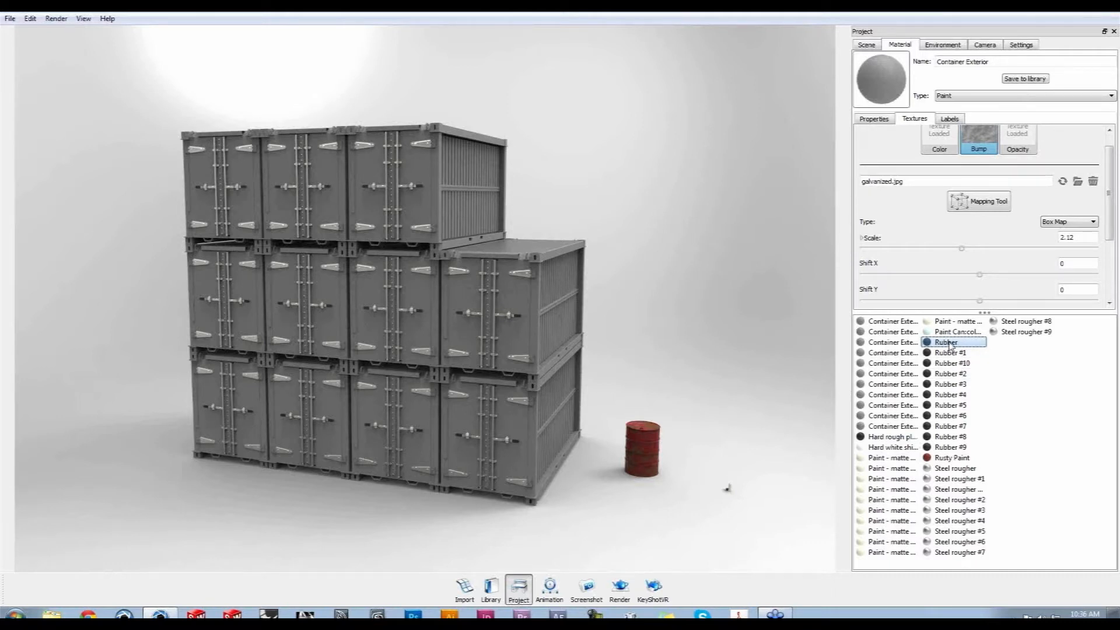
{"action": "left_click", "coordinate": [949, 447], "text": "shift"}
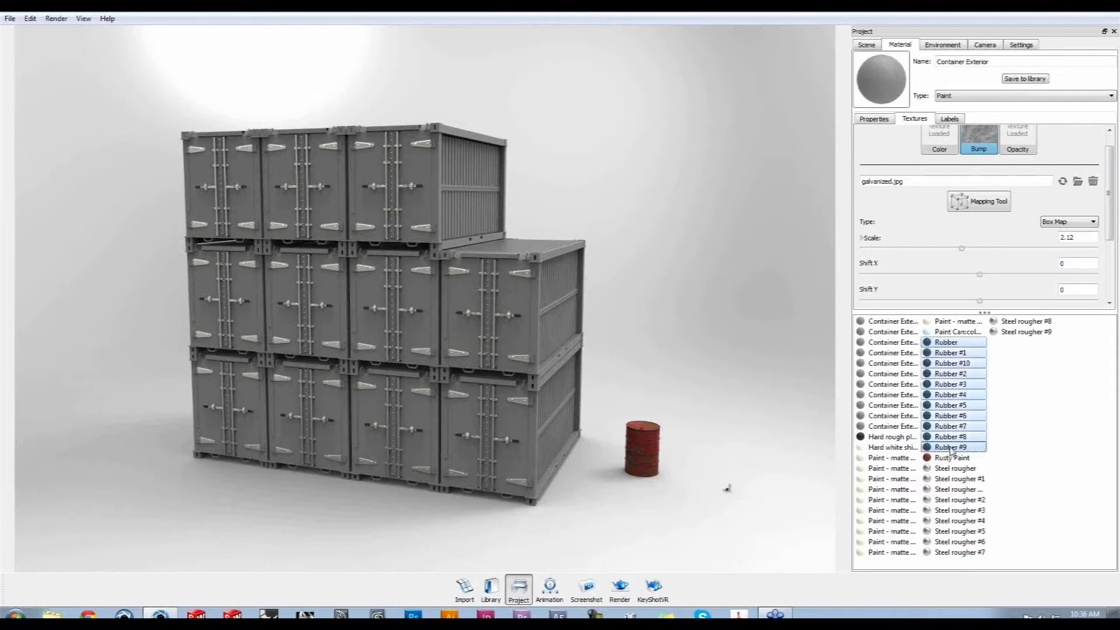
{"action": "right_click", "coordinate": [951, 355]}
{"action": "left_click", "coordinate": [975, 410]}
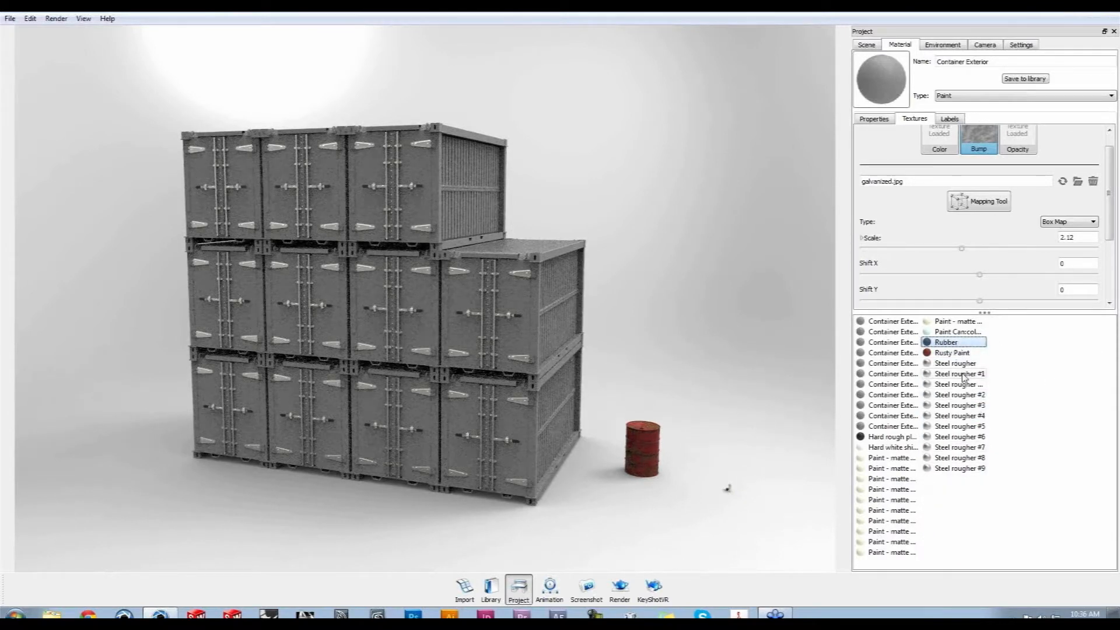
Link all the Steel rougher materials in the project's material list together
{"action": "left_click", "coordinate": [957, 364]}
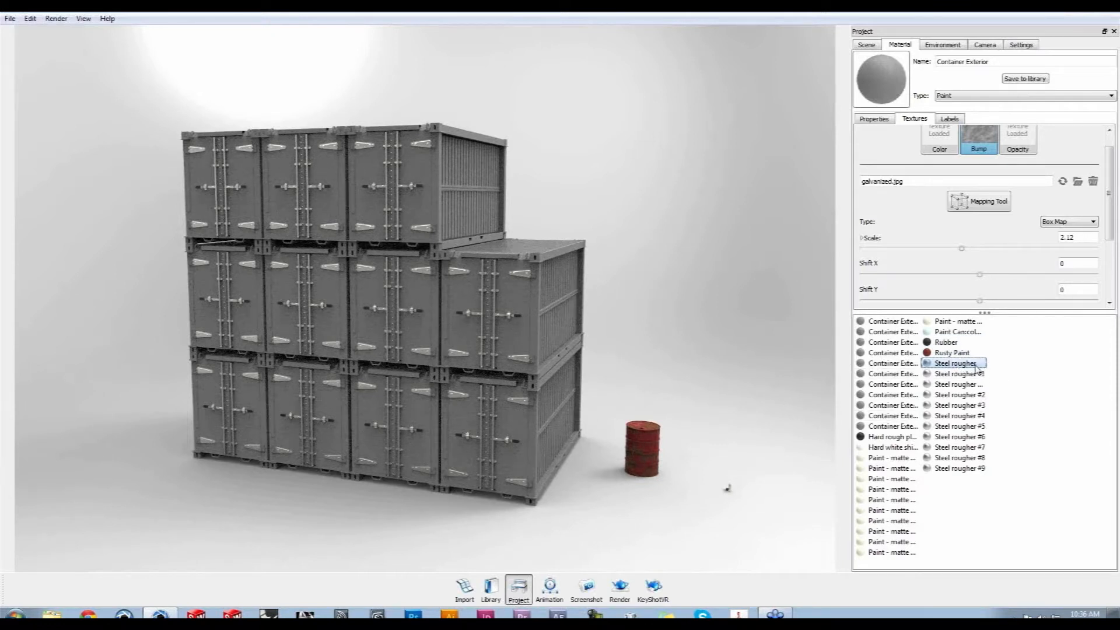
{"action": "left_click", "coordinate": [972, 469], "text": "shift"}
{"action": "right_click", "coordinate": [960, 442]}
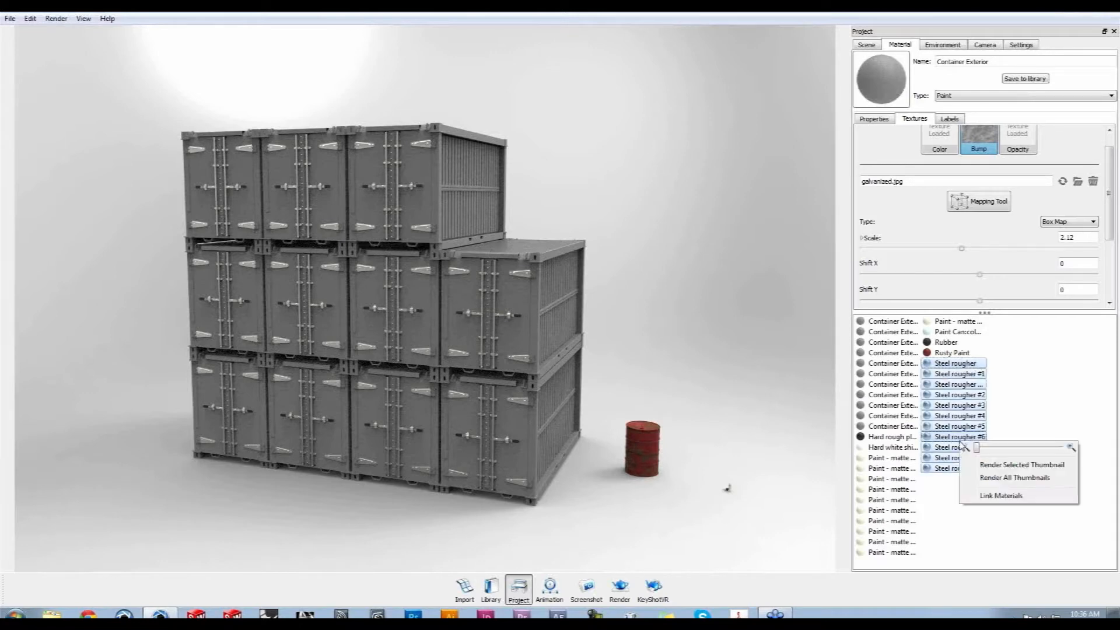
{"action": "left_click", "coordinate": [1001, 496]}
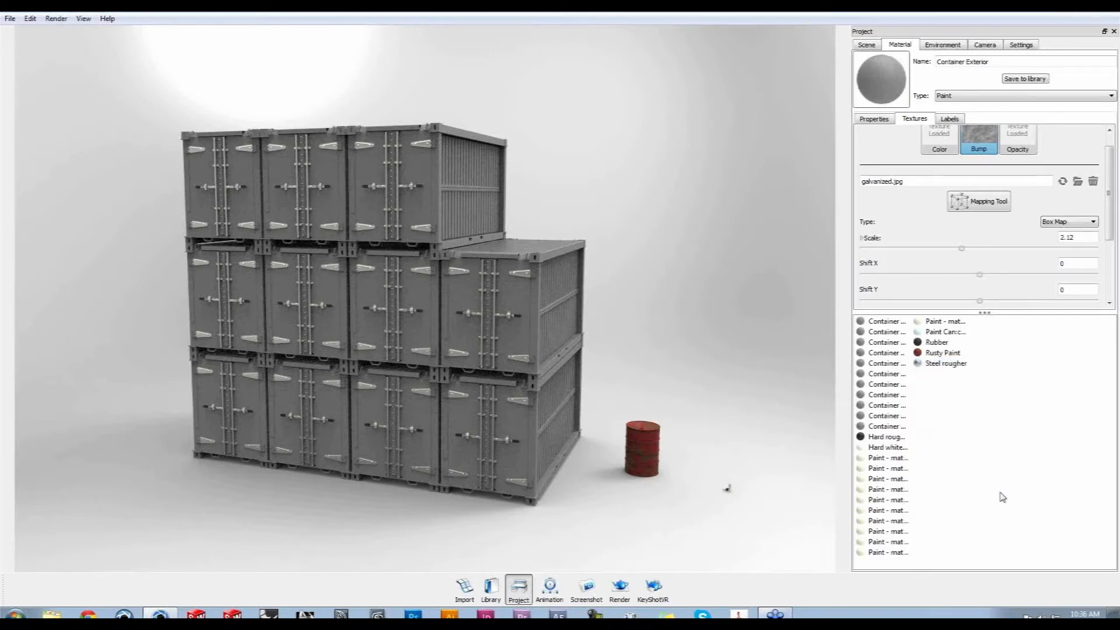
Select all the Paint - matte materials in the project's material list for linking
{"action": "left_click", "coordinate": [888, 458]}
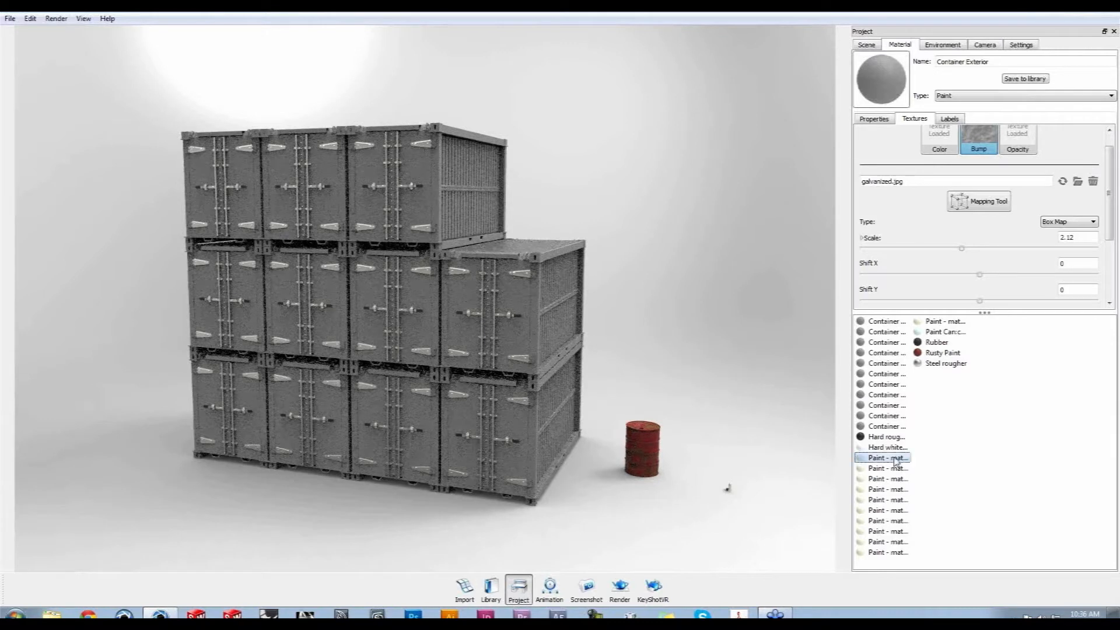
{"action": "left_click", "coordinate": [944, 321], "text": "shift"}
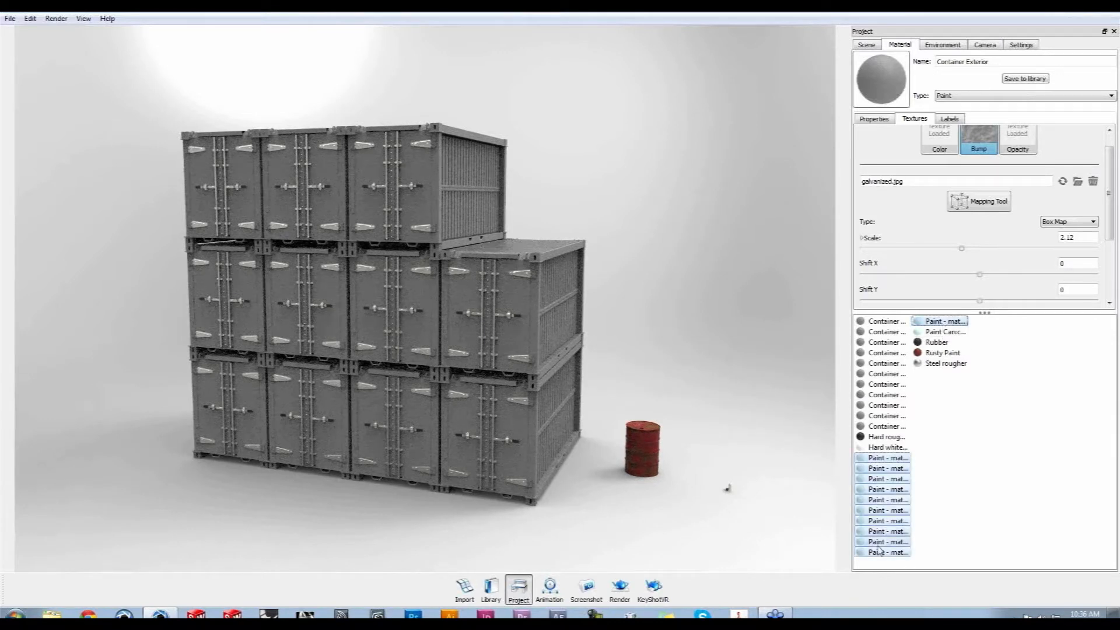
Link the selected matte paint materials into one shared material and rename it Container Interior
{"action": "right_click", "coordinate": [893, 471]}
{"action": "left_click", "coordinate": [932, 522]}
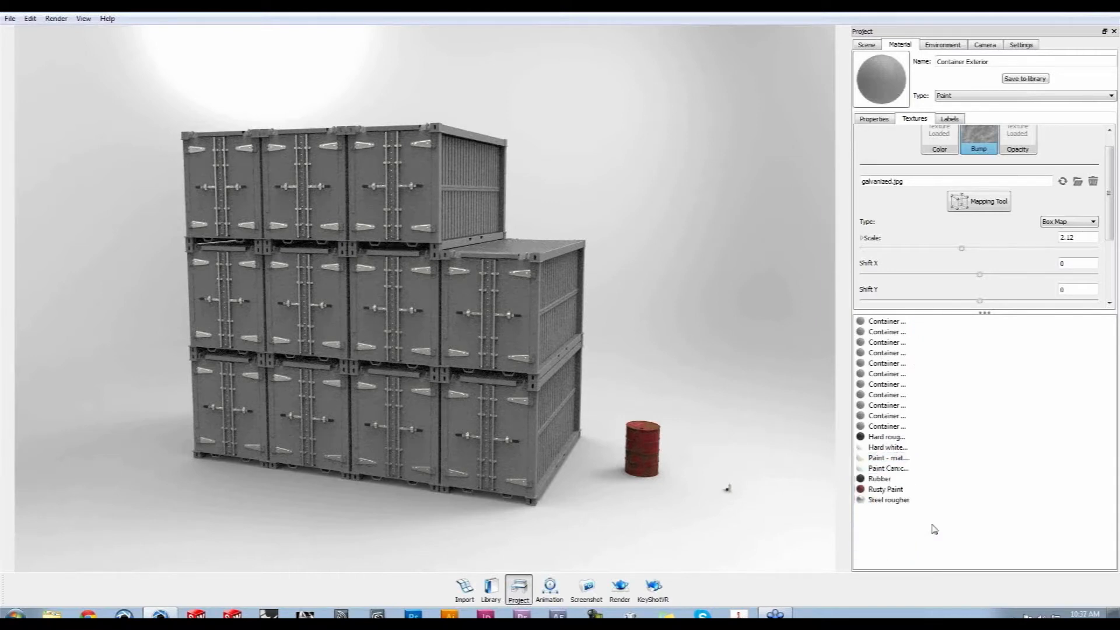
{"action": "left_click", "coordinate": [898, 457]}
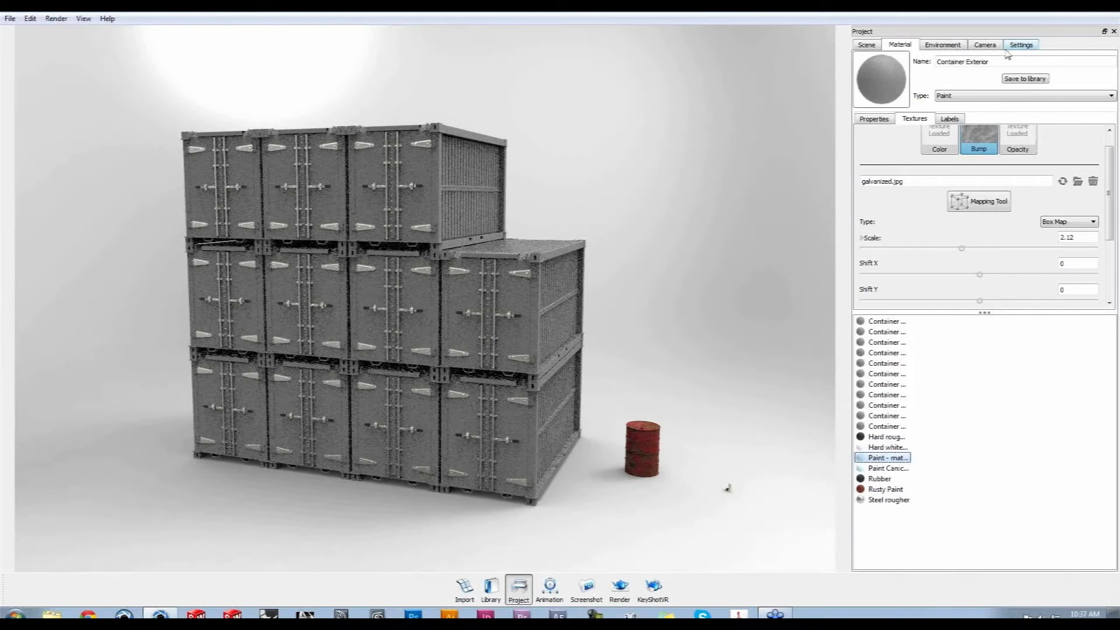
{"action": "double_click", "coordinate": [886, 459]}
{"action": "triple_click", "coordinate": [1011, 58]}
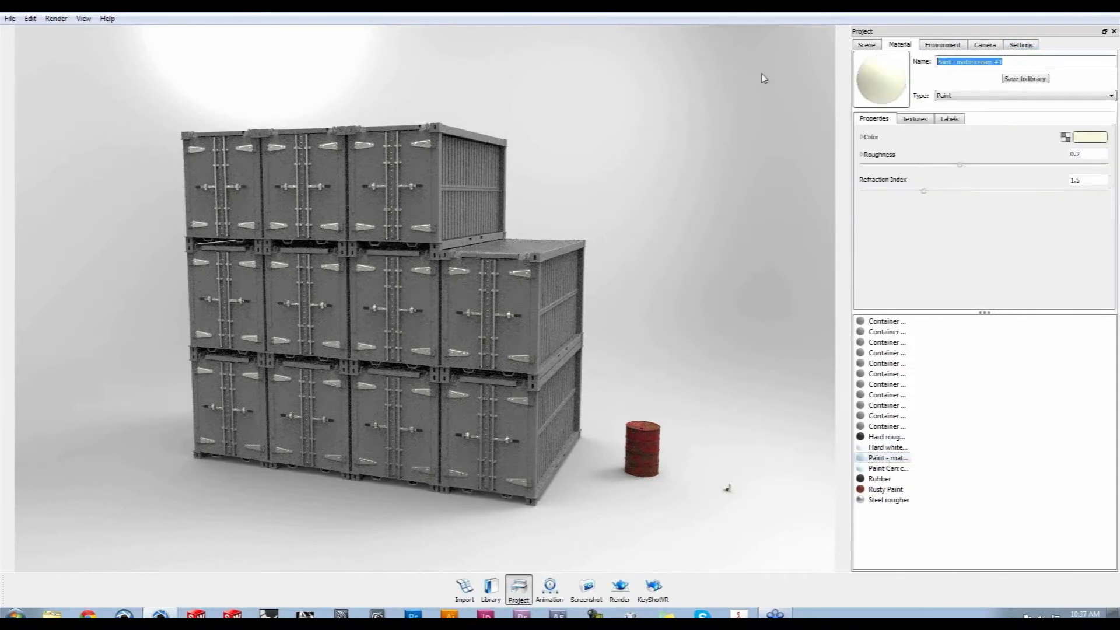
{"action": "type", "text": "Container Interior"}
{"action": "key", "text": "Return"}
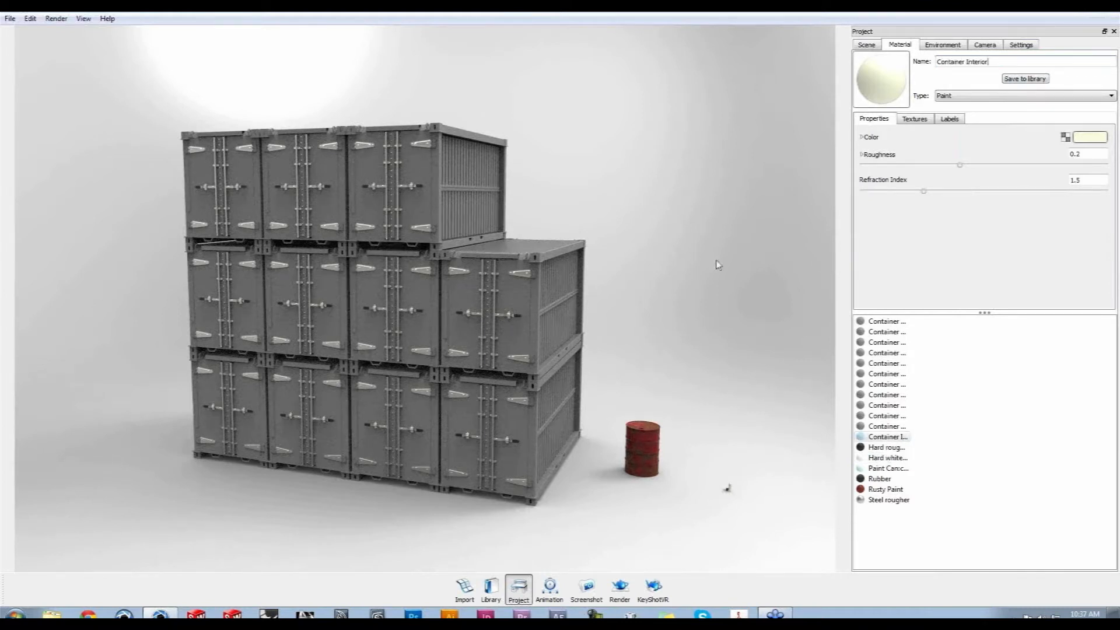
Examine the container stack from several angles and inspect the doors of the bottom row up close
{"action": "left_click_drag", "start_coordinate": [751, 351], "coordinate": [707, 363]}
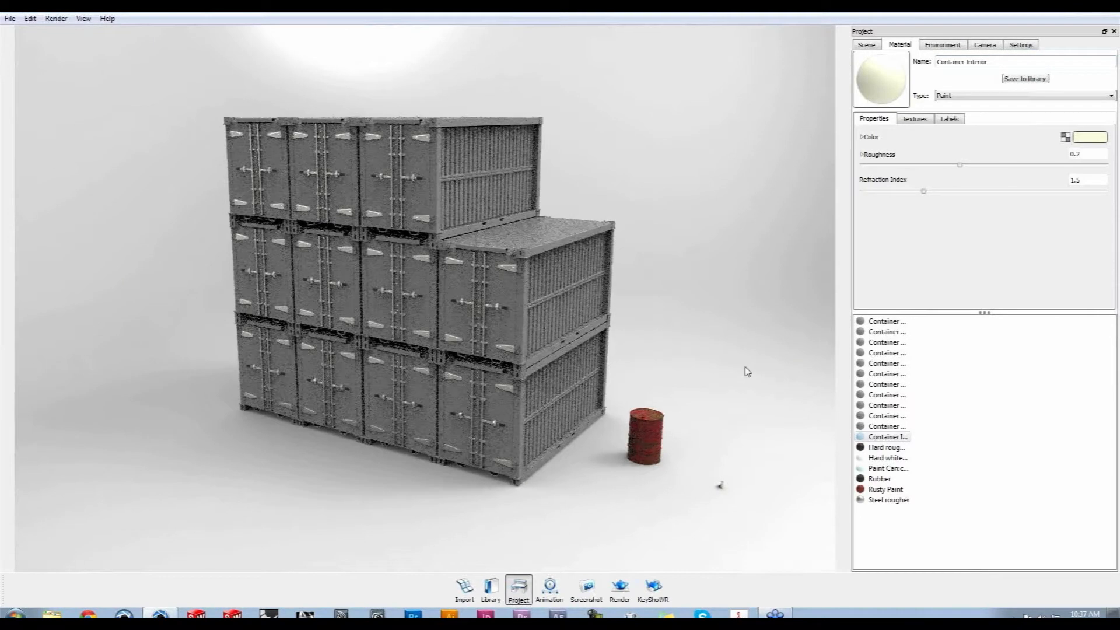
{"action": "left_click_drag", "start_coordinate": [690, 374], "coordinate": [724, 400]}
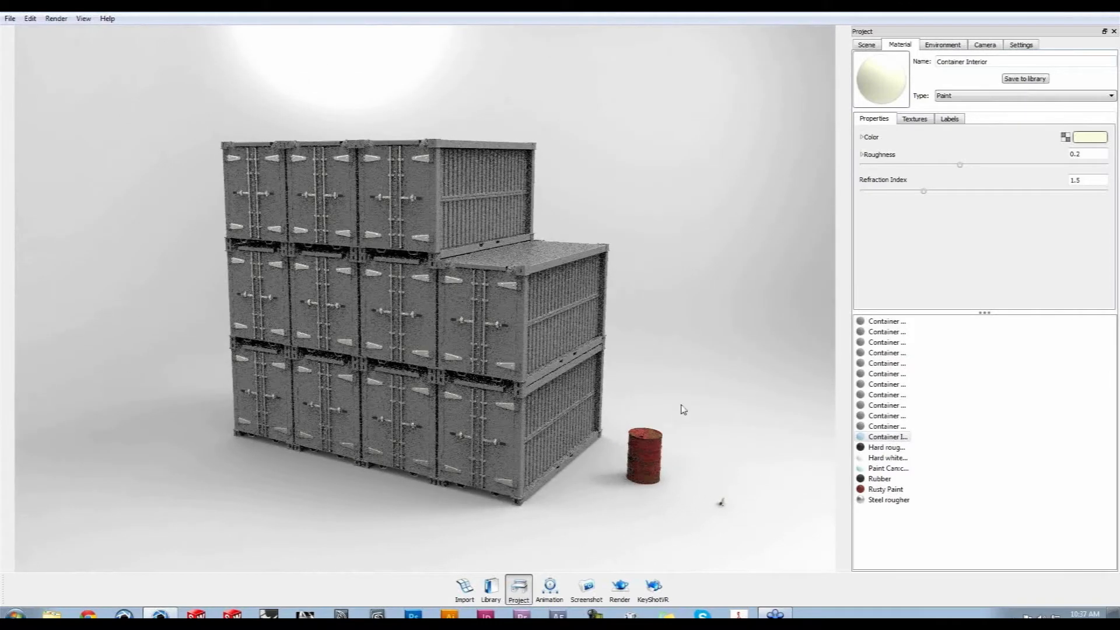
{"action": "middle_click_drag", "start_coordinate": [674, 394], "coordinate": [673, 390]}
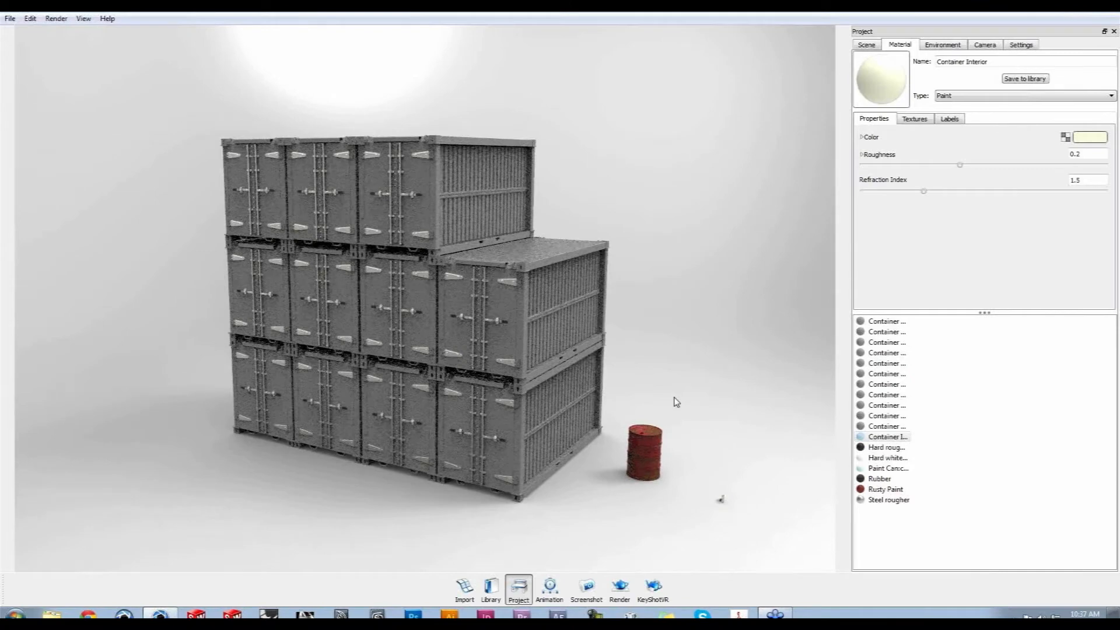
{"action": "left_click_drag", "start_coordinate": [375, 482], "coordinate": [449, 522]}
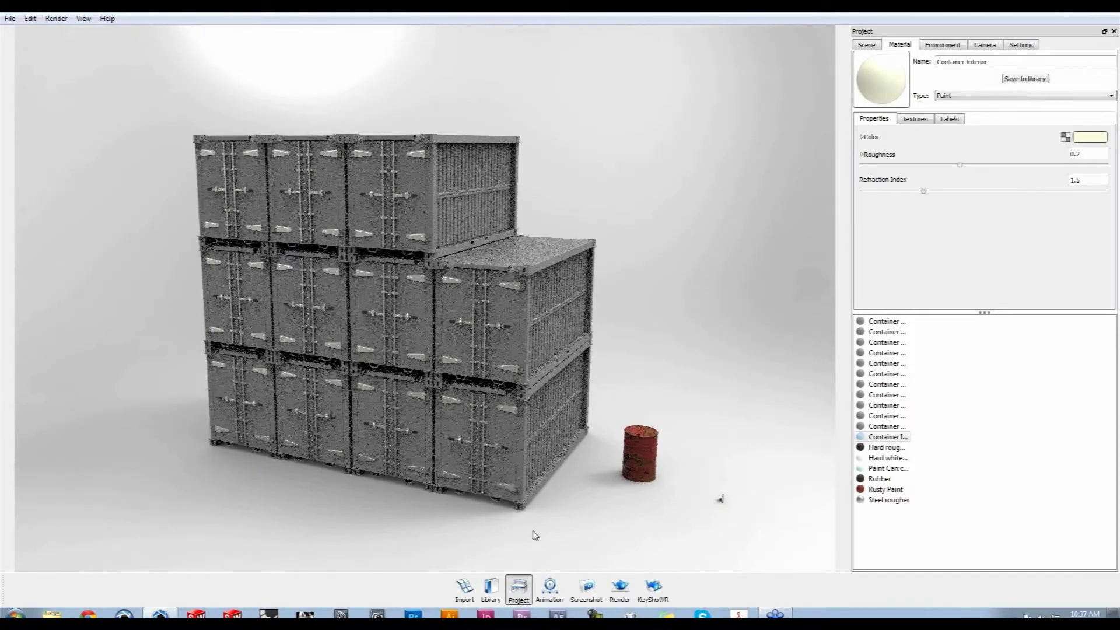
{"action": "left_click_drag", "start_coordinate": [567, 453], "coordinate": [513, 505]}
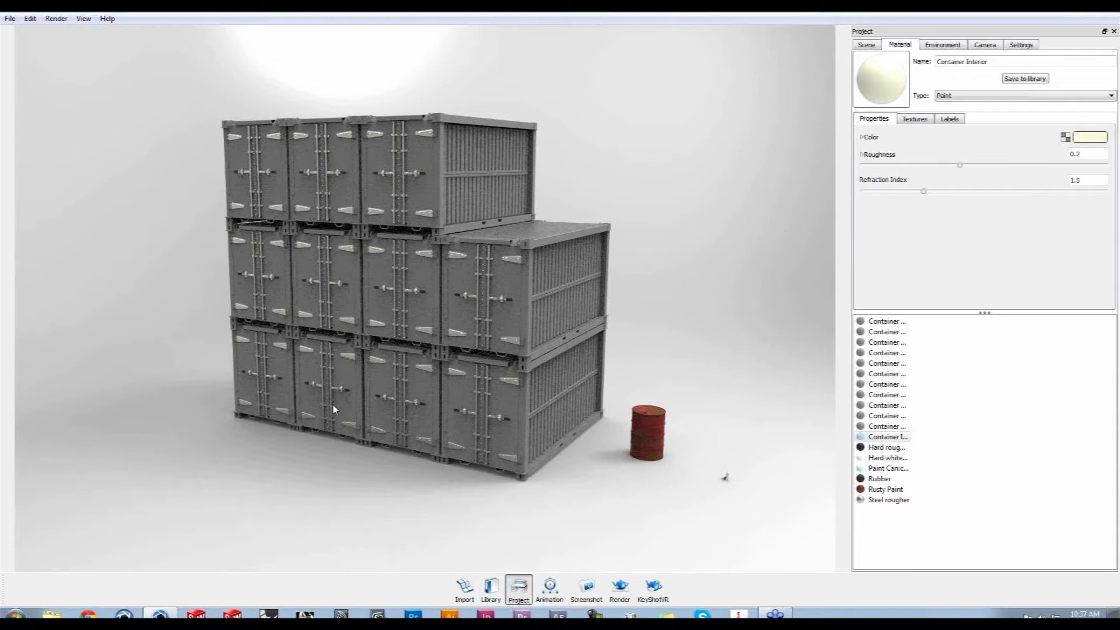
{"action": "left_click_drag", "start_coordinate": [343, 474], "coordinate": [496, 453]}
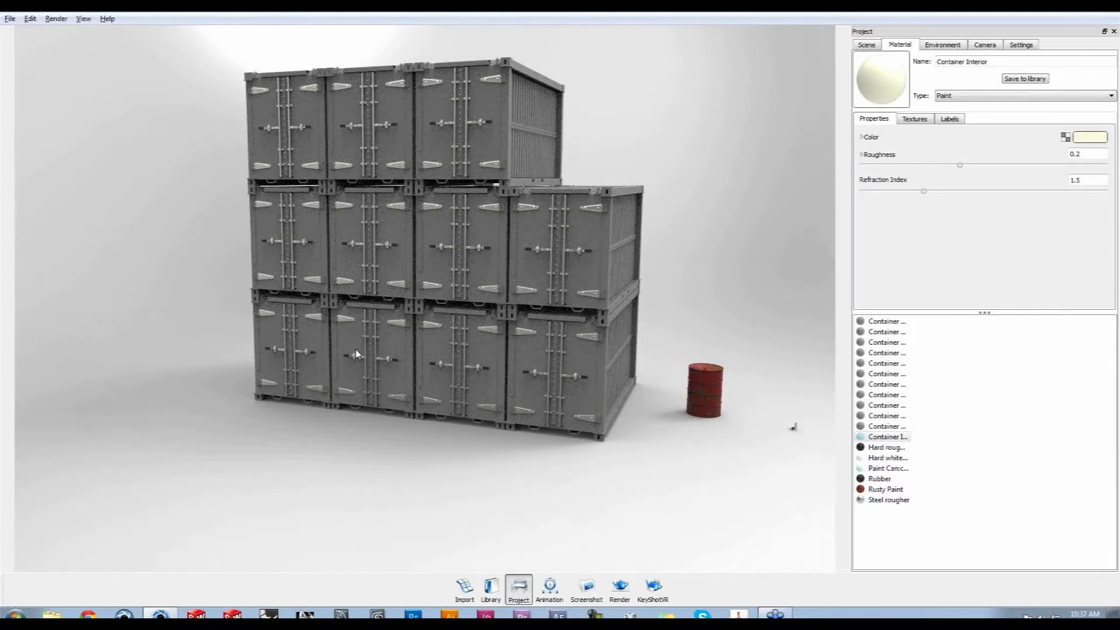
{"action": "middle_click_drag", "start_coordinate": [357, 354], "coordinate": [427, 307]}
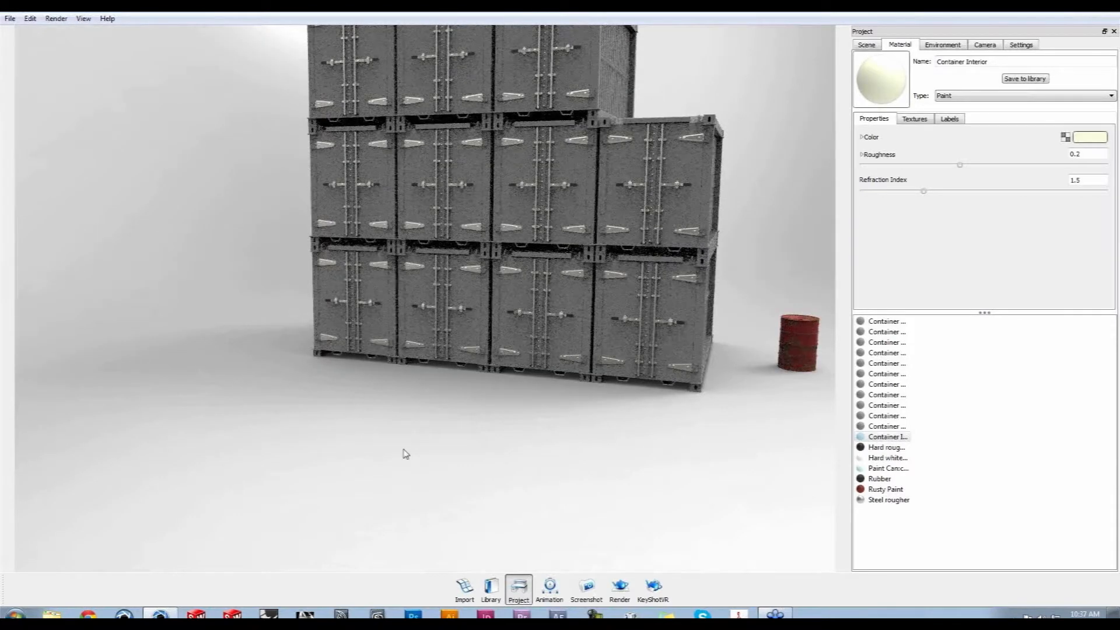
{"action": "scroll", "coordinate": [453, 310], "scroll_direction": "up", "scroll_amount": 10}
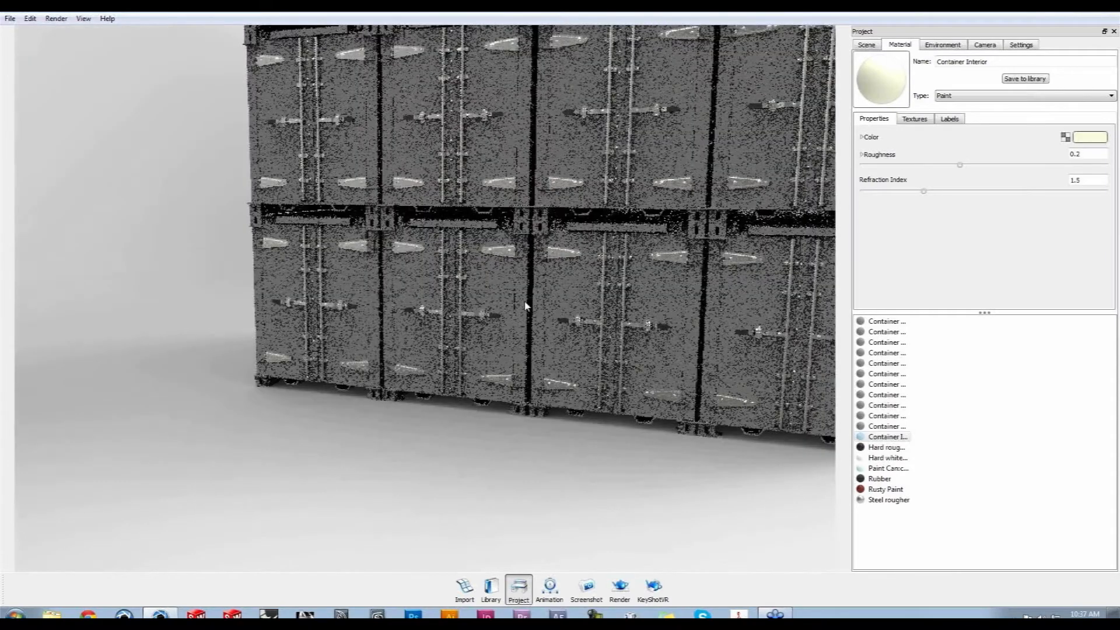
{"action": "scroll", "coordinate": [536, 358], "scroll_direction": "up", "scroll_amount": 8}
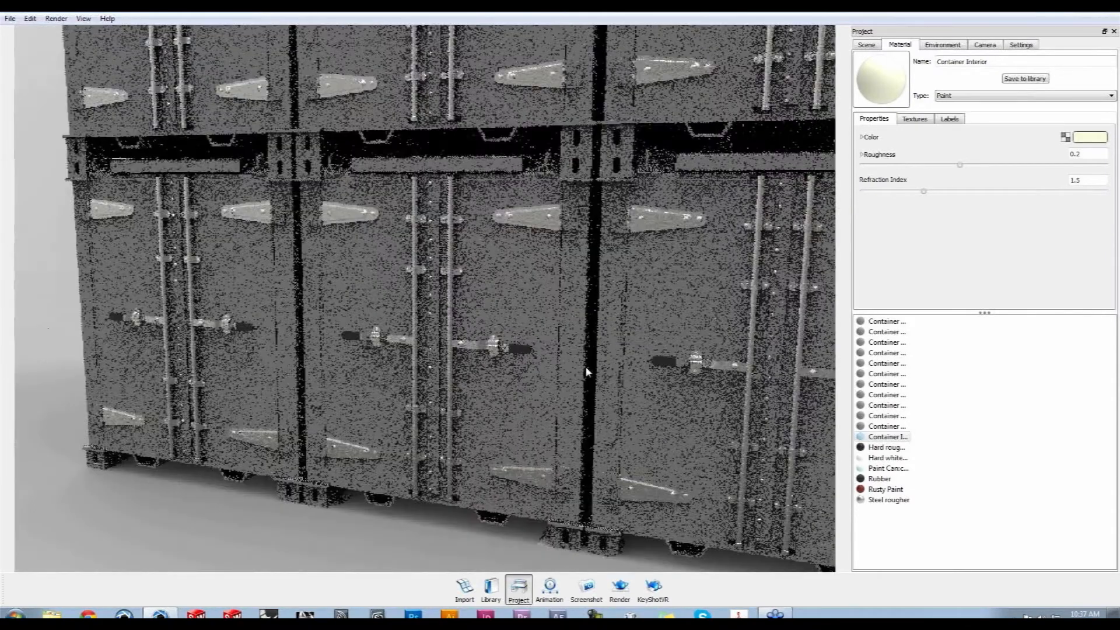
{"action": "scroll", "coordinate": [609, 405], "scroll_direction": "up", "scroll_amount": 2}
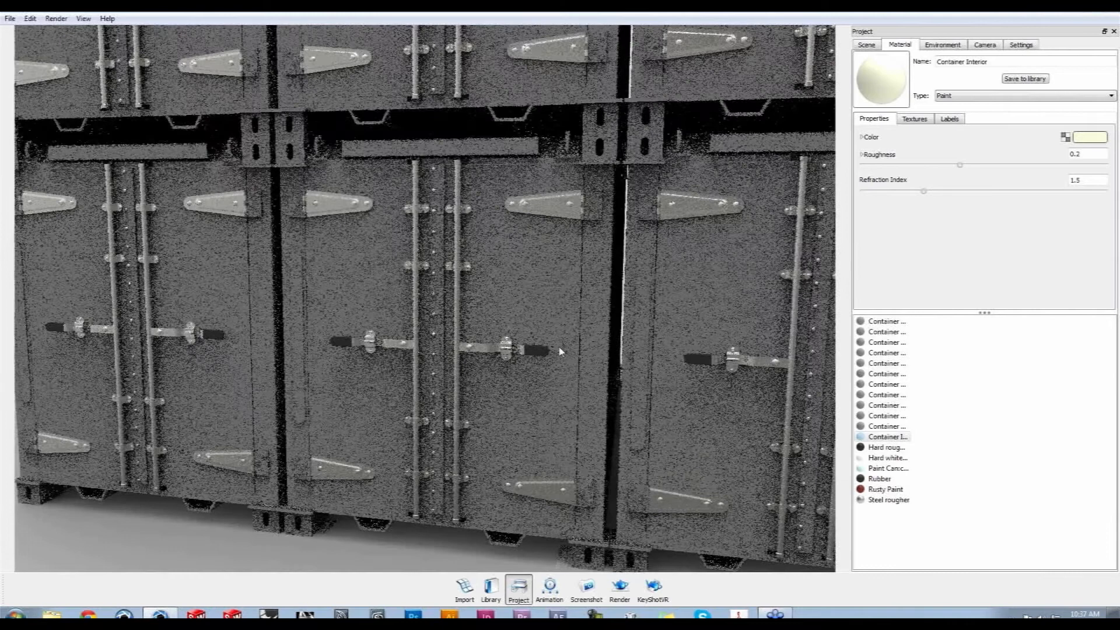
Select the left door of the second container in the bottom row and show the animation timeline
{"action": "left_click", "coordinate": [866, 45]}
{"action": "left_click", "coordinate": [391, 257]}
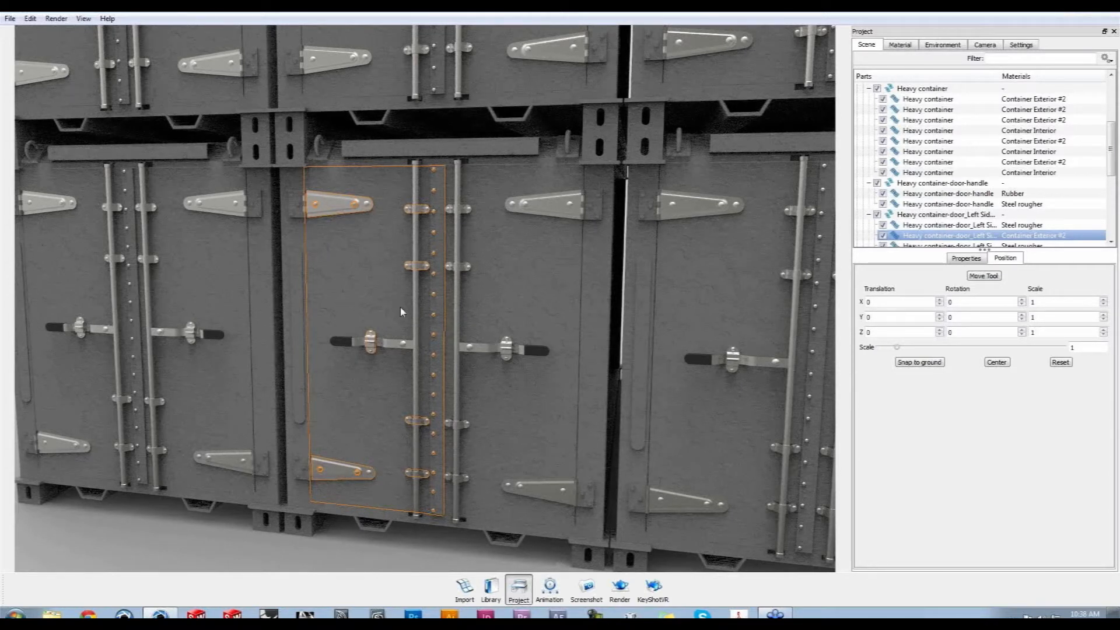
{"action": "left_click", "coordinate": [547, 587]}
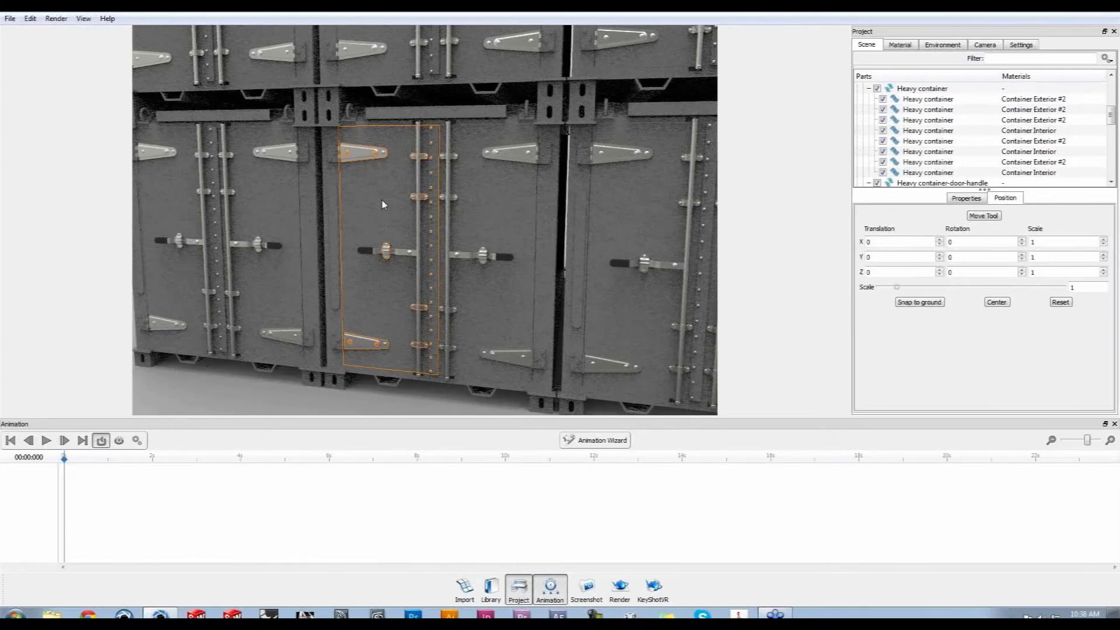
{"action": "left_click_drag", "start_coordinate": [423, 393], "coordinate": [460, 388]}
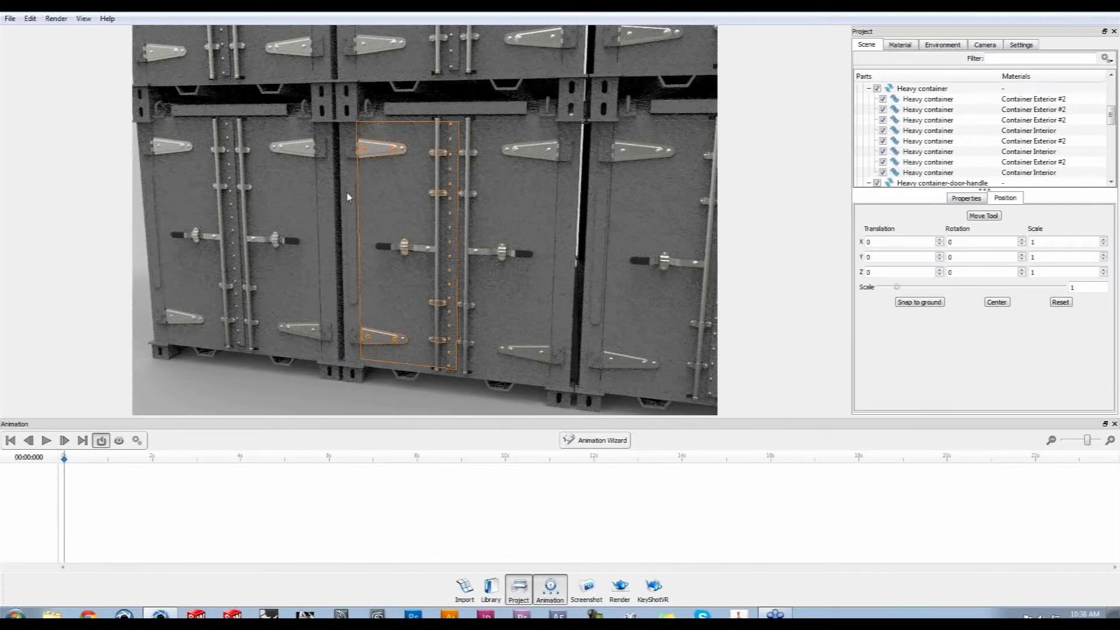
{"action": "left_click_drag", "start_coordinate": [338, 234], "coordinate": [425, 235]}
{"action": "scroll", "coordinate": [425, 235], "scroll_direction": "up", "scroll_amount": 8}
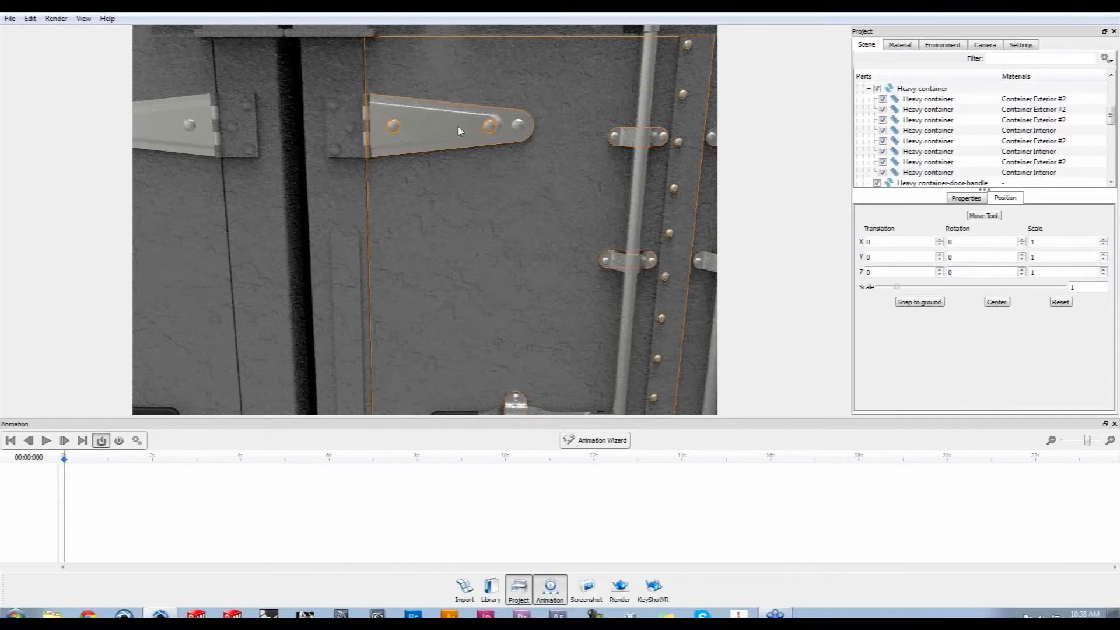
{"action": "scroll", "coordinate": [492, 216], "scroll_direction": "down", "scroll_amount": 10}
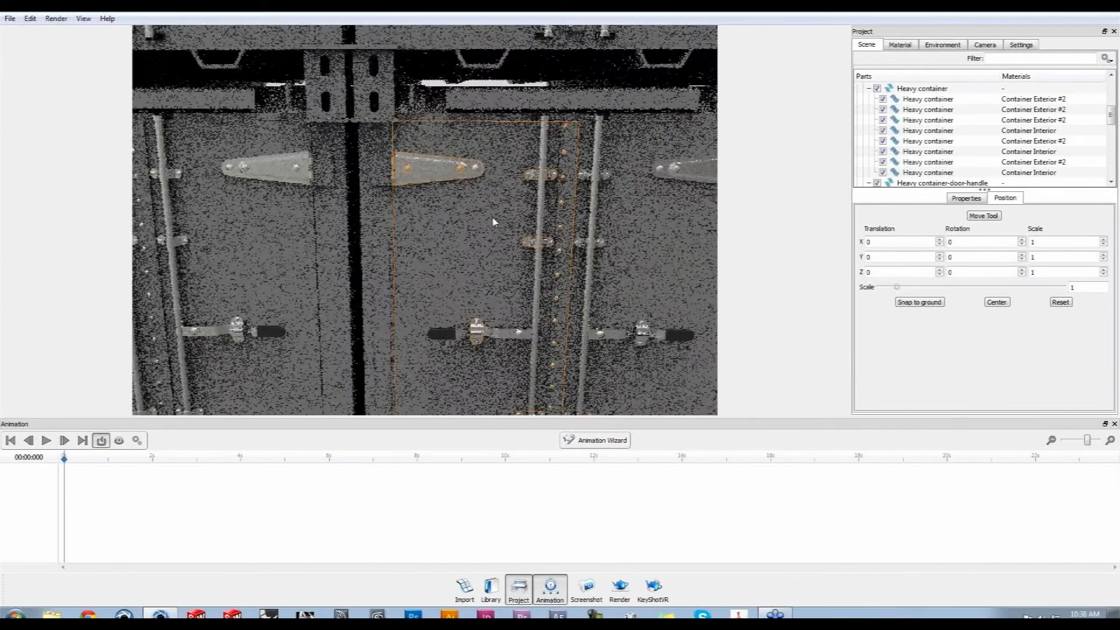
{"action": "scroll", "coordinate": [496, 230], "scroll_direction": "down", "scroll_amount": 3}
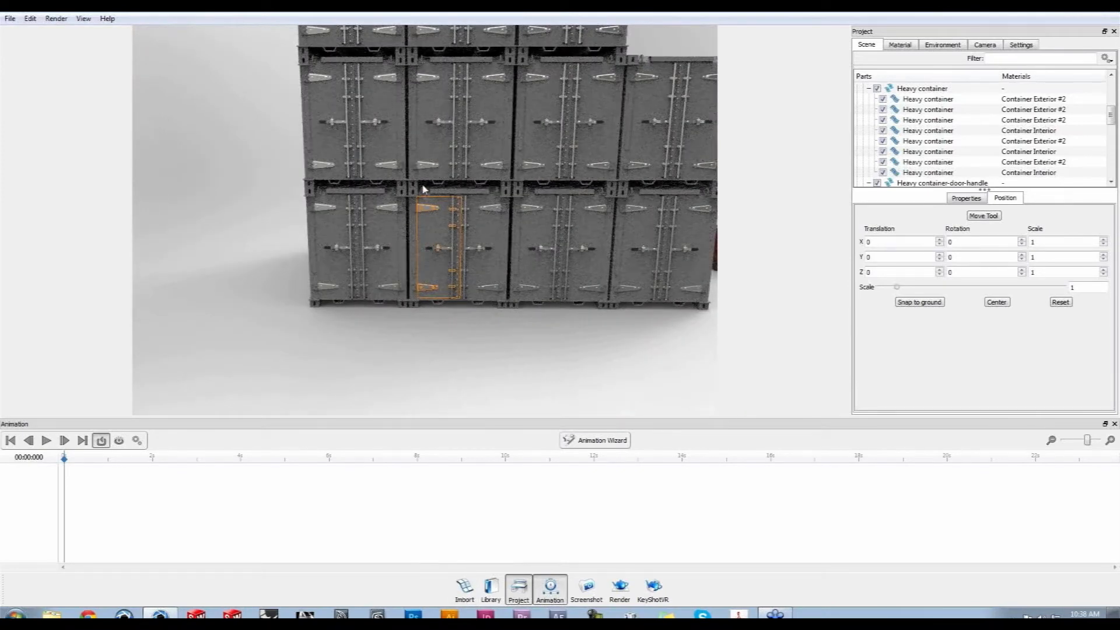
Import Cylinder.obj from the KeyShot 4 Models folder, adding it to the scene at the same scale as the last import
{"action": "left_click", "coordinate": [465, 588]}
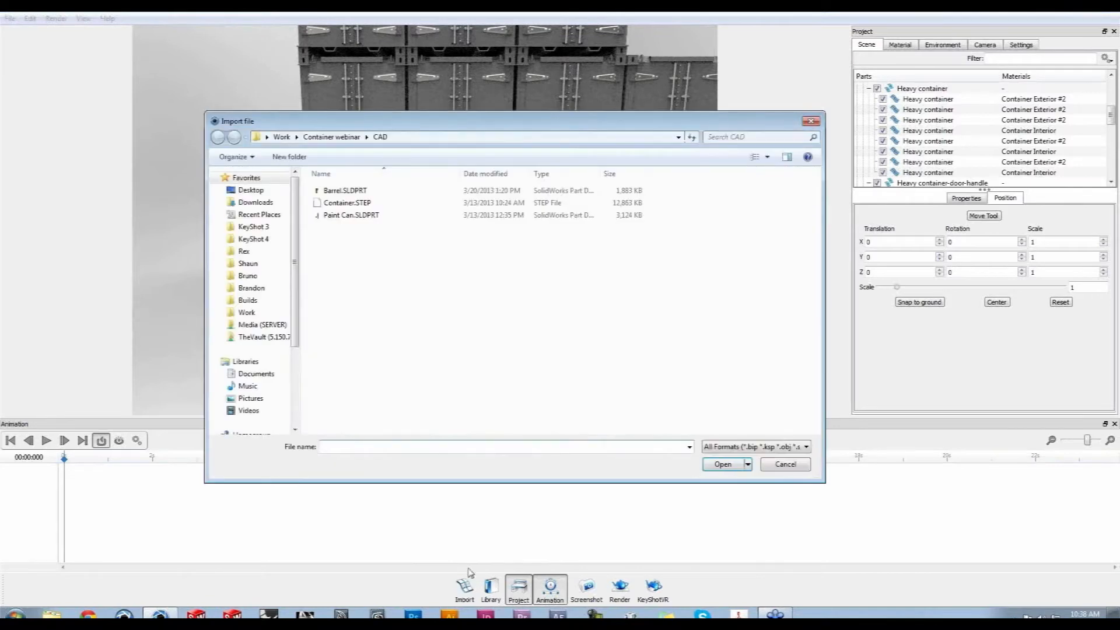
{"action": "left_click", "coordinate": [280, 240]}
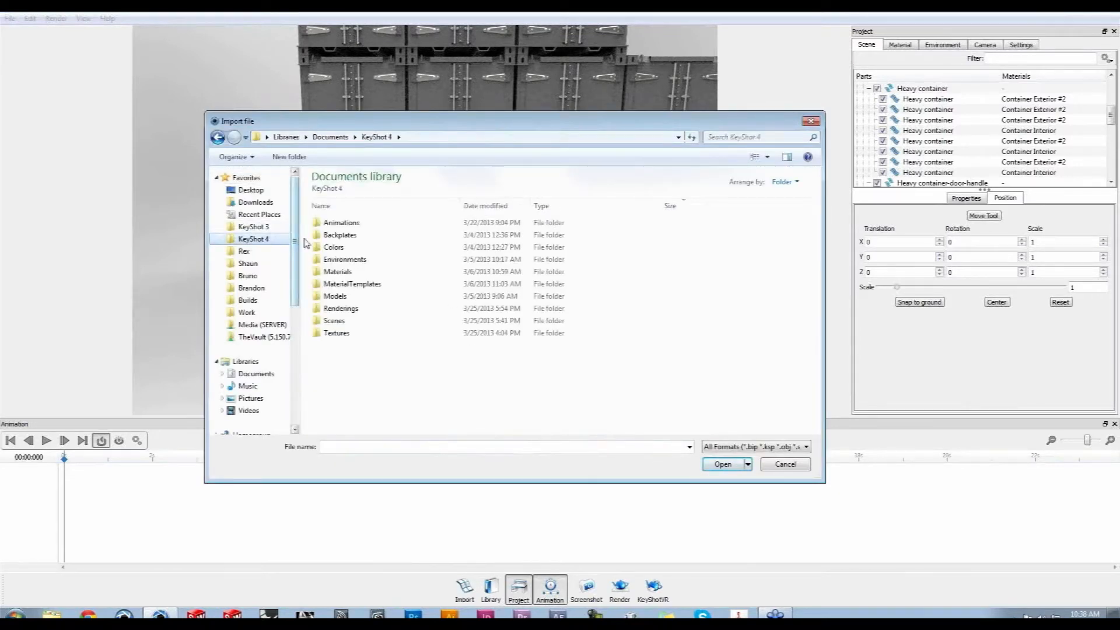
{"action": "double_click", "coordinate": [337, 295]}
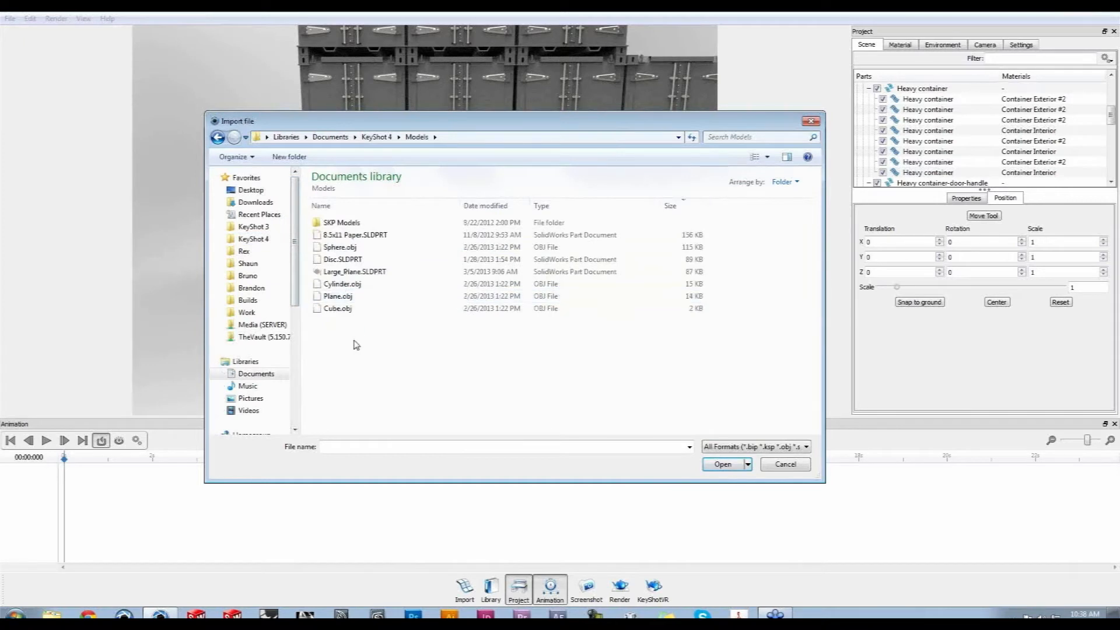
{"action": "left_click", "coordinate": [344, 284]}
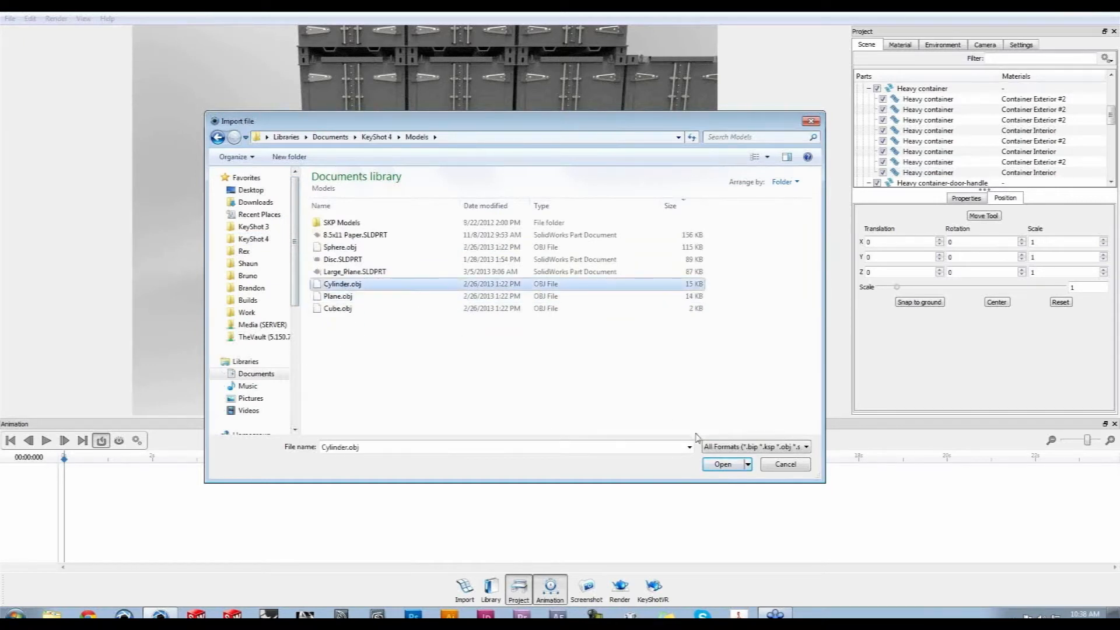
{"action": "left_click", "coordinate": [723, 465]}
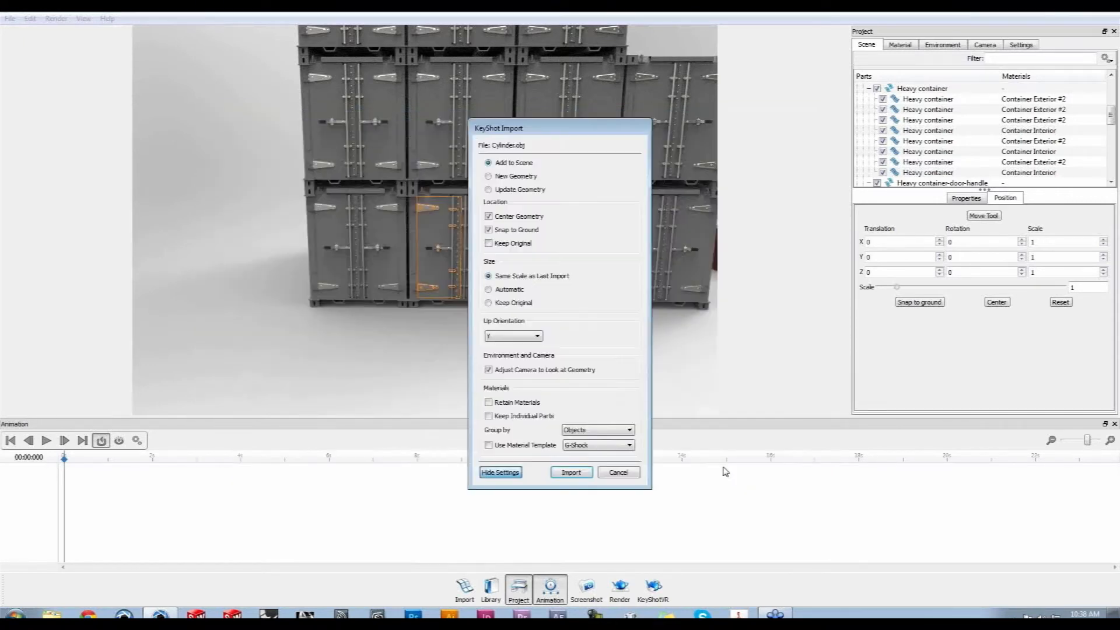
{"action": "left_click", "coordinate": [571, 472]}
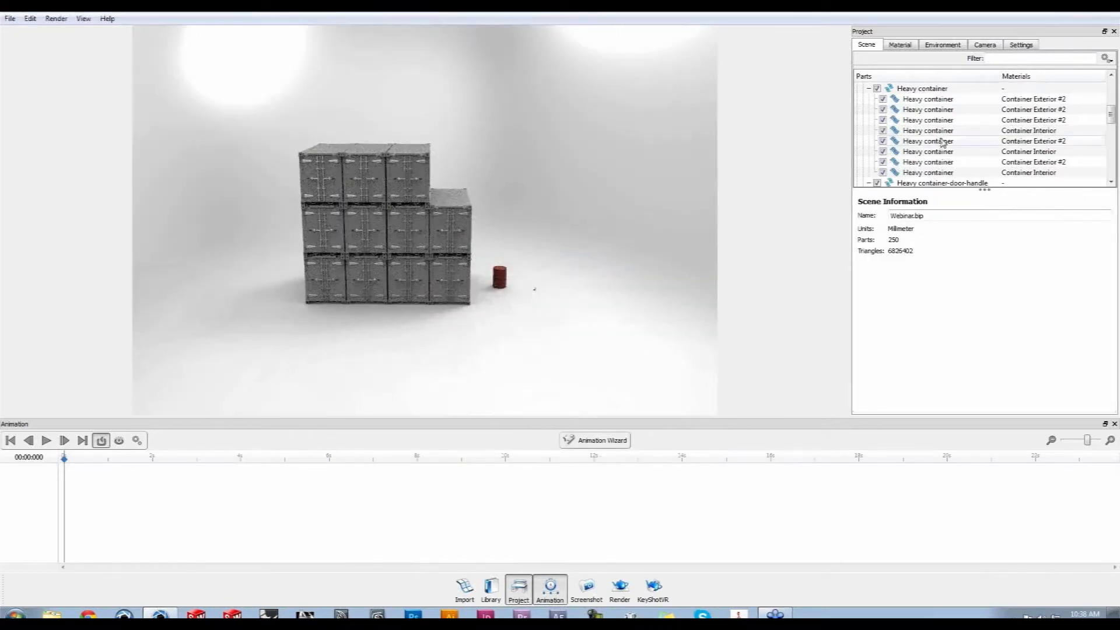
Translate the imported cylinder out of the stack into open space beside the containers, to about X 4.23 and Z 7.59
{"action": "left_click_drag", "start_coordinate": [987, 188], "coordinate": [986, 363]}
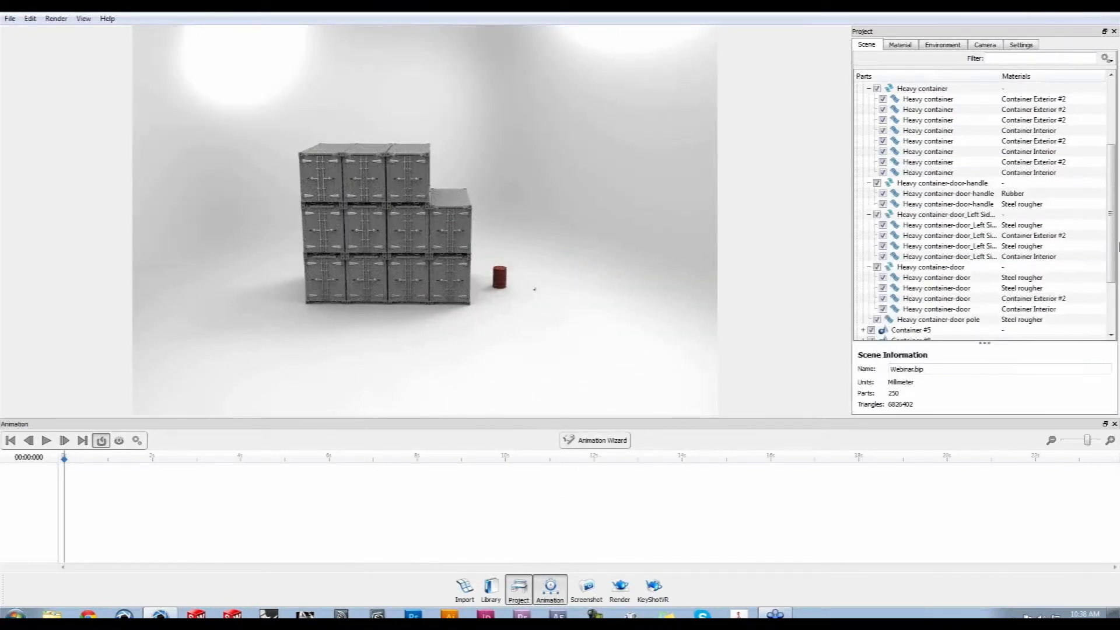
{"action": "scroll", "coordinate": [1115, 246], "scroll_direction": "down", "scroll_amount": 3}
{"action": "left_click", "coordinate": [920, 321]}
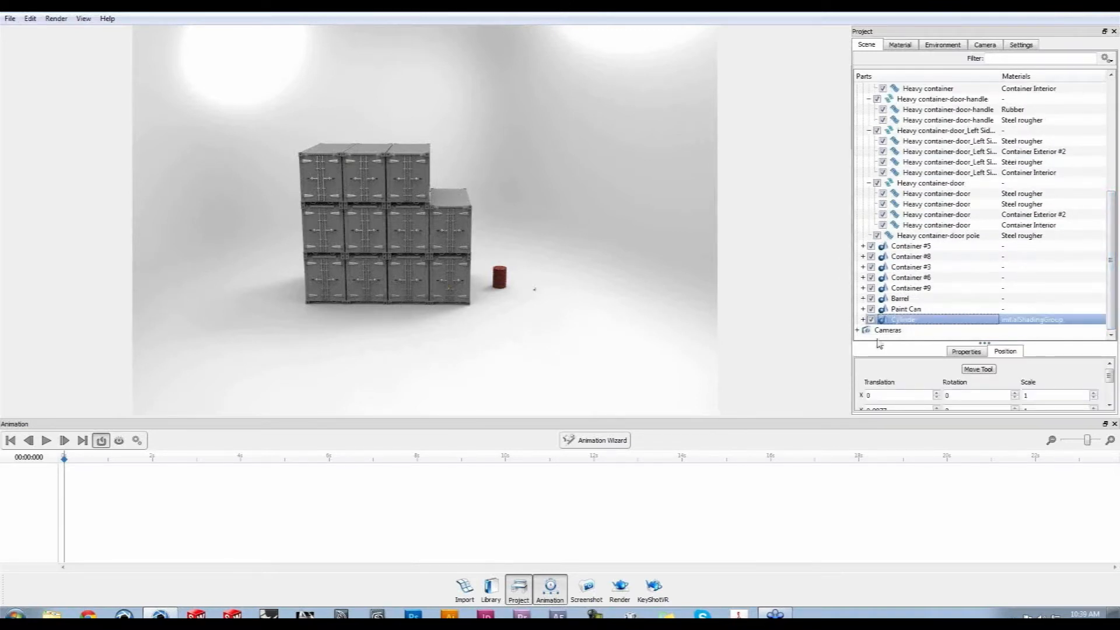
{"action": "left_click", "coordinate": [982, 371]}
{"action": "left_click_drag", "start_coordinate": [525, 338], "coordinate": [636, 309]}
{"action": "middle_click_drag", "start_coordinate": [637, 309], "coordinate": [568, 335]}
{"action": "scroll", "coordinate": [568, 334], "scroll_direction": "up", "scroll_amount": 5}
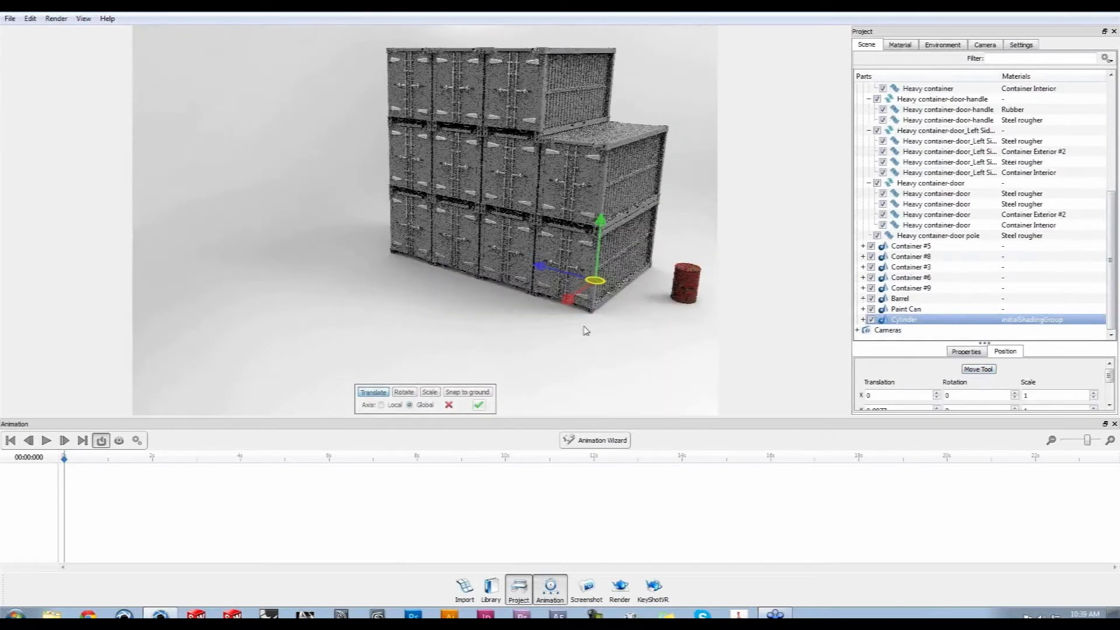
{"action": "left_click_drag", "start_coordinate": [547, 267], "coordinate": [331, 177]}
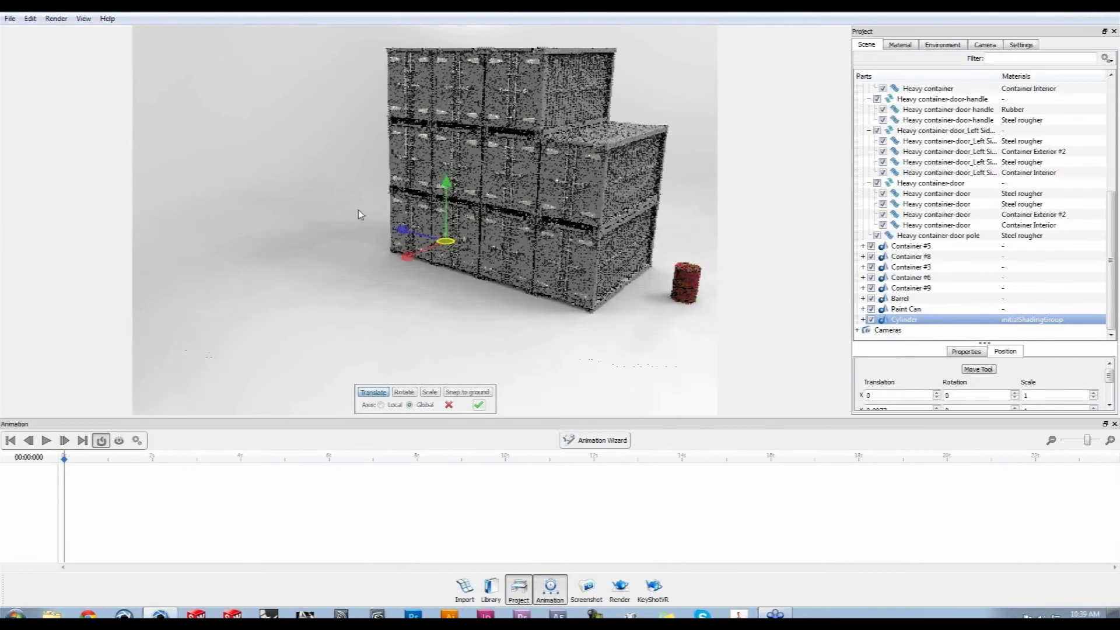
{"action": "left_click_drag", "start_coordinate": [414, 259], "coordinate": [332, 303]}
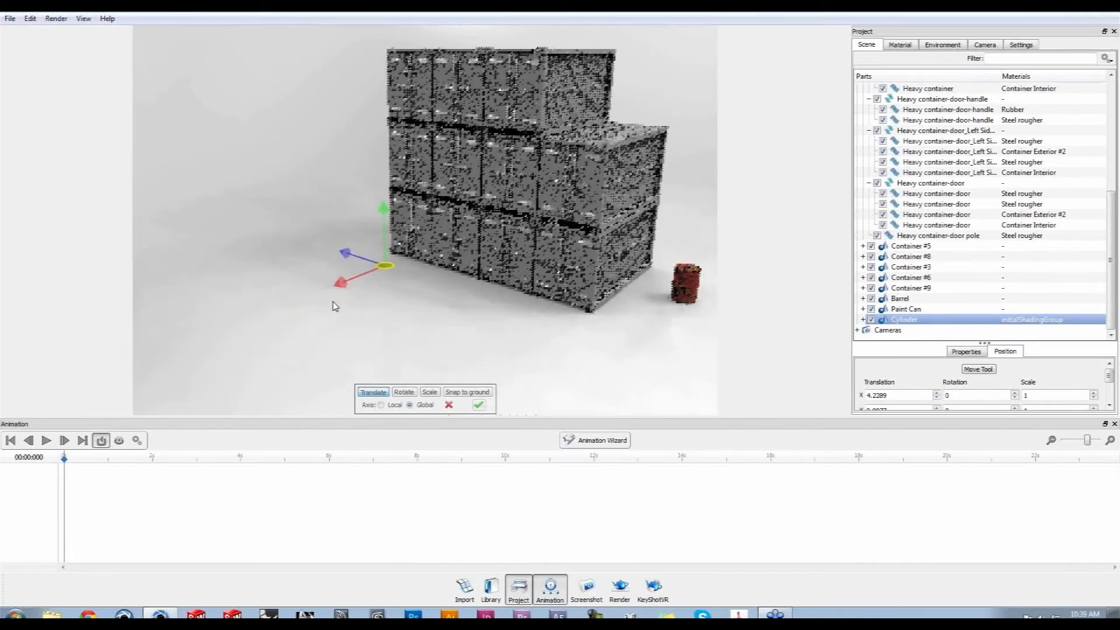
Raise the cylinder above the ground to about Y 2.2 and apply the move
{"action": "scroll", "coordinate": [415, 289], "scroll_direction": "up", "scroll_amount": 5}
{"action": "scroll", "coordinate": [431, 320], "scroll_direction": "up", "scroll_amount": 5}
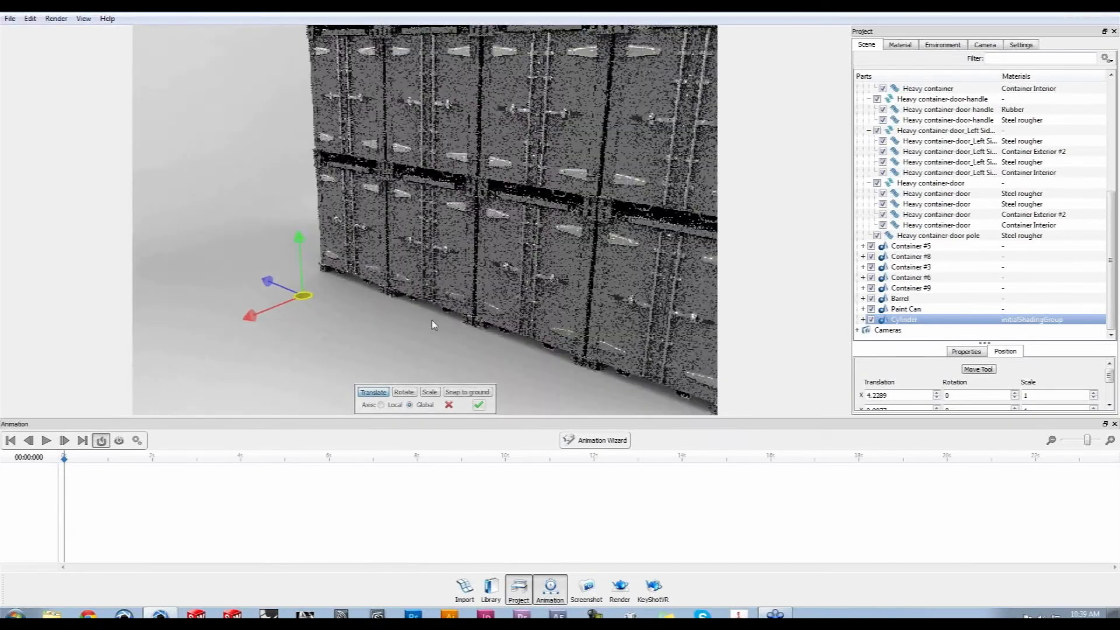
{"action": "left_click_drag", "start_coordinate": [266, 283], "coordinate": [265, 160]}
{"action": "left_click_drag", "start_coordinate": [444, 258], "coordinate": [445, 302]}
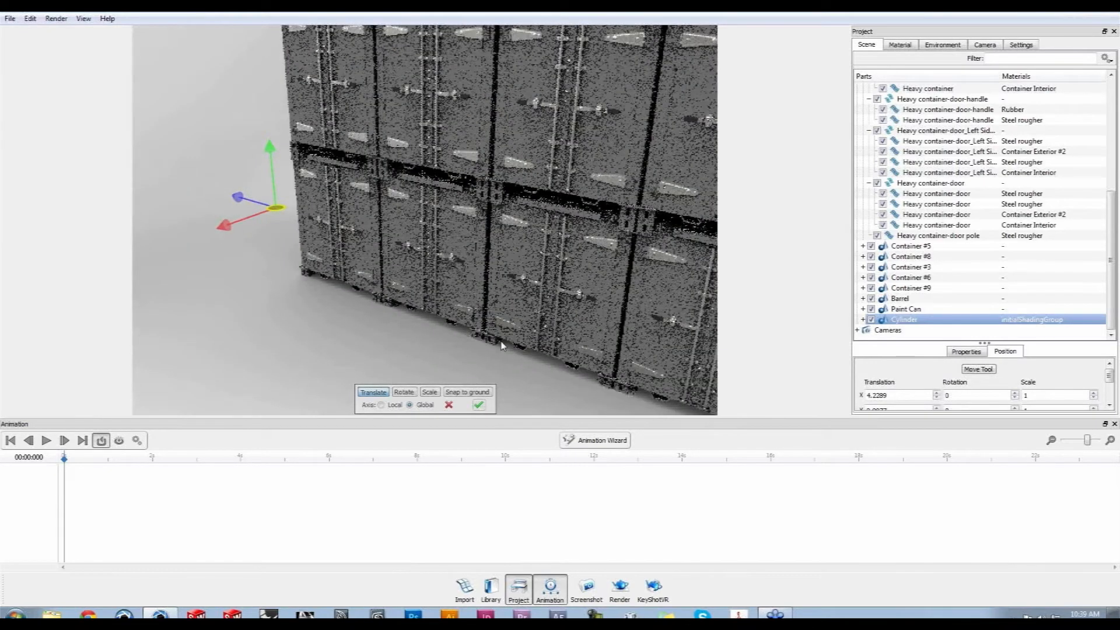
{"action": "left_click", "coordinate": [480, 405]}
Scale the imported cylinder uniformly up to about 0.71 so it can be seen beside the containers
{"action": "left_click", "coordinate": [917, 321]}
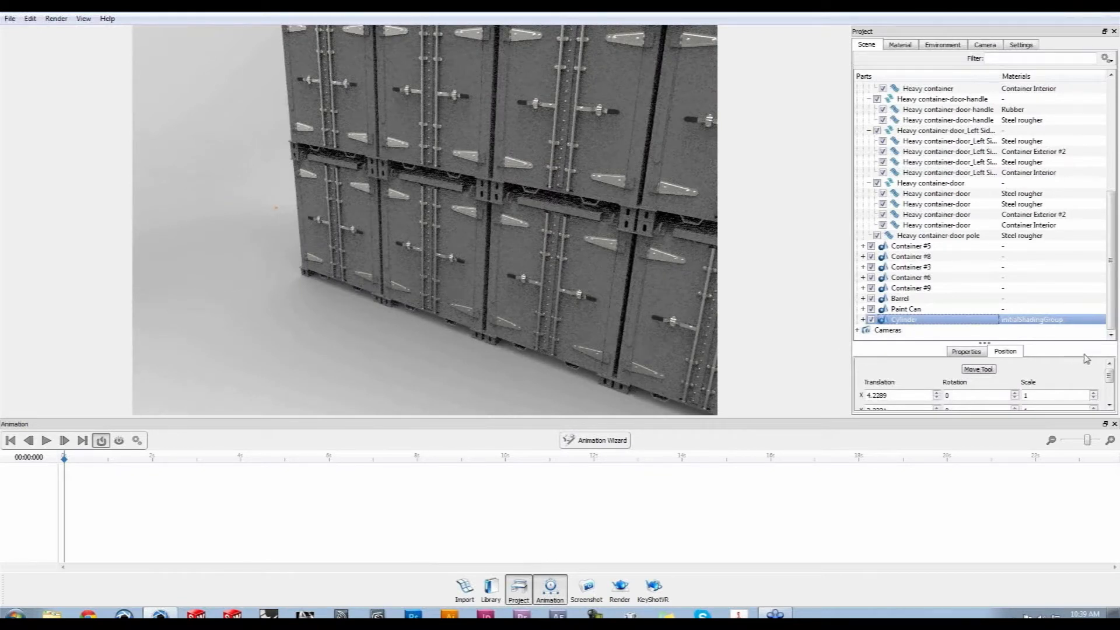
{"action": "left_click_drag", "start_coordinate": [1109, 374], "coordinate": [1109, 390]}
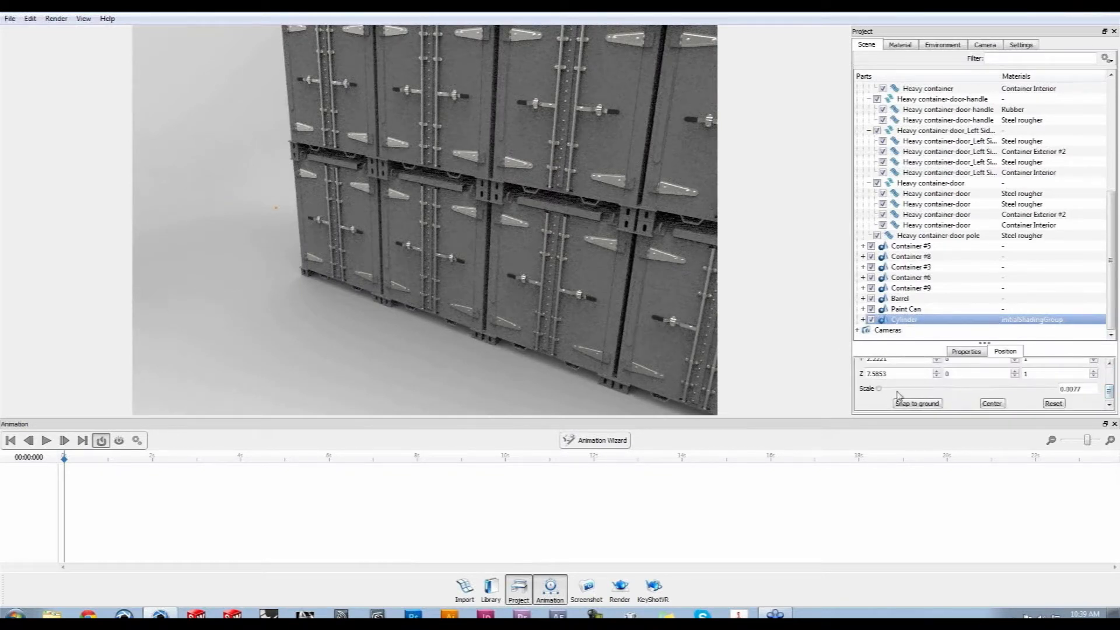
{"action": "left_click_drag", "start_coordinate": [881, 391], "coordinate": [892, 391]}
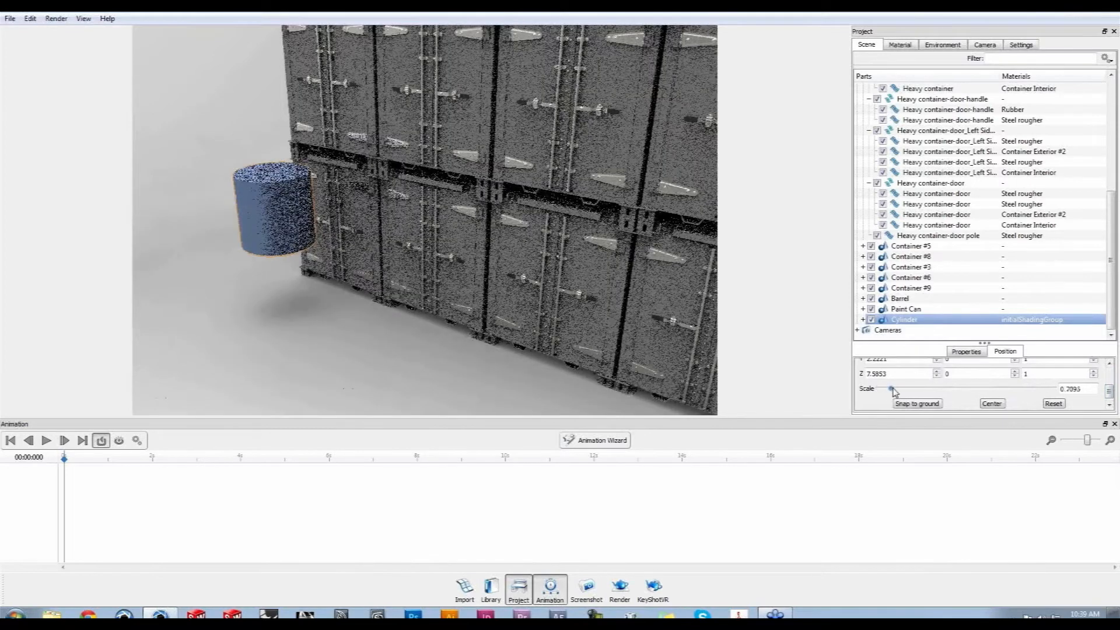
{"action": "mouse_move", "coordinate": [553, 377]}
{"action": "left_mouse_down"}
{"action": "mouse_move", "coordinate": [595, 362]}
{"action": "mouse_move", "coordinate": [569, 368]}
{"action": "left_mouse_up"}
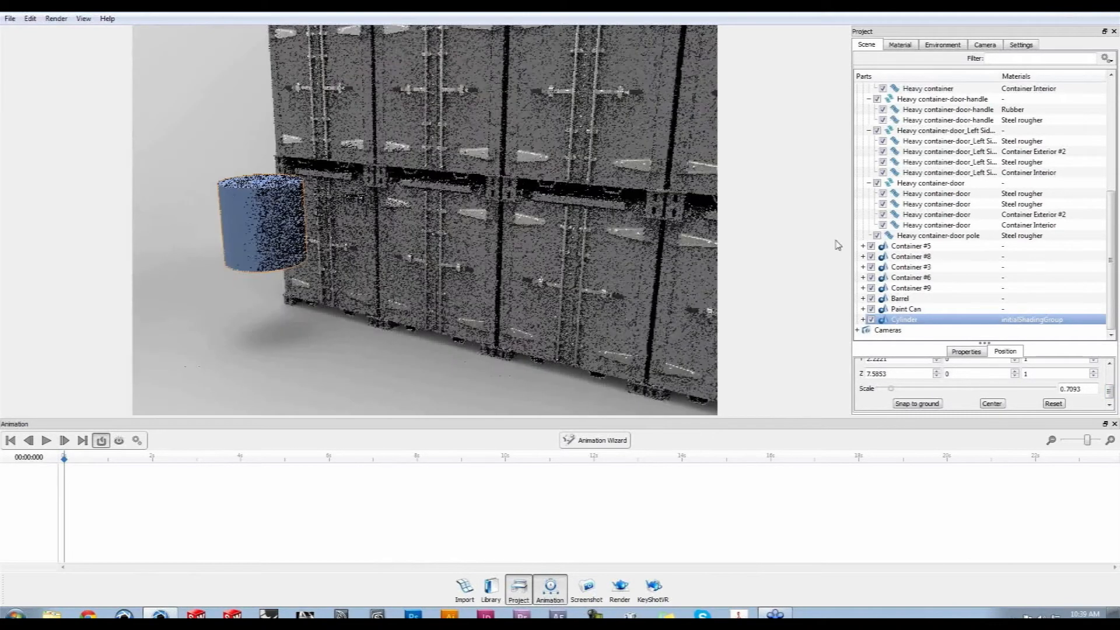
Try Z rotations of 90 and 45 degrees on the cylinder and return its Z rotation to 0
{"action": "left_click", "coordinate": [909, 321]}
{"action": "double_click", "coordinate": [1004, 375]}
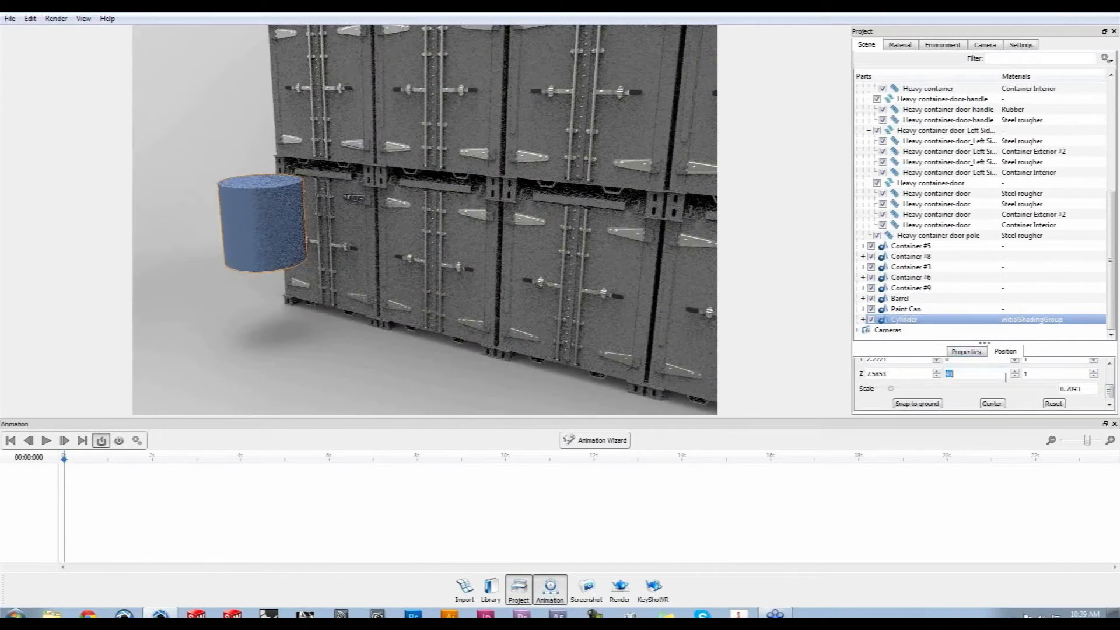
{"action": "type", "text": "90"}
{"action": "key", "text": "Return"}
{"action": "type", "text": "45"}
{"action": "key", "text": "Return"}
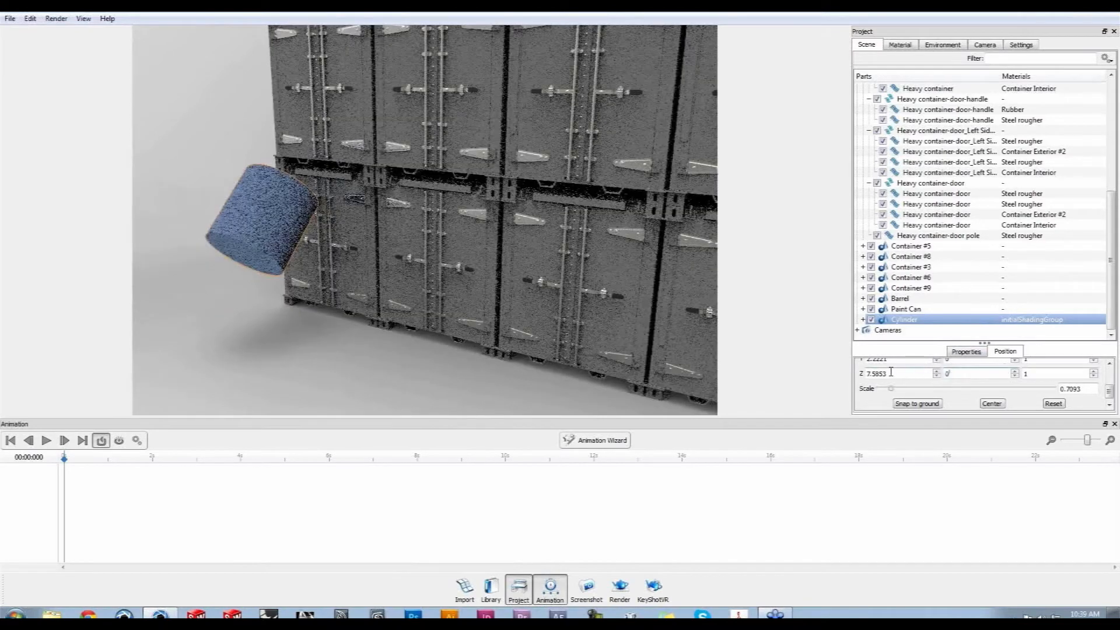
{"action": "type", "text": "0"}
{"action": "key", "text": "Return"}
Start the Move Tool on the cylinder and scale it along the vertical axis into a tall pole
{"action": "scroll", "coordinate": [989, 383], "scroll_direction": "up", "scroll_amount": 3}
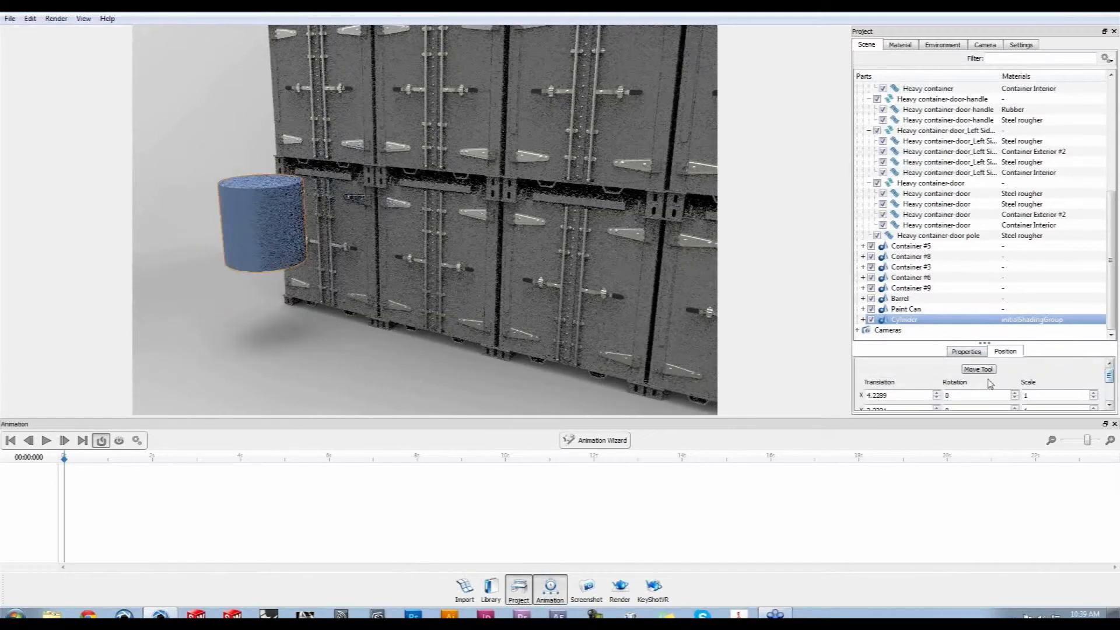
{"action": "left_click", "coordinate": [980, 369]}
{"action": "left_click_drag", "start_coordinate": [445, 349], "coordinate": [498, 335]}
{"action": "left_click_drag", "start_coordinate": [210, 253], "coordinate": [376, 259]}
{"action": "left_click", "coordinate": [430, 392]}
{"action": "scroll", "coordinate": [427, 215], "scroll_direction": "down", "scroll_amount": 6}
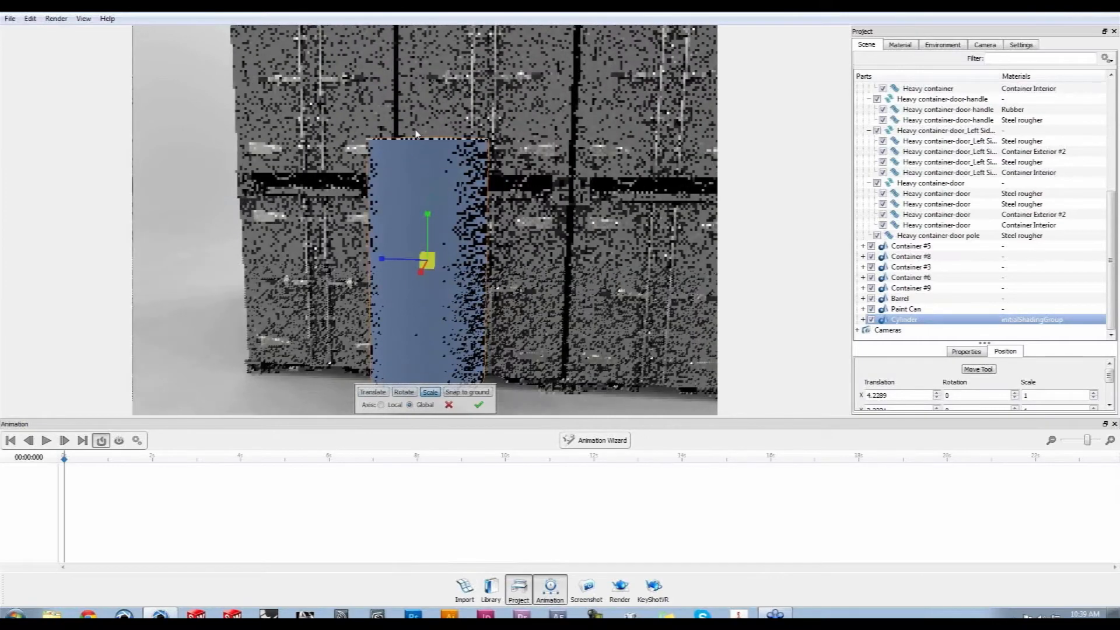
{"action": "left_click_drag", "start_coordinate": [595, 305], "coordinate": [472, 296]}
{"action": "left_click_drag", "start_coordinate": [408, 200], "coordinate": [408, 88]}
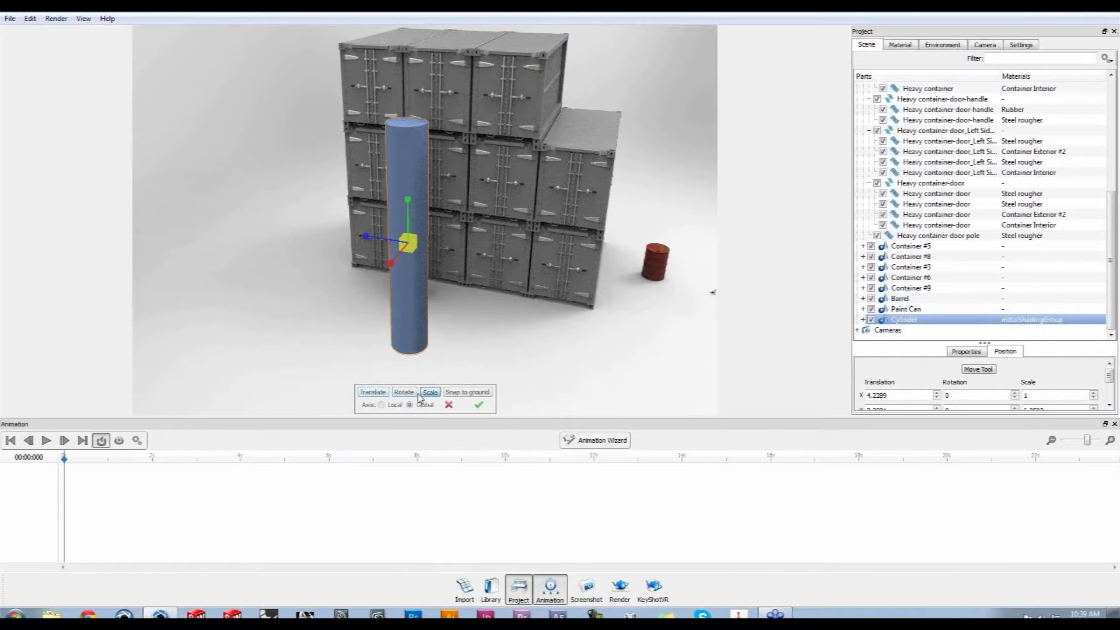
Shrink the tall cylinder uniformly in several passes until it is a thin pin about as tall as a door hinge
{"action": "left_click_drag", "start_coordinate": [416, 250], "coordinate": [277, 365]}
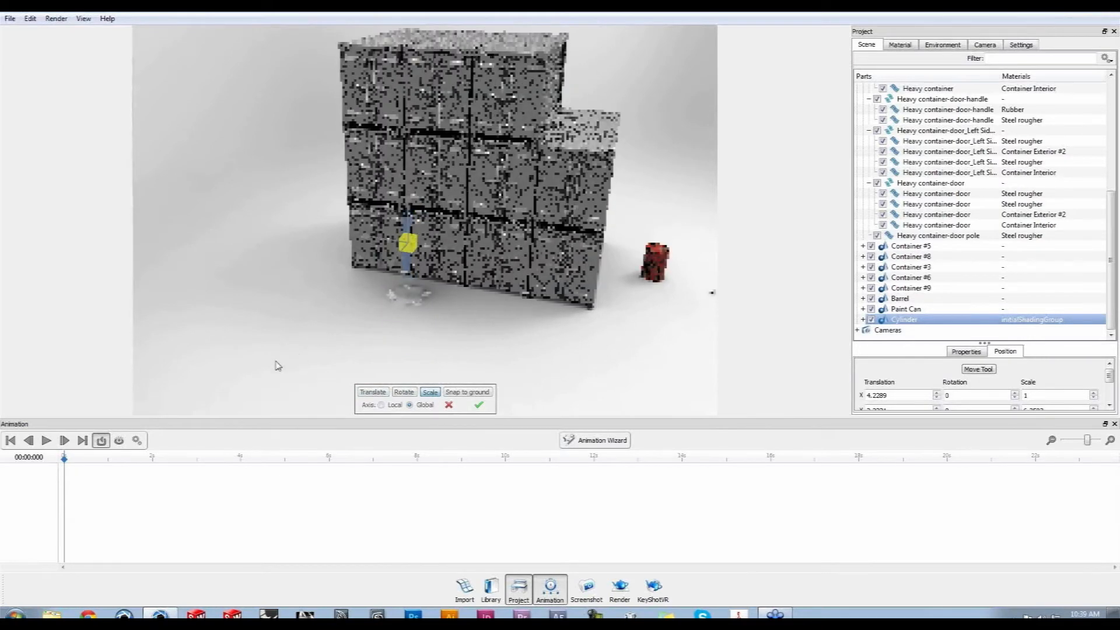
{"action": "scroll", "coordinate": [527, 157], "scroll_direction": "up", "scroll_amount": 5}
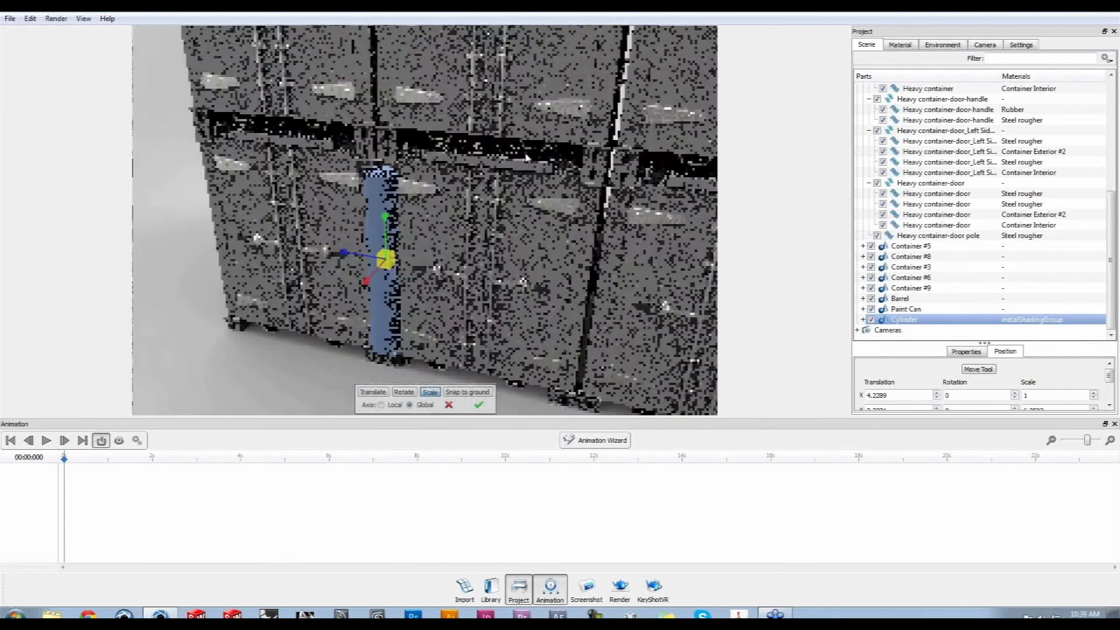
{"action": "middle_click_drag", "start_coordinate": [527, 157], "coordinate": [536, 129]}
{"action": "left_click_drag", "start_coordinate": [395, 231], "coordinate": [222, 349]}
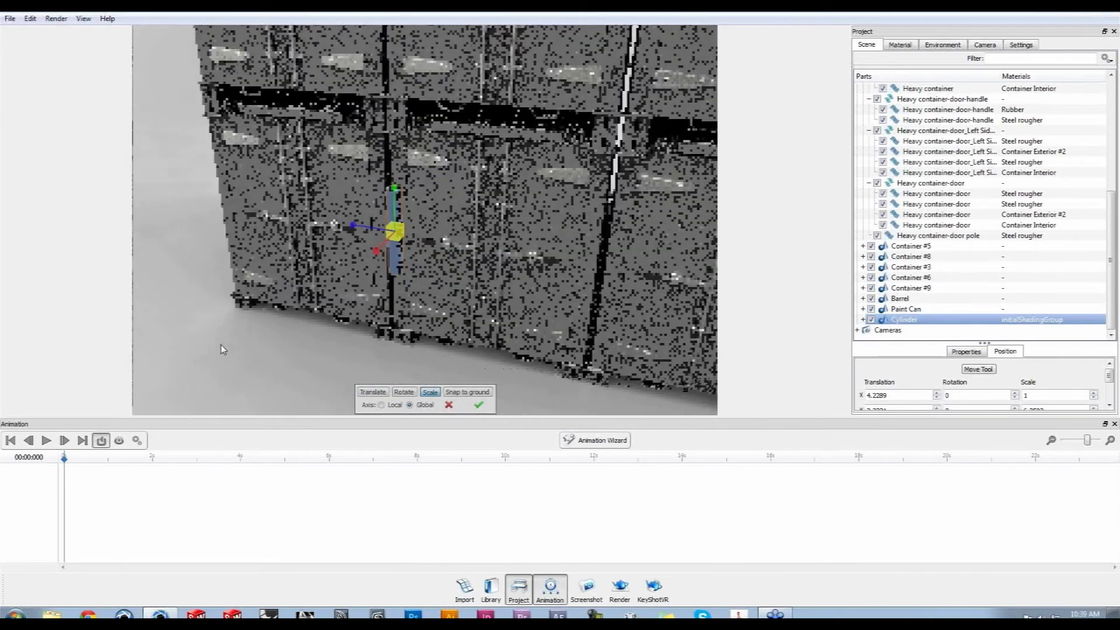
{"action": "scroll", "coordinate": [351, 257], "scroll_direction": "up", "scroll_amount": 6}
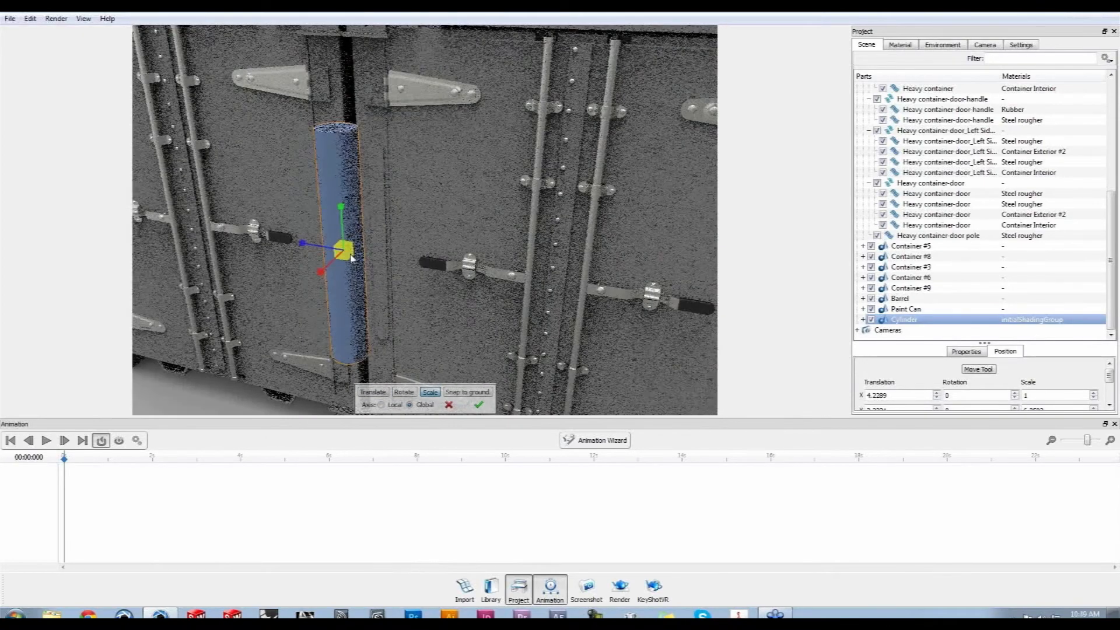
{"action": "left_click_drag", "start_coordinate": [352, 257], "coordinate": [343, 265]}
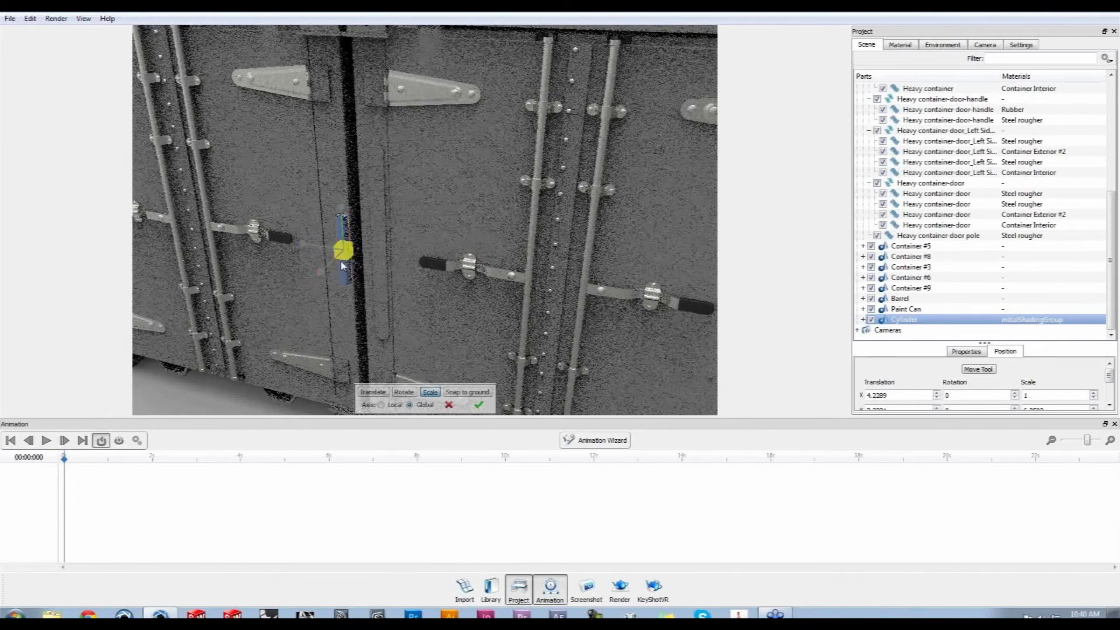
Translate the thin cylinder along X toward the container doors, to about X 2.99, using the local axis
{"action": "scroll", "coordinate": [502, 268], "scroll_direction": "up", "scroll_amount": 6}
{"action": "scroll", "coordinate": [473, 271], "scroll_direction": "down", "scroll_amount": 5}
{"action": "scroll", "coordinate": [439, 224], "scroll_direction": "down", "scroll_amount": 2}
{"action": "scroll", "coordinate": [439, 219], "scroll_direction": "up", "scroll_amount": 3}
{"action": "left_click_drag", "start_coordinate": [440, 220], "coordinate": [477, 151]}
{"action": "left_click", "coordinate": [365, 393]}
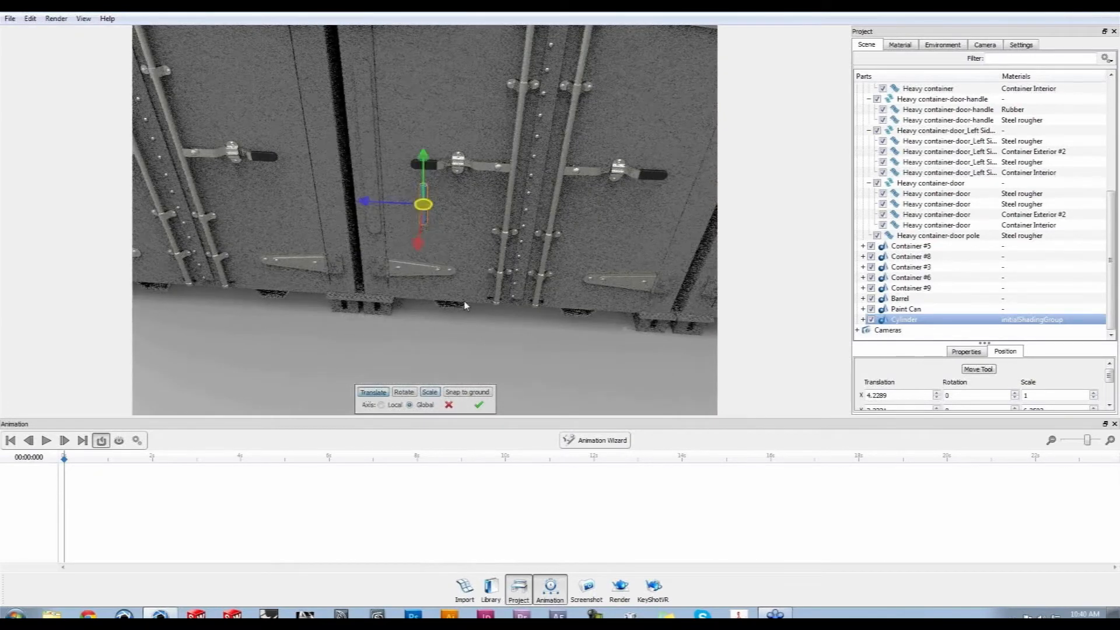
{"action": "mouse_move", "coordinate": [488, 248]}
{"action": "left_mouse_down"}
{"action": "mouse_move", "coordinate": [500, 187]}
{"action": "mouse_move", "coordinate": [500, 245]}
{"action": "left_mouse_up"}
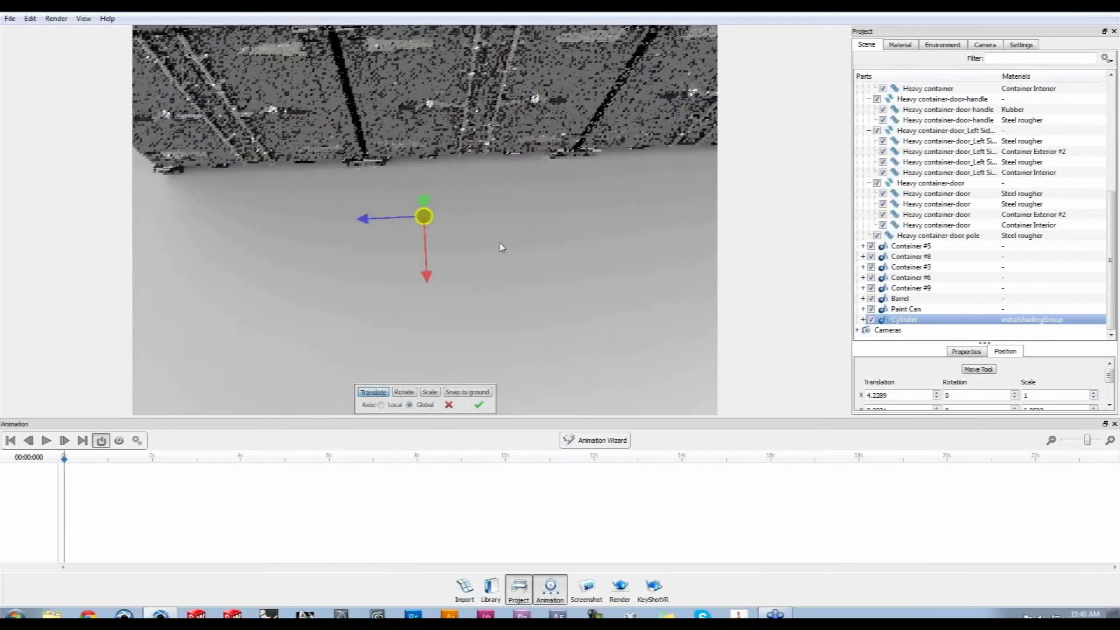
{"action": "left_click_drag", "start_coordinate": [427, 276], "coordinate": [348, 247]}
{"action": "mouse_move", "coordinate": [477, 198]}
{"action": "left_mouse_down"}
{"action": "mouse_move", "coordinate": [330, 237]}
{"action": "mouse_move", "coordinate": [469, 207]}
{"action": "left_mouse_up"}
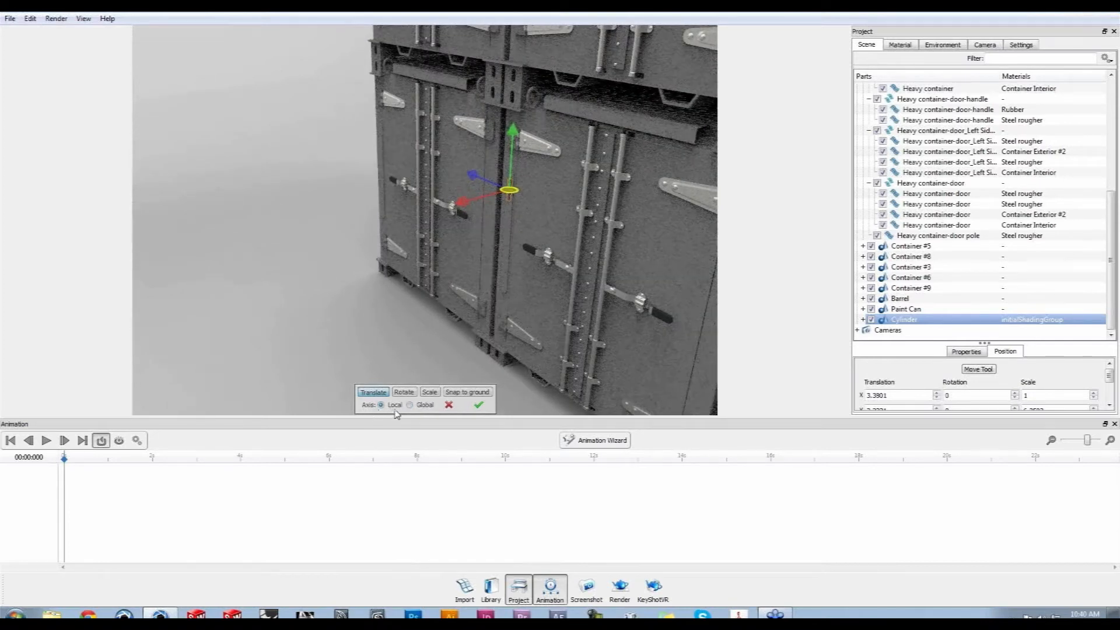
{"action": "left_click_drag", "start_coordinate": [465, 208], "coordinate": [504, 191]}
Translate the cylinder along Z and Y to line it up with the upper hinge of the second container's left door
{"action": "left_click_drag", "start_coordinate": [530, 184], "coordinate": [635, 215]}
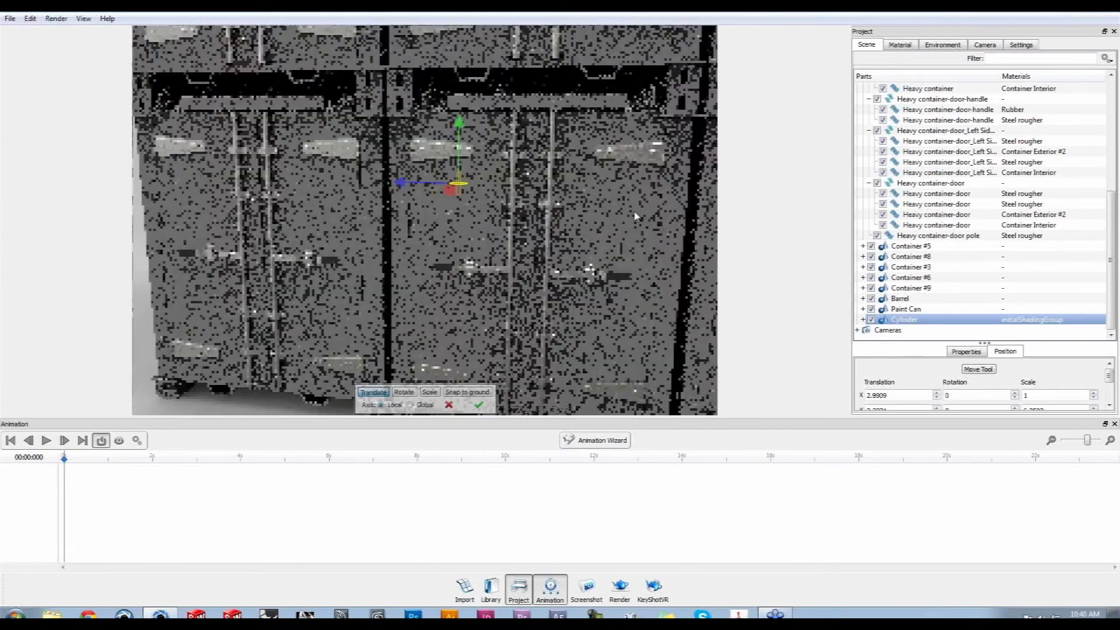
{"action": "left_click_drag", "start_coordinate": [404, 184], "coordinate": [326, 181]}
{"action": "left_click_drag", "start_coordinate": [386, 124], "coordinate": [385, 116]}
{"action": "left_click_drag", "start_coordinate": [427, 192], "coordinate": [401, 212]}
{"action": "middle_click_drag", "start_coordinate": [402, 211], "coordinate": [490, 196]}
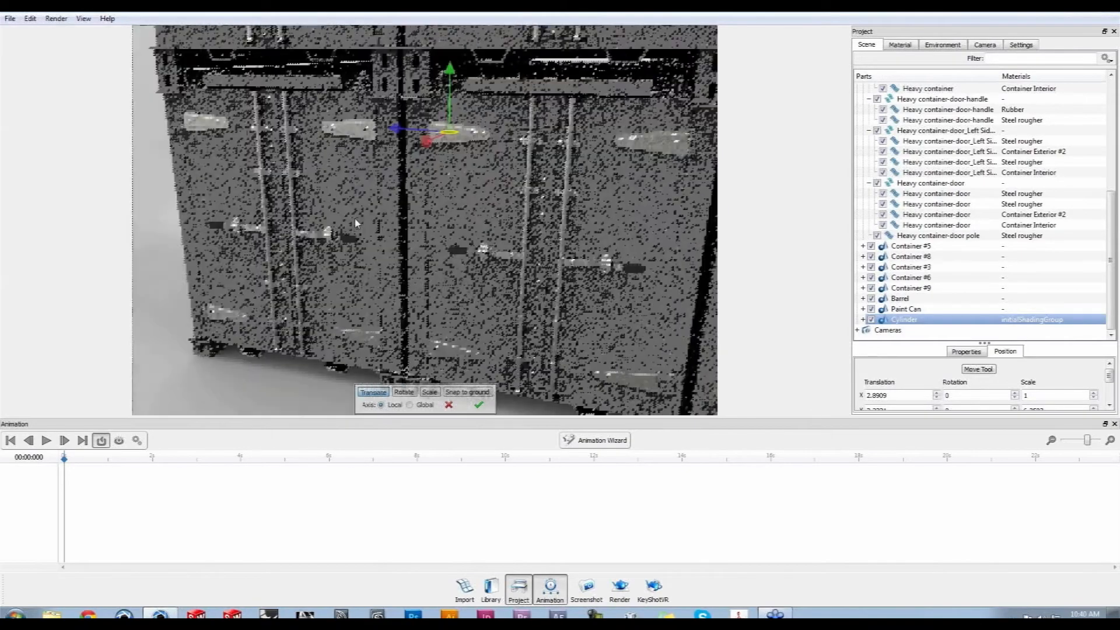
{"action": "scroll", "coordinate": [501, 195], "scroll_direction": "up", "scroll_amount": 4}
{"action": "middle_click_drag", "start_coordinate": [555, 228], "coordinate": [537, 330]}
{"action": "scroll", "coordinate": [535, 210], "scroll_direction": "up", "scroll_amount": 5}
{"action": "left_click_drag", "start_coordinate": [547, 228], "coordinate": [516, 236]}
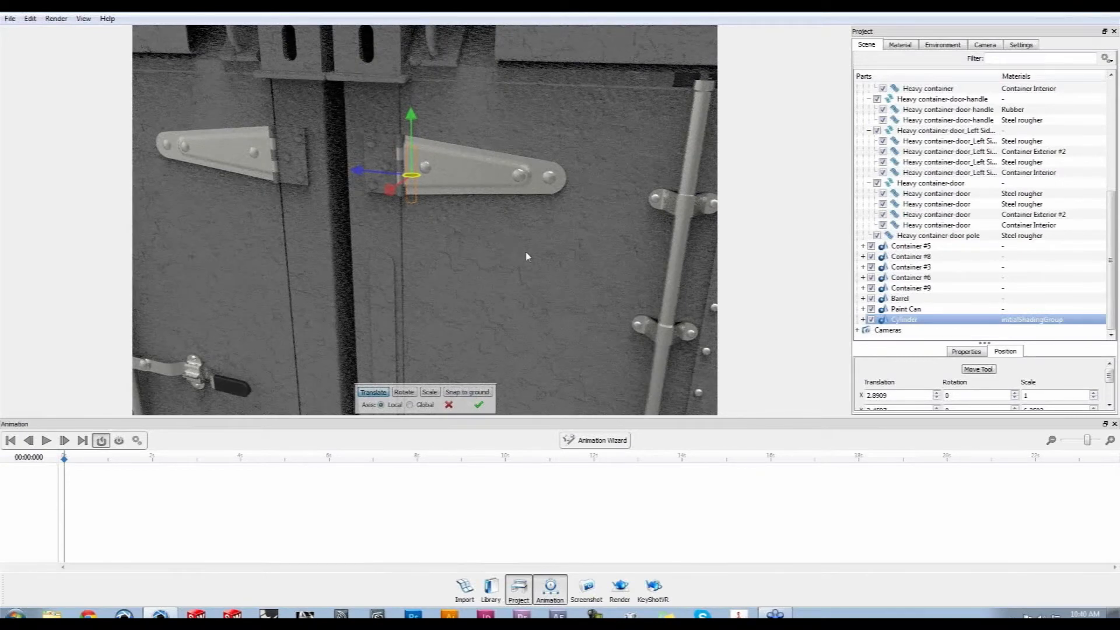
{"action": "scroll", "coordinate": [520, 254], "scroll_direction": "down", "scroll_amount": 1}
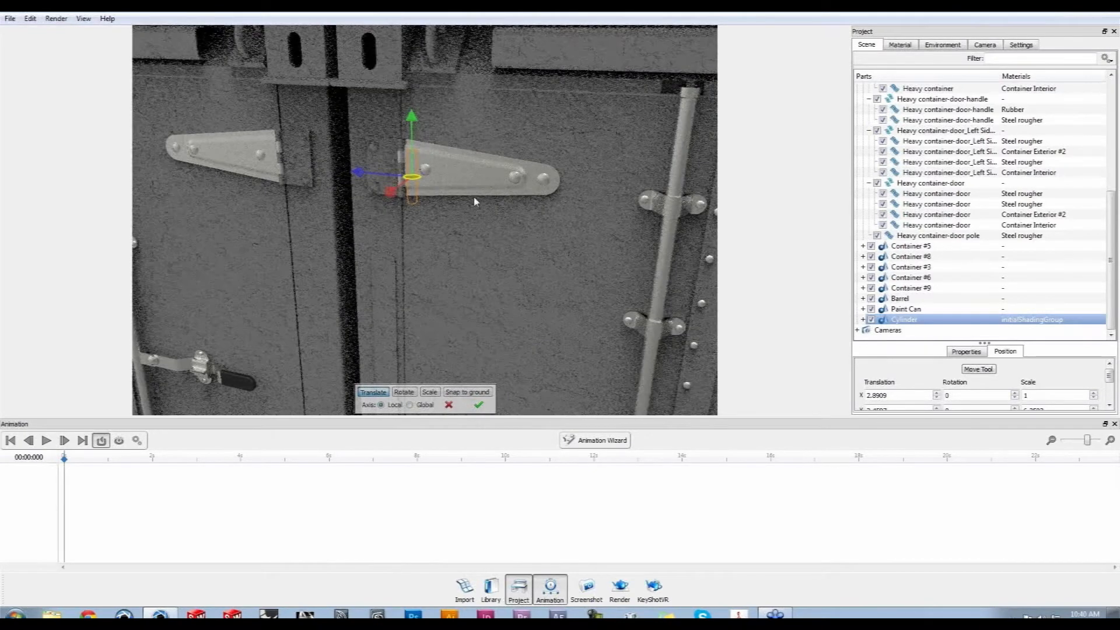
Set the camera to Orthographic mode and its view orientation to Top
{"action": "middle_click_drag", "start_coordinate": [468, 262], "coordinate": [434, 154]}
{"action": "left_click_drag", "start_coordinate": [434, 154], "coordinate": [417, 231]}
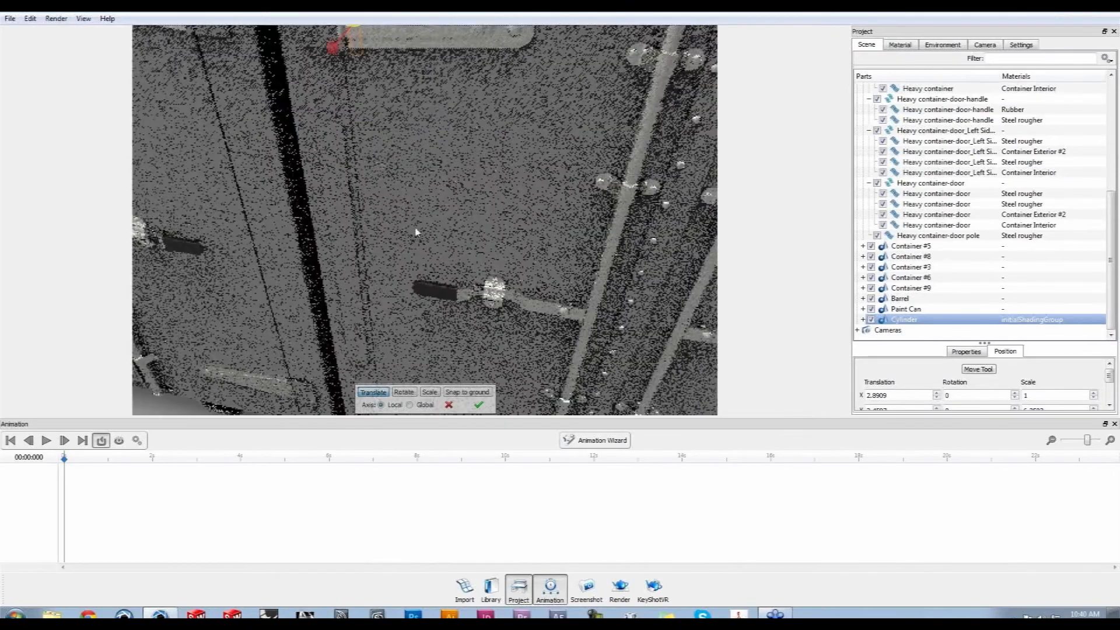
{"action": "scroll", "coordinate": [418, 231], "scroll_direction": "down", "scroll_amount": 5}
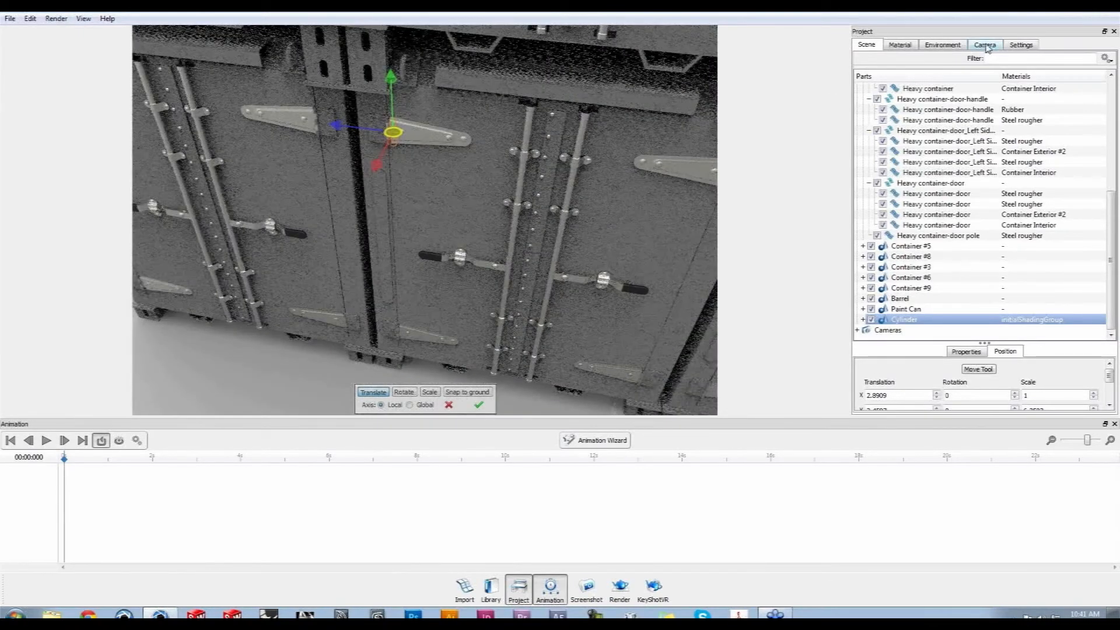
{"action": "left_click", "coordinate": [984, 45]}
{"action": "left_click", "coordinate": [892, 330]}
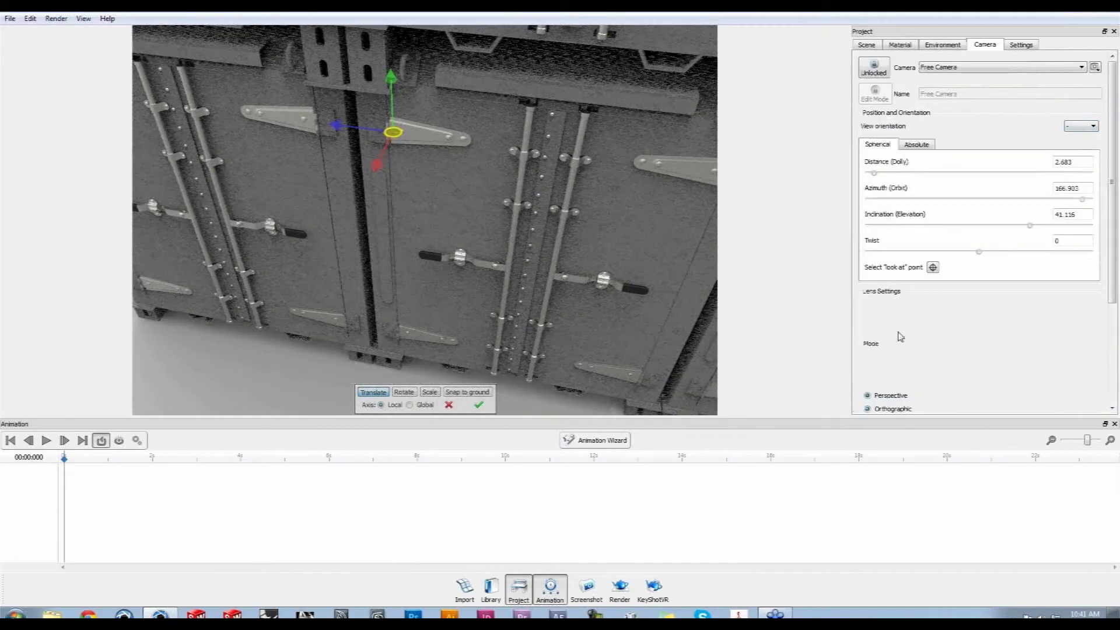
{"action": "left_click", "coordinate": [1092, 126]}
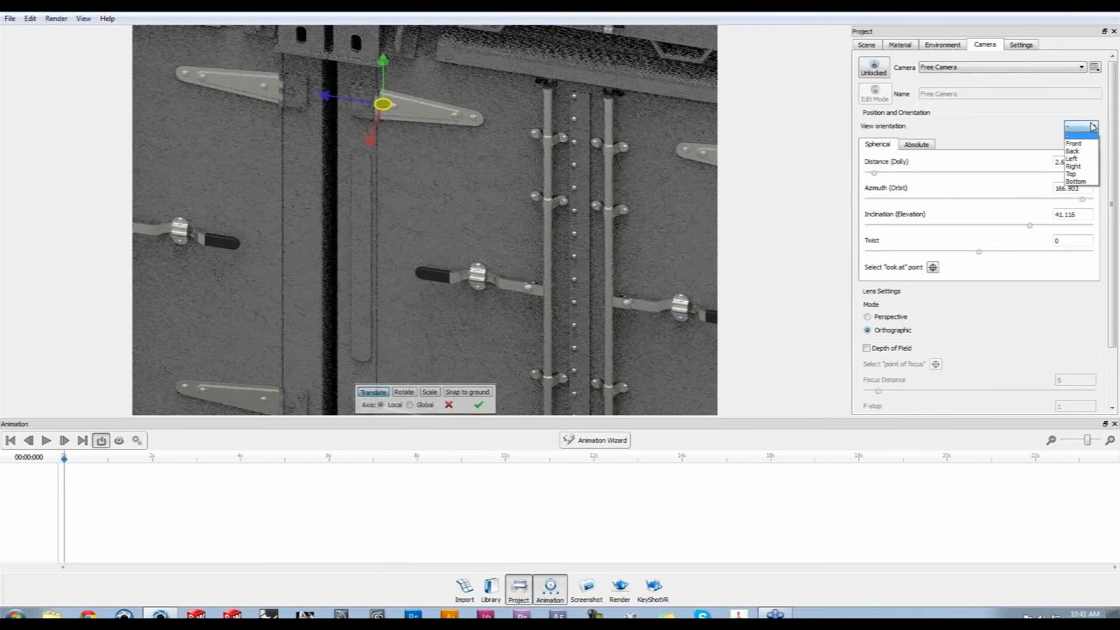
{"action": "left_click", "coordinate": [1075, 160]}
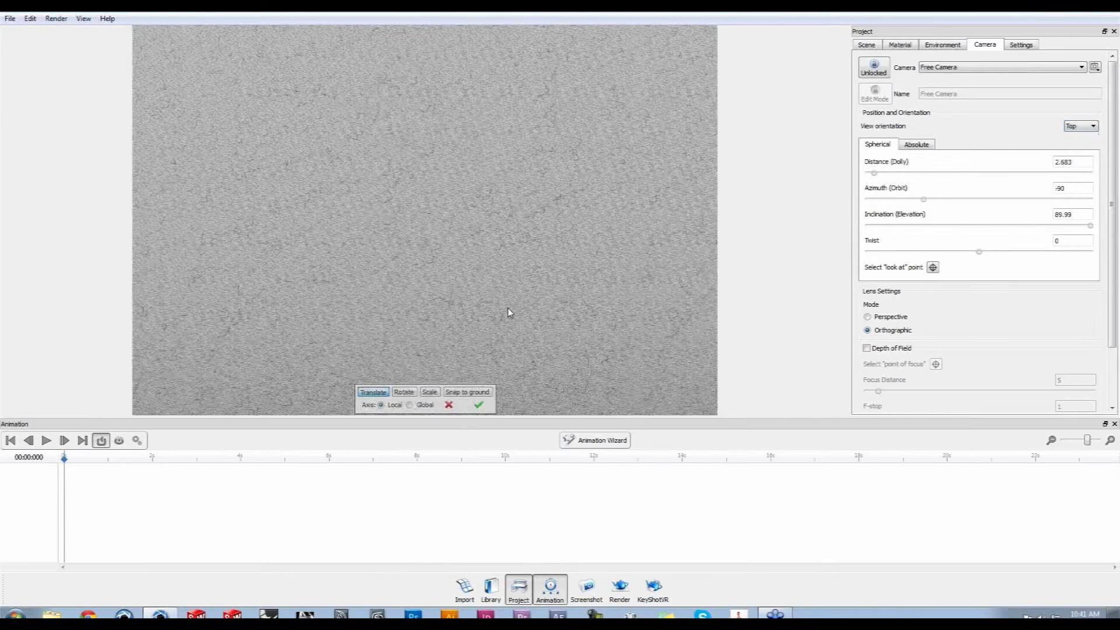
Adjust the cylinder's X position against the container's front edge in the top view
{"action": "scroll", "coordinate": [507, 313], "scroll_direction": "down", "scroll_amount": 5}
{"action": "scroll", "coordinate": [521, 326], "scroll_direction": "up", "scroll_amount": 4}
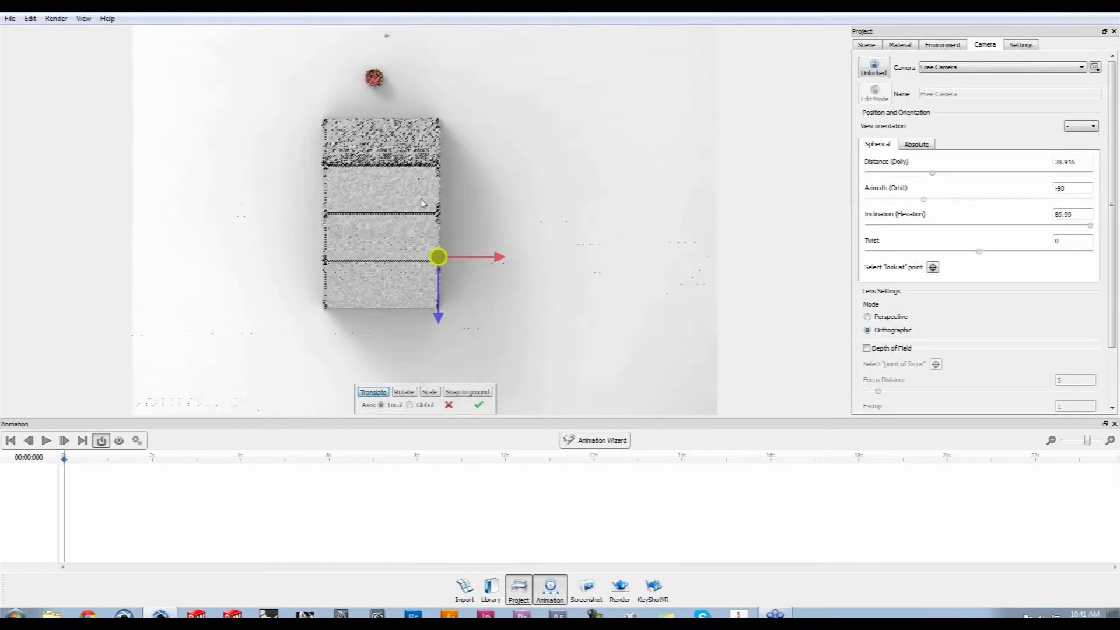
{"action": "scroll", "coordinate": [351, 195], "scroll_direction": "up", "scroll_amount": 4}
{"action": "middle_click_drag", "start_coordinate": [449, 364], "coordinate": [433, 231]}
{"action": "scroll", "coordinate": [396, 231], "scroll_direction": "up", "scroll_amount": 4}
{"action": "scroll", "coordinate": [187, 295], "scroll_direction": "up", "scroll_amount": 3}
{"action": "middle_click_drag", "start_coordinate": [374, 273], "coordinate": [563, 258]}
{"action": "left_click_drag", "start_coordinate": [289, 231], "coordinate": [325, 225]}
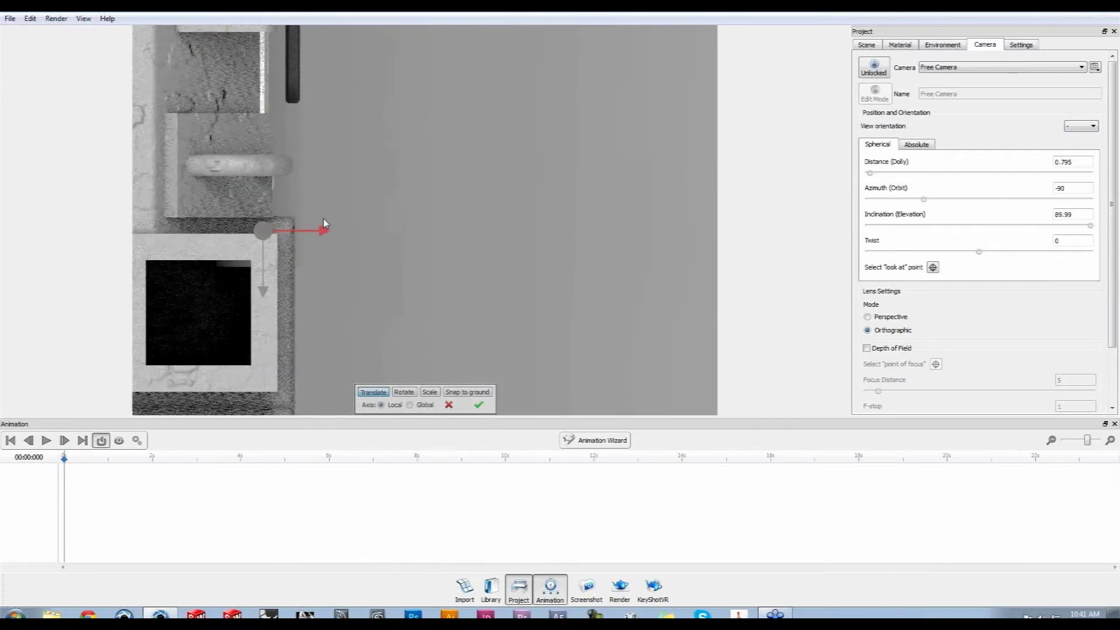
Return the camera to Perspective mode, facing the container doors
{"action": "left_click_drag", "start_coordinate": [375, 307], "coordinate": [337, 292]}
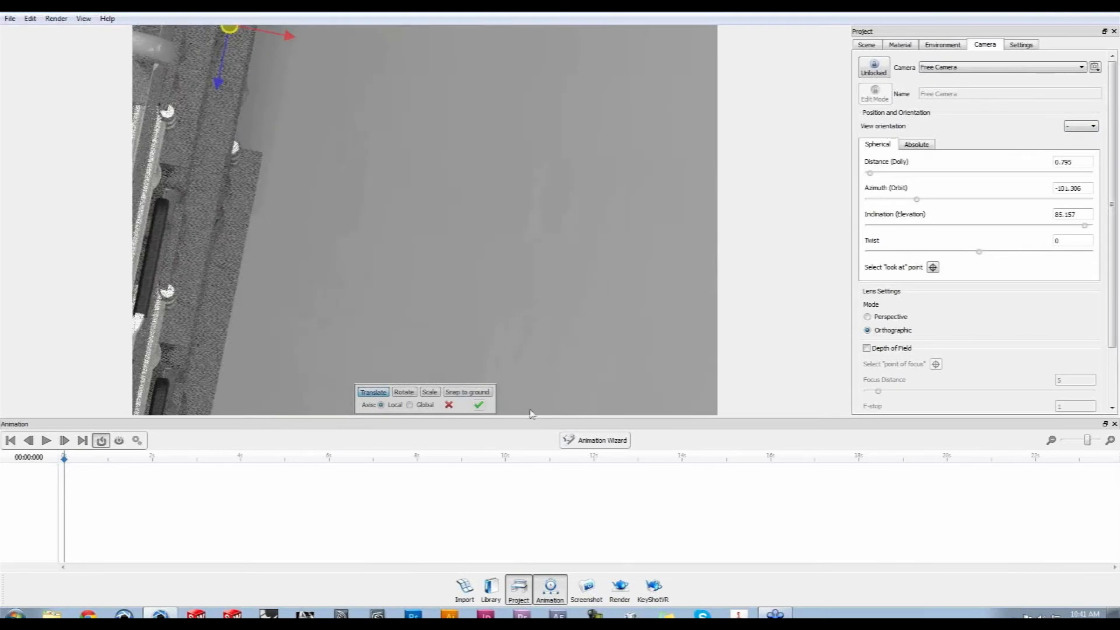
{"action": "left_click", "coordinate": [867, 317]}
{"action": "left_click_drag", "start_coordinate": [502, 225], "coordinate": [569, 159]}
{"action": "scroll", "coordinate": [342, 320], "scroll_direction": "up", "scroll_amount": 10}
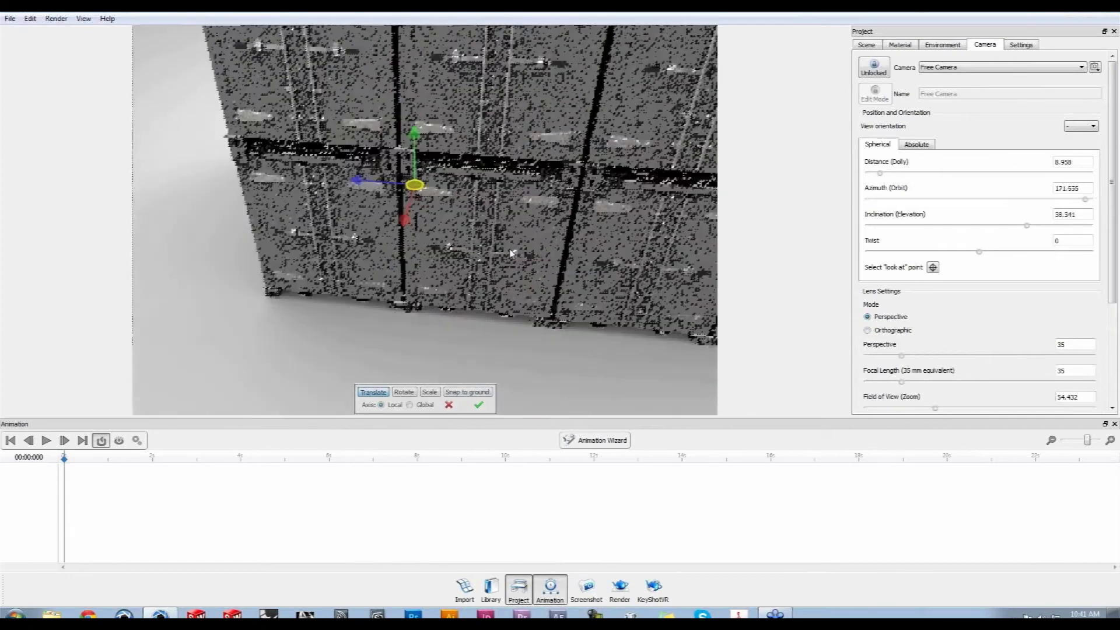
{"action": "scroll", "coordinate": [412, 141], "scroll_direction": "up", "scroll_amount": 1}
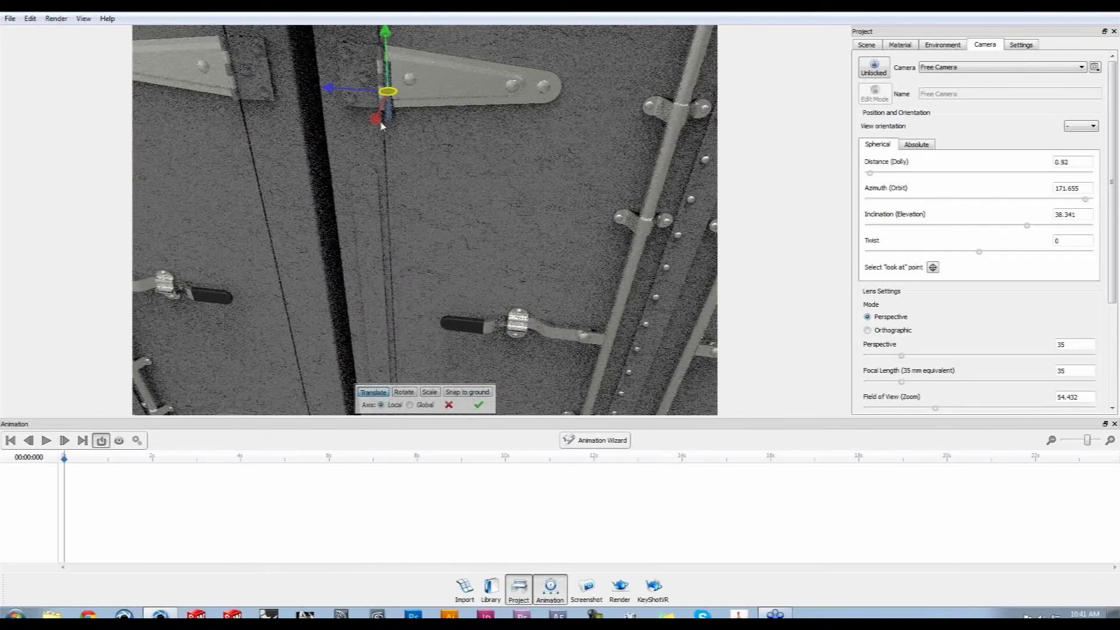
Fine-tune the cylinder's position along its axes so it sits inside the upper hinge barrel of the second container's left door
{"action": "left_click_drag", "start_coordinate": [374, 120], "coordinate": [376, 115]}
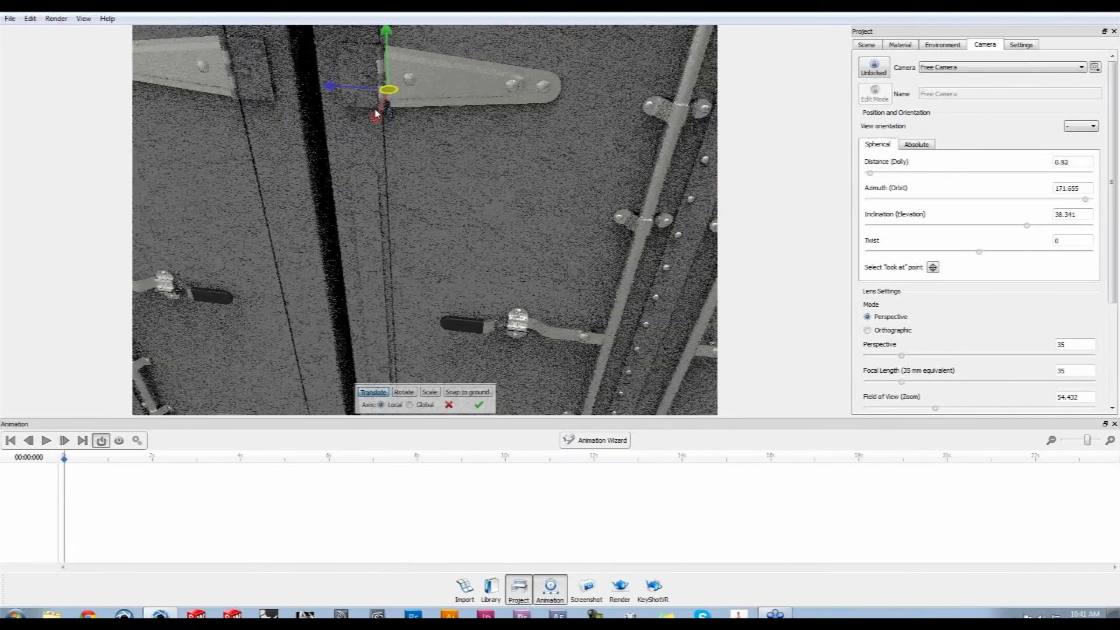
{"action": "left_click_drag", "start_coordinate": [385, 36], "coordinate": [385, 28]}
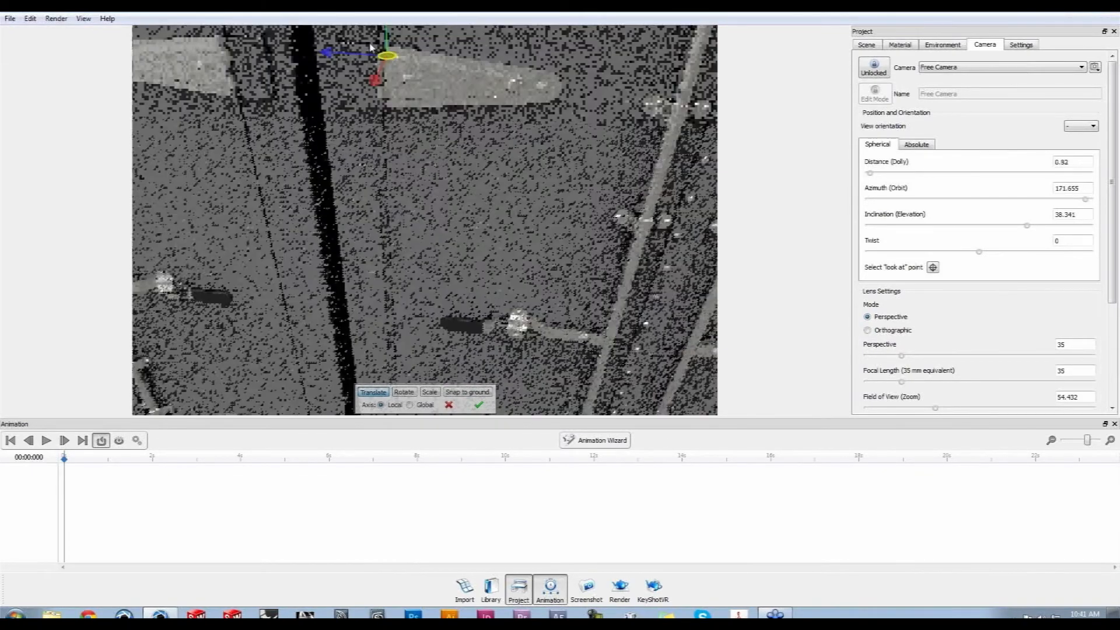
{"action": "left_click_drag", "start_coordinate": [421, 146], "coordinate": [439, 145]}
{"action": "middle_click_drag", "start_coordinate": [362, 111], "coordinate": [802, 517]}
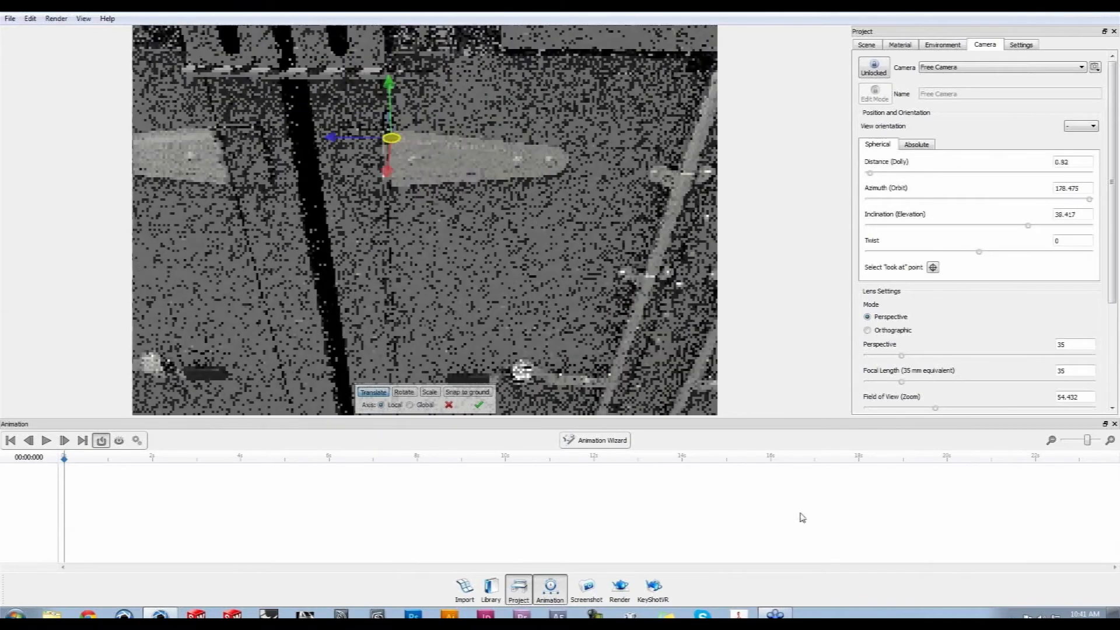
{"action": "scroll", "coordinate": [443, 94], "scroll_direction": "up", "scroll_amount": 5}
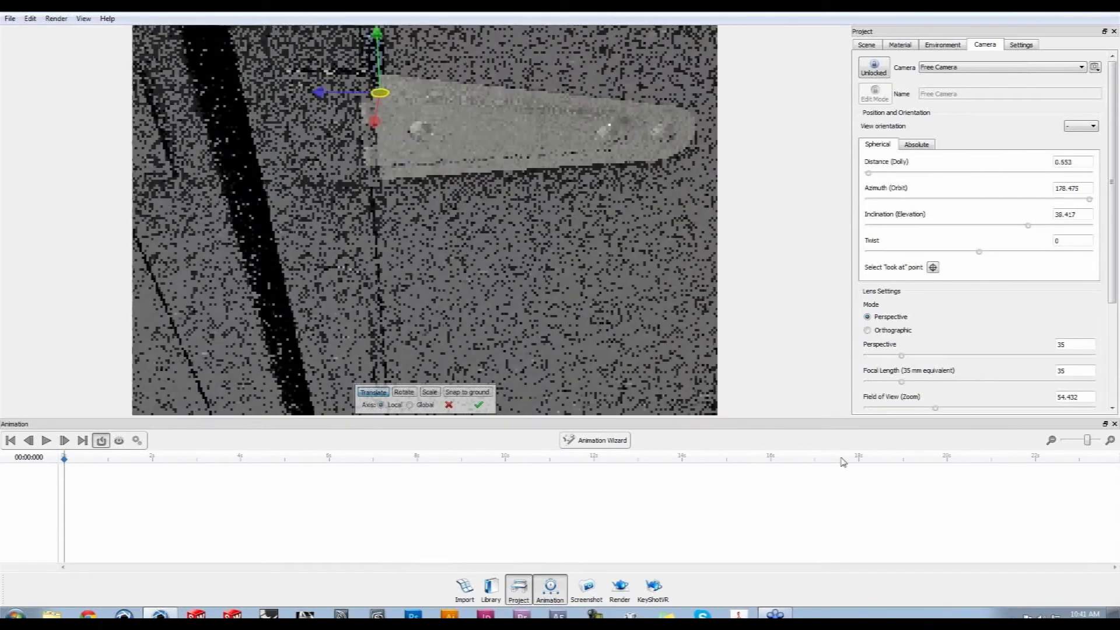
{"action": "middle_click_drag", "start_coordinate": [640, 312], "coordinate": [727, 360]}
{"action": "left_click_drag", "start_coordinate": [352, 131], "coordinate": [348, 135]}
{"action": "left_click_drag", "start_coordinate": [403, 81], "coordinate": [405, 121]}
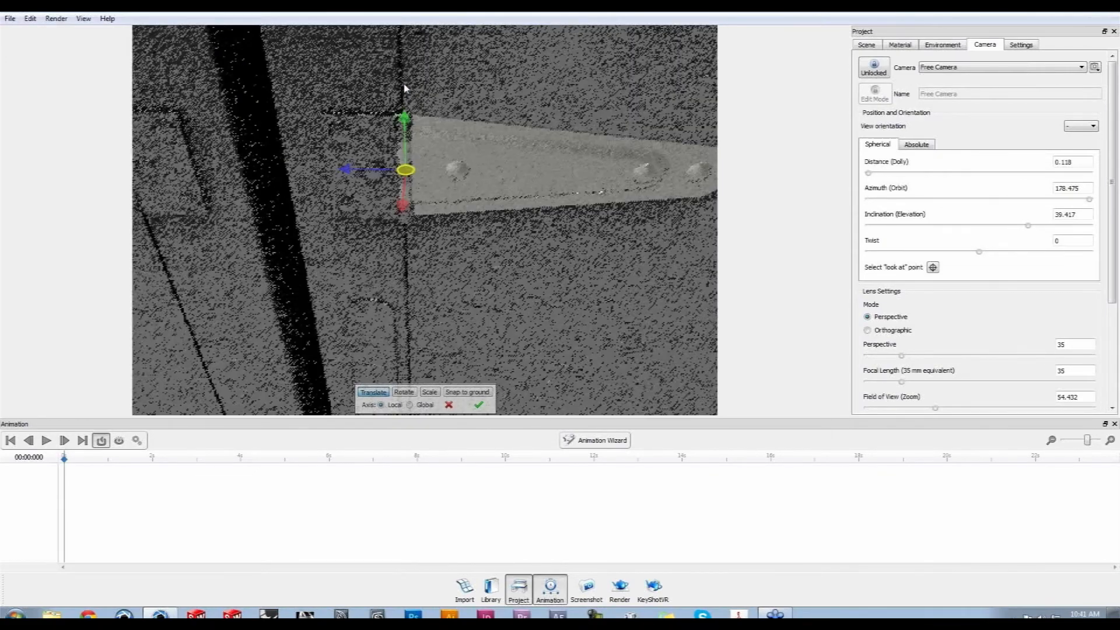
{"action": "left_click_drag", "start_coordinate": [433, 160], "coordinate": [442, 155]}
{"action": "left_click_drag", "start_coordinate": [416, 277], "coordinate": [416, 275]}
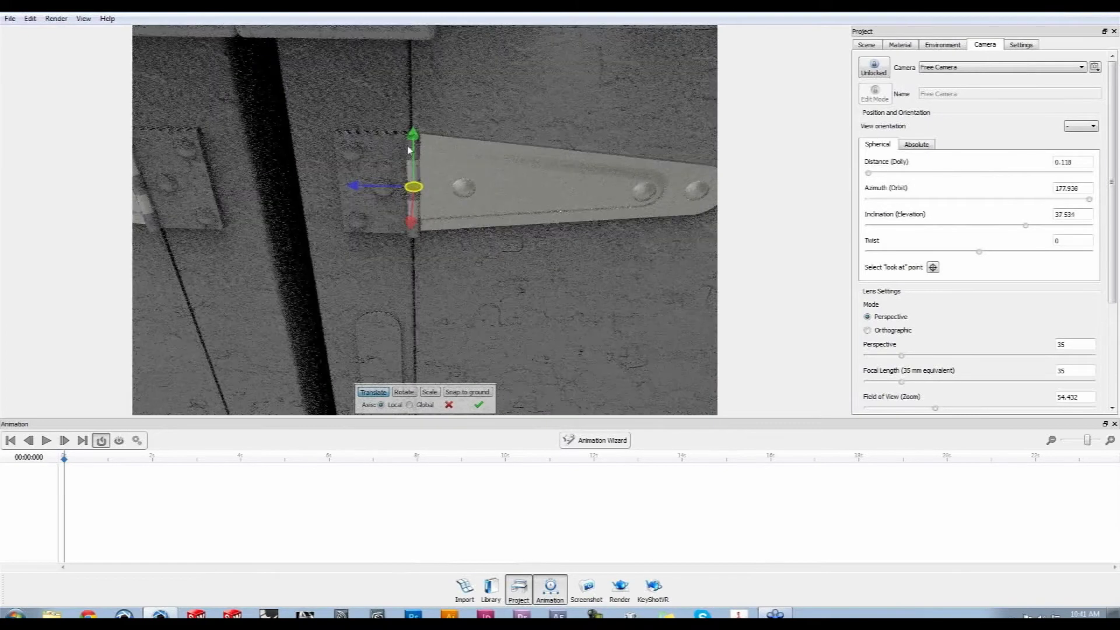
{"action": "left_click_drag", "start_coordinate": [410, 151], "coordinate": [411, 138]}
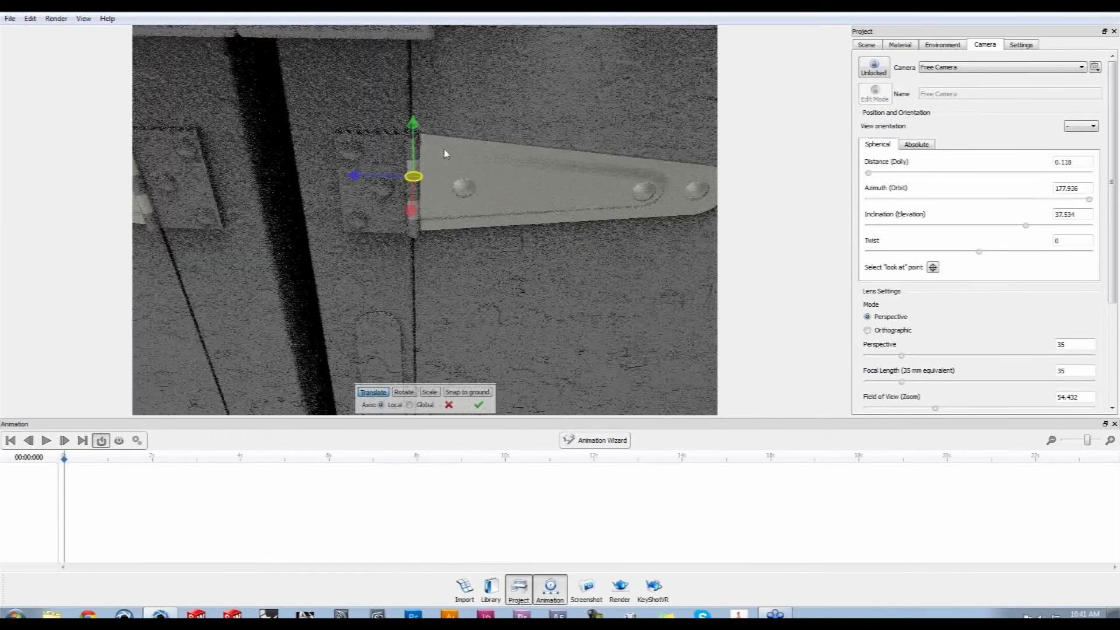
{"action": "left_click", "coordinate": [478, 404]}
Change the cylinder's material type to Emissive and set its intensity to 0
{"action": "double_click", "coordinate": [416, 135]}
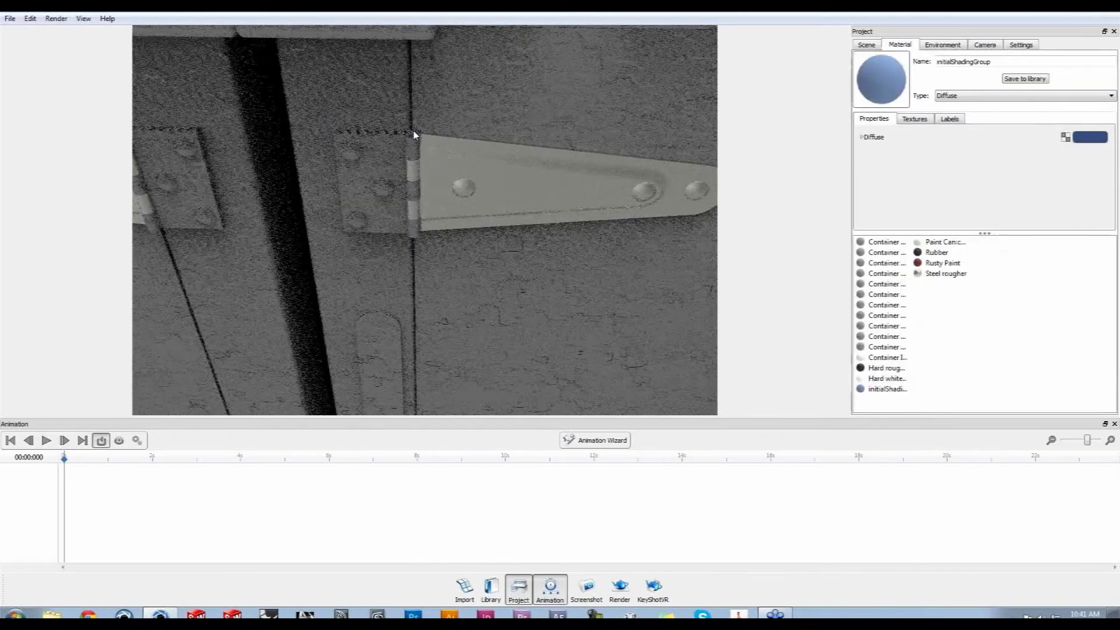
{"action": "left_click", "coordinate": [965, 98]}
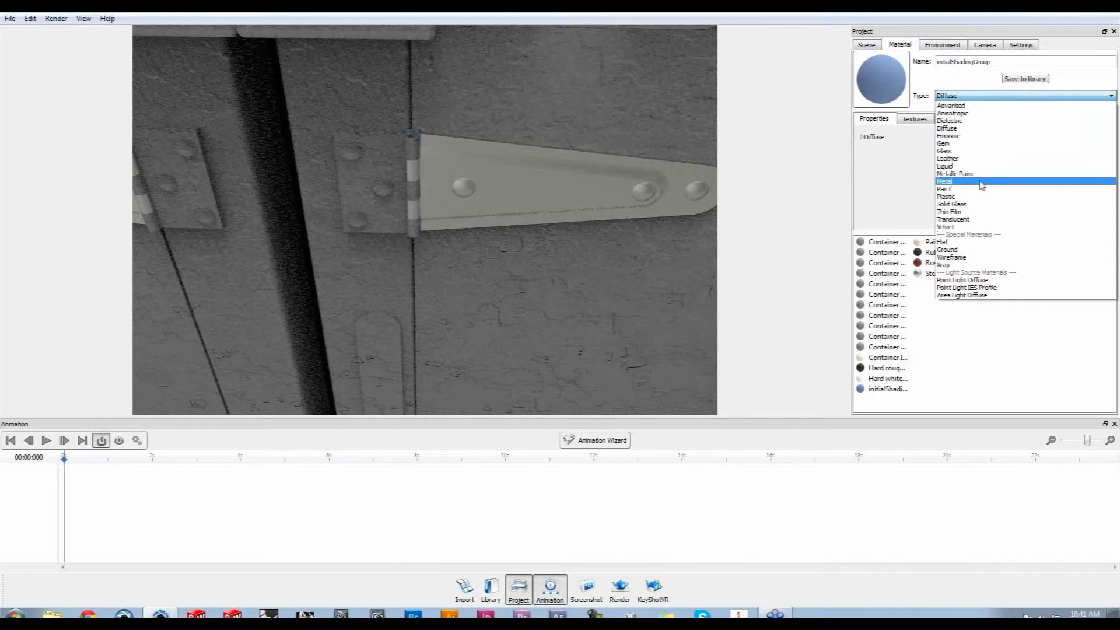
{"action": "left_click", "coordinate": [967, 136]}
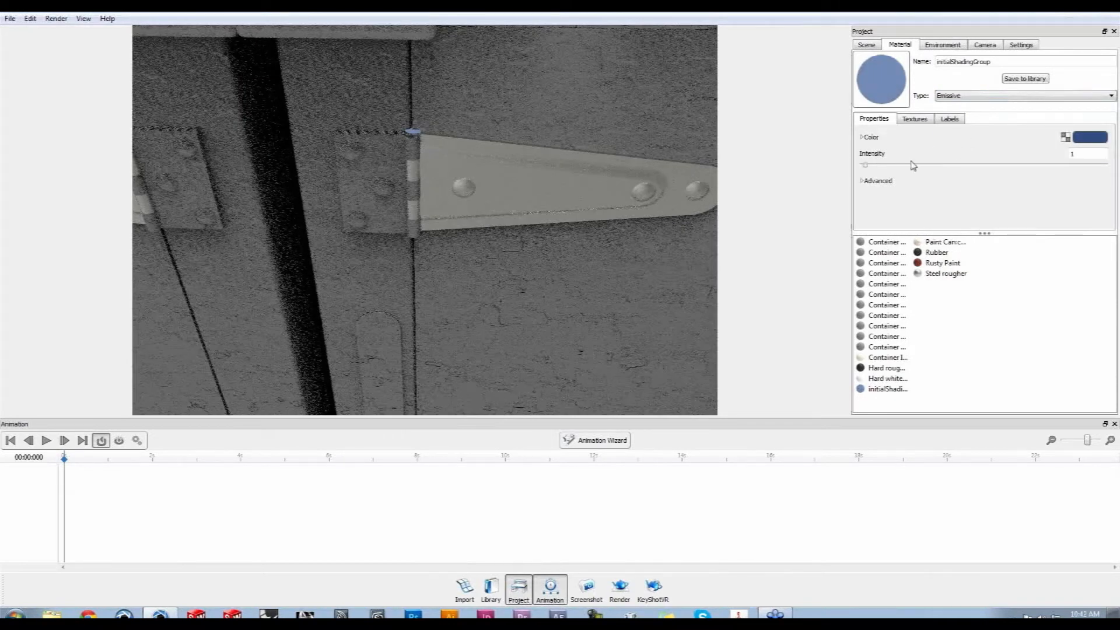
{"action": "left_click_drag", "start_coordinate": [839, 165], "coordinate": [835, 166]}
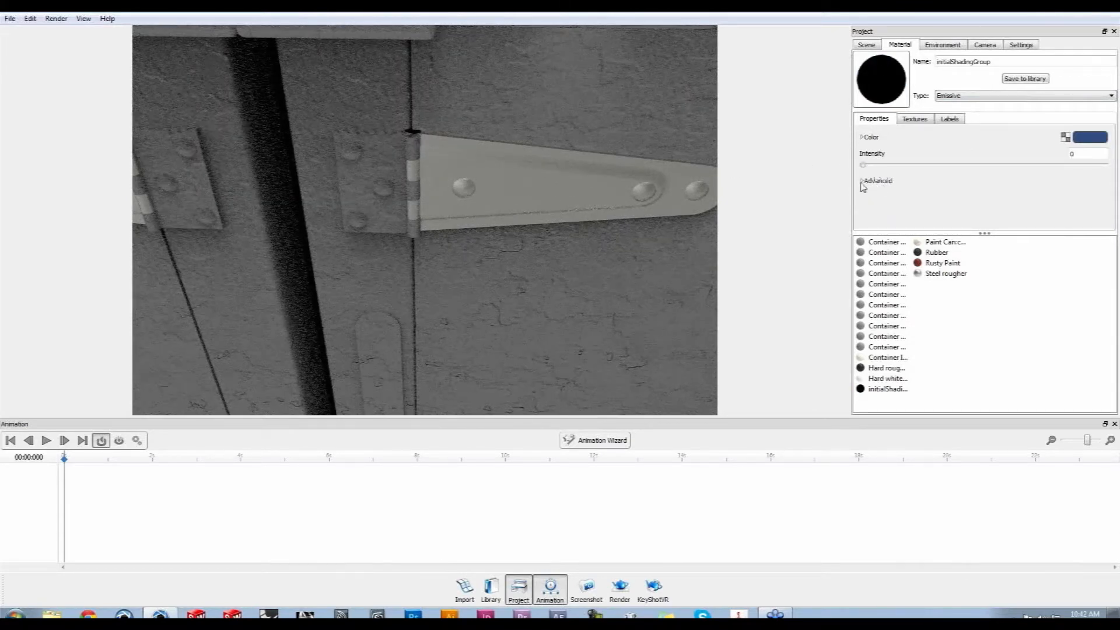
Turn off Visible to Camera, Visible in Reflections and Visible in Shadows for the cylinder's emissive material
{"action": "left_click", "coordinate": [861, 181]}
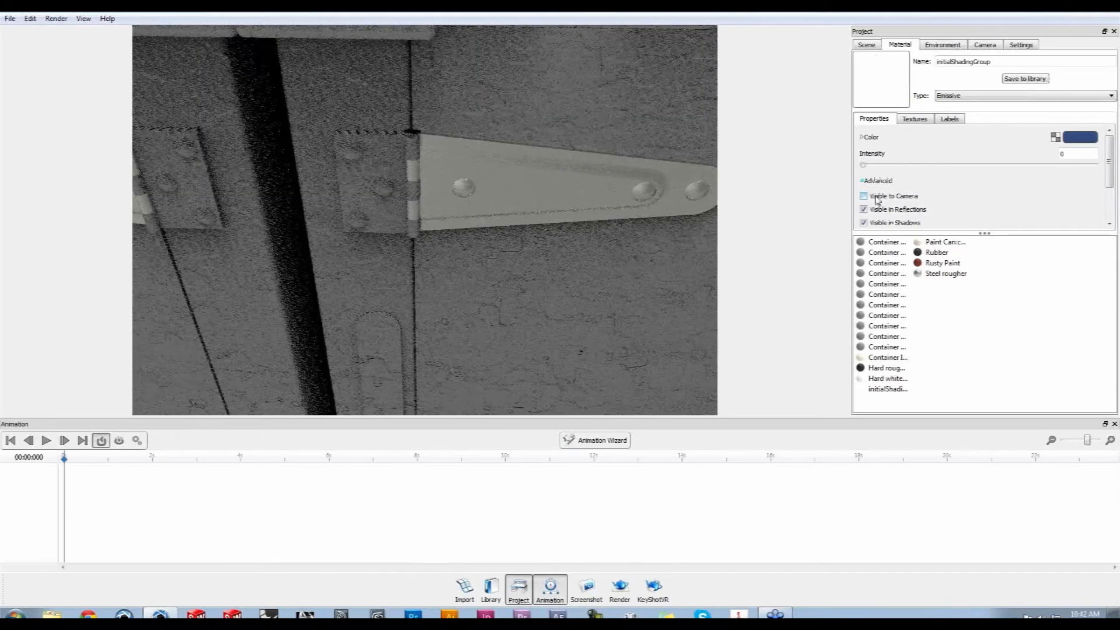
{"action": "left_click", "coordinate": [897, 224]}
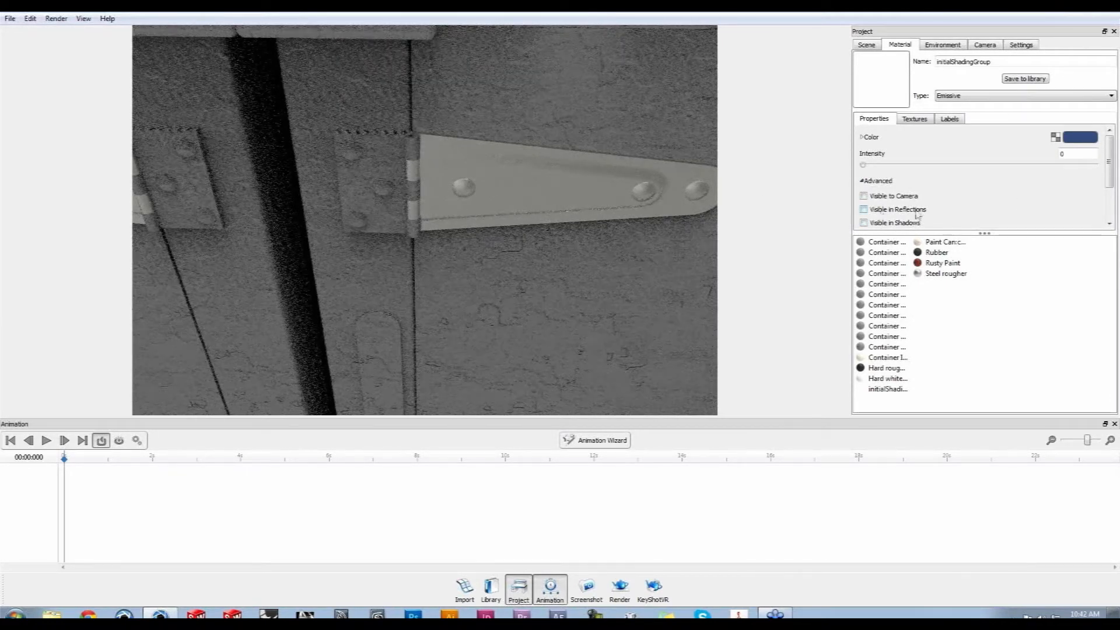
{"action": "left_click_drag", "start_coordinate": [991, 234], "coordinate": [993, 292]}
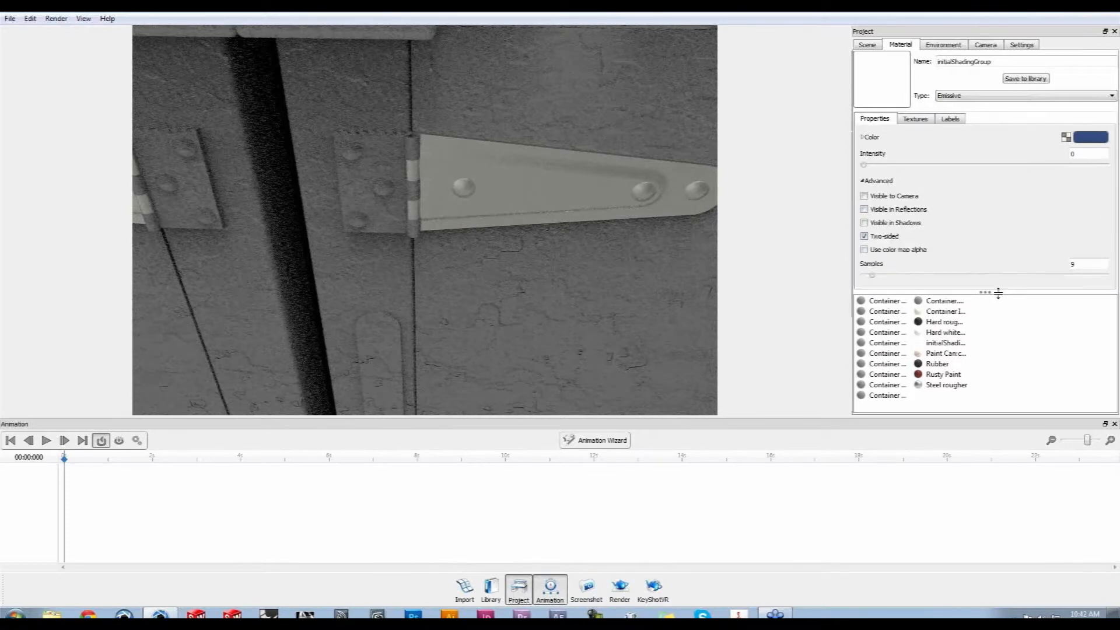
Select the Cylinder model in the scene tree to check its placement on the container's left door from farther away
{"action": "left_click_drag", "start_coordinate": [440, 174], "coordinate": [584, 81]}
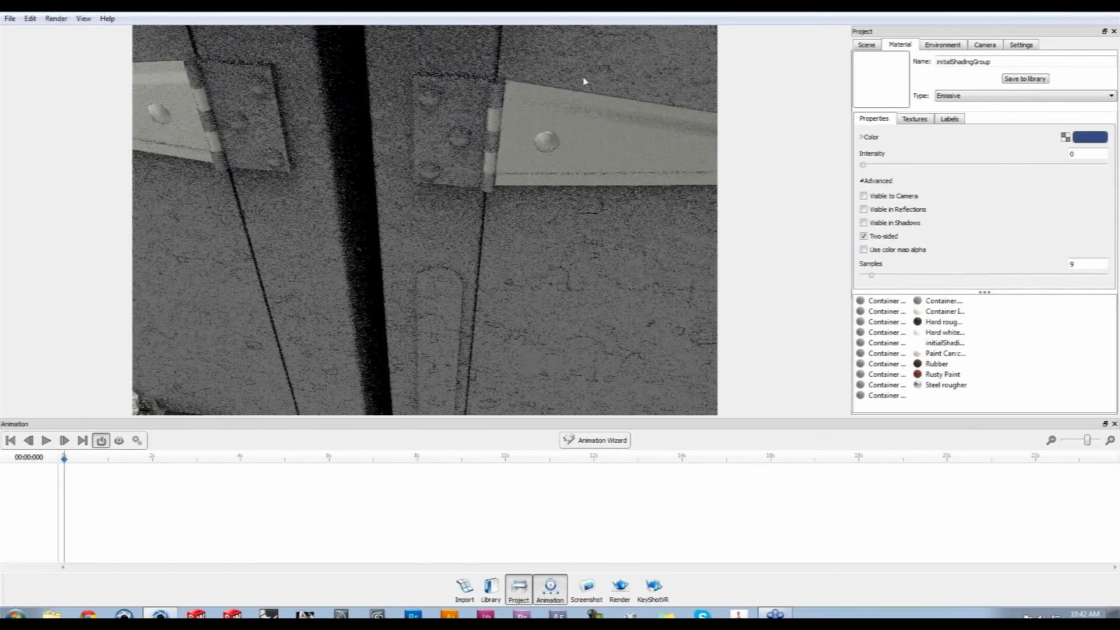
{"action": "scroll", "coordinate": [599, 179], "scroll_direction": "down", "scroll_amount": 10}
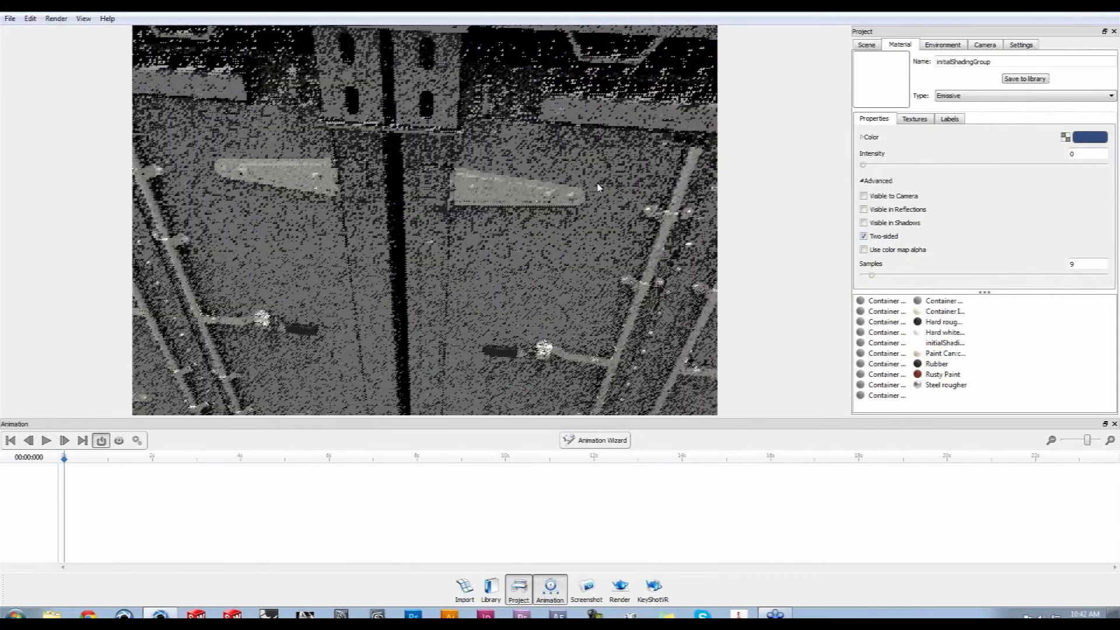
{"action": "left_click_drag", "start_coordinate": [515, 376], "coordinate": [464, 295]}
{"action": "left_click_drag", "start_coordinate": [478, 215], "coordinate": [467, 286]}
{"action": "left_click", "coordinate": [867, 46]}
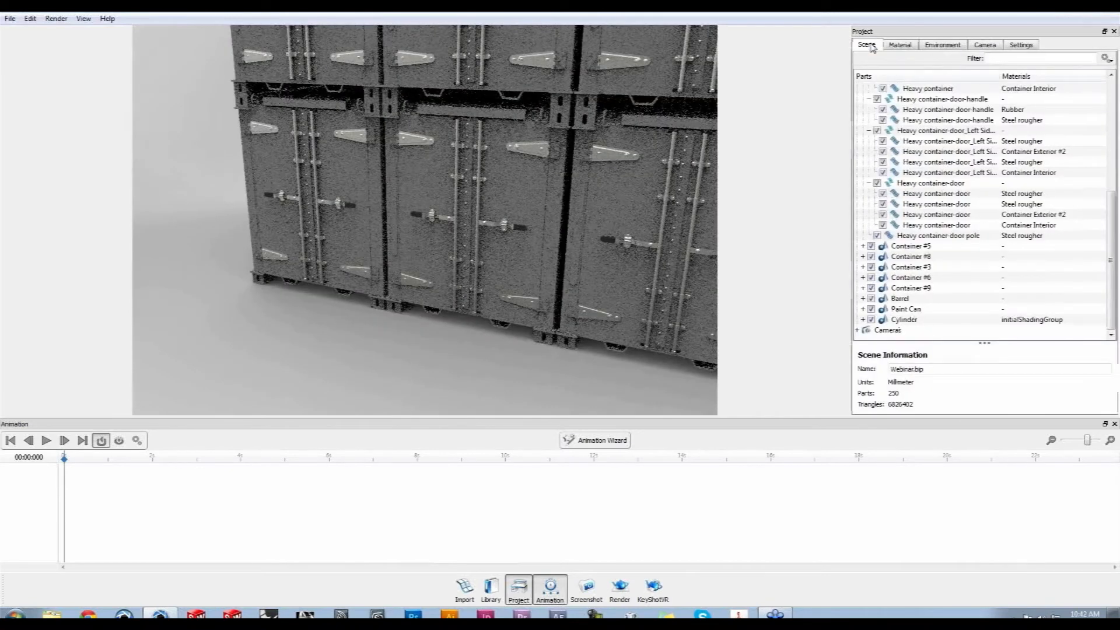
{"action": "left_click", "coordinate": [903, 319]}
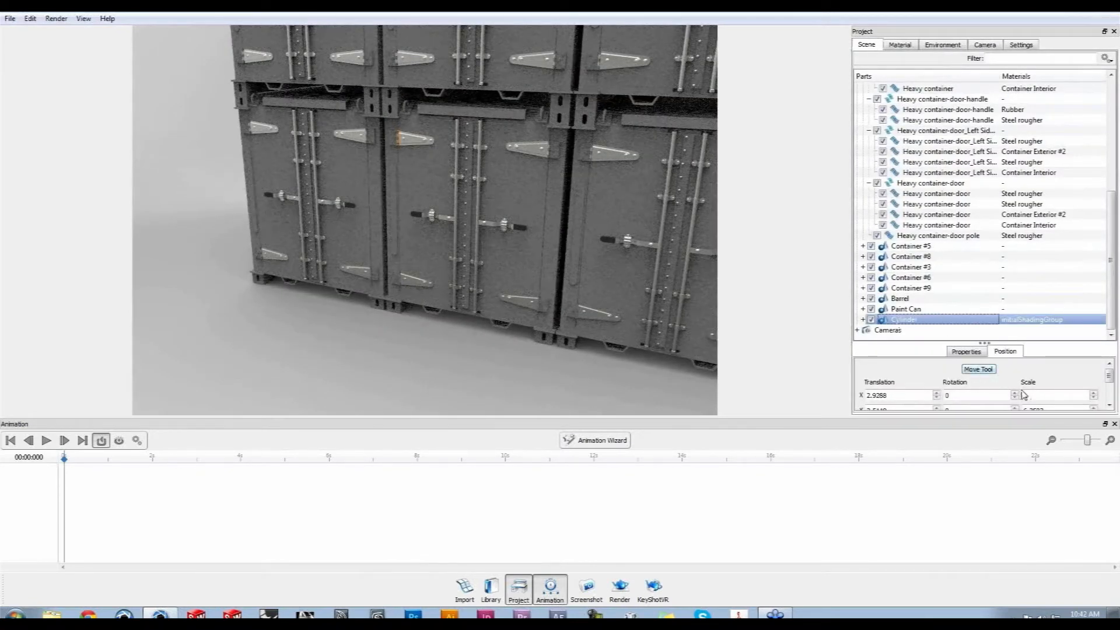
{"action": "left_click_drag", "start_coordinate": [744, 415], "coordinate": [744, 490]}
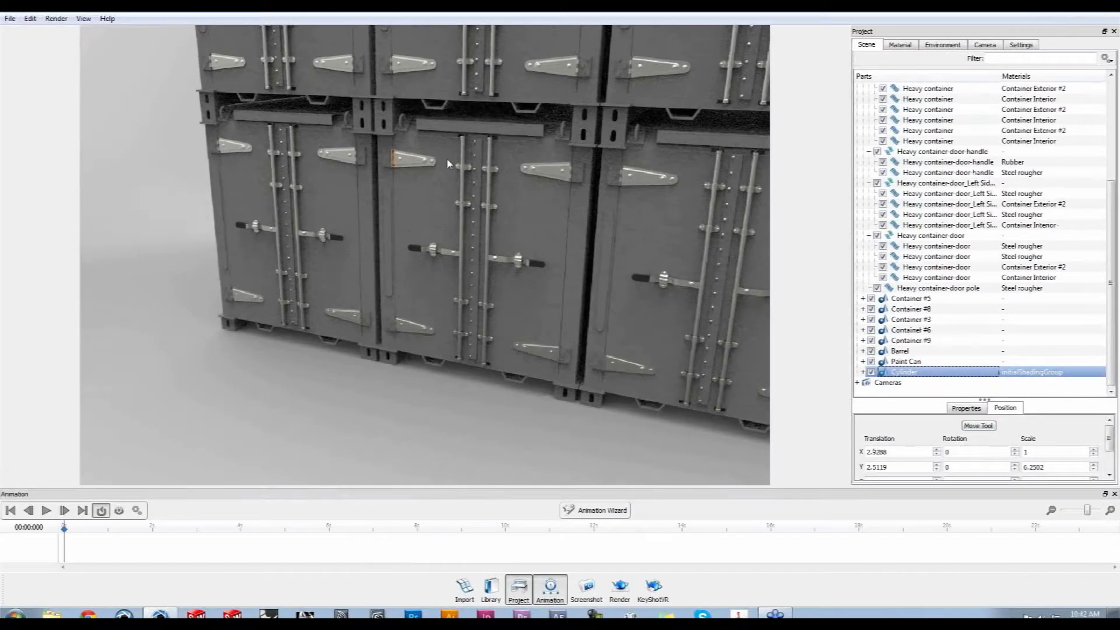
Identify the second container's left side door group in the scene tree by hiding it and showing it again
{"action": "left_click", "coordinate": [415, 168]}
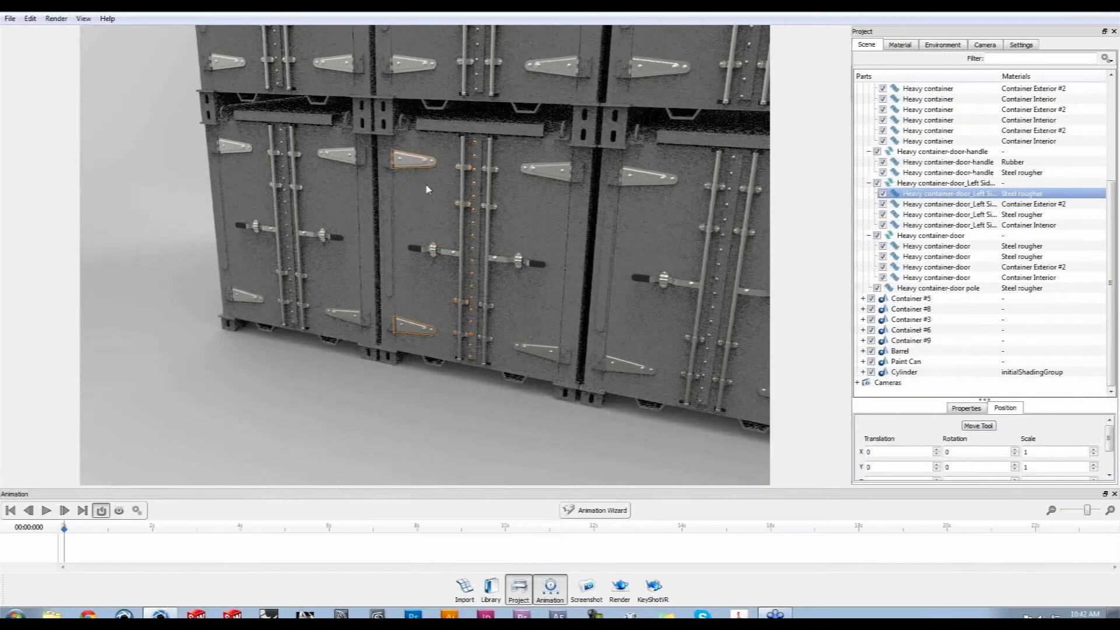
{"action": "left_click", "coordinate": [931, 184]}
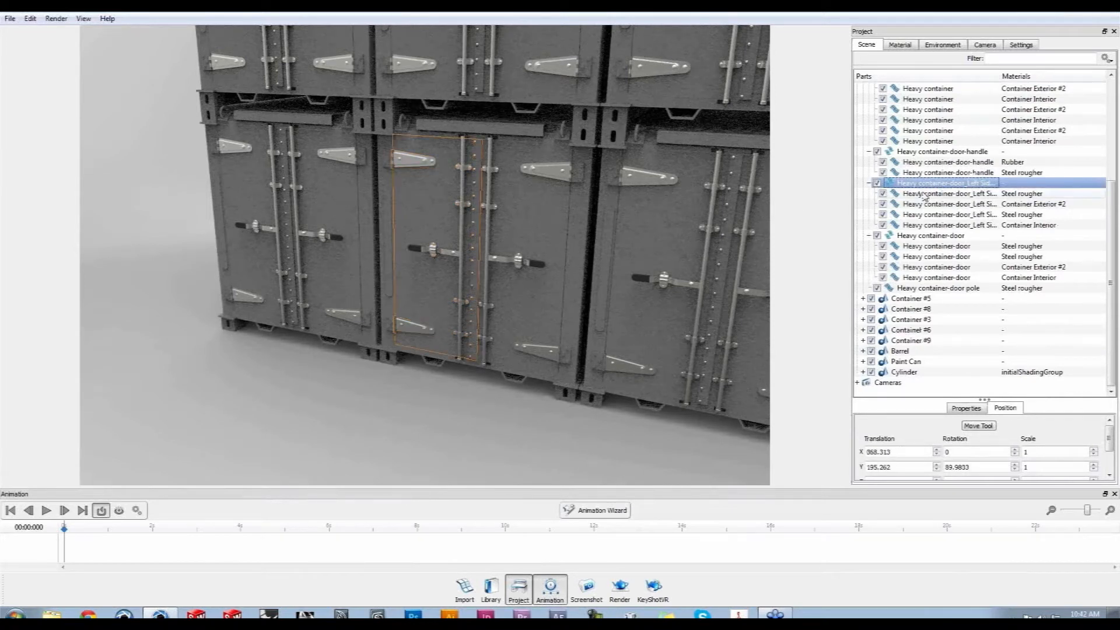
{"action": "left_click", "coordinate": [877, 183]}
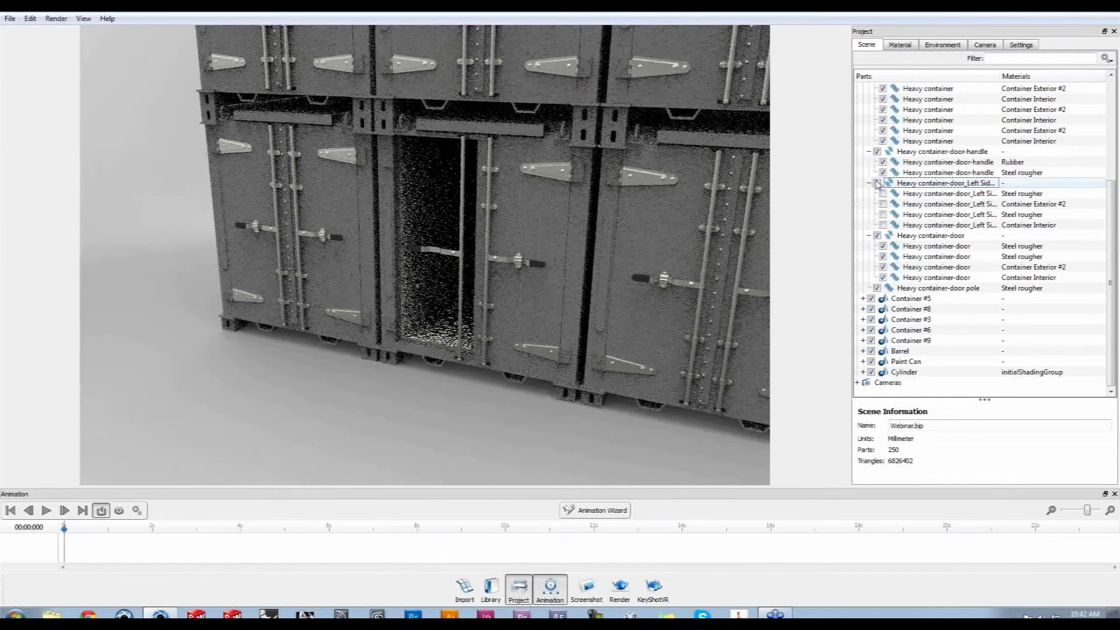
{"action": "left_click", "coordinate": [877, 183]}
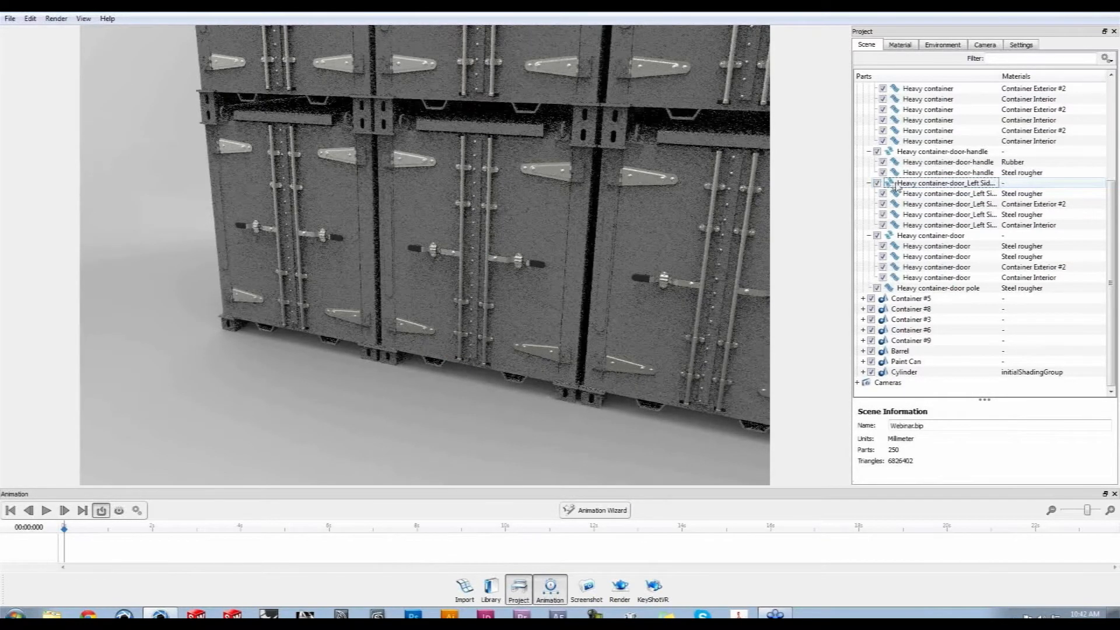
Add a rotation animation to the second container's left side door group and expose its settings
{"action": "left_click", "coordinate": [907, 185]}
{"action": "right_click", "coordinate": [907, 184]}
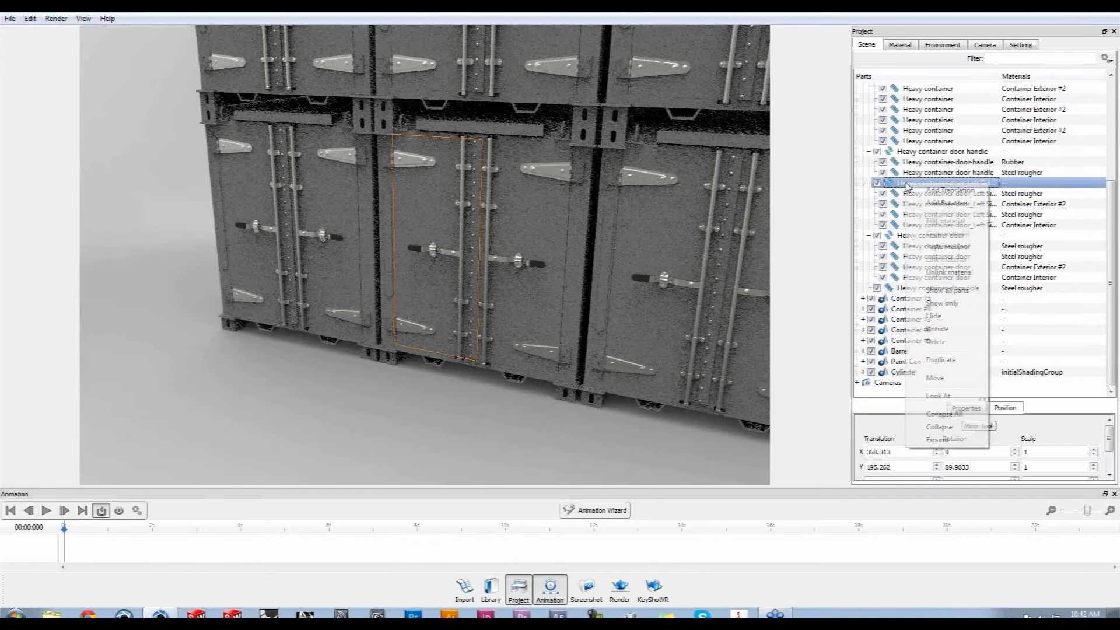
{"action": "left_click", "coordinate": [933, 203]}
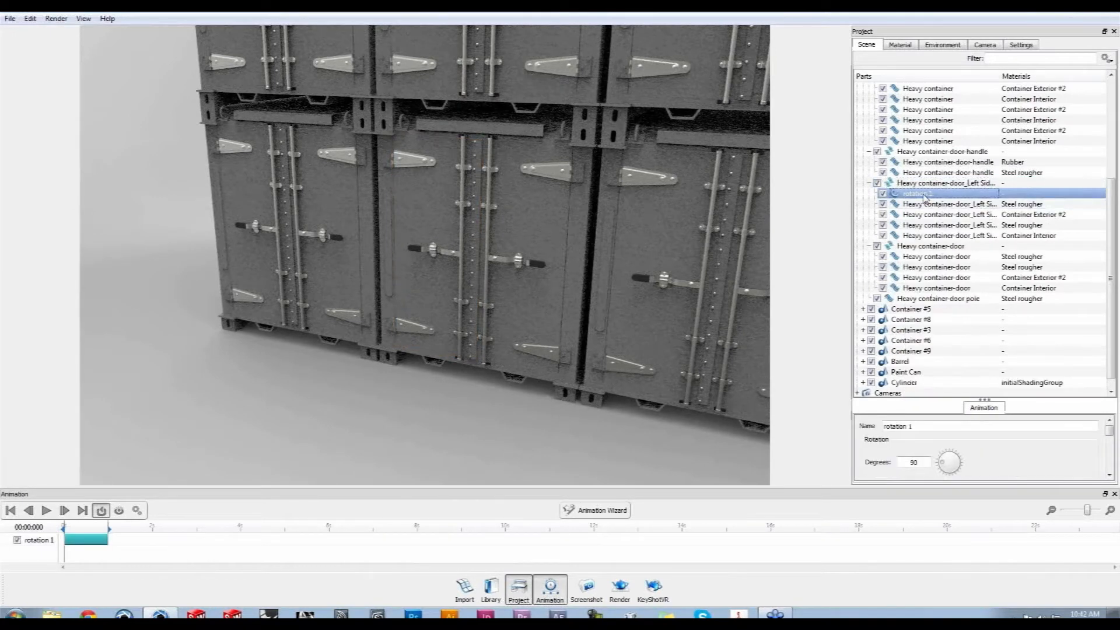
{"action": "left_click_drag", "start_coordinate": [982, 397], "coordinate": [989, 264]}
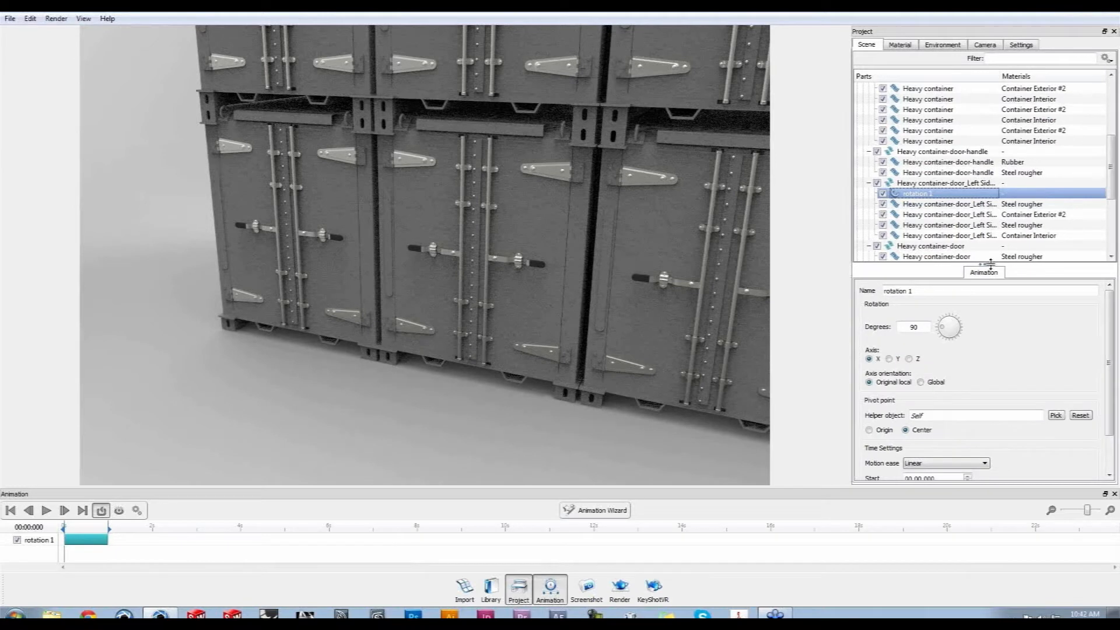
Pick pCylinder1 as the helper object for the door rotation's pivot point
{"action": "left_click", "coordinate": [1055, 415]}
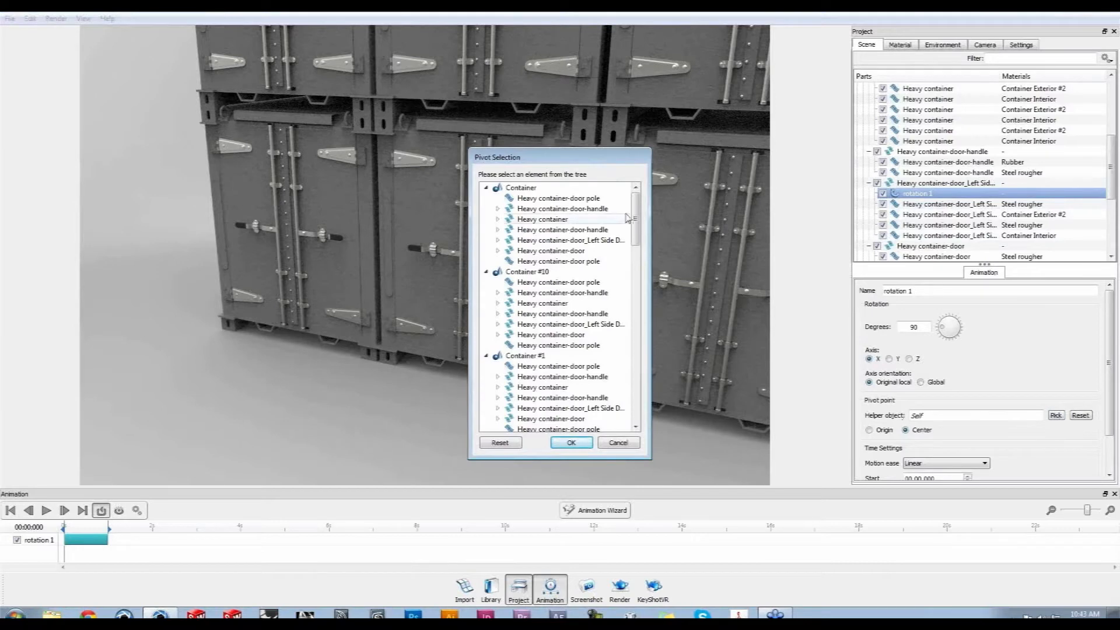
{"action": "left_click_drag", "start_coordinate": [634, 215], "coordinate": [635, 389]}
{"action": "left_click", "coordinate": [532, 419]}
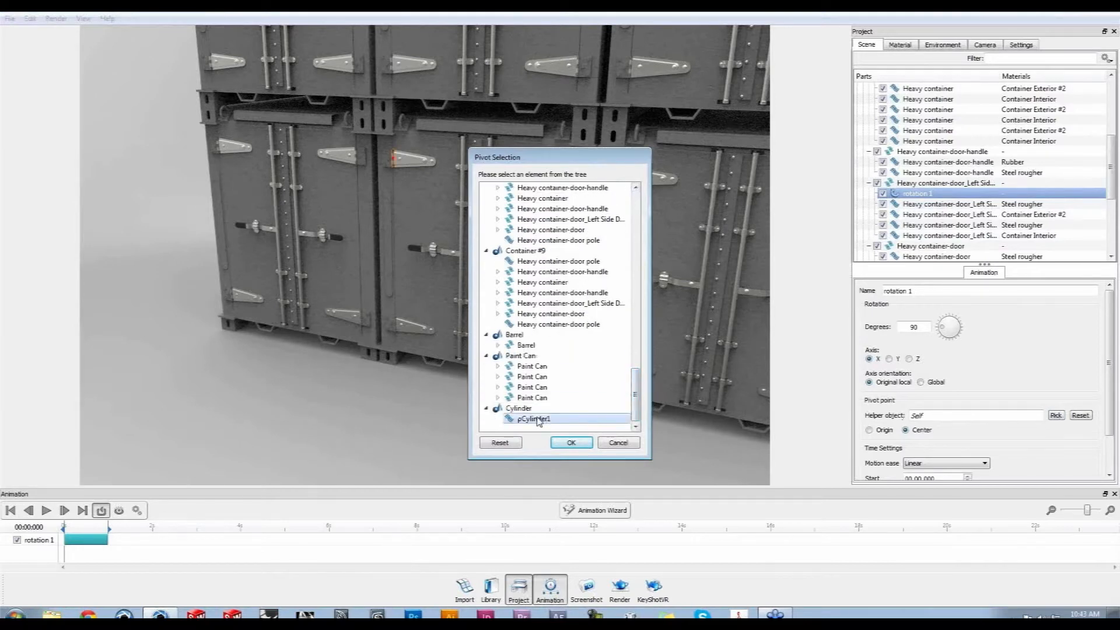
{"action": "left_click", "coordinate": [572, 443]}
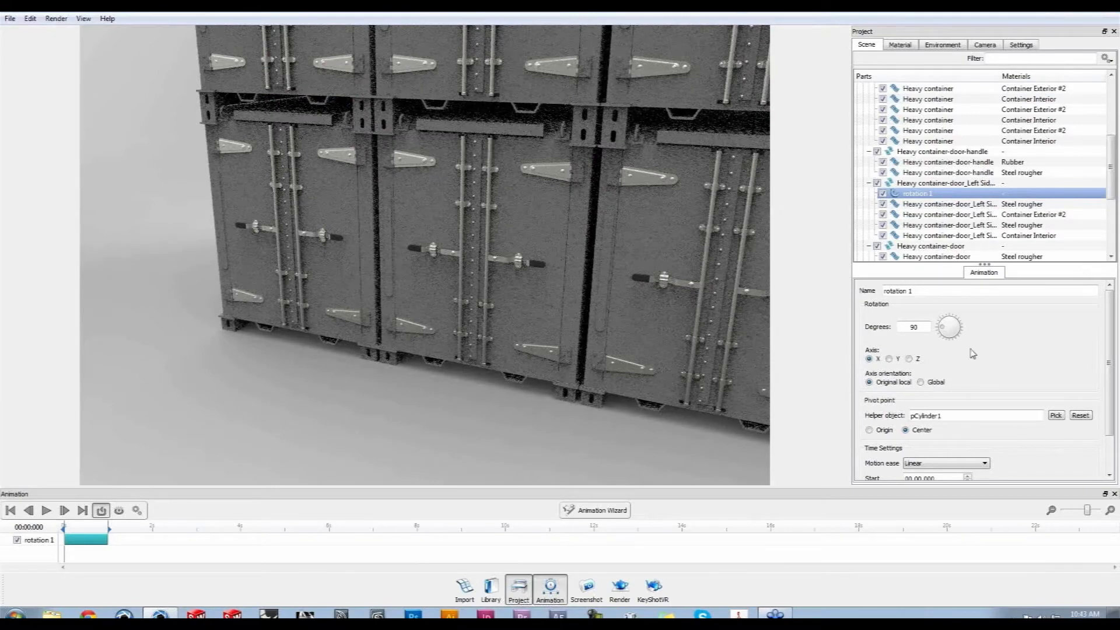
Move the animation playhead to about 0.52 s and set the door rotation to -90 degrees about the Y axis
{"action": "left_click_drag", "start_coordinate": [68, 526], "coordinate": [87, 526]}
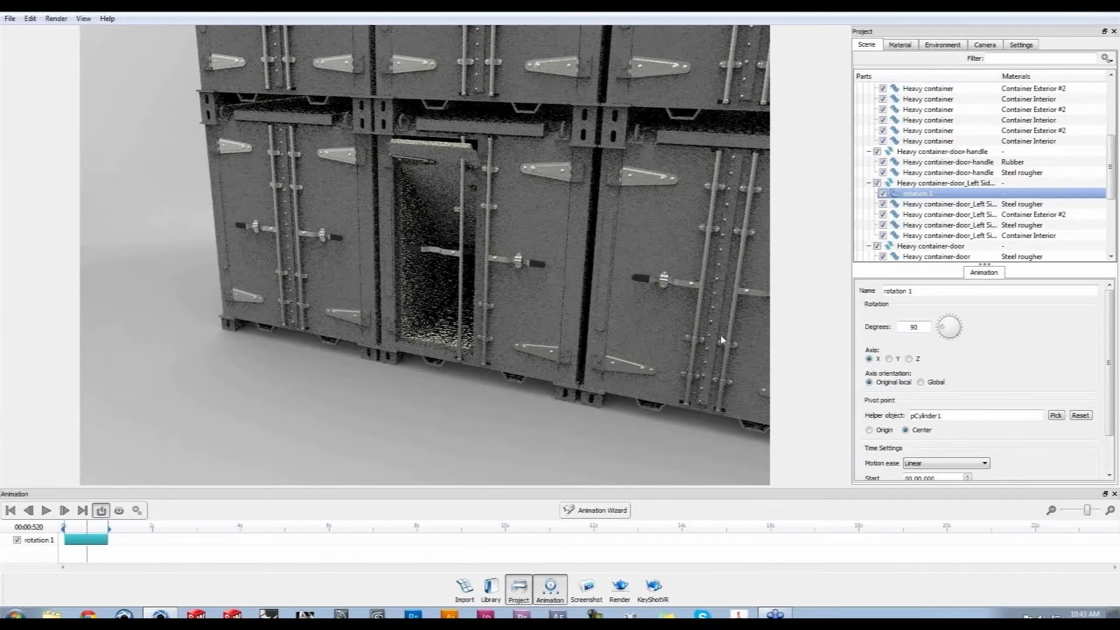
{"action": "left_click", "coordinate": [889, 359]}
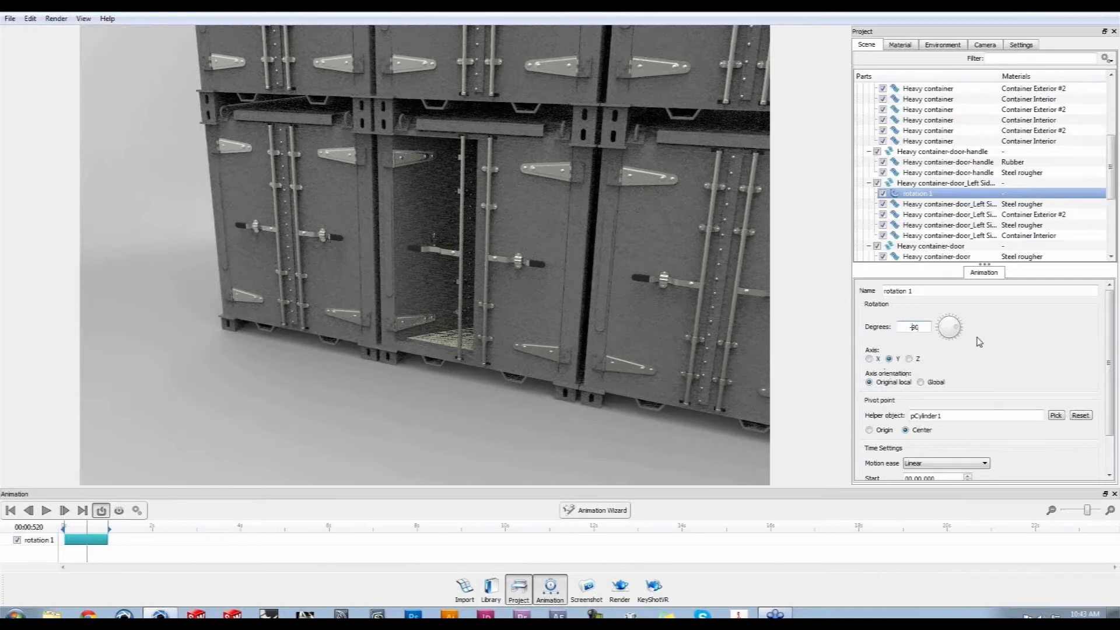
{"action": "key", "text": "Return"}
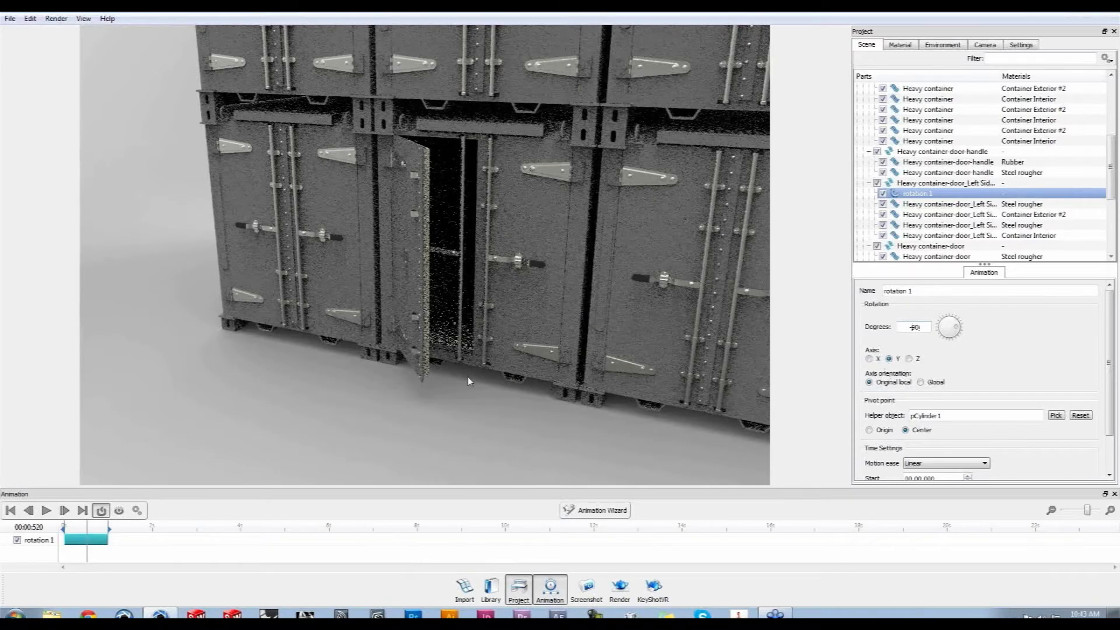
Turn on performance mode and scrub the timeline to preview the door swinging on its hinge
{"action": "mouse_move", "coordinate": [478, 397]}
{"action": "left_mouse_down"}
{"action": "mouse_move", "coordinate": [457, 382]}
{"action": "mouse_move", "coordinate": [482, 381]}
{"action": "mouse_move", "coordinate": [476, 392]}
{"action": "left_mouse_up"}
{"action": "mouse_move", "coordinate": [88, 527]}
{"action": "left_mouse_down"}
{"action": "mouse_move", "coordinate": [78, 527]}
{"action": "mouse_move", "coordinate": [87, 527]}
{"action": "left_mouse_up"}
{"action": "key", "text": "alt+p"}
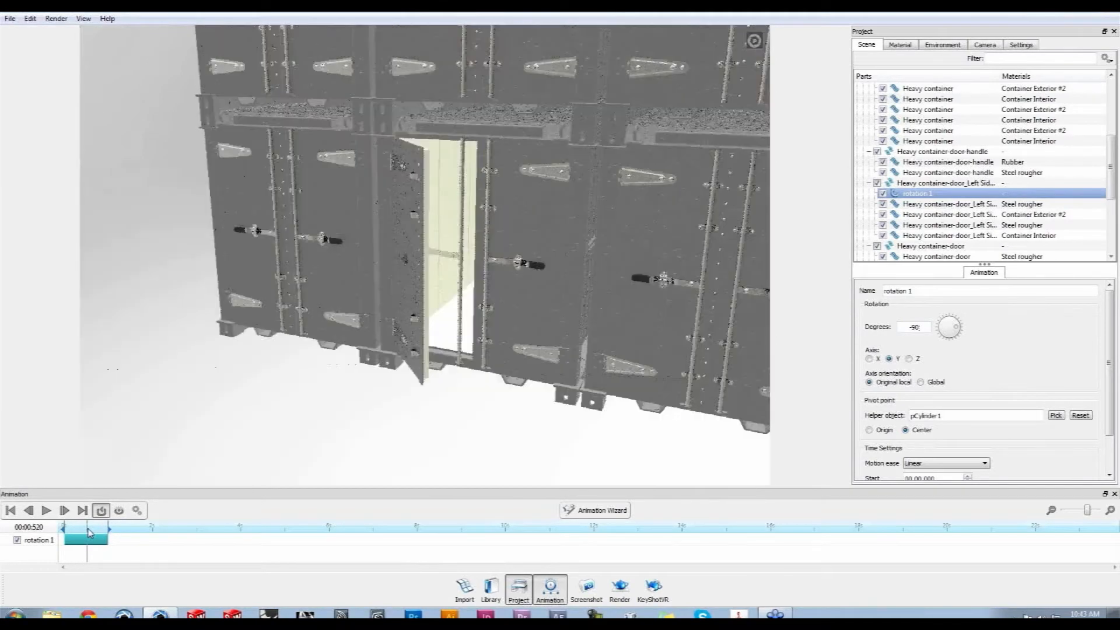
{"action": "mouse_move", "coordinate": [87, 521]}
{"action": "left_mouse_down"}
{"action": "mouse_move", "coordinate": [77, 524]}
{"action": "mouse_move", "coordinate": [105, 526]}
{"action": "left_mouse_up"}
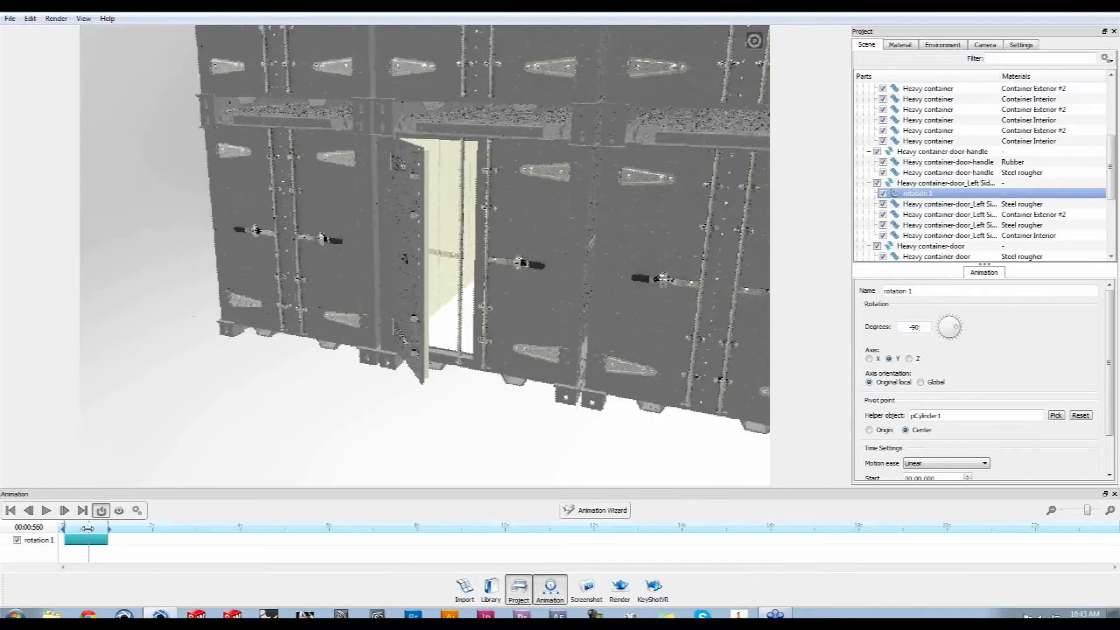
{"action": "left_click_drag", "start_coordinate": [418, 454], "coordinate": [400, 453]}
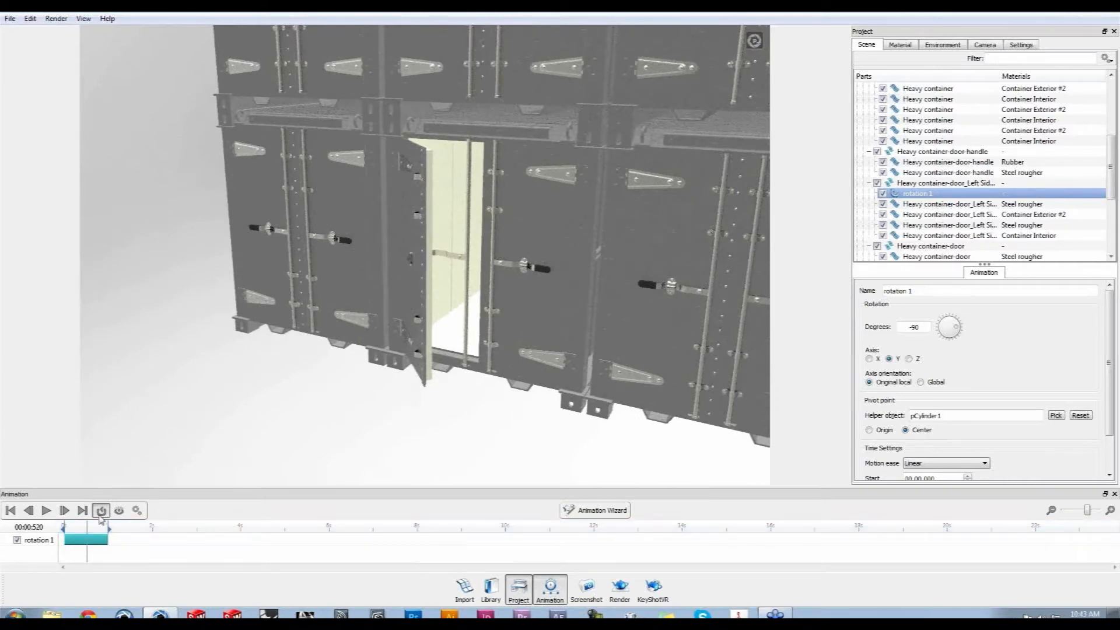
Move the playhead to 0.8 s, copy the left door's rotation animation and paste it as a linked animation onto the door pole
{"action": "left_click_drag", "start_coordinate": [87, 526], "coordinate": [99, 526]}
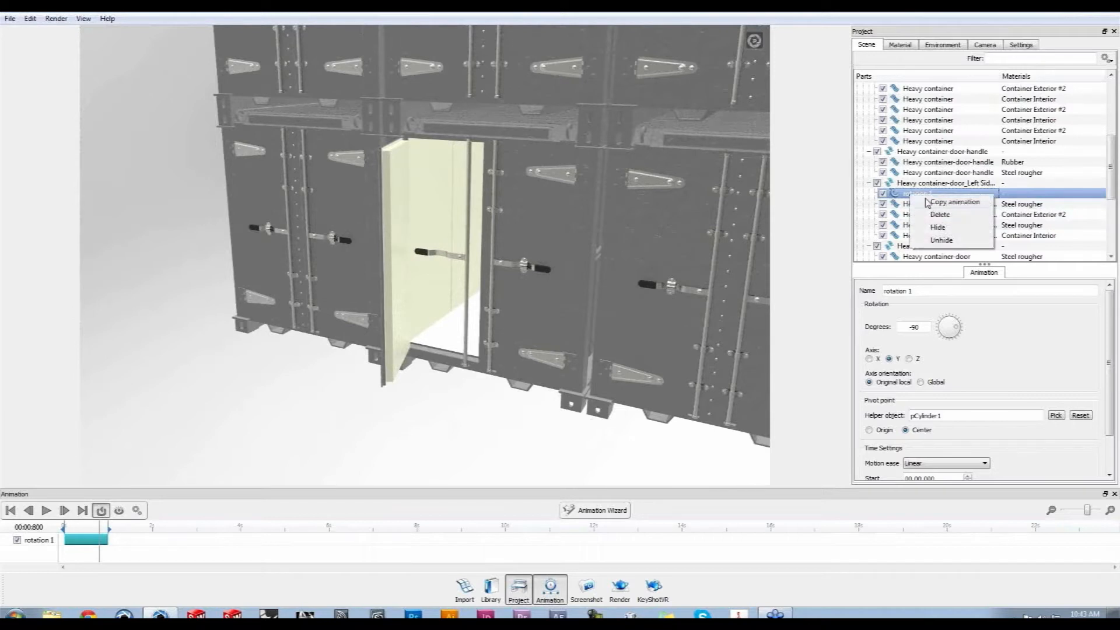
{"action": "left_click", "coordinate": [926, 201]}
{"action": "left_click", "coordinate": [464, 263]}
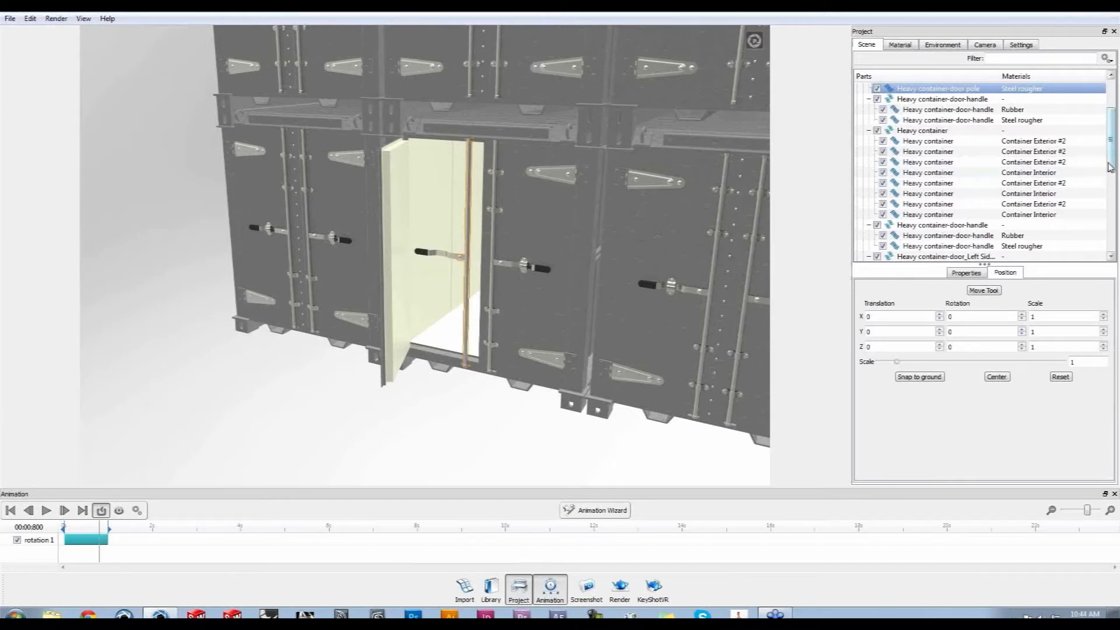
{"action": "scroll", "coordinate": [1111, 154], "scroll_direction": "up", "scroll_amount": 1}
{"action": "left_click", "coordinate": [924, 121]}
{"action": "right_click", "coordinate": [934, 122]}
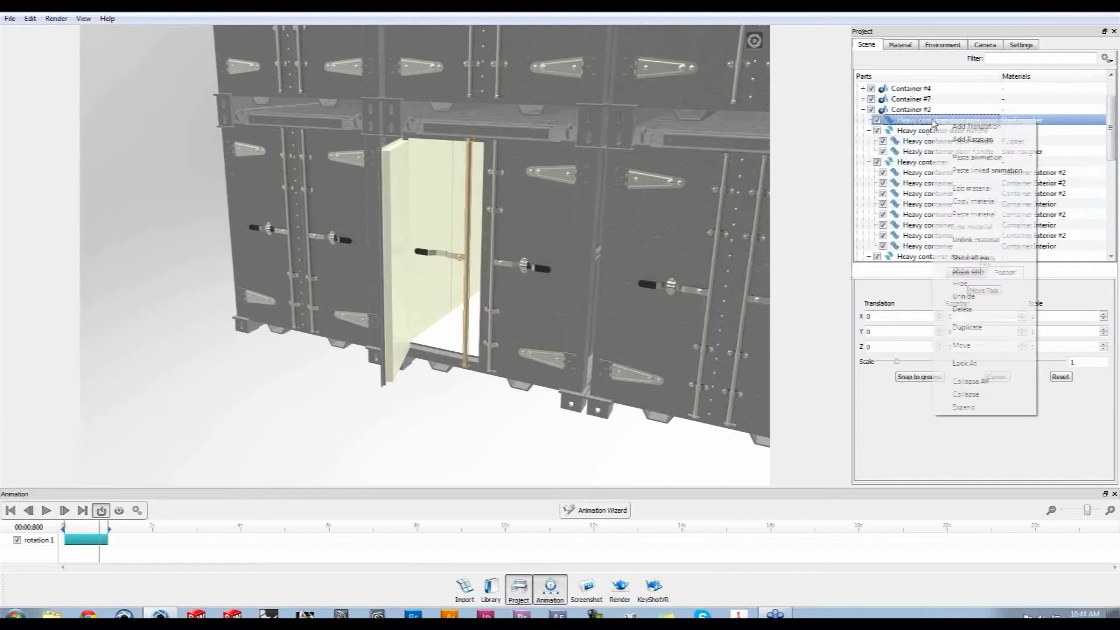
{"action": "left_click", "coordinate": [987, 171]}
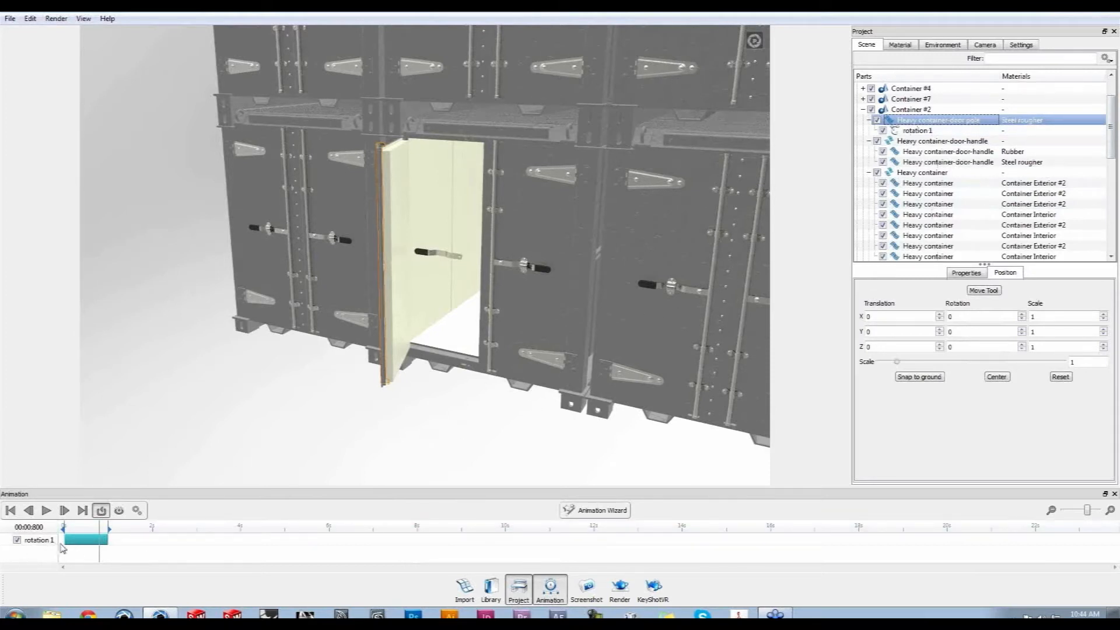
Paste the copied rotation as a linked animation onto the left door's handle group in Container #2
{"action": "left_click", "coordinate": [457, 261]}
{"action": "left_click_drag", "start_coordinate": [1114, 142], "coordinate": [1114, 157]}
{"action": "left_click", "coordinate": [962, 194]}
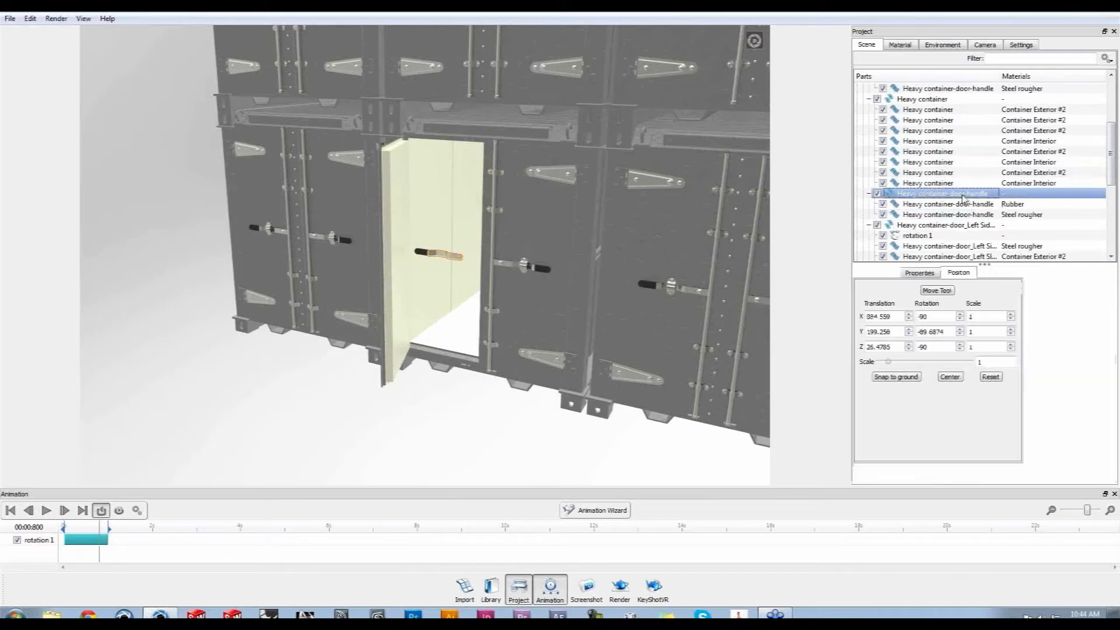
{"action": "right_click", "coordinate": [954, 198]}
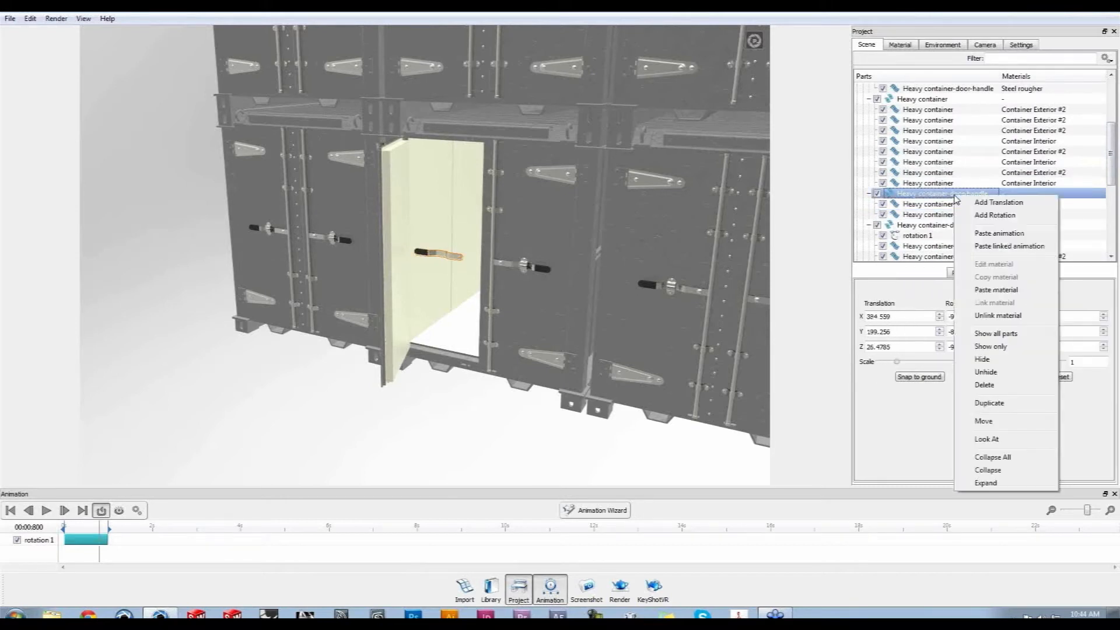
{"action": "left_click", "coordinate": [990, 247]}
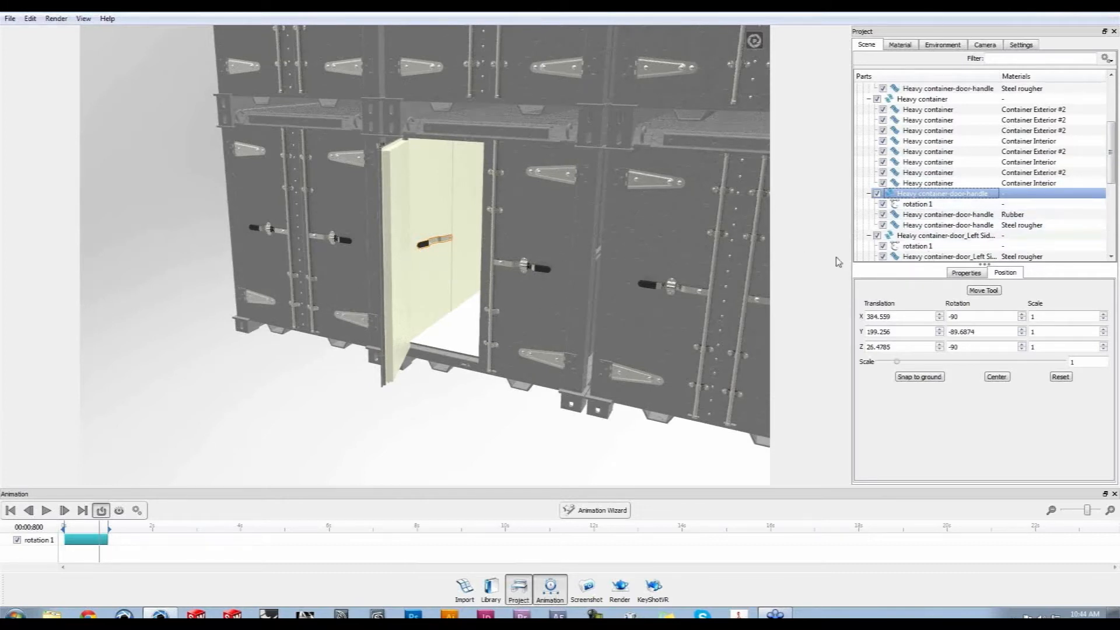
Unlink the door handle's rotation animation from the door's and set it to 90 degrees
{"action": "left_click", "coordinate": [916, 204]}
{"action": "right_click", "coordinate": [914, 206]}
{"action": "left_click", "coordinate": [958, 227]}
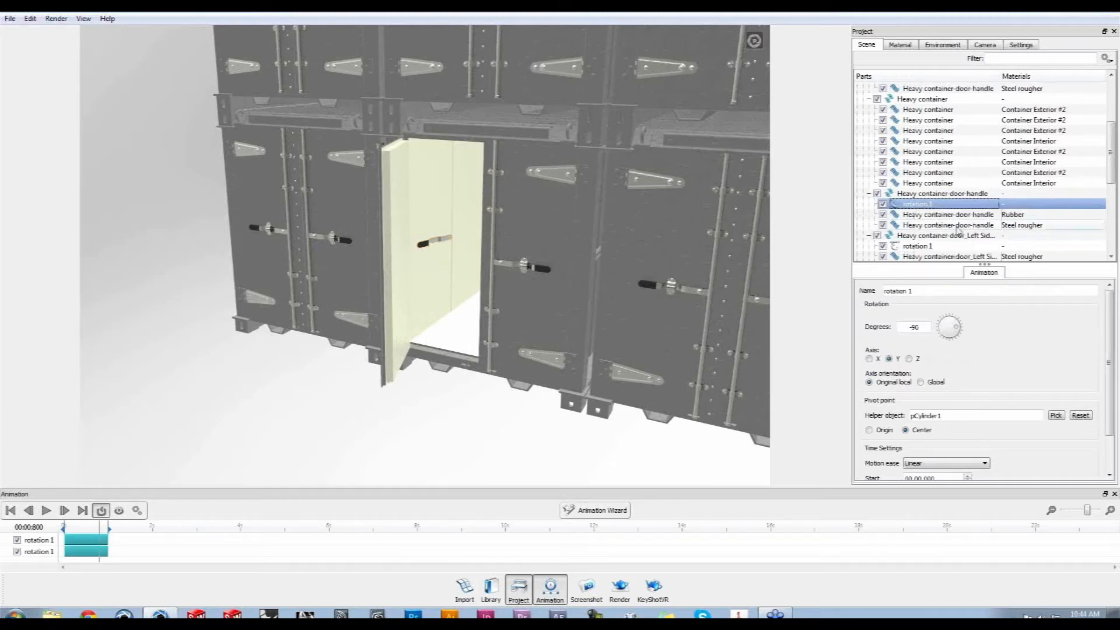
{"action": "left_click", "coordinate": [906, 328]}
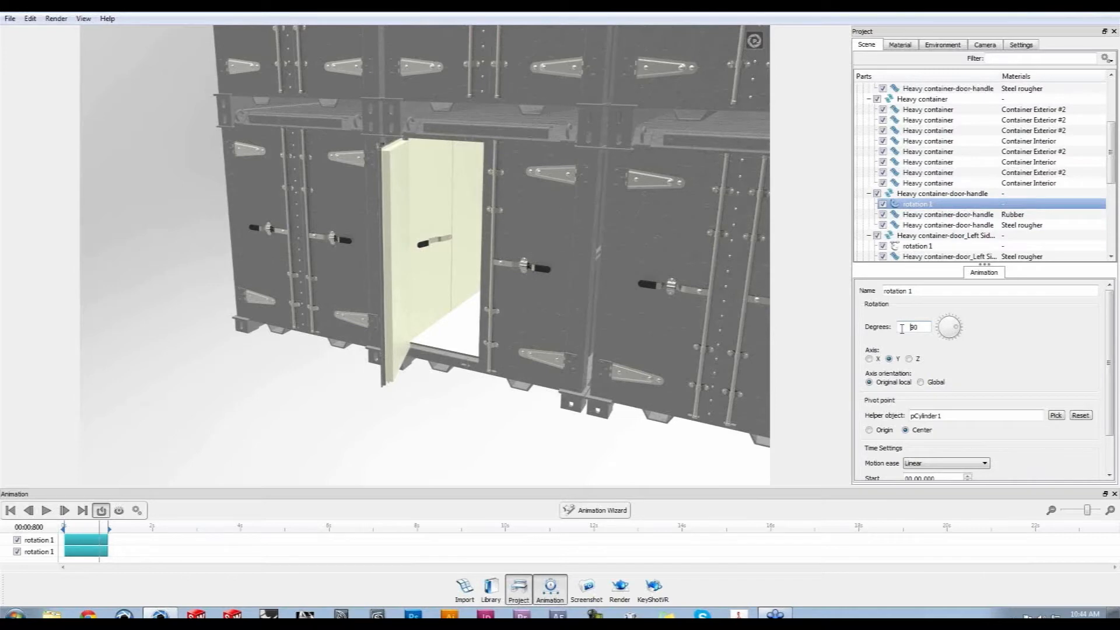
Turn off performance mode and import Sphere.obj into the scene, centered, snapped to ground and at the last import's scale
{"action": "left_click_drag", "start_coordinate": [457, 429], "coordinate": [665, 425]}
{"action": "left_click_drag", "start_coordinate": [457, 380], "coordinate": [277, 433]}
{"action": "scroll", "coordinate": [277, 434], "scroll_direction": "down", "scroll_amount": 10}
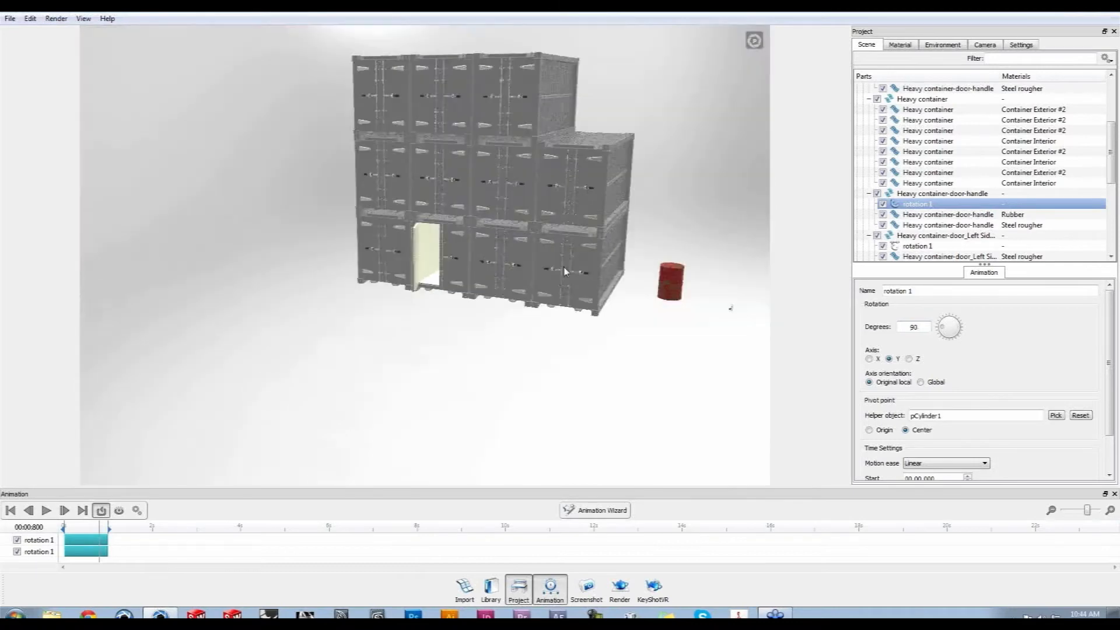
{"action": "scroll", "coordinate": [531, 408], "scroll_direction": "up", "scroll_amount": 3}
{"action": "middle_click_drag", "start_coordinate": [513, 382], "coordinate": [412, 260]}
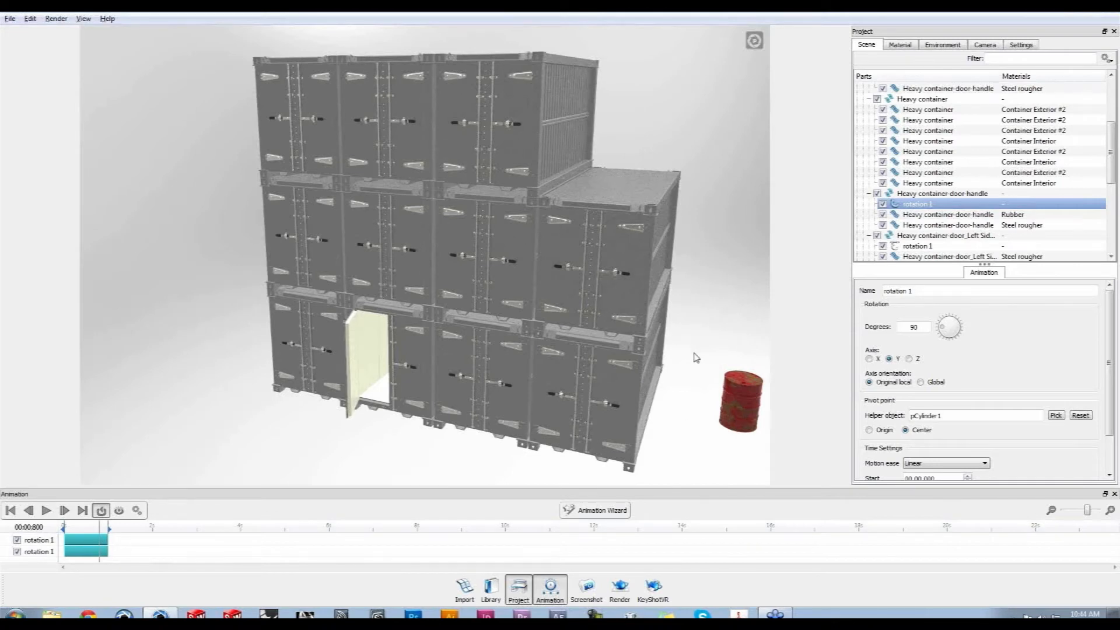
{"action": "scroll", "coordinate": [694, 357], "scroll_direction": "down", "scroll_amount": 5}
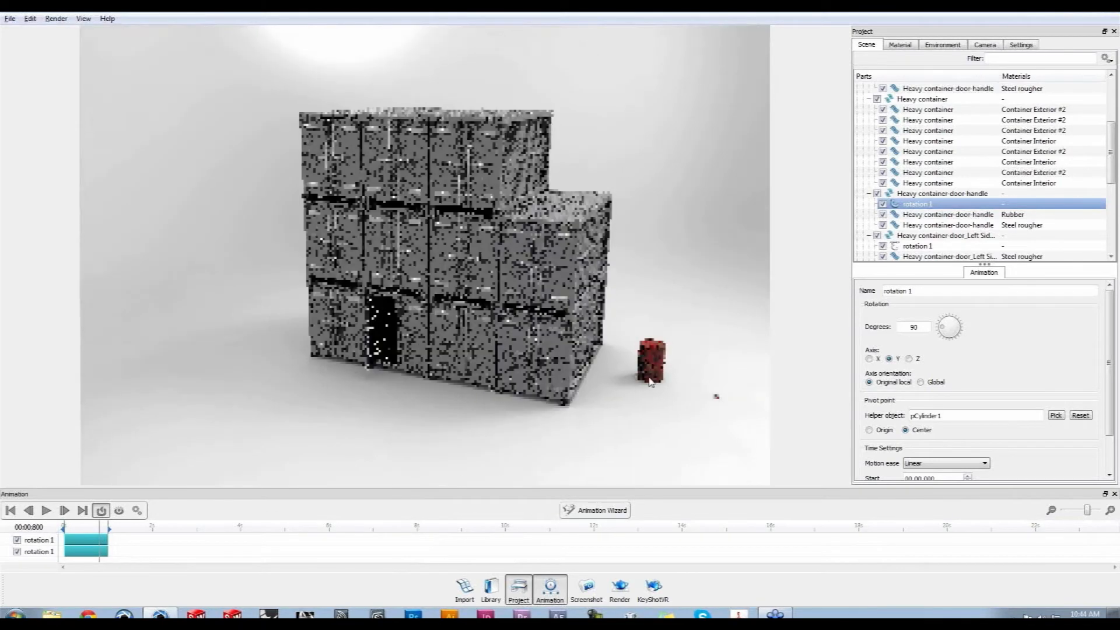
{"action": "left_click", "coordinate": [466, 589]}
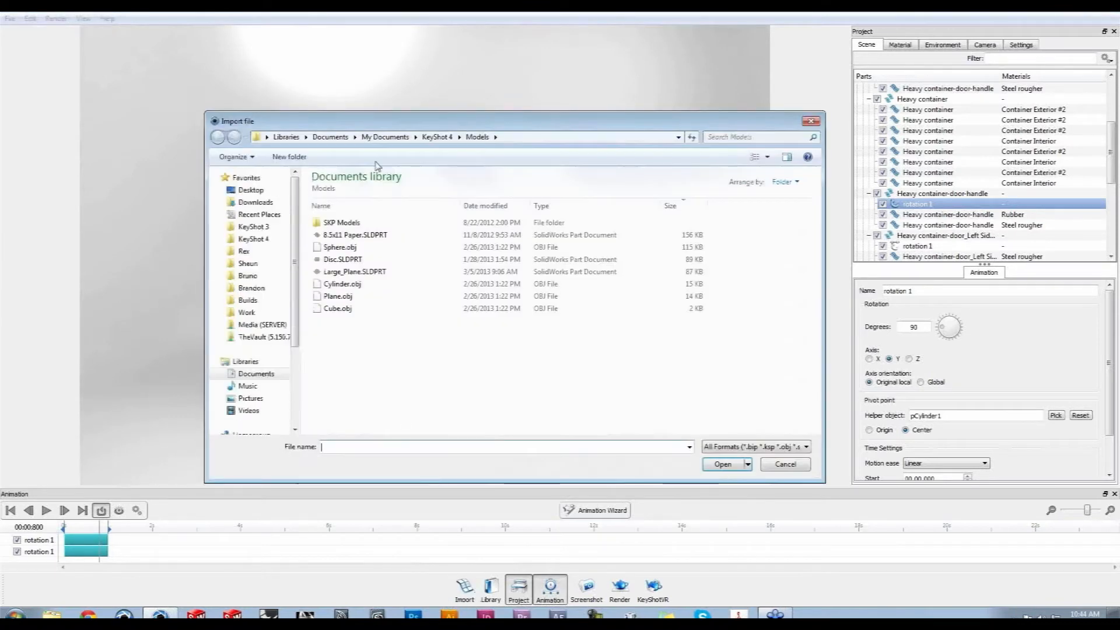
{"action": "left_click", "coordinate": [340, 247]}
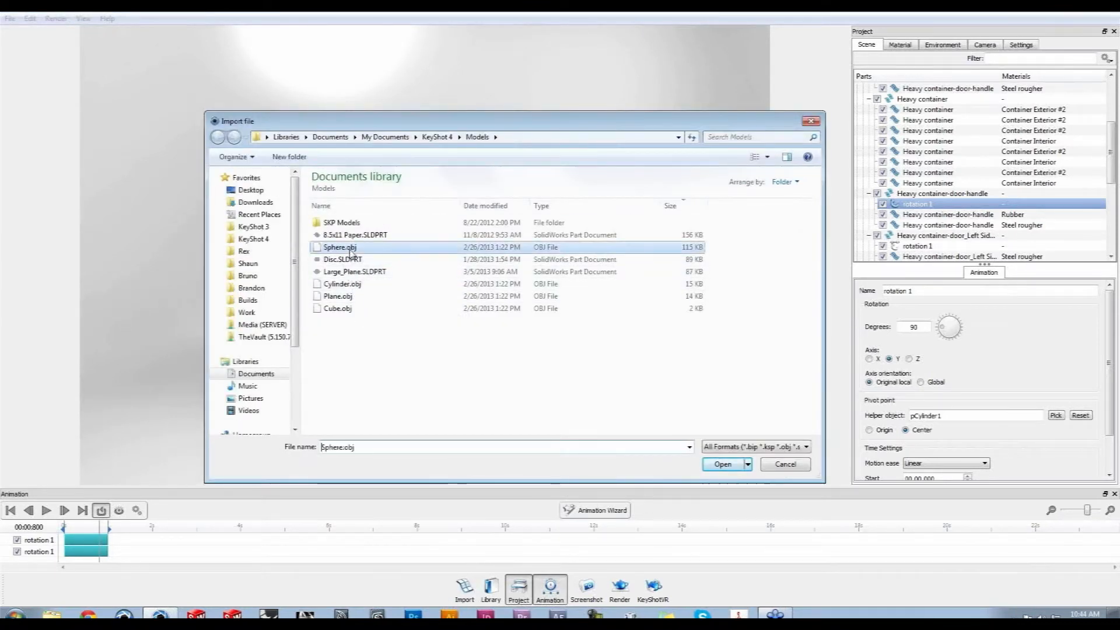
{"action": "left_click", "coordinate": [723, 465]}
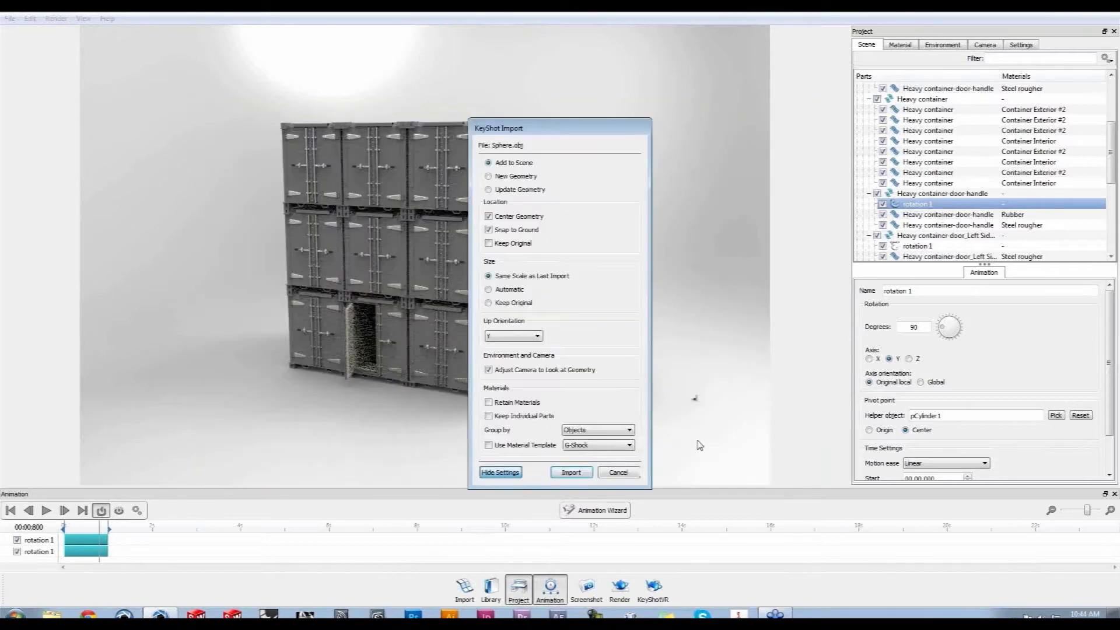
{"action": "left_click", "coordinate": [569, 473]}
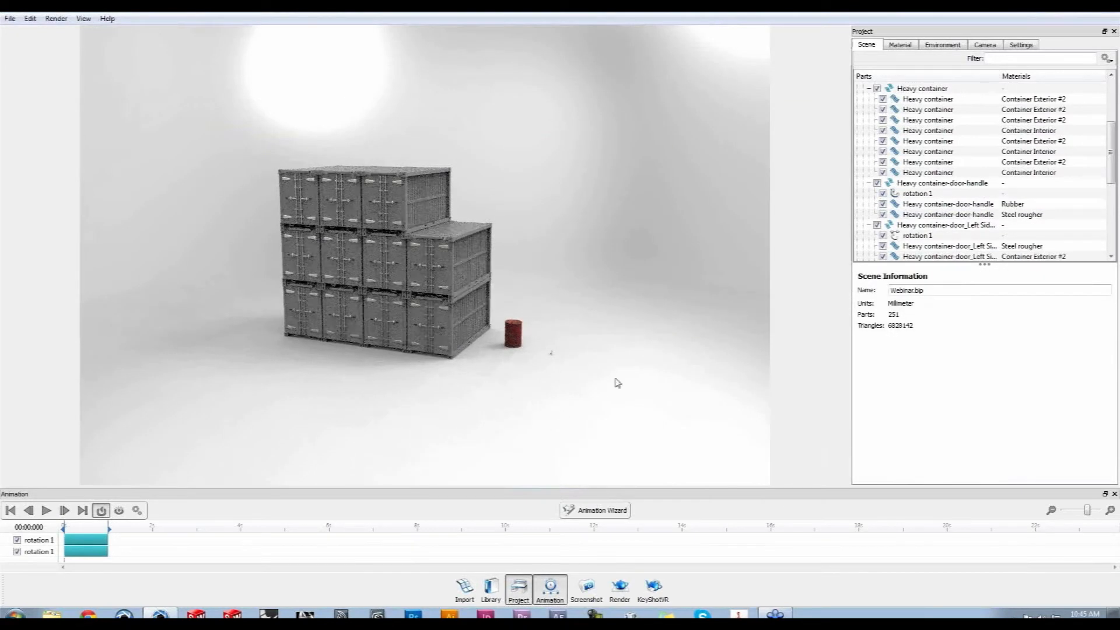
Move the playhead back to 0.8 s so the door stands open, and turn on performance mode
{"action": "left_click_drag", "start_coordinate": [70, 527], "coordinate": [101, 529]}
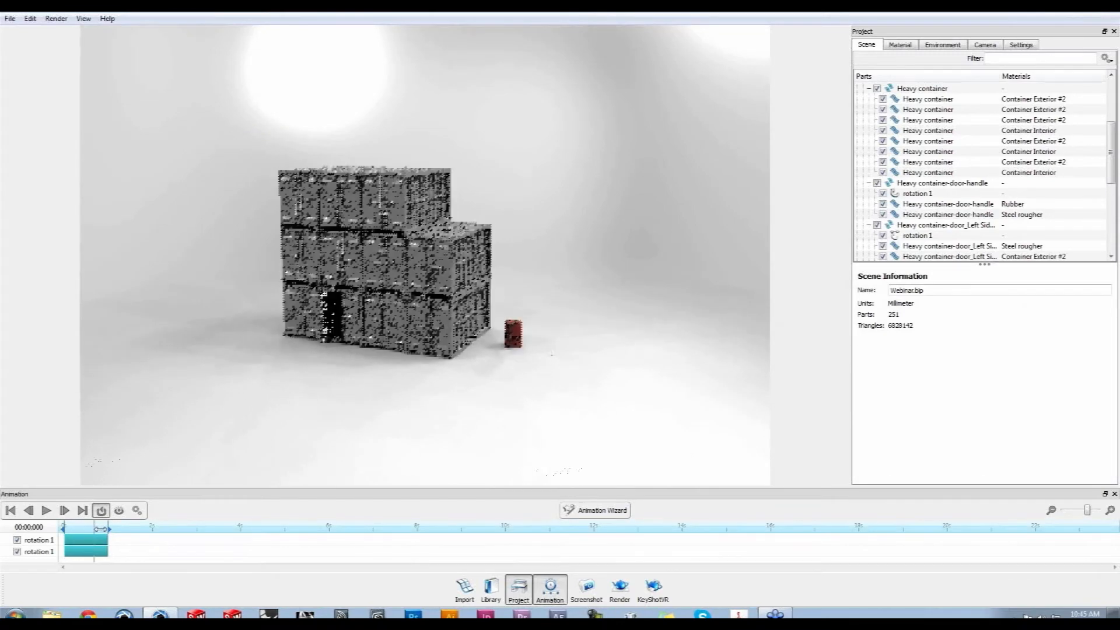
{"action": "middle_click_drag", "start_coordinate": [416, 375], "coordinate": [516, 383]}
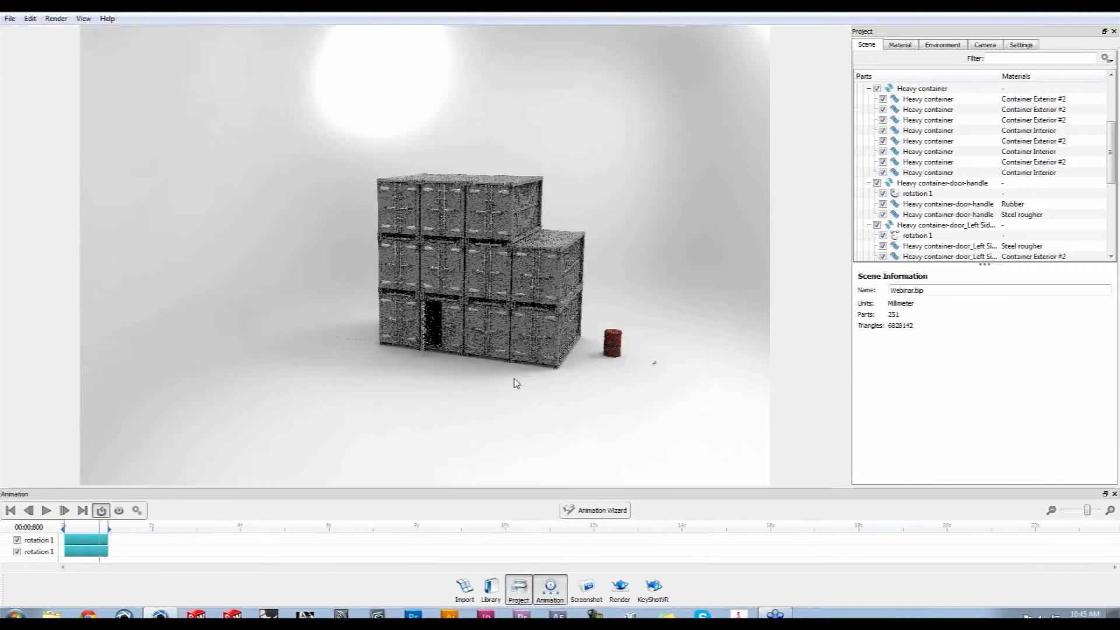
{"action": "scroll", "coordinate": [516, 383], "scroll_direction": "up", "scroll_amount": 6}
{"action": "middle_click_drag", "start_coordinate": [502, 321], "coordinate": [452, 235]}
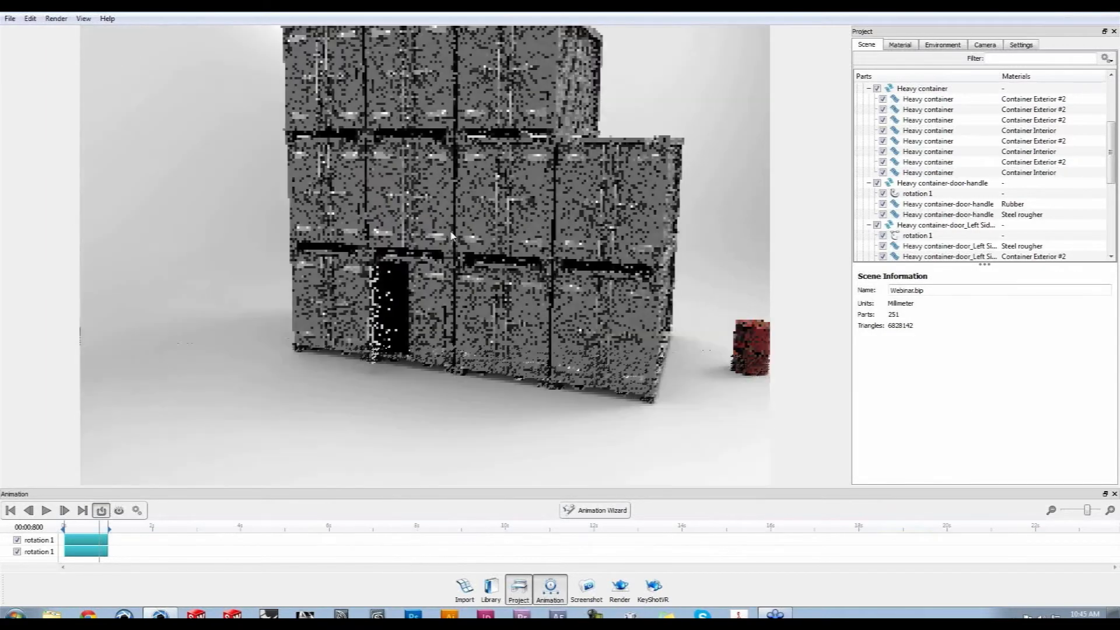
{"action": "scroll", "coordinate": [452, 235], "scroll_direction": "up", "scroll_amount": 3}
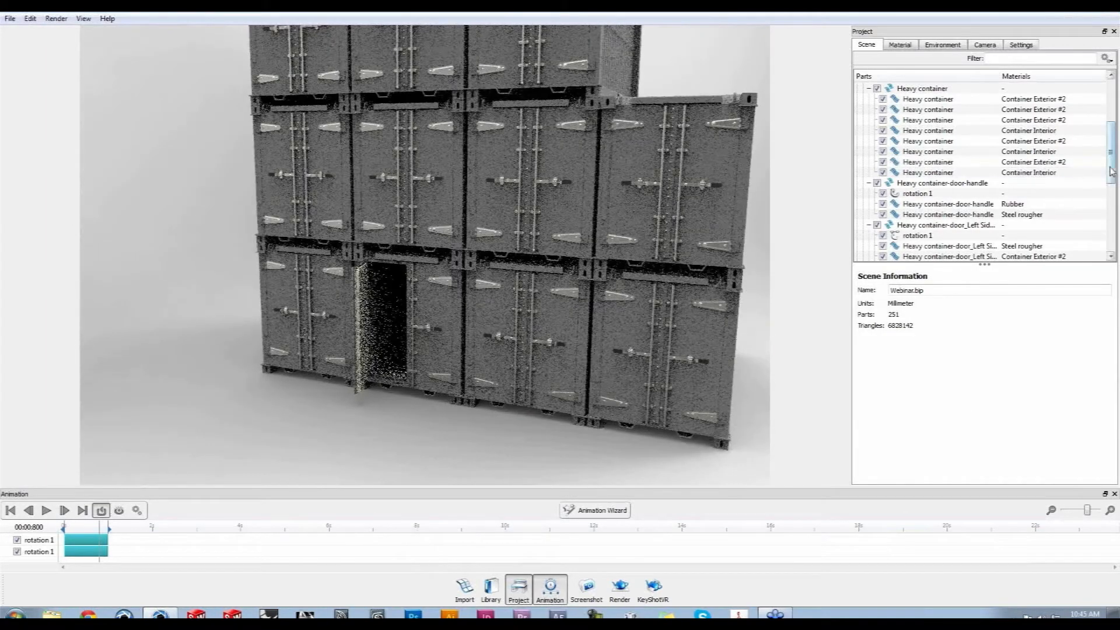
{"action": "left_click_drag", "start_coordinate": [1110, 171], "coordinate": [1110, 238]}
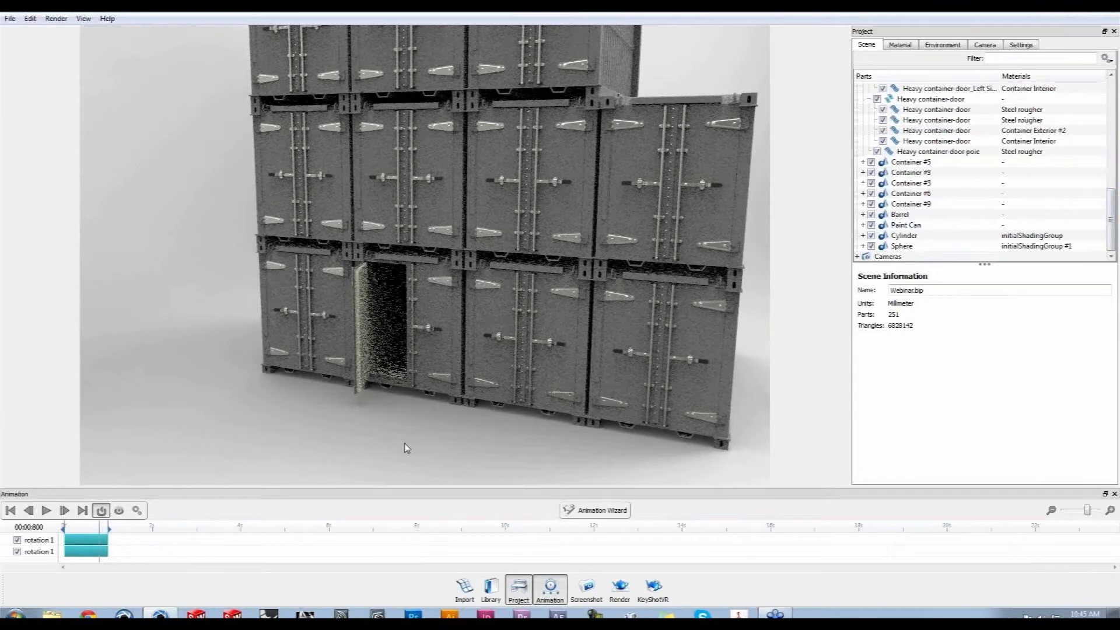
{"action": "key", "text": "alt+p"}
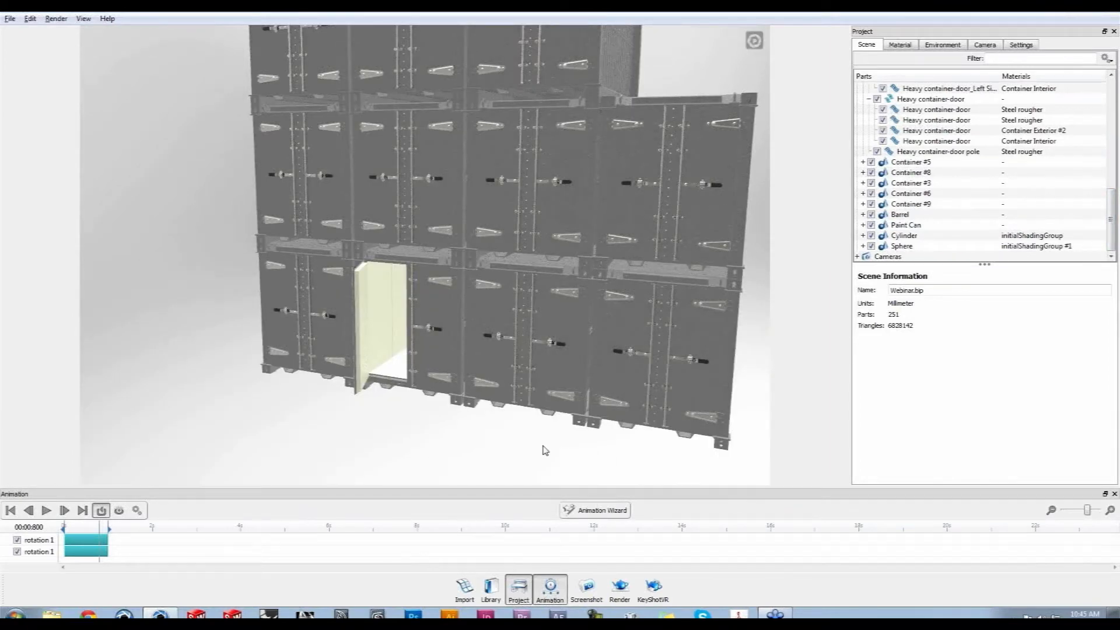
Select the imported sphere and enlarge it to a scale of about 0.989
{"action": "scroll", "coordinate": [490, 449], "scroll_direction": "down", "scroll_amount": 3}
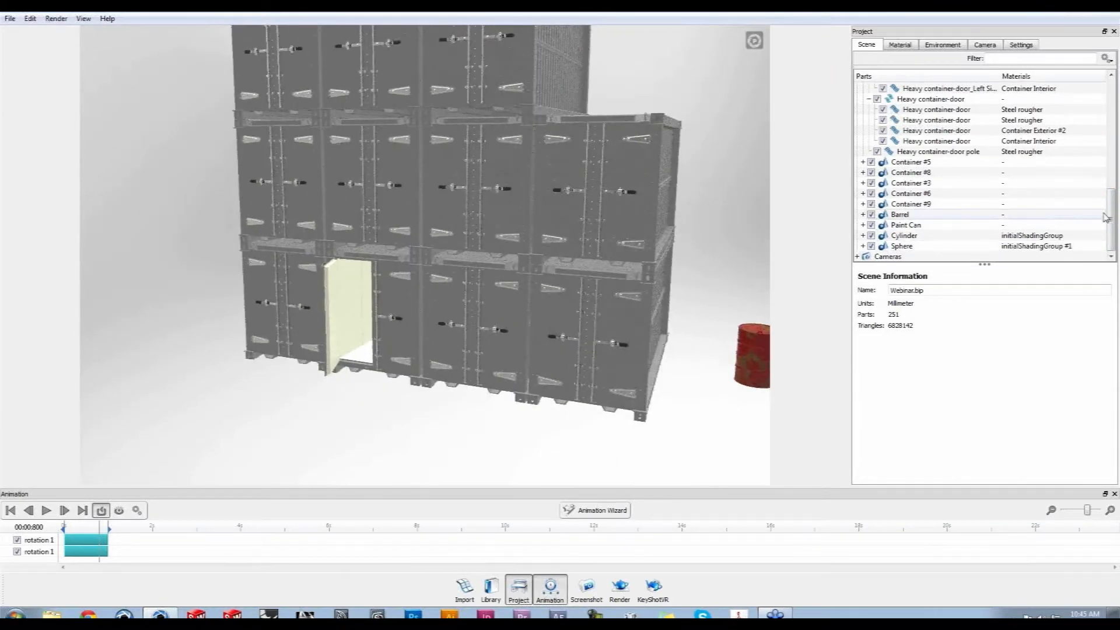
{"action": "left_click", "coordinate": [902, 247]}
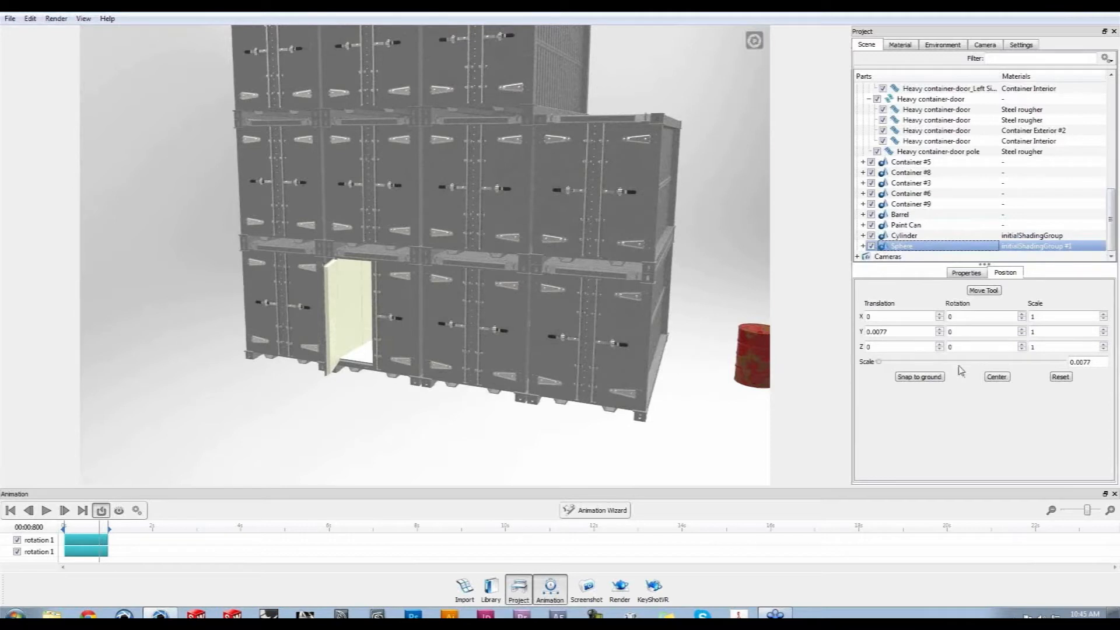
{"action": "left_click_drag", "start_coordinate": [878, 361], "coordinate": [897, 366]}
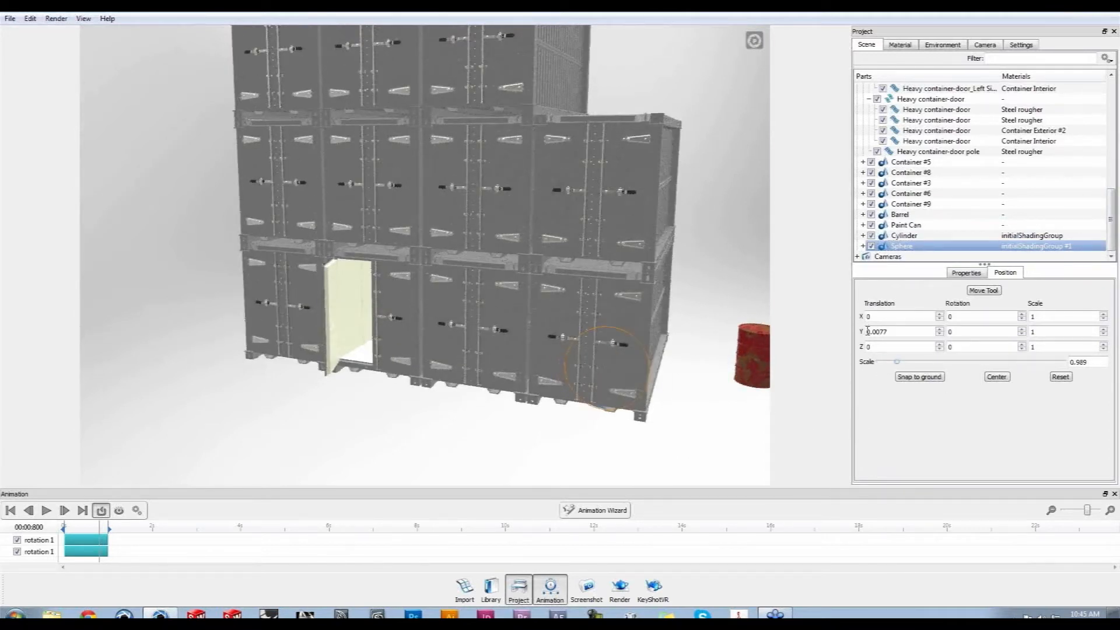
Move the sphere behind the open door of the second container, at about Y 1.3 and Z 5.04
{"action": "left_click", "coordinate": [996, 290]}
{"action": "left_click_drag", "start_coordinate": [600, 425], "coordinate": [640, 412]}
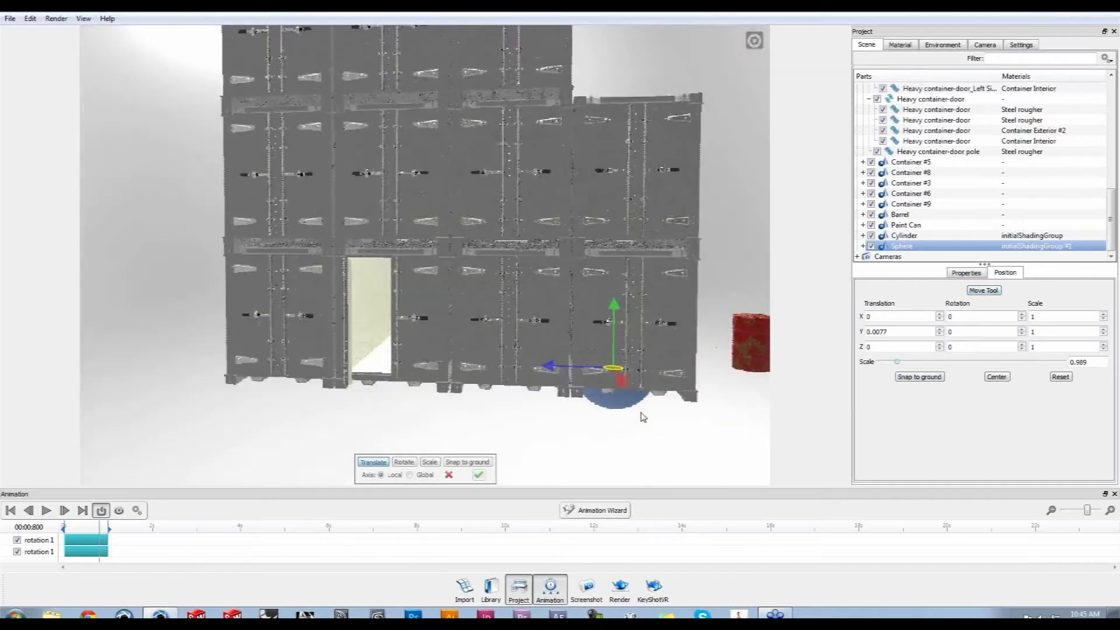
{"action": "left_click_drag", "start_coordinate": [553, 369], "coordinate": [348, 345]}
{"action": "left_click_drag", "start_coordinate": [405, 312], "coordinate": [419, 252]}
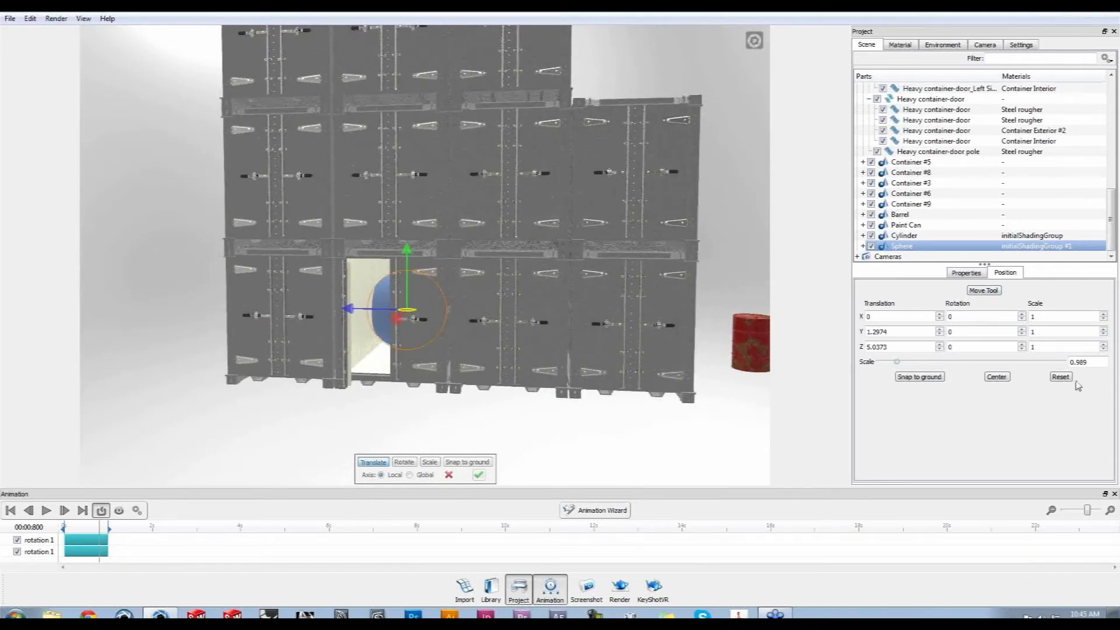
Reduce the sphere's scale to about 0.8 and accept its placement inside the container
{"action": "left_click_drag", "start_coordinate": [896, 367], "coordinate": [894, 367]}
{"action": "left_click_drag", "start_coordinate": [537, 437], "coordinate": [579, 414]}
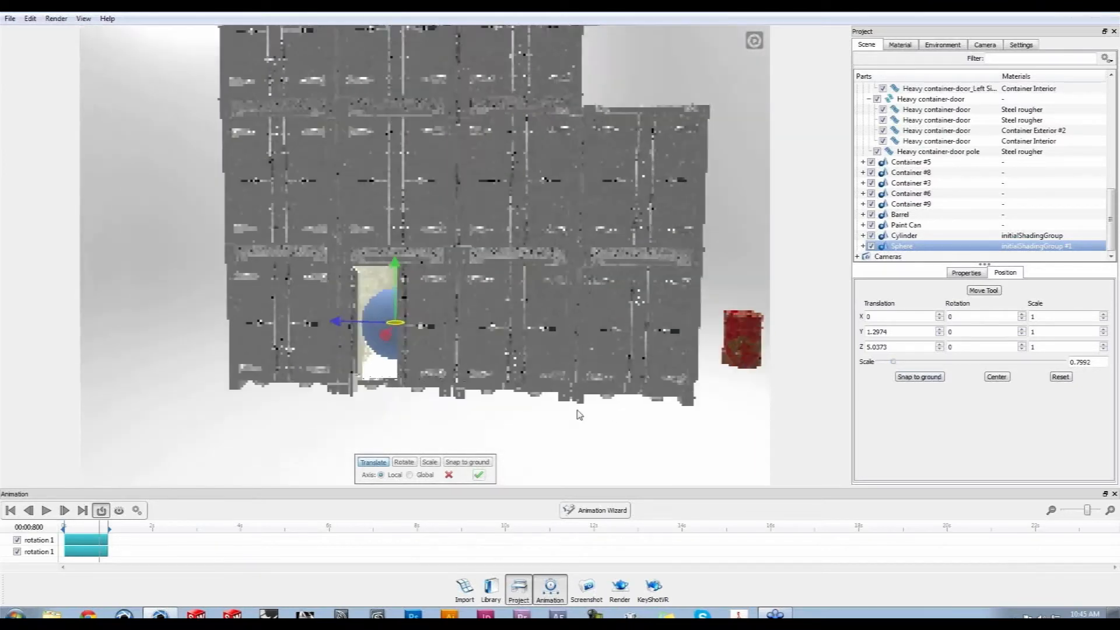
{"action": "left_click", "coordinate": [478, 475]}
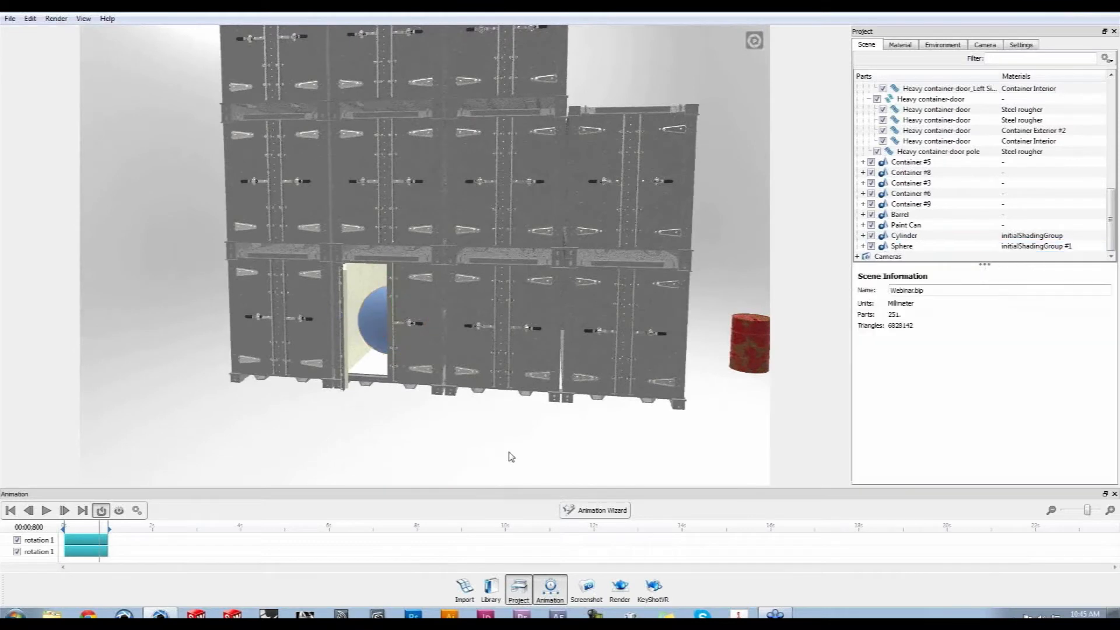
Change the sphere's material type to Area Light Diffuse
{"action": "double_click", "coordinate": [377, 330]}
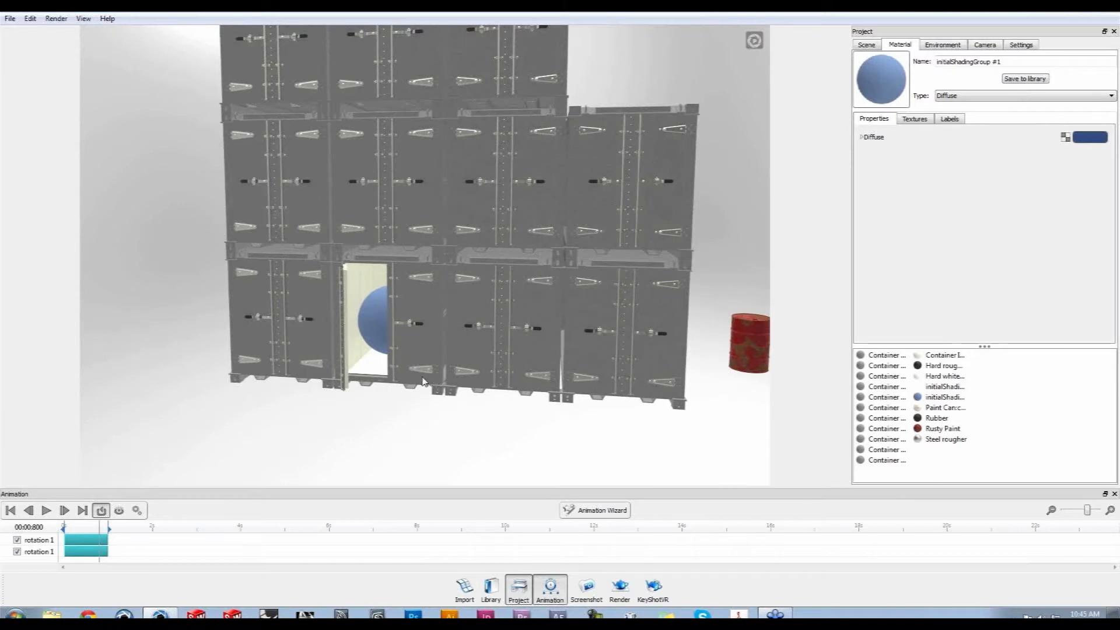
{"action": "left_click_drag", "start_coordinate": [467, 422], "coordinate": [545, 407]}
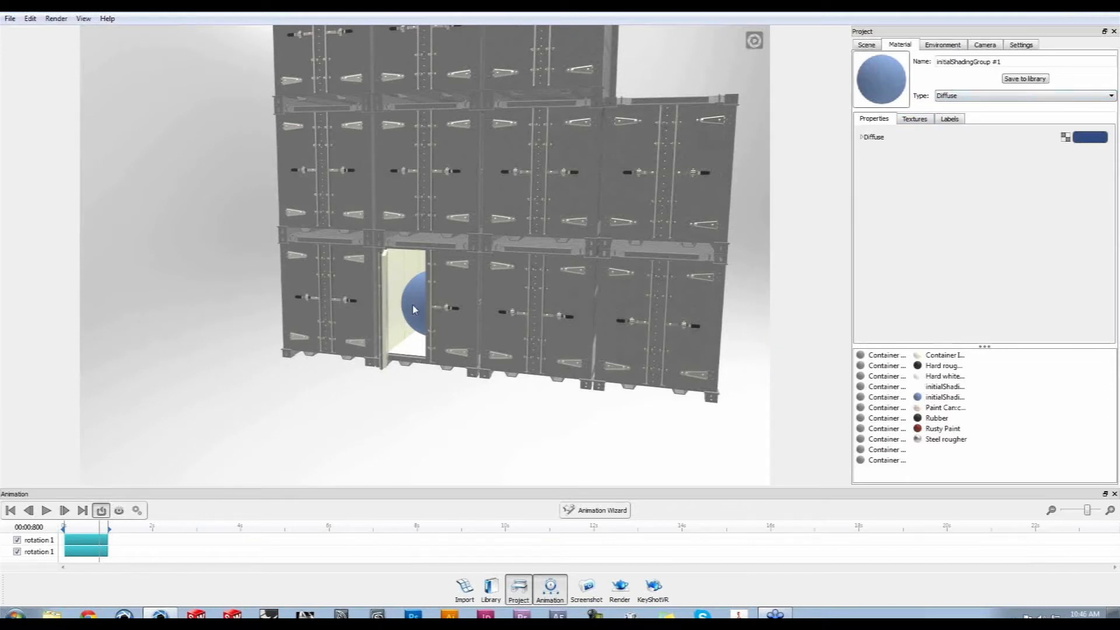
{"action": "left_click", "coordinate": [942, 96]}
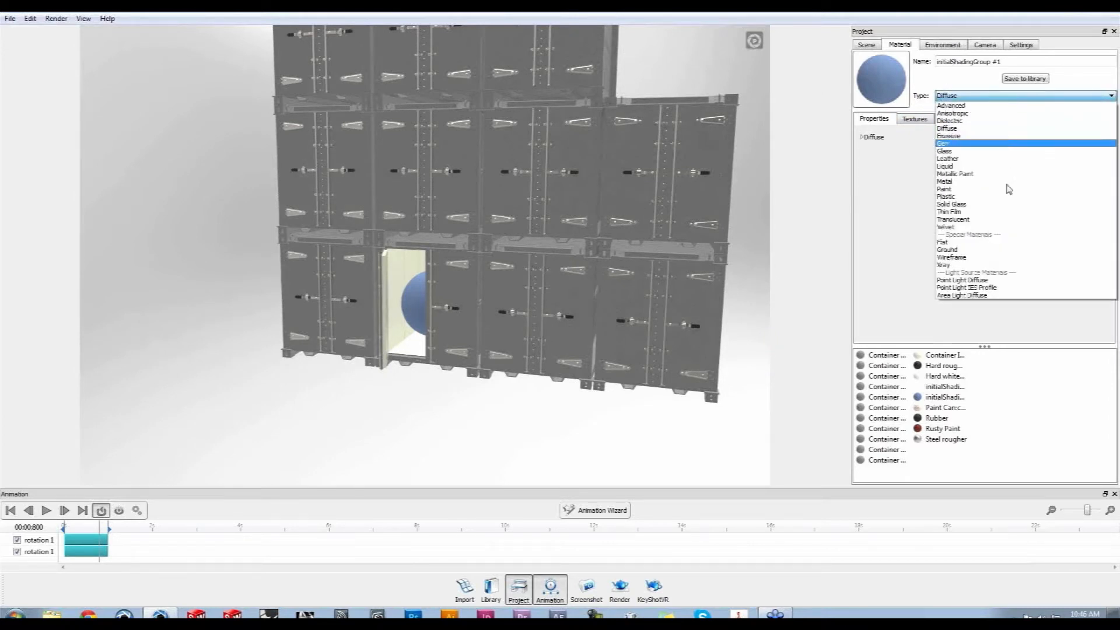
{"action": "left_click", "coordinate": [986, 295]}
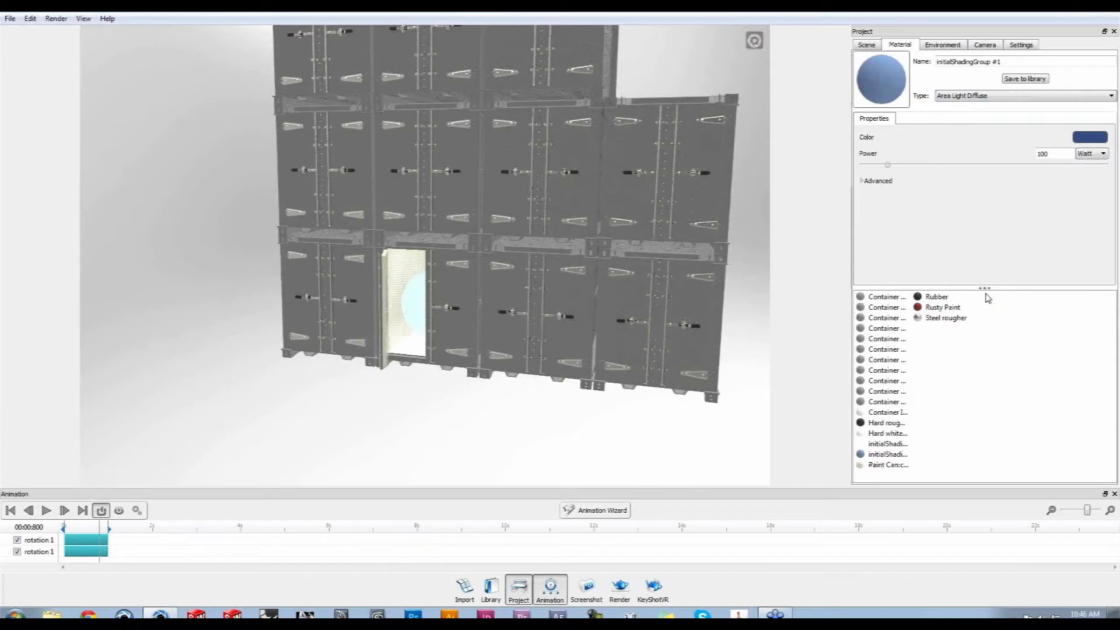
Turn off performance mode and frame the whole container stack with the barrel to check the light from the doorway
{"action": "left_click_drag", "start_coordinate": [702, 420], "coordinate": [469, 411]}
{"action": "scroll", "coordinate": [479, 401], "scroll_direction": "down", "scroll_amount": 3}
{"action": "middle_click_drag", "start_coordinate": [444, 399], "coordinate": [410, 442]}
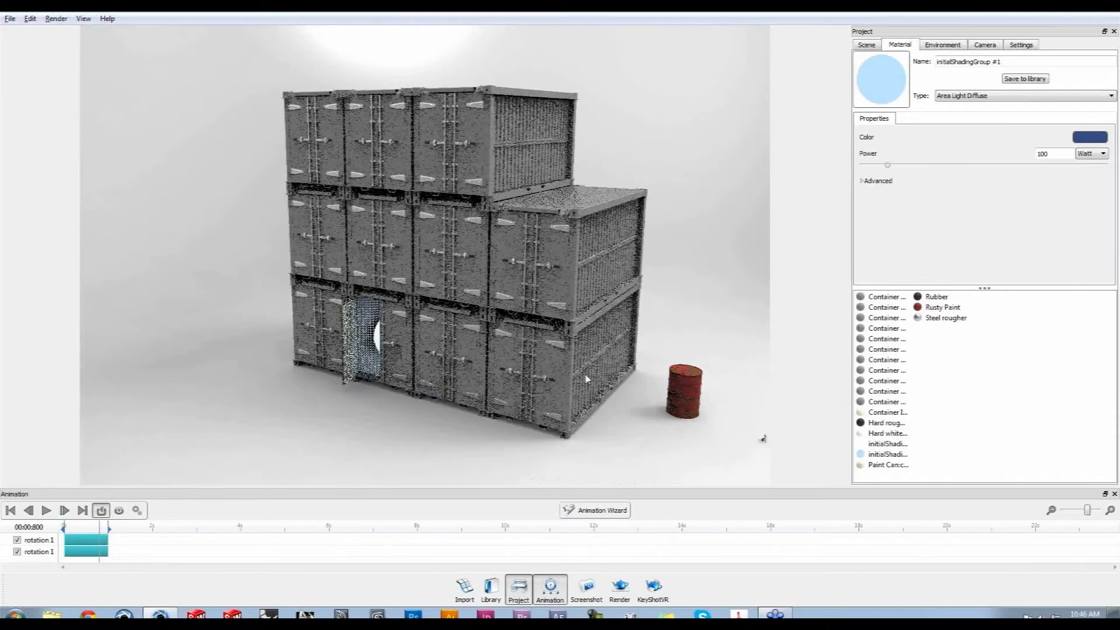
{"action": "left_click_drag", "start_coordinate": [688, 320], "coordinate": [668, 320]}
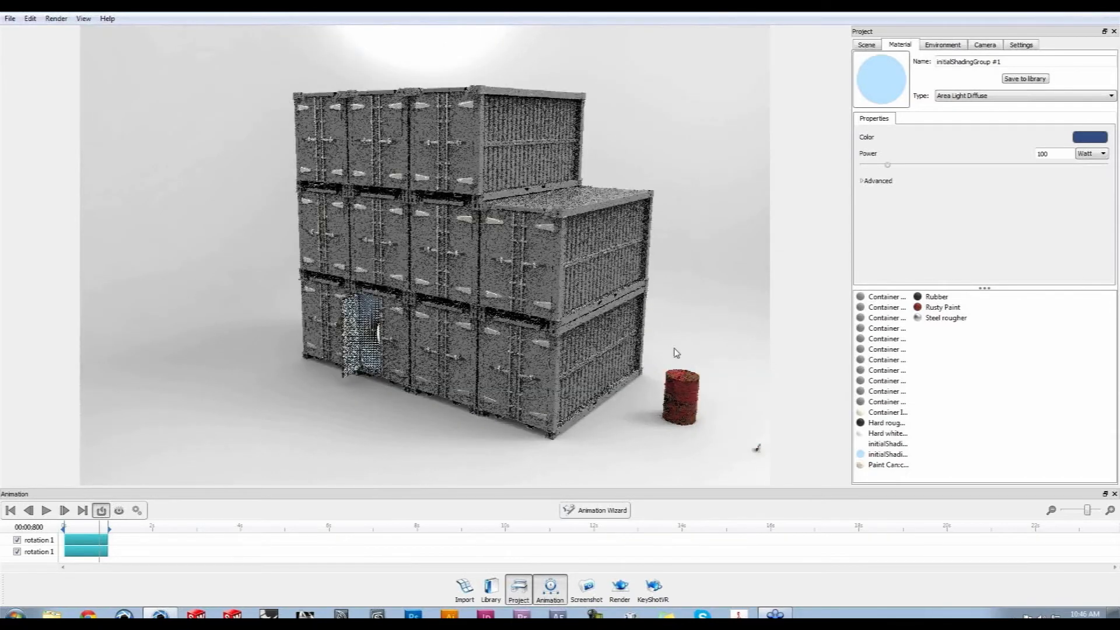
Add a ground plane to the scene and move the animation time to about 0.72 s so the door stands open
{"action": "middle_click_drag", "start_coordinate": [676, 353], "coordinate": [656, 346]}
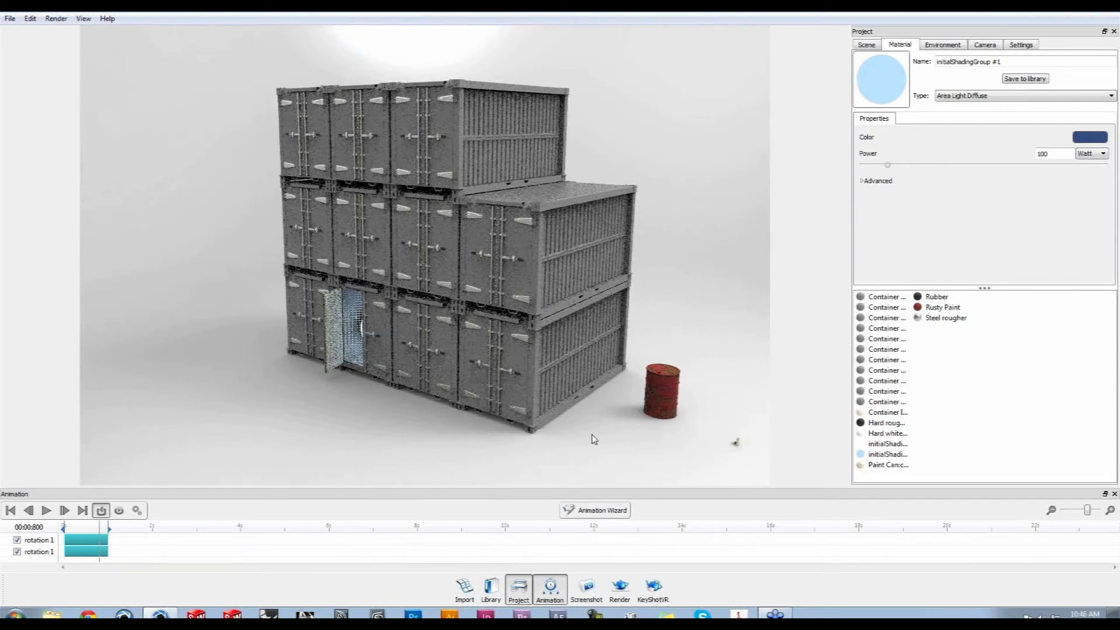
{"action": "middle_click_drag", "start_coordinate": [592, 440], "coordinate": [563, 435]}
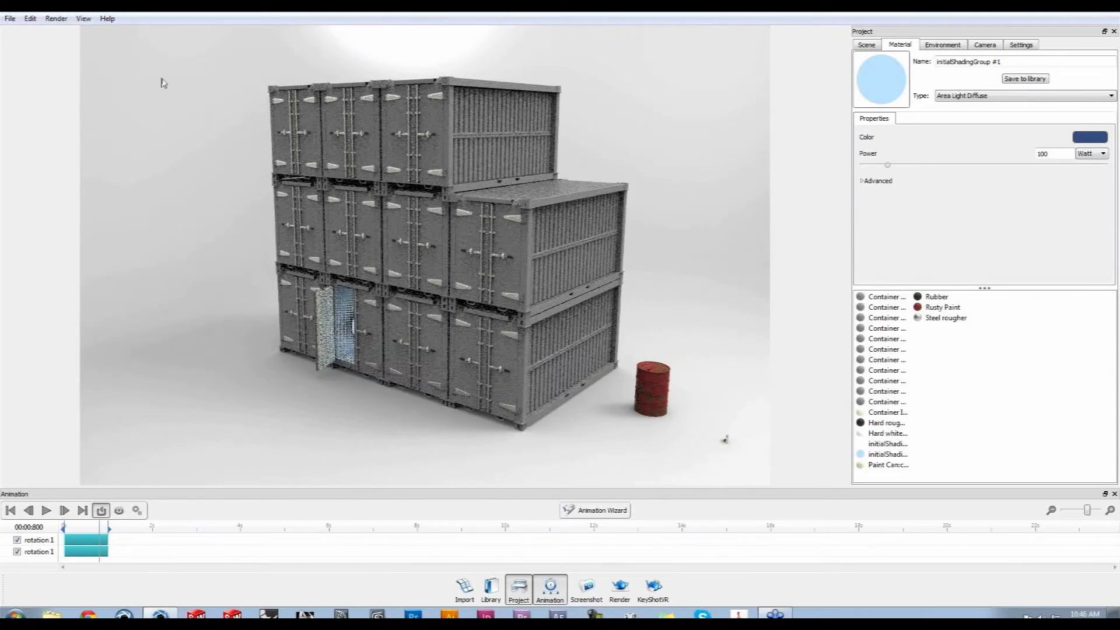
{"action": "left_click", "coordinate": [29, 18]}
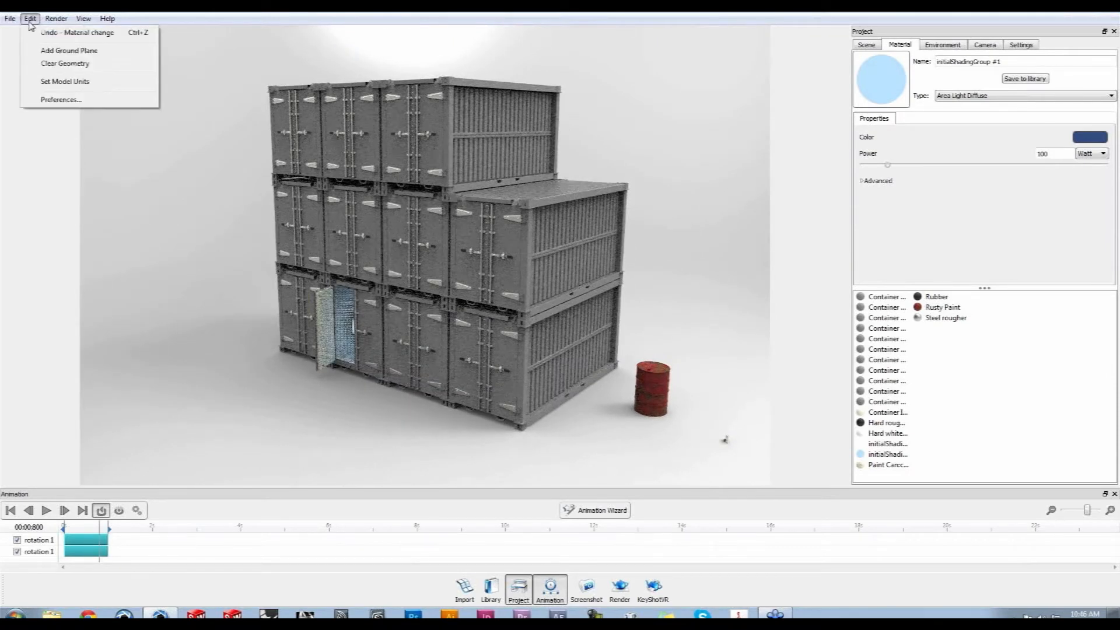
{"action": "left_click", "coordinate": [58, 50]}
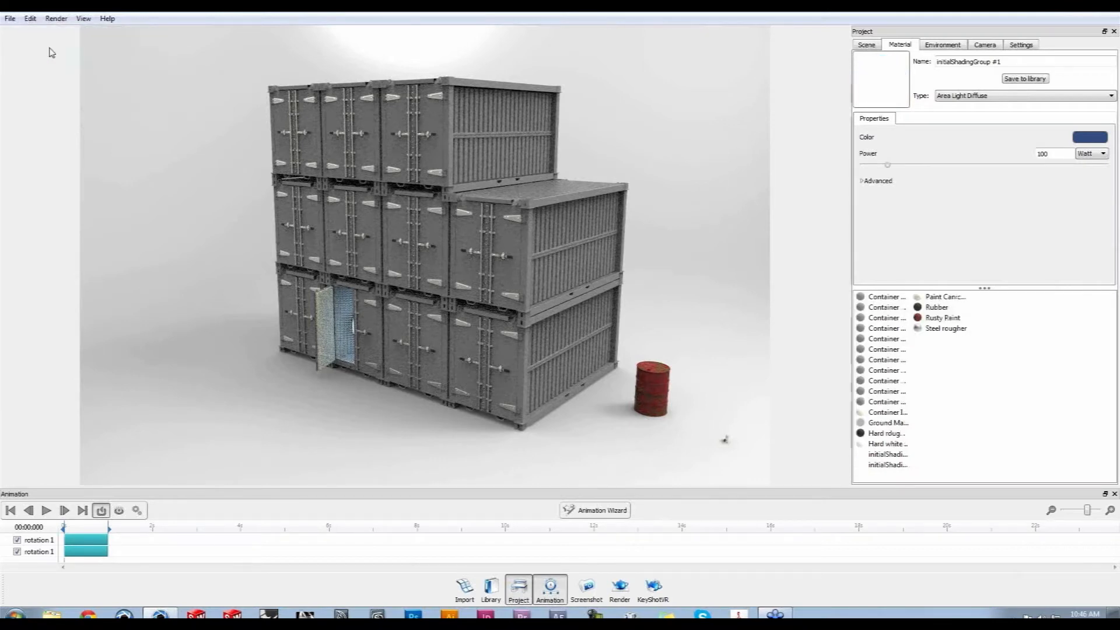
{"action": "left_click", "coordinate": [98, 530]}
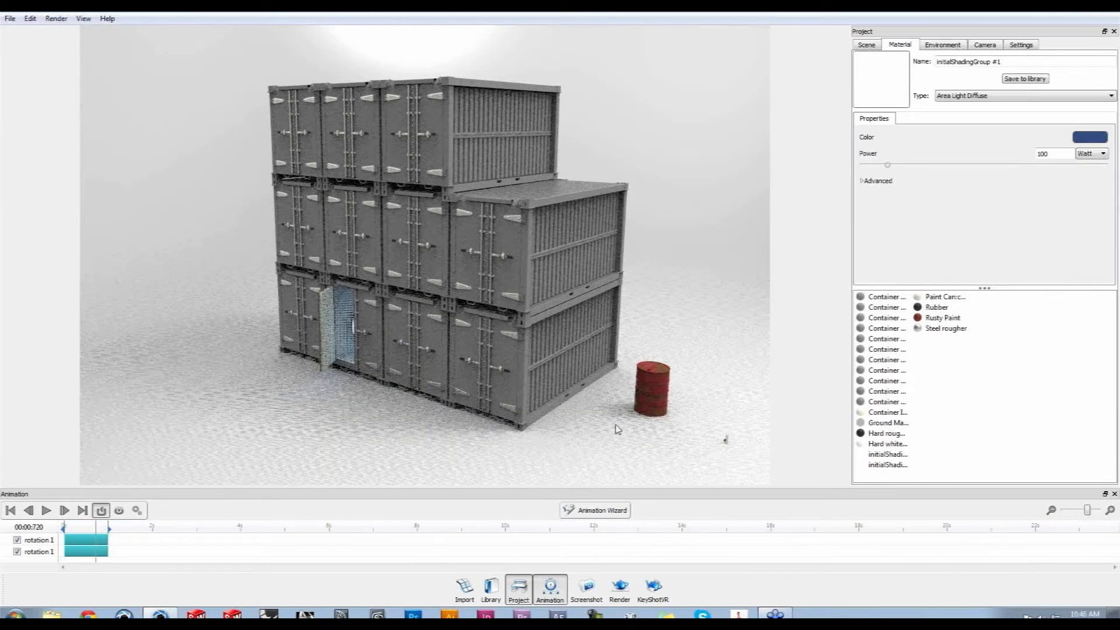
Load idsa.png as a label on the exterior material of the top container's corrugated side wall
{"action": "middle_click_drag", "start_coordinate": [515, 390], "coordinate": [435, 402]}
{"action": "scroll", "coordinate": [435, 402], "scroll_direction": "down", "scroll_amount": 2}
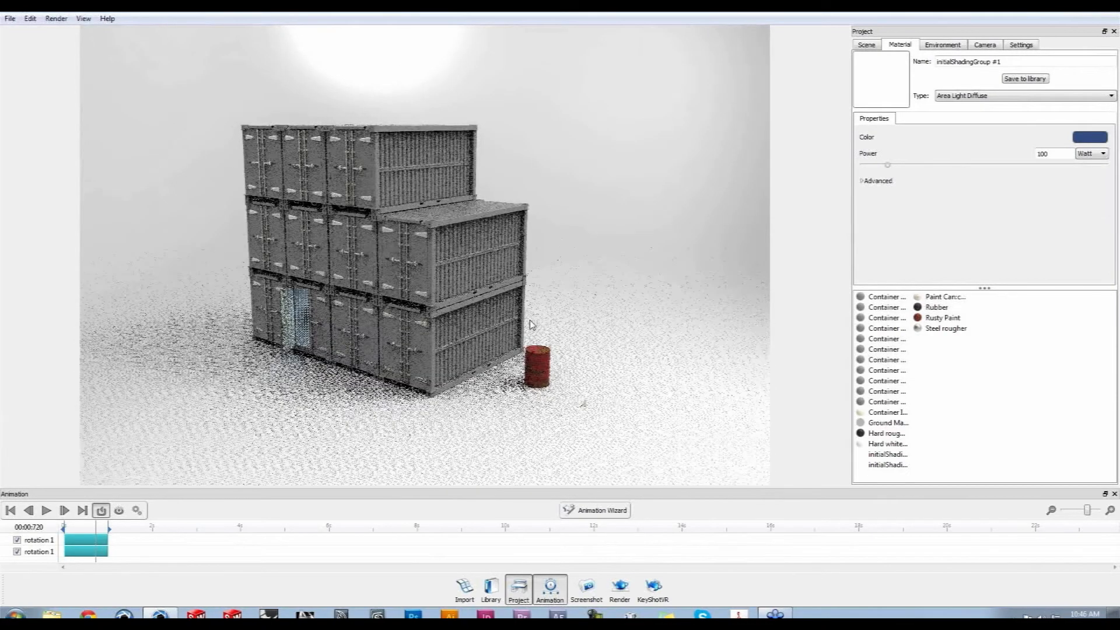
{"action": "middle_click_drag", "start_coordinate": [530, 325], "coordinate": [476, 434]}
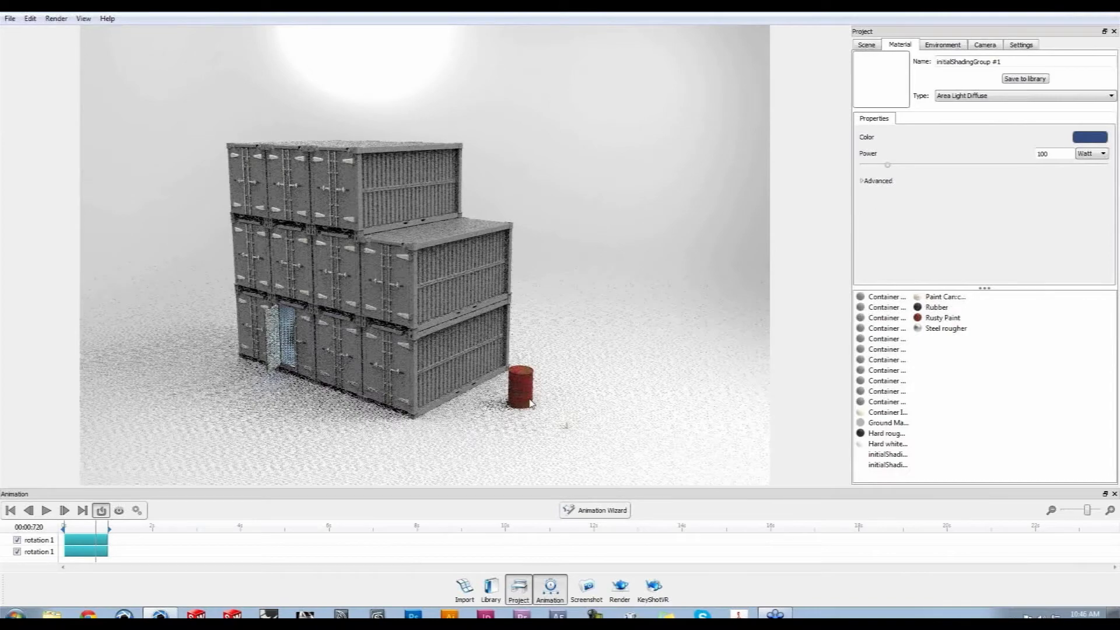
{"action": "mouse_move", "coordinate": [542, 395]}
{"action": "left_mouse_down"}
{"action": "mouse_move", "coordinate": [607, 408]}
{"action": "mouse_move", "coordinate": [562, 387]}
{"action": "left_mouse_up"}
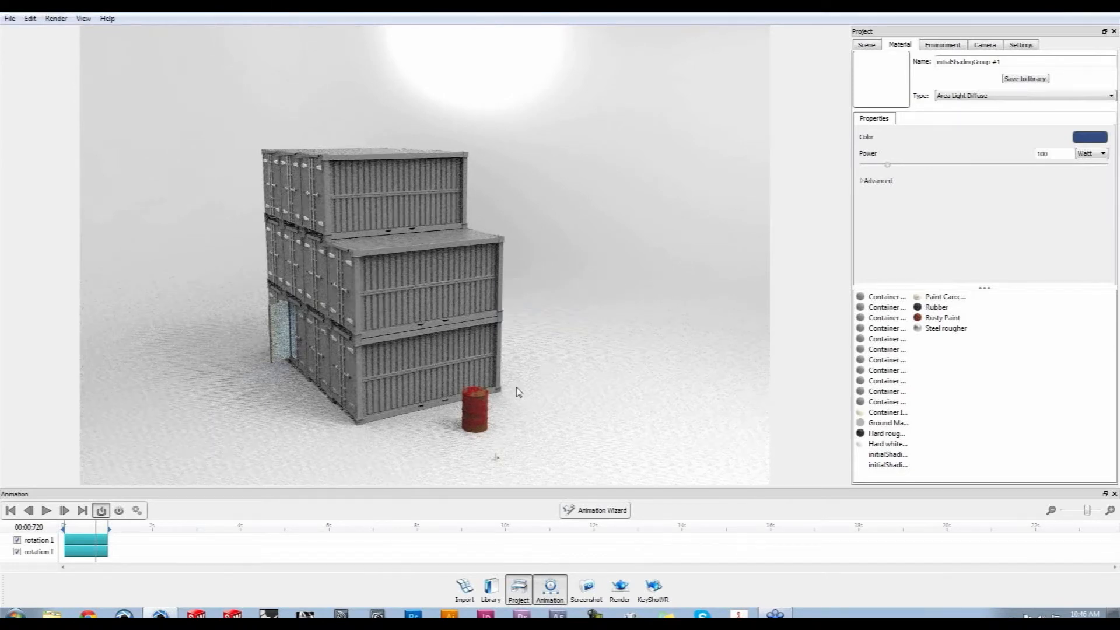
{"action": "left_click_drag", "start_coordinate": [506, 390], "coordinate": [486, 394]}
{"action": "double_click", "coordinate": [415, 216]}
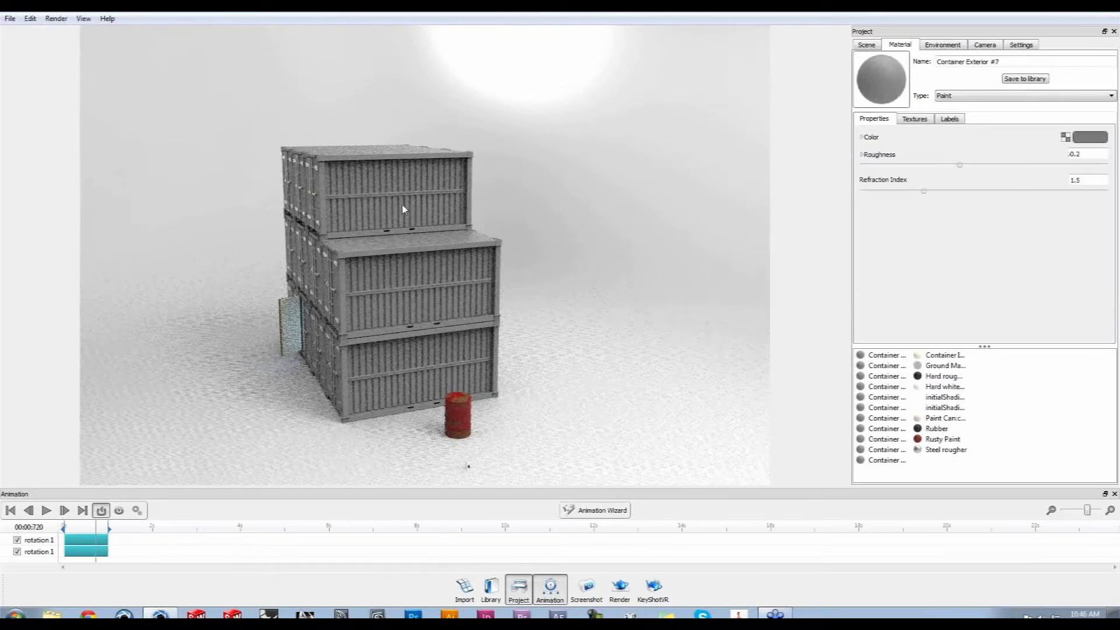
{"action": "left_click_drag", "start_coordinate": [527, 207], "coordinate": [360, 208]}
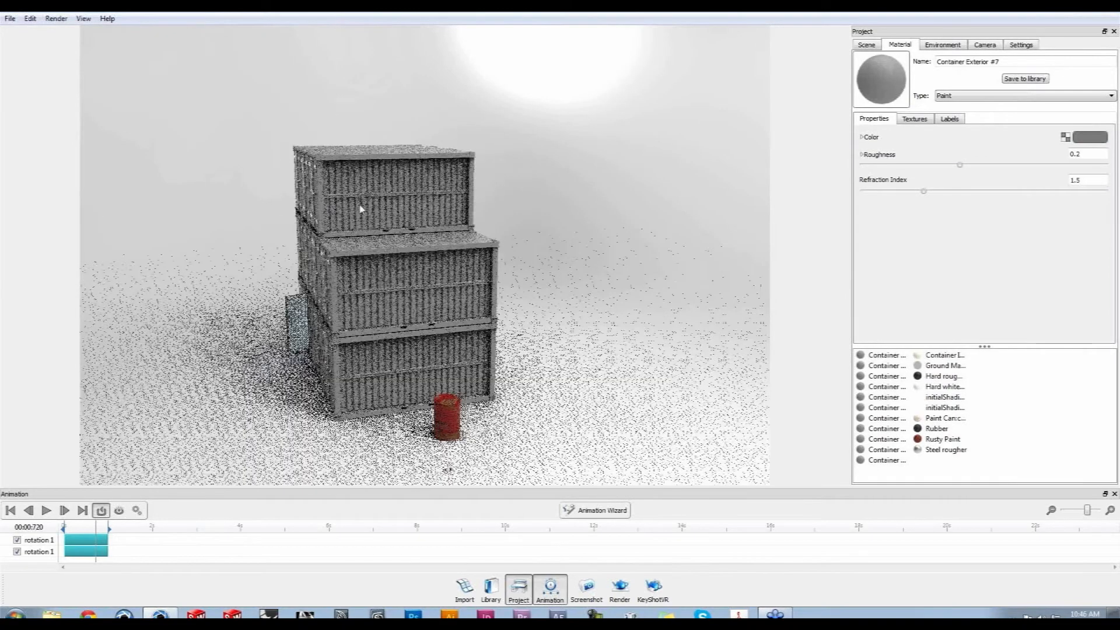
{"action": "left_click", "coordinate": [949, 118]}
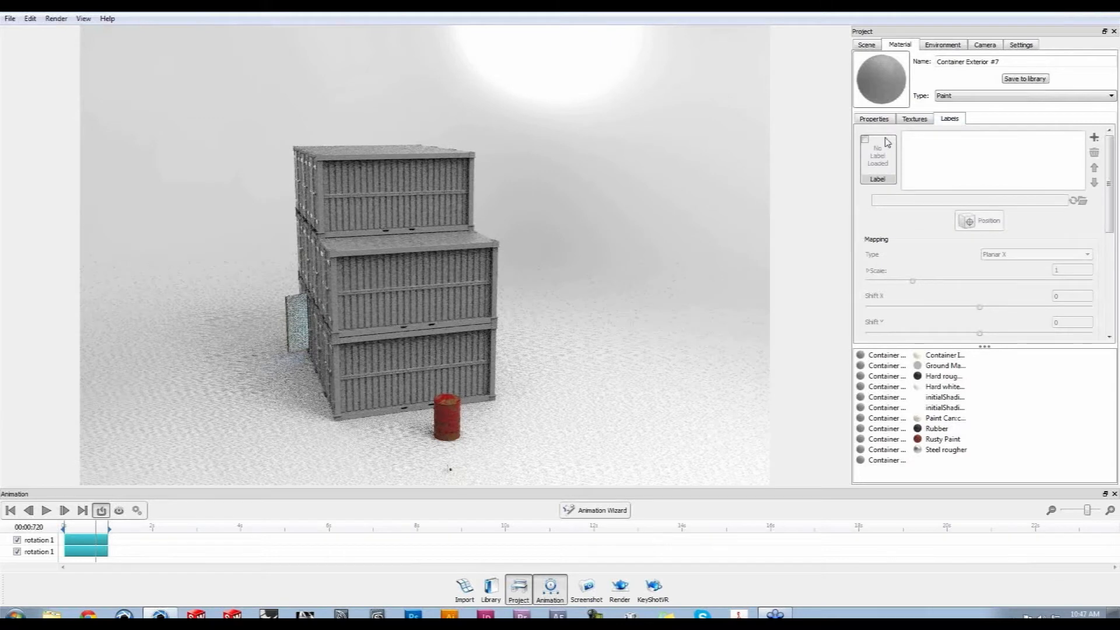
{"action": "left_click", "coordinate": [1093, 137]}
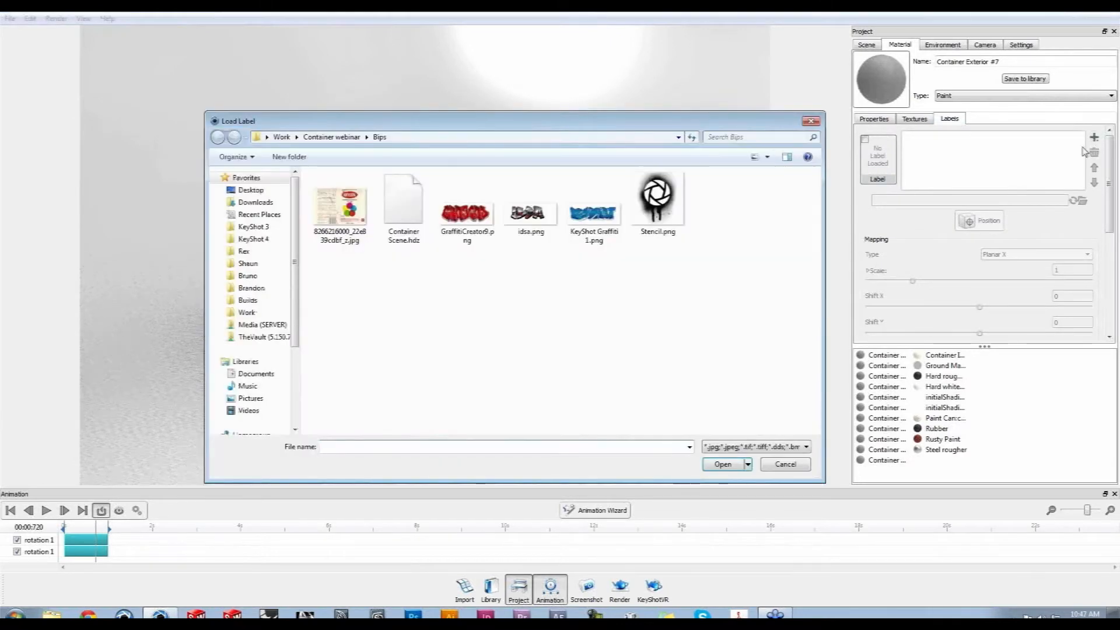
{"action": "left_click", "coordinate": [531, 219]}
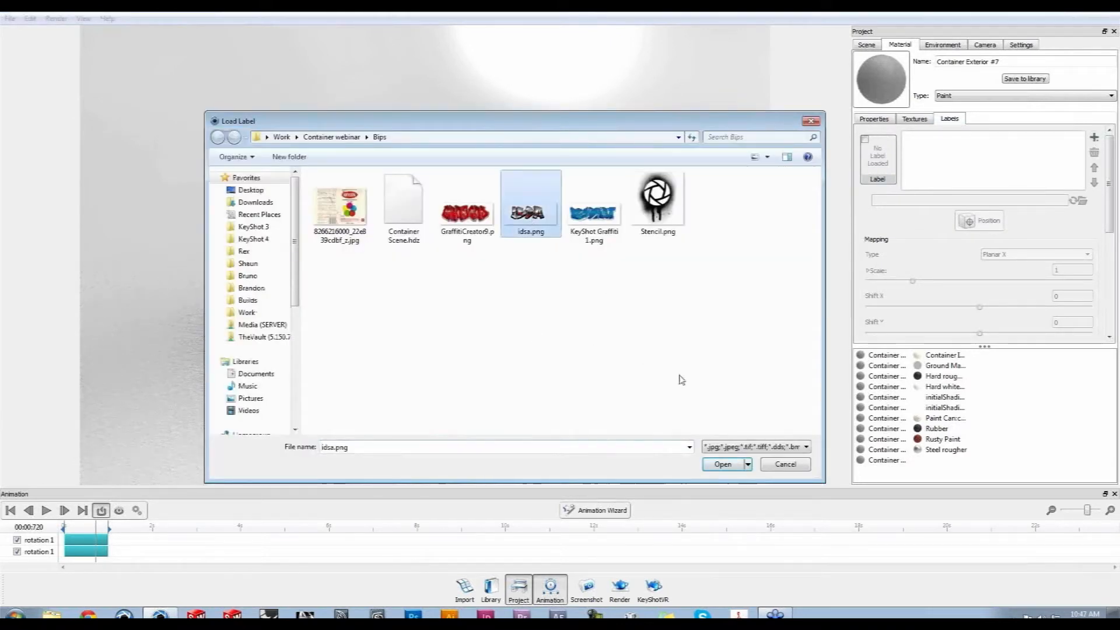
{"action": "left_click", "coordinate": [722, 464]}
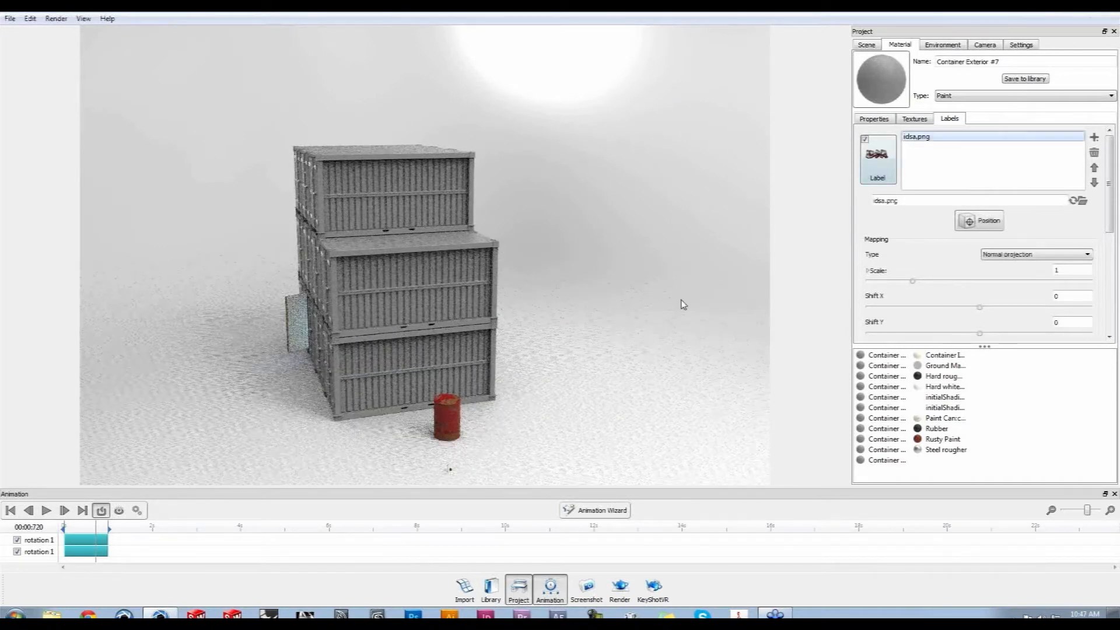
Place the idsa.png label near the middle of the top container's long side wall
{"action": "left_click_drag", "start_coordinate": [635, 333], "coordinate": [588, 314]}
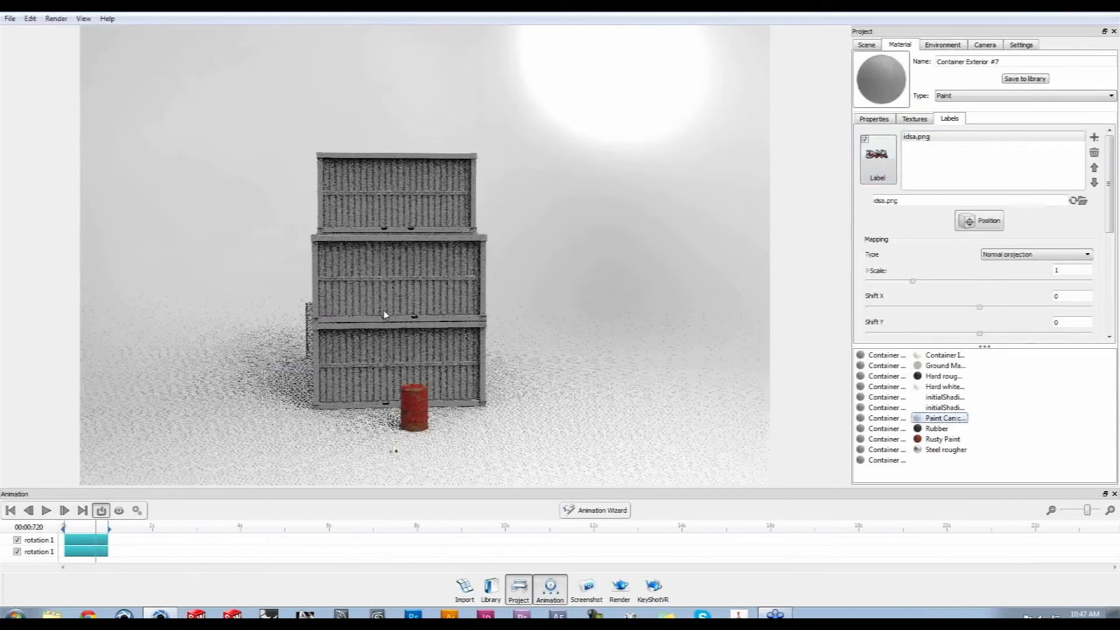
{"action": "scroll", "coordinate": [472, 301], "scroll_direction": "up", "scroll_amount": 8}
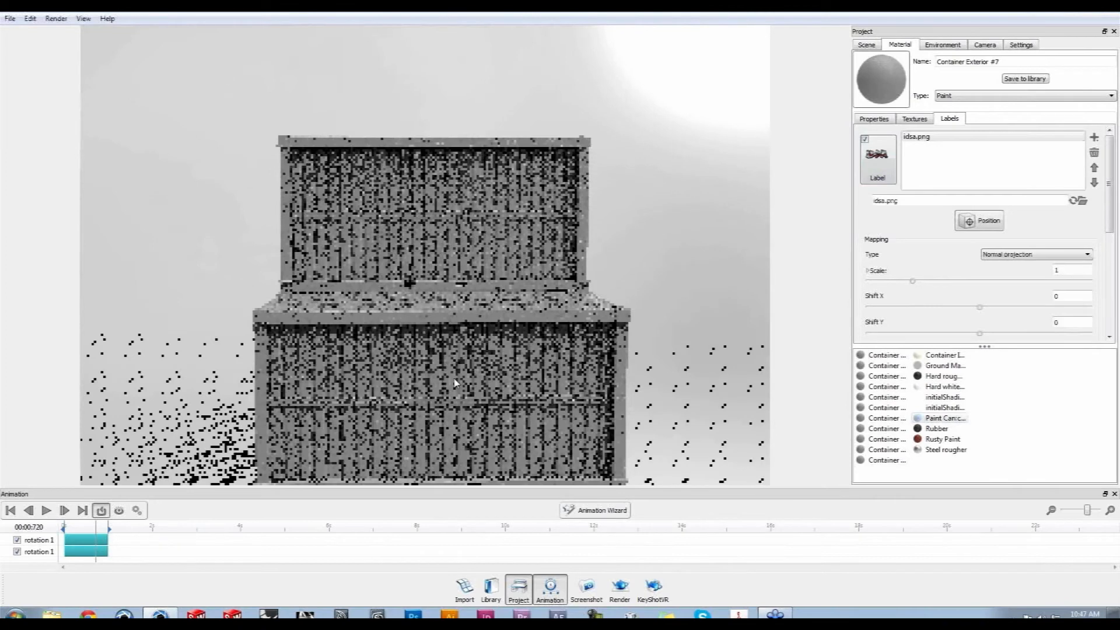
{"action": "left_click", "coordinate": [933, 137]}
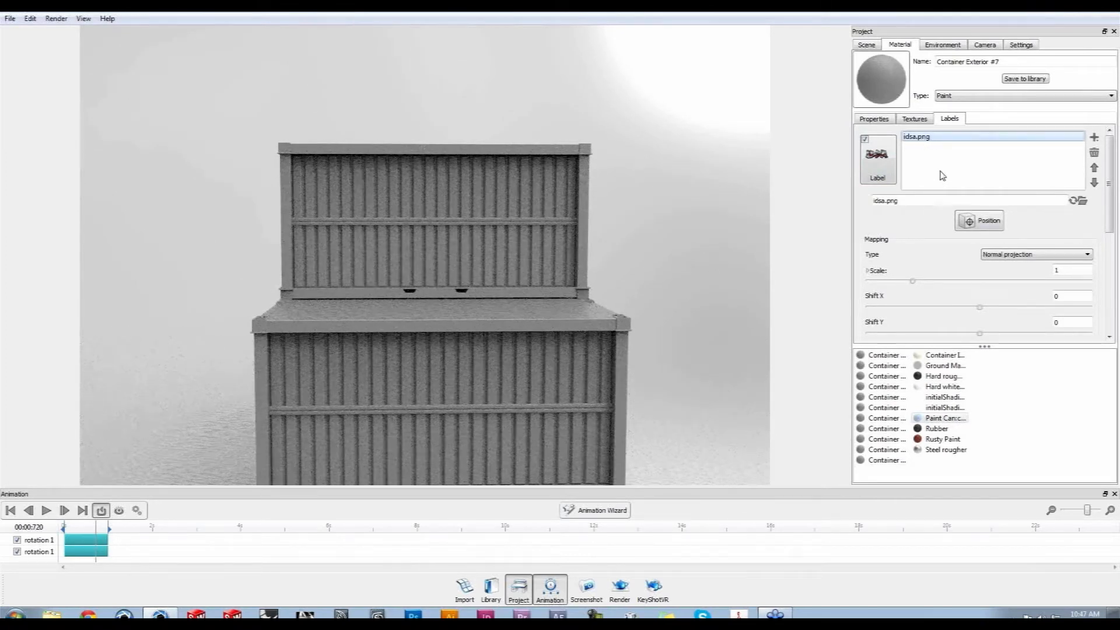
{"action": "left_click", "coordinate": [979, 220]}
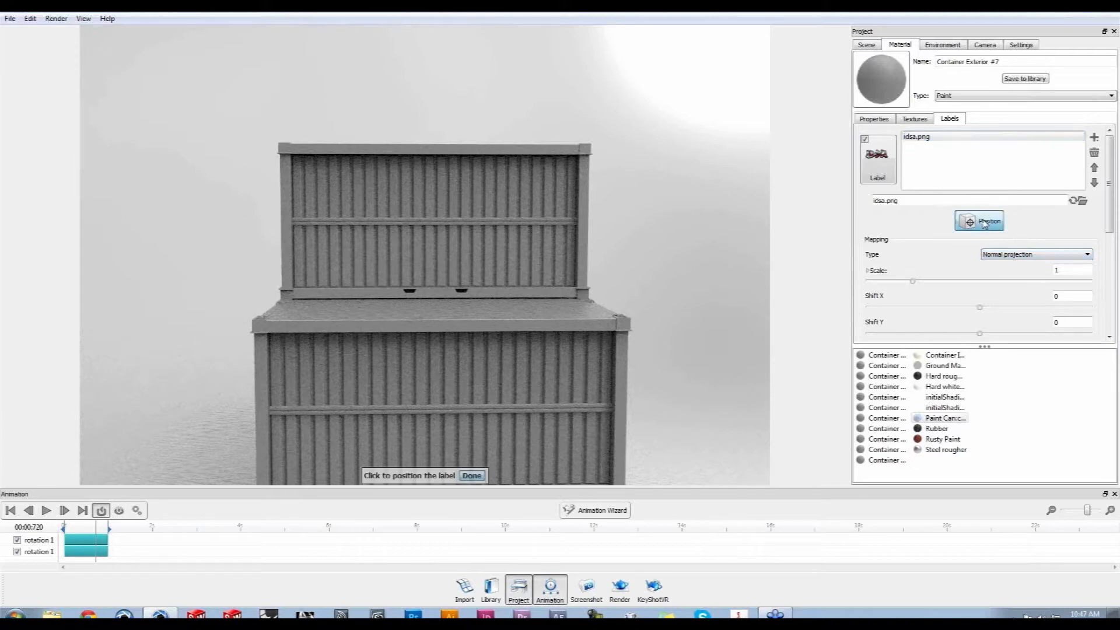
{"action": "left_click", "coordinate": [416, 212]}
{"action": "left_click", "coordinate": [428, 220]}
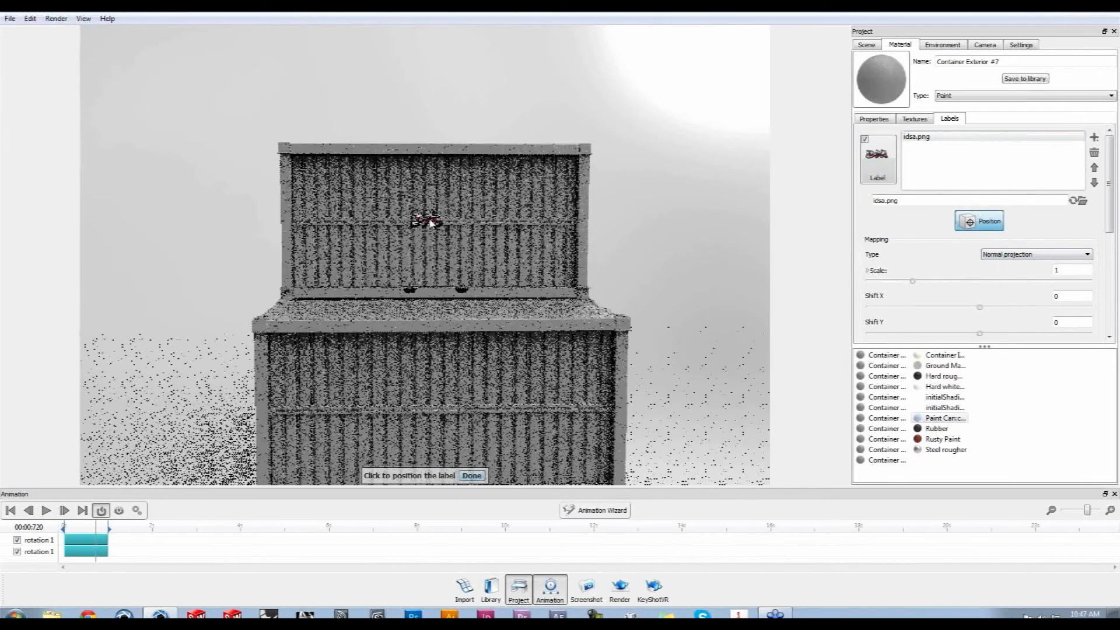
Enlarge the graffiti label on the top container to a scale of 8
{"action": "left_click_drag", "start_coordinate": [913, 281], "coordinate": [1099, 286]}
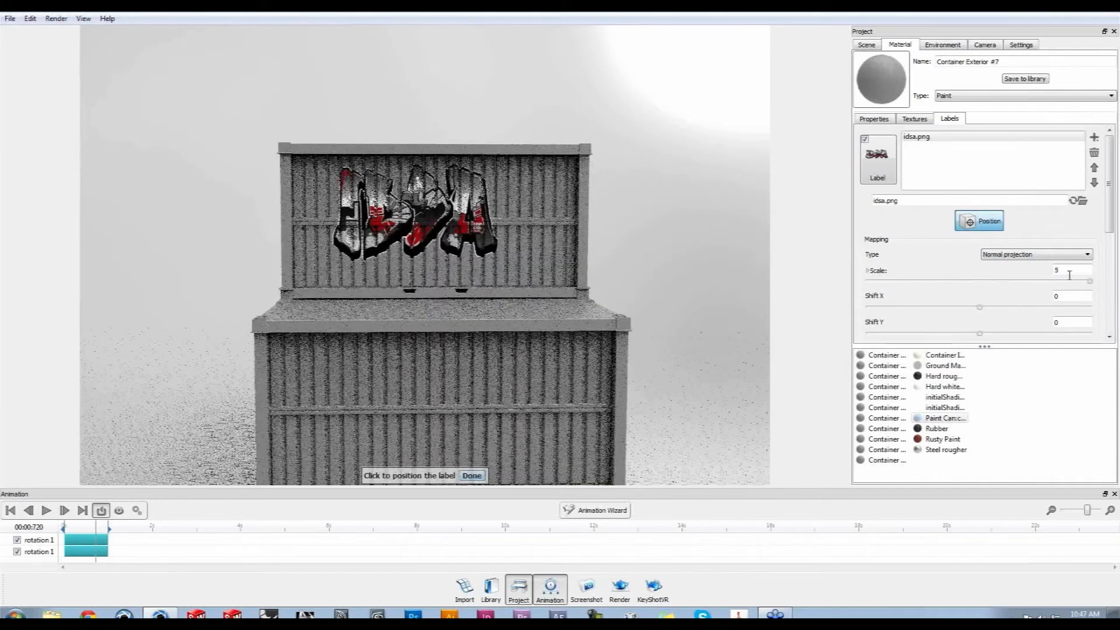
{"action": "double_click", "coordinate": [1046, 270]}
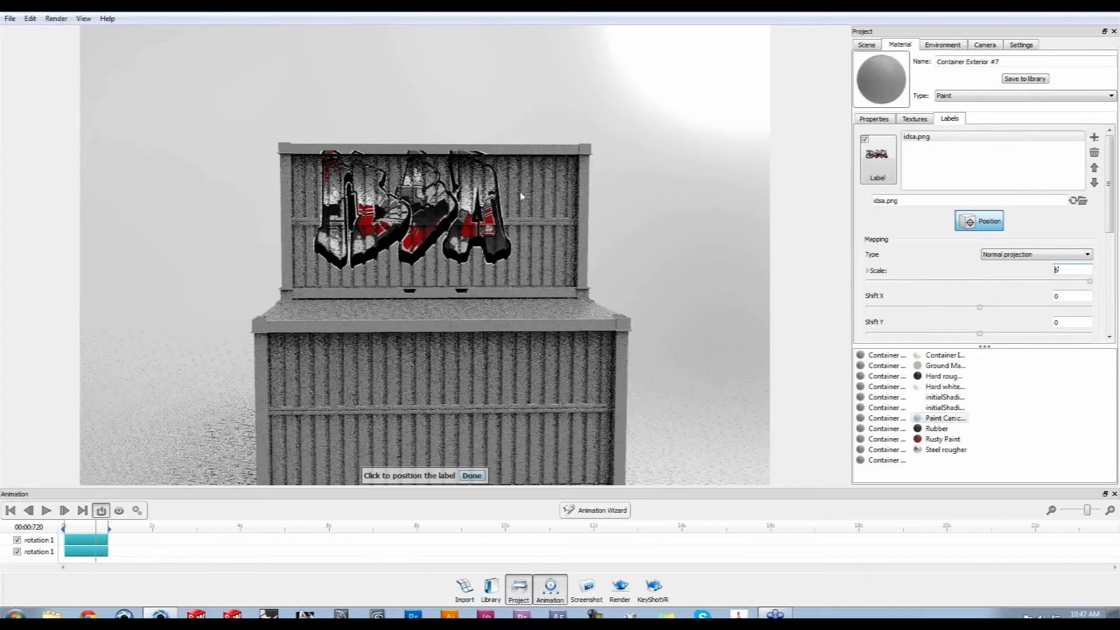
{"action": "type", "text": "6"}
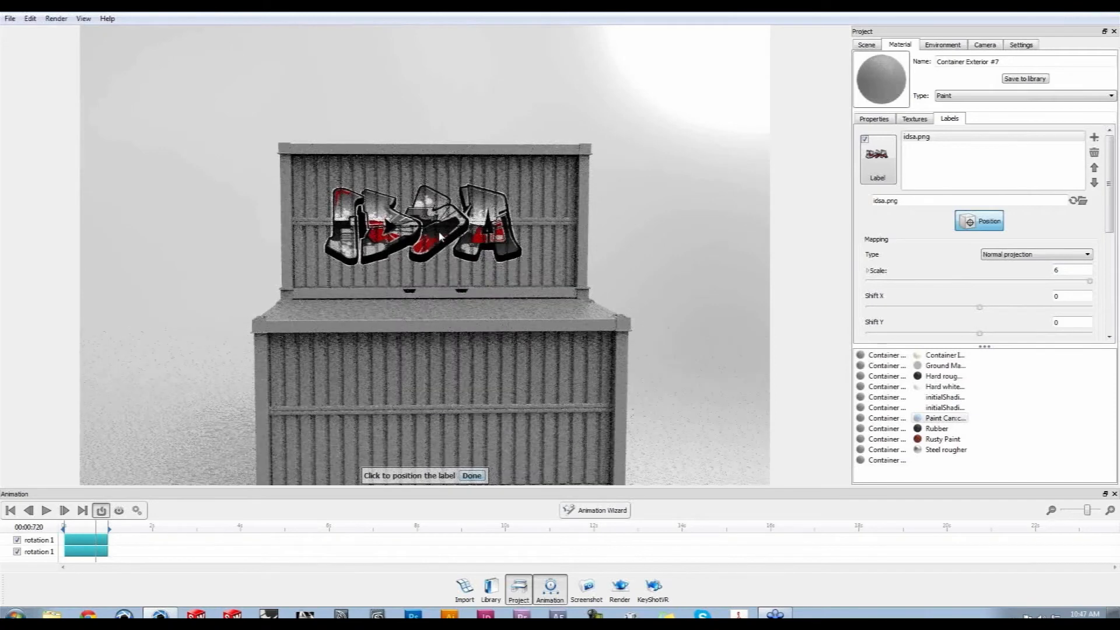
{"action": "double_click", "coordinate": [1059, 270]}
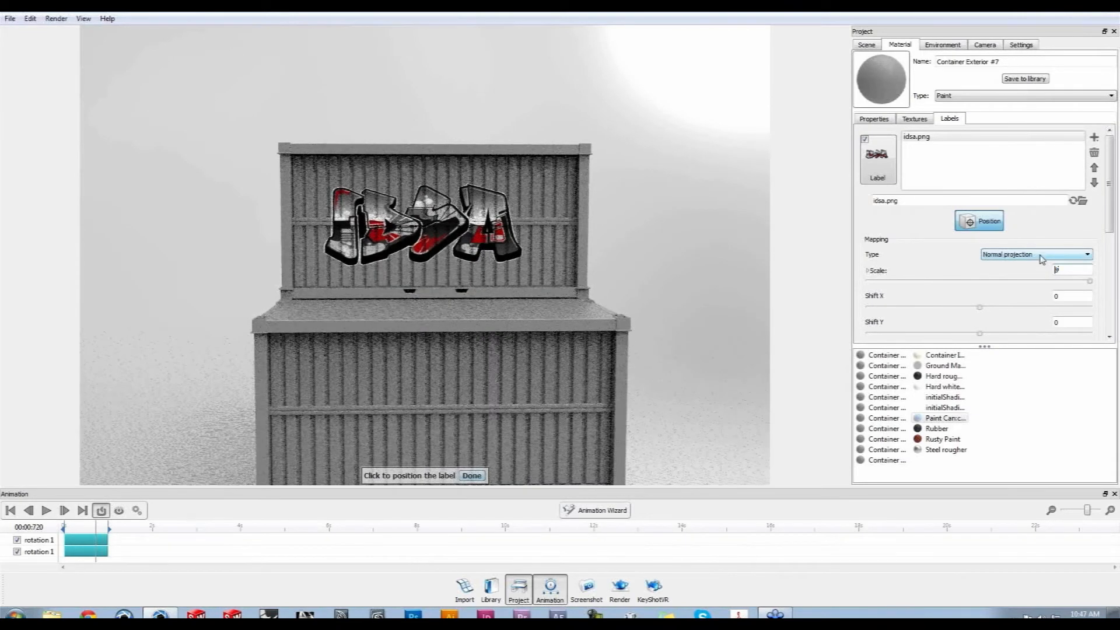
{"action": "type", "text": "8"}
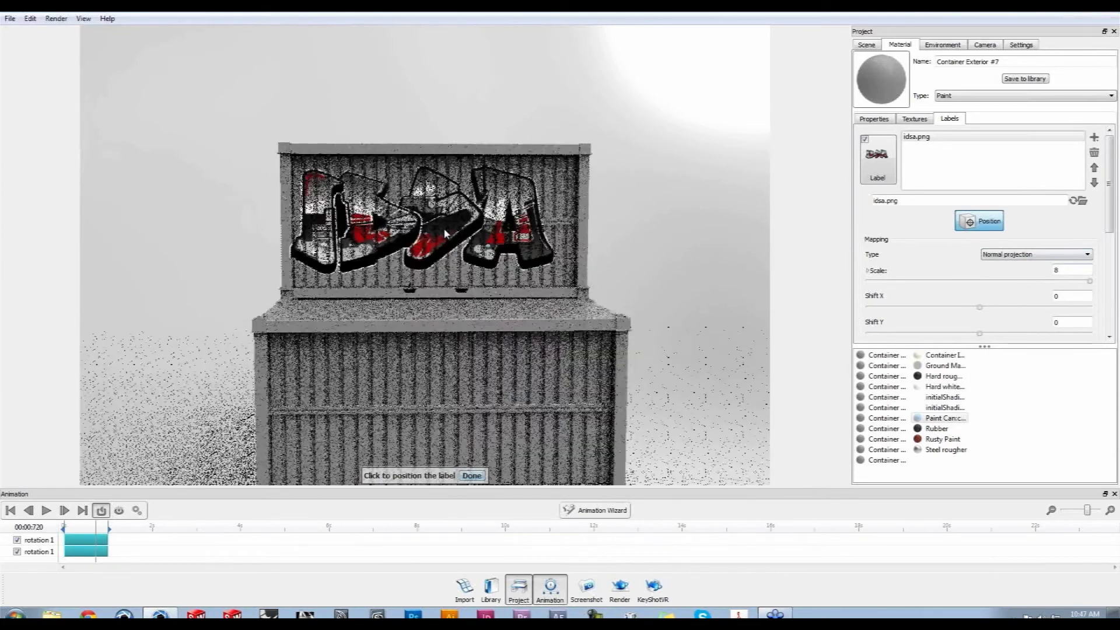
Re-center the enlarged graffiti on the top container's side wall and set its Shift X to 0.18
{"action": "left_click", "coordinate": [447, 229]}
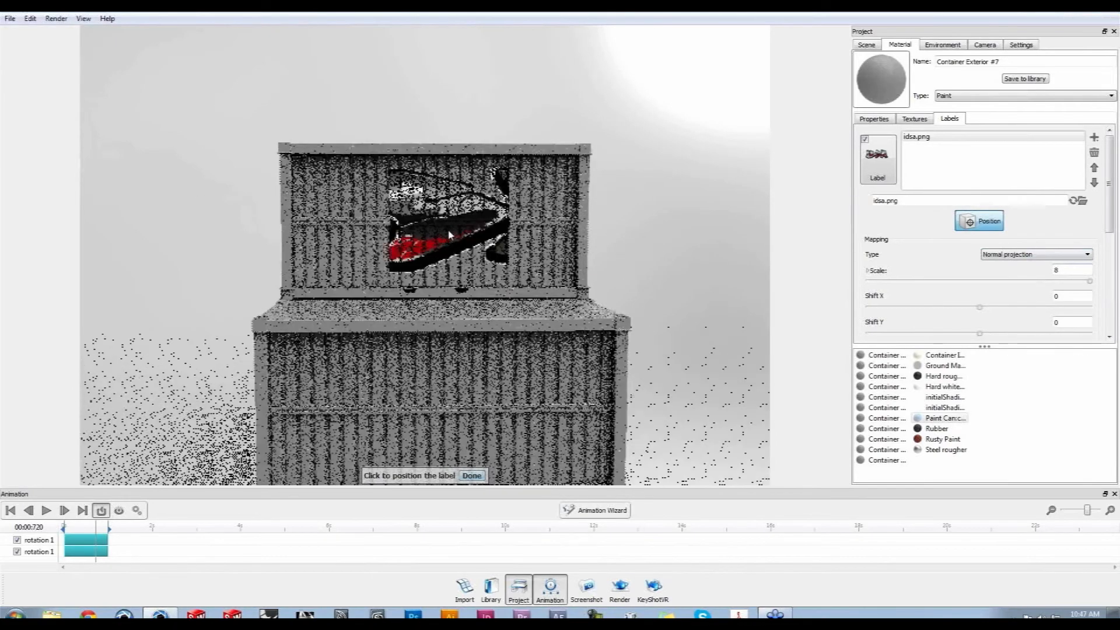
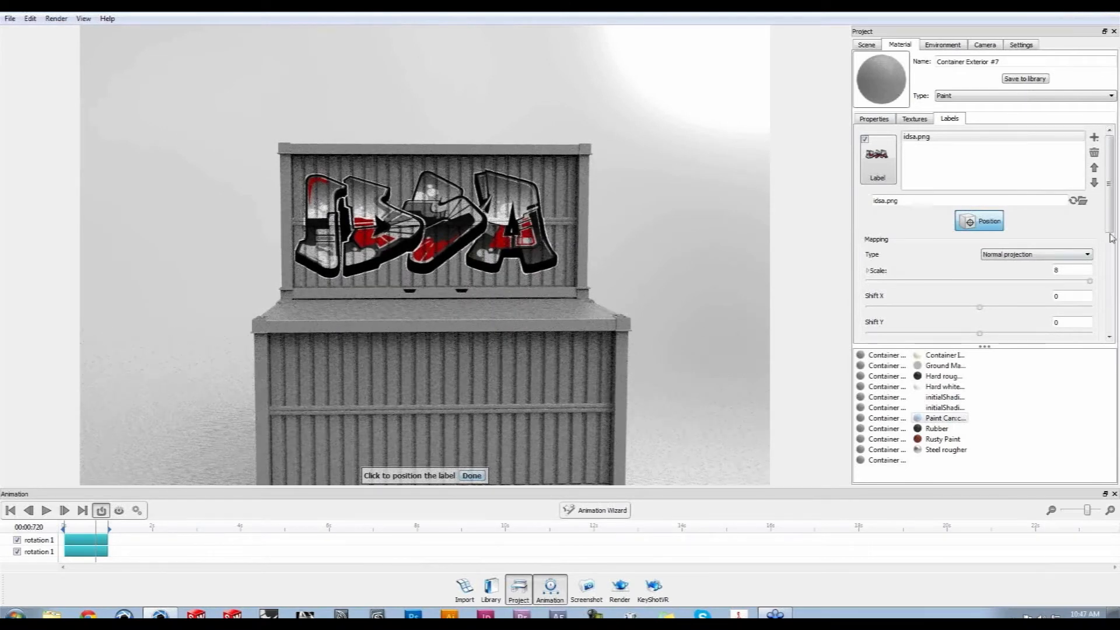
{"action": "left_click_drag", "start_coordinate": [1113, 224], "coordinate": [1113, 245]}
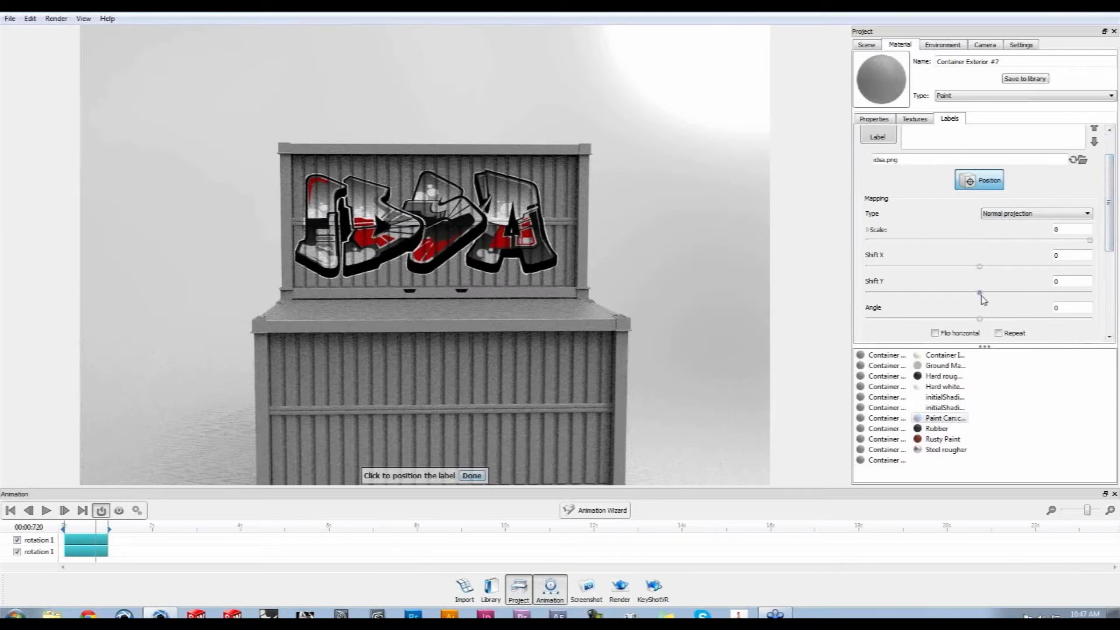
{"action": "left_click_drag", "start_coordinate": [980, 266], "coordinate": [982, 266]}
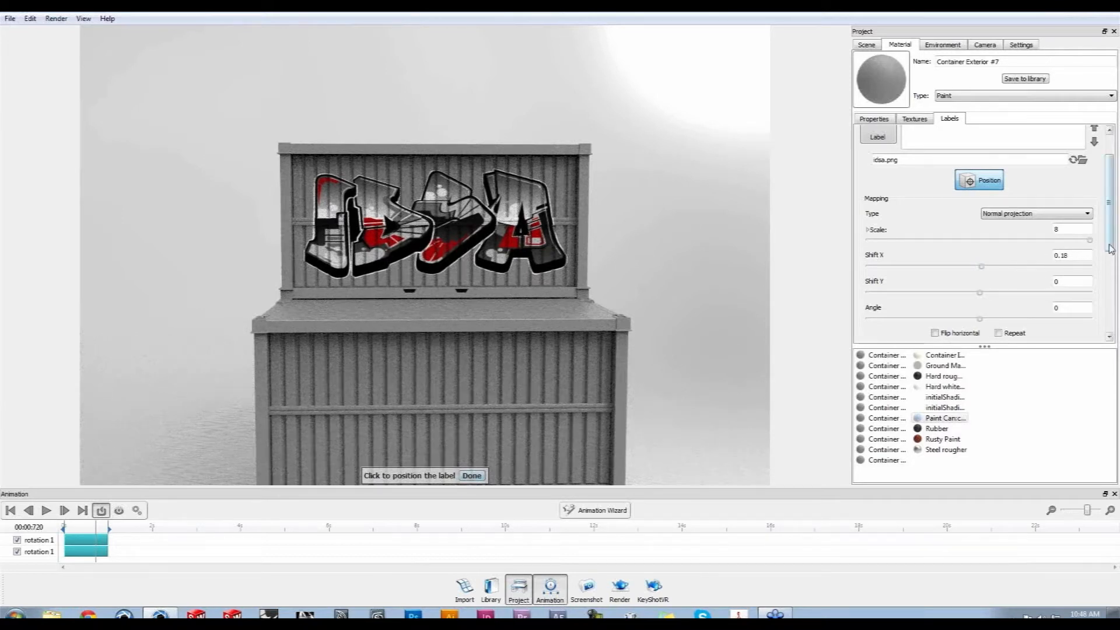
Set the graffiti label's specular color to white at 100% brightness and finish positioning the label
{"action": "scroll", "coordinate": [1115, 261], "scroll_direction": "down", "scroll_amount": 5}
{"action": "left_click", "coordinate": [1074, 312]}
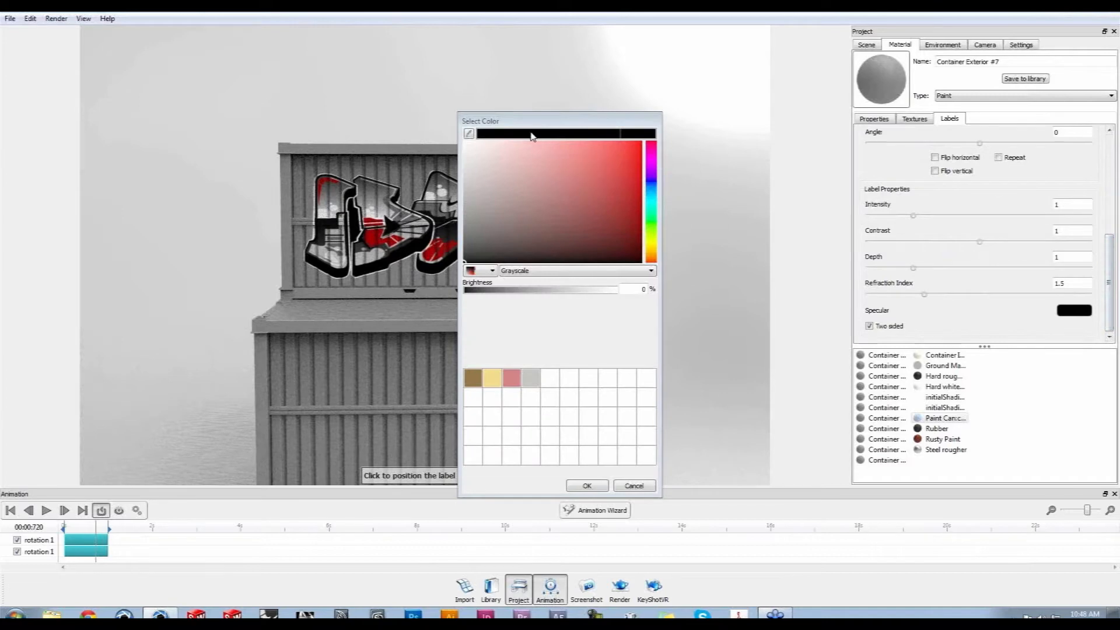
{"action": "left_click", "coordinate": [466, 142]}
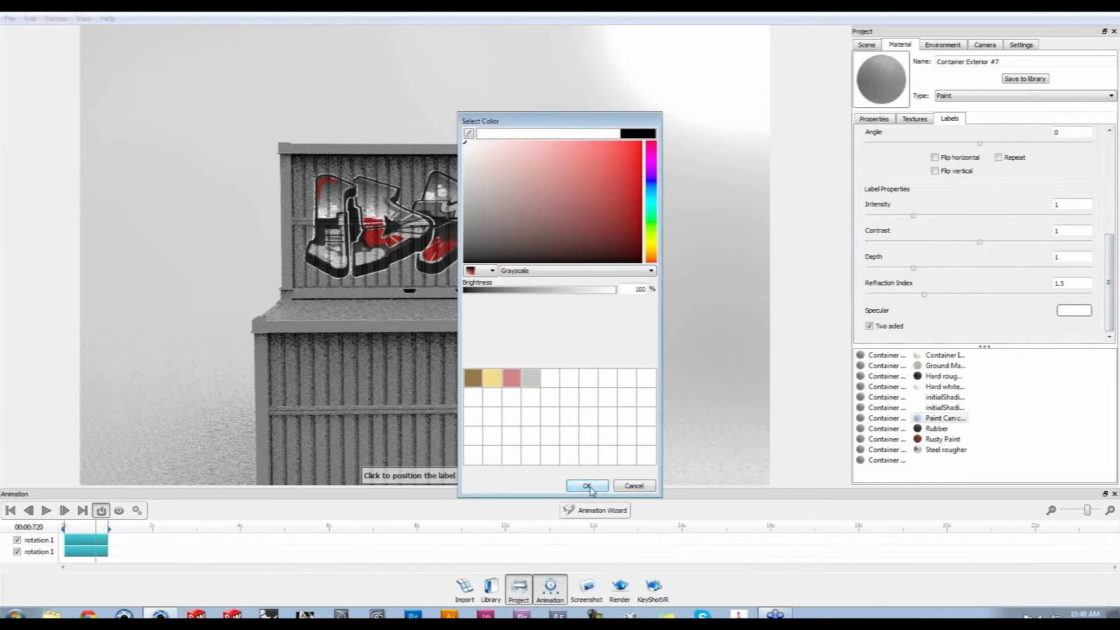
{"action": "left_click", "coordinate": [587, 485]}
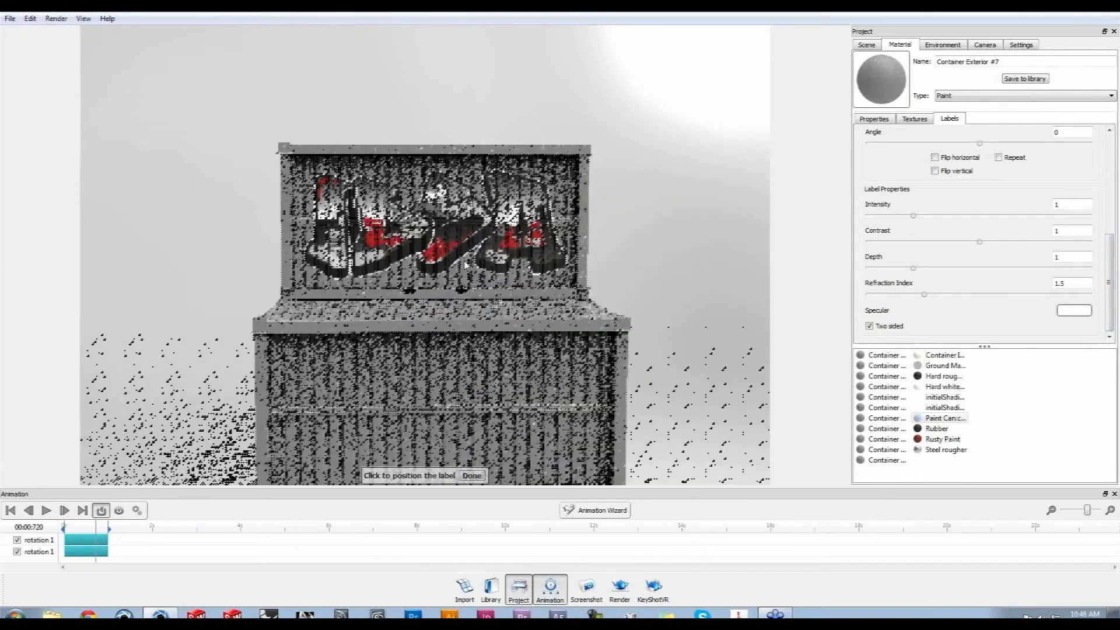
{"action": "left_click", "coordinate": [471, 476]}
Load GraffitiCreator9.png as a label on the middle container's exterior material
{"action": "middle_click_drag", "start_coordinate": [724, 265], "coordinate": [710, 253]}
{"action": "scroll", "coordinate": [710, 252], "scroll_direction": "down", "scroll_amount": 2}
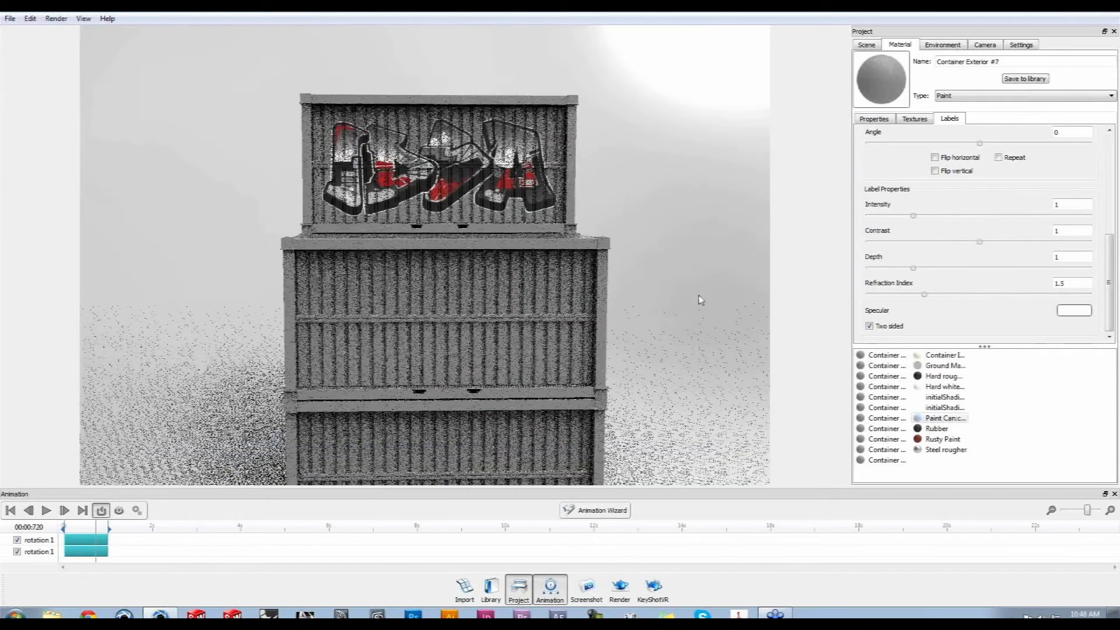
{"action": "double_click", "coordinate": [438, 345]}
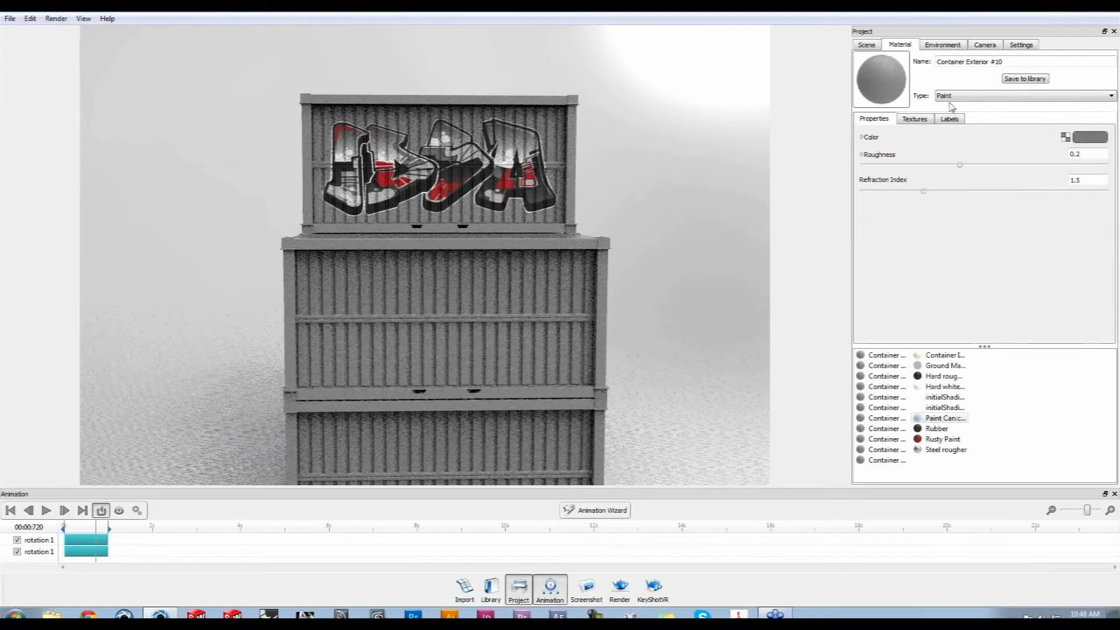
{"action": "left_click", "coordinate": [952, 120]}
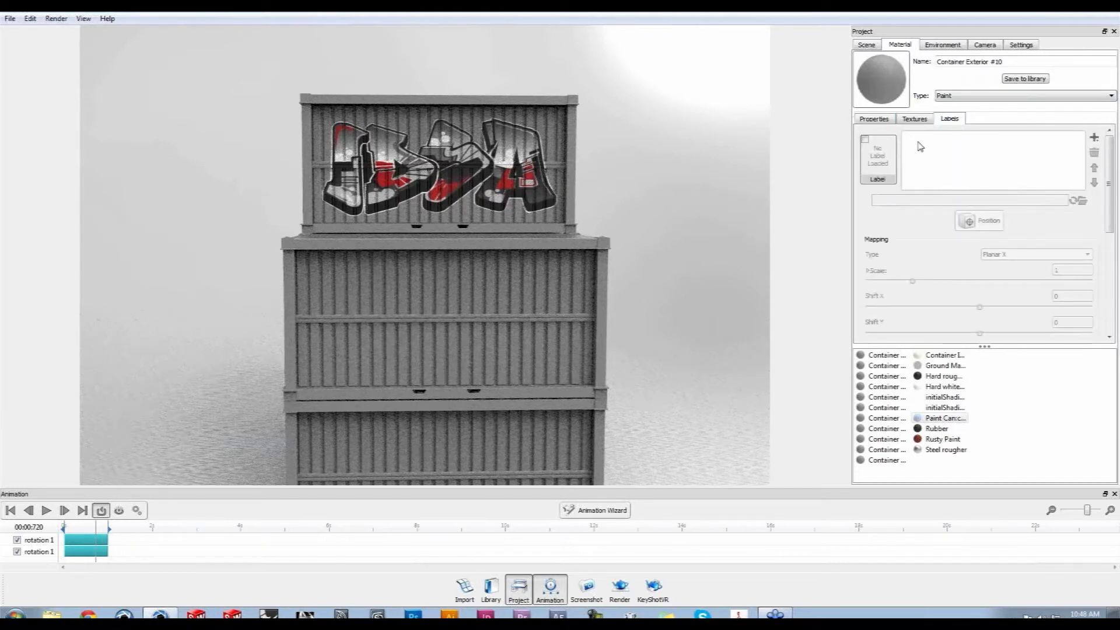
{"action": "left_click", "coordinate": [1094, 139]}
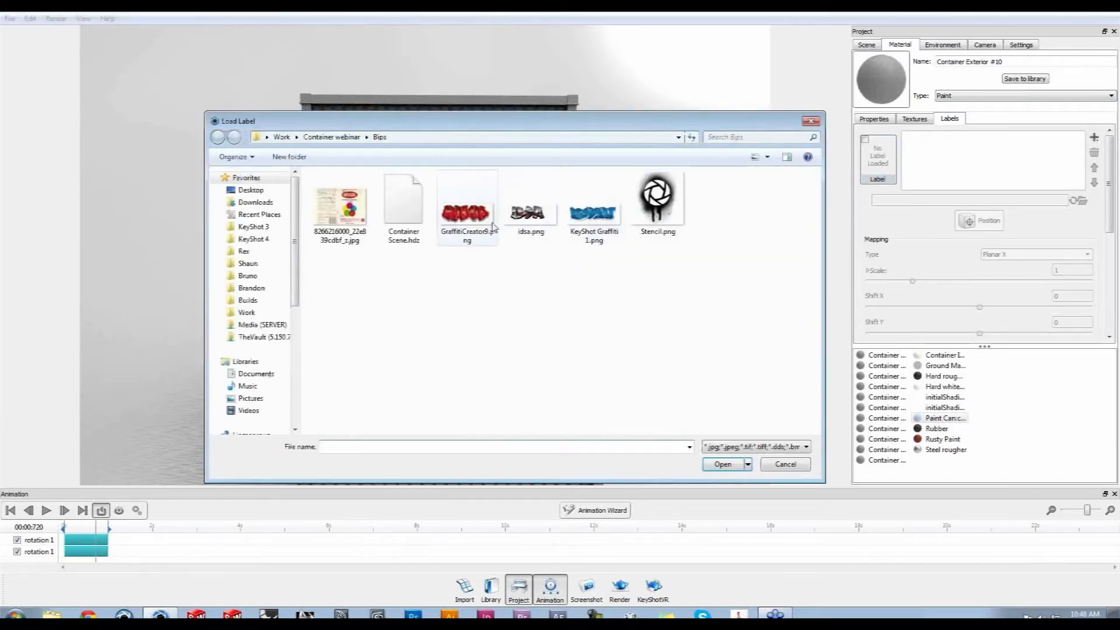
{"action": "left_click", "coordinate": [492, 226]}
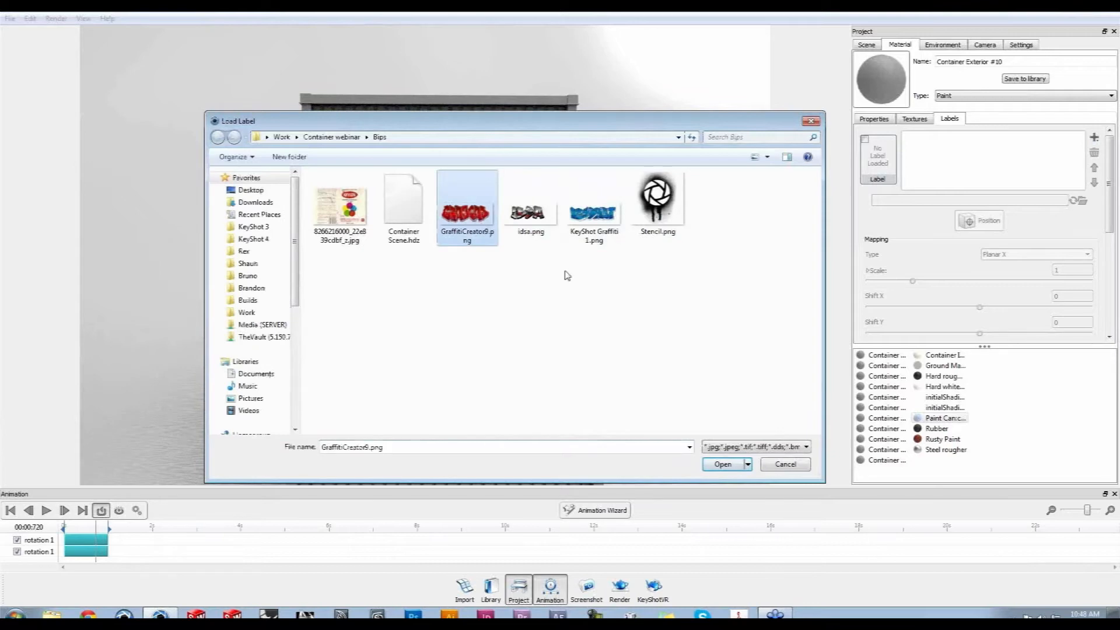
{"action": "left_click", "coordinate": [723, 465]}
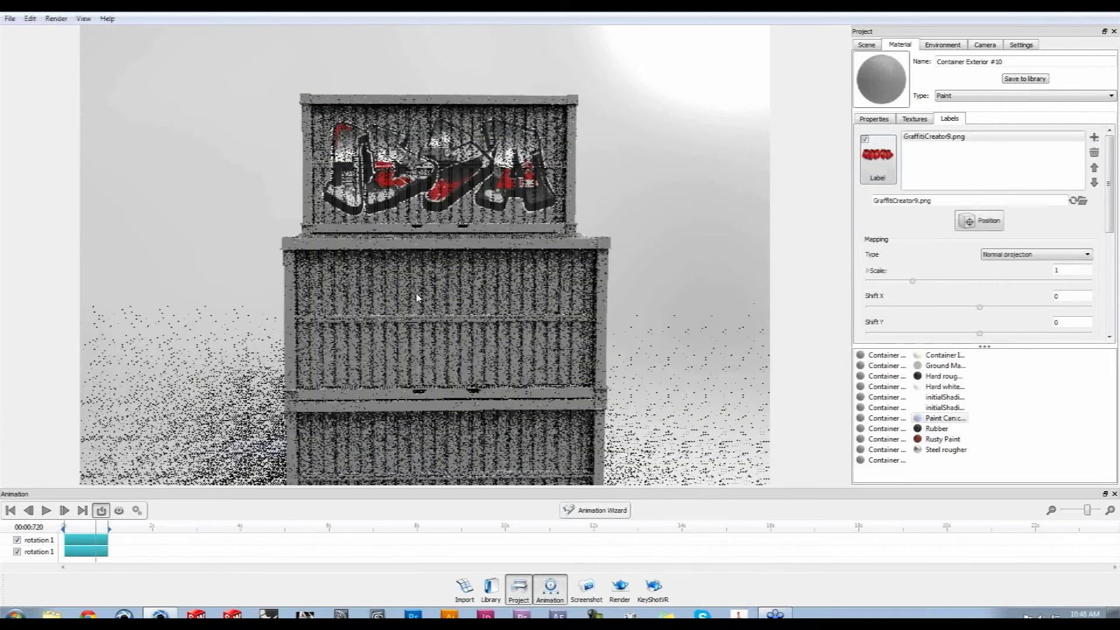
Place the red graffiti on the middle container's side wall, set its scale to 6 and center it on the wall
{"action": "left_click", "coordinate": [979, 220]}
{"action": "left_click", "coordinate": [437, 312]}
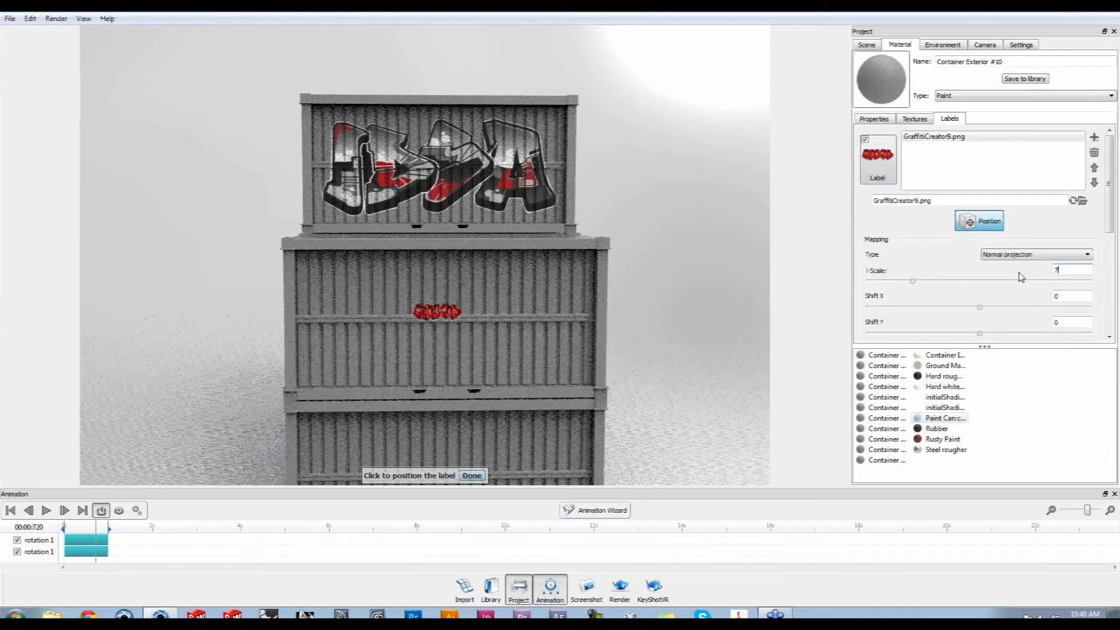
{"action": "left_click_drag", "start_coordinate": [1061, 270], "coordinate": [1026, 272]}
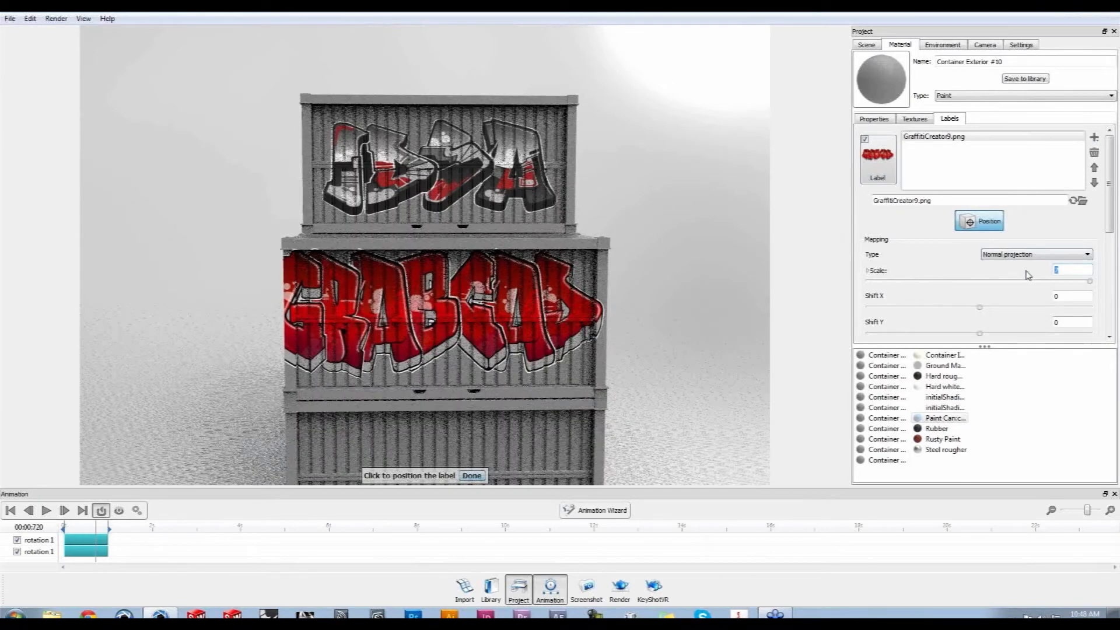
{"action": "key", "text": "Return"}
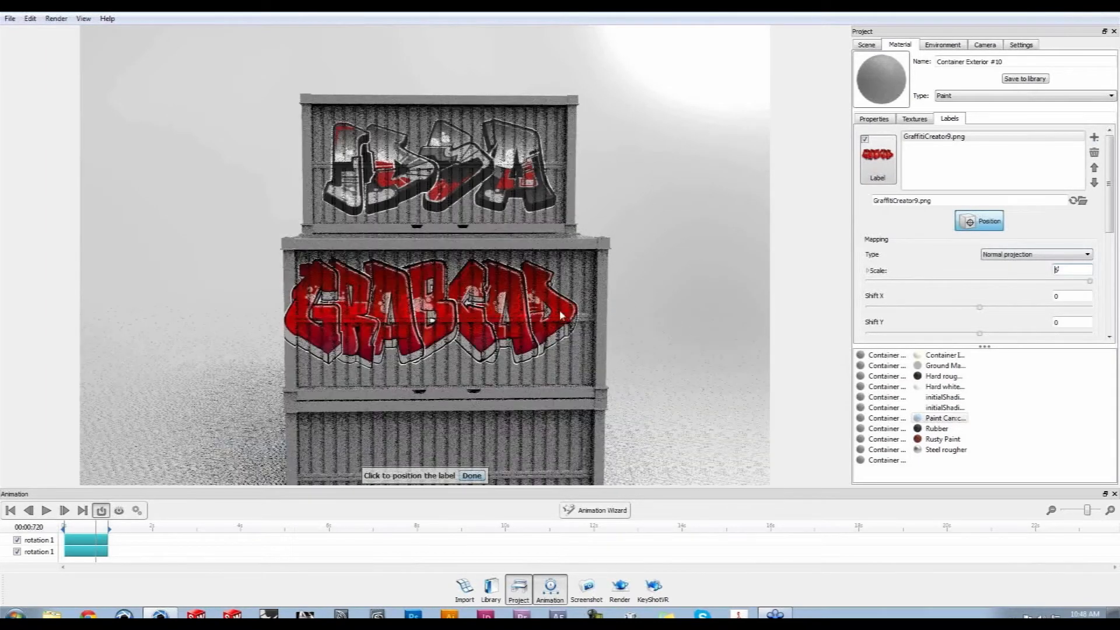
{"action": "left_click", "coordinate": [454, 313]}
{"action": "left_click", "coordinate": [454, 325]}
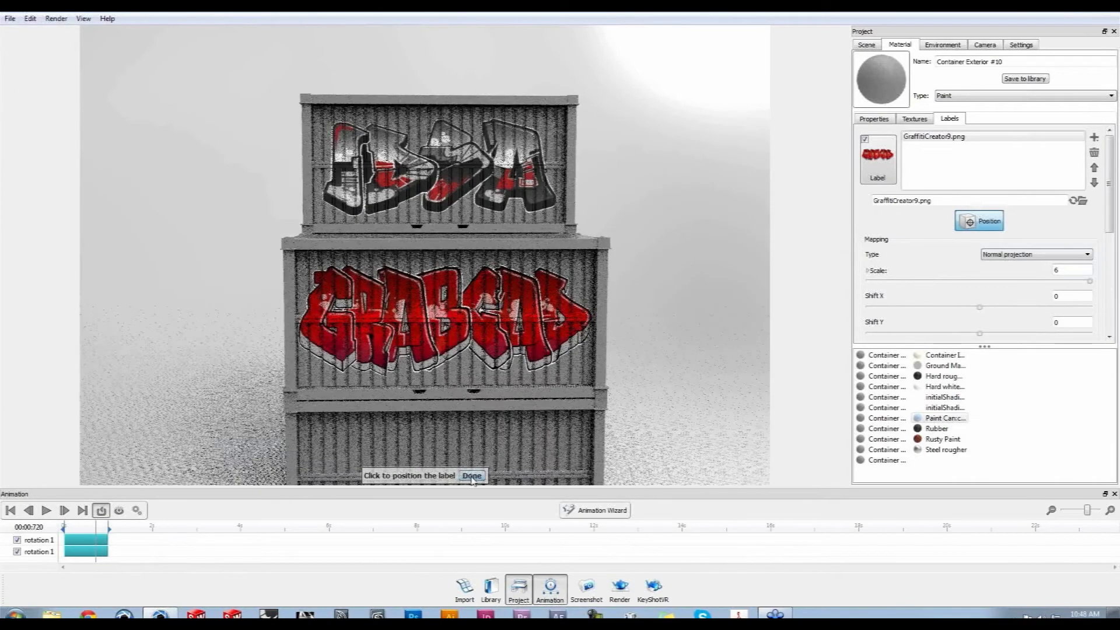
Set the red graffiti label's specular color to white
{"action": "scroll", "coordinate": [1111, 227], "scroll_direction": "down", "scroll_amount": 5}
{"action": "left_click", "coordinate": [1073, 319]}
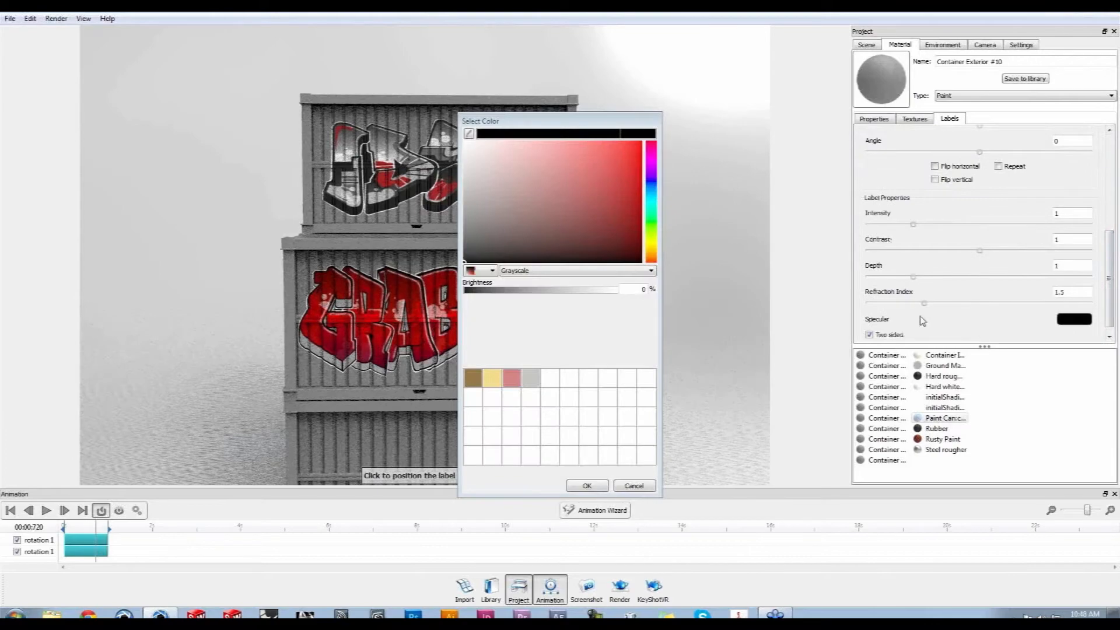
{"action": "left_click", "coordinate": [584, 485]}
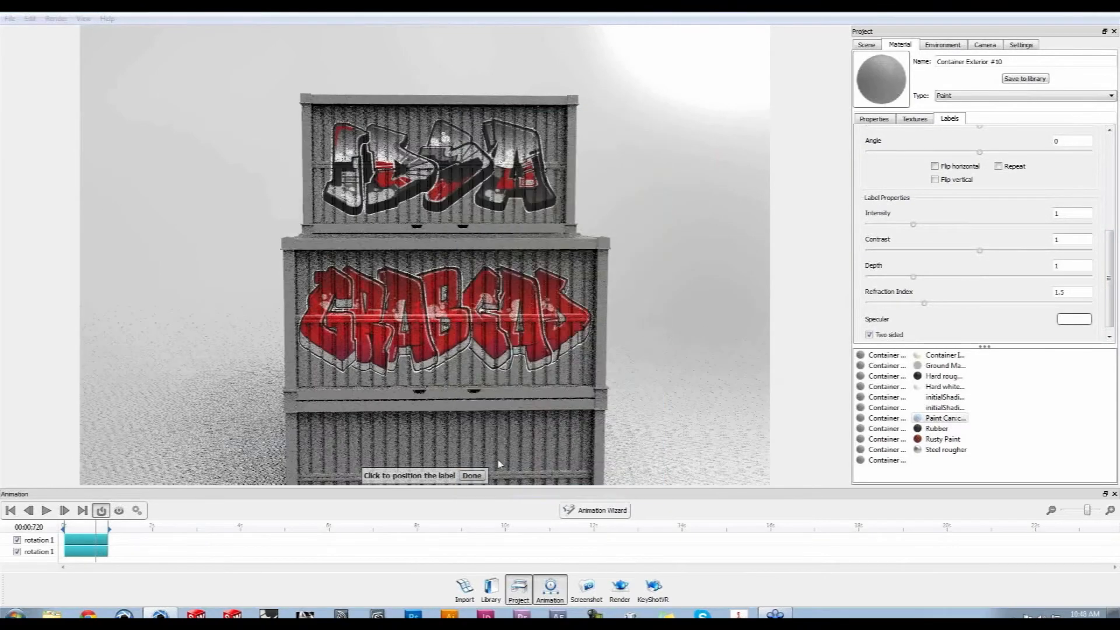
Load KeyShot Graffiti 1.png as a label on the bottom container's exterior material
{"action": "middle_click_drag", "start_coordinate": [620, 283], "coordinate": [628, 148]}
{"action": "double_click", "coordinate": [453, 274]}
{"action": "left_click", "coordinate": [950, 118]}
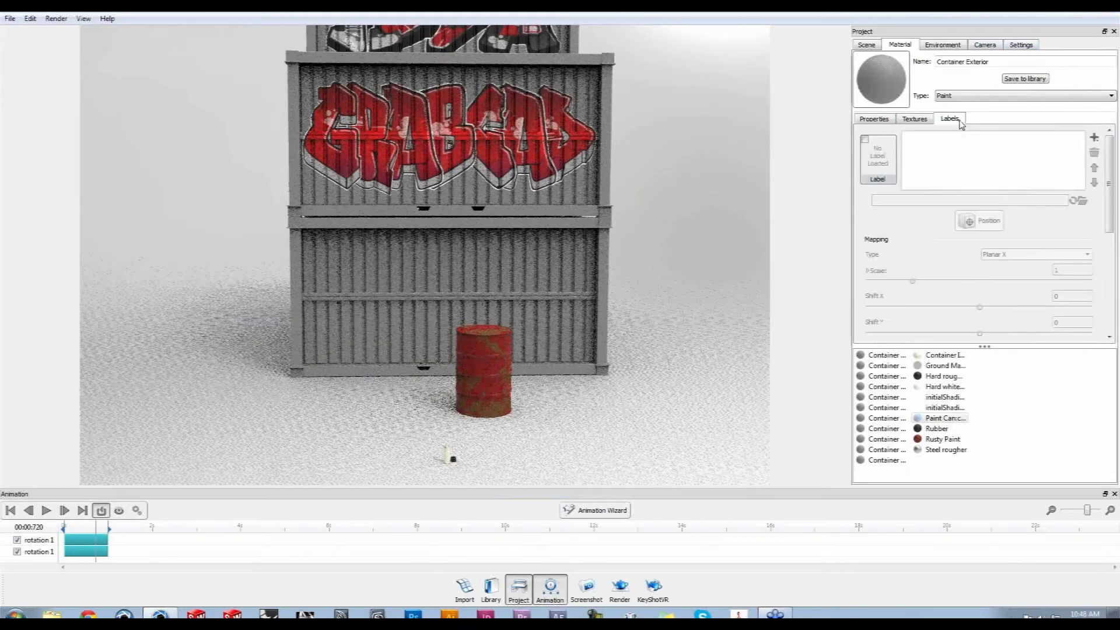
{"action": "left_click", "coordinate": [865, 140]}
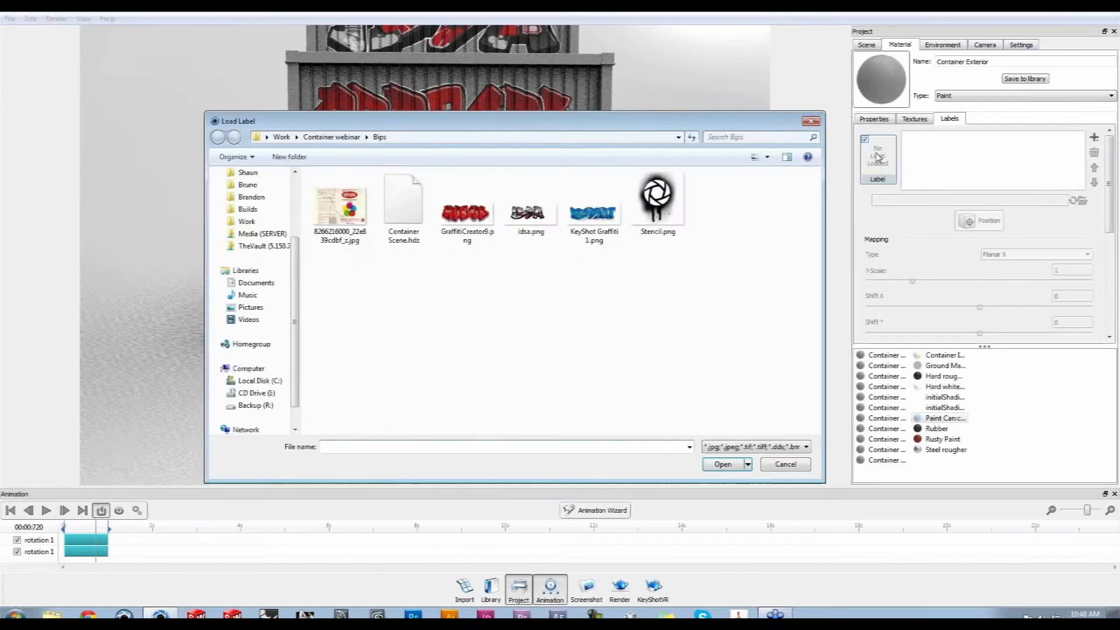
{"action": "left_click", "coordinate": [594, 213]}
{"action": "left_click", "coordinate": [723, 464]}
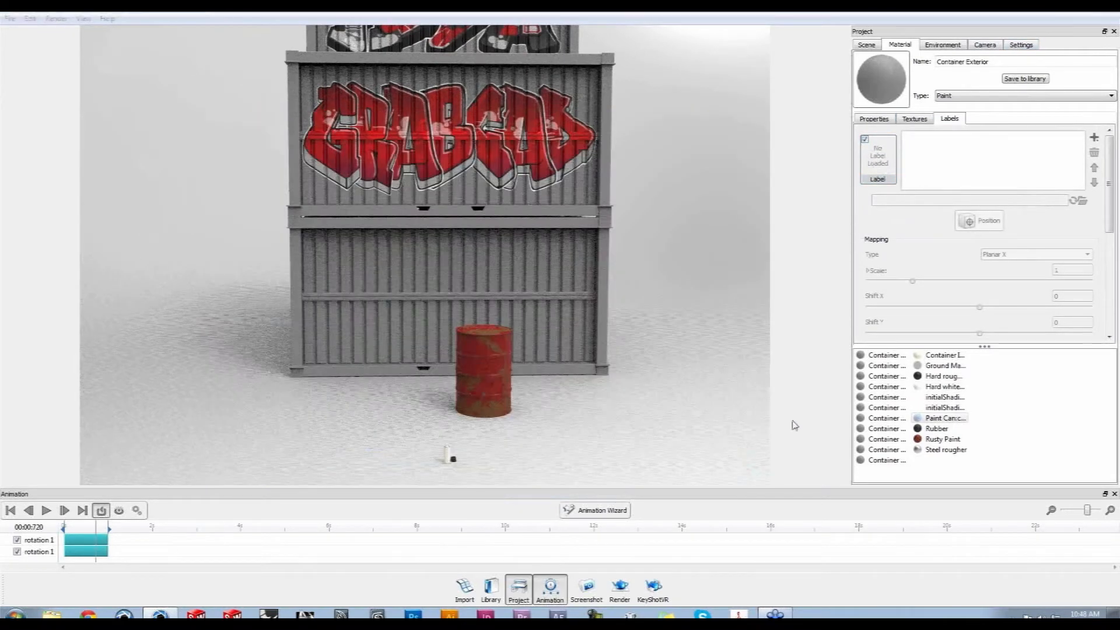
Place the blue graffiti on the bottom container's side wall, scale it to 6, center it and finish positioning
{"action": "left_click", "coordinate": [983, 220]}
{"action": "left_click", "coordinate": [441, 301]}
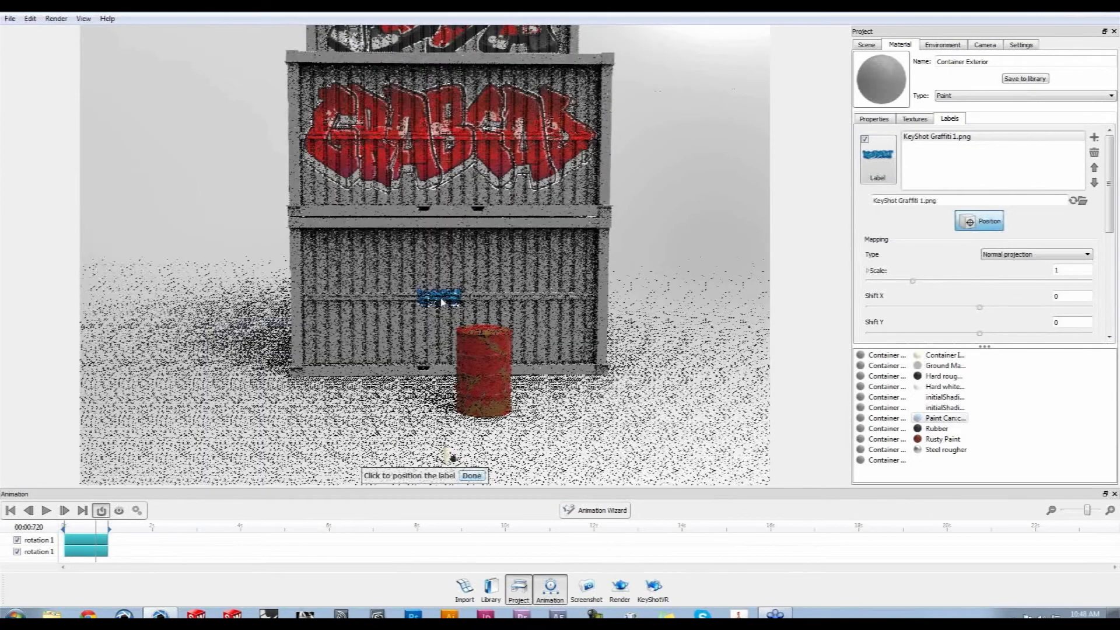
{"action": "double_click", "coordinate": [1044, 270]}
{"action": "type", "text": "7"}
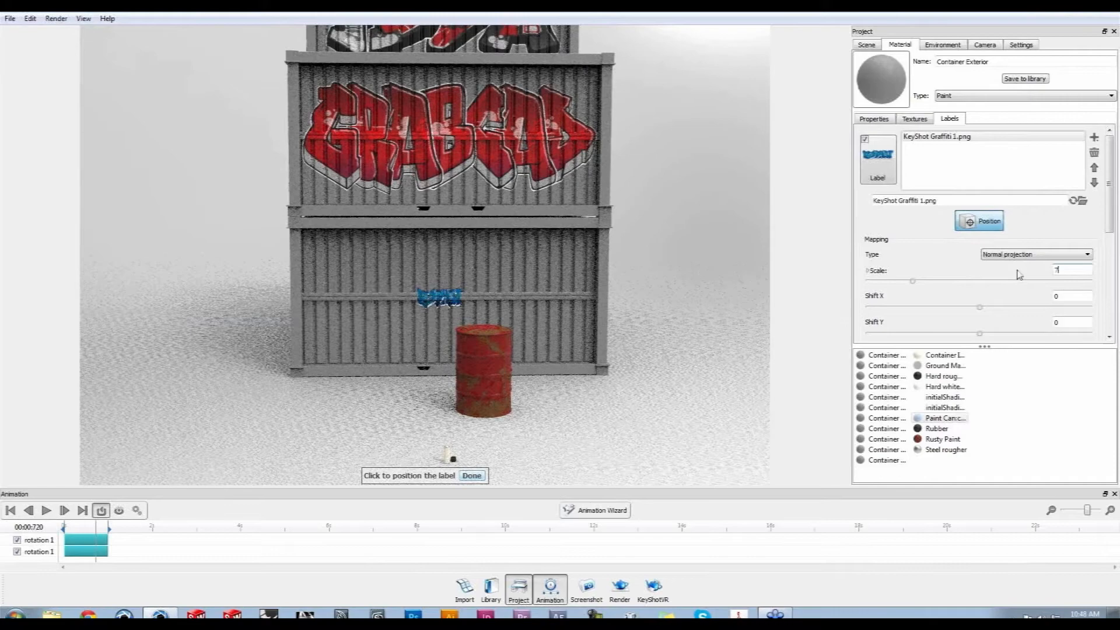
{"action": "key", "text": "Return"}
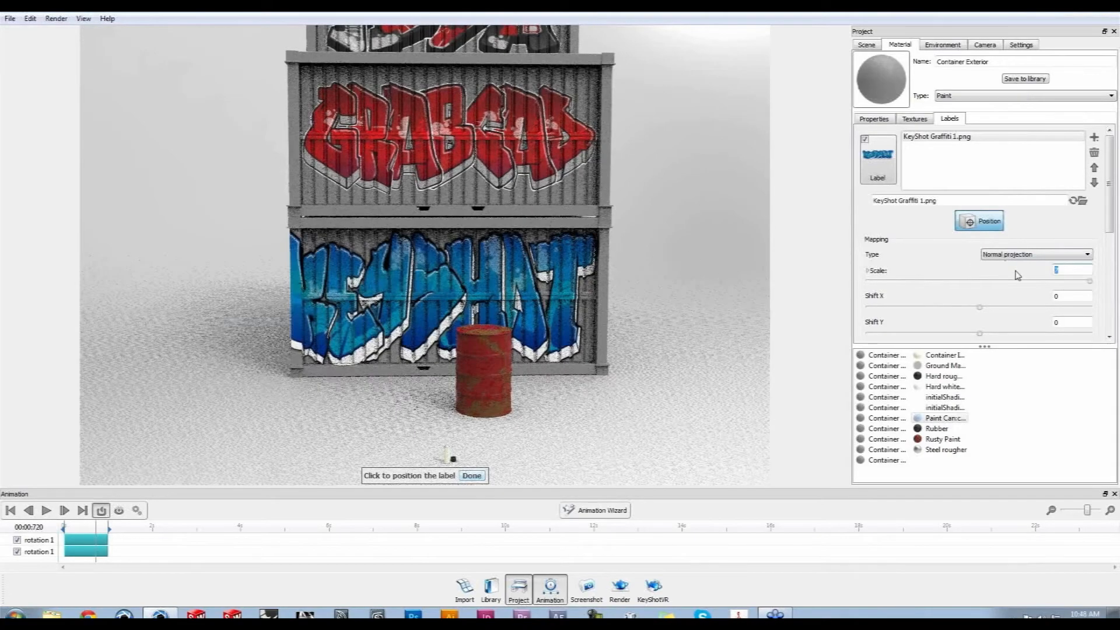
{"action": "key", "text": "Return"}
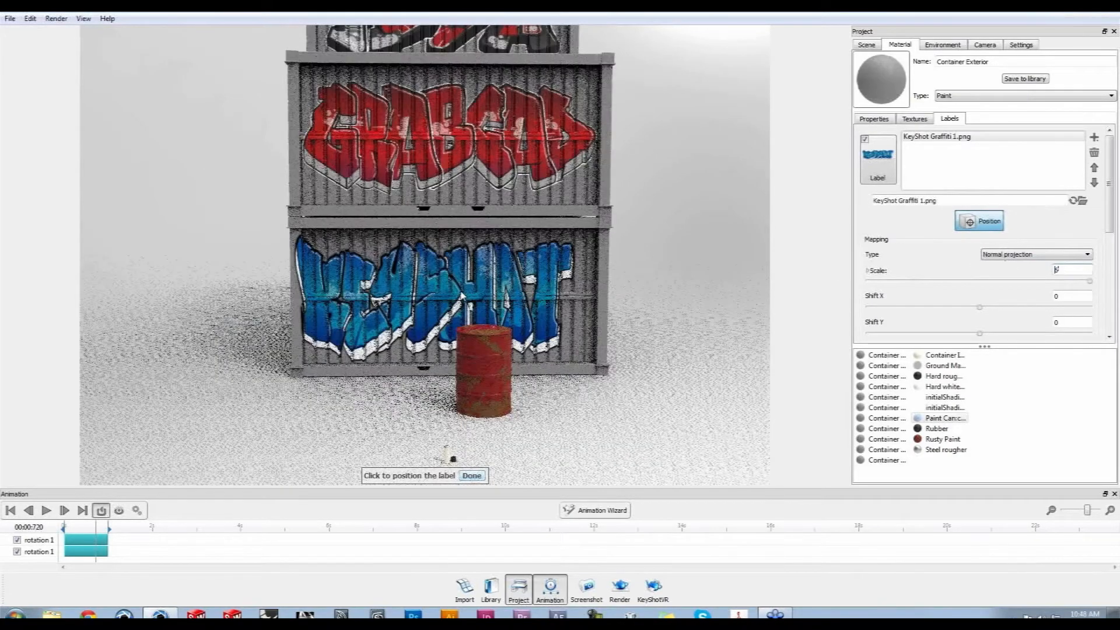
{"action": "left_click", "coordinate": [460, 296]}
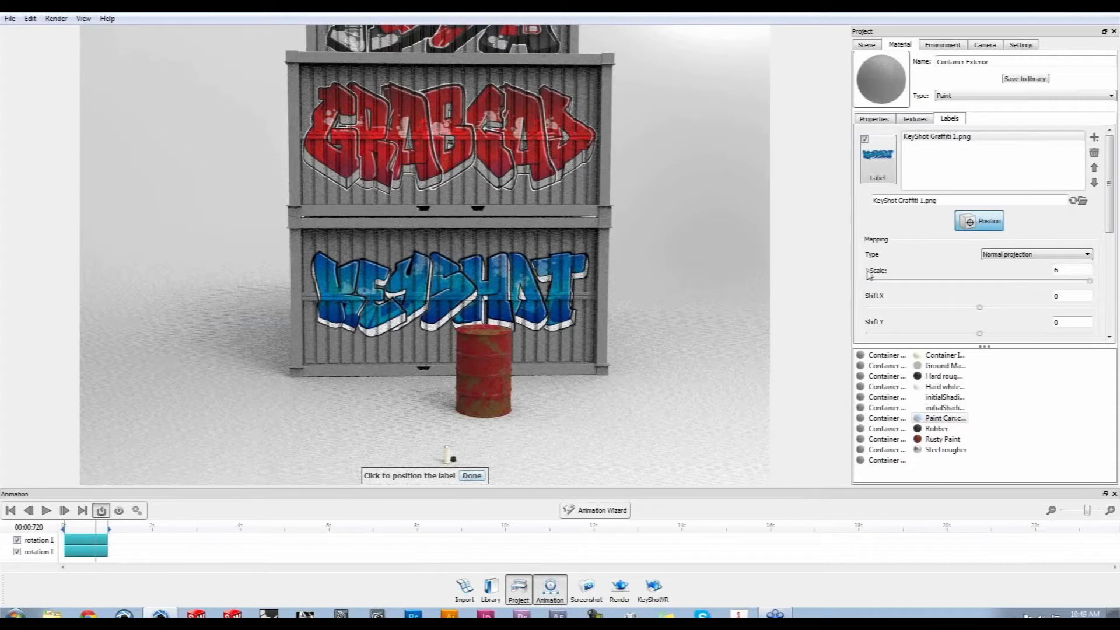
{"action": "left_click", "coordinate": [470, 476]}
Stretch the blue graffiti label vertically by setting its Y scale to 8 separately from X
{"action": "left_click", "coordinate": [867, 270]}
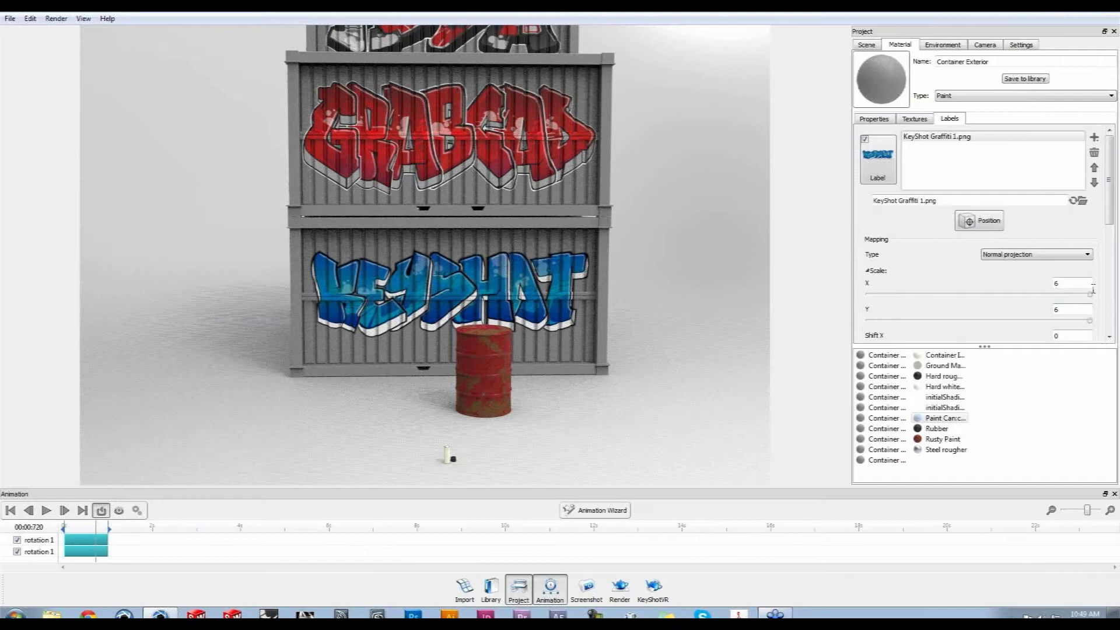
{"action": "double_click", "coordinate": [1060, 310]}
{"action": "key", "text": "Return"}
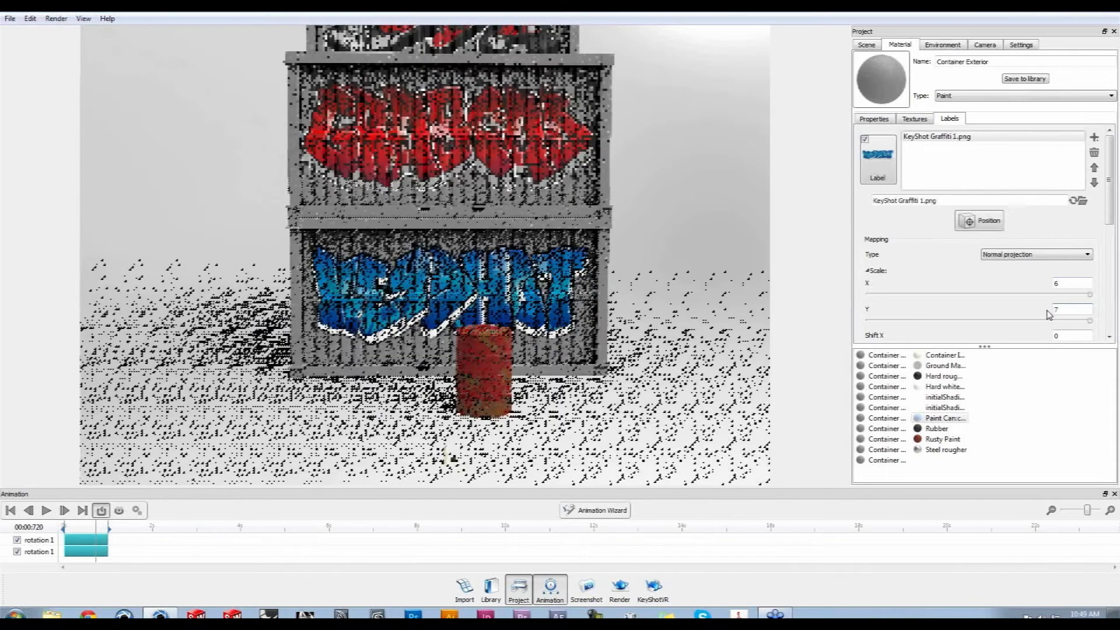
{"action": "type", "text": "8"}
{"action": "key", "text": "Return"}
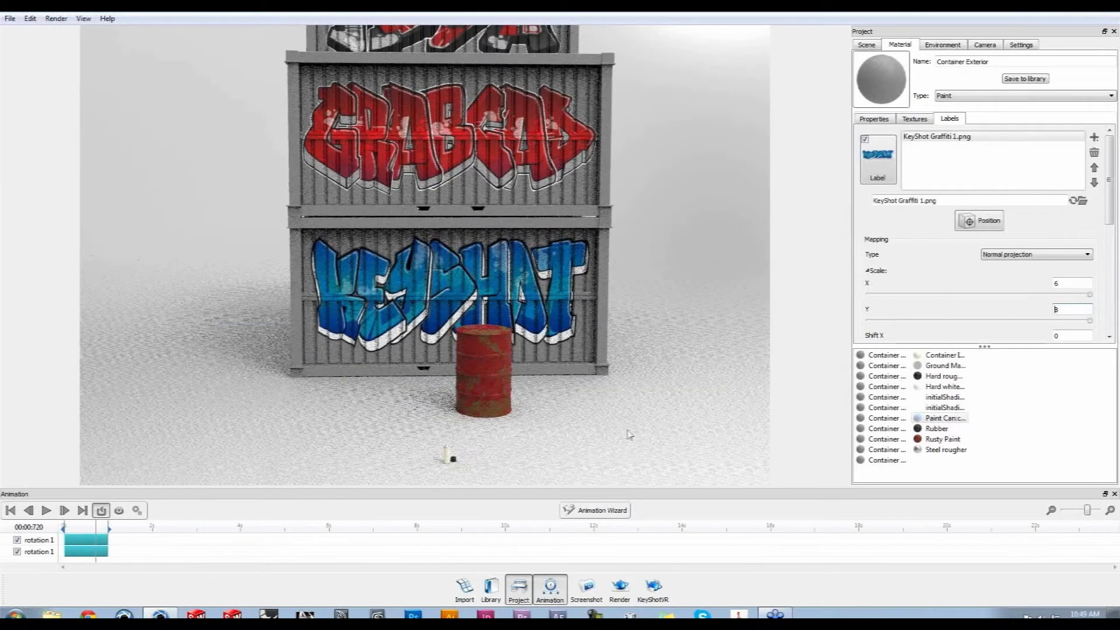
Set the blue graffiti label's specular color to white at 100% brightness
{"action": "left_click_drag", "start_coordinate": [626, 434], "coordinate": [521, 295]}
{"action": "scroll", "coordinate": [985, 263], "scroll_direction": "down", "scroll_amount": 5}
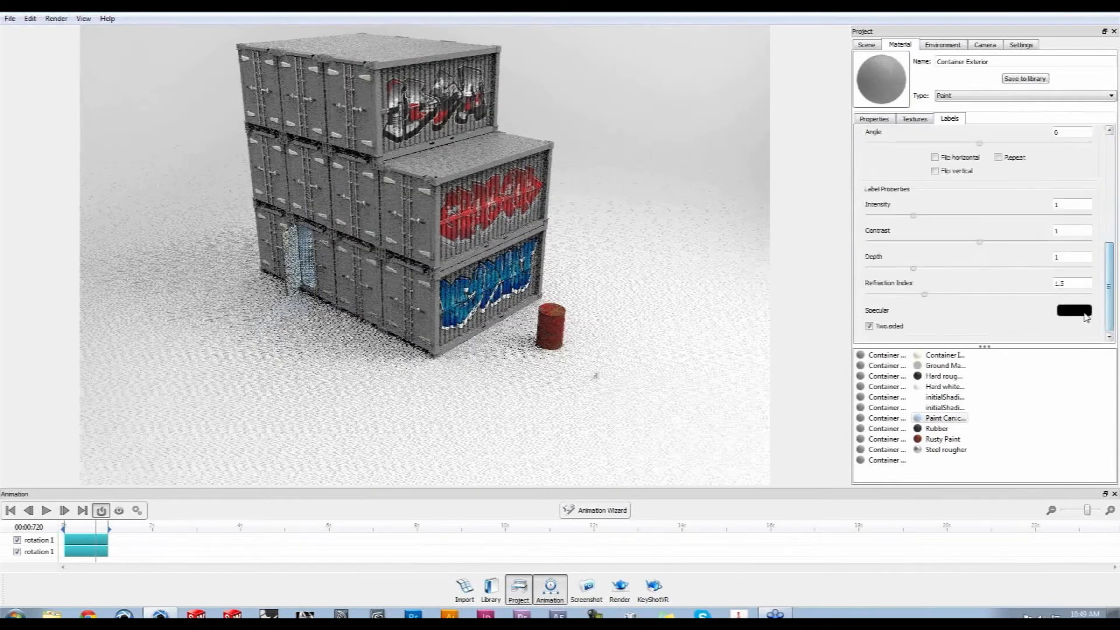
{"action": "left_click", "coordinate": [1073, 309]}
{"action": "left_click", "coordinate": [466, 139]}
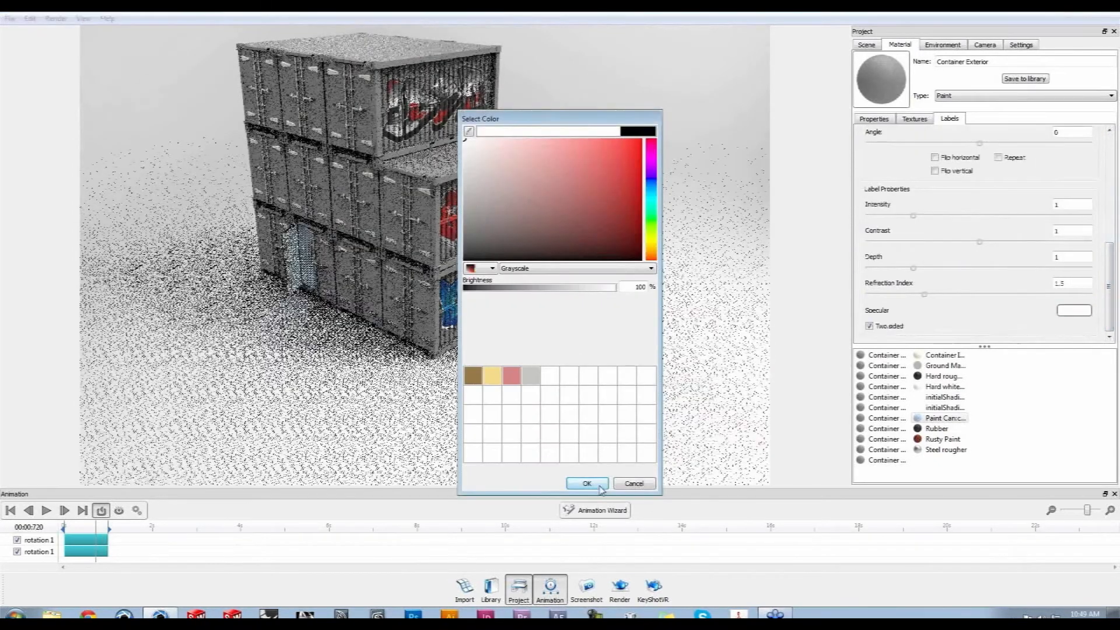
{"action": "left_click", "coordinate": [587, 483]}
{"action": "mouse_move", "coordinate": [623, 453]}
{"action": "left_mouse_down"}
{"action": "mouse_move", "coordinate": [572, 357]}
{"action": "mouse_move", "coordinate": [622, 433]}
{"action": "left_mouse_up"}
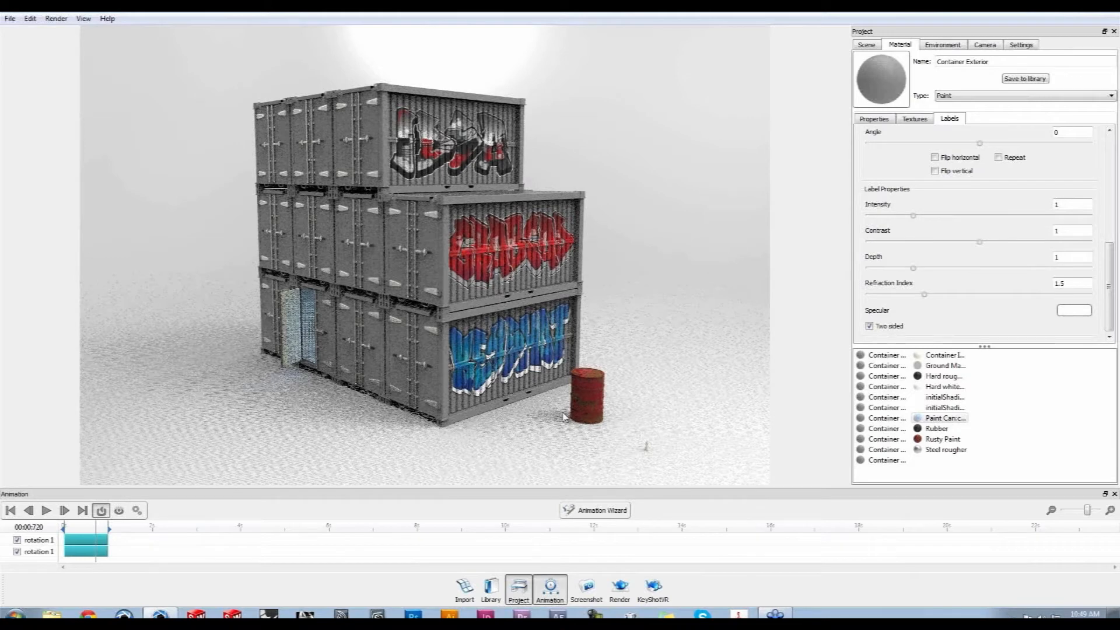
Pause the real-time rendering of the container scene and switch to Photoshop
{"action": "left_click", "coordinate": [414, 614]}
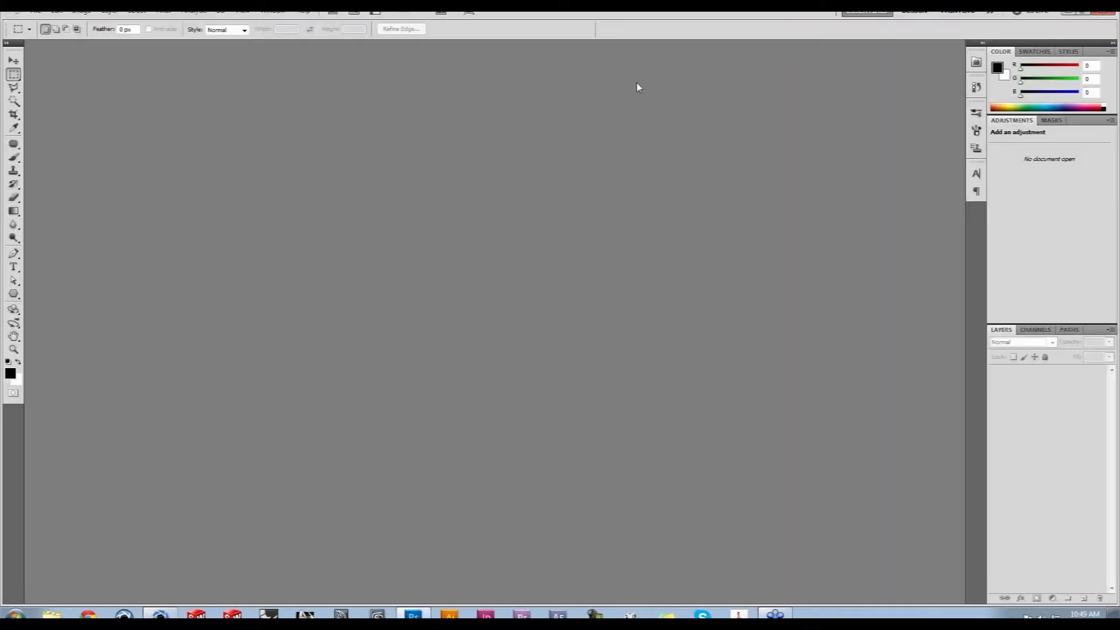
{"action": "left_click", "coordinate": [159, 614]}
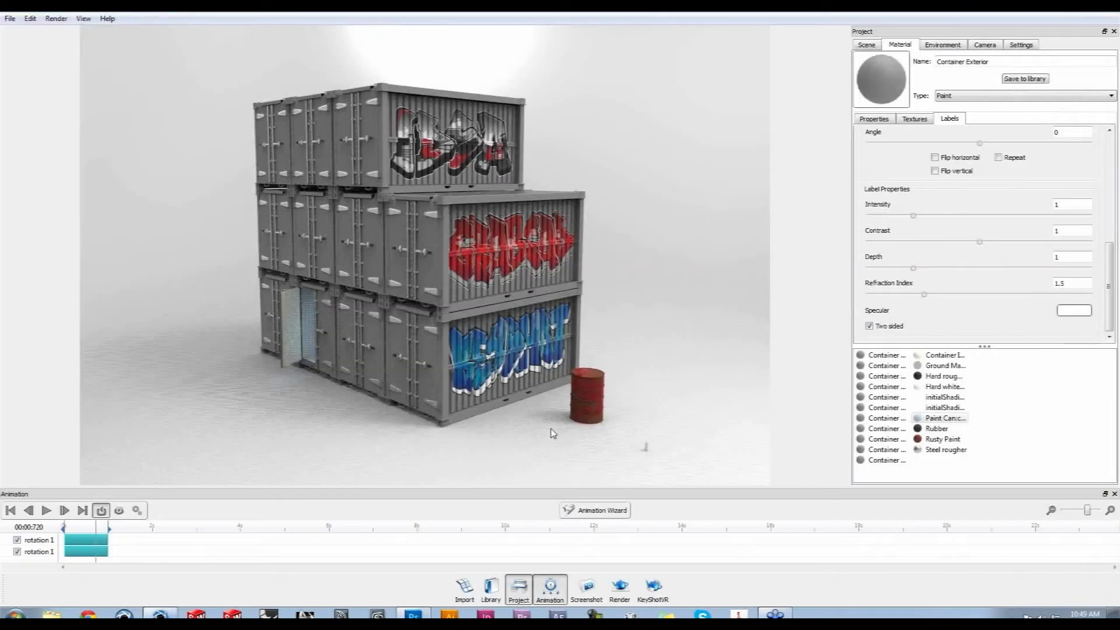
{"action": "key", "text": "shift+p"}
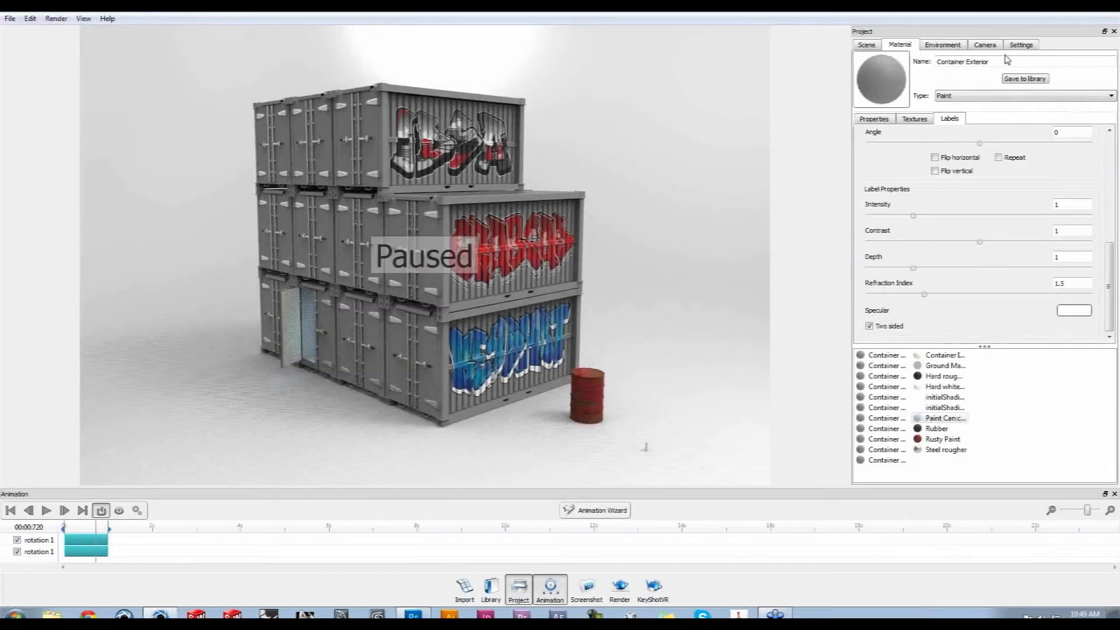
{"action": "left_click", "coordinate": [1070, 16]}
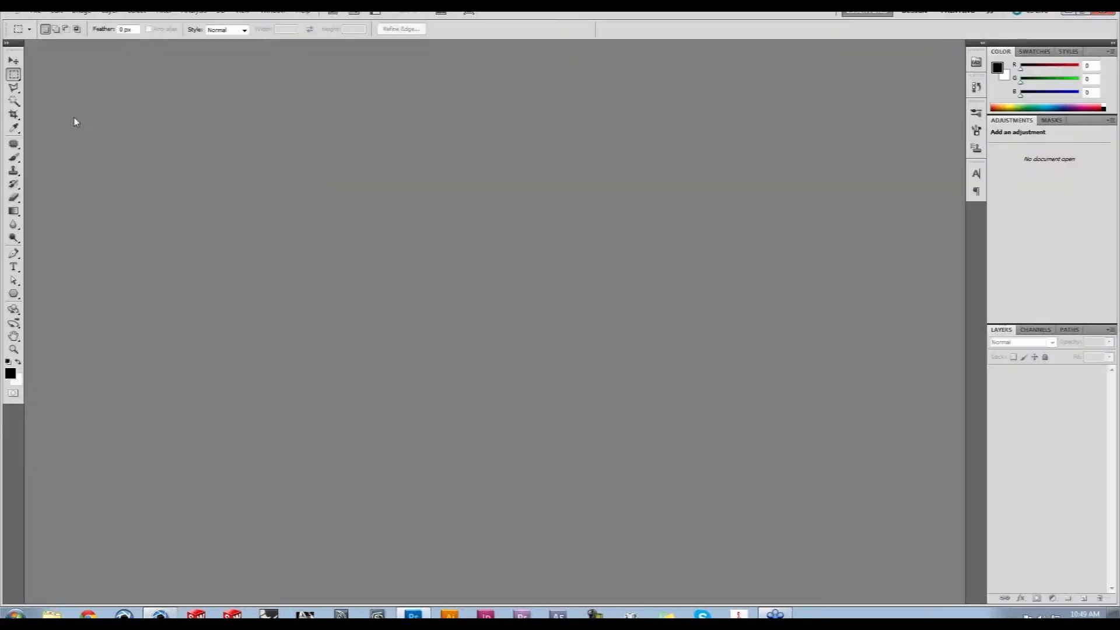
Create a new 2000 by 2000 pixel RGB document with a white background and a resolution of 300 pixels/inch
{"action": "left_click", "coordinate": [34, 10]}
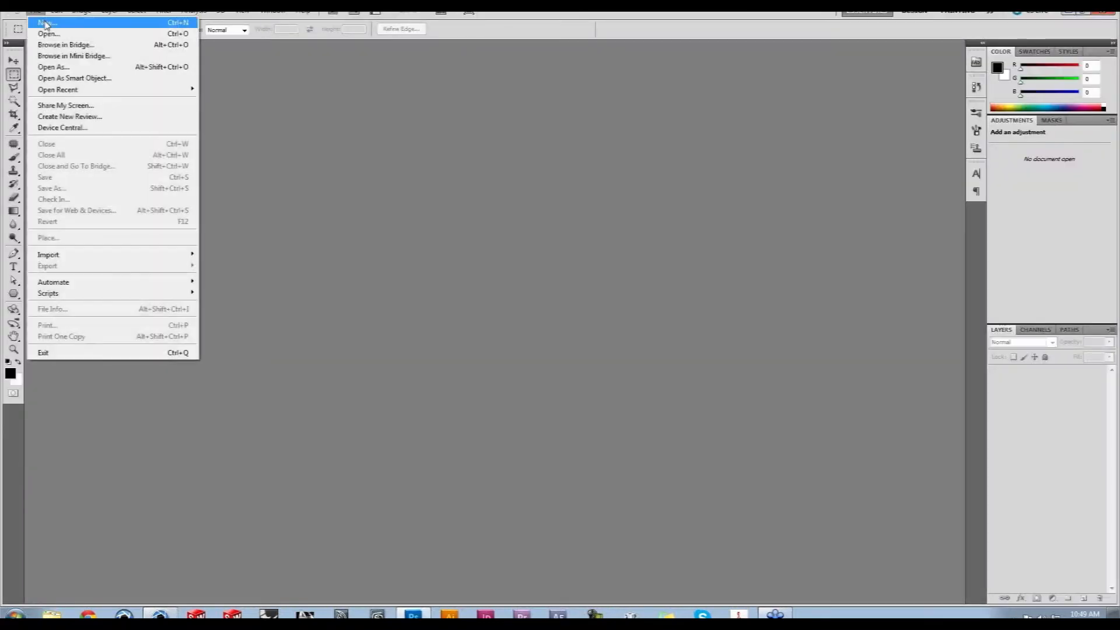
{"action": "left_click", "coordinate": [47, 21]}
{"action": "double_click", "coordinate": [519, 212]}
{"action": "type", "text": "2000"}
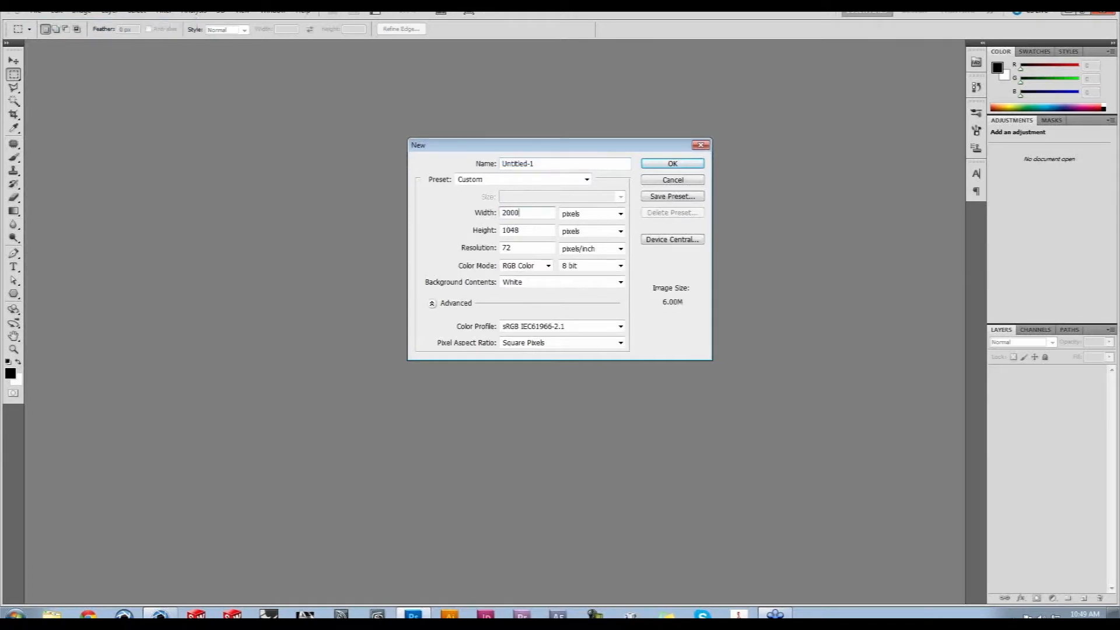
{"action": "double_click", "coordinate": [521, 229]}
{"action": "type", "text": "2000"}
{"action": "key", "text": "Tab"}
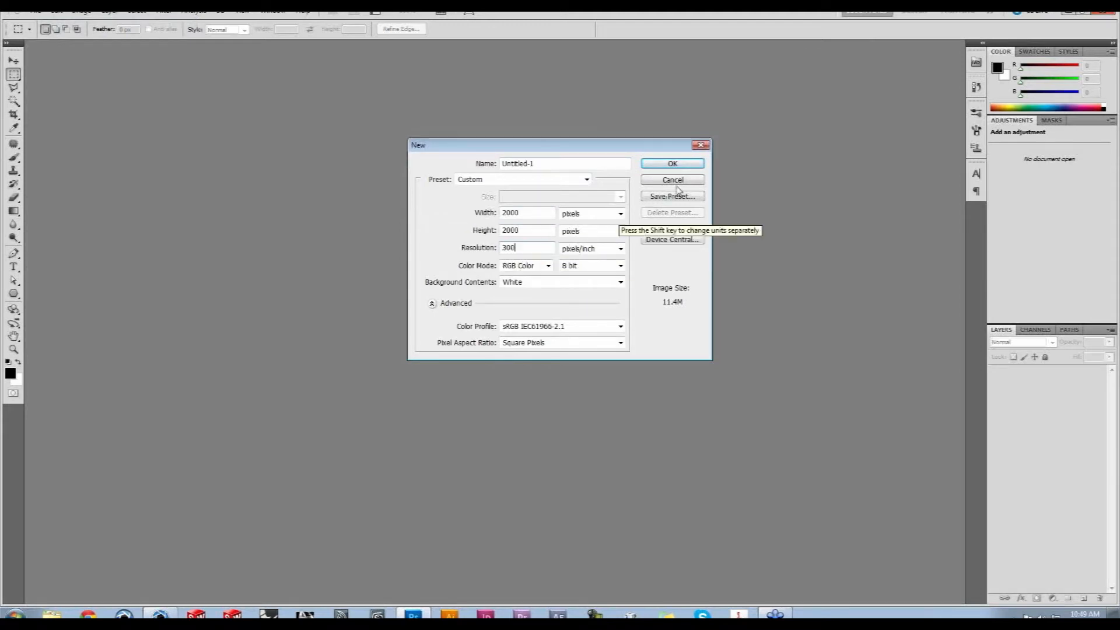
{"action": "left_click", "coordinate": [677, 164]}
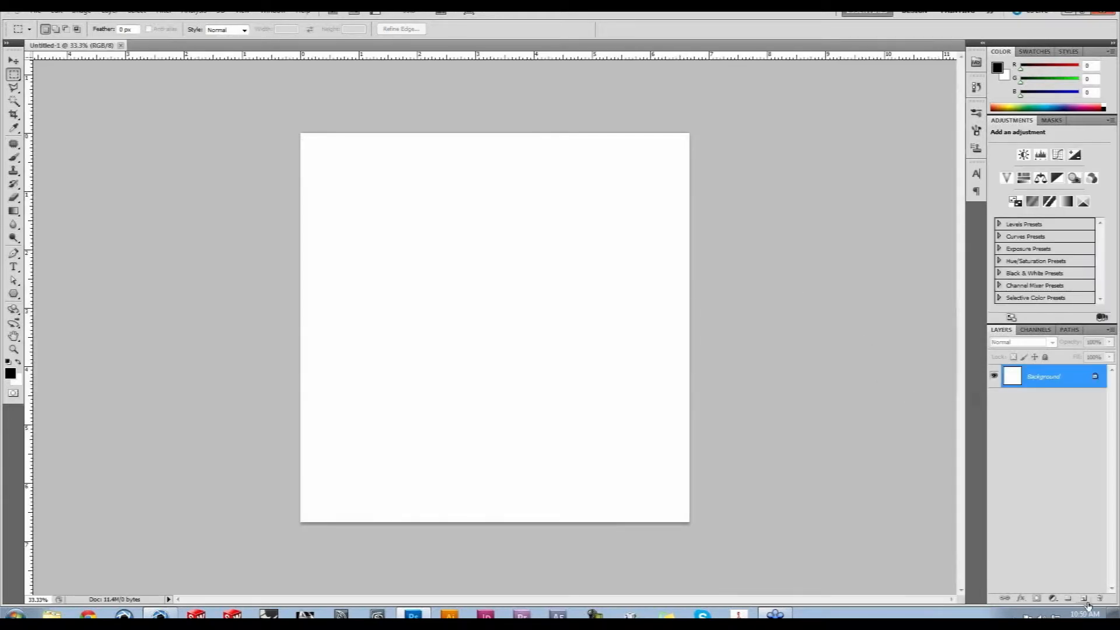
Place IDSA logo.png into the document and scale it proportionally about its center to about 35%
{"action": "left_click", "coordinate": [35, 10]}
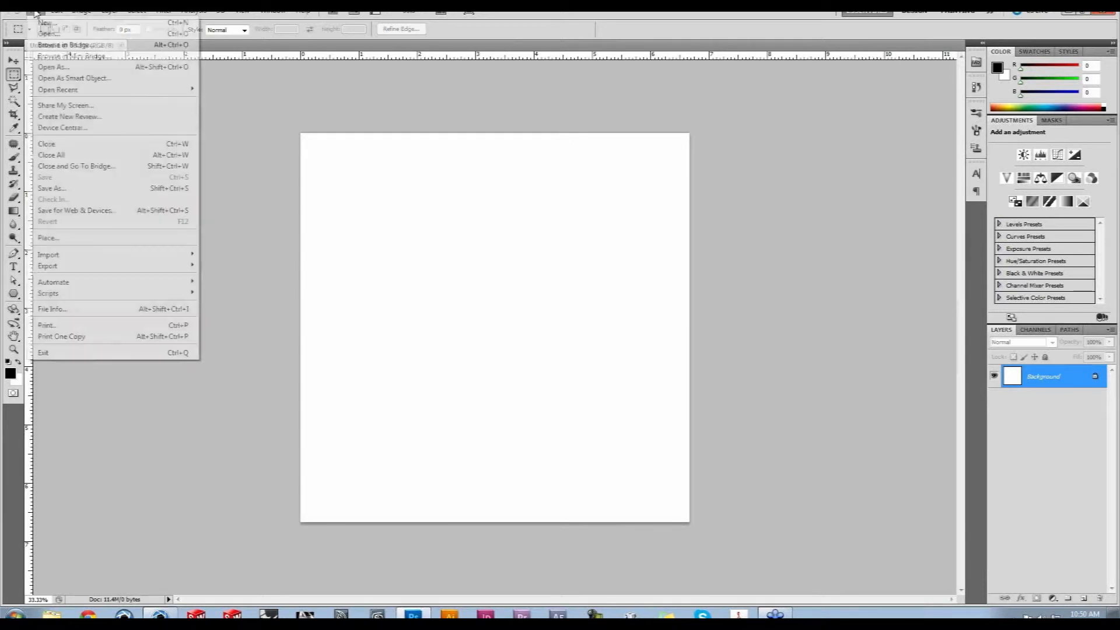
{"action": "left_click", "coordinate": [47, 238]}
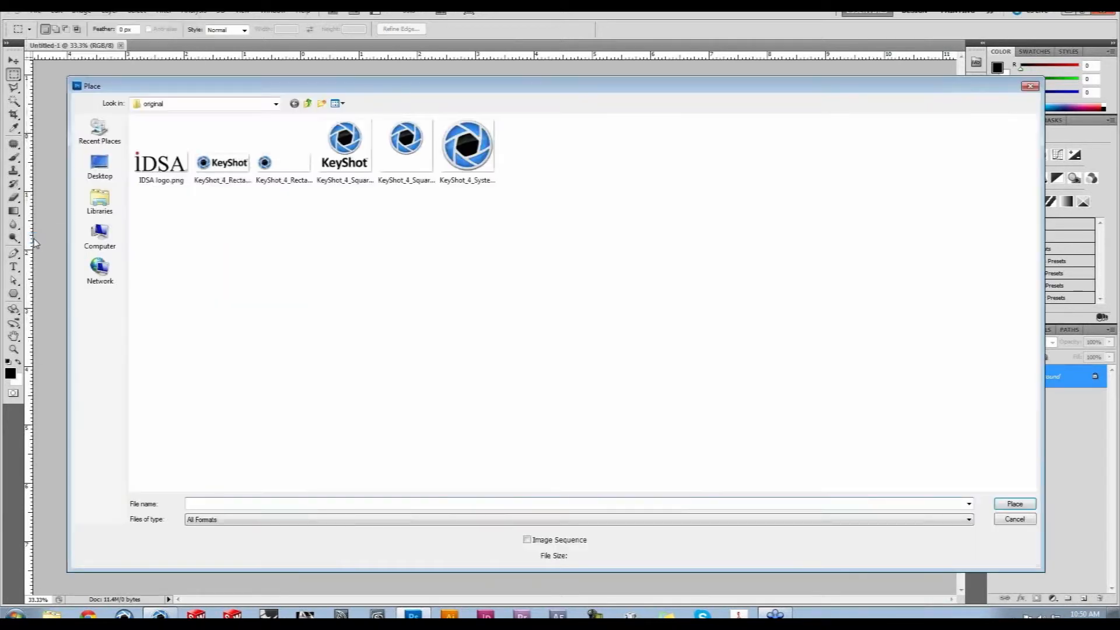
{"action": "left_click", "coordinate": [156, 167]}
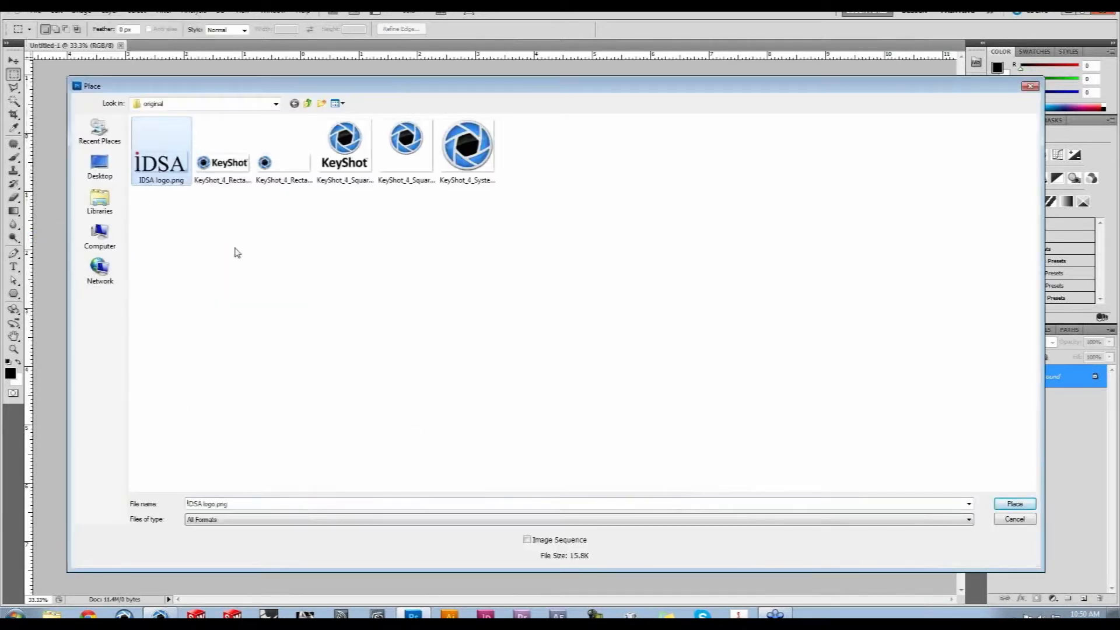
{"action": "left_click", "coordinate": [1012, 503]}
{"action": "left_click_drag", "start_coordinate": [689, 404], "coordinate": [638, 381], "text": "alt+shift"}
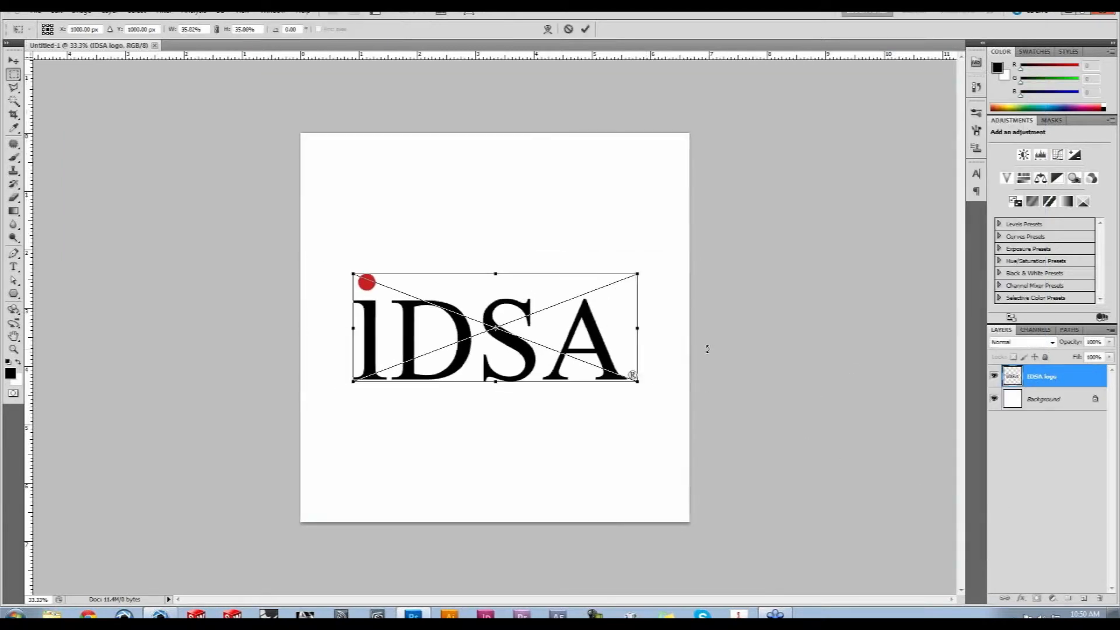
{"action": "key", "text": "Return"}
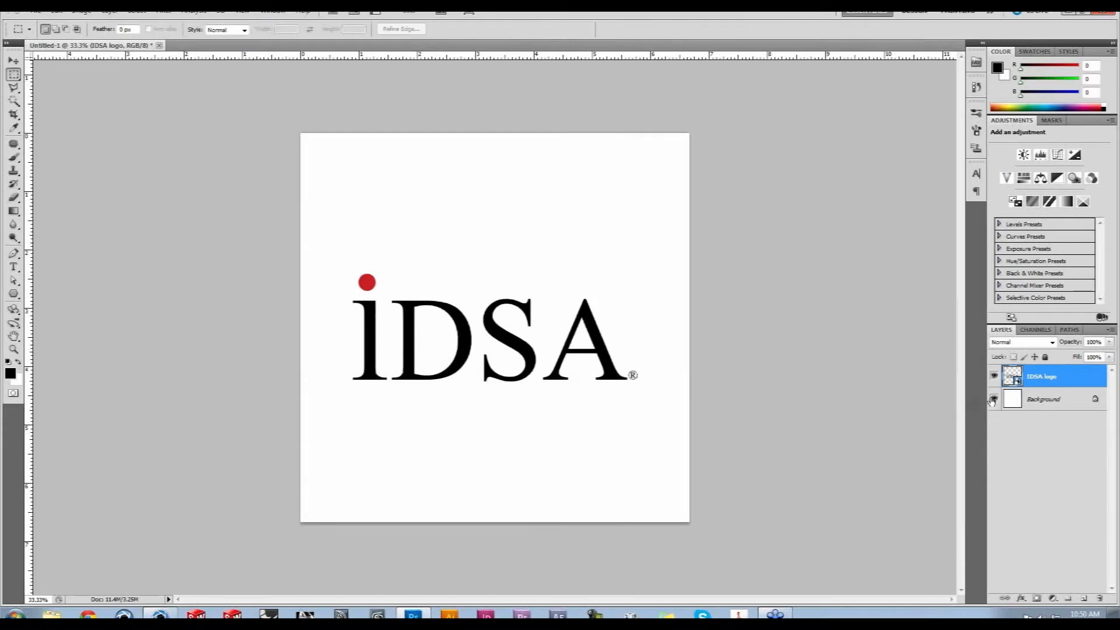
Hide the Background layer and define a brush preset from the logo named "IDSA Brush"
{"action": "left_click", "coordinate": [993, 399]}
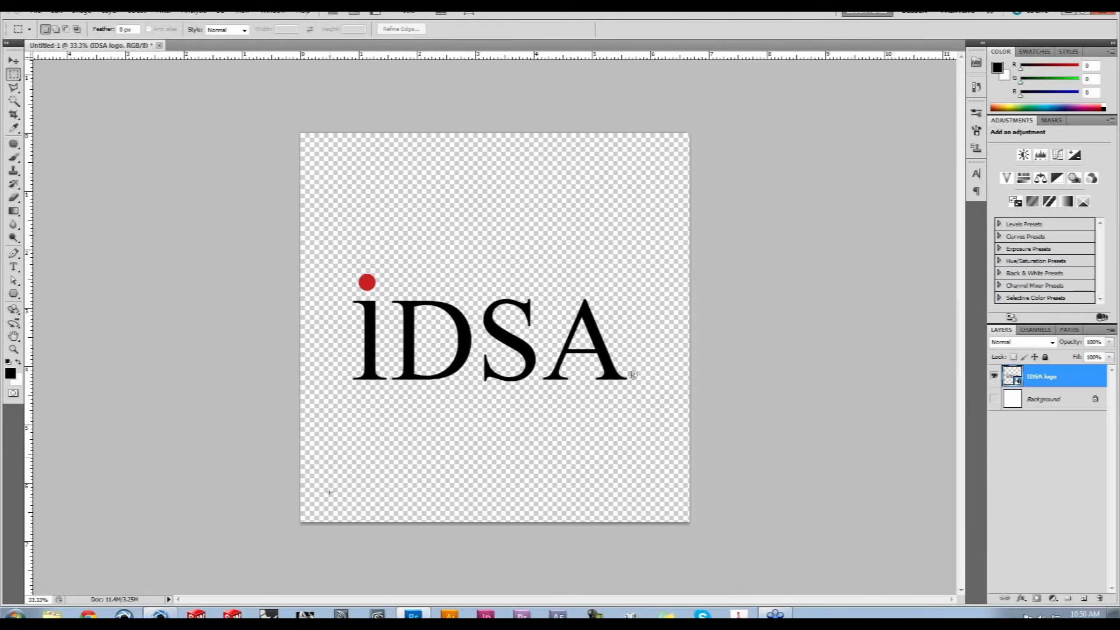
{"action": "left_click", "coordinate": [56, 12]}
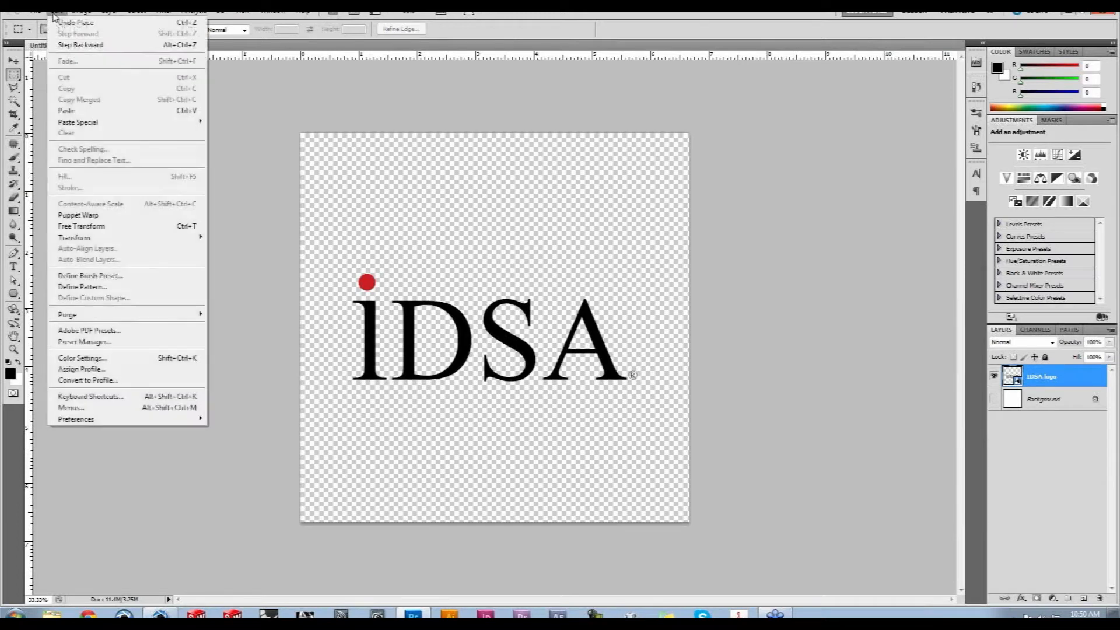
{"action": "left_click", "coordinate": [94, 276]}
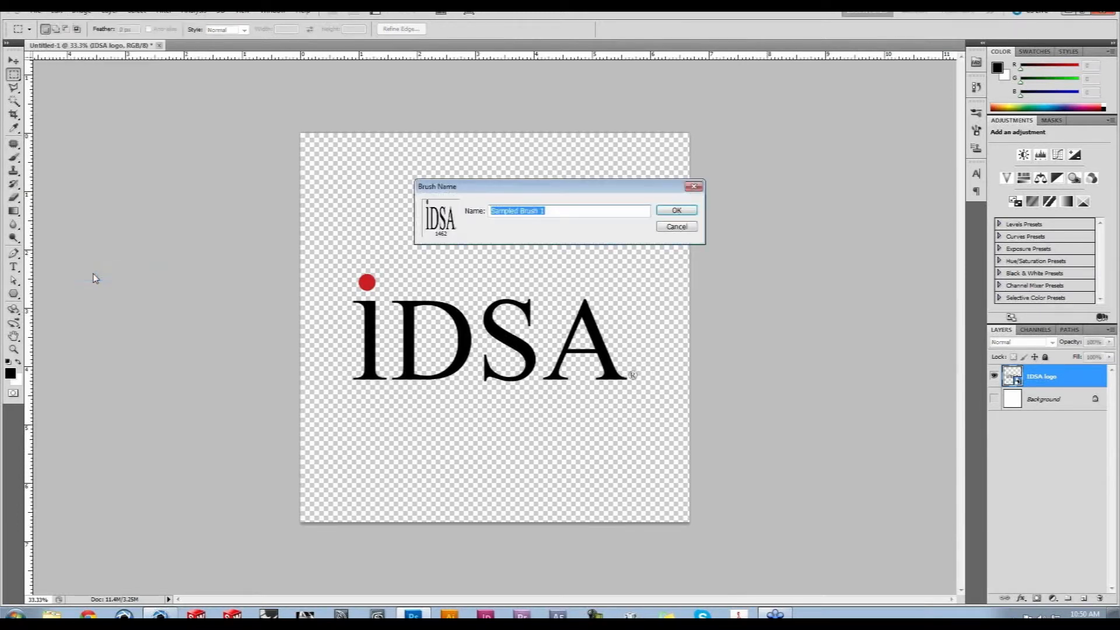
{"action": "type", "text": "IDSA Brush"}
{"action": "key", "text": "Return"}
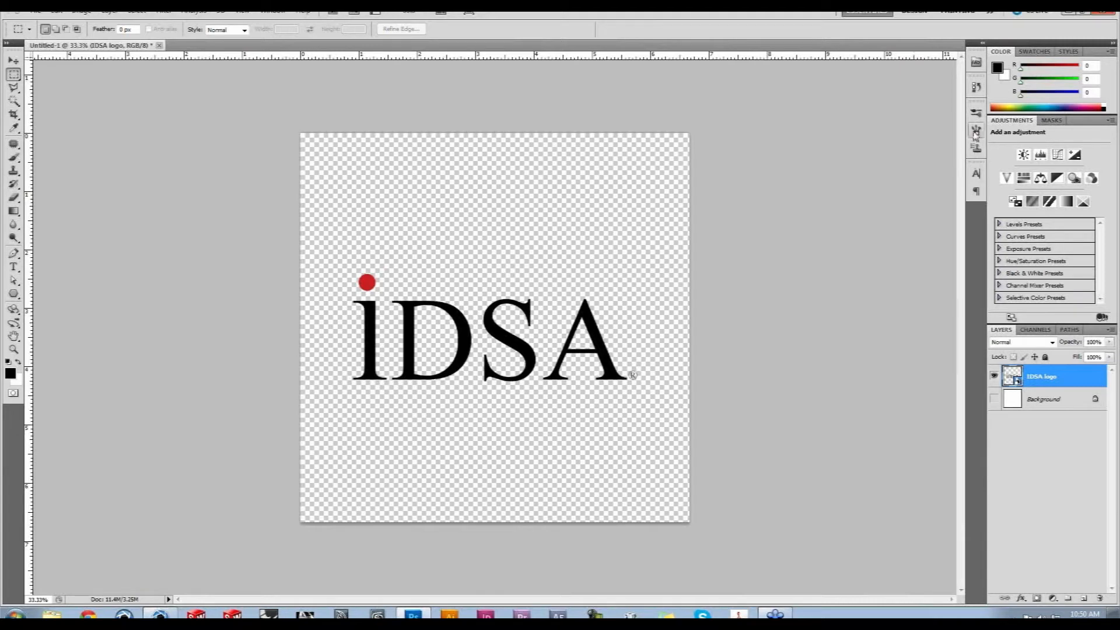
Activate the Brush tool and choose the 1462 px IDSA brush preset
{"action": "left_click", "coordinate": [976, 113]}
{"action": "left_click", "coordinate": [811, 112]}
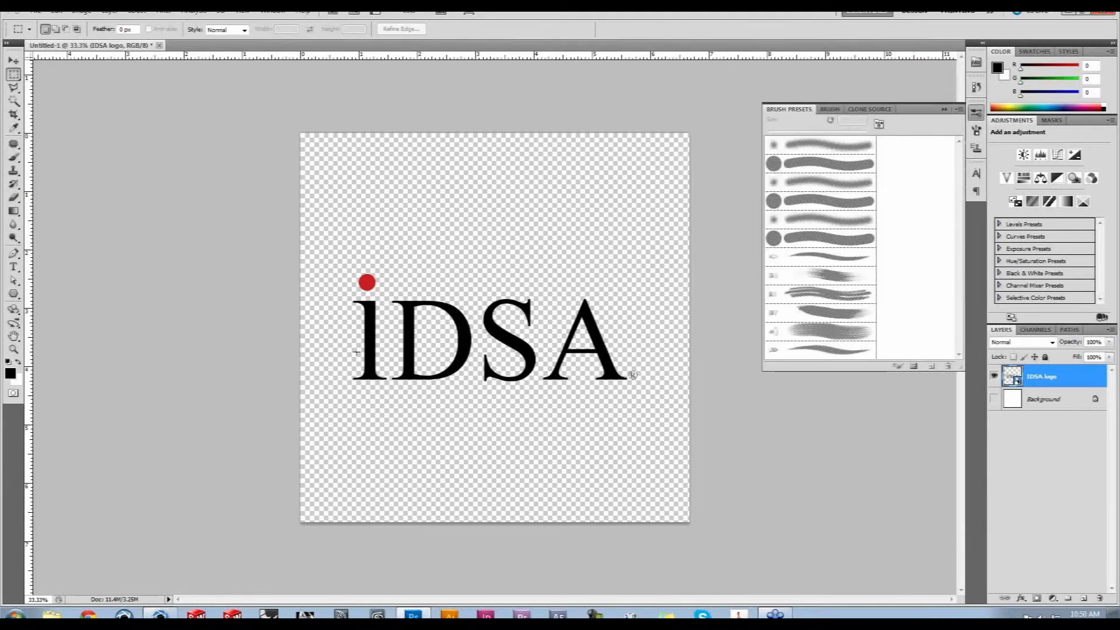
{"action": "key", "text": "b"}
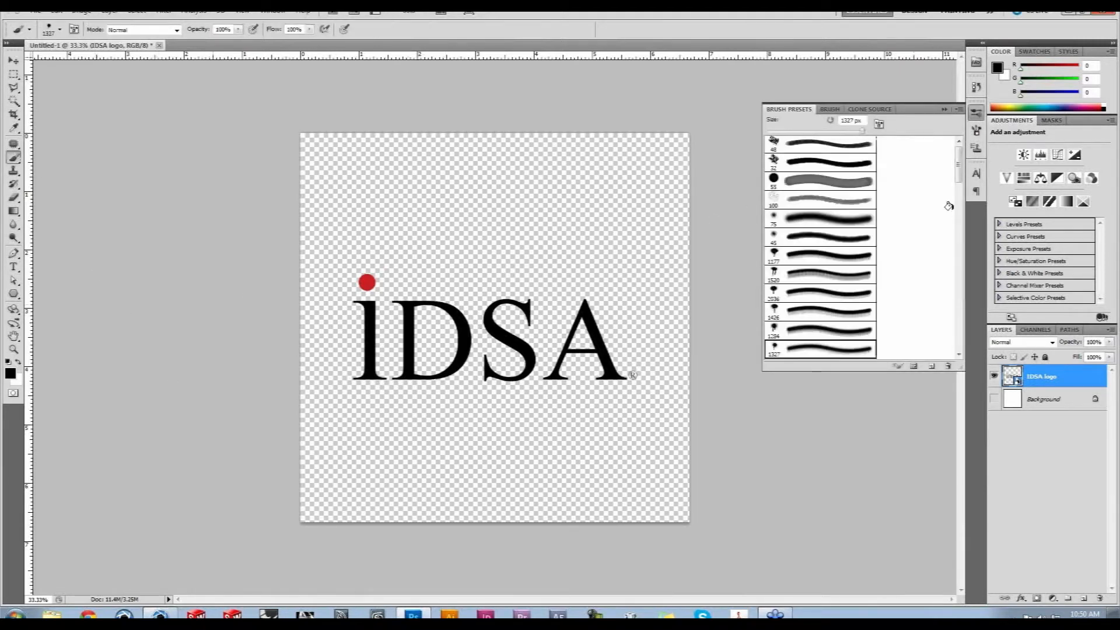
{"action": "left_click_drag", "start_coordinate": [958, 187], "coordinate": [958, 349]}
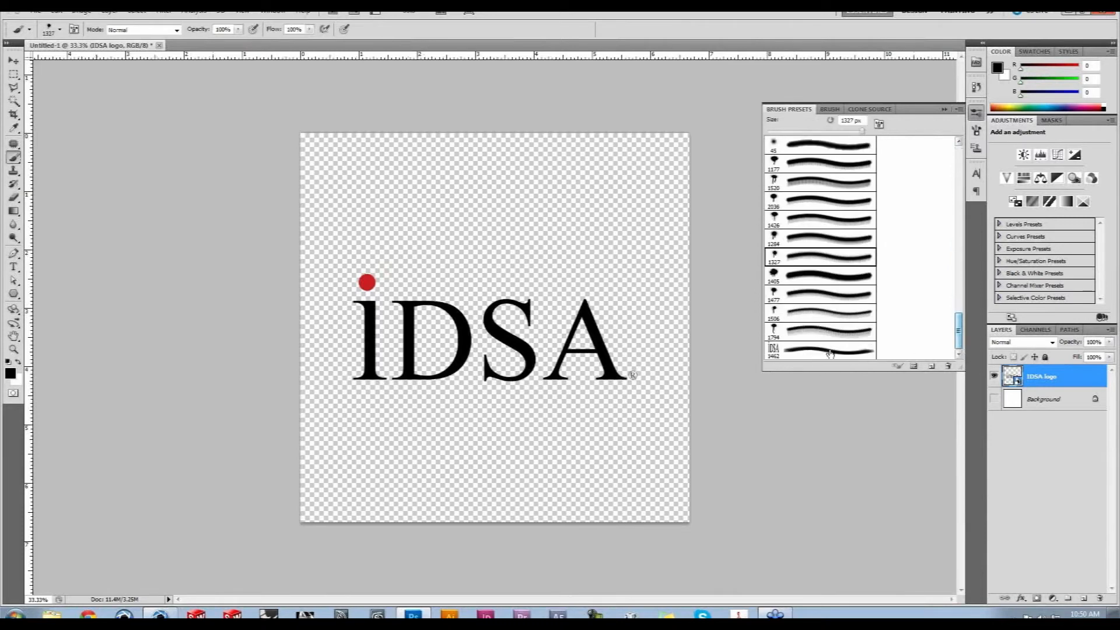
{"action": "left_click", "coordinate": [809, 353]}
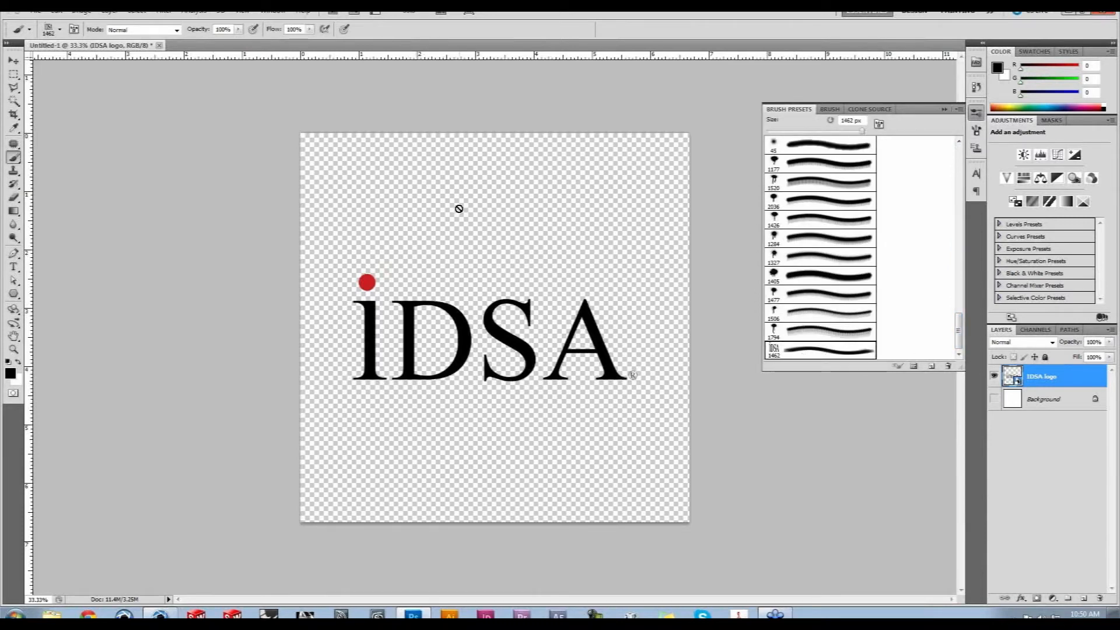
{"action": "left_click", "coordinate": [426, 212]}
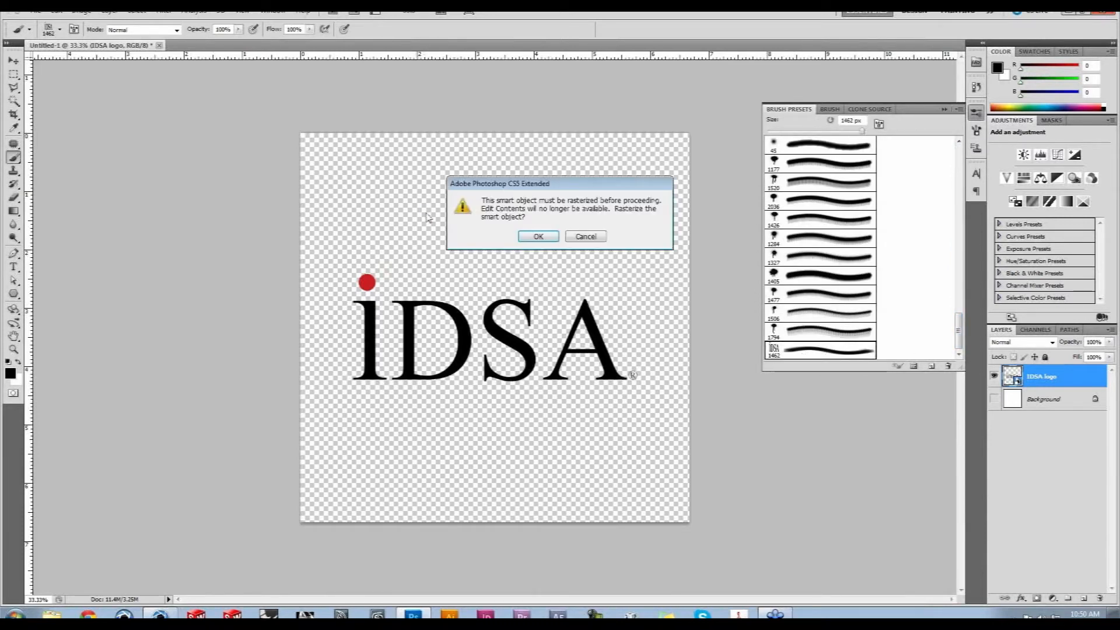
{"action": "left_click", "coordinate": [577, 235]}
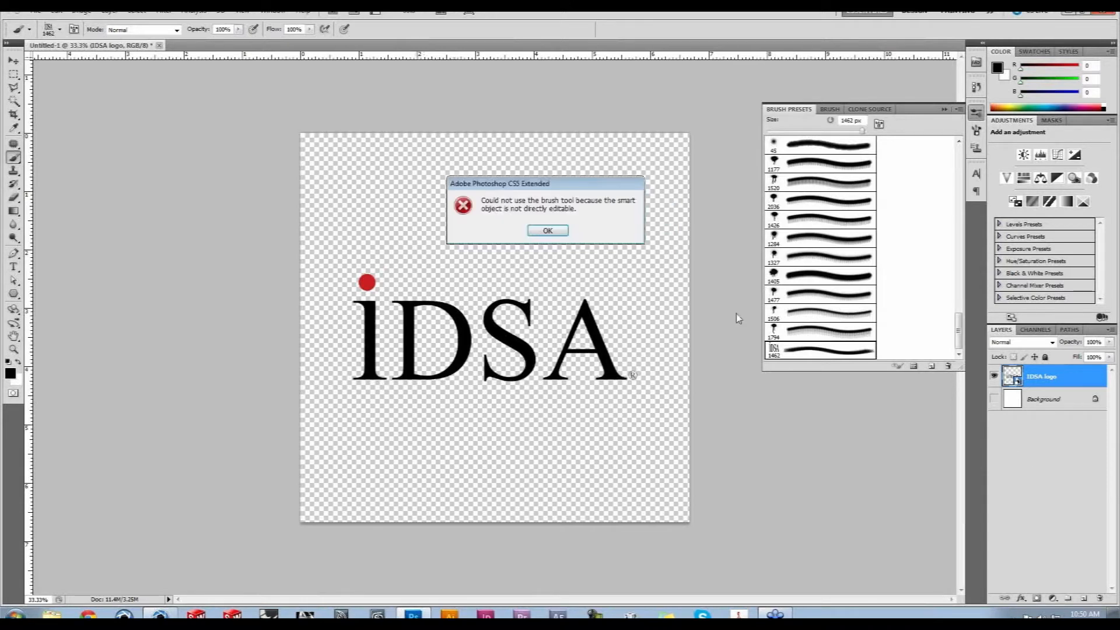
{"action": "left_click", "coordinate": [547, 231]}
Create a new layer above the IDSA logo, stamp the IDSA brush once on it and undo the stamp
{"action": "left_click", "coordinate": [1083, 599]}
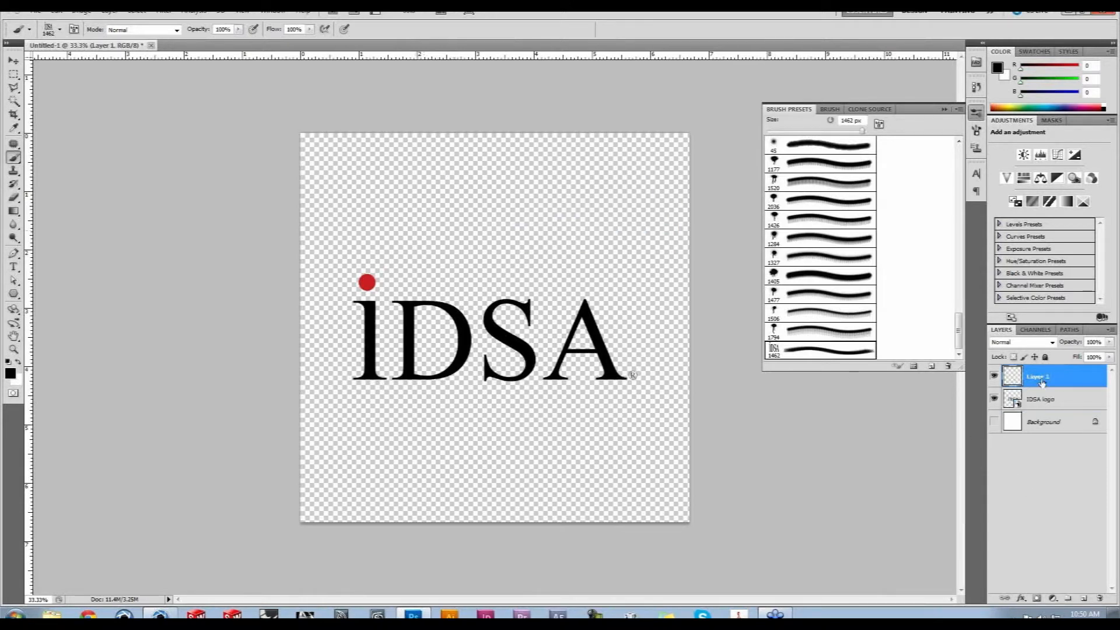
{"action": "left_click", "coordinate": [502, 201]}
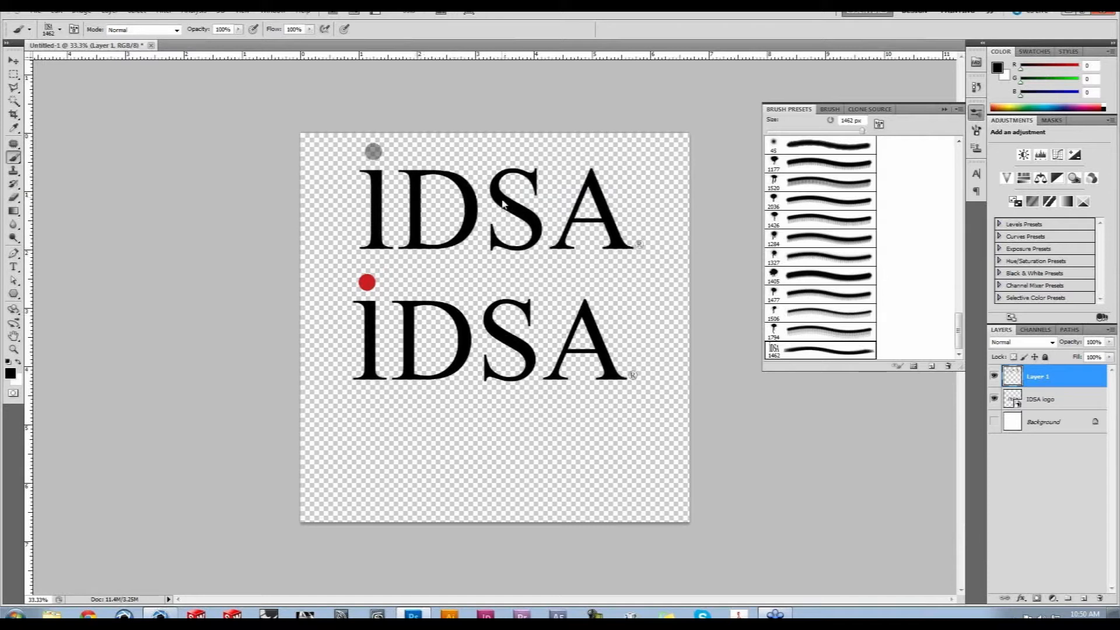
{"action": "key", "text": "ctrl+z"}
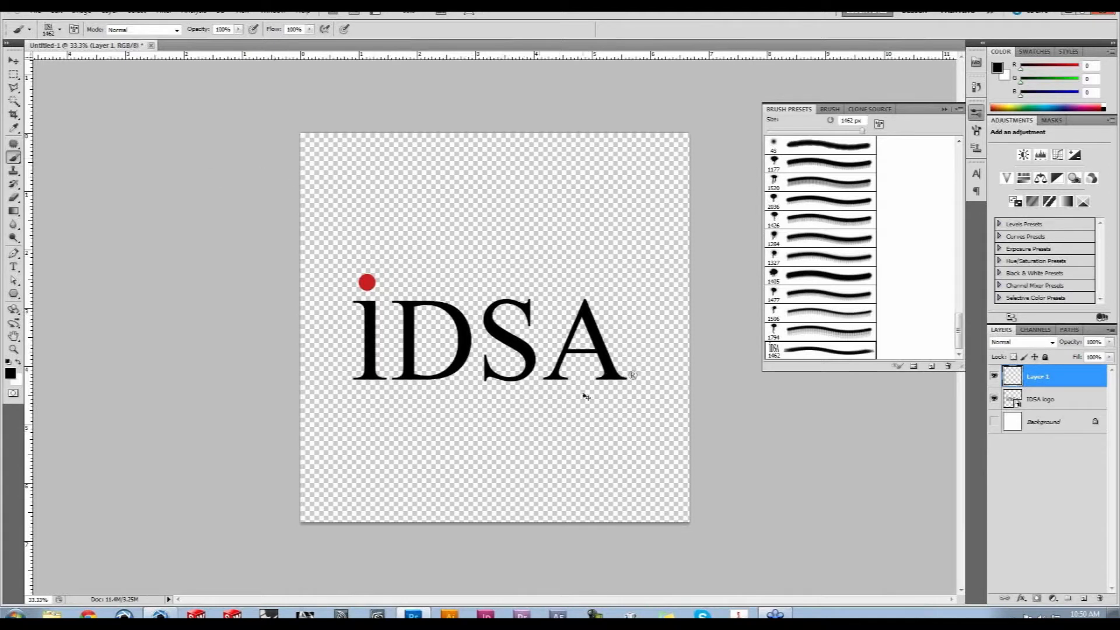
Hide the IDSA logo layer and stamp the 1405 px dripping spray-paint brush, enlarged to 2000 px, near the center of the empty layer
{"action": "left_click", "coordinate": [994, 398]}
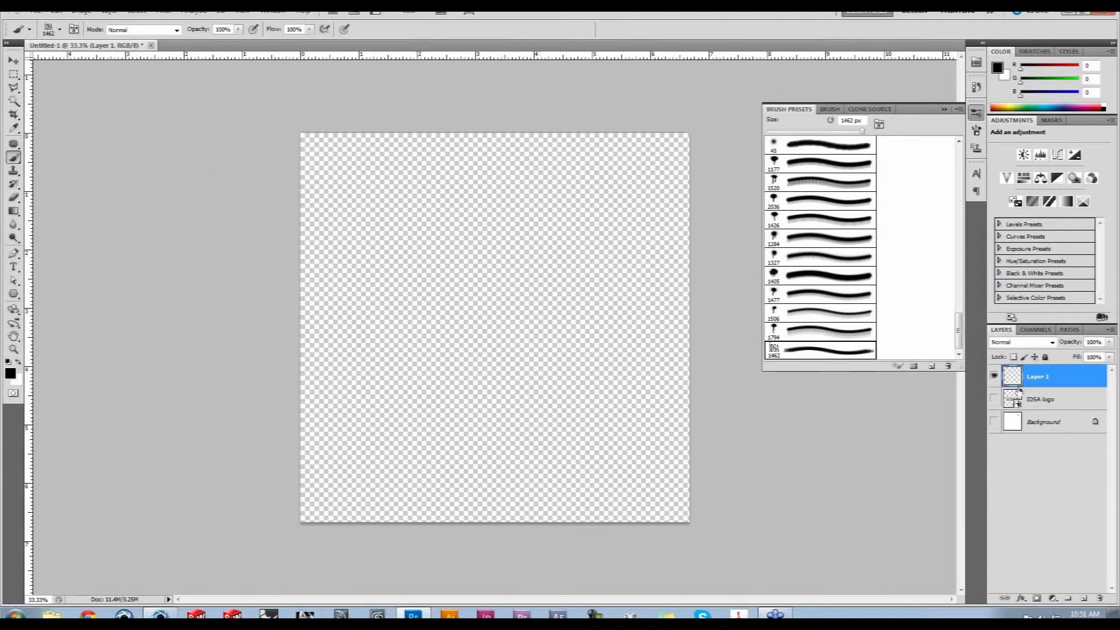
{"action": "left_click", "coordinate": [825, 277]}
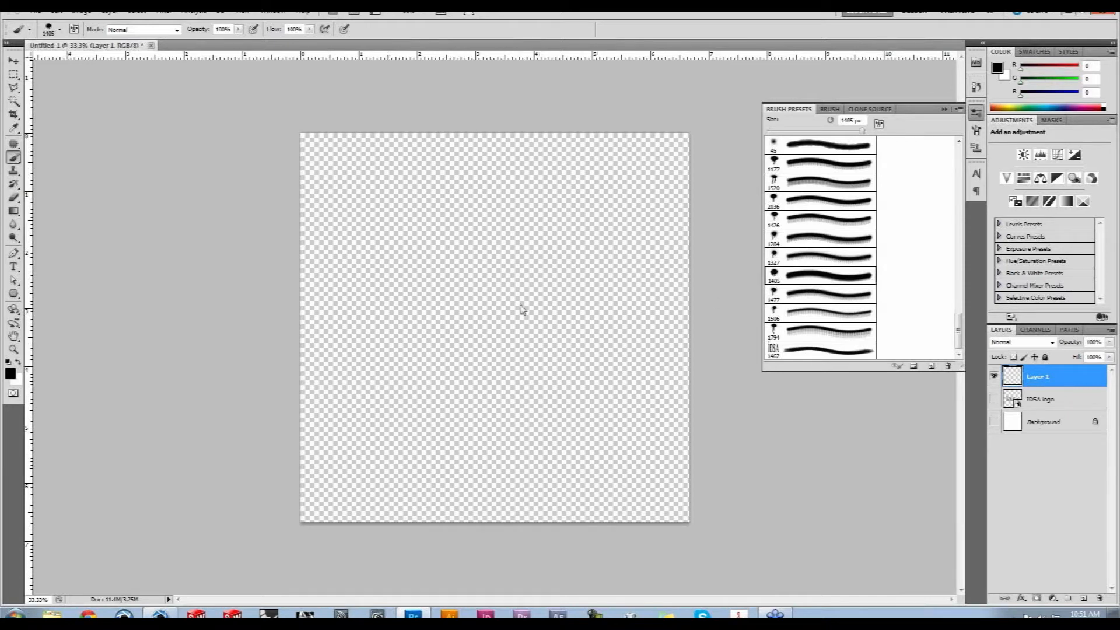
{"action": "key", "text": "bracketright"}
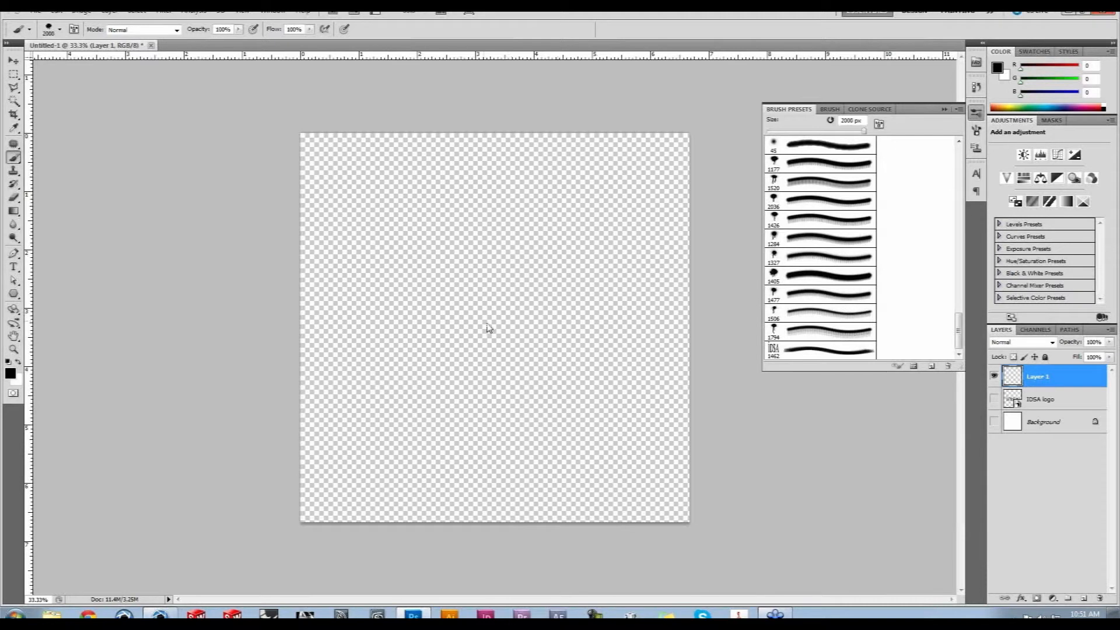
{"action": "left_click", "coordinate": [488, 328]}
{"action": "left_click", "coordinate": [488, 328]}
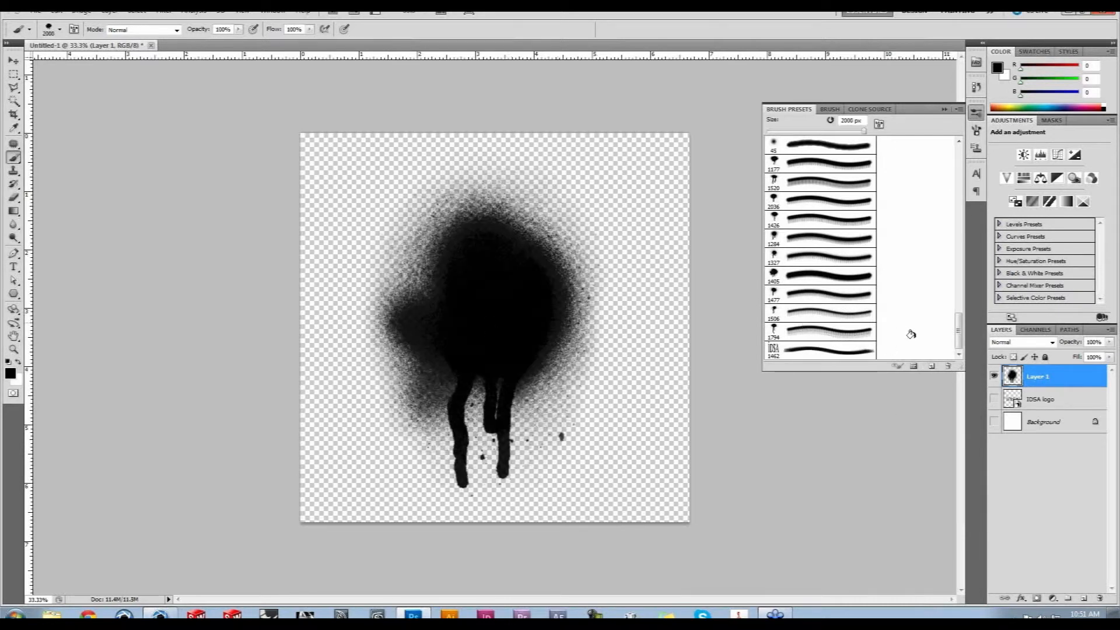
Try stamping the IDSA brush at a 16° angle and 800 px size over the paint splatter, and undo the stamp
{"action": "left_click", "coordinate": [831, 352]}
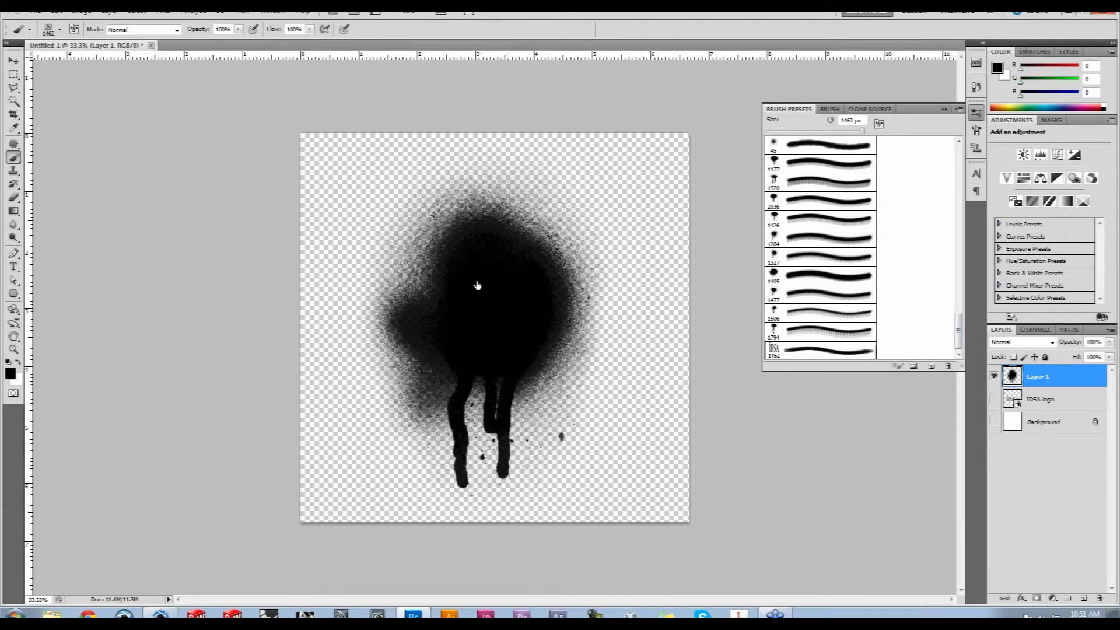
{"action": "left_click", "coordinate": [976, 130]}
{"action": "left_click_drag", "start_coordinate": [954, 224], "coordinate": [954, 222]}
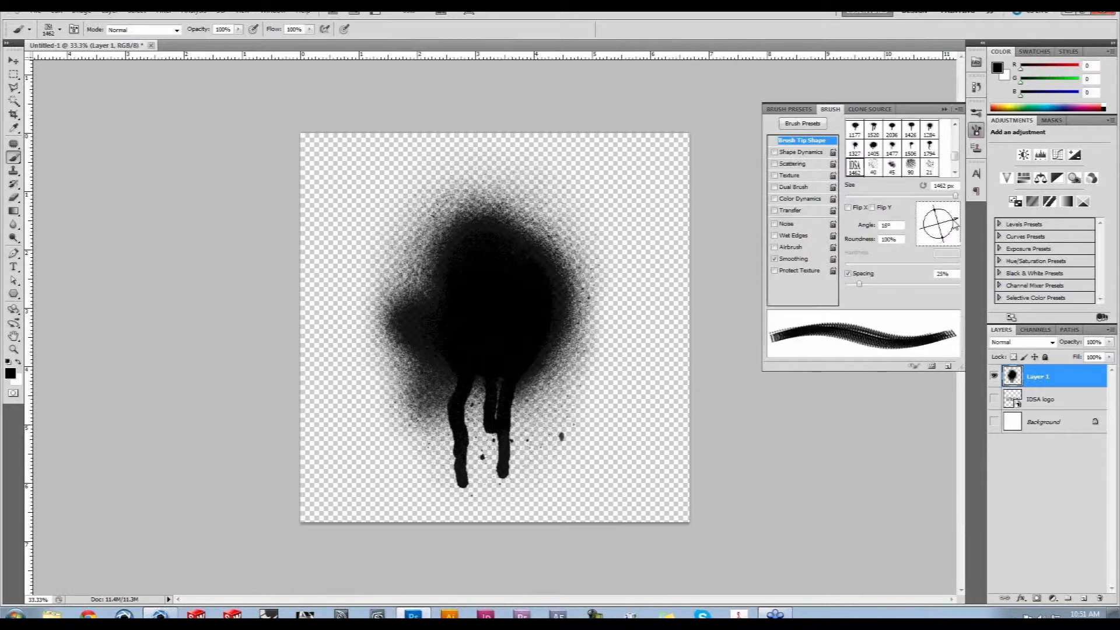
{"action": "left_click", "coordinate": [490, 339]}
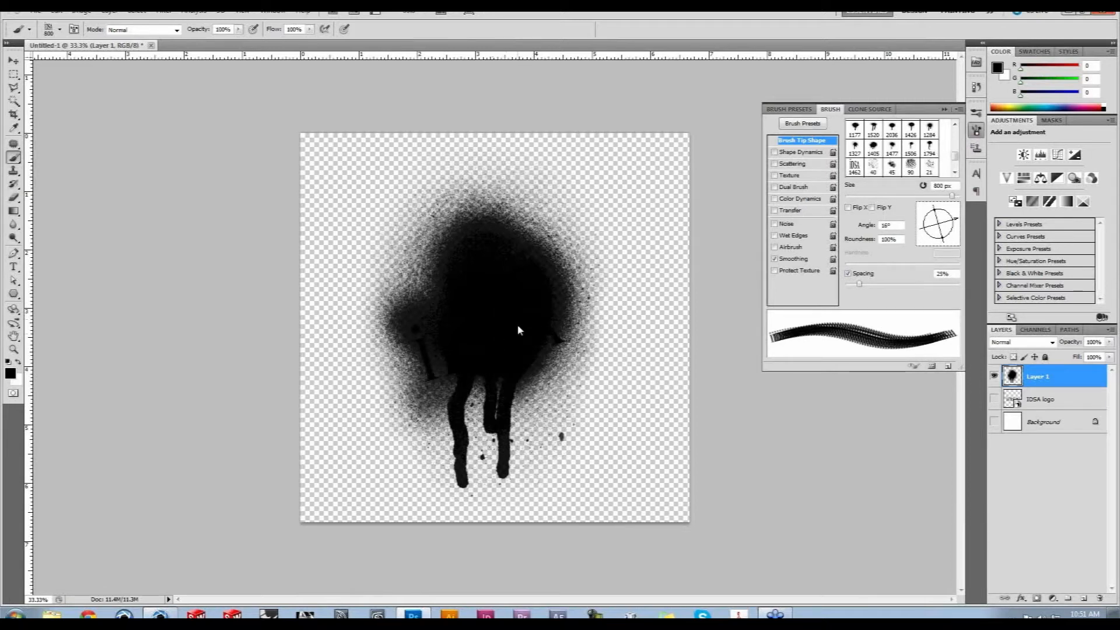
{"action": "key", "text": "ctrl+z"}
Erase the logo shape out of the lower paint splatter using the Eraser with the IDSA brush at an 18° angle and 800 px
{"action": "key", "text": "e"}
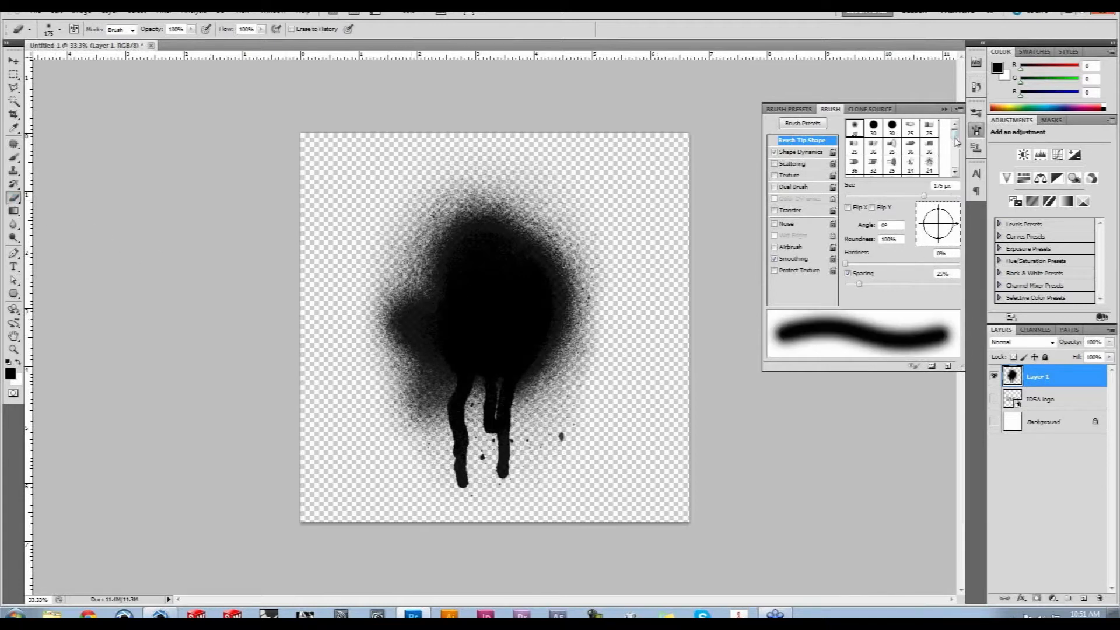
{"action": "left_click_drag", "start_coordinate": [954, 140], "coordinate": [955, 170]}
{"action": "left_click", "coordinate": [833, 124]}
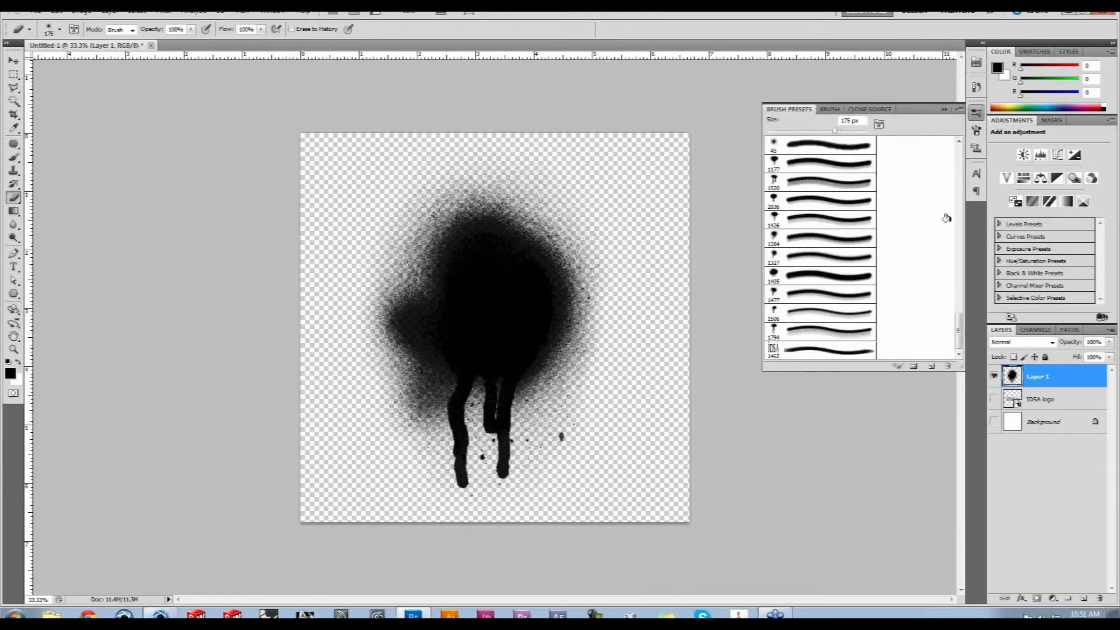
{"action": "left_click", "coordinate": [818, 350]}
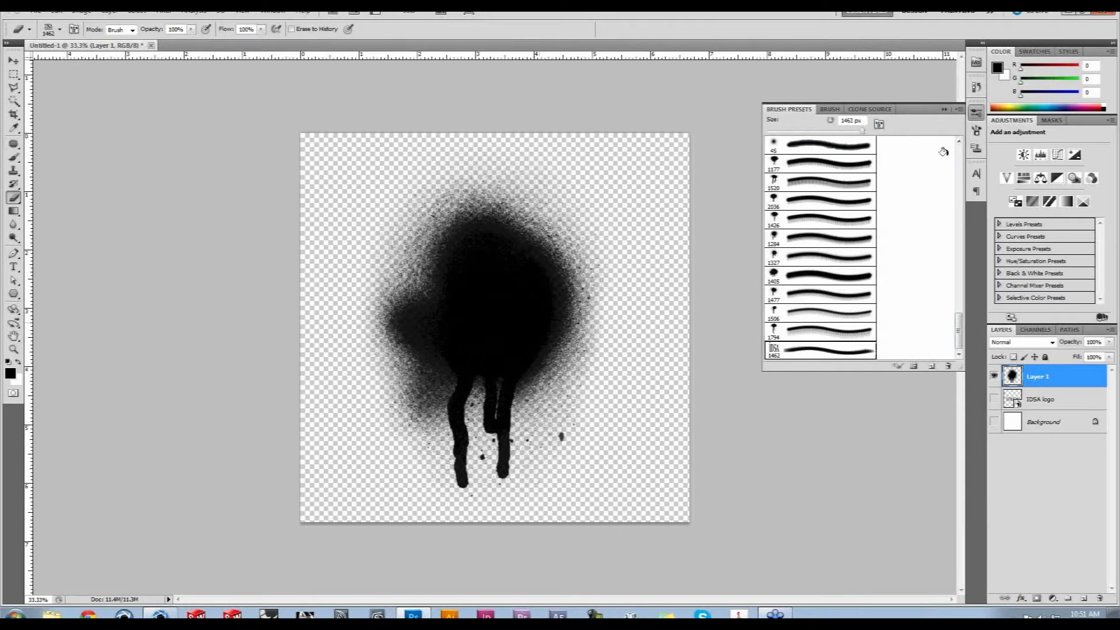
{"action": "left_click", "coordinate": [975, 130]}
{"action": "left_click_drag", "start_coordinate": [948, 231], "coordinate": [953, 220]}
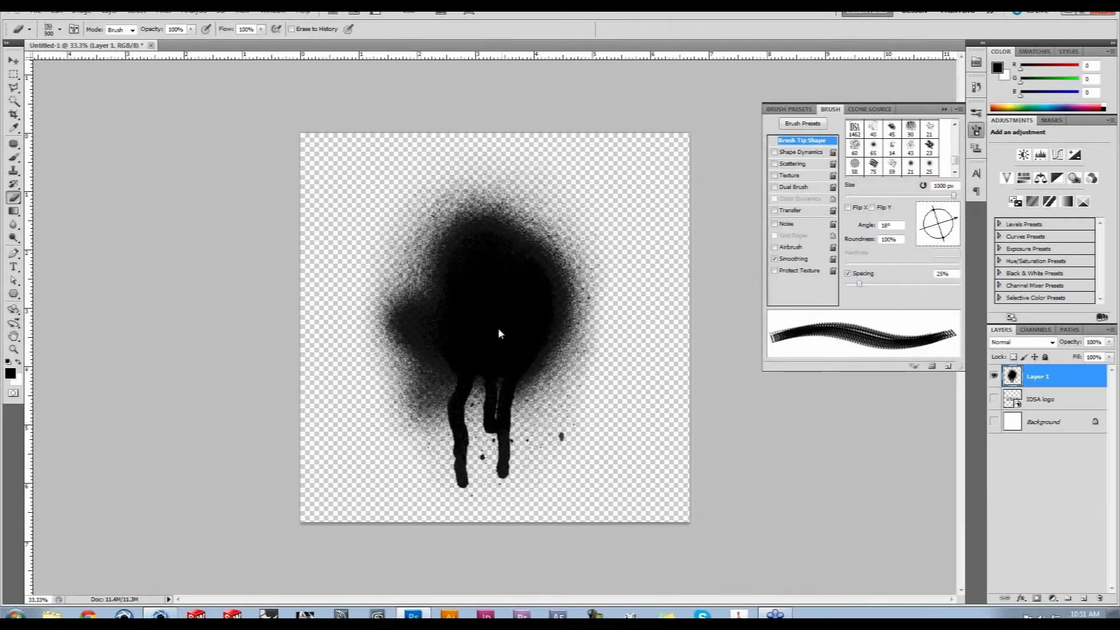
{"action": "left_click", "coordinate": [487, 346]}
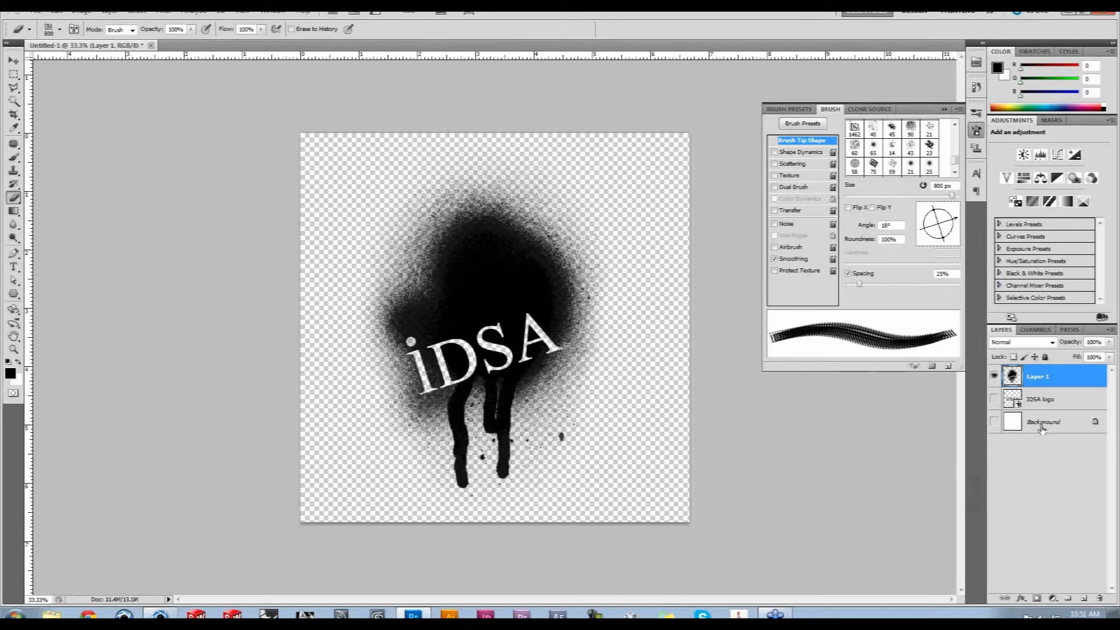
Add a new layer directly above the IDSA logo layer and hide the paint splatter layer
{"action": "left_click", "coordinate": [1055, 398]}
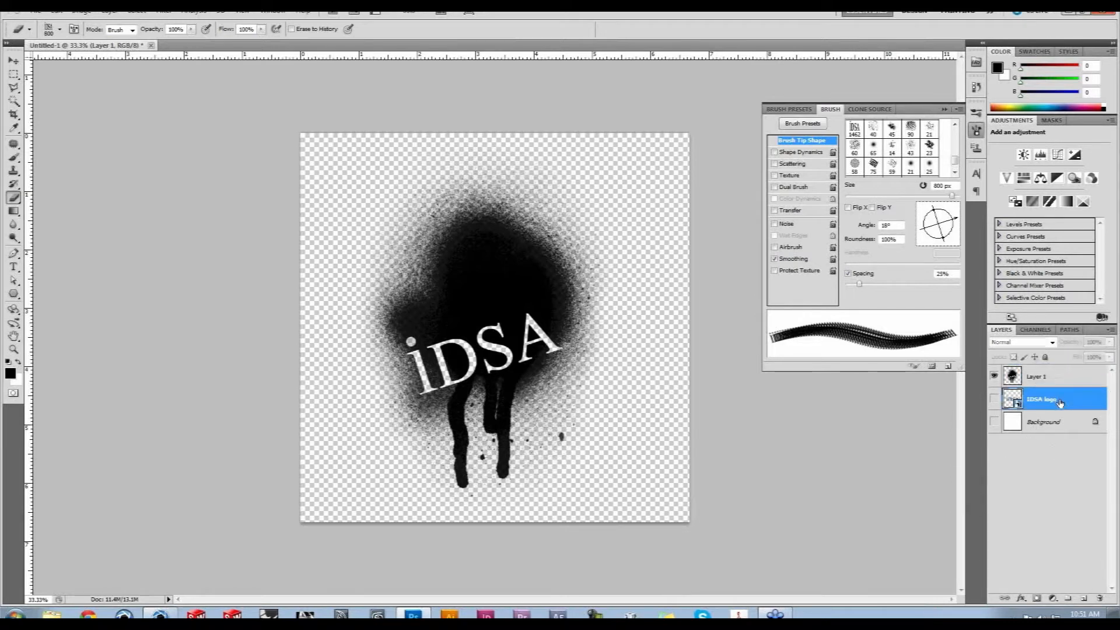
{"action": "left_click", "coordinate": [1082, 598]}
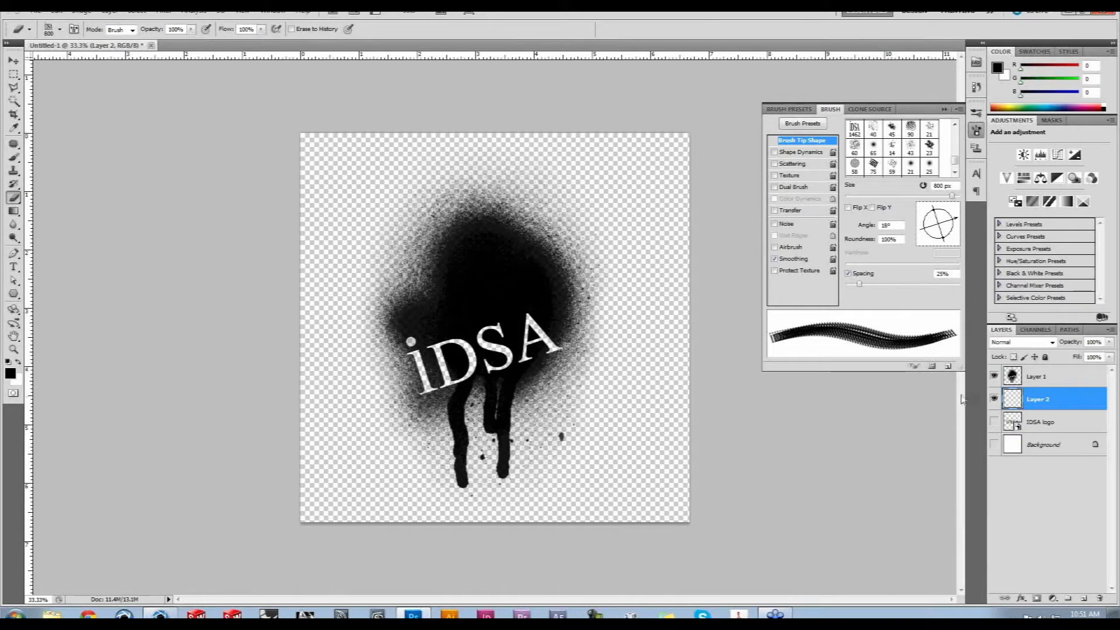
{"action": "left_click", "coordinate": [994, 376]}
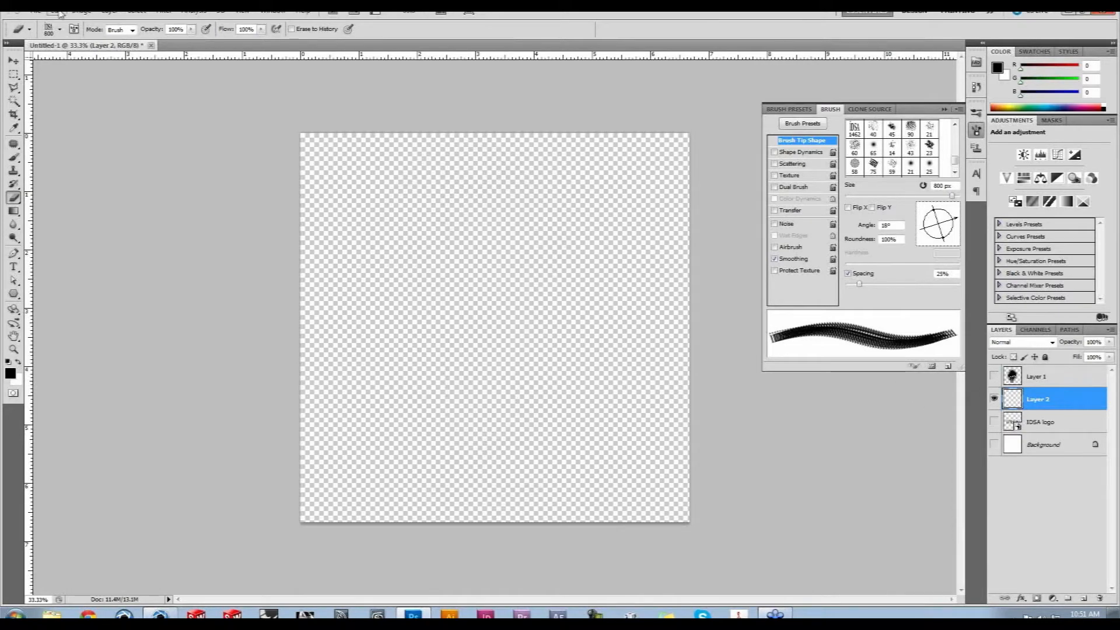
Place the black KeyShot_4_Icon_Silhouette graphic from the Work folder's KeyShot_4_UI files and scale it proportionally about its center to about 69%
{"action": "left_click", "coordinate": [32, 11]}
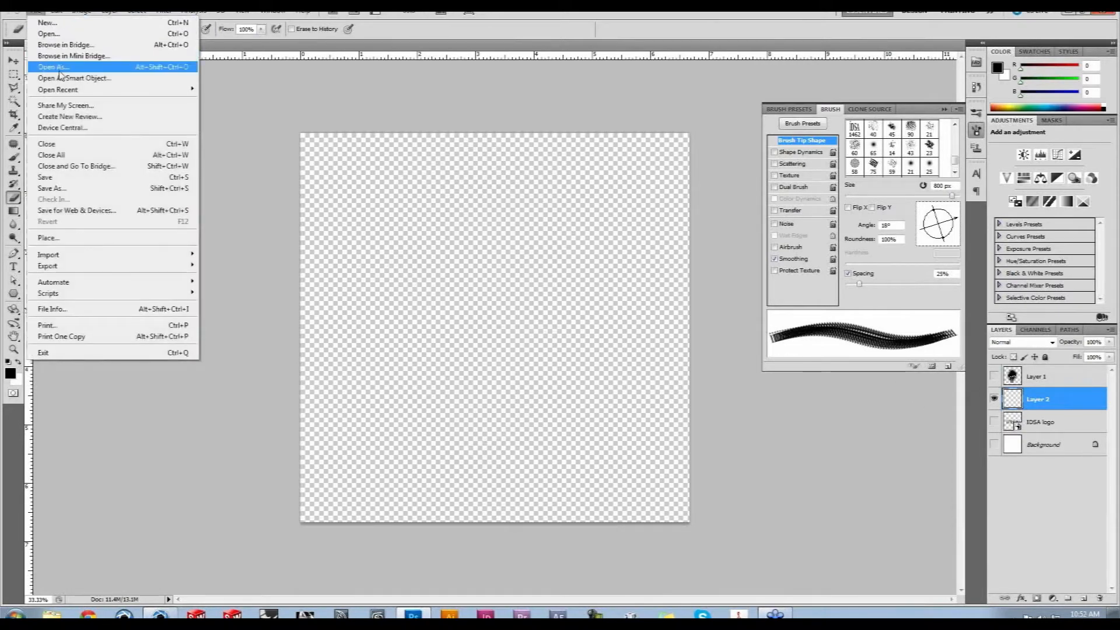
{"action": "left_click", "coordinate": [48, 237]}
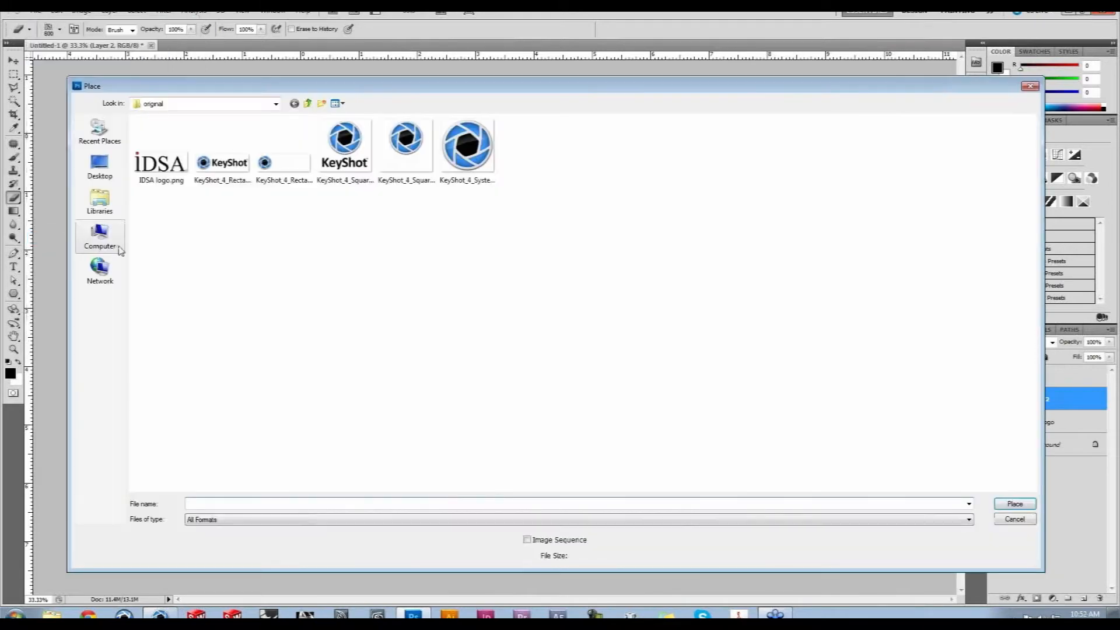
{"action": "left_click", "coordinate": [104, 166]}
{"action": "double_click", "coordinate": [320, 215]}
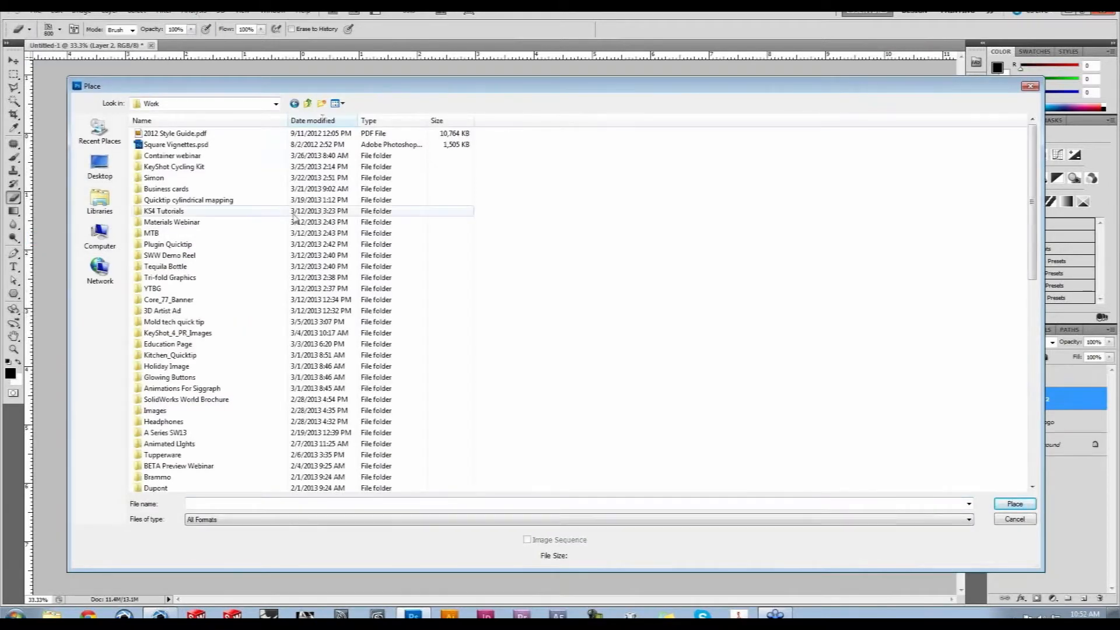
{"action": "scroll", "coordinate": [239, 403], "scroll_direction": "down", "scroll_amount": 3}
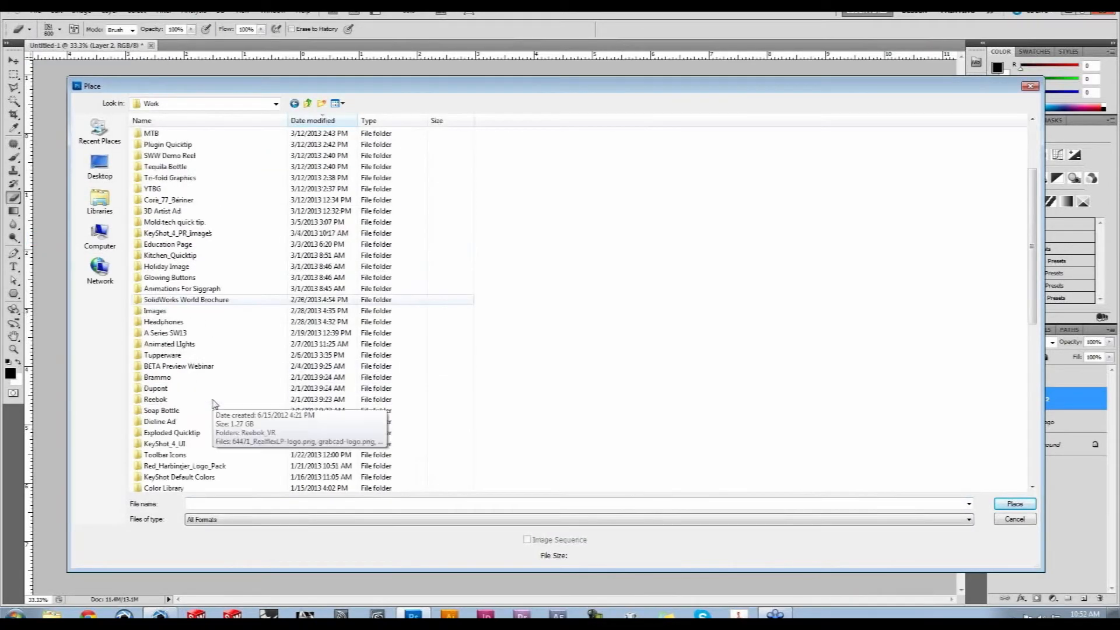
{"action": "double_click", "coordinate": [185, 443]}
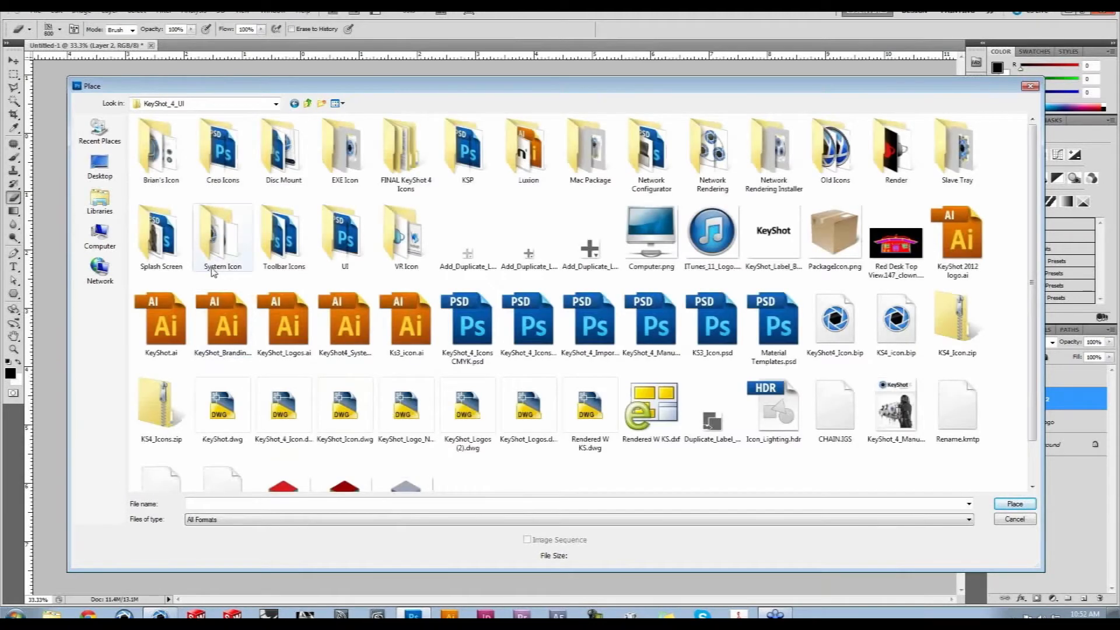
{"action": "double_click", "coordinate": [222, 260]}
{"action": "double_click", "coordinate": [157, 150]}
{"action": "left_click", "coordinate": [157, 149]}
{"action": "left_click", "coordinate": [1001, 504]}
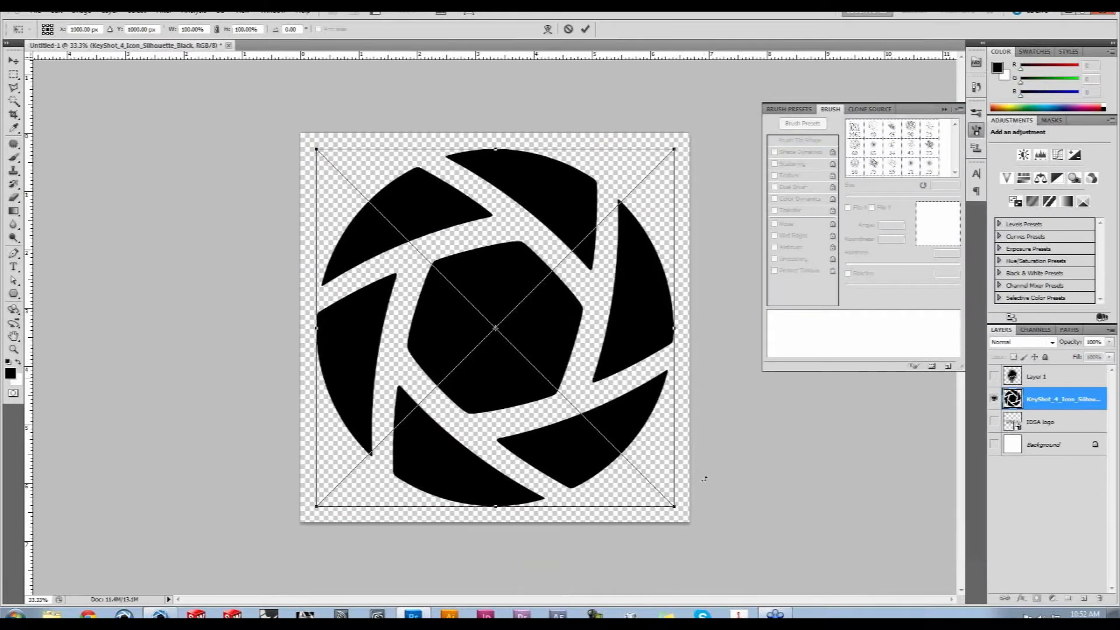
{"action": "left_click_drag", "start_coordinate": [675, 508], "coordinate": [620, 452], "text": "alt+shift"}
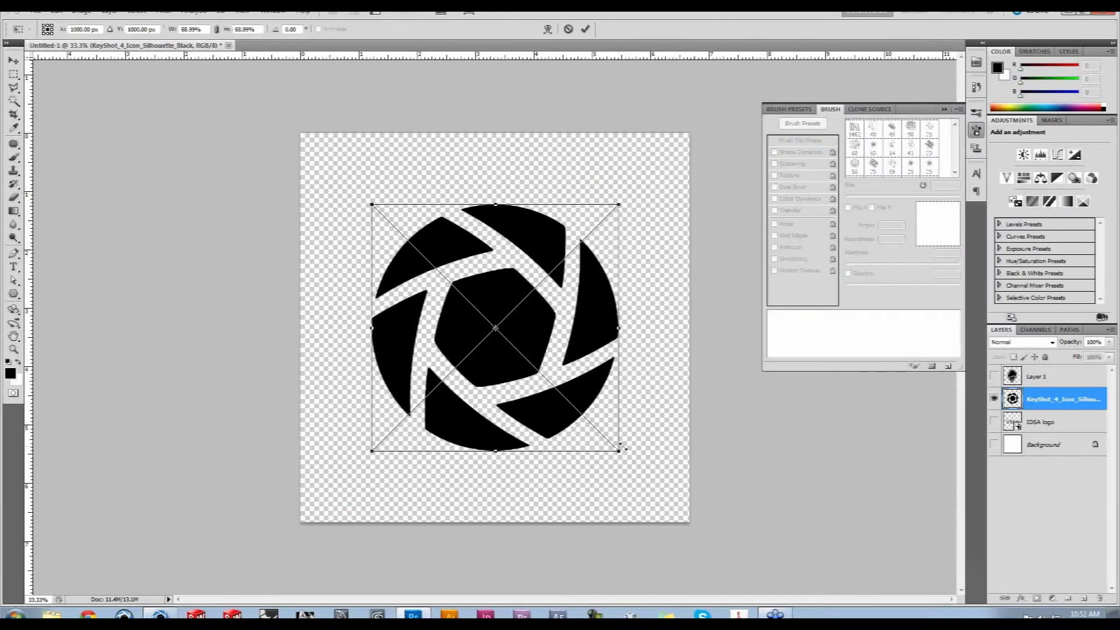
{"action": "key", "text": "Return"}
Define a brush preset from the placed aperture icon and name it KS Logo
{"action": "key", "text": "b"}
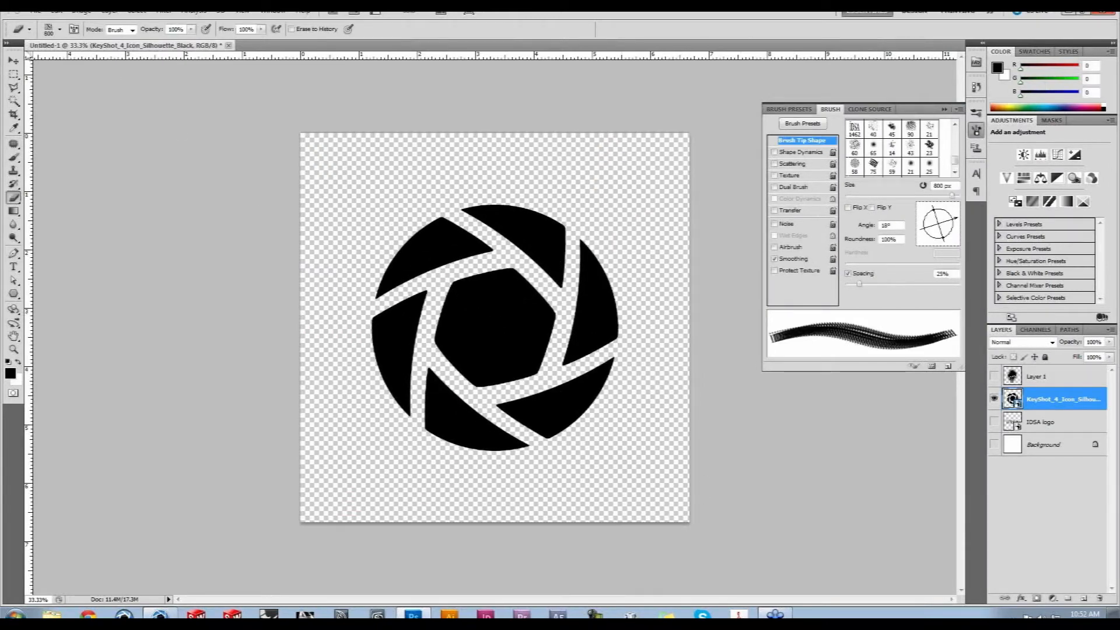
{"action": "left_click", "coordinate": [54, 11]}
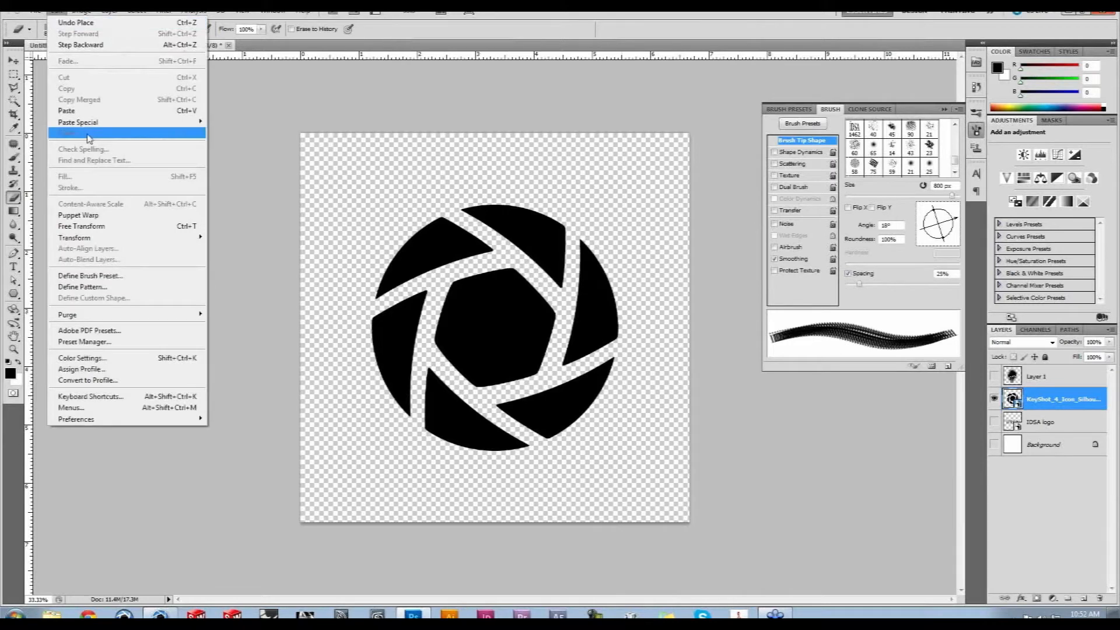
{"action": "left_click", "coordinate": [100, 274]}
{"action": "type", "text": "KS Logo"}
{"action": "key", "text": "Return"}
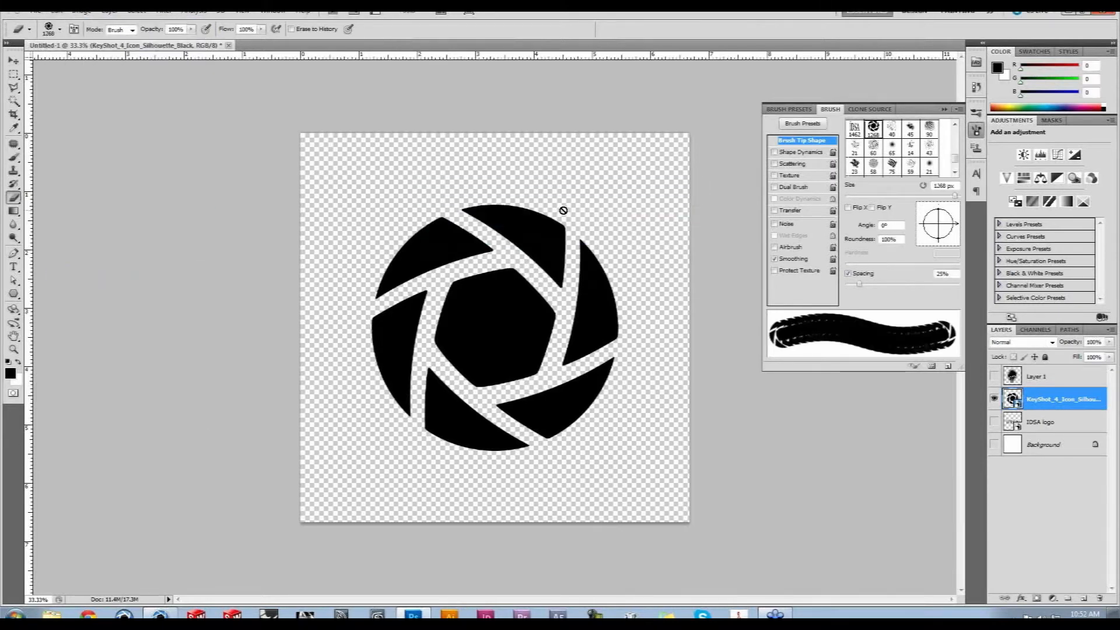
Hide the icon layer, show the splatter on Layer 1, and erase the KS Logo shape above the IDSA lettering at 700 px
{"action": "left_click", "coordinate": [993, 399]}
{"action": "left_click", "coordinate": [993, 376]}
{"action": "left_click", "coordinate": [1037, 376]}
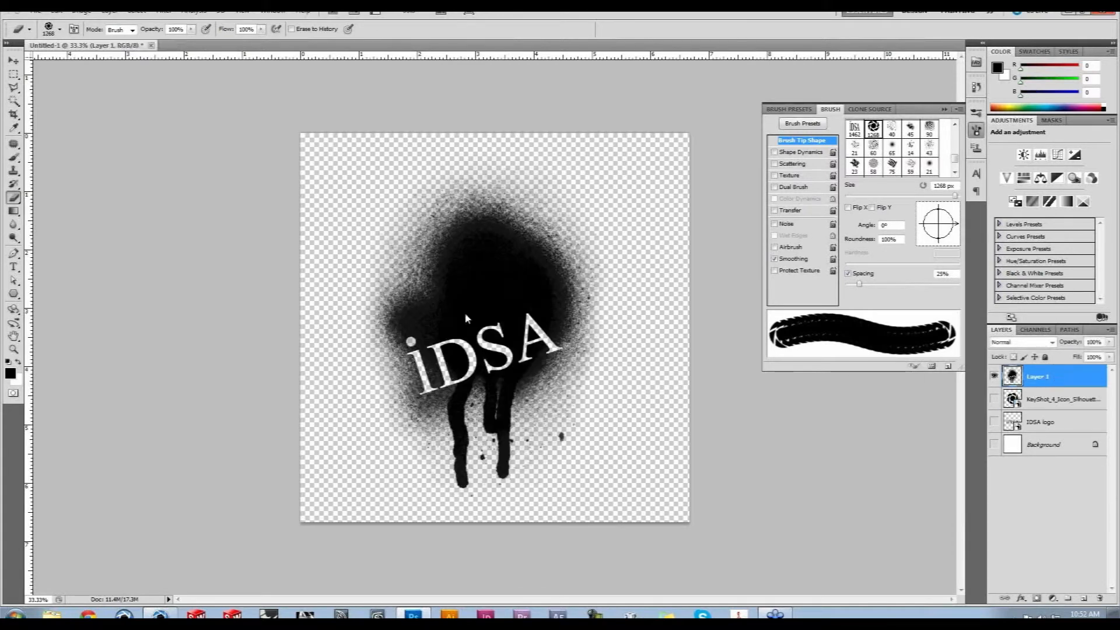
{"action": "key", "text": "bracketleft"}
{"action": "left_click", "coordinate": [475, 275]}
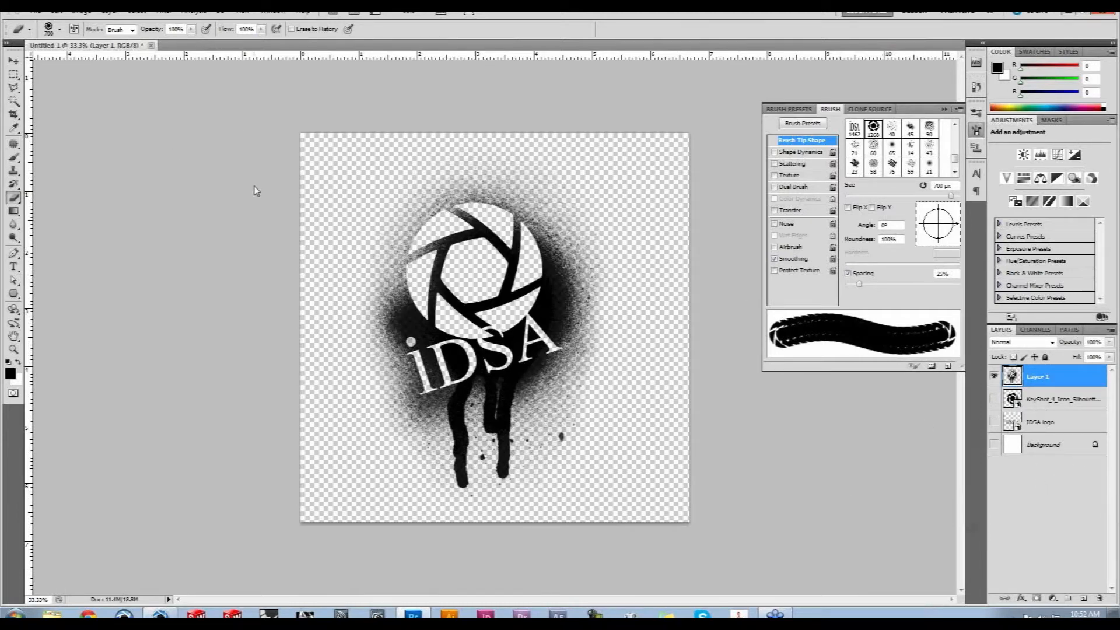
Start saving the artwork under a new name in PNG format, in the Bips folder of Work > Container webinar
{"action": "left_click", "coordinate": [36, 10]}
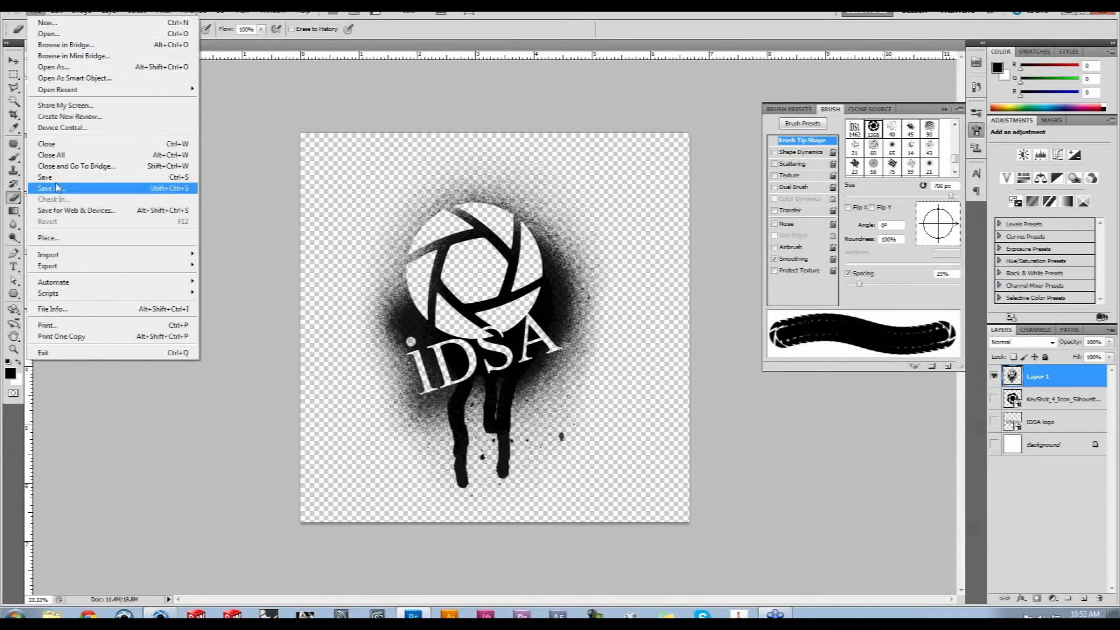
{"action": "left_click", "coordinate": [58, 190]}
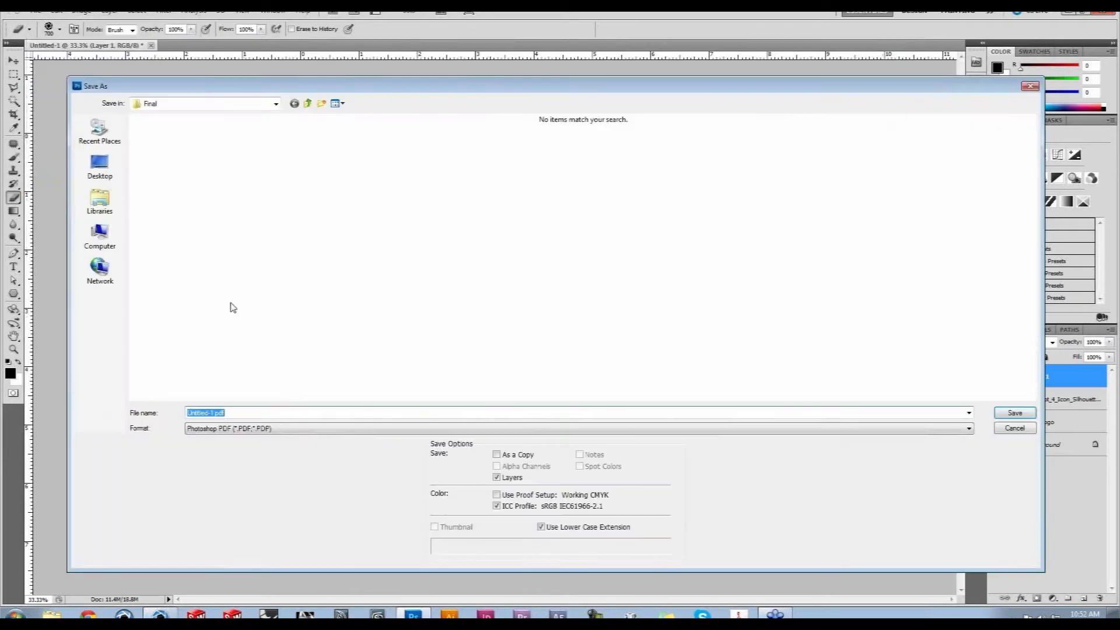
{"action": "left_click", "coordinate": [303, 431]}
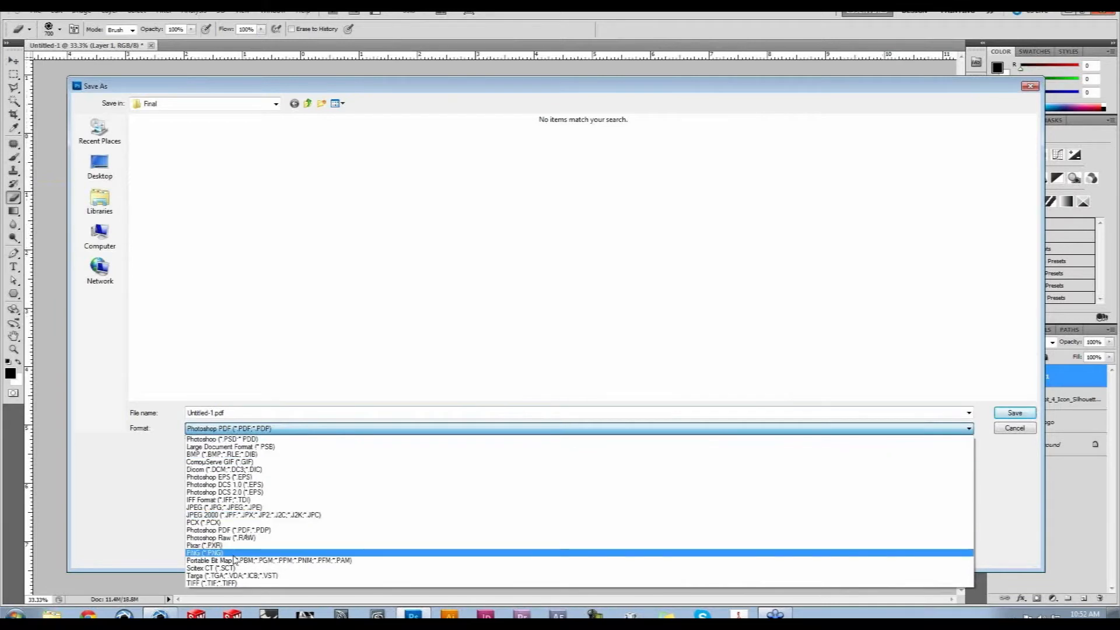
{"action": "left_click", "coordinate": [232, 553]}
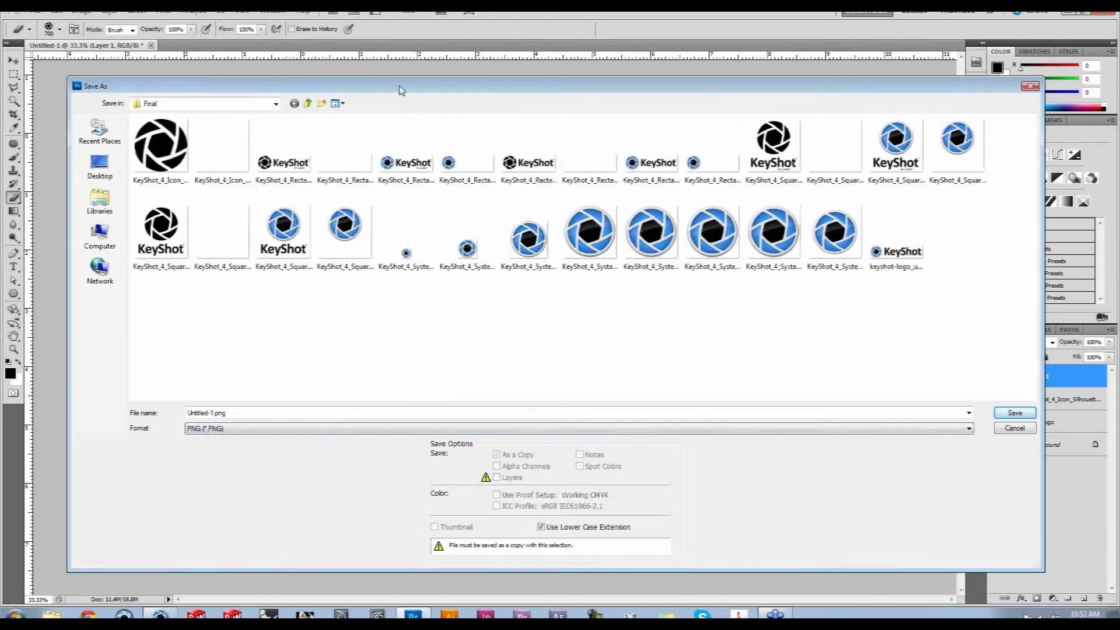
{"action": "left_click", "coordinate": [99, 167]}
{"action": "double_click", "coordinate": [219, 250]}
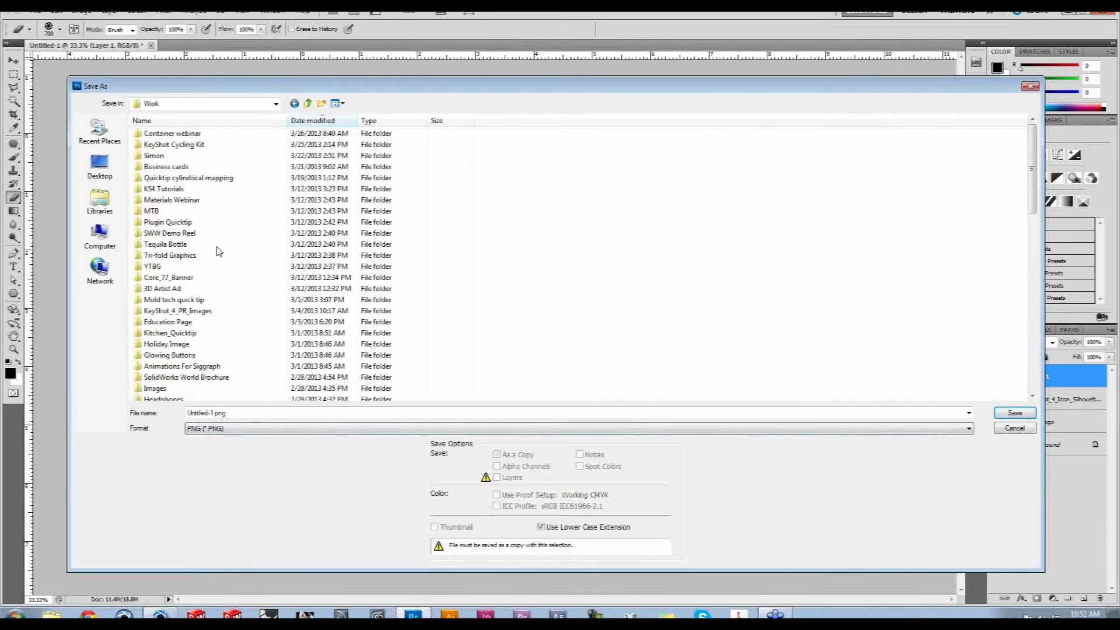
{"action": "double_click", "coordinate": [170, 133]}
{"action": "double_click", "coordinate": [164, 140]}
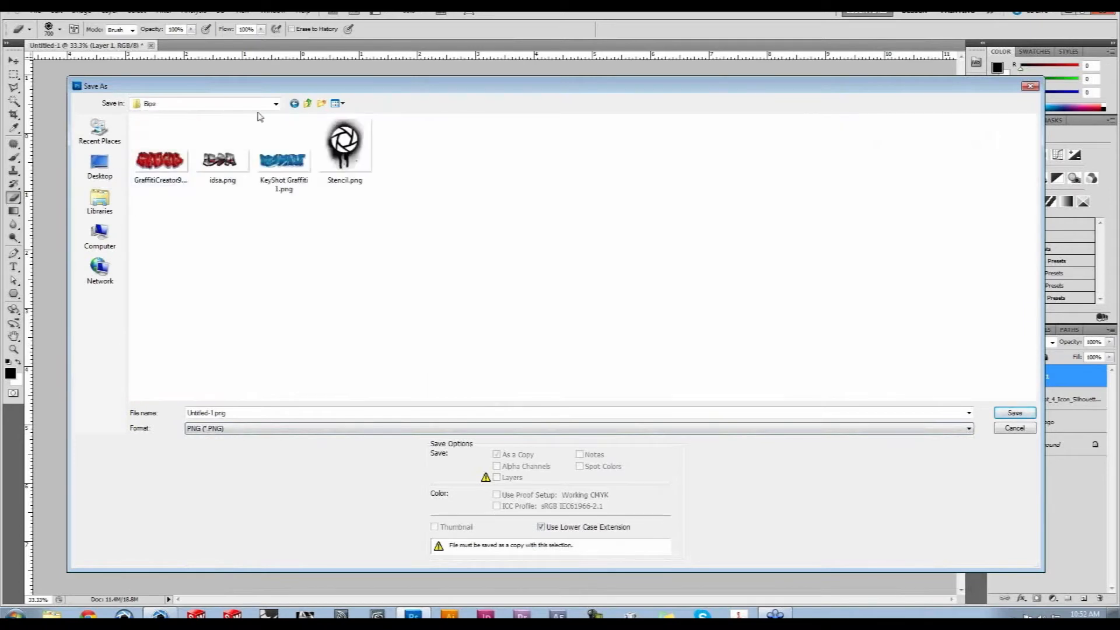
Name the PNG file KS IDSA Stencil and save it without interlacing
{"action": "left_click_drag", "start_coordinate": [402, 86], "coordinate": [370, 87]}
{"action": "left_click_drag", "start_coordinate": [189, 404], "coordinate": [135, 401]}
{"action": "type", "text": "KS"}
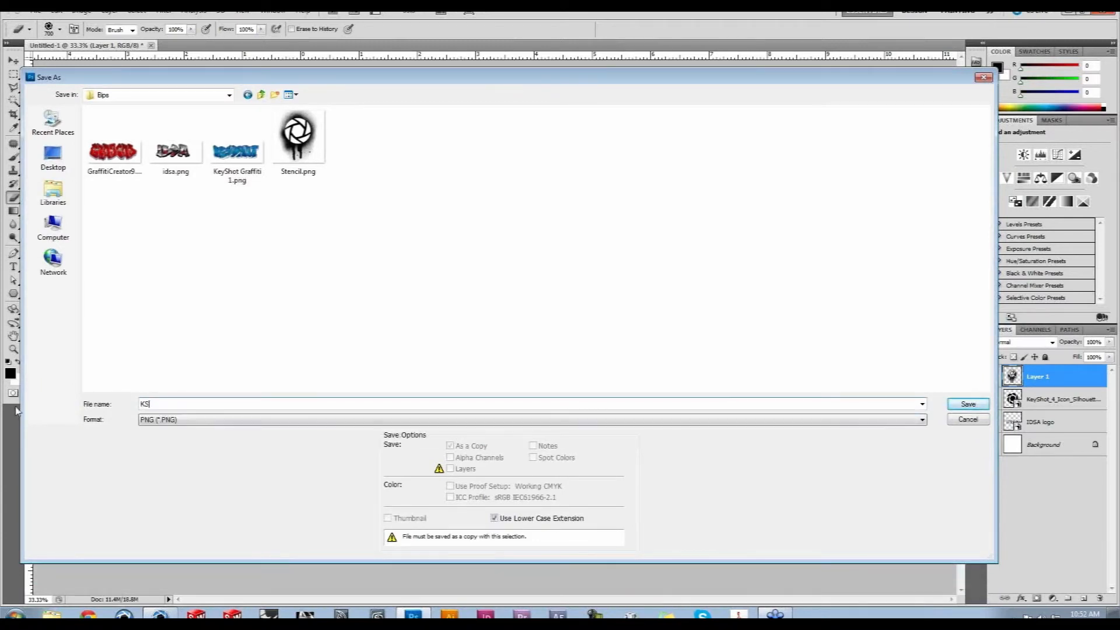
{"action": "type", "text": " IDSA Stencil"}
{"action": "key", "text": "Return"}
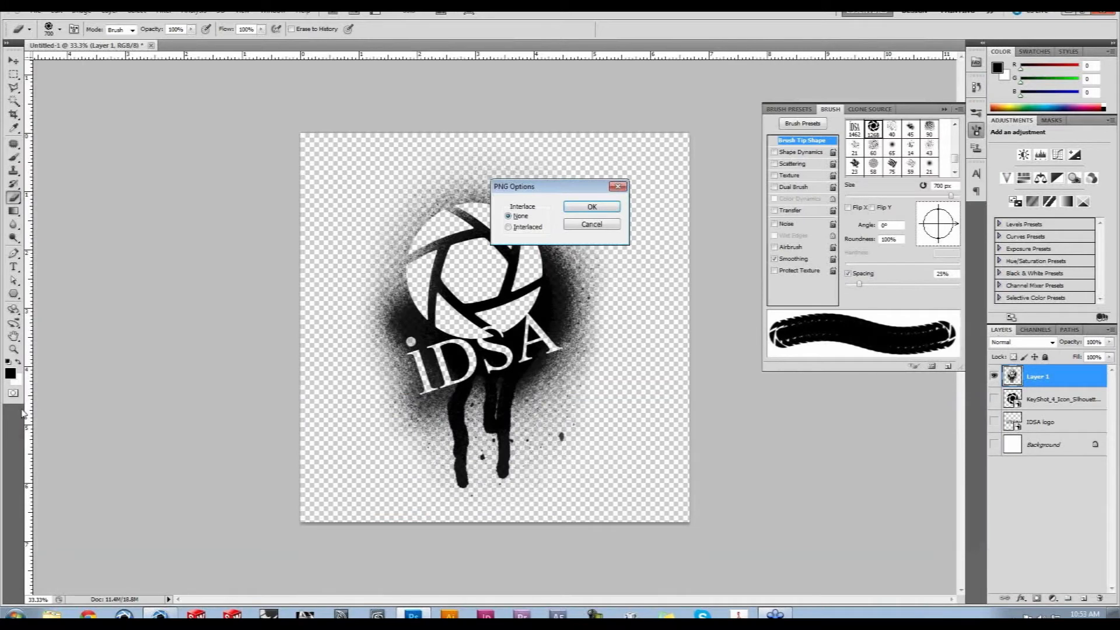
{"action": "key", "text": "Return"}
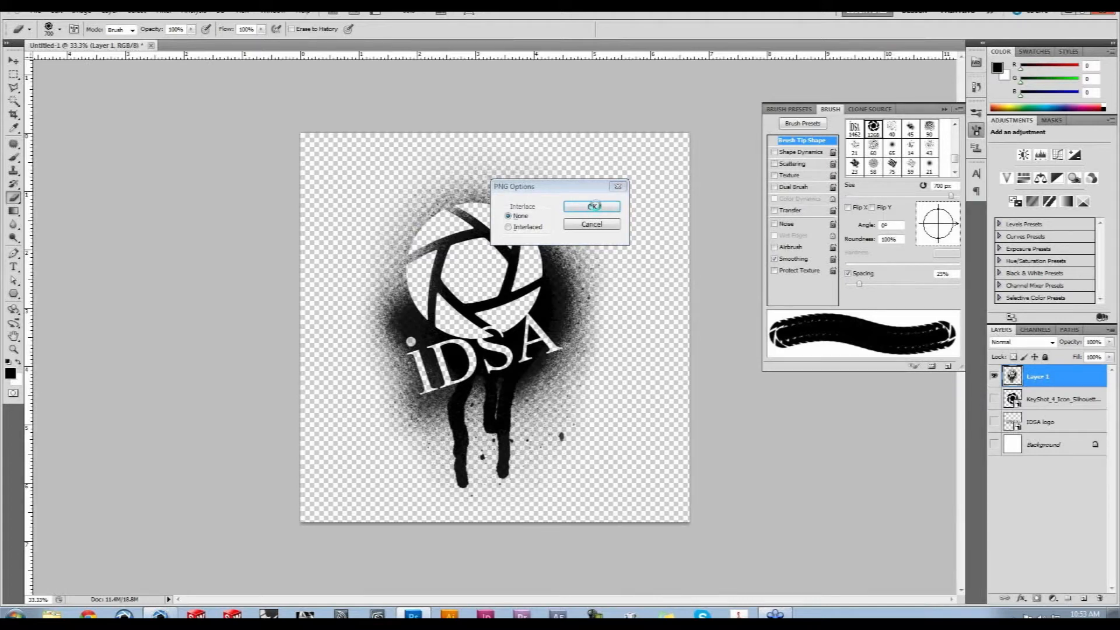
Switch to KeyShot and open the Rusty Paint material of the red barrel beside the containers for editing
{"action": "left_click", "coordinate": [1068, 12]}
{"action": "left_click", "coordinate": [160, 614]}
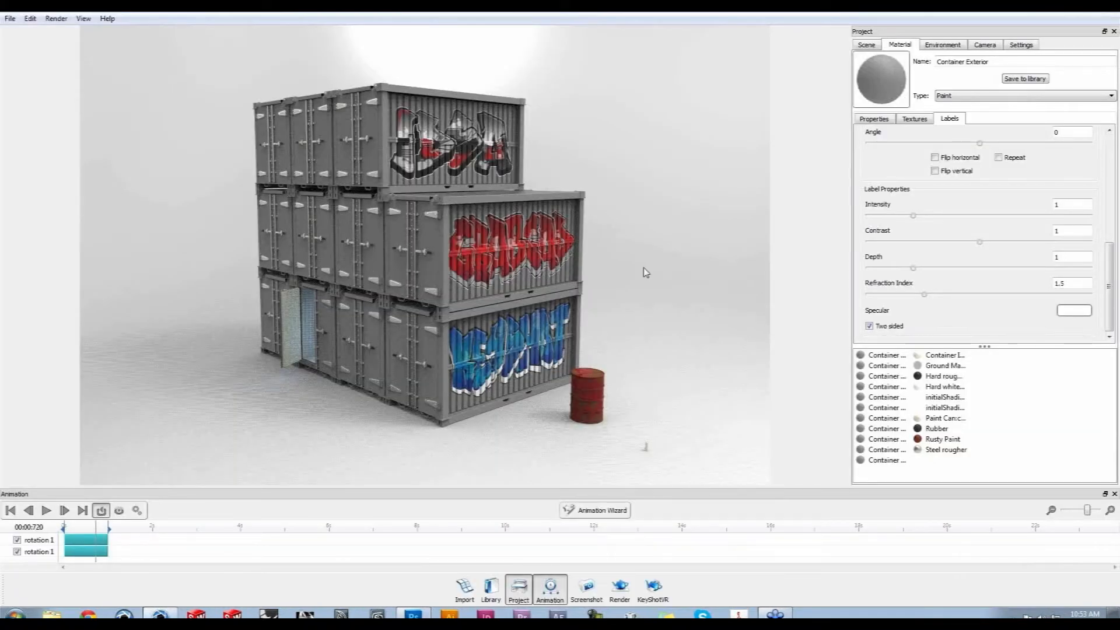
{"action": "left_click_drag", "start_coordinate": [506, 408], "coordinate": [596, 402]}
{"action": "scroll", "coordinate": [596, 402], "scroll_direction": "up", "scroll_amount": 3}
{"action": "left_click_drag", "start_coordinate": [738, 405], "coordinate": [653, 412]}
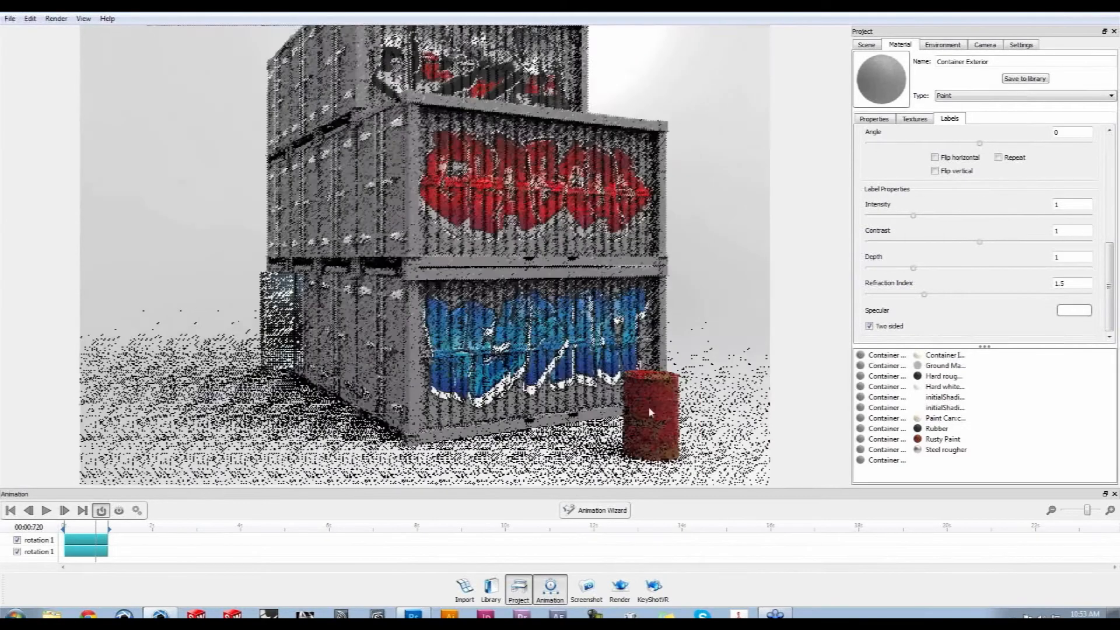
{"action": "middle_click_drag", "start_coordinate": [653, 412], "coordinate": [511, 354]}
{"action": "double_click", "coordinate": [518, 357]}
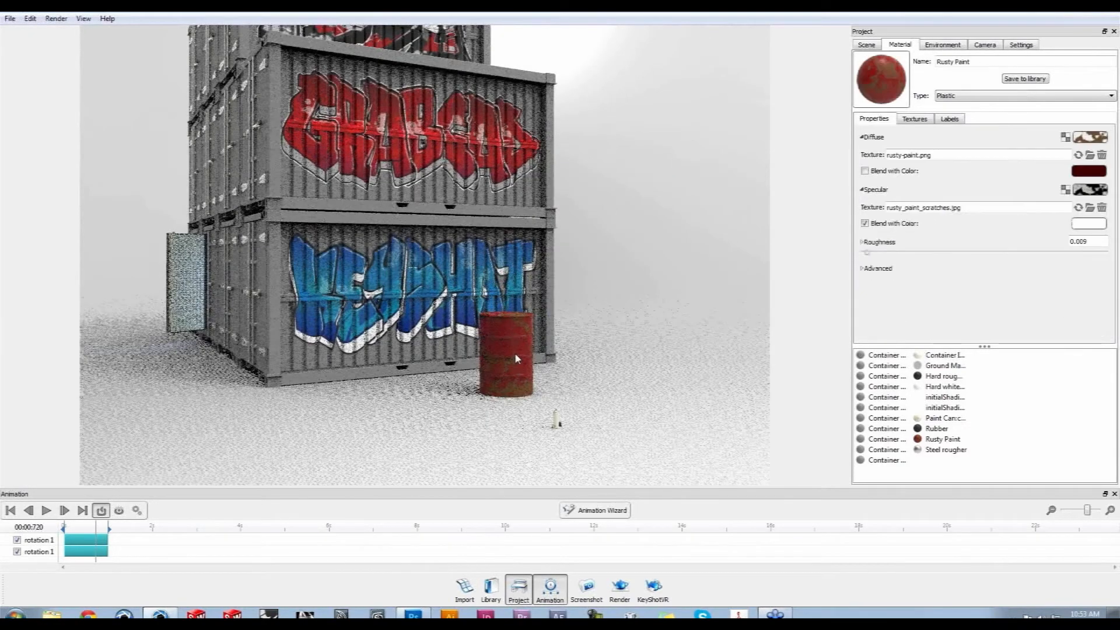
Load KS IDSA Stencil.png as a label on the barrel's Rusty Paint material
{"action": "left_click", "coordinate": [949, 119]}
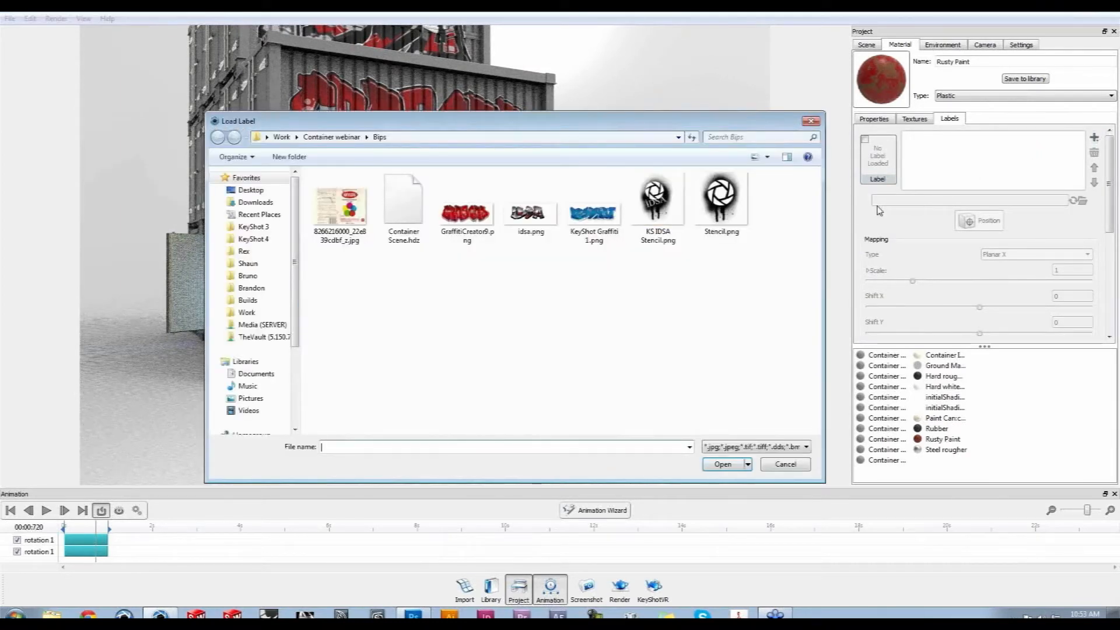
{"action": "left_click", "coordinate": [669, 196]}
{"action": "left_click", "coordinate": [733, 465]}
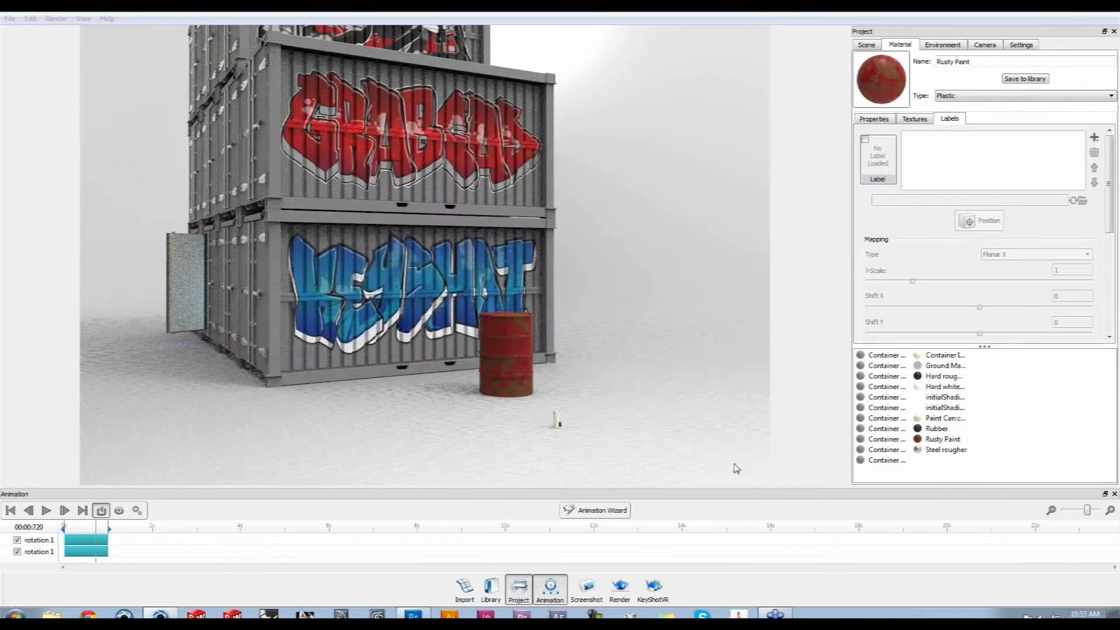
Position the stencil label on the front of the barrel between its rims and scale it to 1.11
{"action": "left_click_drag", "start_coordinate": [518, 366], "coordinate": [470, 413]}
{"action": "scroll", "coordinate": [522, 427], "scroll_direction": "up", "scroll_amount": 5}
{"action": "middle_click_drag", "start_coordinate": [521, 428], "coordinate": [495, 149]}
{"action": "left_click_drag", "start_coordinate": [495, 149], "coordinate": [514, 240]}
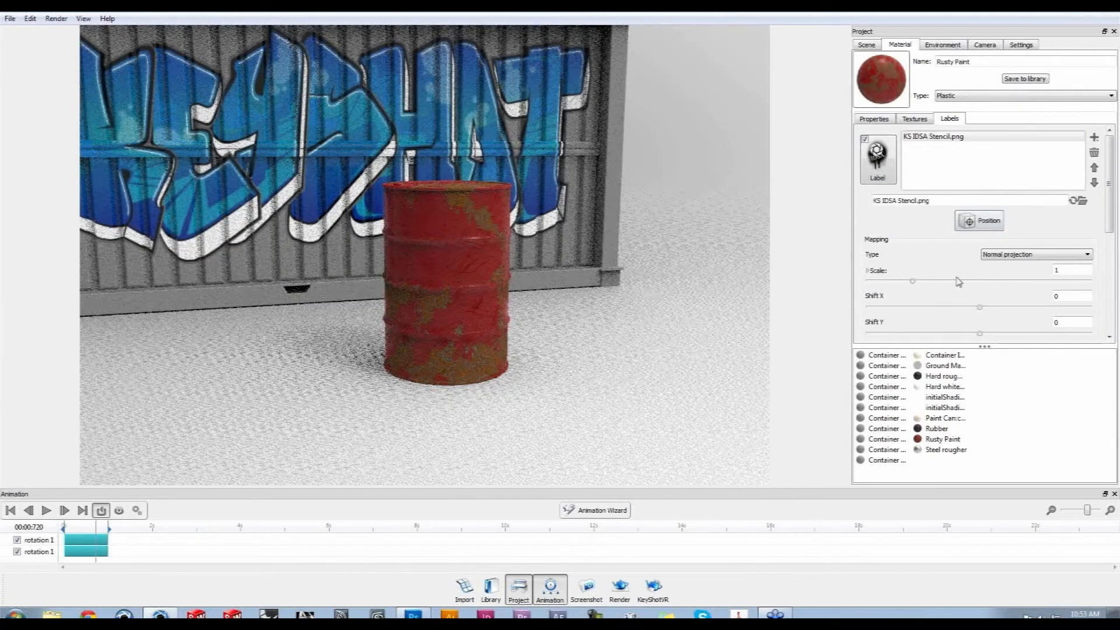
{"action": "left_click", "coordinate": [979, 221]}
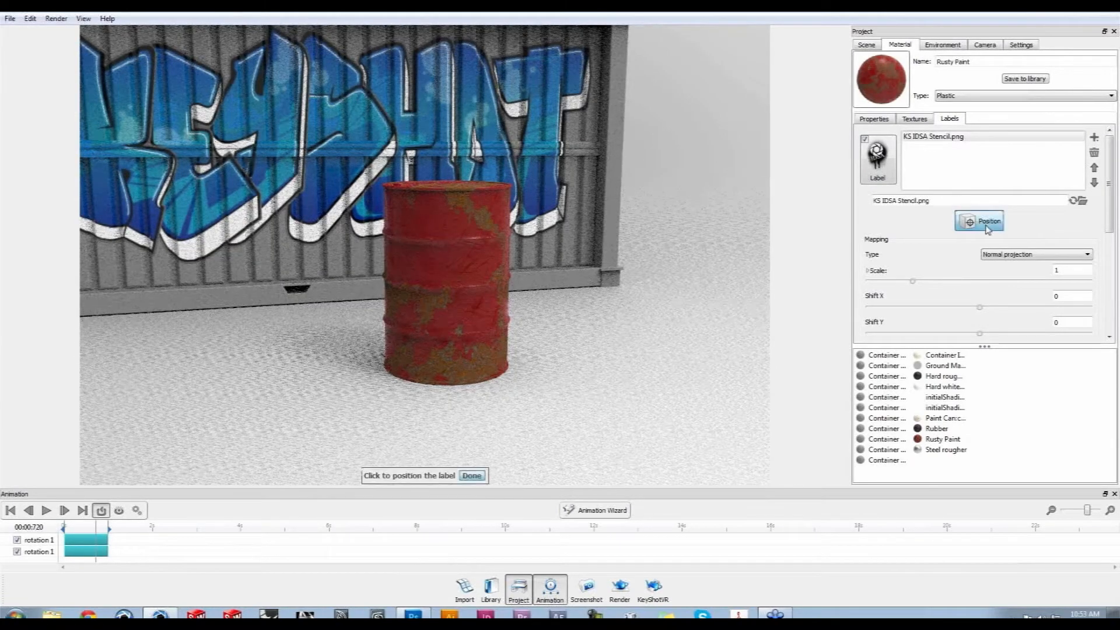
{"action": "left_click", "coordinate": [449, 275]}
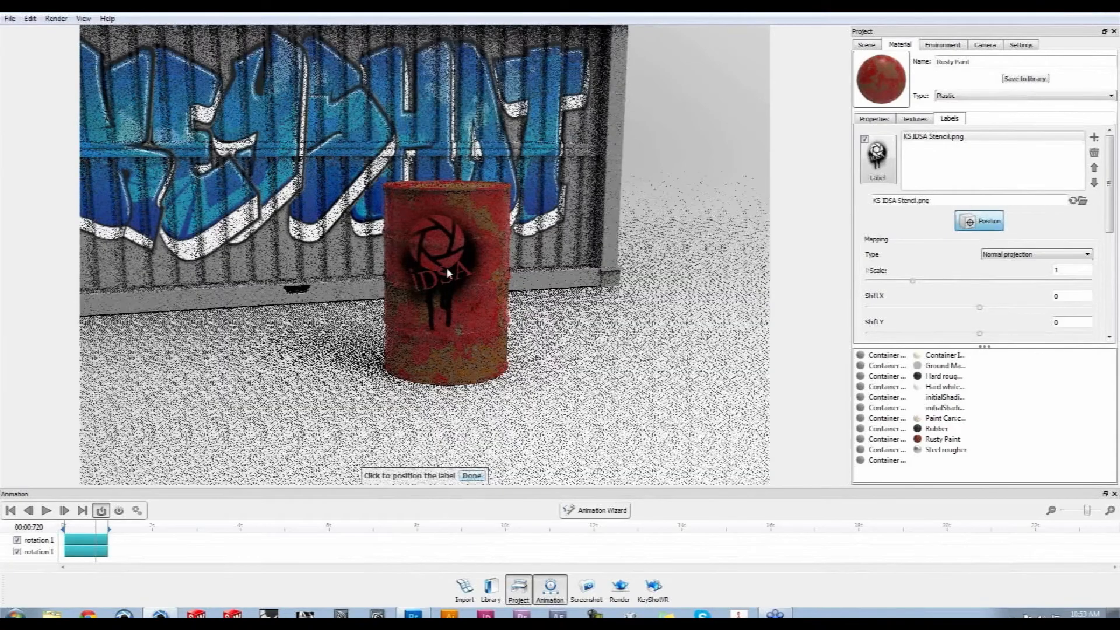
{"action": "left_click", "coordinate": [449, 270]}
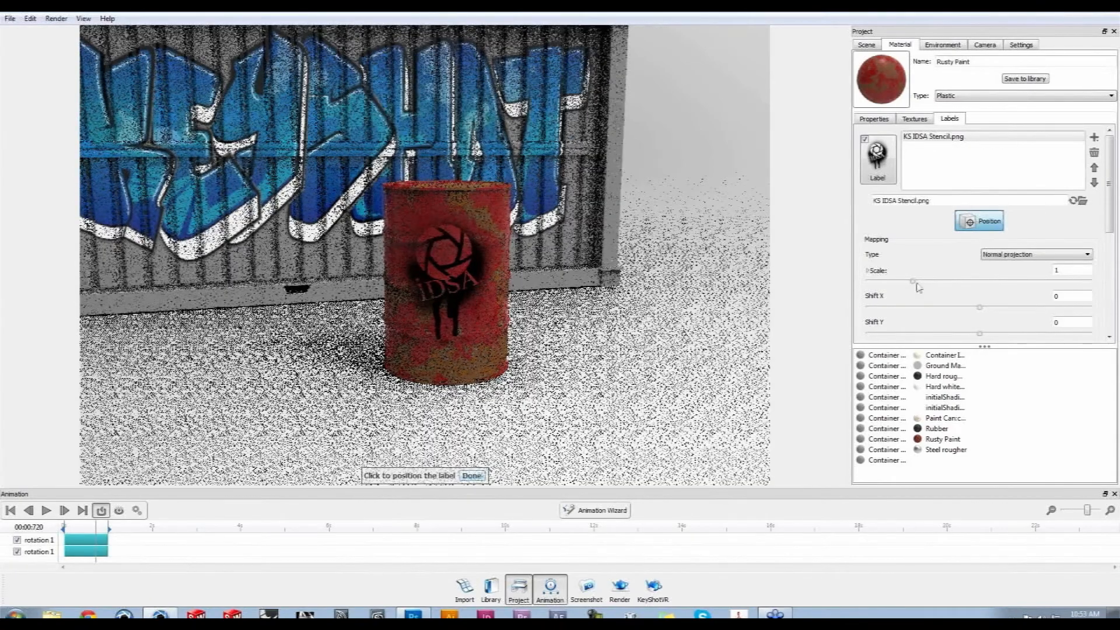
{"action": "left_click_drag", "start_coordinate": [913, 281], "coordinate": [918, 282]}
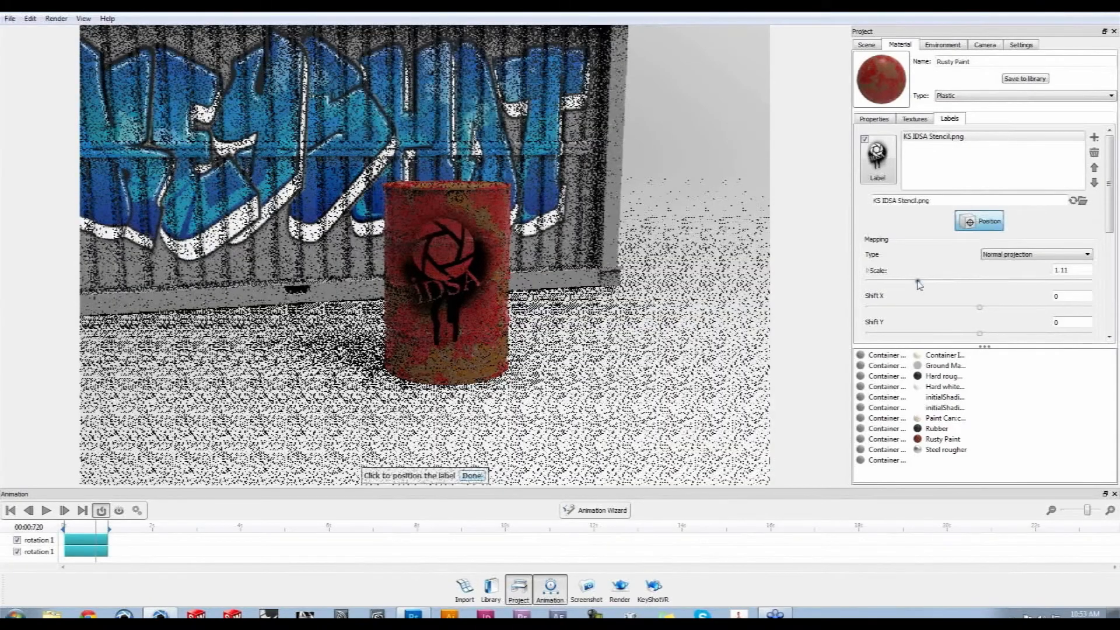
{"action": "left_click", "coordinate": [471, 475]}
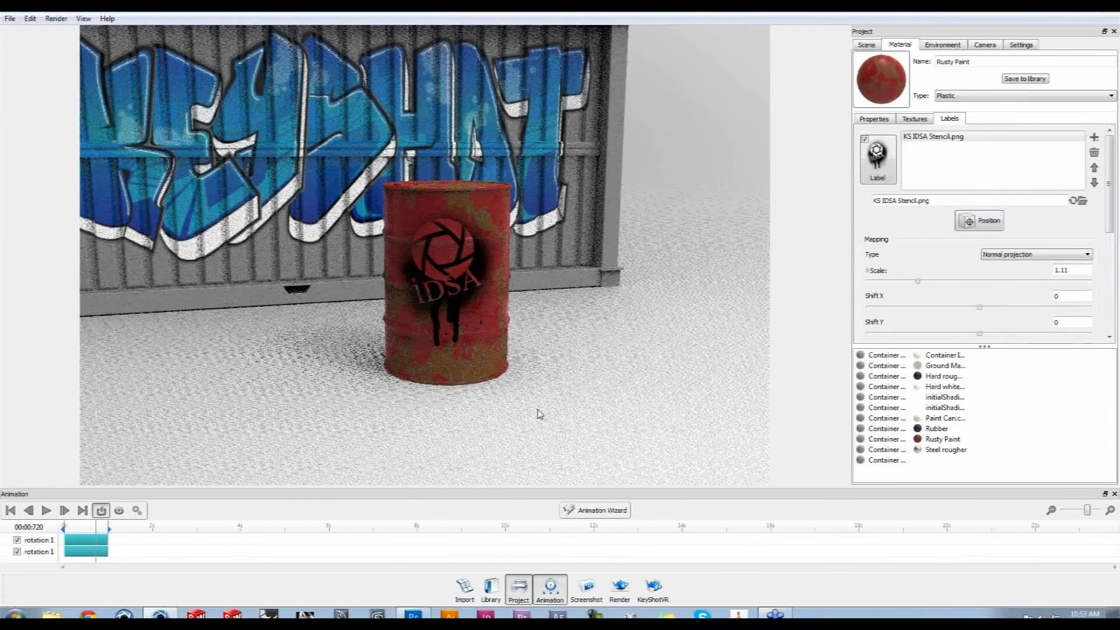
Set the stencil label's specular color to grey
{"action": "left_click_drag", "start_coordinate": [1109, 228], "coordinate": [1106, 326]}
{"action": "left_click", "coordinate": [1074, 310]}
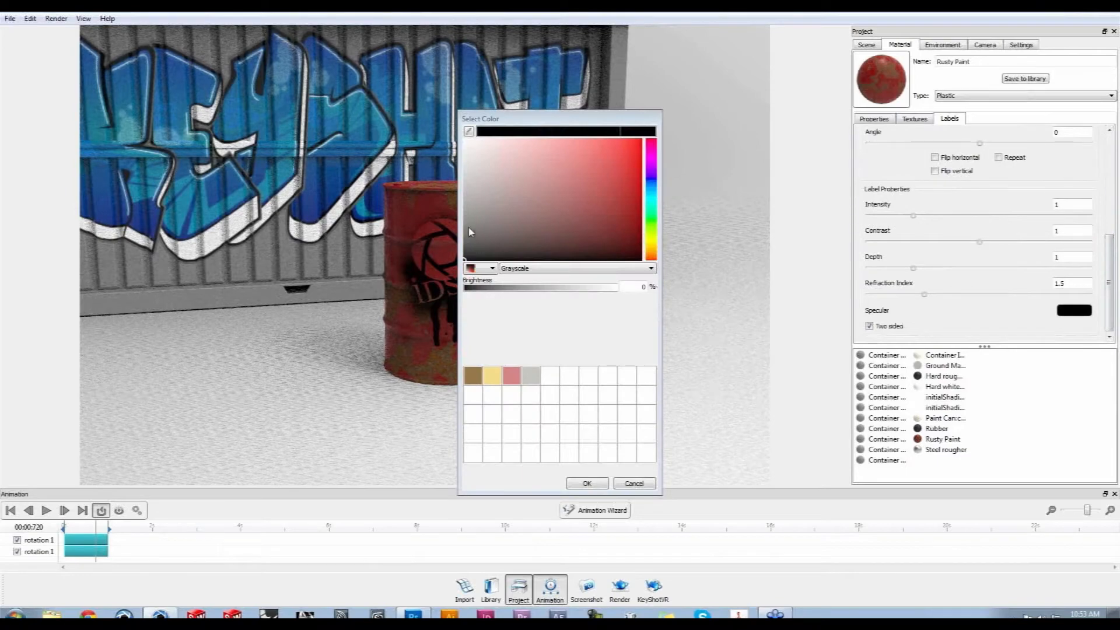
{"action": "left_click", "coordinate": [585, 482]}
Move the barrel along the ground to stand near the open container door, at about X 4.35 and Z 0.97
{"action": "left_click_drag", "start_coordinate": [408, 341], "coordinate": [604, 348]}
{"action": "scroll", "coordinate": [457, 338], "scroll_direction": "down", "scroll_amount": 5}
{"action": "middle_click_drag", "start_coordinate": [604, 348], "coordinate": [621, 414]}
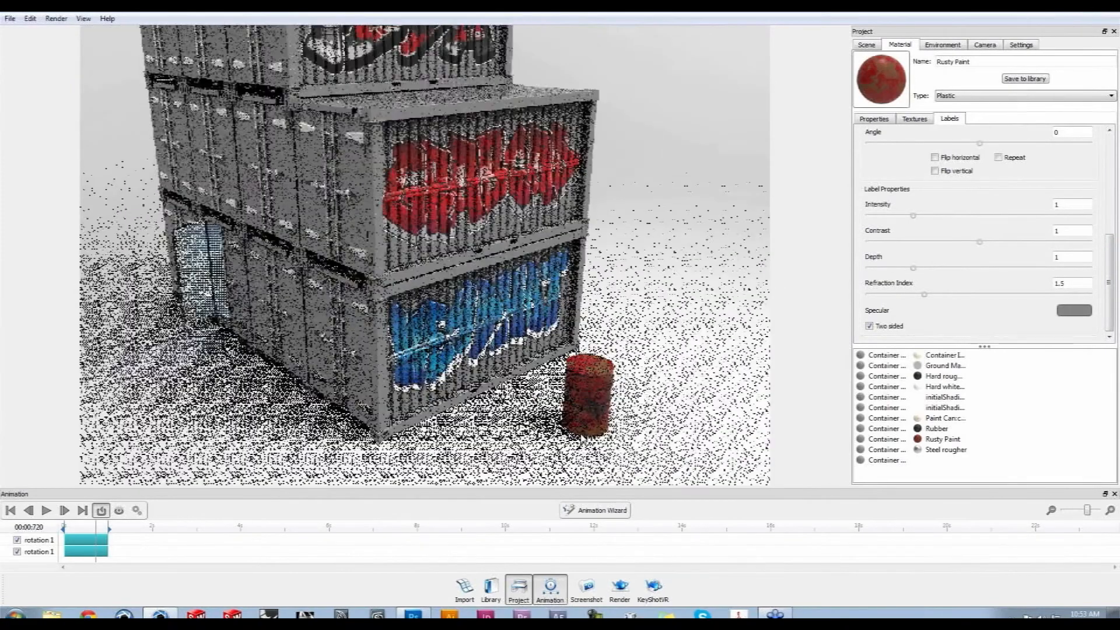
{"action": "scroll", "coordinate": [598, 388], "scroll_direction": "down", "scroll_amount": 3}
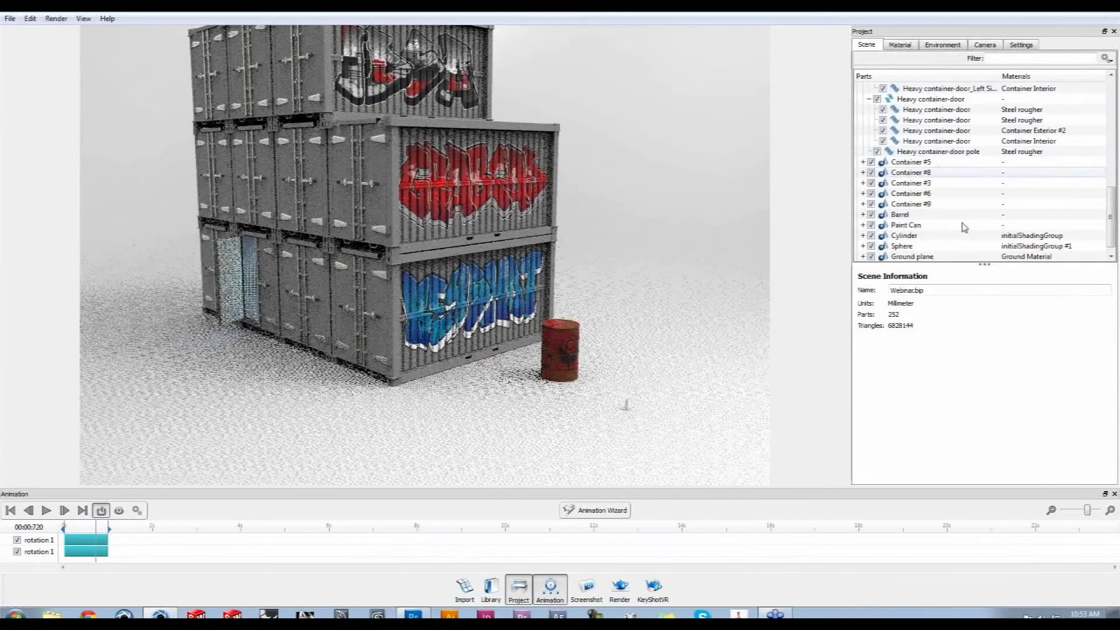
{"action": "left_click", "coordinate": [902, 215]}
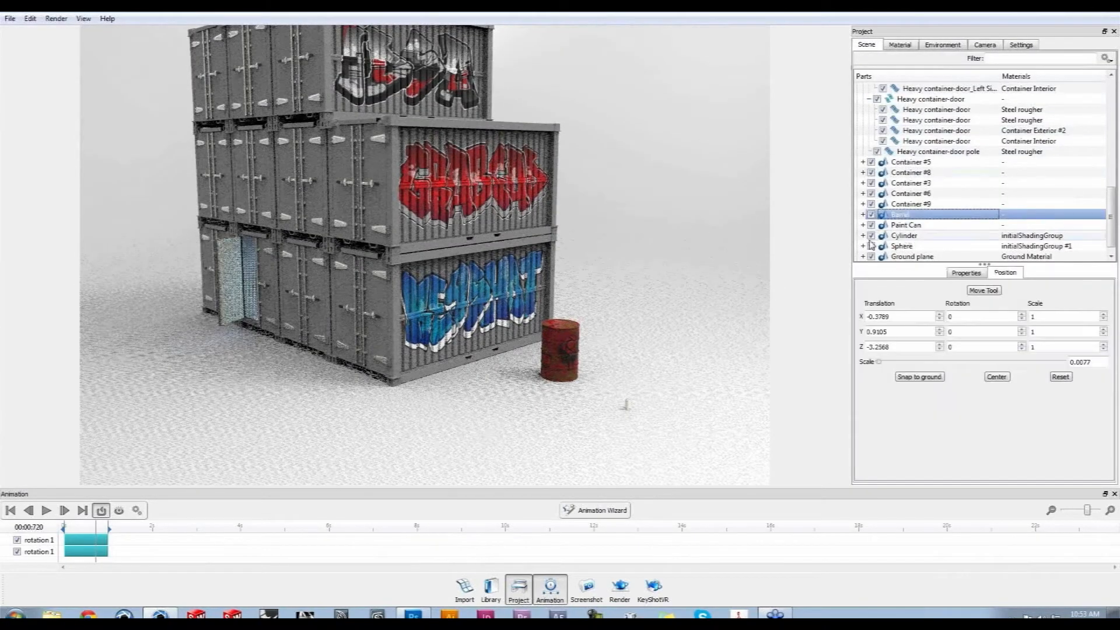
{"action": "left_click", "coordinate": [986, 289]}
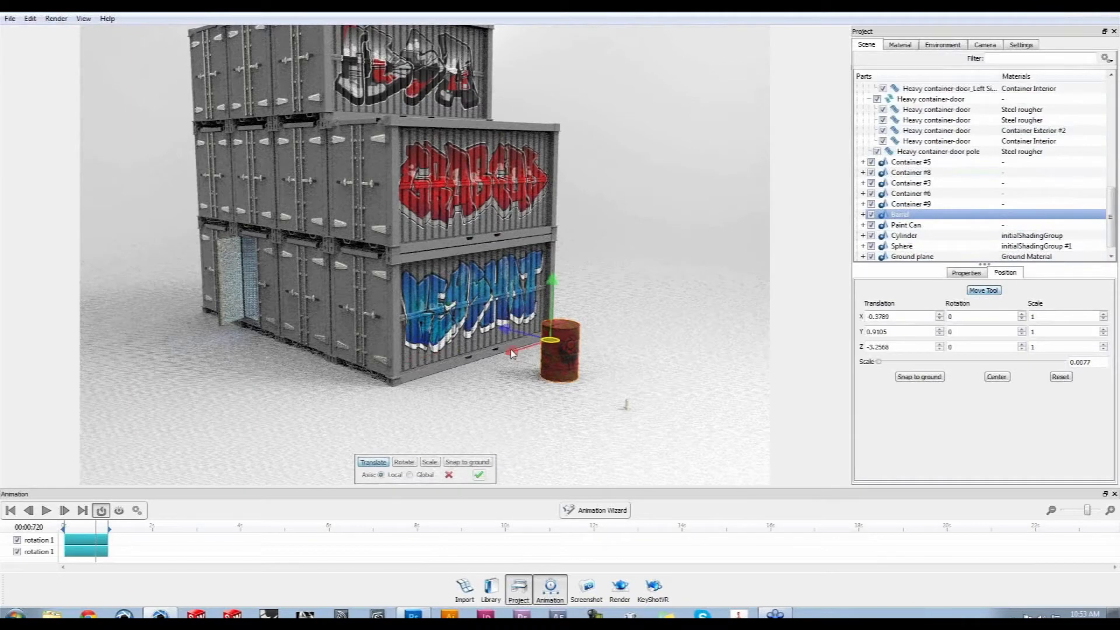
{"action": "left_click_drag", "start_coordinate": [512, 354], "coordinate": [80, 214]}
{"action": "left_click_drag", "start_coordinate": [298, 339], "coordinate": [76, 227]}
{"action": "left_click_drag", "start_coordinate": [232, 349], "coordinate": [216, 351]}
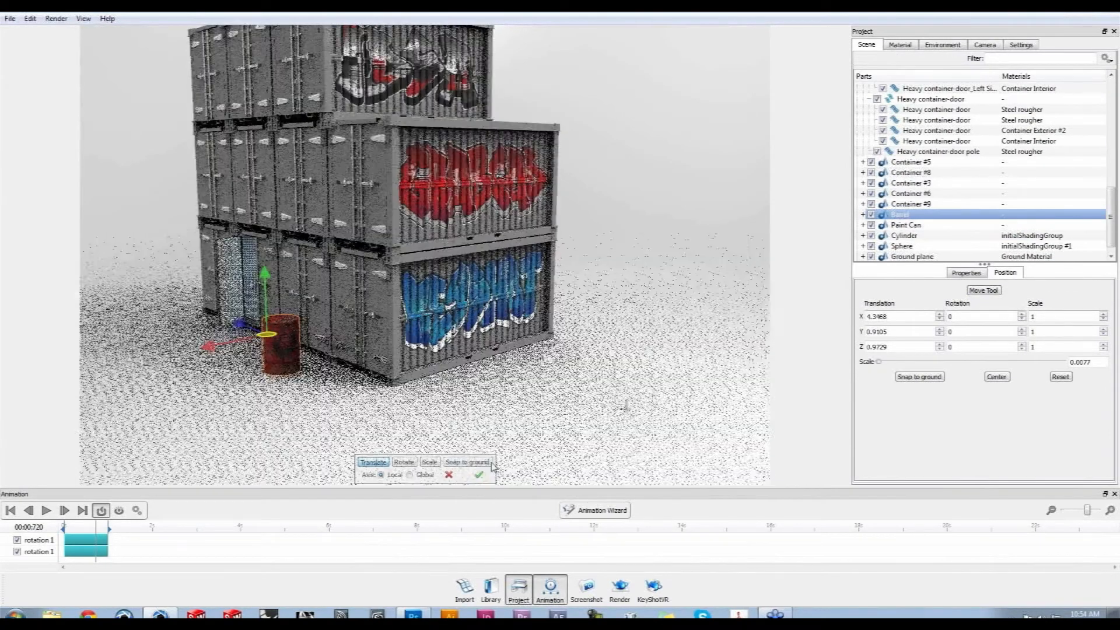
{"action": "left_click", "coordinate": [479, 474]}
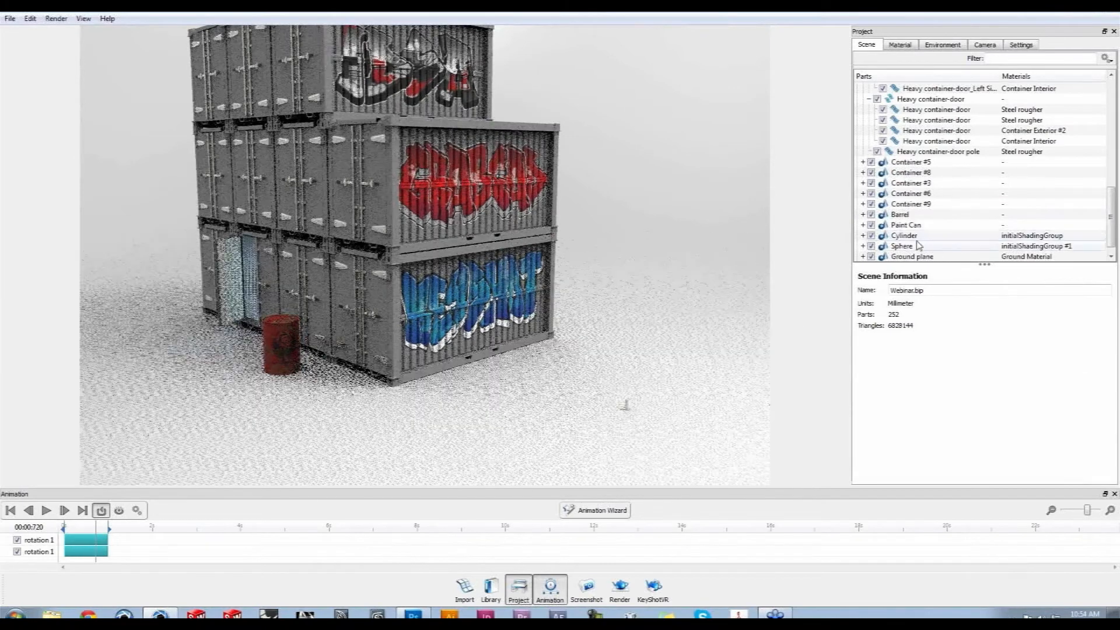
Move the paint can close to the corner of the graffiti-covered containers, at about X -1.36 and Z -2.80
{"action": "scroll", "coordinate": [1106, 233], "scroll_direction": "down", "scroll_amount": 1}
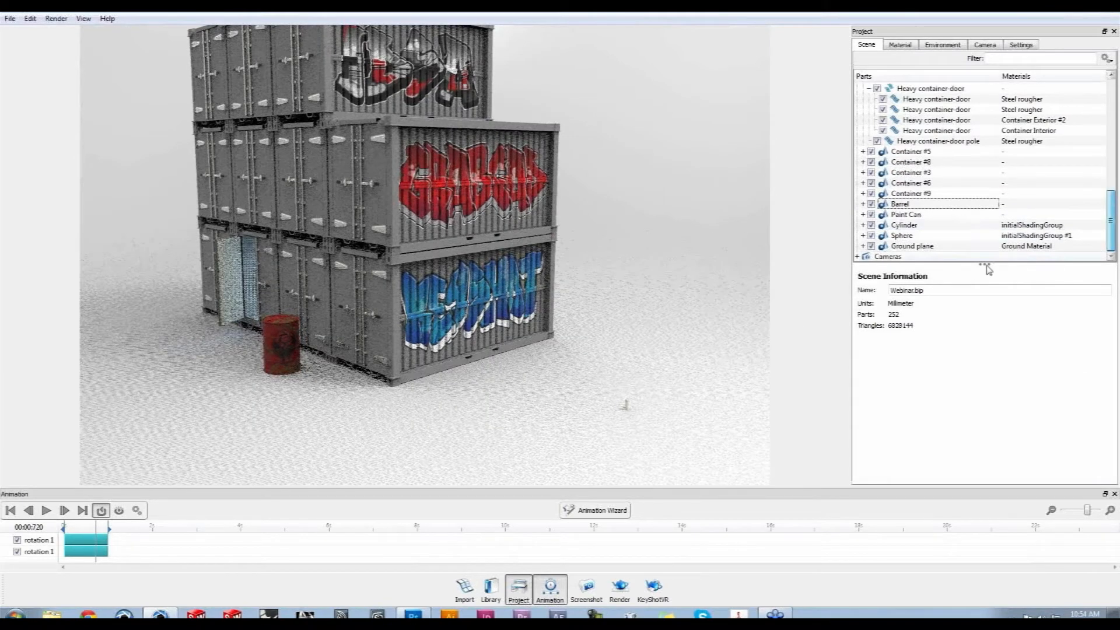
{"action": "left_click", "coordinate": [923, 216]}
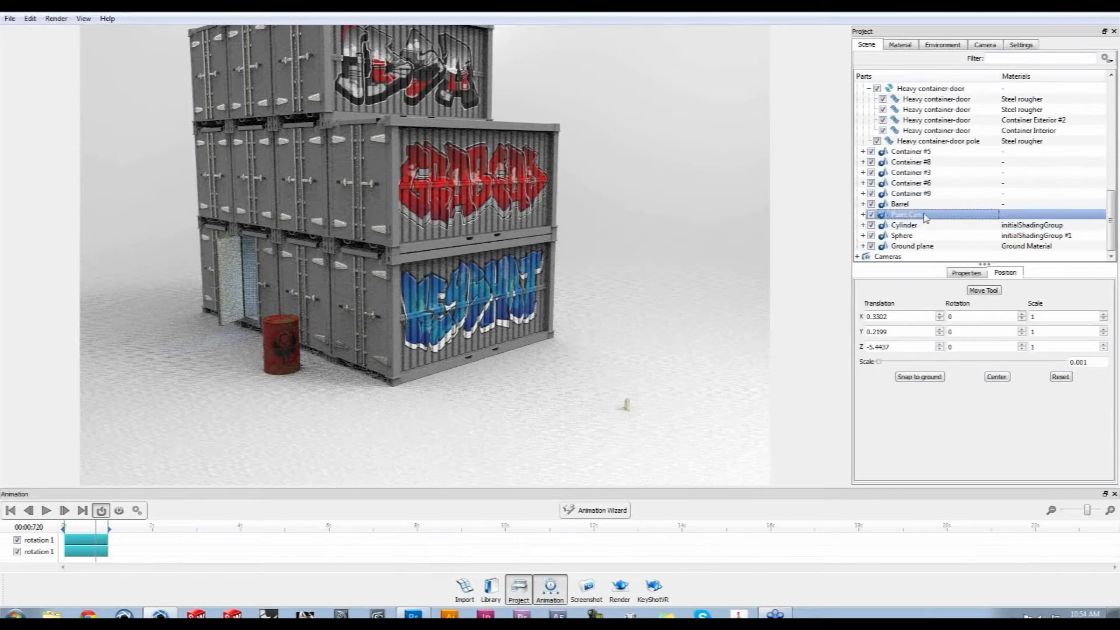
{"action": "left_click", "coordinate": [984, 291]}
{"action": "mouse_move", "coordinate": [572, 391]}
{"action": "left_mouse_down"}
{"action": "mouse_move", "coordinate": [523, 379]}
{"action": "mouse_move", "coordinate": [553, 366]}
{"action": "left_mouse_up"}
{"action": "scroll", "coordinate": [682, 446], "scroll_direction": "up", "scroll_amount": 4}
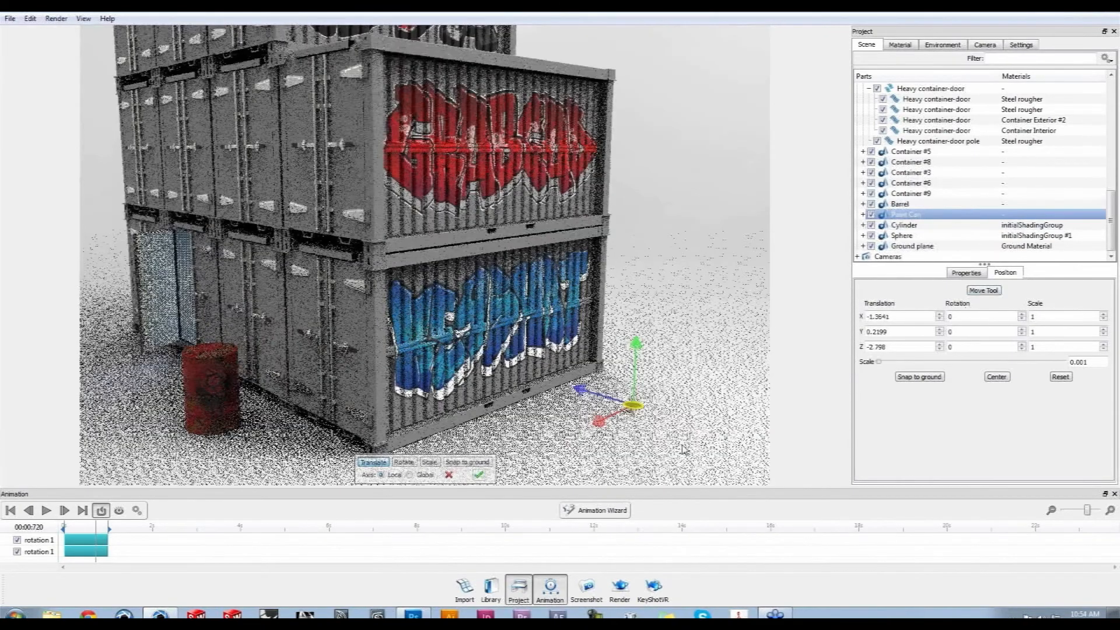
{"action": "left_click", "coordinate": [479, 476]}
Duplicate the paint can beside the KeyShot graffiti container
{"action": "scroll", "coordinate": [595, 405], "scroll_direction": "up", "scroll_amount": 5}
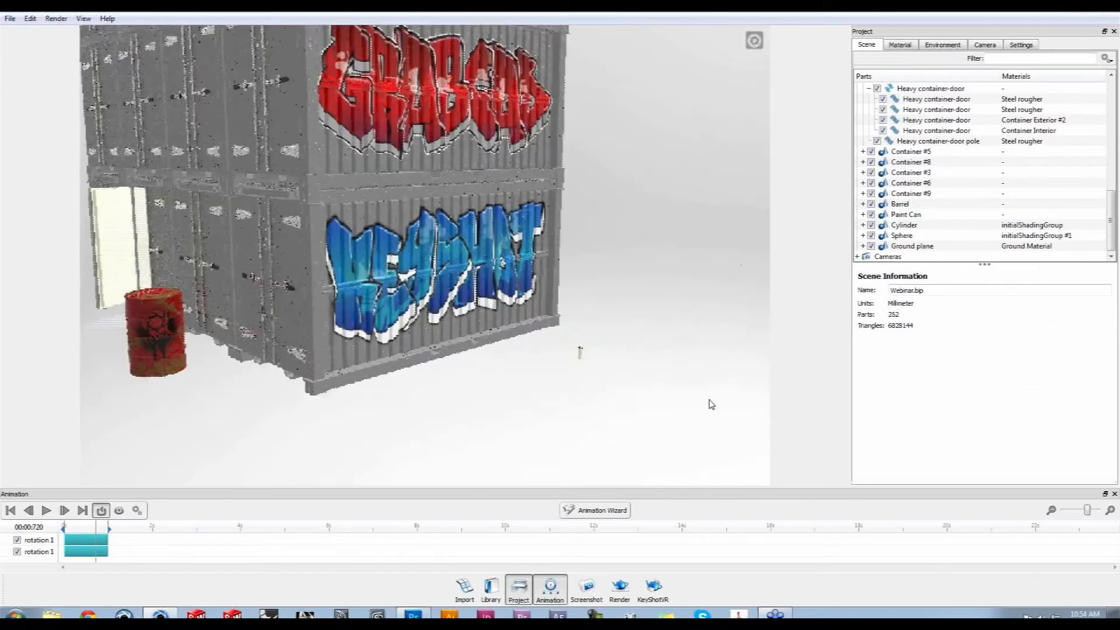
{"action": "scroll", "coordinate": [647, 403], "scroll_direction": "up", "scroll_amount": 3}
{"action": "right_click", "coordinate": [729, 447], "text": "ctrl+alt"}
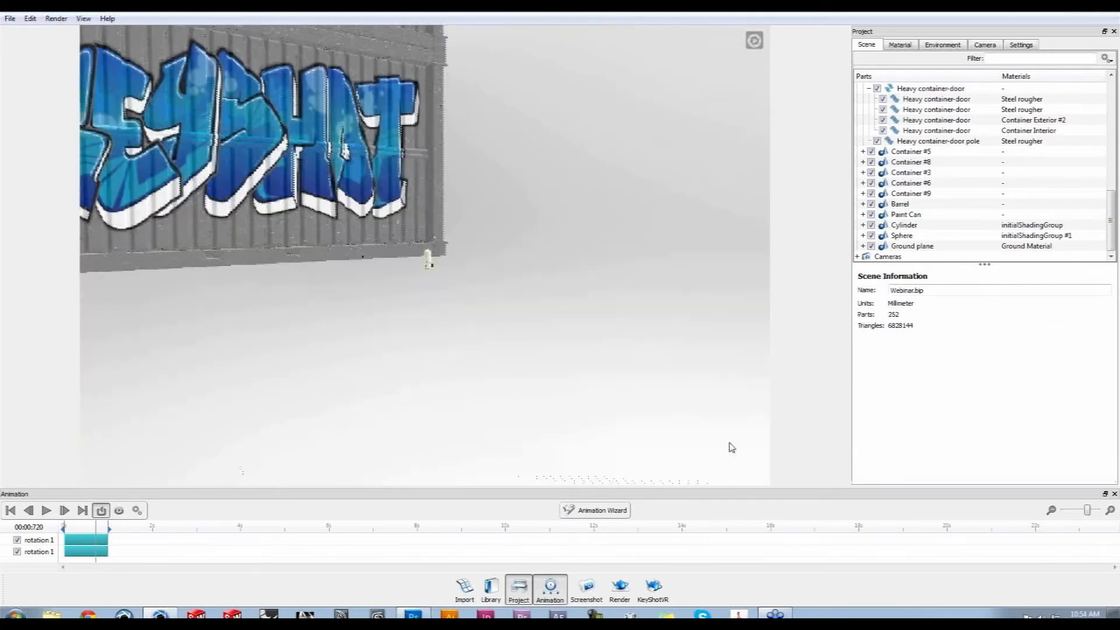
{"action": "left_click", "coordinate": [426, 257]}
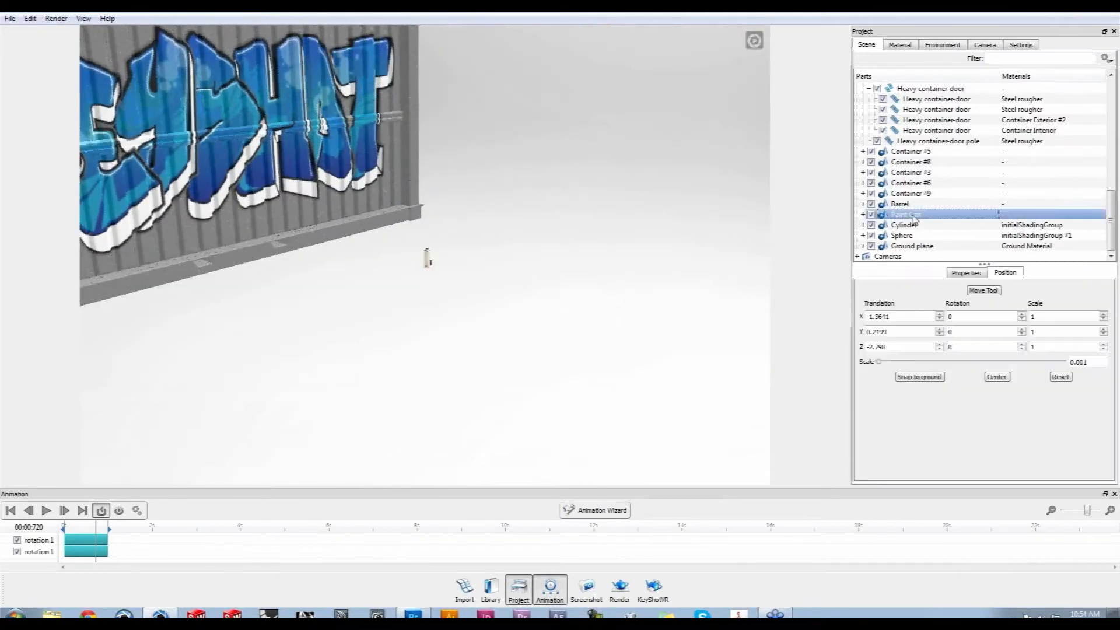
{"action": "right_click", "coordinate": [910, 219]}
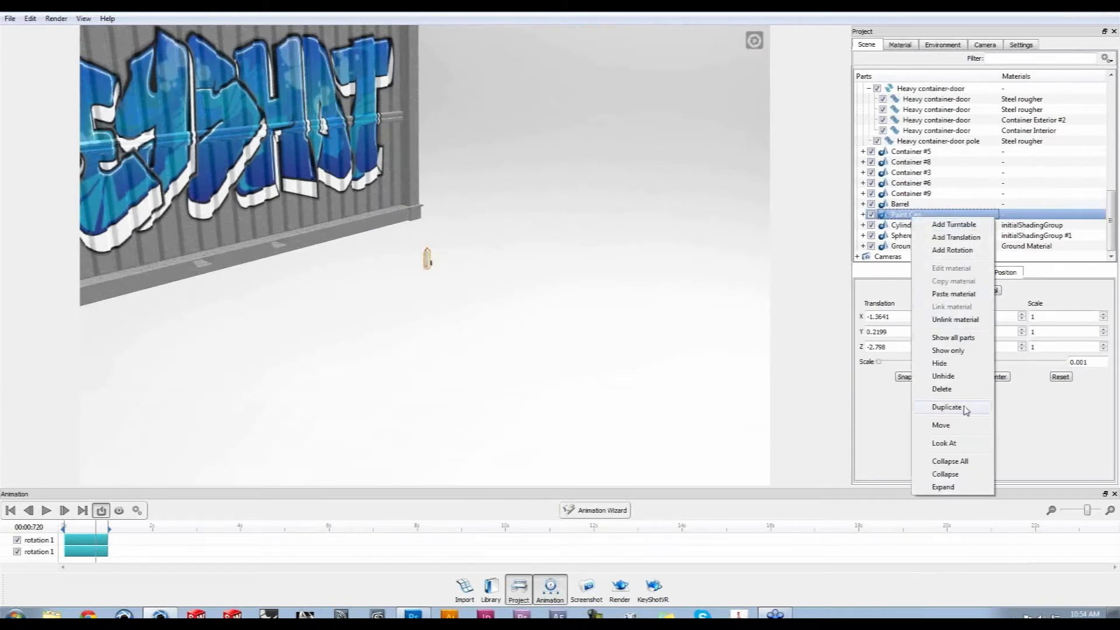
{"action": "left_click", "coordinate": [963, 407]}
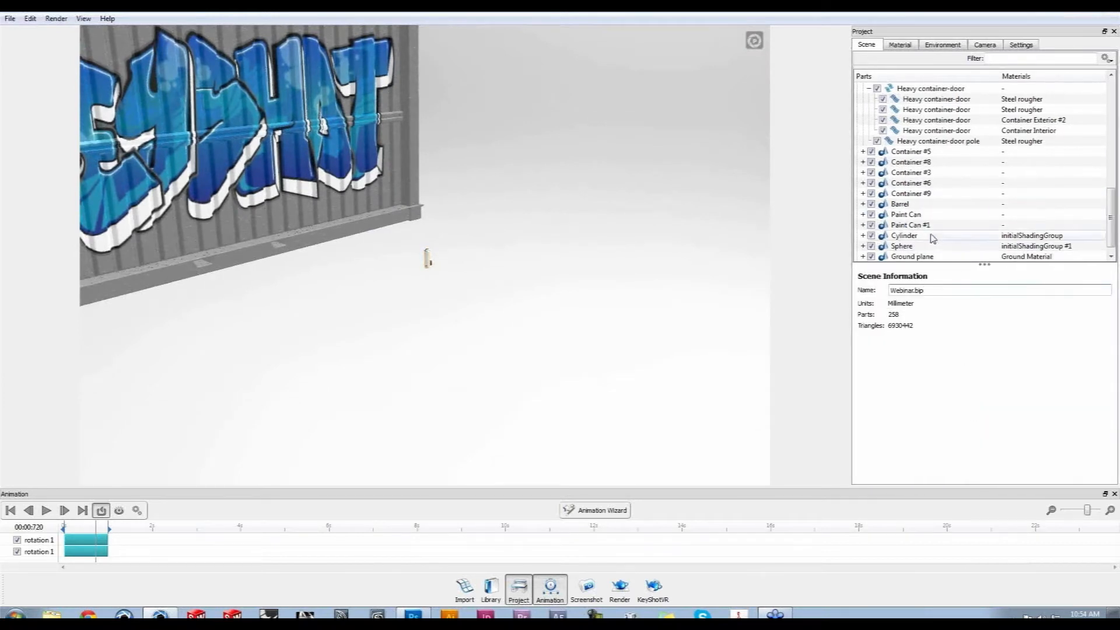
Shift the duplicated paint can sideways from the original to about X -1.06
{"action": "left_click", "coordinate": [926, 226]}
{"action": "left_click", "coordinate": [983, 290]}
{"action": "left_click_drag", "start_coordinate": [389, 275], "coordinate": [369, 281]}
Lay the duplicated paint can on its side by rotating it -90° about Z, and snap it to the ground
{"action": "left_click", "coordinate": [412, 462]}
{"action": "left_click_drag", "start_coordinate": [467, 337], "coordinate": [319, 327]}
{"action": "scroll", "coordinate": [433, 254], "scroll_direction": "up", "scroll_amount": 4}
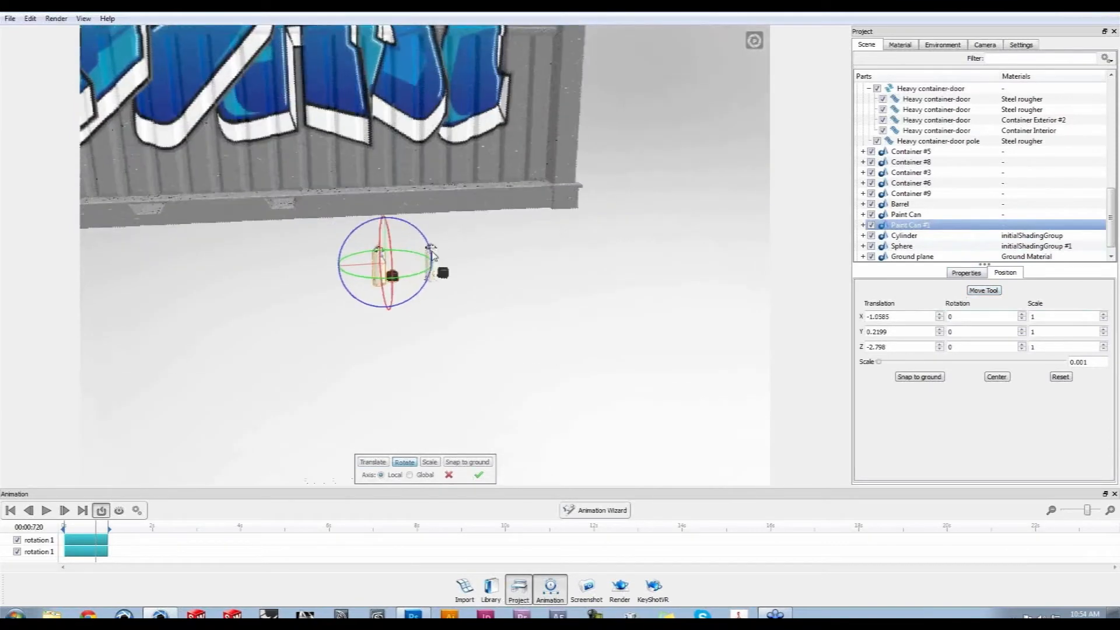
{"action": "scroll", "coordinate": [432, 254], "scroll_direction": "up", "scroll_amount": 2}
{"action": "scroll", "coordinate": [433, 260], "scroll_direction": "down", "scroll_amount": 1}
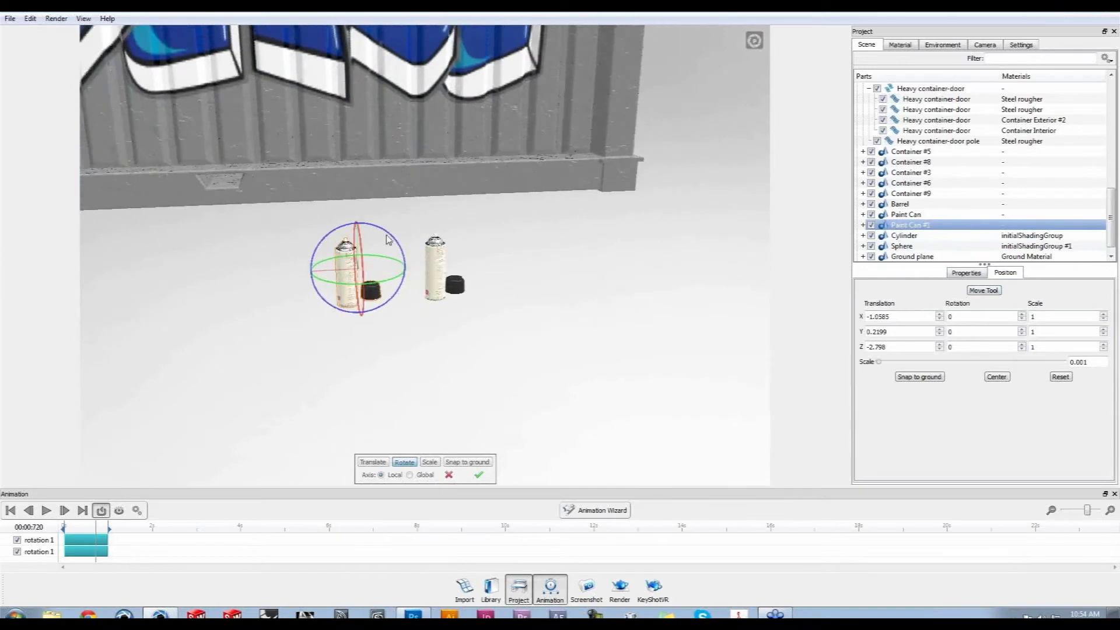
{"action": "left_click_drag", "start_coordinate": [389, 238], "coordinate": [320, 234]}
{"action": "left_click_drag", "start_coordinate": [408, 332], "coordinate": [516, 336]}
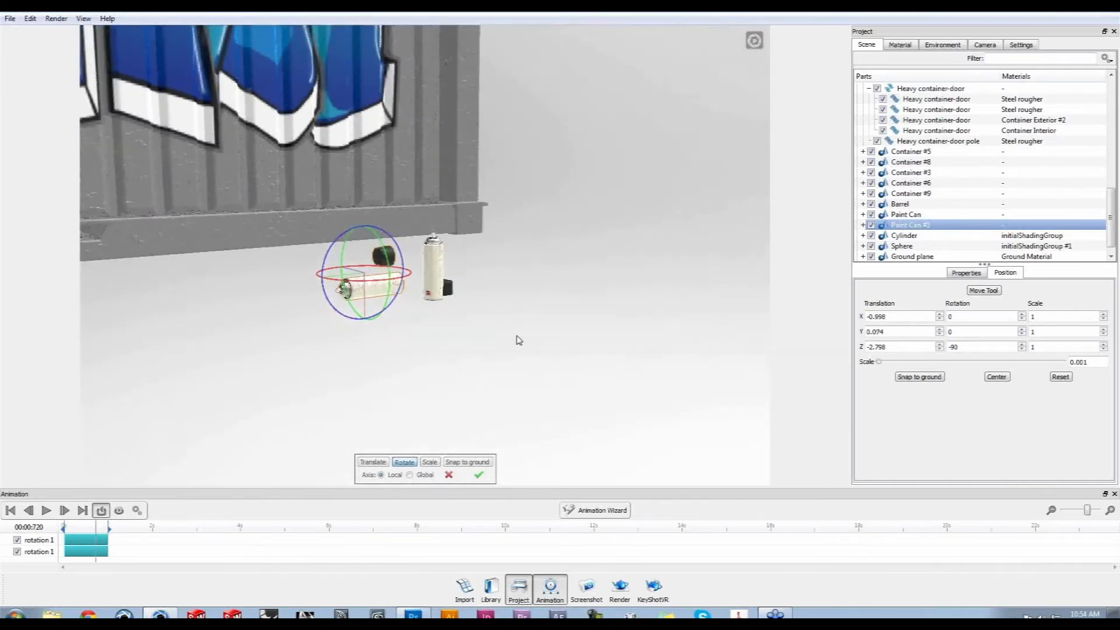
{"action": "left_click", "coordinate": [471, 463]}
{"action": "left_click", "coordinate": [478, 474]}
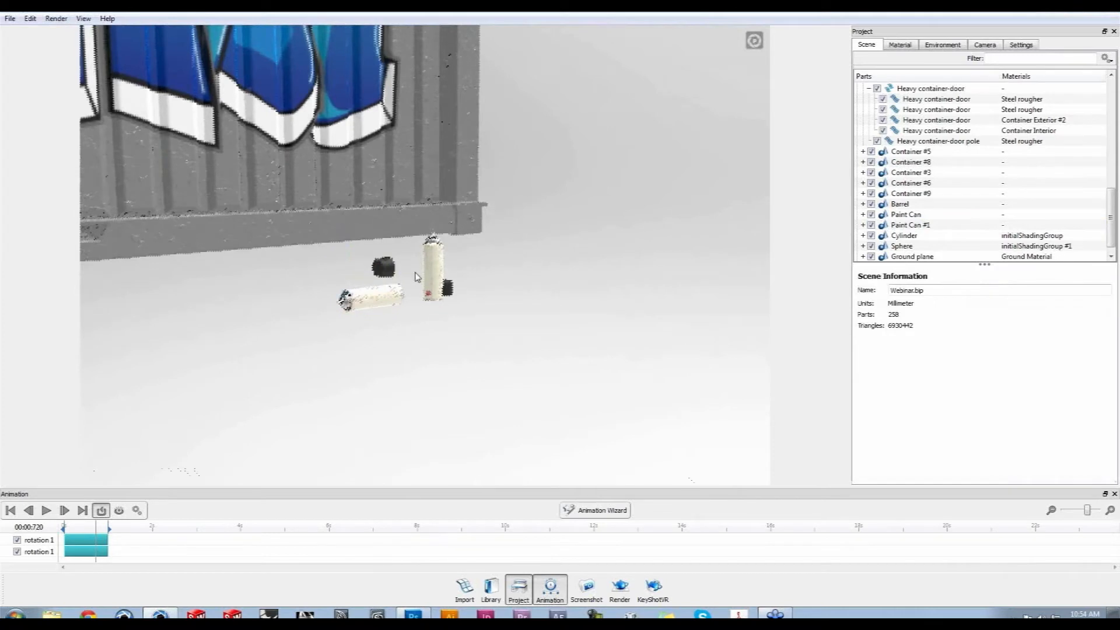
Delete the black cap part floating above the duplicated paint can
{"action": "left_click", "coordinate": [382, 272]}
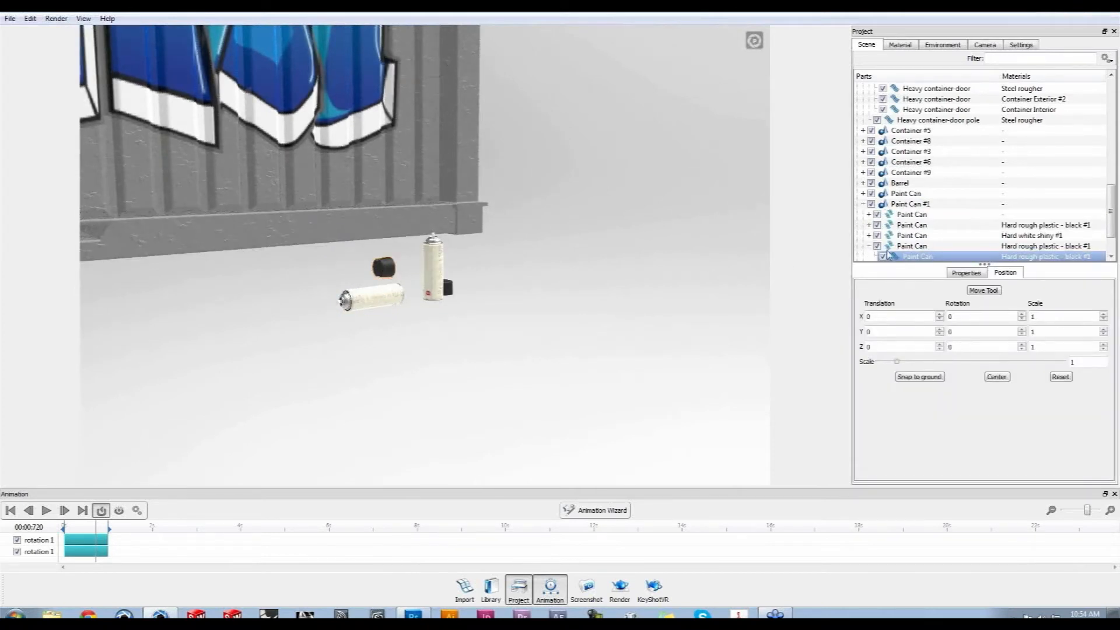
{"action": "left_click", "coordinate": [919, 246]}
{"action": "right_click", "coordinate": [919, 247]}
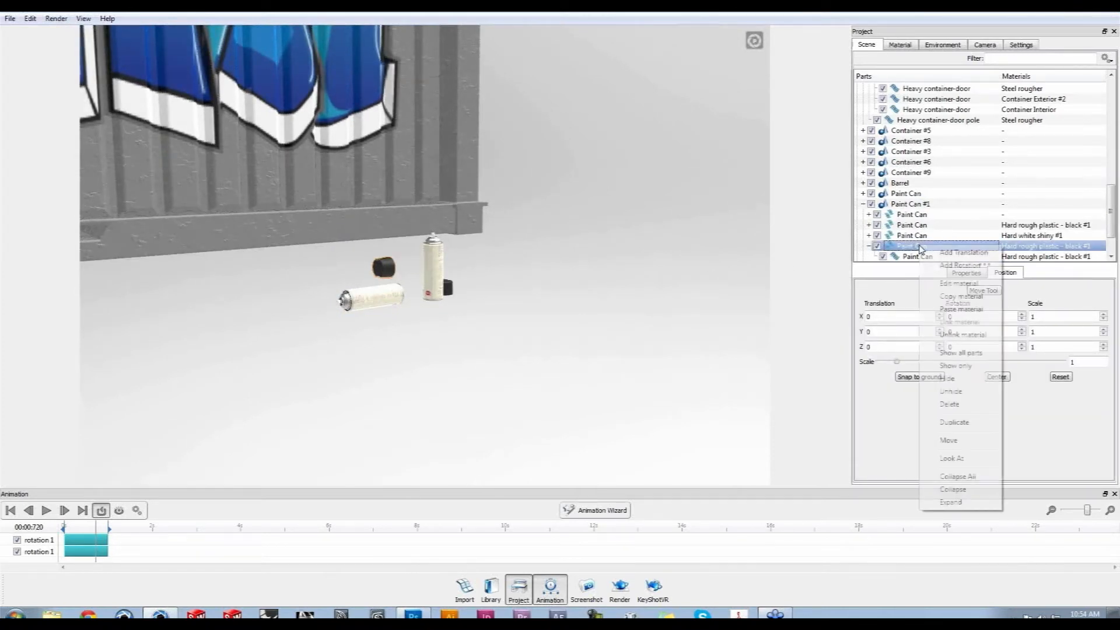
{"action": "left_click", "coordinate": [949, 404]}
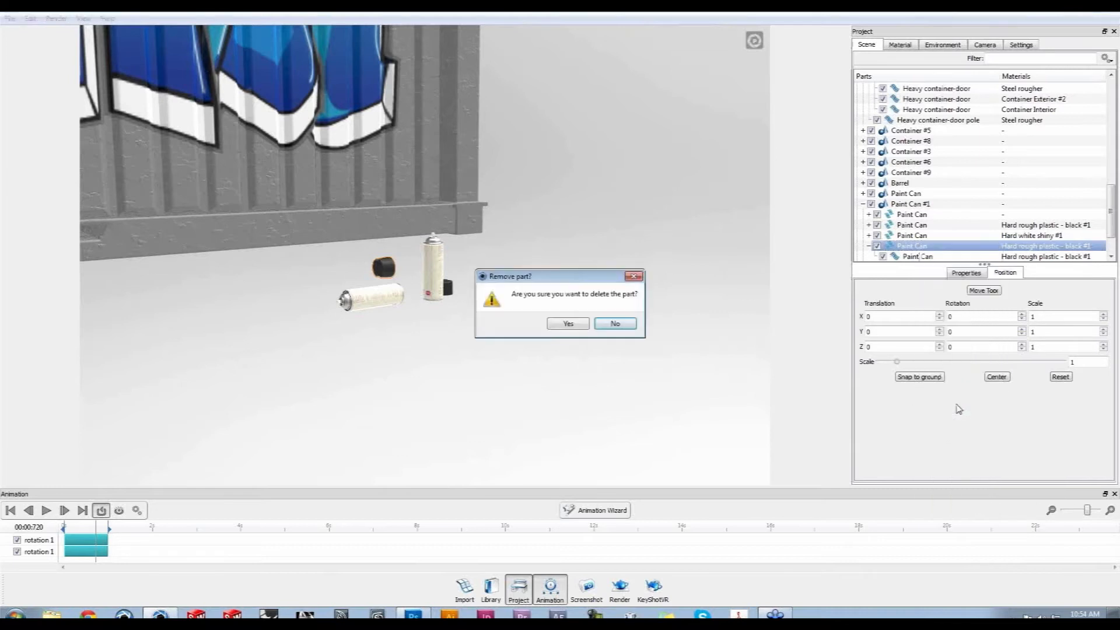
{"action": "left_click", "coordinate": [574, 327]}
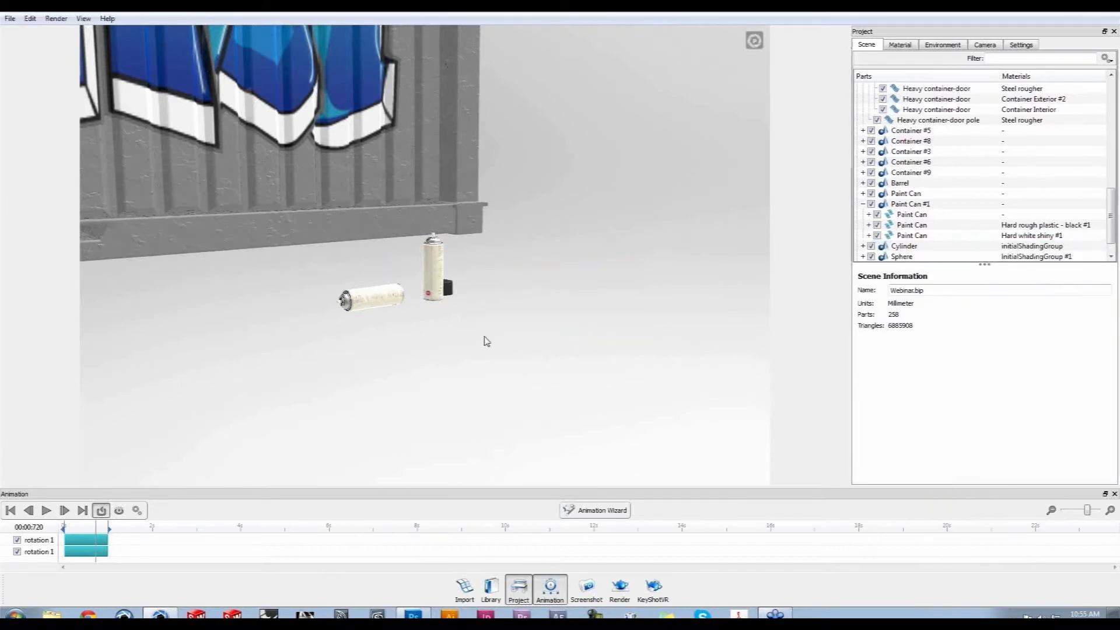
Examine the whole container stack with the repositioned barrel and paint cans from farther away, leaving nothing selected
{"action": "left_click", "coordinate": [450, 349]}
{"action": "scroll", "coordinate": [449, 349], "scroll_direction": "down", "scroll_amount": 5}
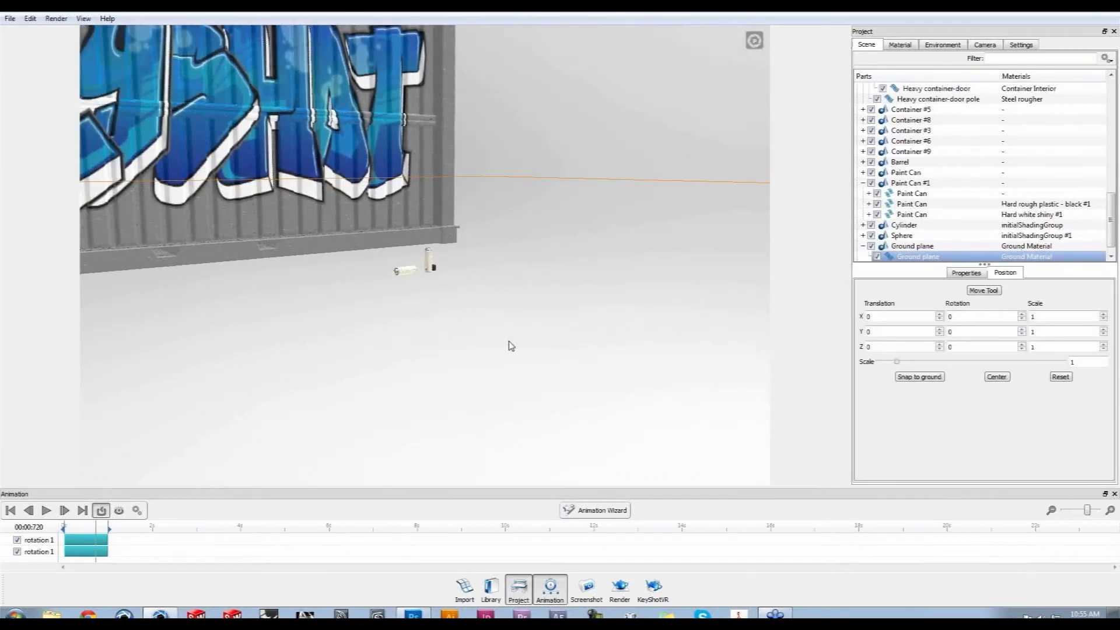
{"action": "scroll", "coordinate": [507, 346], "scroll_direction": "down", "scroll_amount": 5}
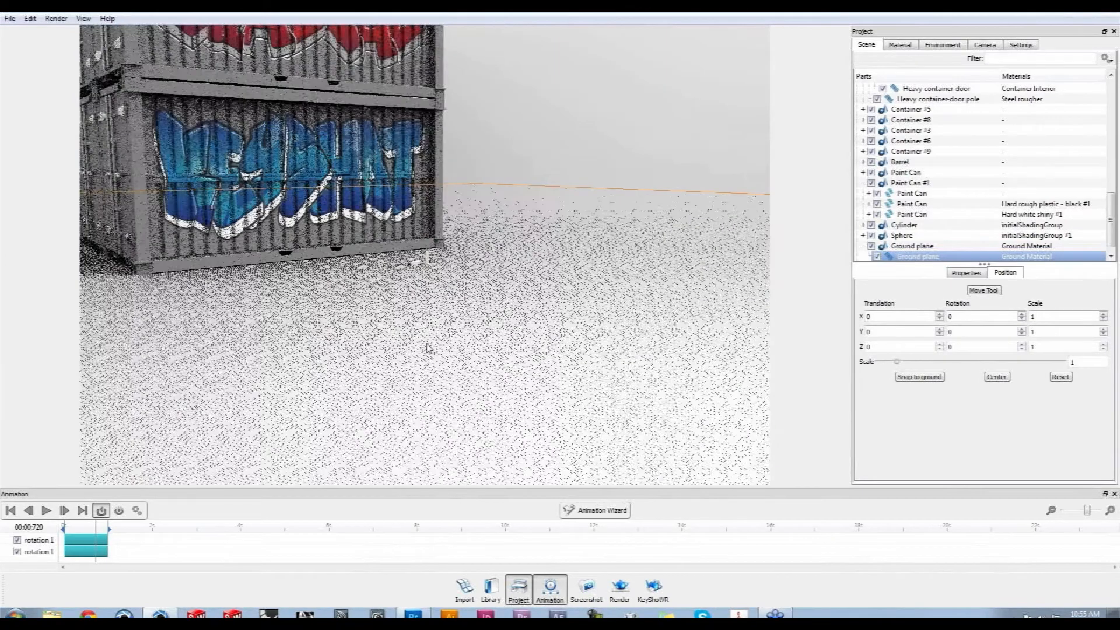
{"action": "middle_click_drag", "start_coordinate": [427, 347], "coordinate": [508, 426]}
{"action": "scroll", "coordinate": [449, 286], "scroll_direction": "down", "scroll_amount": 5}
{"action": "left_click_drag", "start_coordinate": [449, 286], "coordinate": [448, 367]}
{"action": "middle_click_drag", "start_coordinate": [448, 326], "coordinate": [447, 424]}
{"action": "left_click_drag", "start_coordinate": [447, 425], "coordinate": [432, 390]}
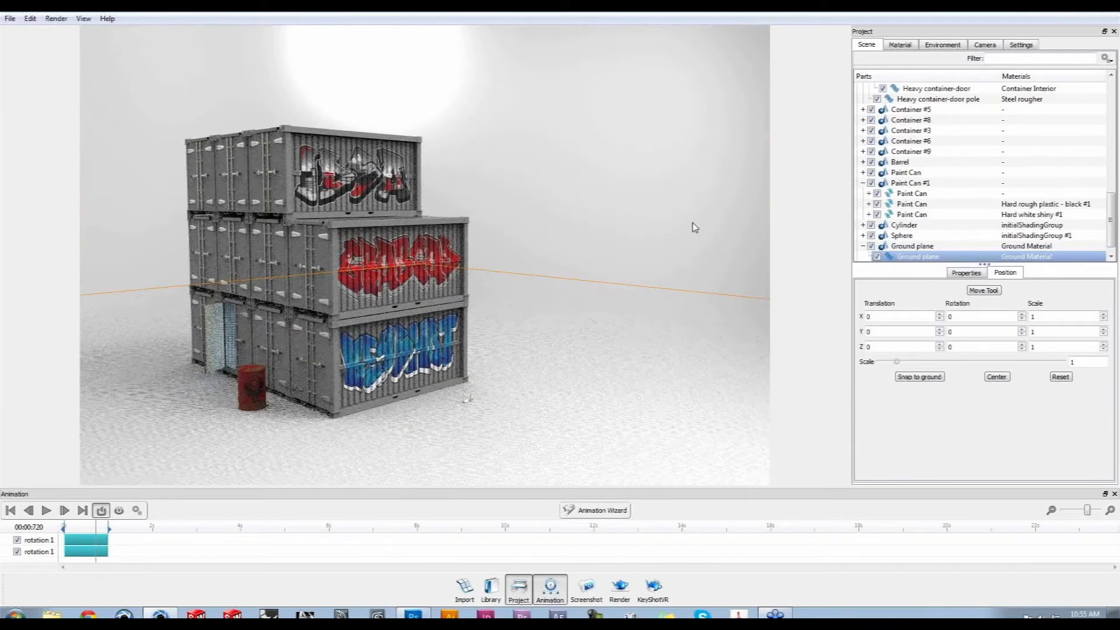
{"action": "left_click", "coordinate": [693, 228]}
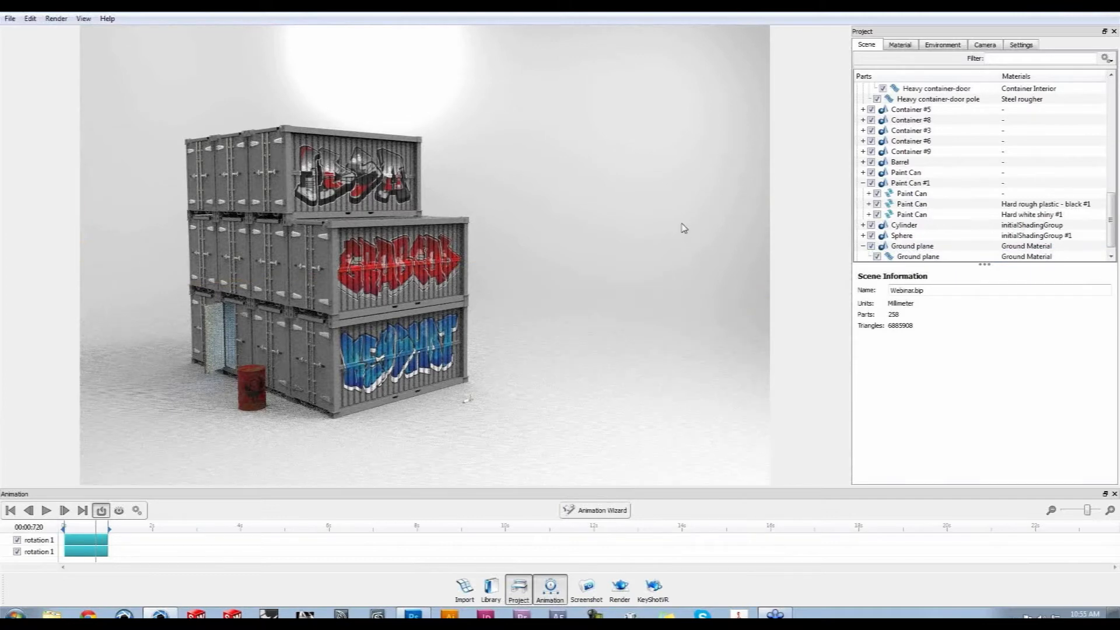
Hide the animation timeline and light the scene with the hdri-locations_urban_4k environment from the library
{"action": "left_click", "coordinate": [1114, 494]}
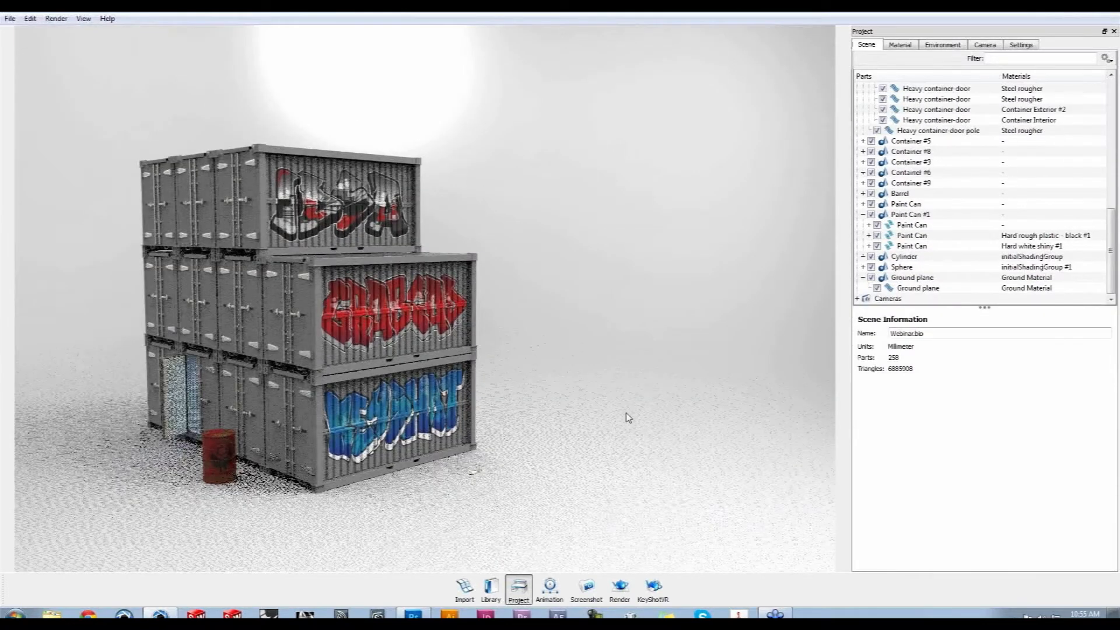
{"action": "key", "text": "m"}
{"action": "left_click", "coordinate": [75, 44]}
{"action": "left_click_drag", "start_coordinate": [174, 269], "coordinate": [174, 281]}
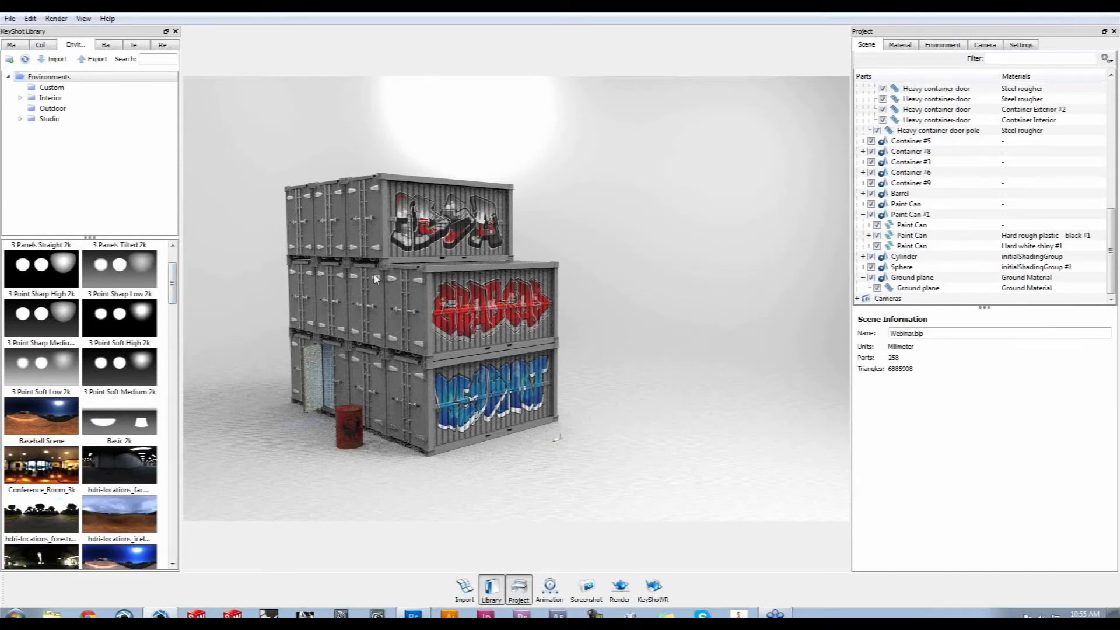
{"action": "left_click_drag", "start_coordinate": [174, 283], "coordinate": [185, 306]}
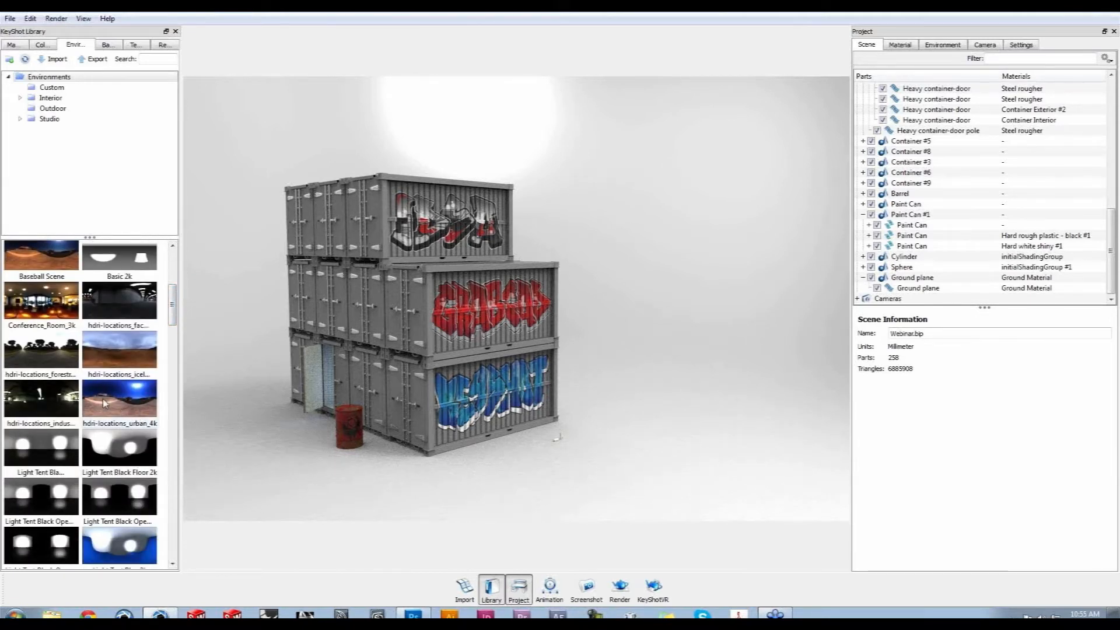
{"action": "left_click_drag", "start_coordinate": [103, 399], "coordinate": [668, 344]}
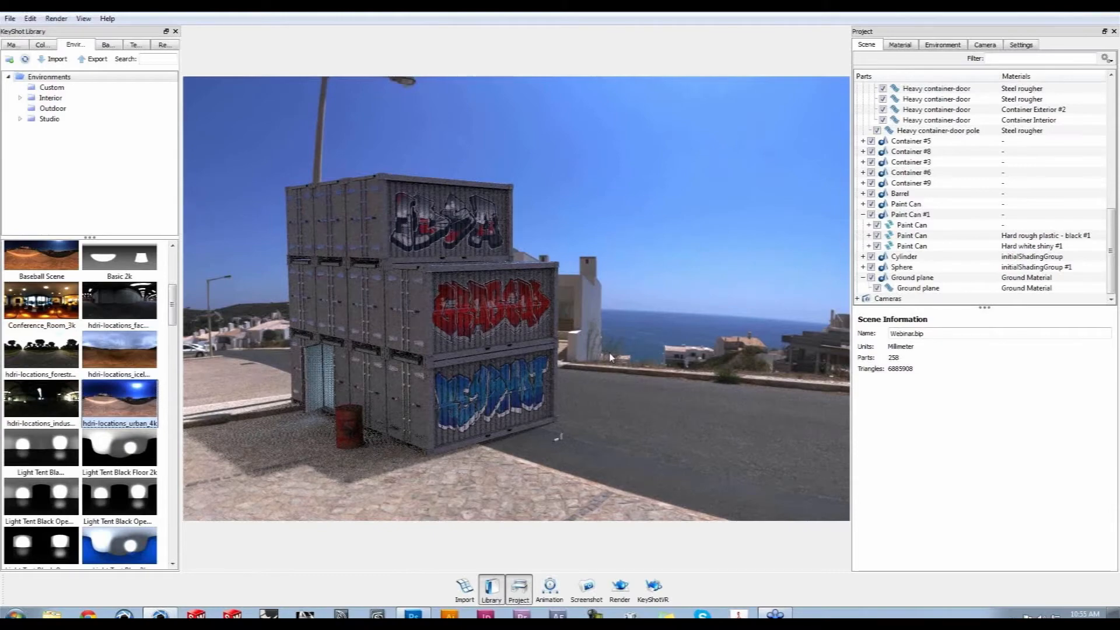
Widen the camera perspective to inspect the urban surroundings, and reframe the containers from a slightly higher angle
{"action": "scroll", "coordinate": [608, 360], "scroll_direction": "down", "scroll_amount": 5, "text": "alt"}
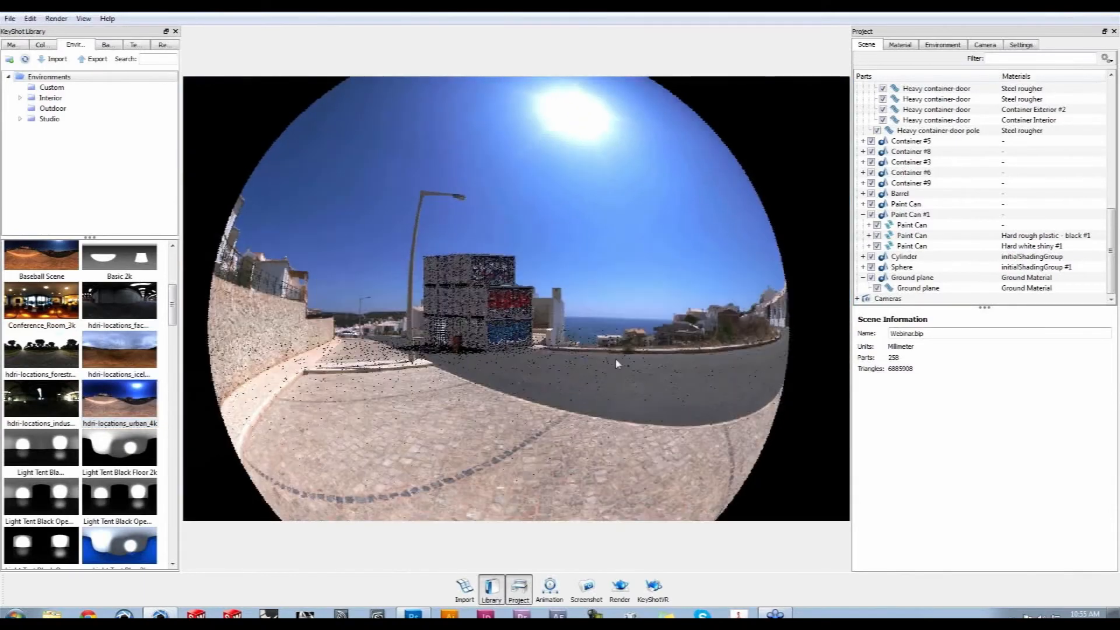
{"action": "left_click_drag", "start_coordinate": [547, 184], "coordinate": [535, 480]}
{"action": "scroll", "coordinate": [535, 480], "scroll_direction": "up", "scroll_amount": 4, "text": "alt"}
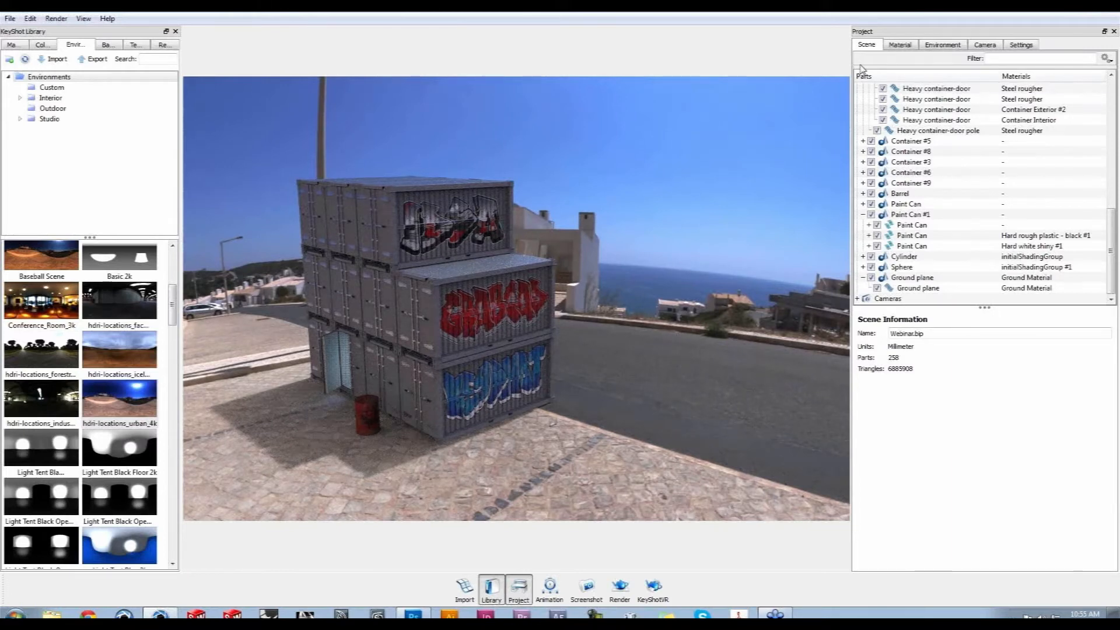
Try a plain color background for the scene and switch it back to Lighting Environment
{"action": "key", "text": "c"}
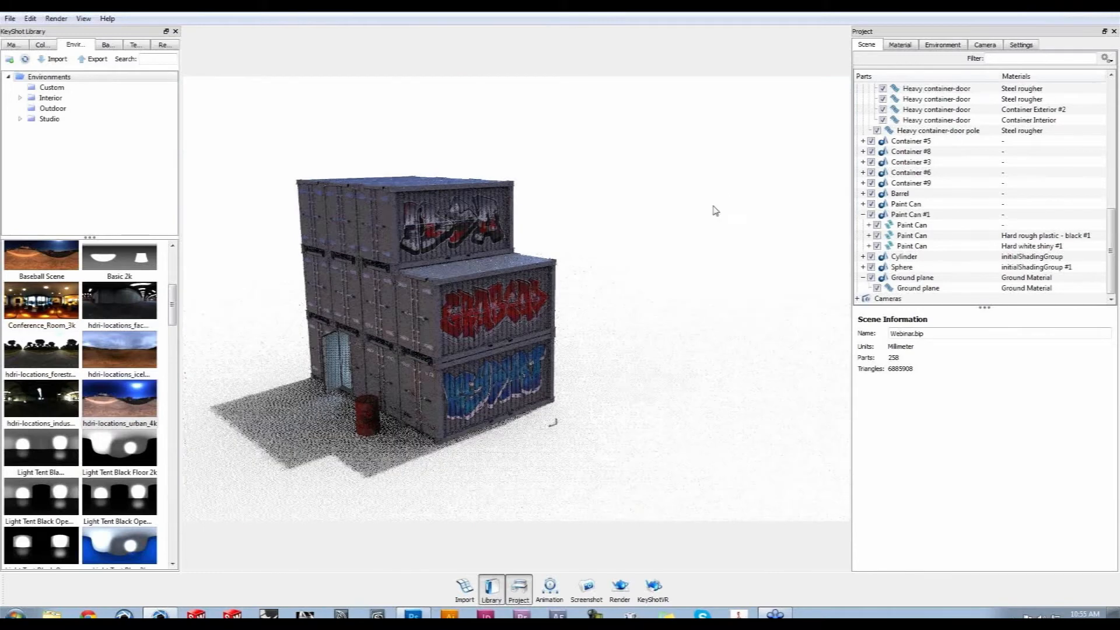
{"action": "left_click", "coordinate": [942, 45]}
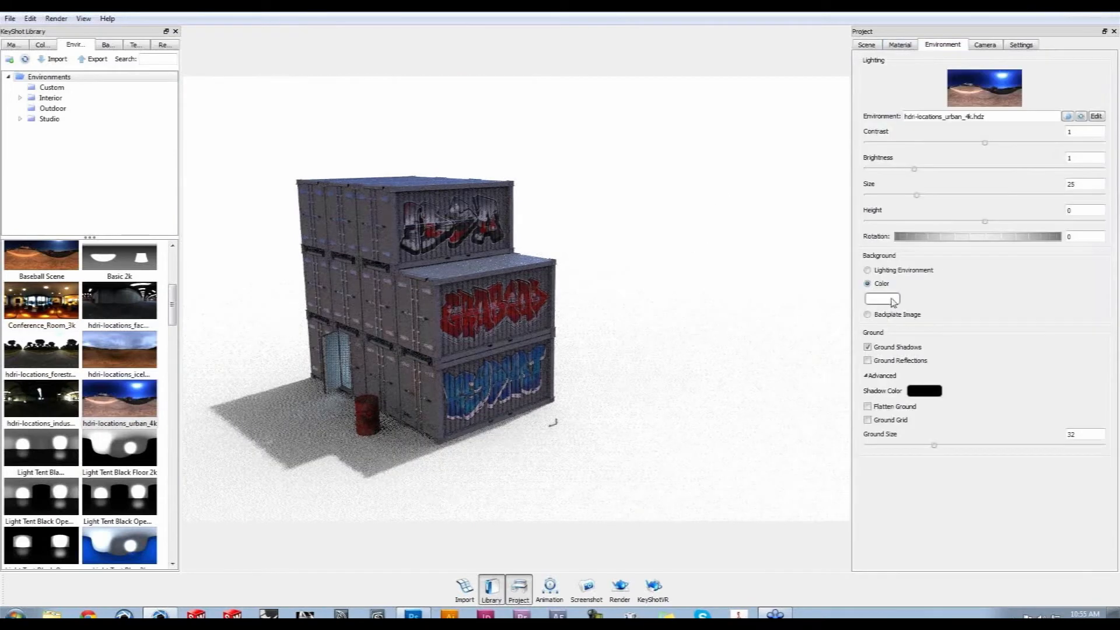
{"action": "left_click", "coordinate": [898, 271]}
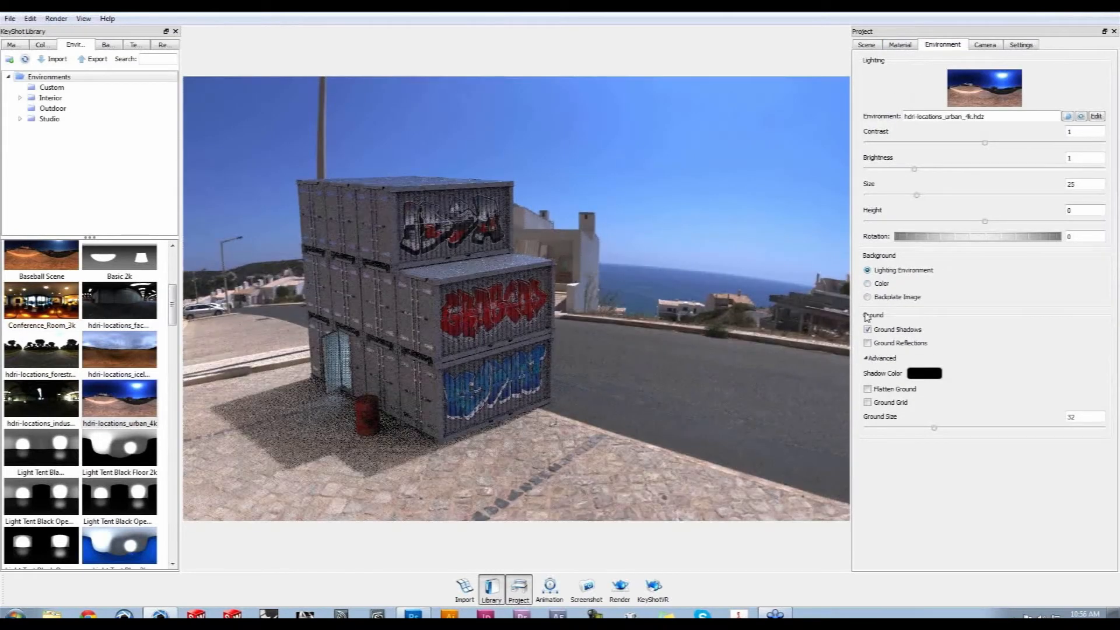
Set the scene background to a plain white color in place of the lighting environment
{"action": "left_click", "coordinate": [886, 284]}
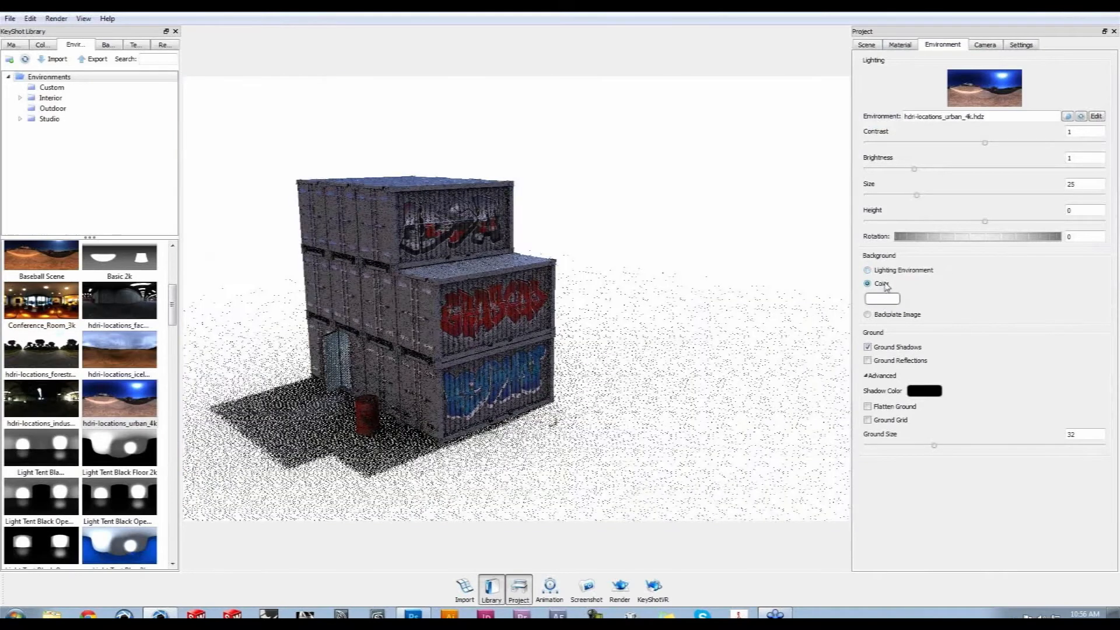
{"action": "left_click_drag", "start_coordinate": [669, 408], "coordinate": [652, 408]}
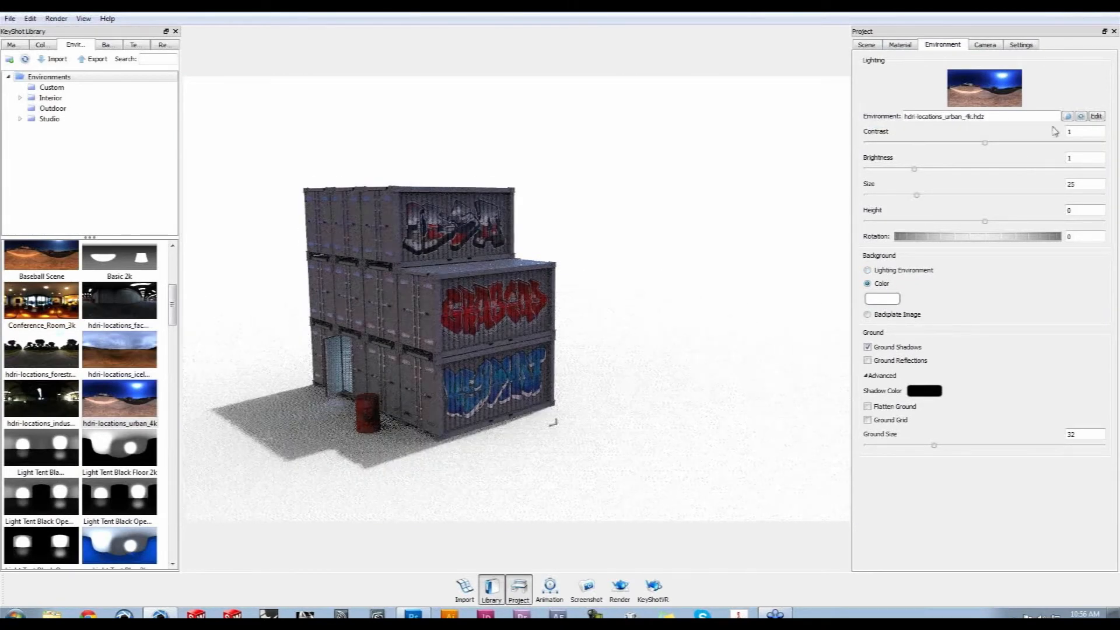
{"action": "left_click_drag", "start_coordinate": [559, 293], "coordinate": [635, 313]}
Open the urban environment in the KeyShot HDR Editor and lower its saturation to 22%
{"action": "left_click", "coordinate": [1095, 116]}
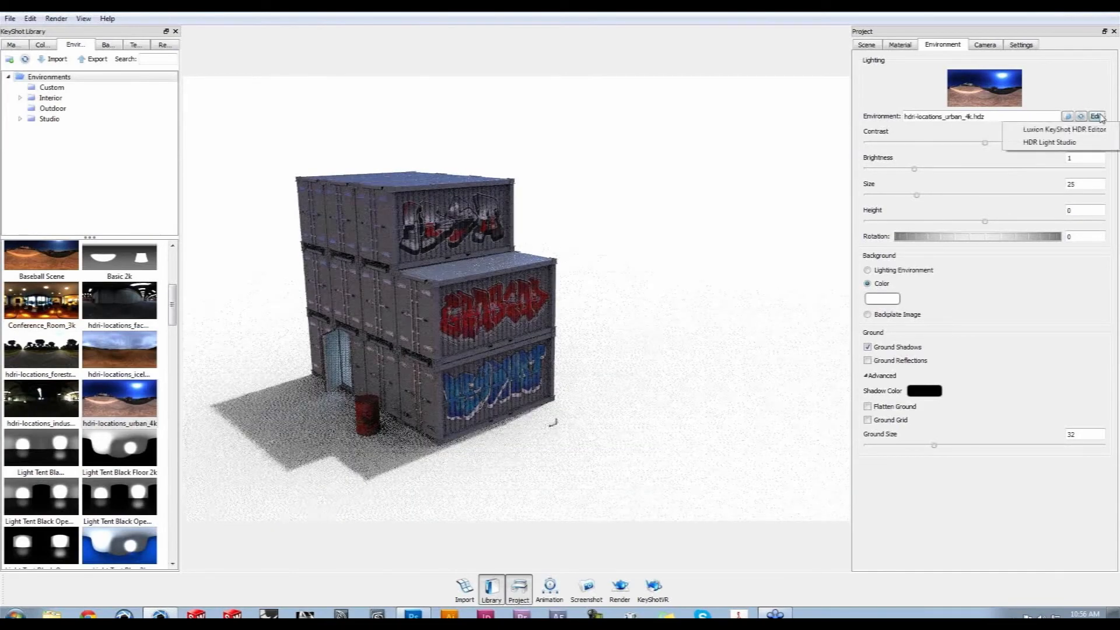
{"action": "left_click", "coordinate": [1091, 129]}
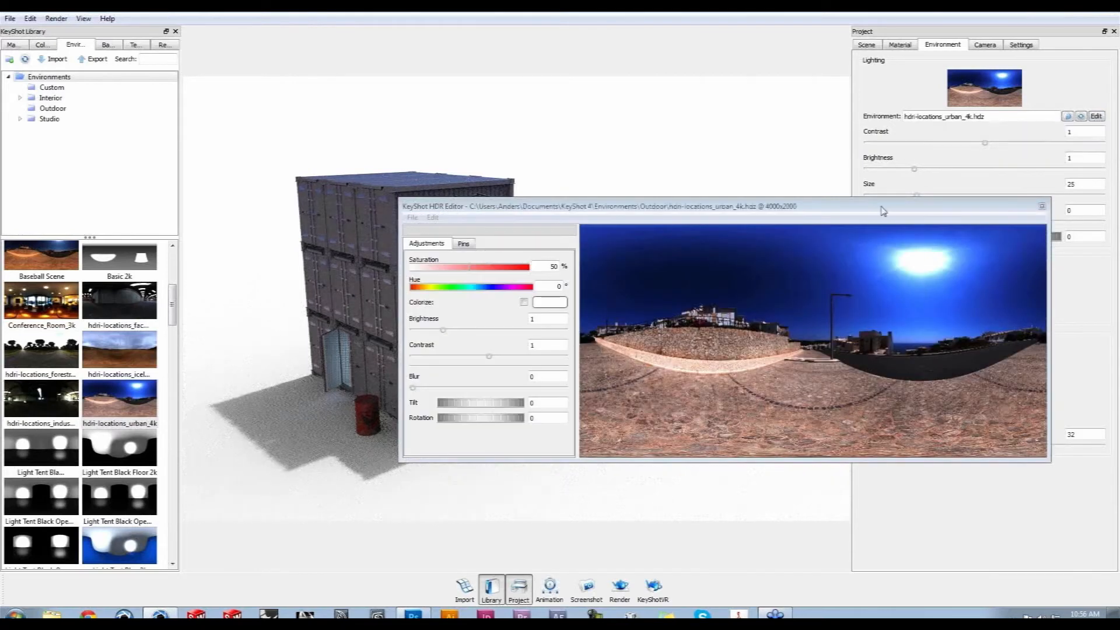
{"action": "left_click_drag", "start_coordinate": [883, 210], "coordinate": [926, 263]}
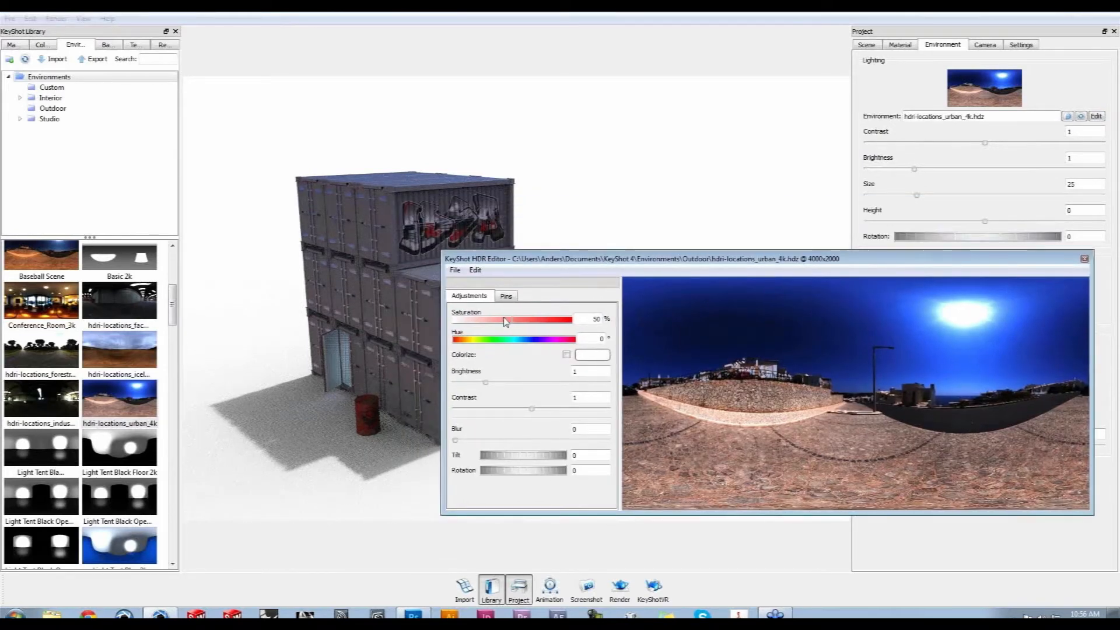
{"action": "left_click_drag", "start_coordinate": [506, 324], "coordinate": [479, 324]}
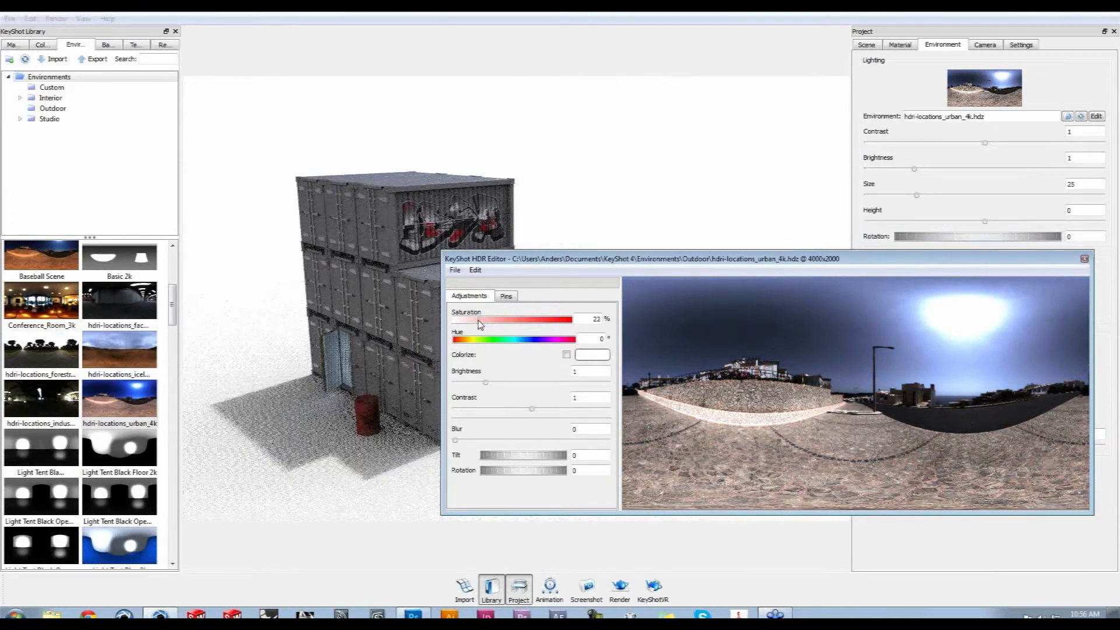
{"action": "mouse_move", "coordinate": [582, 261]}
{"action": "left_mouse_down"}
{"action": "mouse_move", "coordinate": [832, 265]}
{"action": "mouse_move", "coordinate": [582, 243]}
{"action": "mouse_move", "coordinate": [590, 253]}
{"action": "left_mouse_up"}
{"action": "middle_click_drag", "start_coordinate": [199, 165], "coordinate": [185, 151]}
{"action": "mouse_move", "coordinate": [233, 279]}
{"action": "middle_mouse_down"}
{"action": "mouse_move", "coordinate": [183, 248]}
{"action": "mouse_move", "coordinate": [212, 275]}
{"action": "middle_mouse_up"}
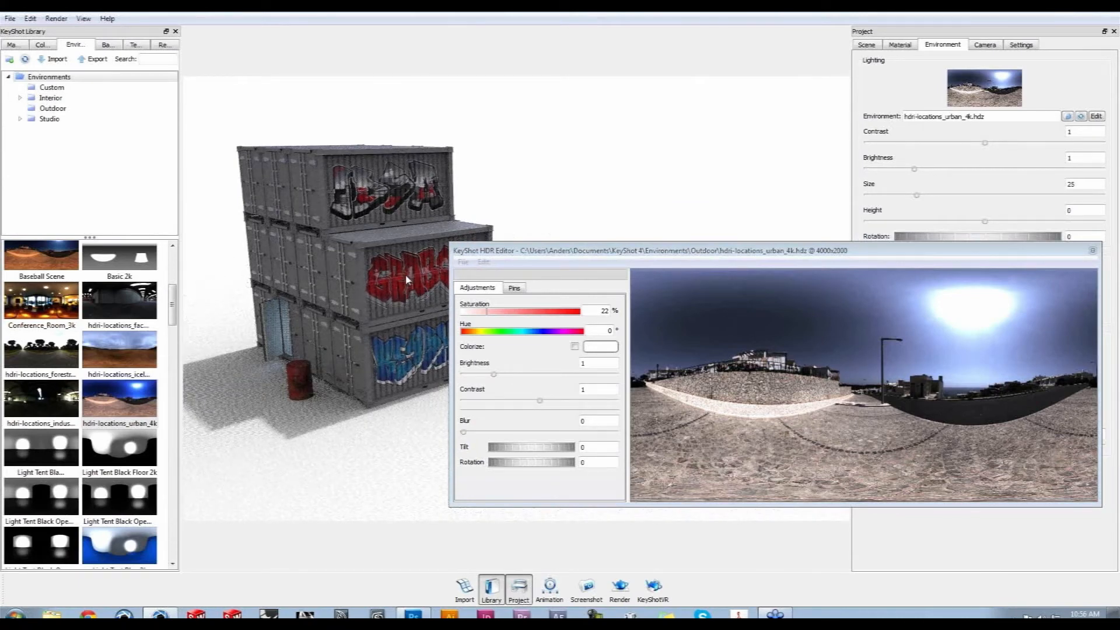
{"action": "left_click_drag", "start_coordinate": [412, 283], "coordinate": [463, 293]}
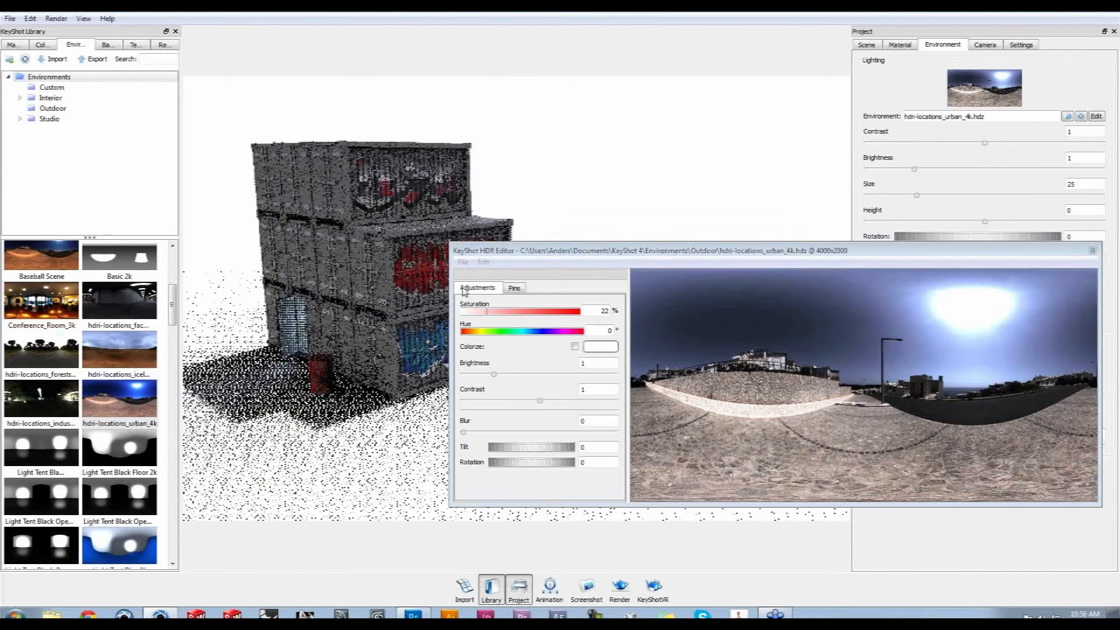
Colorize the environment image with a very pale warm yellow at 97% grayscale brightness
{"action": "left_click", "coordinate": [575, 347]}
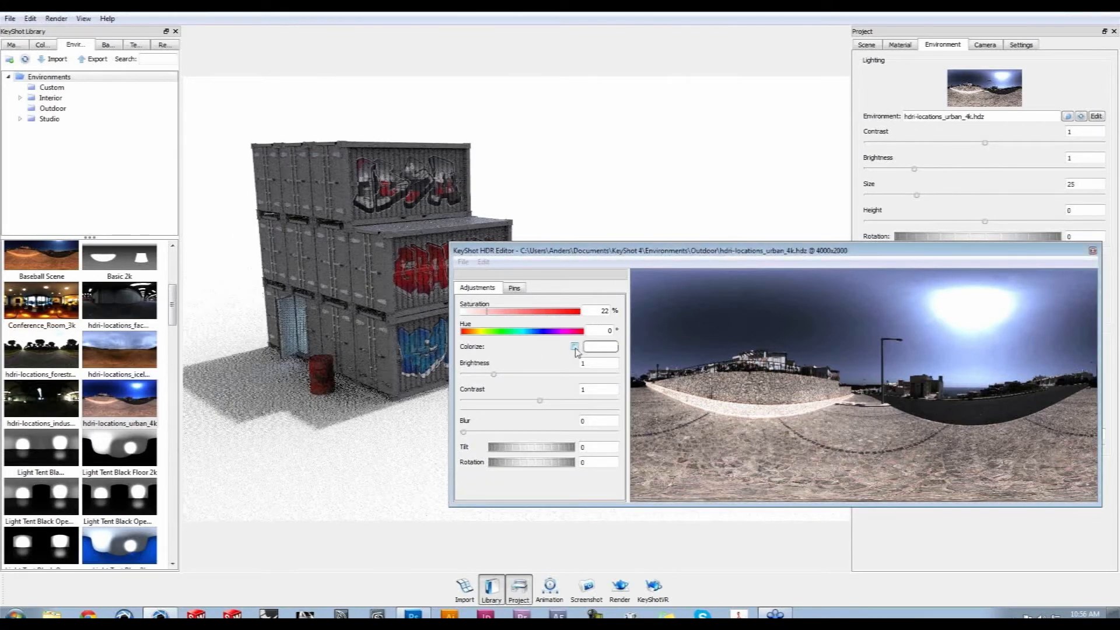
{"action": "left_click", "coordinate": [600, 347]}
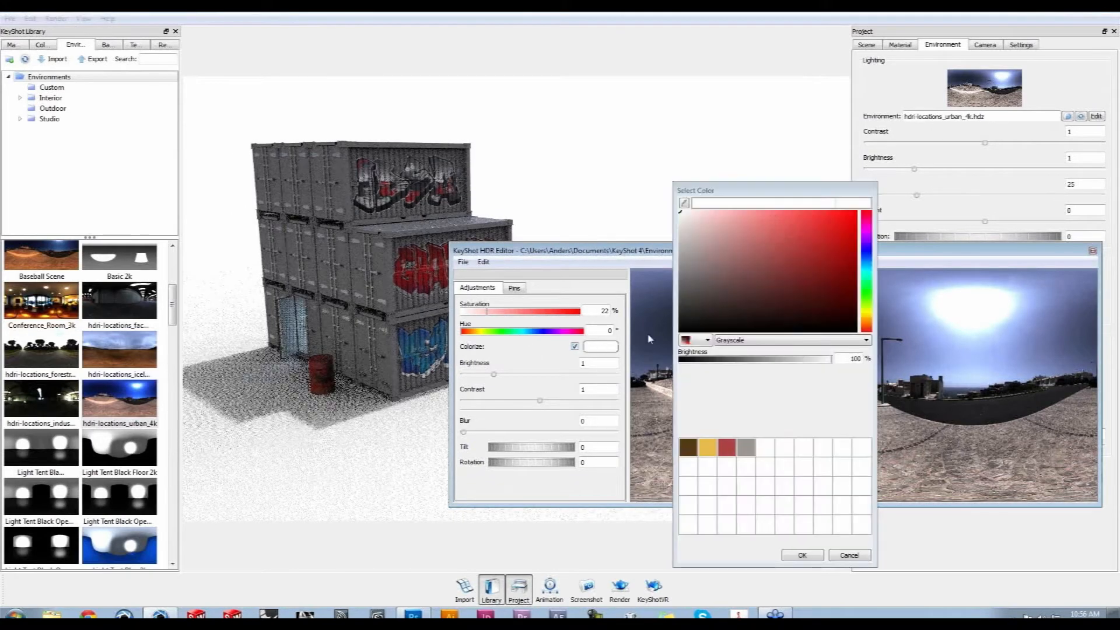
{"action": "left_click", "coordinate": [866, 316]}
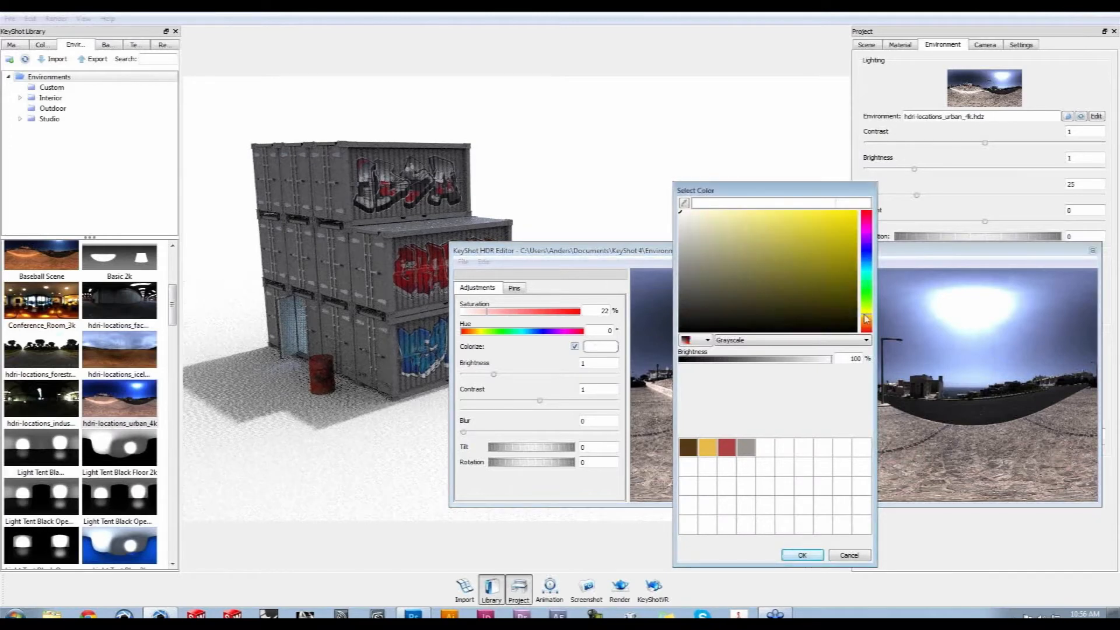
{"action": "left_click", "coordinate": [726, 216]}
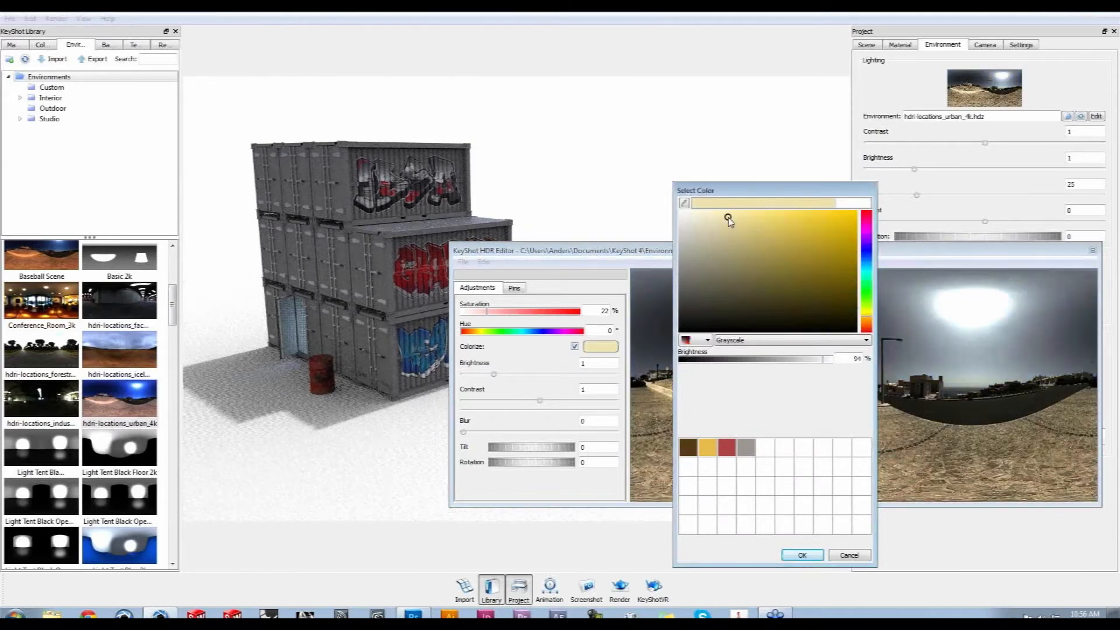
{"action": "left_click", "coordinate": [708, 214]}
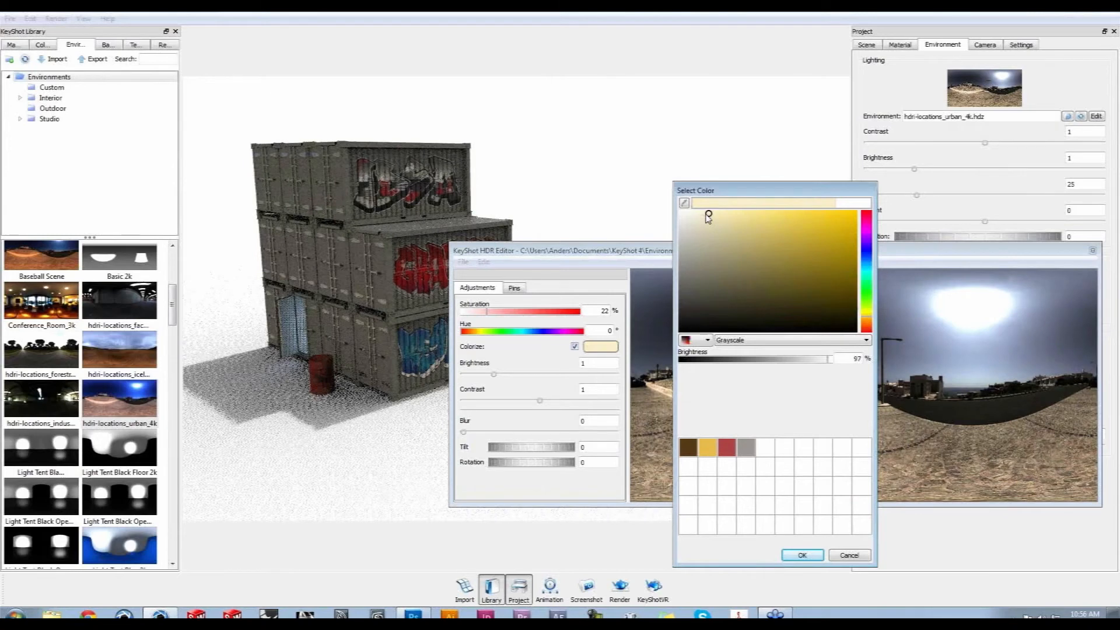
{"action": "left_click", "coordinate": [698, 214]}
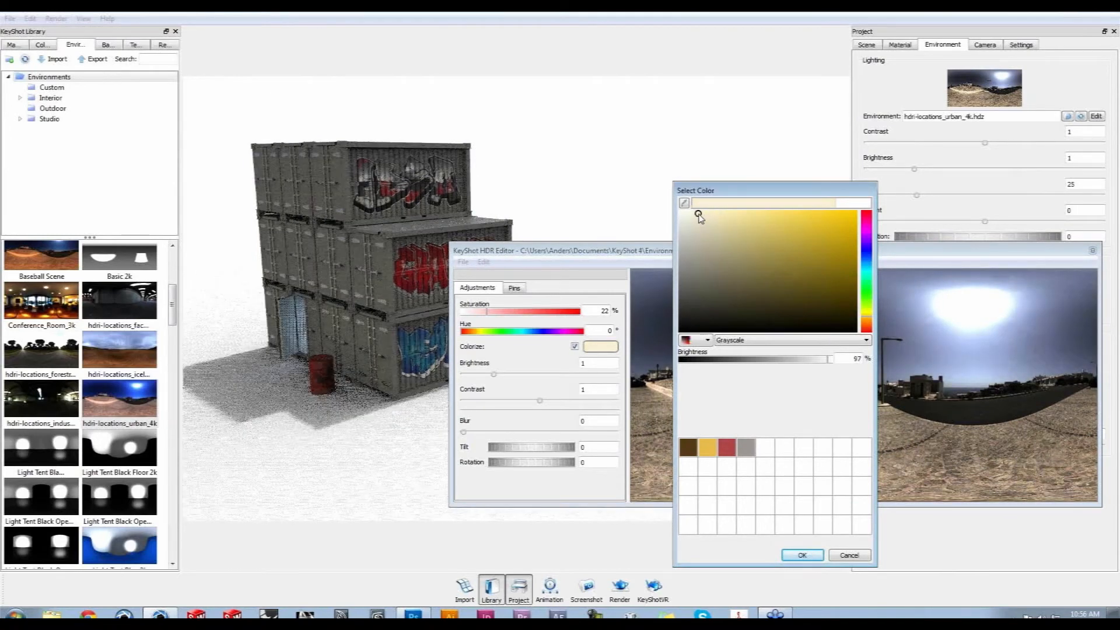
{"action": "left_click", "coordinate": [701, 214]}
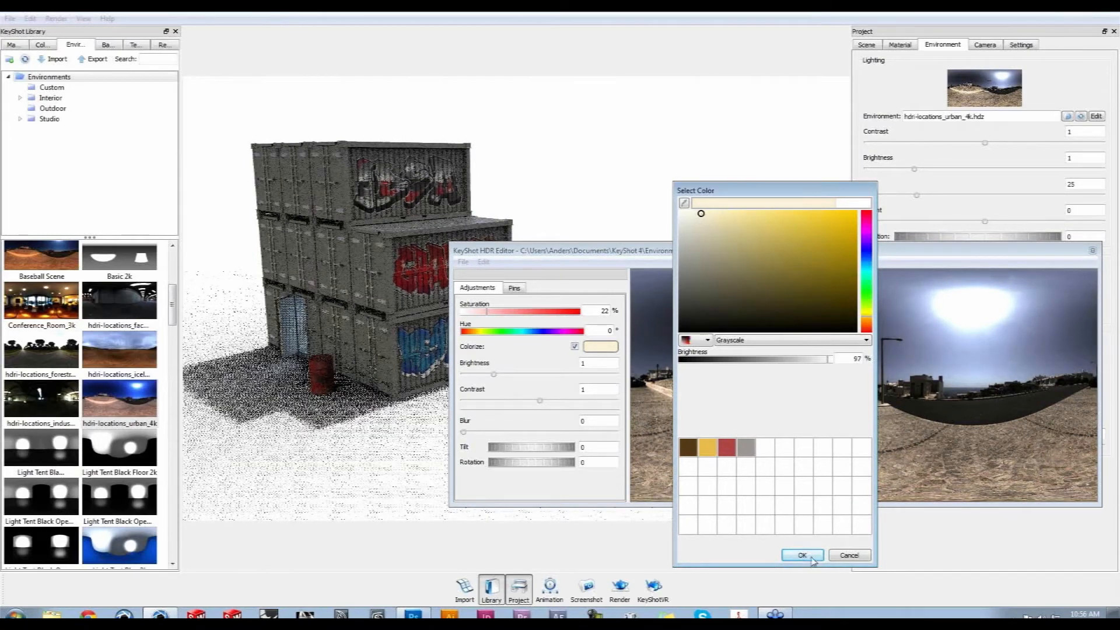
{"action": "left_click", "coordinate": [802, 554]}
Save the edited HDR image as hdri-locations_urban_4k.hdz in the Bips folder of Container webinar, and close the HDR editor
{"action": "left_click", "coordinate": [463, 262]}
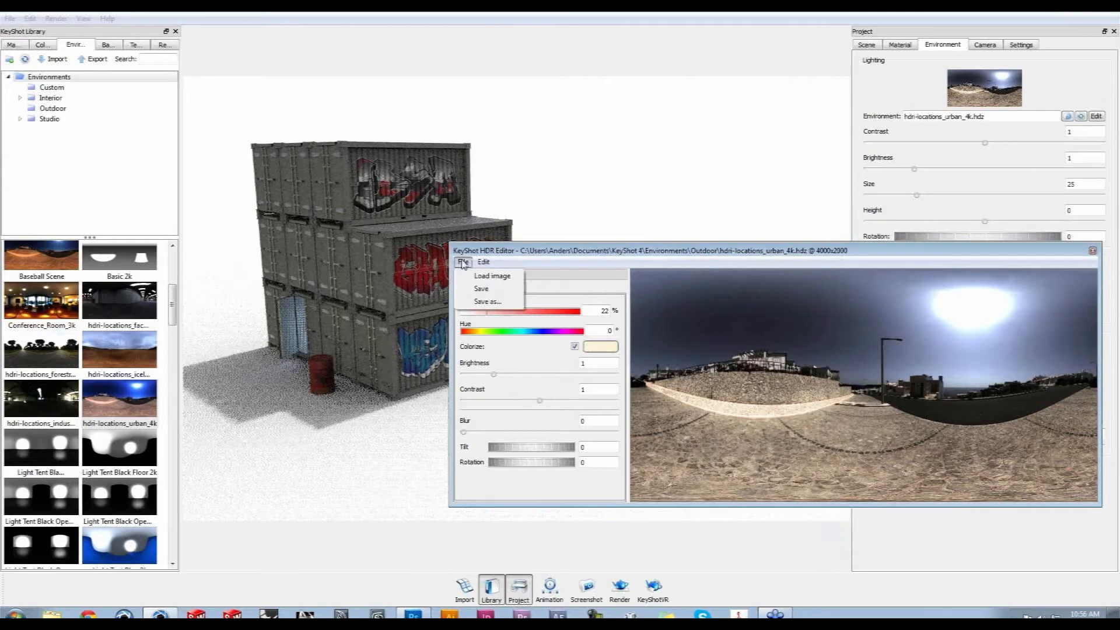
{"action": "left_click", "coordinate": [481, 302]}
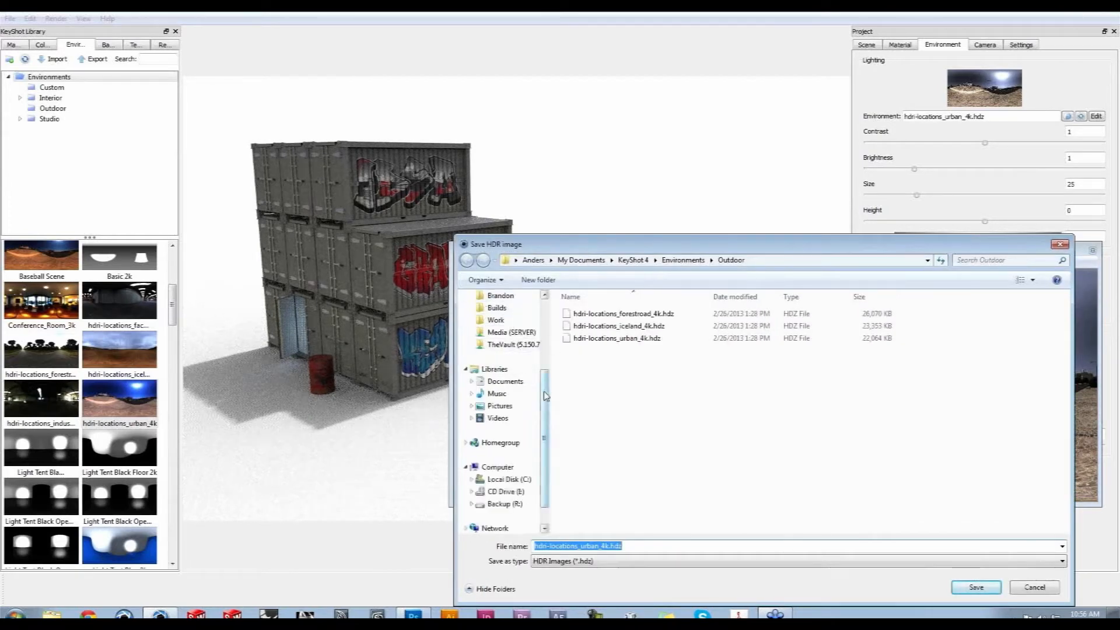
{"action": "scroll", "coordinate": [508, 327], "scroll_direction": "up", "scroll_amount": 3}
{"action": "left_click", "coordinate": [499, 313]}
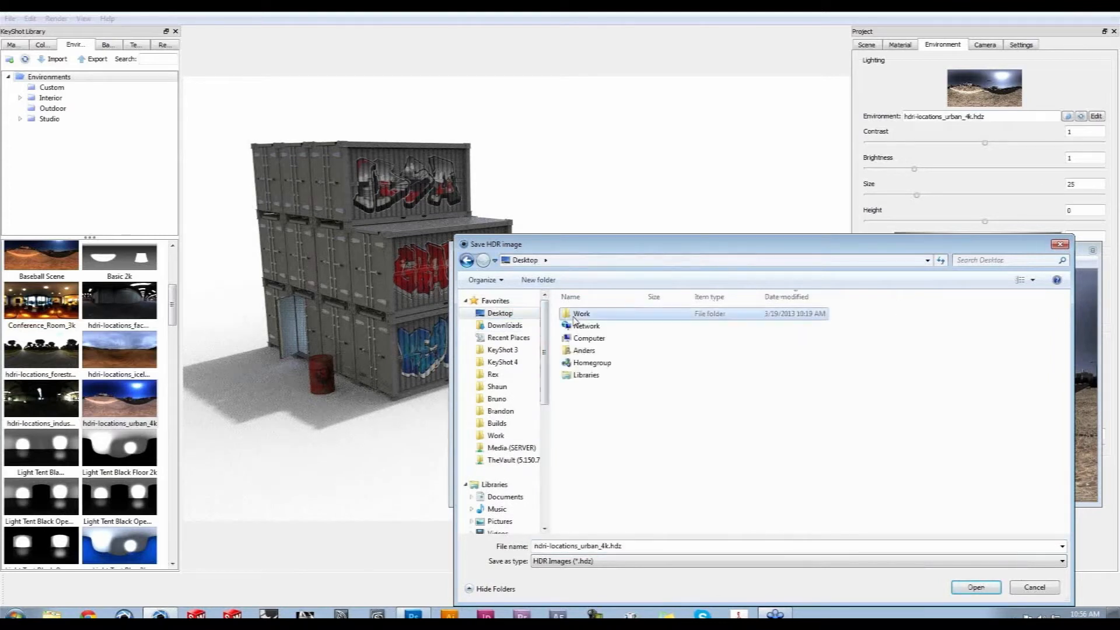
{"action": "double_click", "coordinate": [579, 315]}
{"action": "left_click", "coordinate": [579, 315]}
{"action": "double_click", "coordinate": [579, 315]}
{"action": "double_click", "coordinate": [592, 320]}
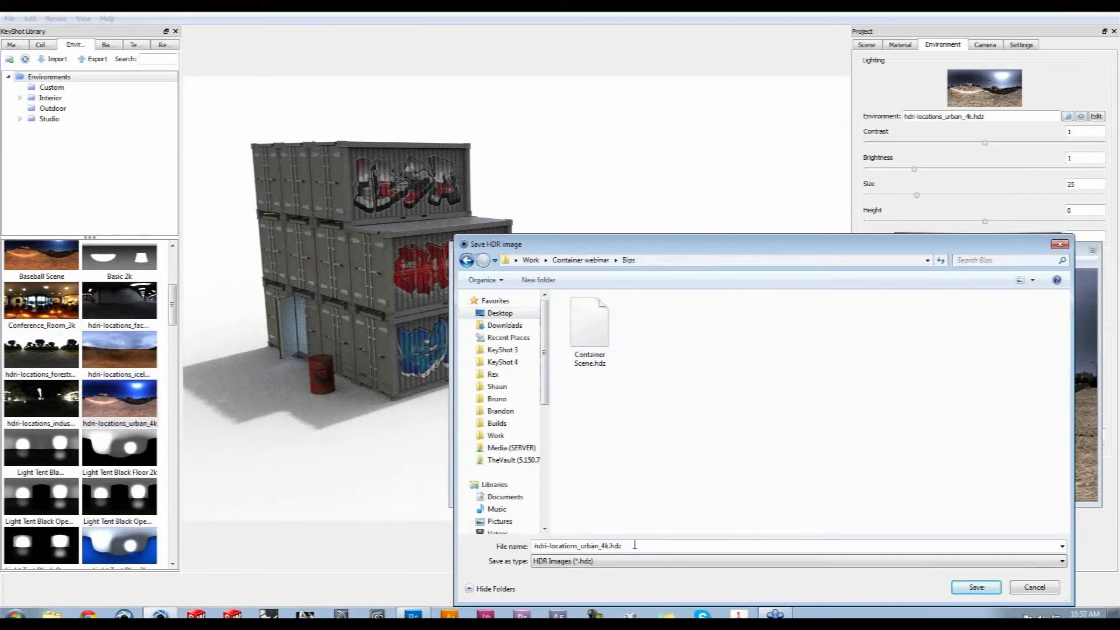
{"action": "left_click", "coordinate": [989, 589]}
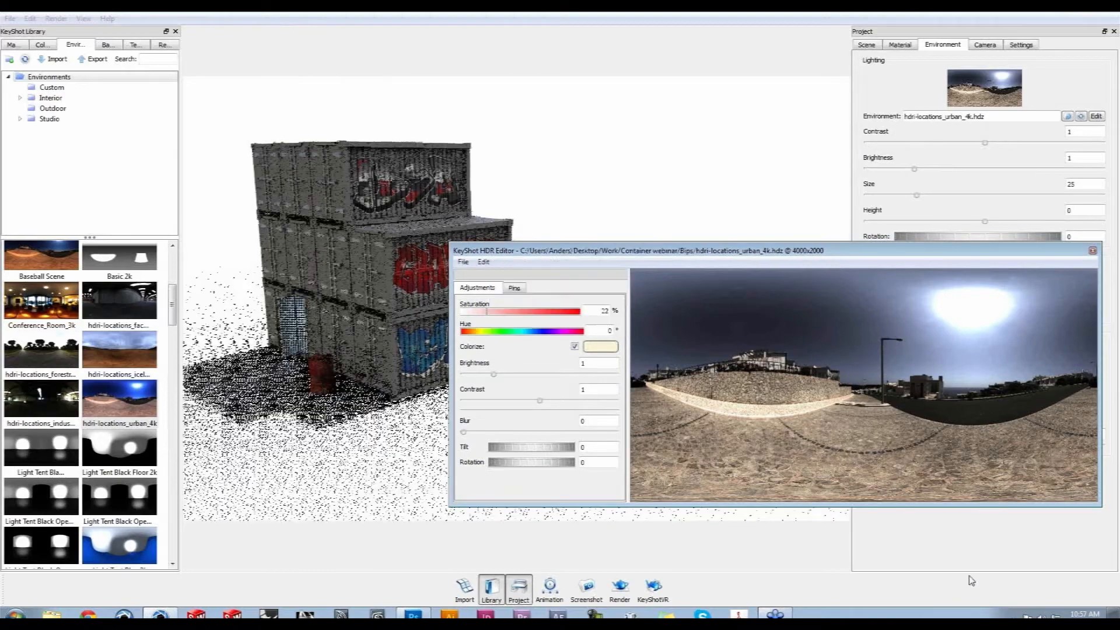
{"action": "left_click", "coordinate": [1091, 250]}
Rotate the lighting environment to 315.5 degrees so the sun strikes the graffiti sides, and frame the containers closer
{"action": "mouse_move", "coordinate": [597, 447]}
{"action": "left_mouse_down"}
{"action": "mouse_move", "coordinate": [663, 458]}
{"action": "mouse_move", "coordinate": [688, 449]}
{"action": "mouse_move", "coordinate": [630, 355]}
{"action": "mouse_move", "coordinate": [461, 473]}
{"action": "mouse_move", "coordinate": [584, 465]}
{"action": "left_mouse_up"}
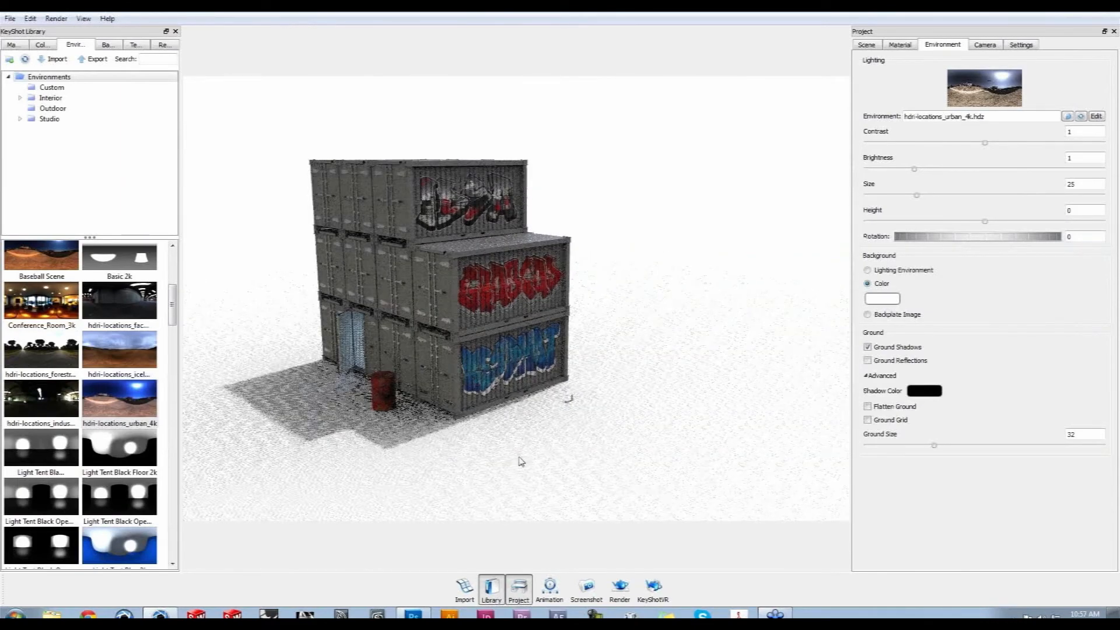
{"action": "left_click_drag", "start_coordinate": [515, 462], "coordinate": [522, 463]}
{"action": "left_click_drag", "start_coordinate": [554, 460], "coordinate": [505, 456], "text": "ctrl"}
{"action": "scroll", "coordinate": [505, 449], "scroll_direction": "up", "scroll_amount": 4}
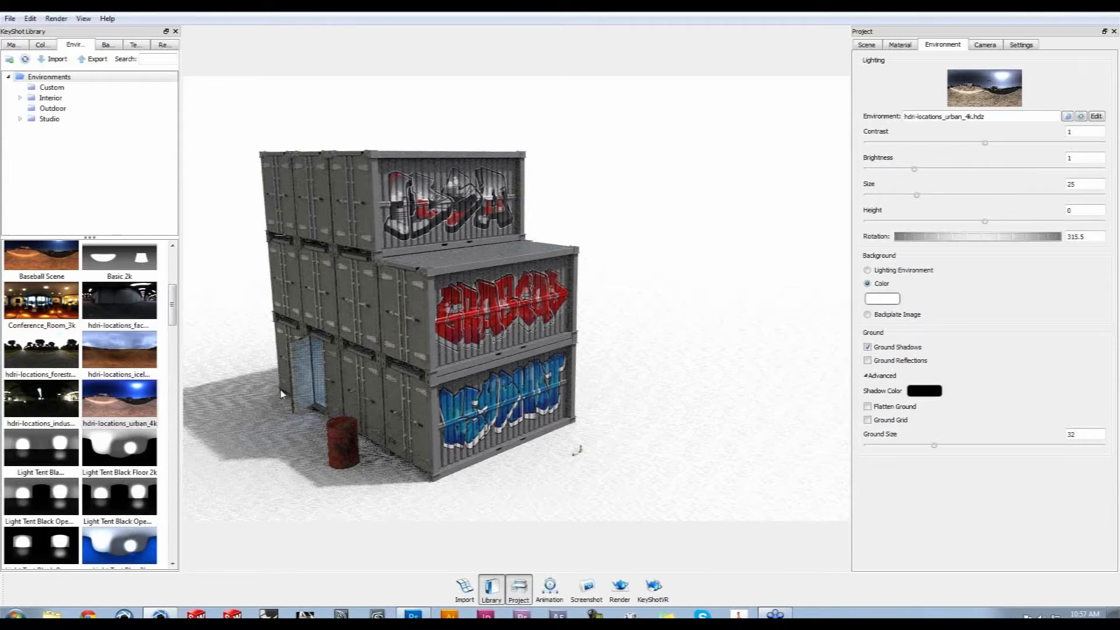
Tilt the free camera's view of the container building by setting its twist to about -10
{"action": "left_click_drag", "start_coordinate": [330, 391], "coordinate": [352, 200]}
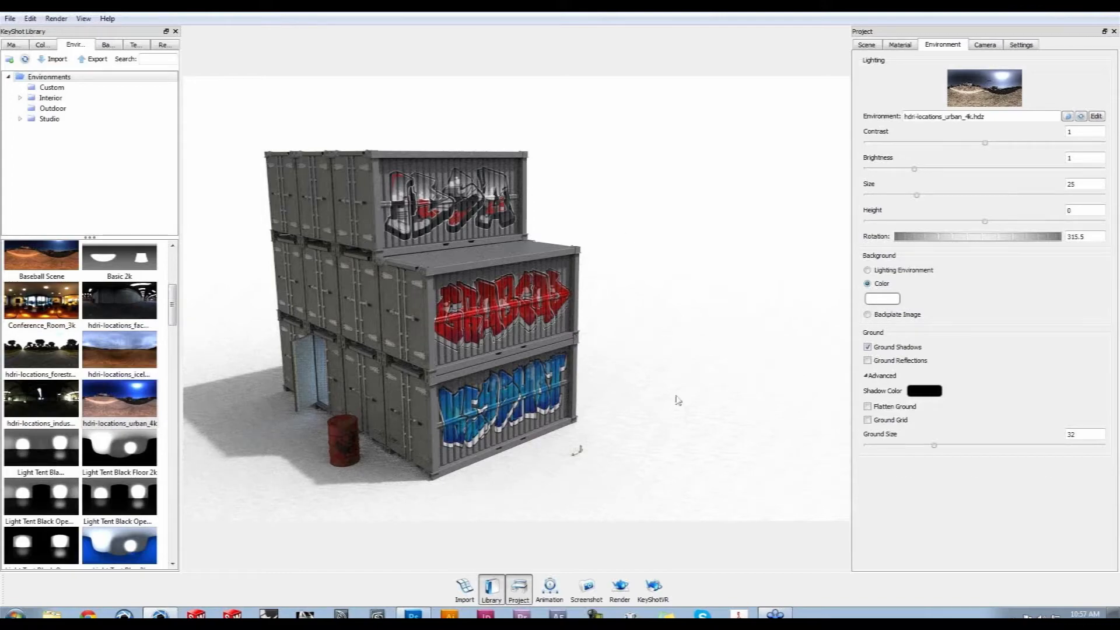
{"action": "left_click_drag", "start_coordinate": [642, 382], "coordinate": [691, 388]}
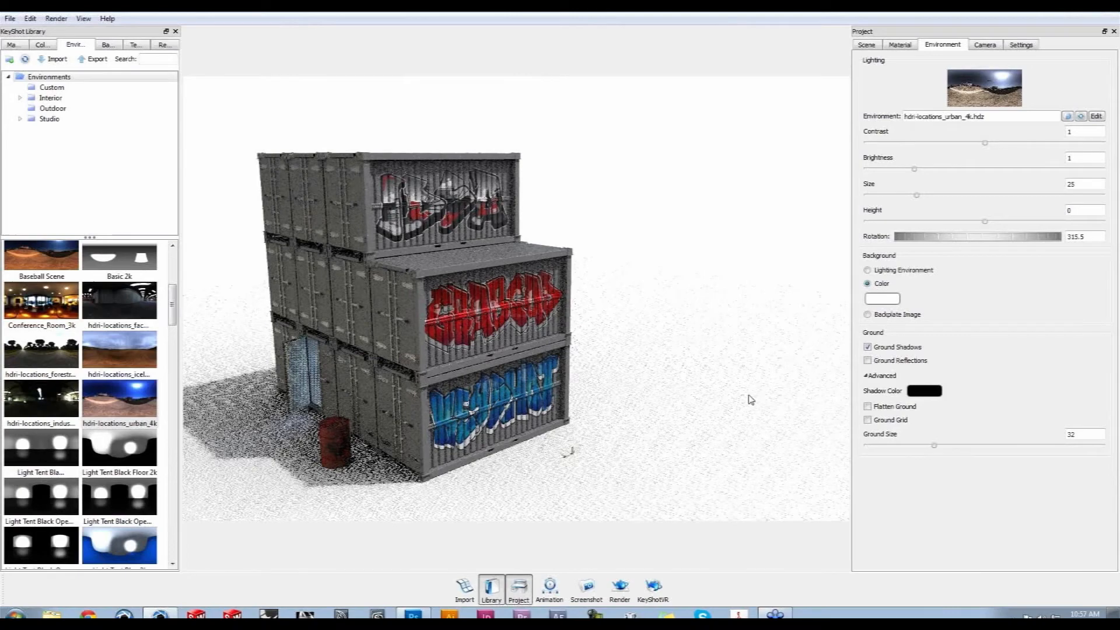
{"action": "left_click_drag", "start_coordinate": [630, 385], "coordinate": [653, 376]}
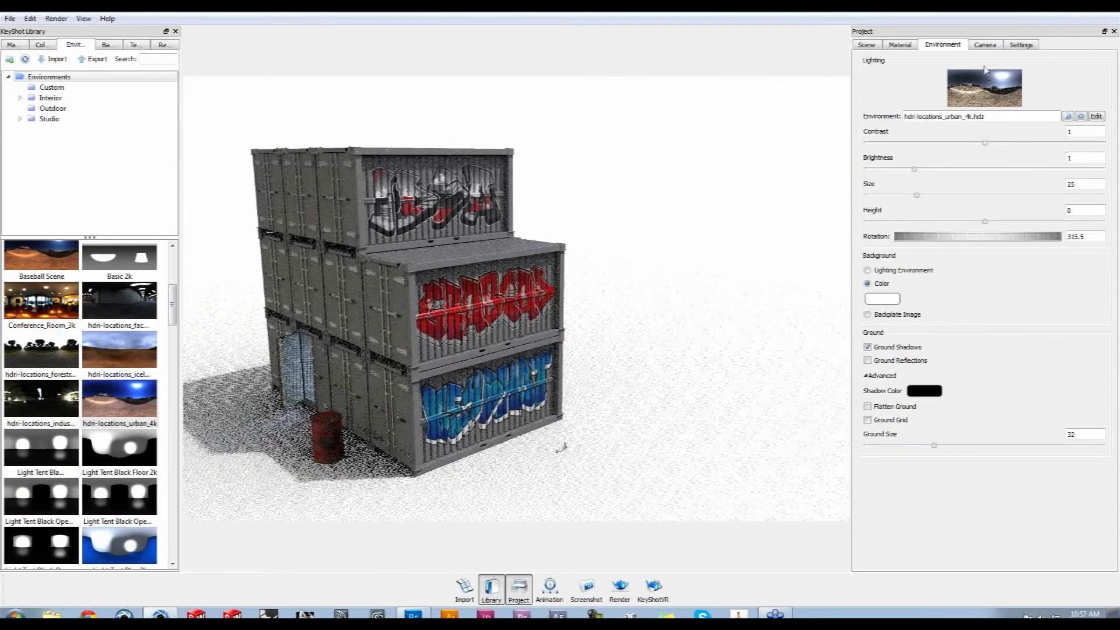
{"action": "left_click", "coordinate": [984, 45]}
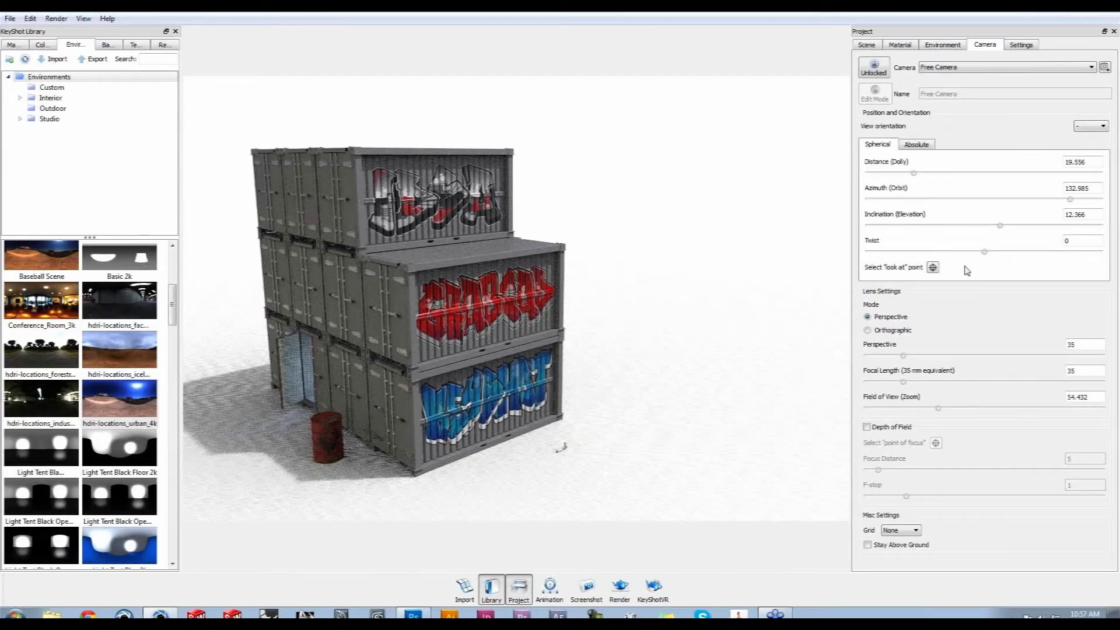
{"action": "left_click_drag", "start_coordinate": [984, 254], "coordinate": [978, 257]}
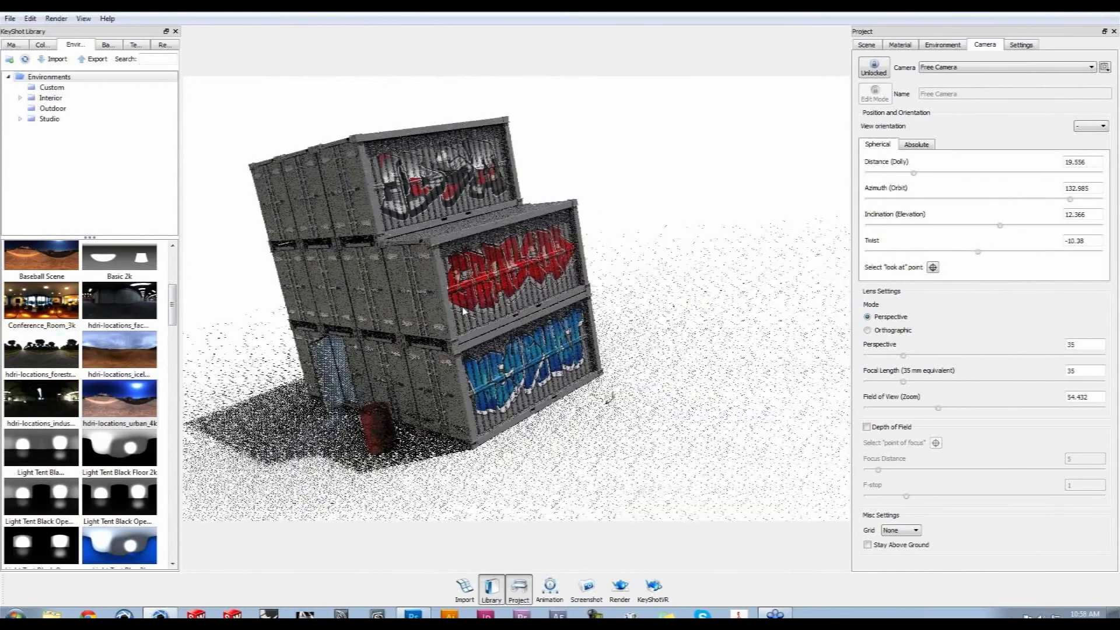
{"action": "left_click_drag", "start_coordinate": [463, 311], "coordinate": [484, 311]}
{"action": "left_click_drag", "start_coordinate": [406, 341], "coordinate": [312, 351]}
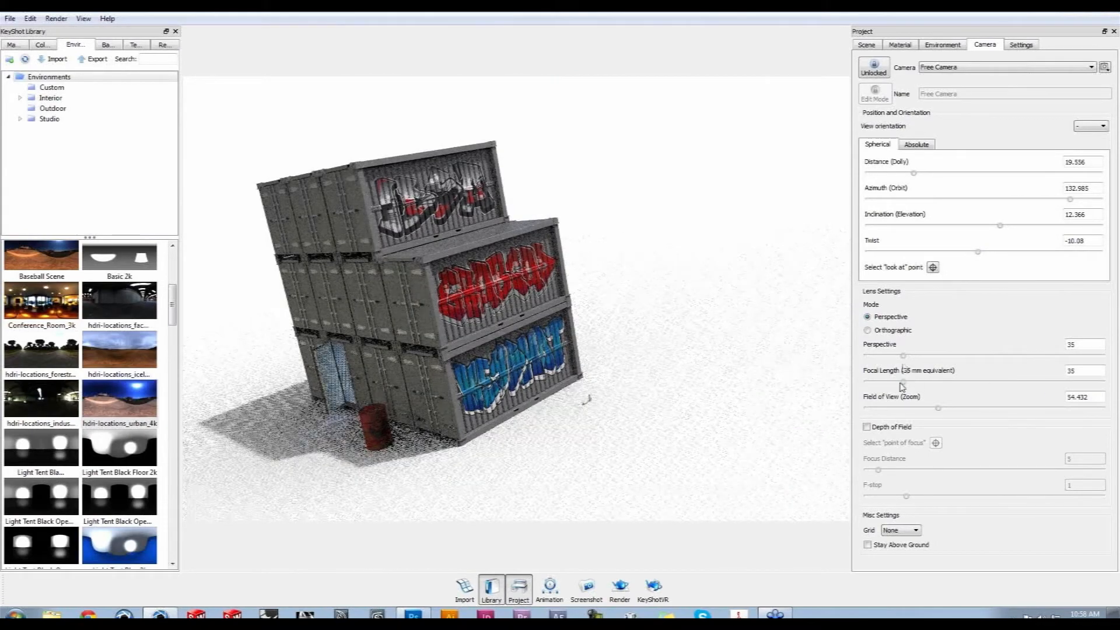
Set the camera's perspective and focal length to 50.825 and fit the container building at a distance of about 26
{"action": "left_click_drag", "start_coordinate": [905, 384], "coordinate": [925, 360]}
{"action": "scroll", "coordinate": [571, 435], "scroll_direction": "down", "scroll_amount": 5}
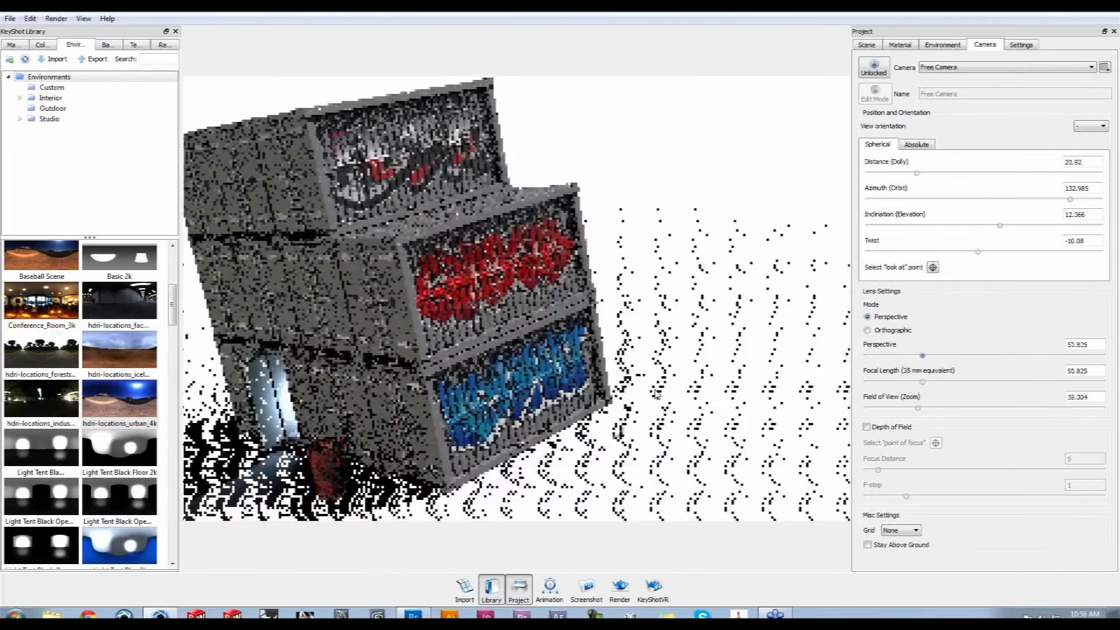
{"action": "scroll", "coordinate": [458, 397], "scroll_direction": "up", "scroll_amount": 4}
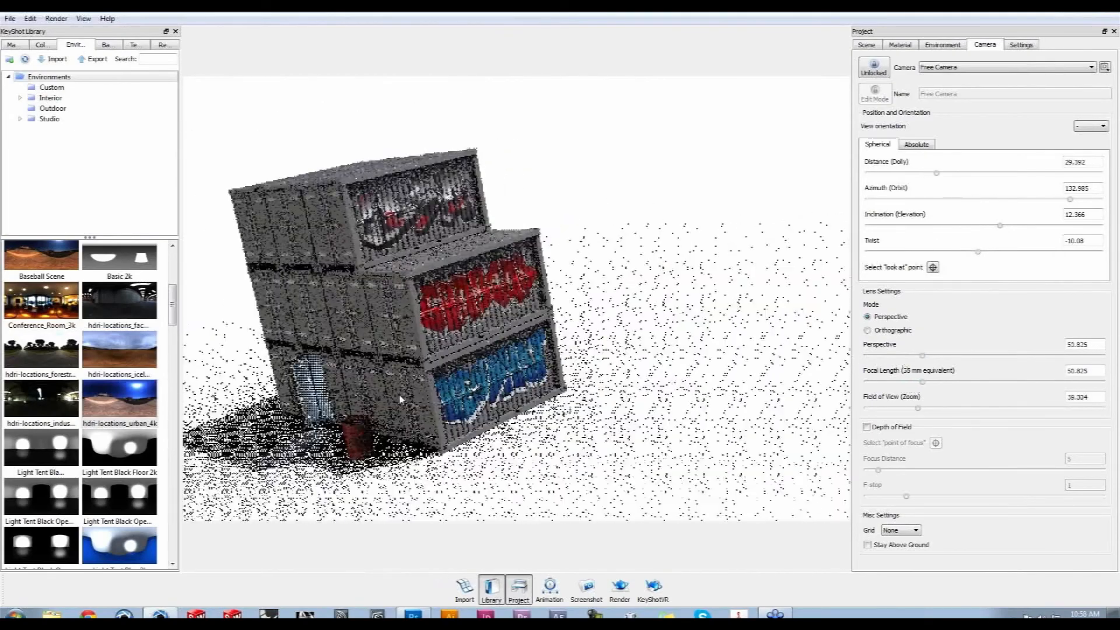
{"action": "scroll", "coordinate": [488, 380], "scroll_direction": "down", "scroll_amount": 4}
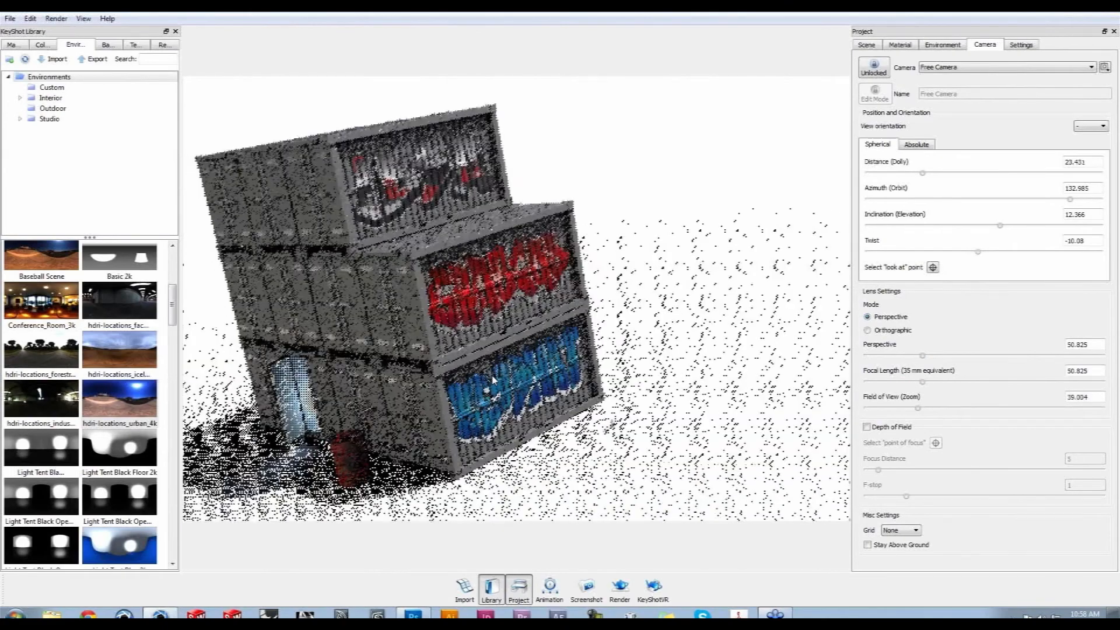
{"action": "middle_click_drag", "start_coordinate": [574, 418], "coordinate": [561, 422]}
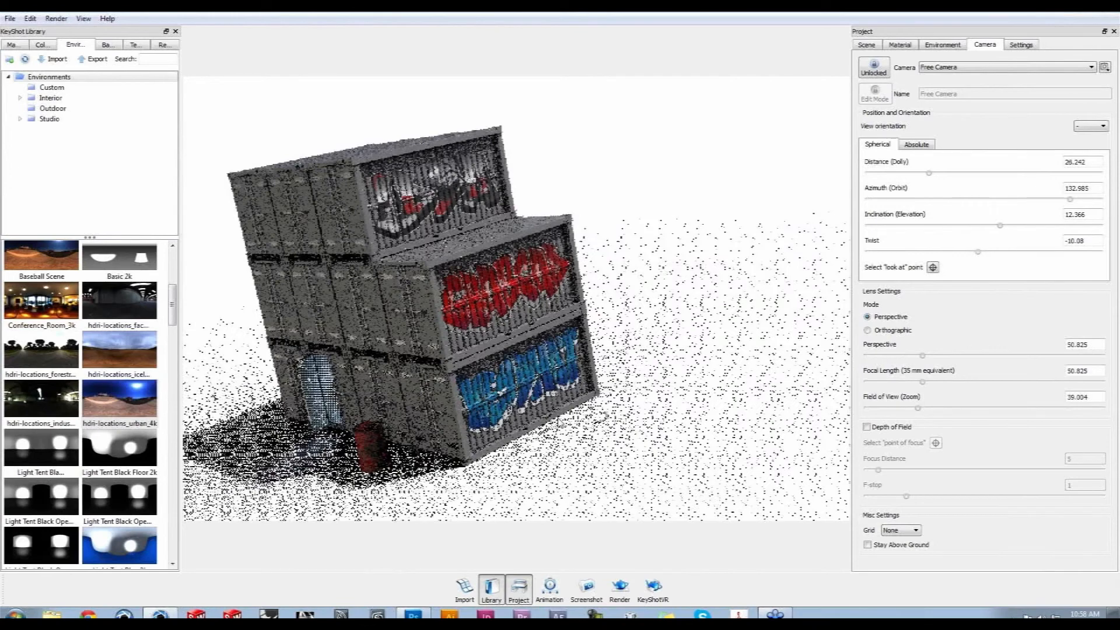
Check the container building's composition against a temporary Thirds grid, reframing it slightly, and set the grid back to None
{"action": "left_click", "coordinate": [912, 530]}
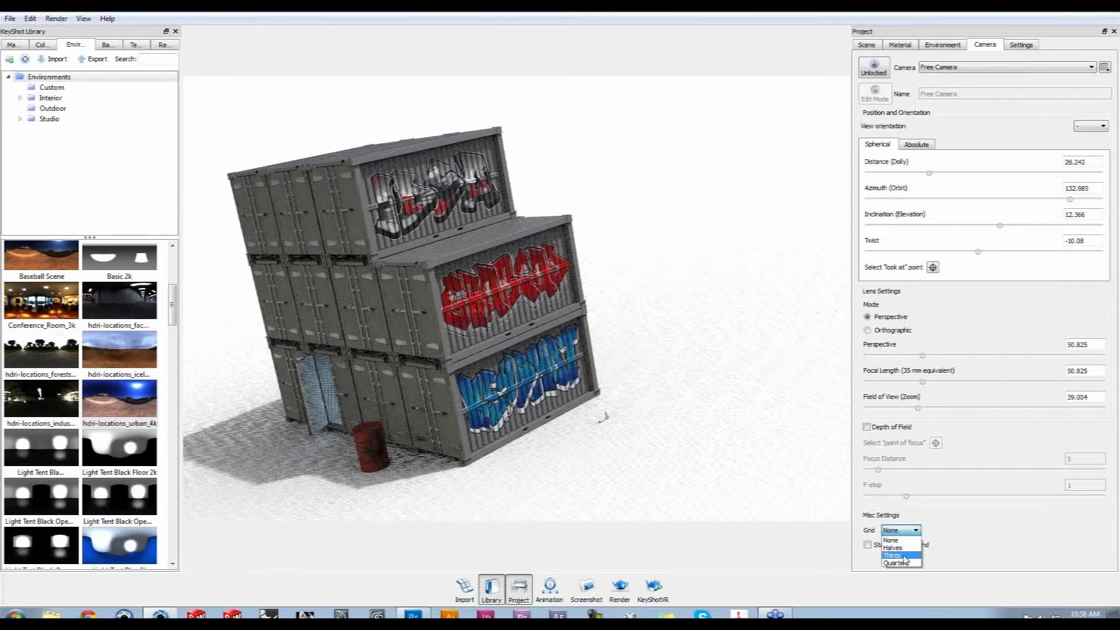
{"action": "left_click", "coordinate": [904, 556]}
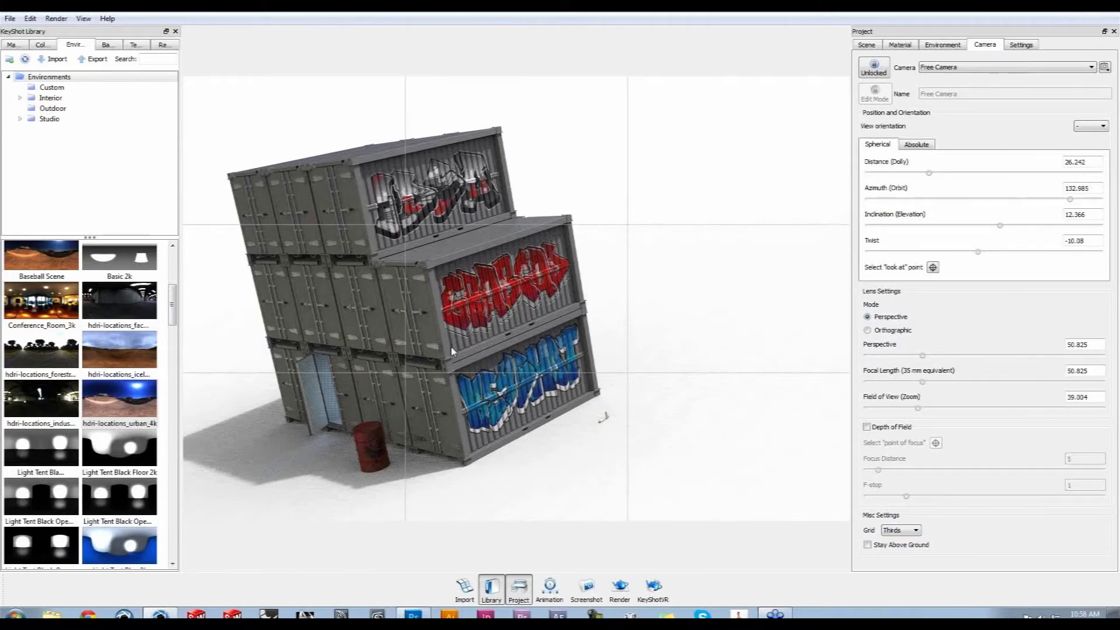
{"action": "scroll", "coordinate": [452, 351], "scroll_direction": "down", "scroll_amount": 3}
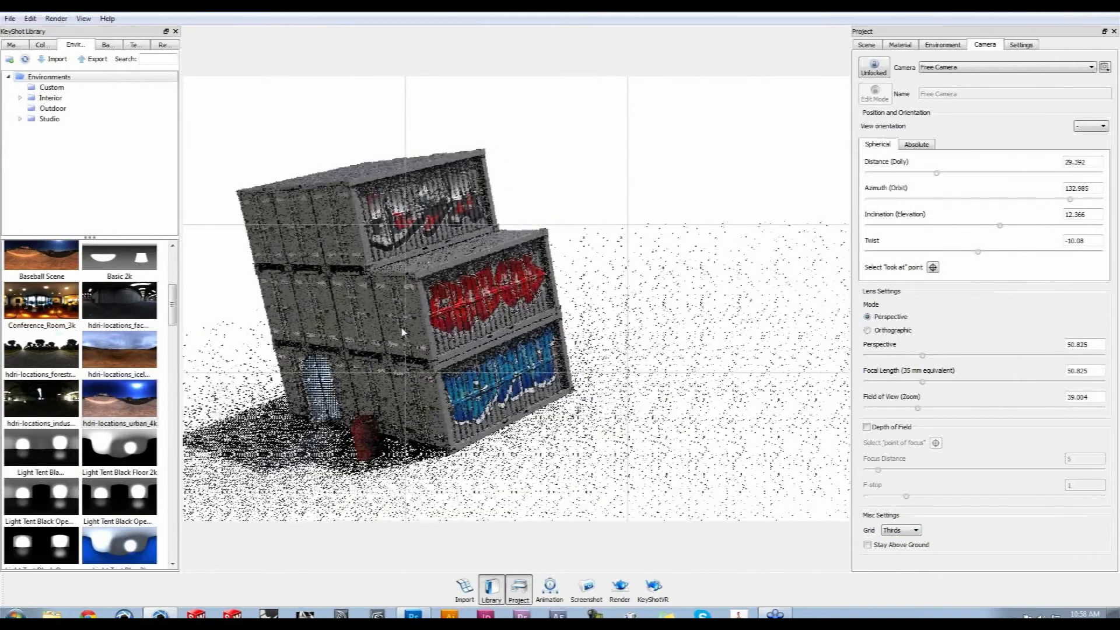
{"action": "scroll", "coordinate": [418, 348], "scroll_direction": "up", "scroll_amount": 3}
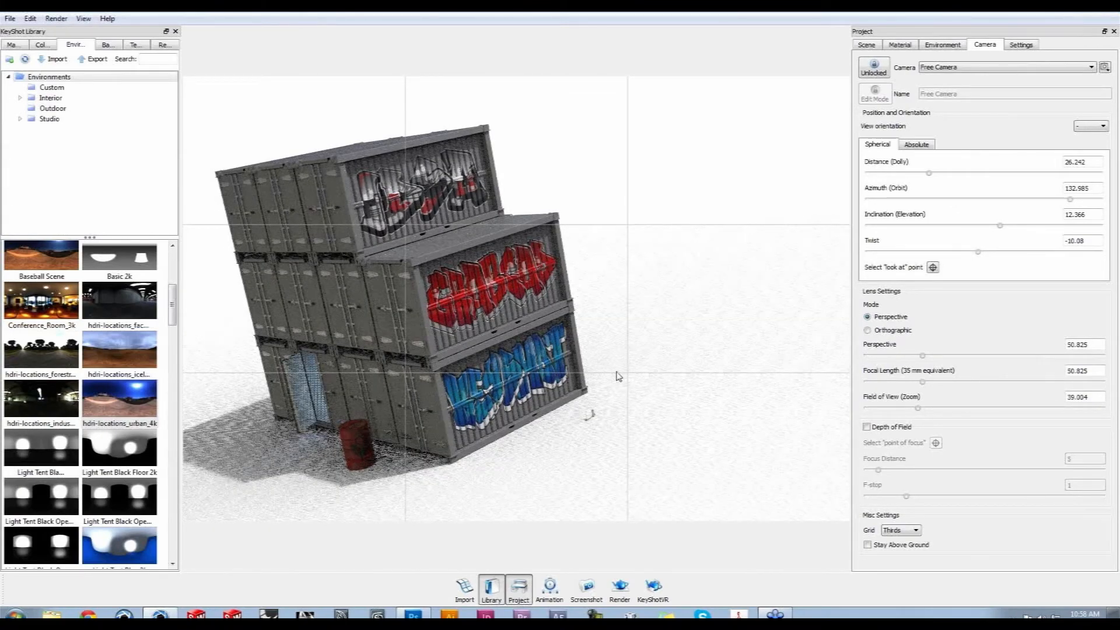
{"action": "left_click", "coordinate": [902, 531]}
{"action": "left_click", "coordinate": [892, 540]}
Reframe the container building with a camera distance of about 23.4, inclination of about 13.1 and twist of -6.48
{"action": "middle_click_drag", "start_coordinate": [516, 356], "coordinate": [514, 366]}
{"action": "left_click_drag", "start_coordinate": [489, 401], "coordinate": [486, 407]}
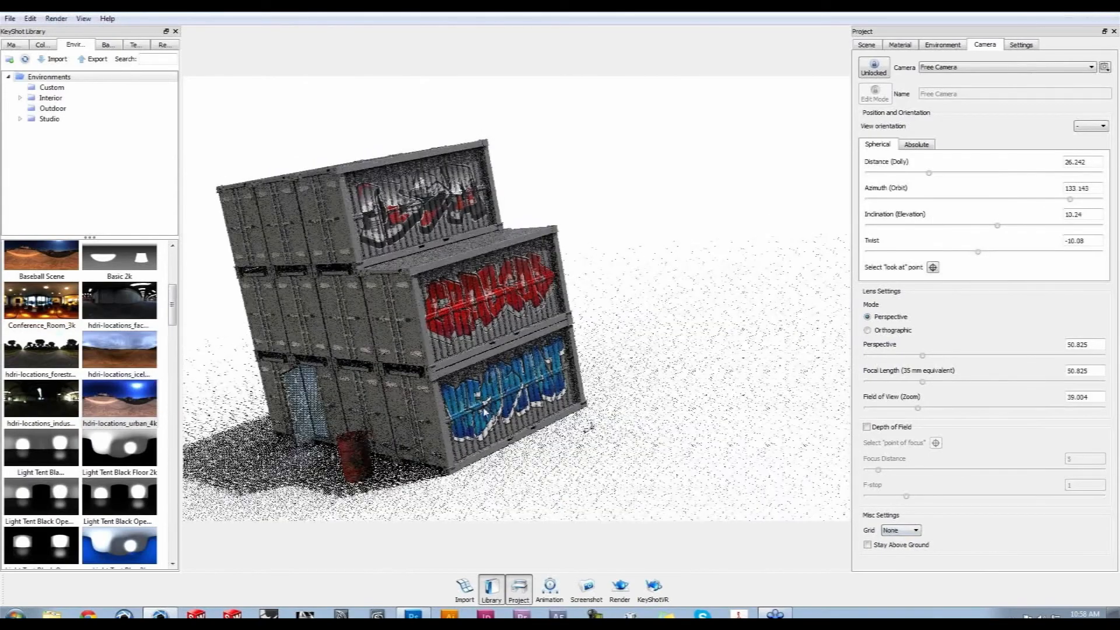
{"action": "scroll", "coordinate": [484, 406], "scroll_direction": "up", "scroll_amount": 3}
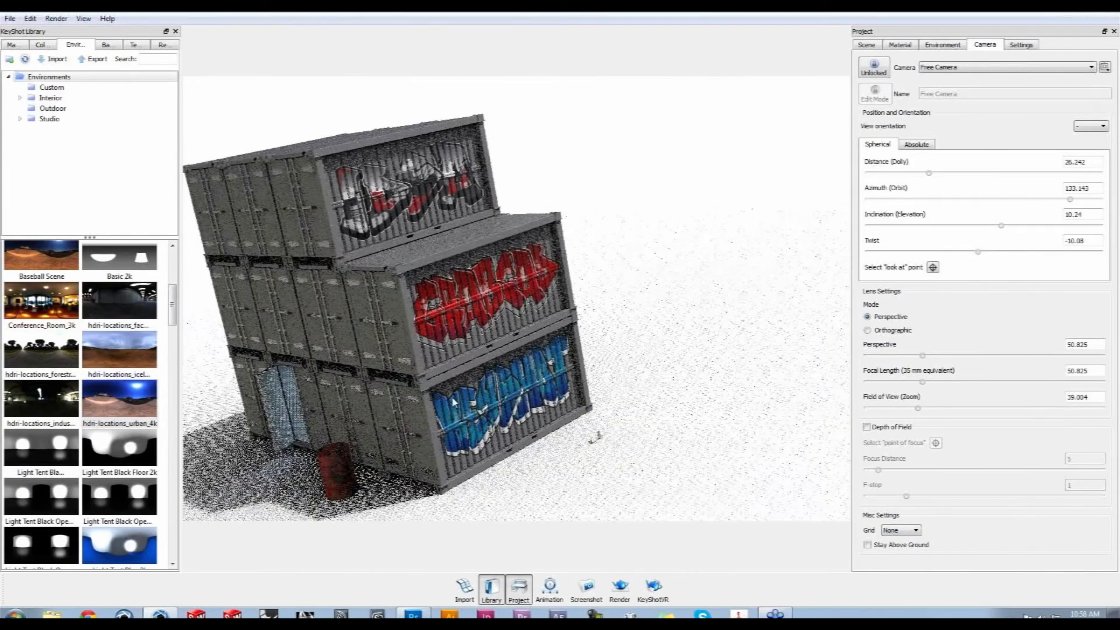
{"action": "left_click_drag", "start_coordinate": [482, 404], "coordinate": [393, 488]}
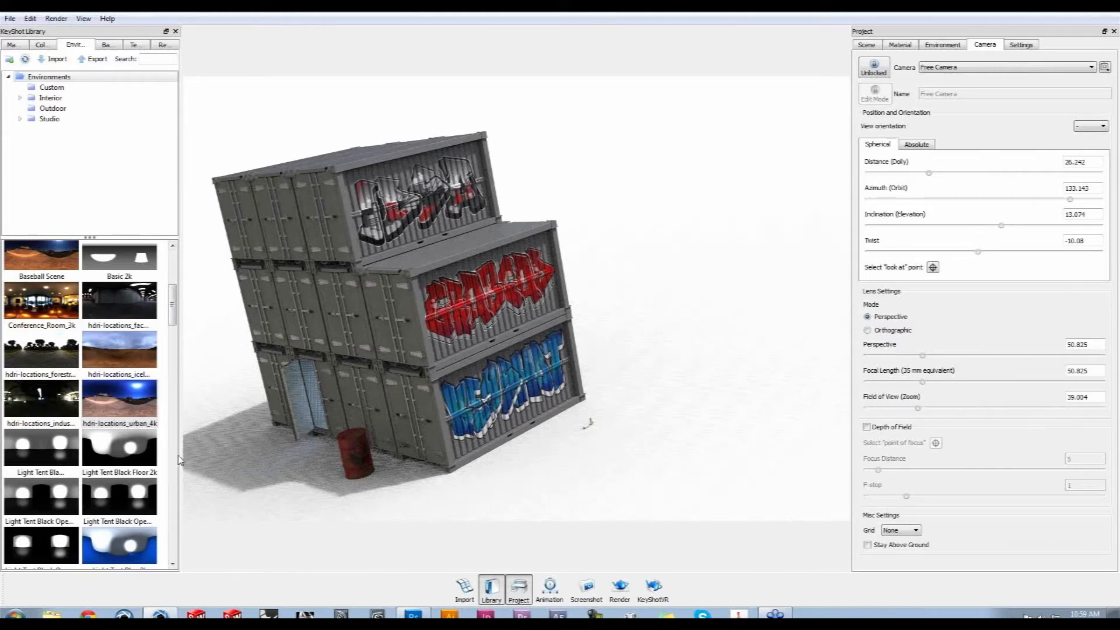
{"action": "left_click", "coordinate": [229, 457]}
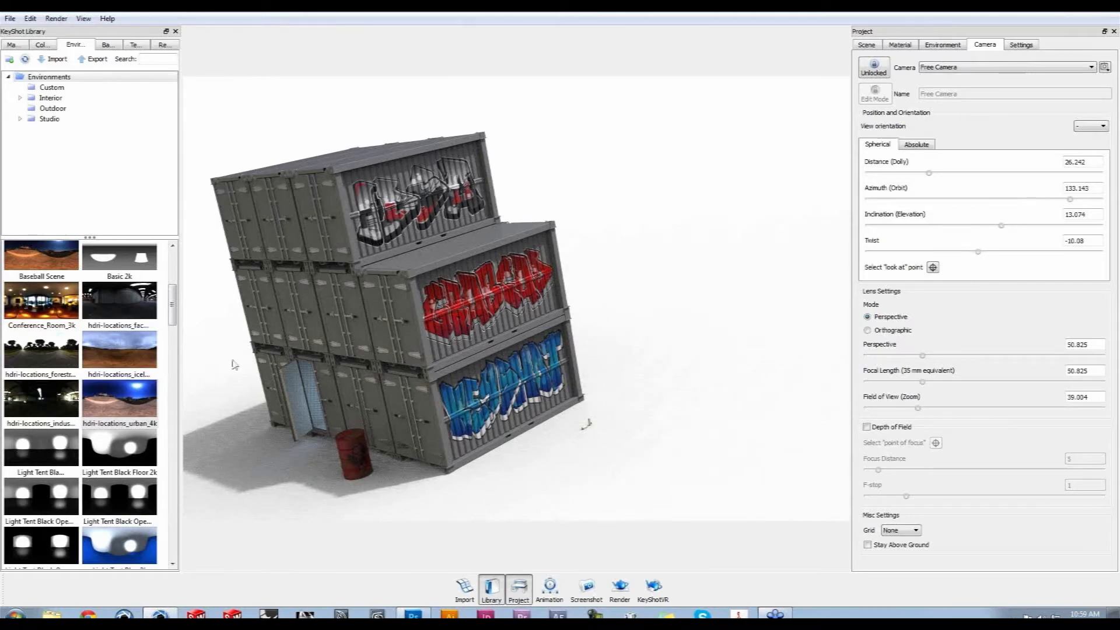
{"action": "left_click", "coordinate": [502, 401]}
{"action": "scroll", "coordinate": [402, 390], "scroll_direction": "up", "scroll_amount": 5}
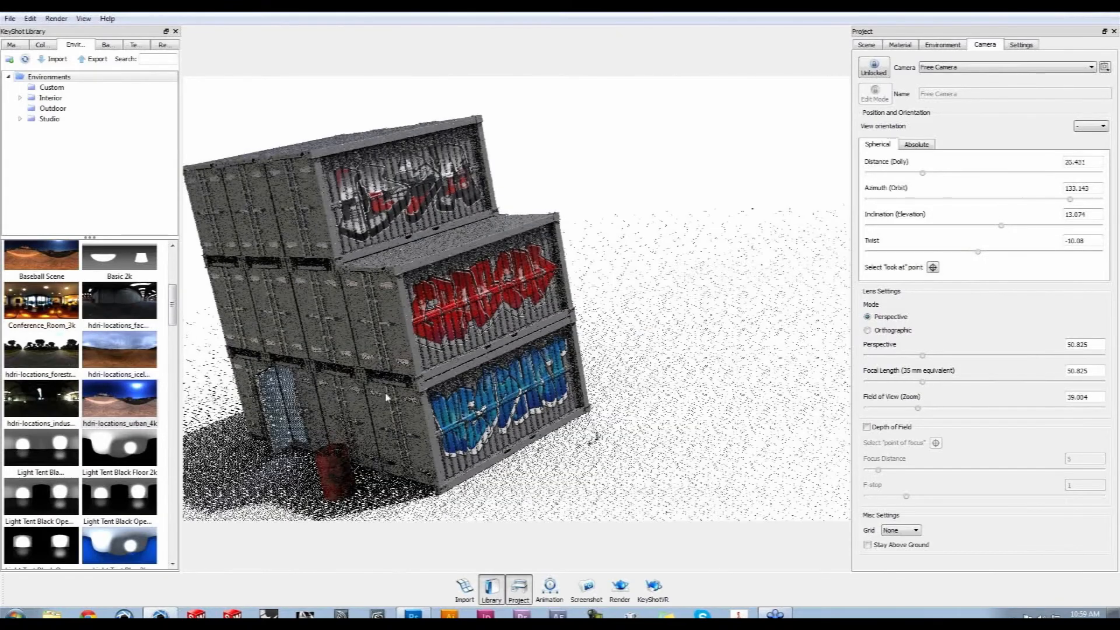
{"action": "middle_click_drag", "start_coordinate": [407, 391], "coordinate": [438, 379]}
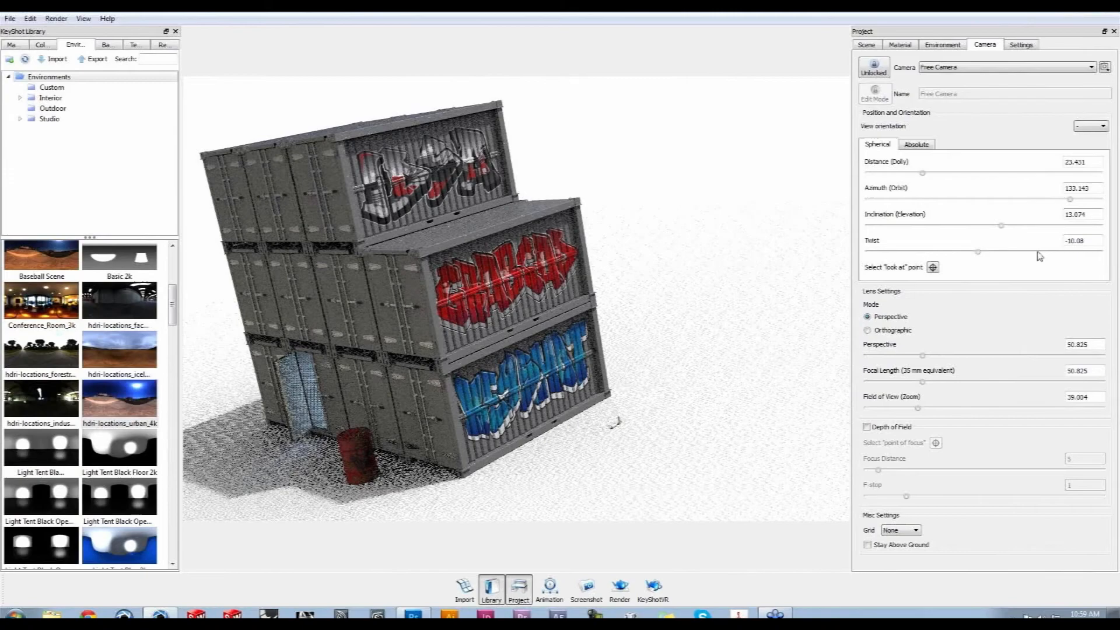
{"action": "left_click_drag", "start_coordinate": [978, 252], "coordinate": [979, 252]}
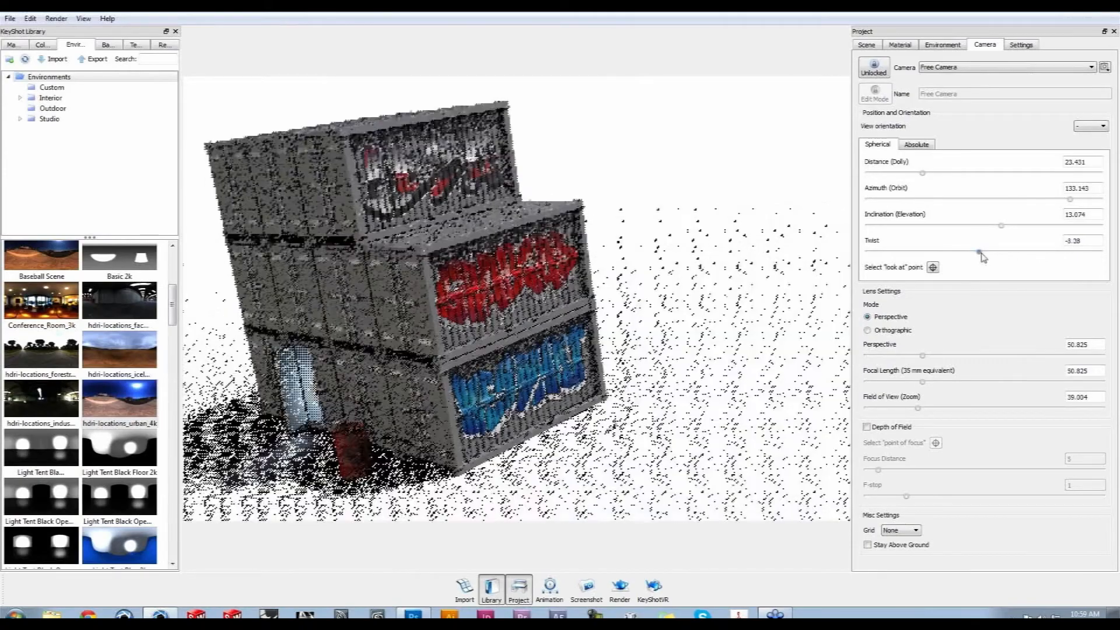
{"action": "middle_click_drag", "start_coordinate": [443, 332], "coordinate": [440, 339]}
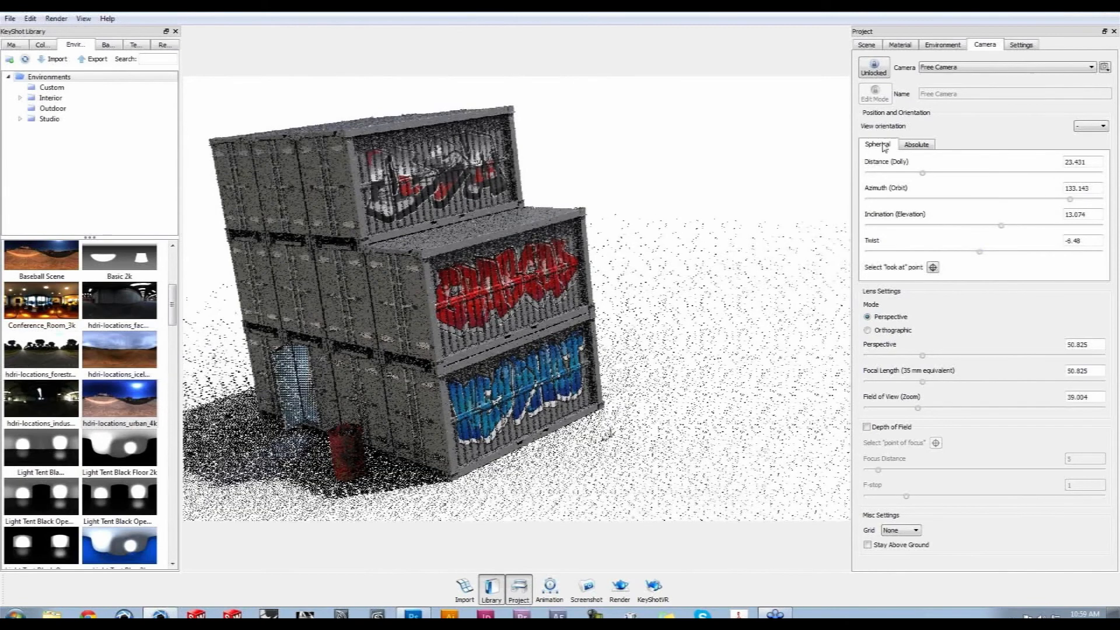
Save the current camera view as a new viewset named Webinar Scene
{"action": "left_click", "coordinate": [1103, 70]}
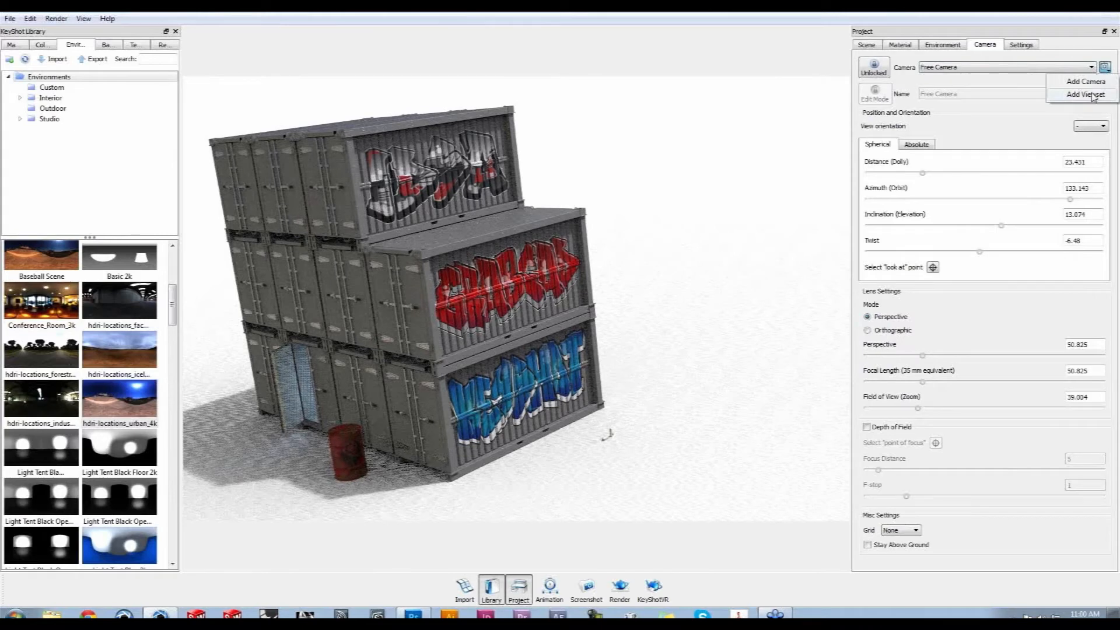
{"action": "left_click", "coordinate": [1085, 94]}
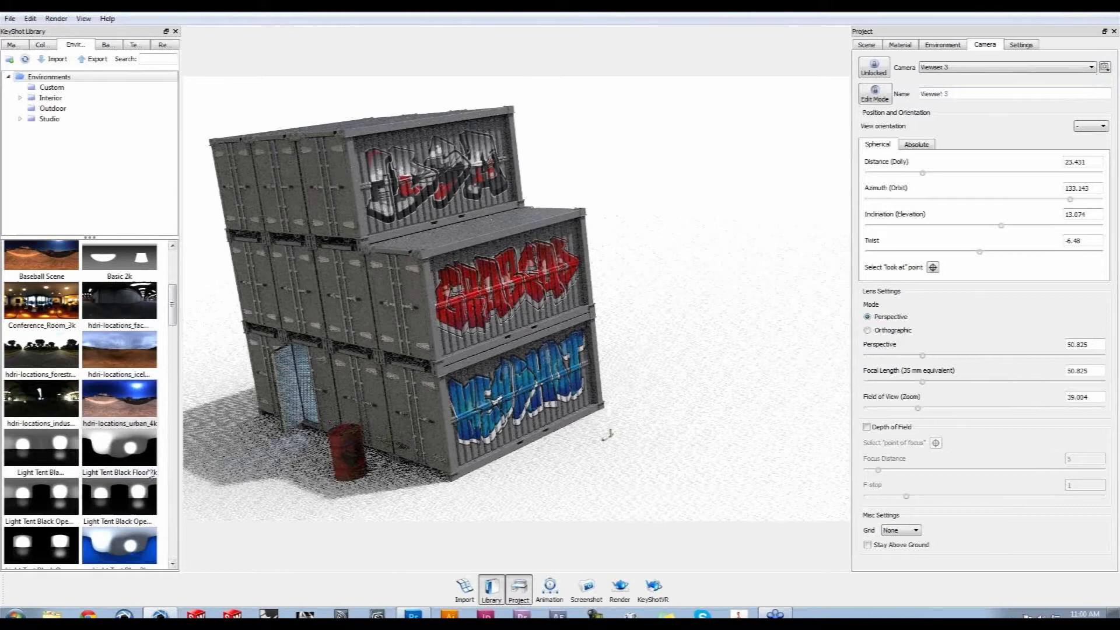
{"action": "left_click", "coordinate": [1044, 98]}
{"action": "key", "text": "ctrl+a"}
{"action": "type", "text": "W"}
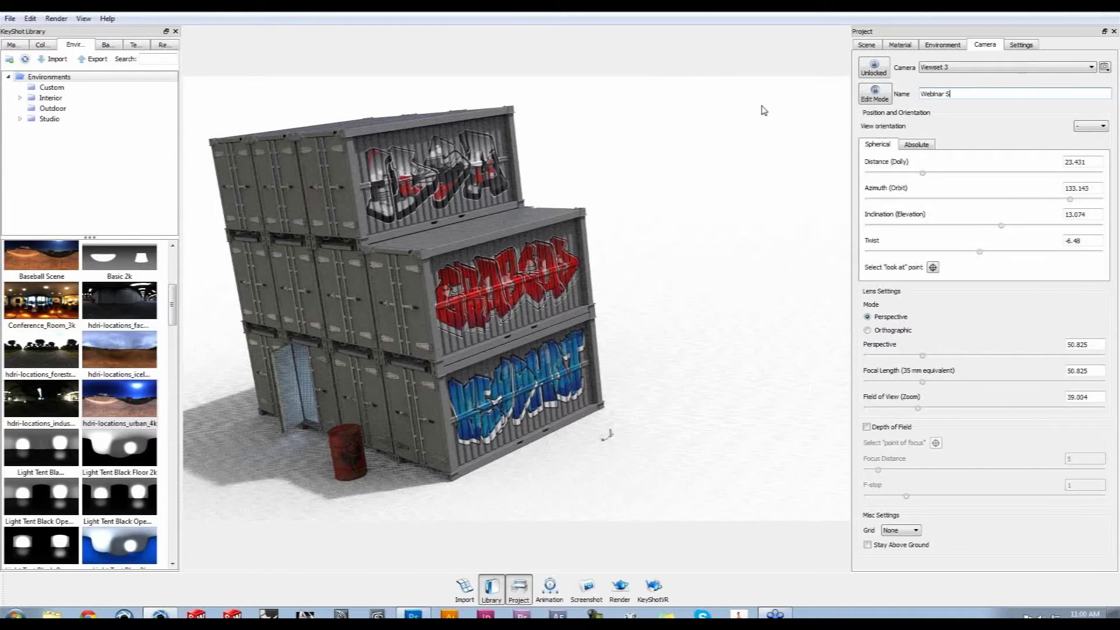
{"action": "key", "text": "Return"}
Change the Area Light Diffuse material of the sphere behind the open container door from blue to bright green
{"action": "left_click_drag", "start_coordinate": [508, 493], "coordinate": [564, 452]}
{"action": "middle_click_drag", "start_coordinate": [331, 458], "coordinate": [425, 424]}
{"action": "scroll", "coordinate": [425, 424], "scroll_direction": "up", "scroll_amount": 3}
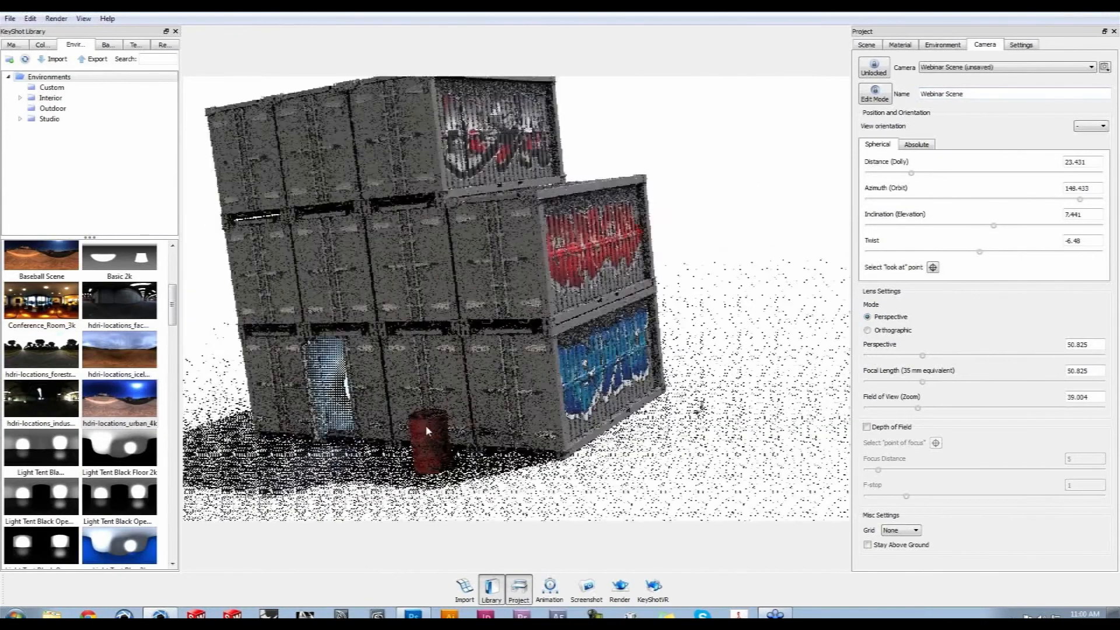
{"action": "left_click_drag", "start_coordinate": [361, 435], "coordinate": [414, 413]}
{"action": "double_click", "coordinate": [299, 413]}
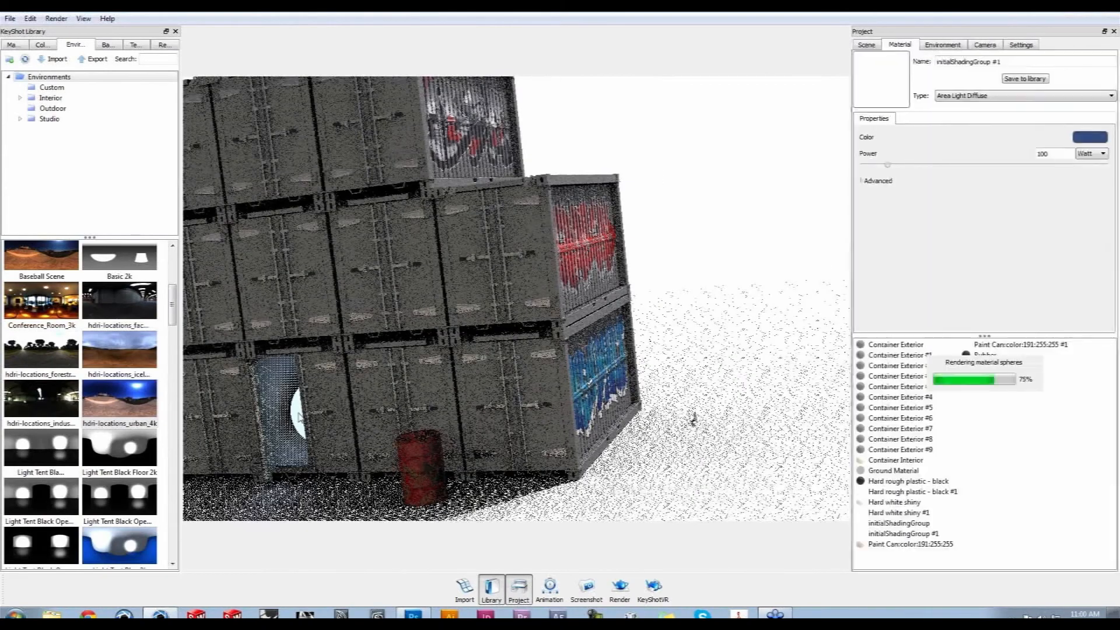
{"action": "left_click", "coordinate": [1101, 141]}
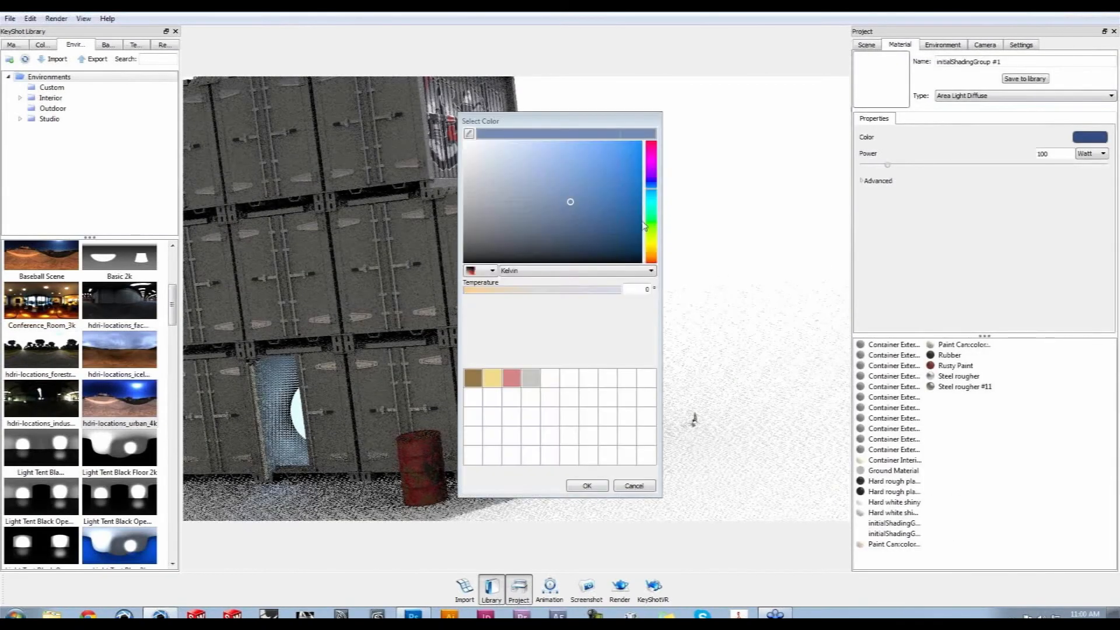
{"action": "left_click", "coordinate": [652, 233]}
{"action": "left_click_drag", "start_coordinate": [605, 163], "coordinate": [651, 142]}
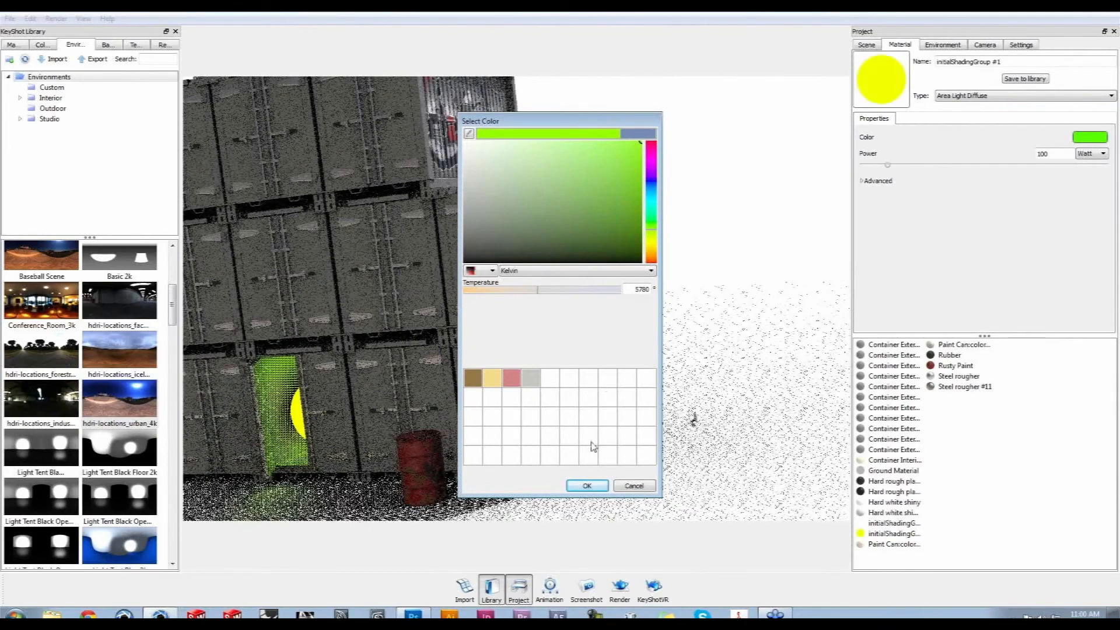
{"action": "left_click", "coordinate": [587, 486]}
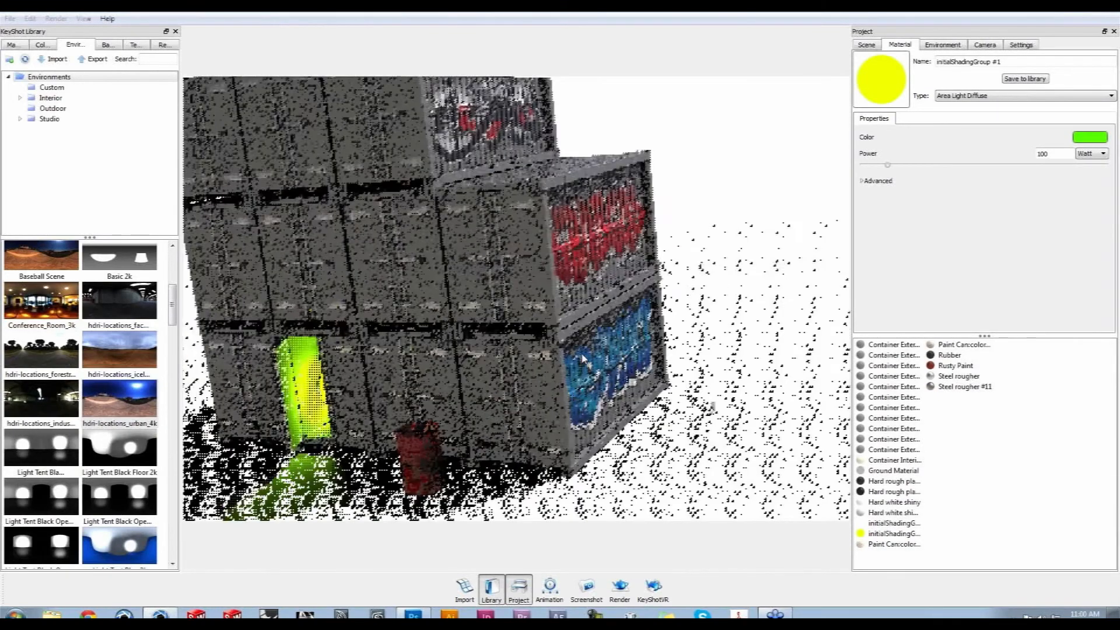
Shift the Sphere light along its X axis to about 1.62 with the Move Tool and accept the new position
{"action": "left_click", "coordinate": [866, 45]}
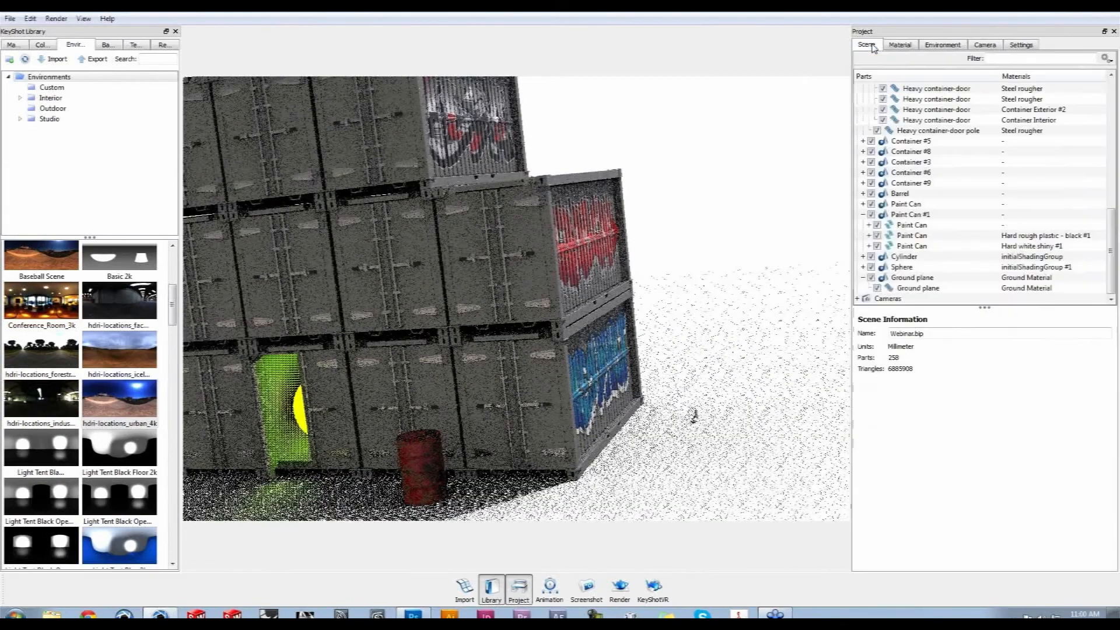
{"action": "left_click", "coordinate": [922, 267]}
{"action": "left_click_drag", "start_coordinate": [579, 352], "coordinate": [496, 370]}
{"action": "left_click", "coordinate": [983, 333]}
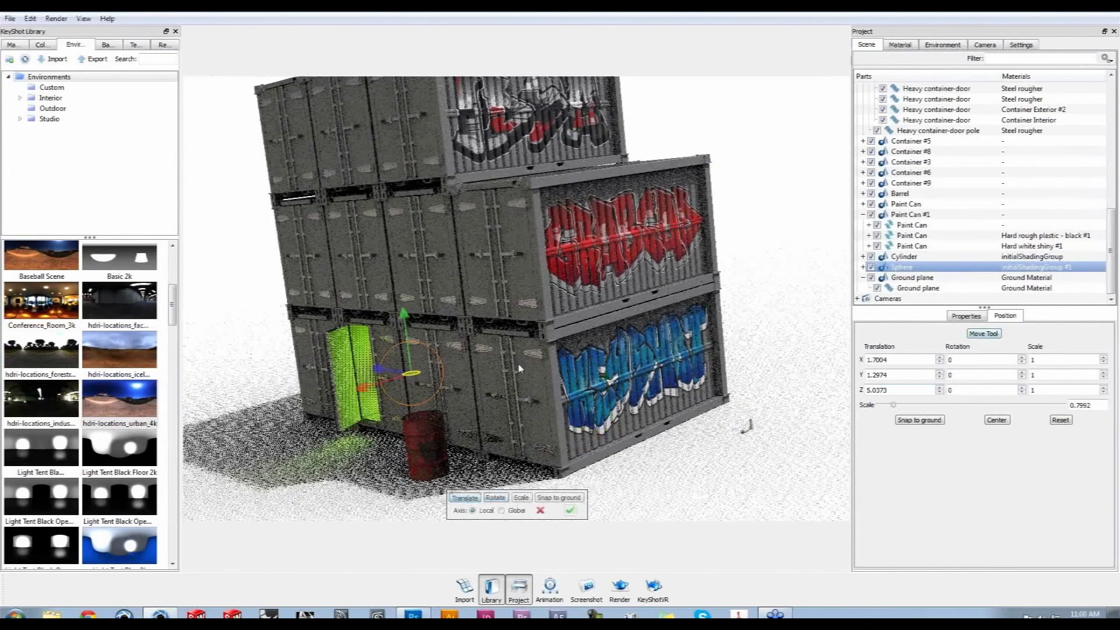
{"action": "left_click_drag", "start_coordinate": [411, 375], "coordinate": [364, 392]}
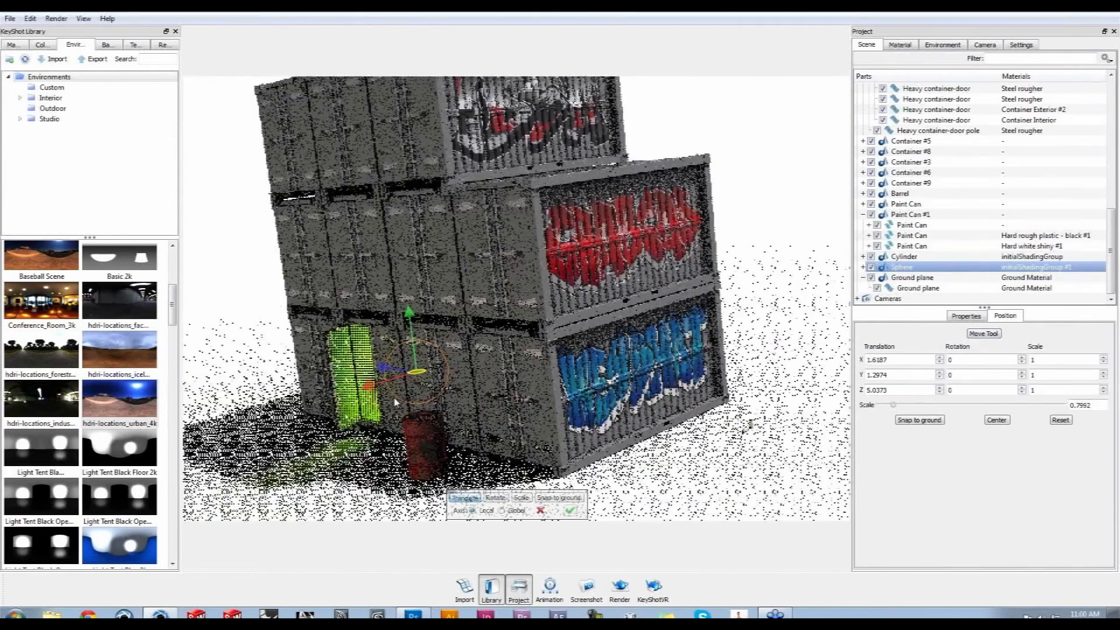
{"action": "left_click", "coordinate": [570, 511]}
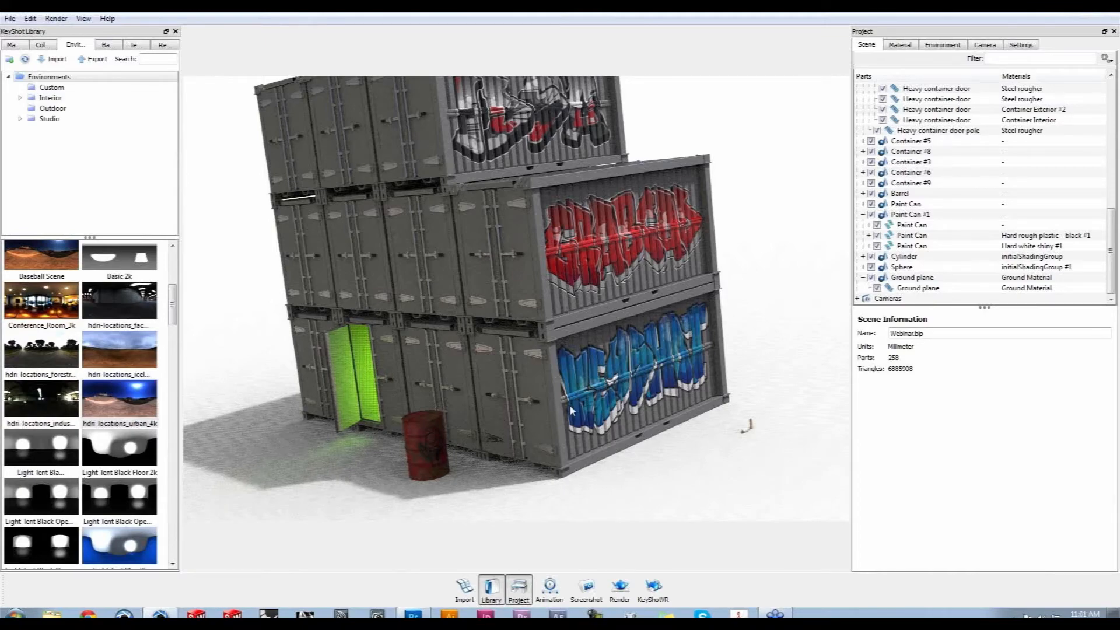
{"action": "scroll", "coordinate": [571, 410], "scroll_direction": "down", "scroll_amount": 4}
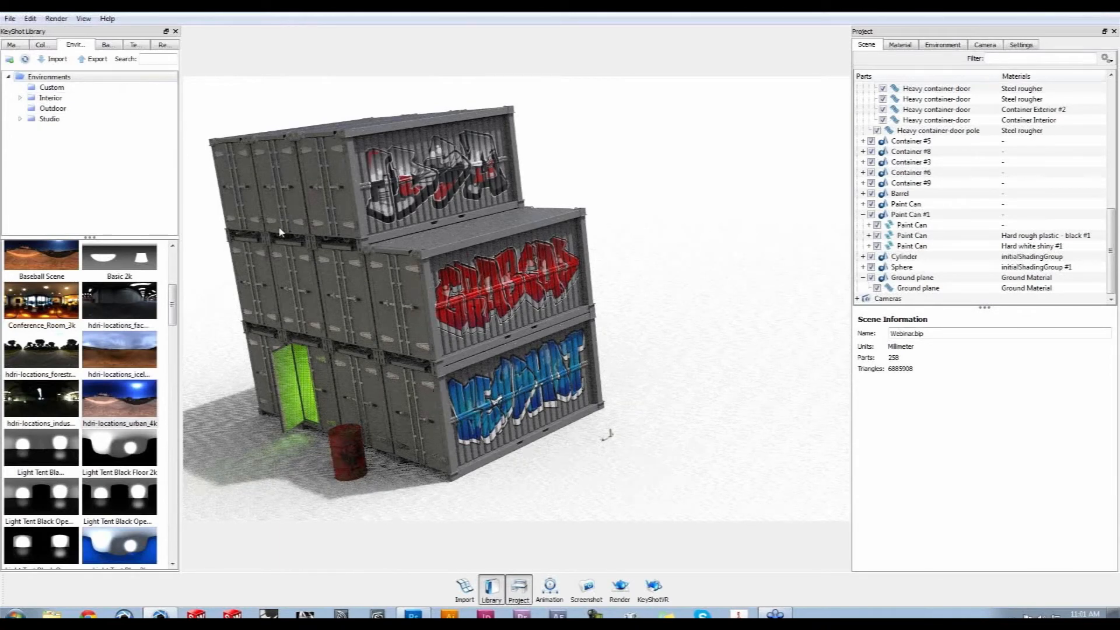
Apply the Forest Green color from the Earthy collection to the leftmost container in the middle row
{"action": "left_click", "coordinate": [44, 49]}
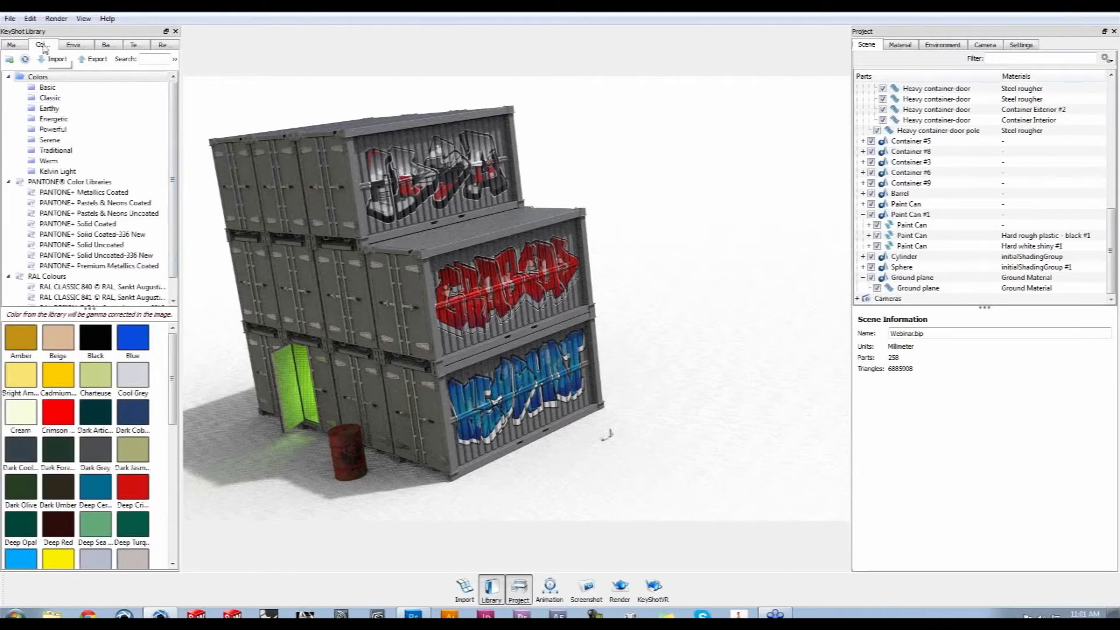
{"action": "left_click_drag", "start_coordinate": [91, 310], "coordinate": [94, 269]}
{"action": "left_click", "coordinate": [55, 98]}
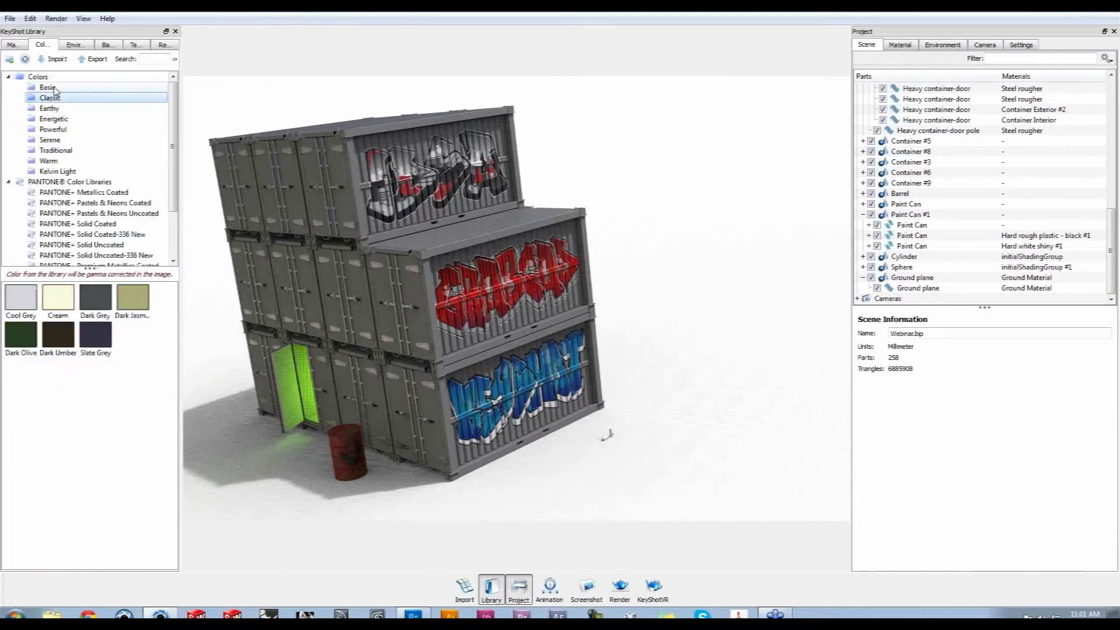
{"action": "left_click", "coordinate": [51, 109]}
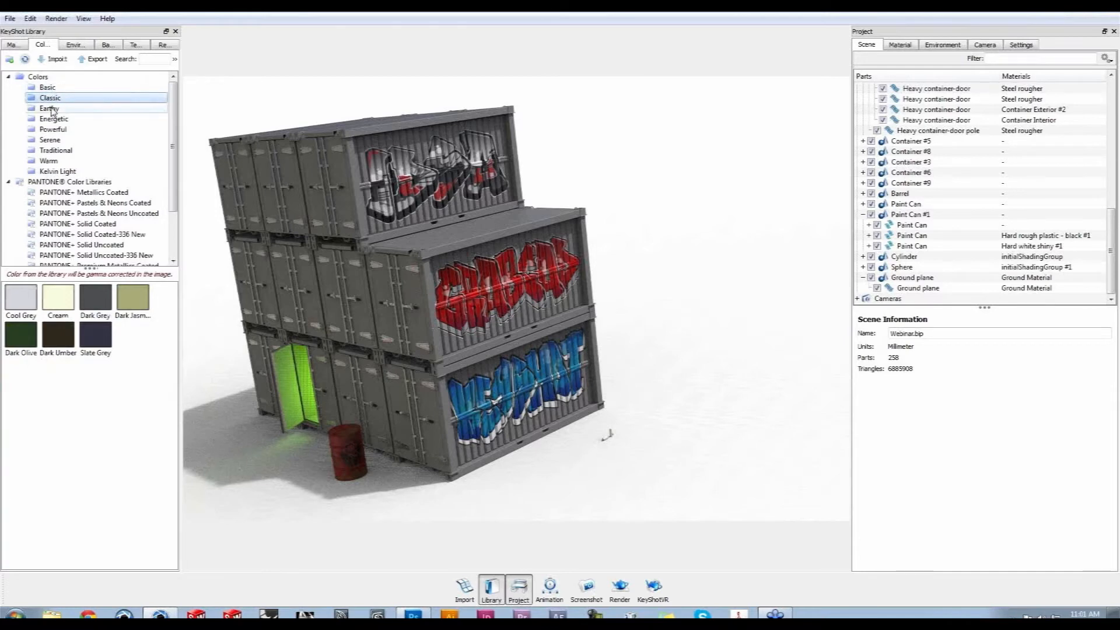
{"action": "left_click_drag", "start_coordinate": [61, 302], "coordinate": [260, 264]}
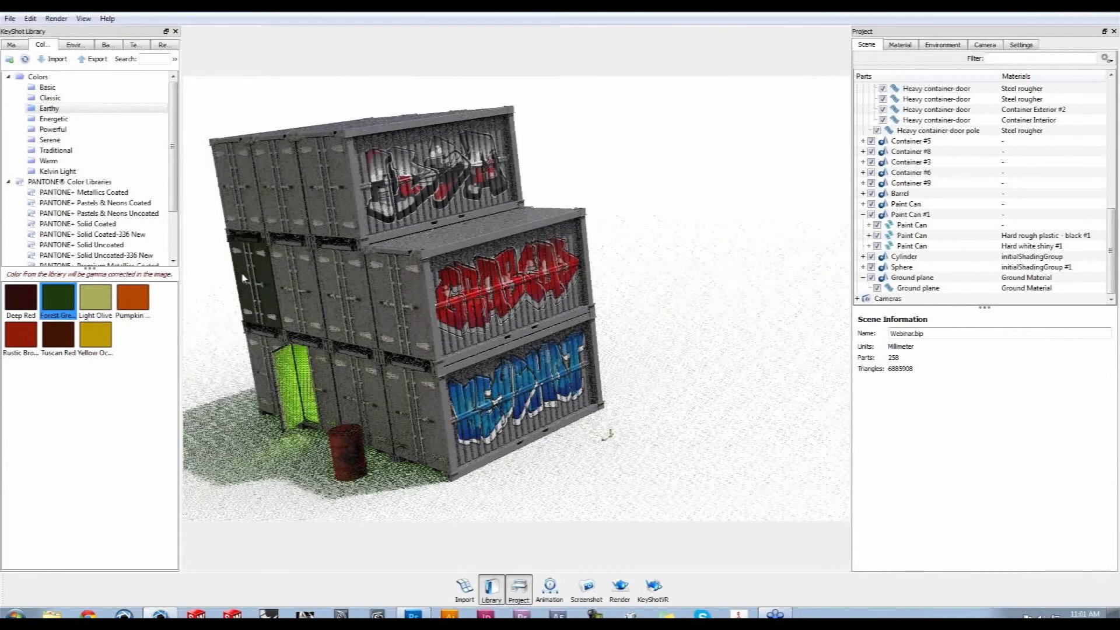
Try Yellow Ochre on the container with the open, green-lit door
{"action": "left_click_drag", "start_coordinate": [105, 337], "coordinate": [319, 370]}
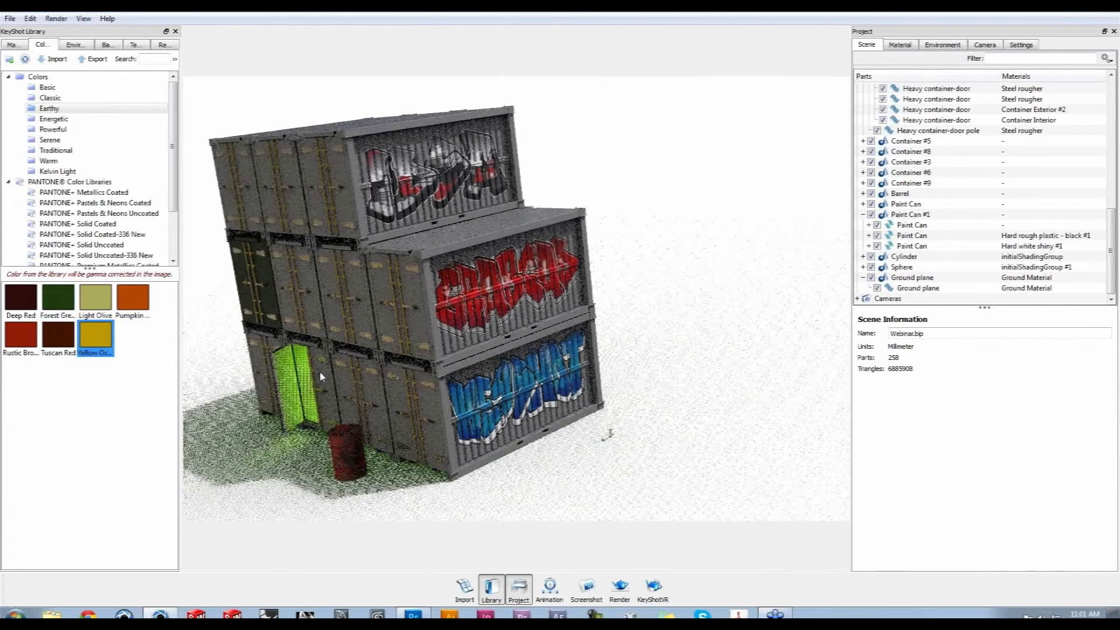
{"action": "left_click_drag", "start_coordinate": [111, 334], "coordinate": [321, 369]}
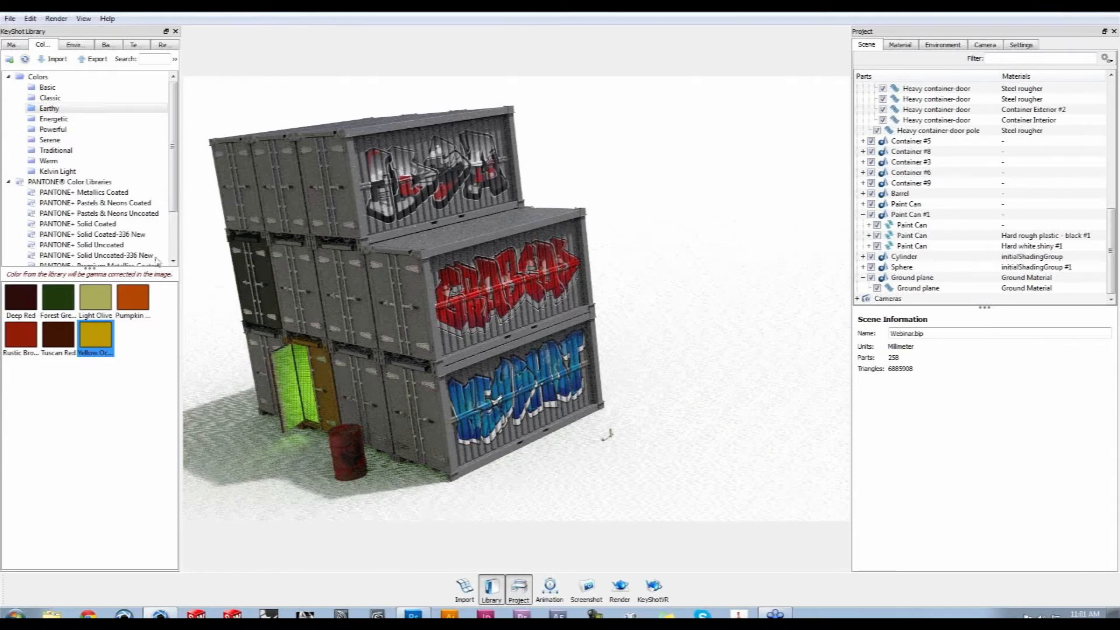
Try the Energetic color Electric Blue on the bottom-row container with the blue graffiti
{"action": "left_click", "coordinate": [76, 119]}
{"action": "left_click", "coordinate": [78, 131]}
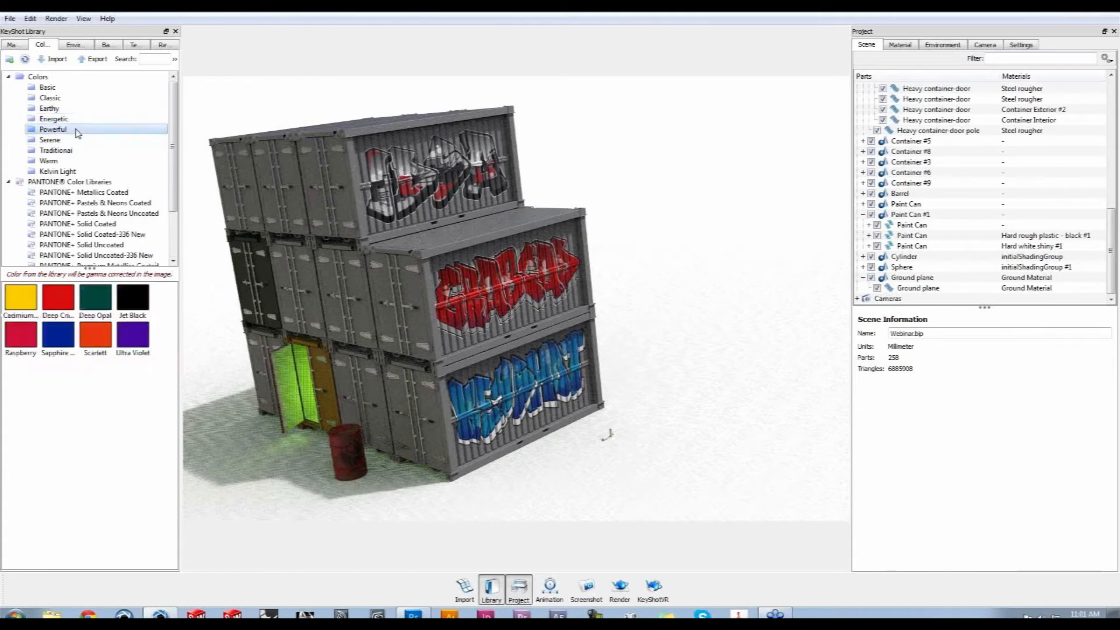
{"action": "left_click", "coordinate": [54, 118]}
{"action": "left_click_drag", "start_coordinate": [58, 297], "coordinate": [444, 426]}
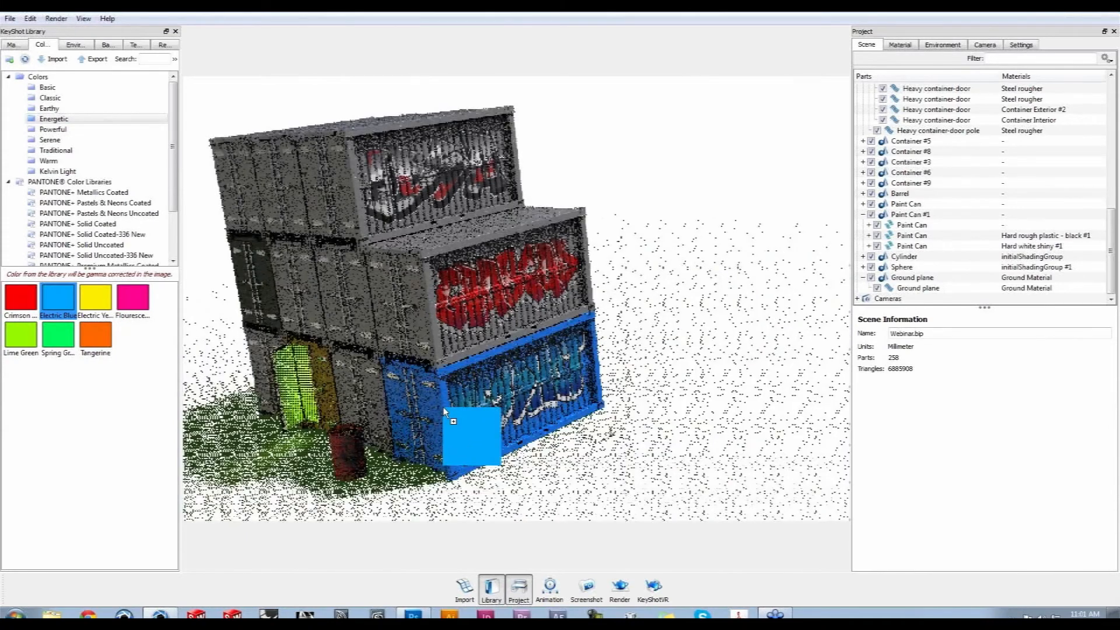
{"action": "key", "text": "ctrl+z"}
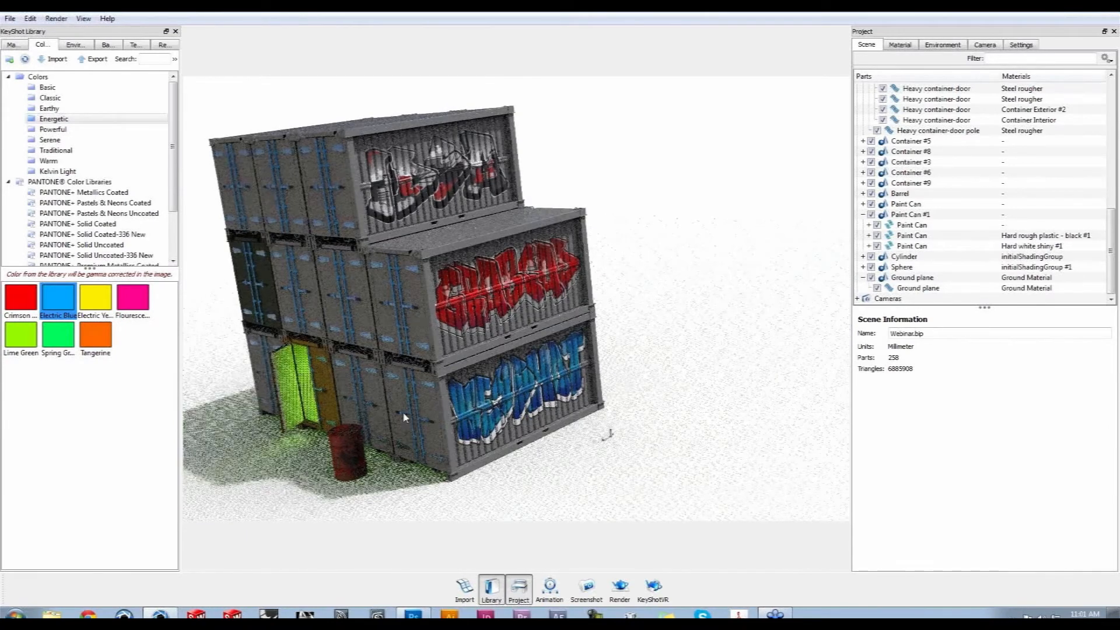
{"action": "left_click_drag", "start_coordinate": [62, 299], "coordinate": [193, 388]}
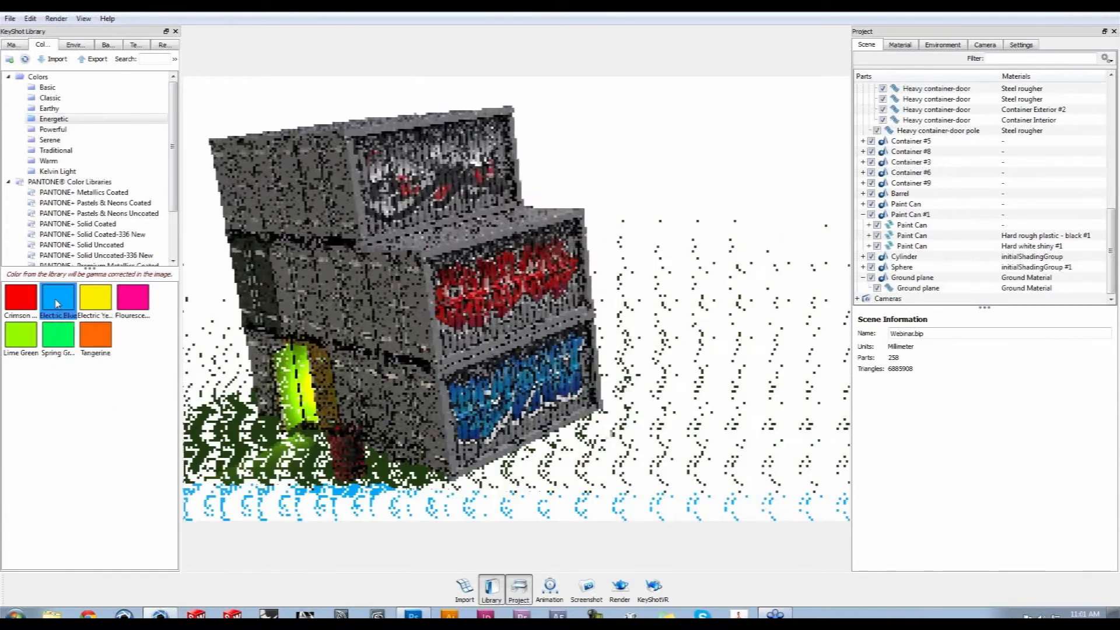
Try the Serene color Deep Cerulean Blue on the blue-graffiti container and undo the color changes back through the Yellow Ochre doorway container
{"action": "left_click", "coordinate": [52, 129]}
{"action": "left_click", "coordinate": [50, 139]}
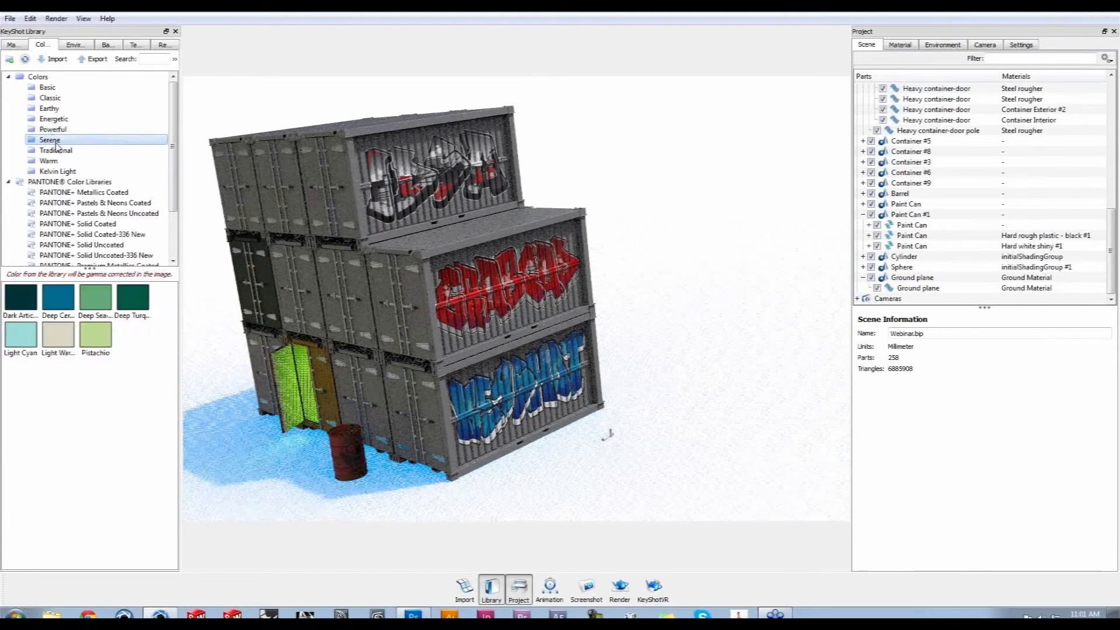
{"action": "left_click_drag", "start_coordinate": [58, 298], "coordinate": [435, 401]}
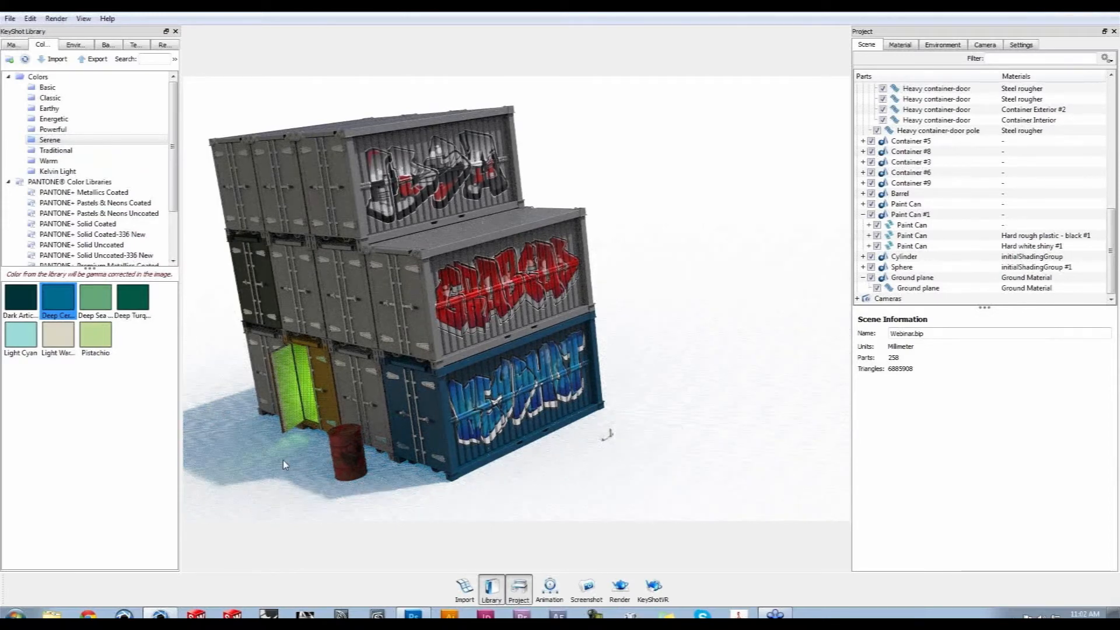
{"action": "key", "text": "ctrl+z"}
{"action": "key", "text": "ctrl+z"}
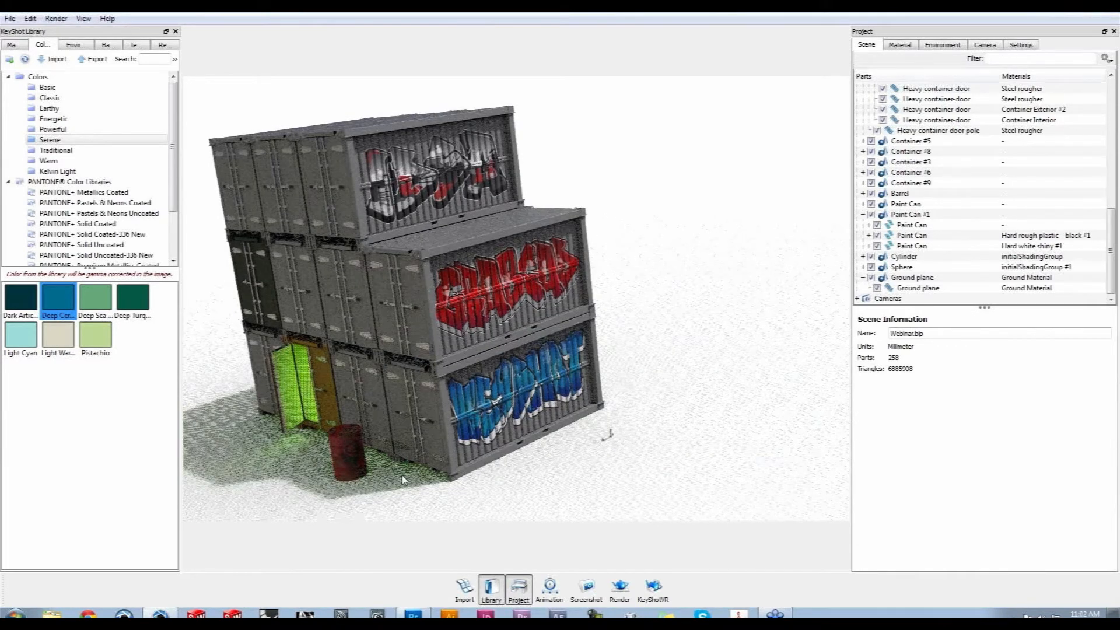
{"action": "key", "text": "ctrl+z"}
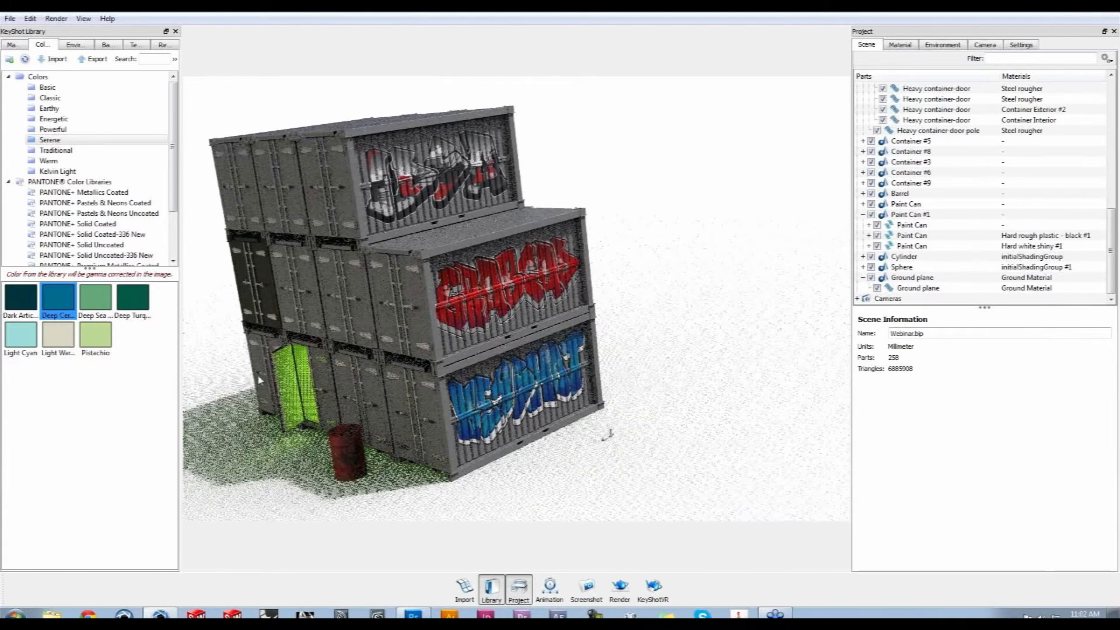
Apply Deep Cerulean Blue to the bottom-row container with the blue graffiti, undoing the misplaced color on the door hardware
{"action": "left_click_drag", "start_coordinate": [71, 307], "coordinate": [435, 404]}
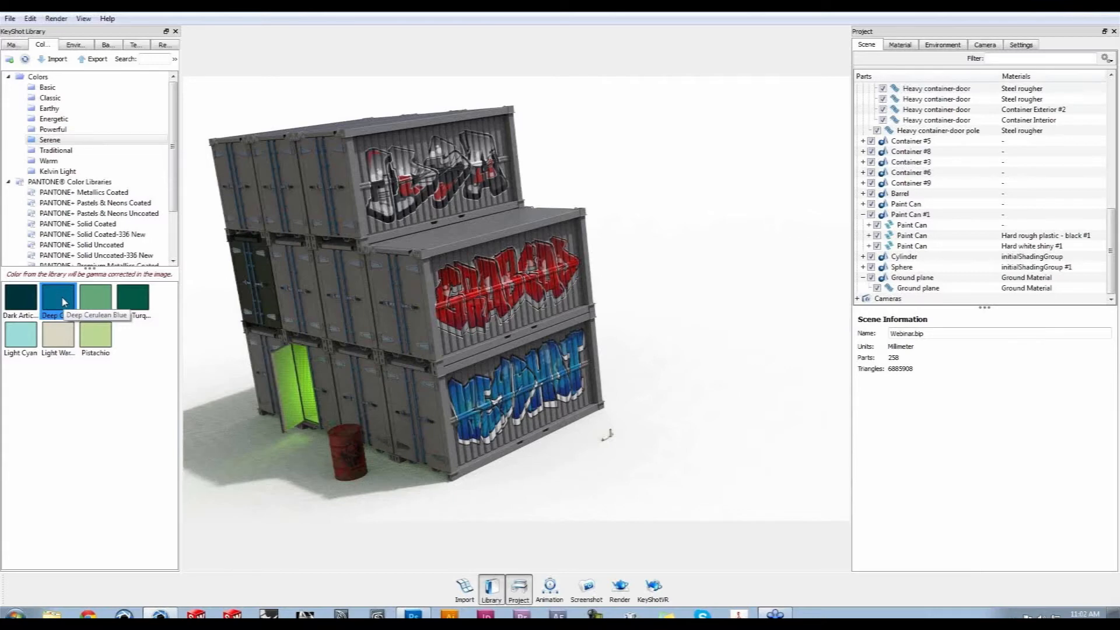
{"action": "key", "text": "ctrl+z"}
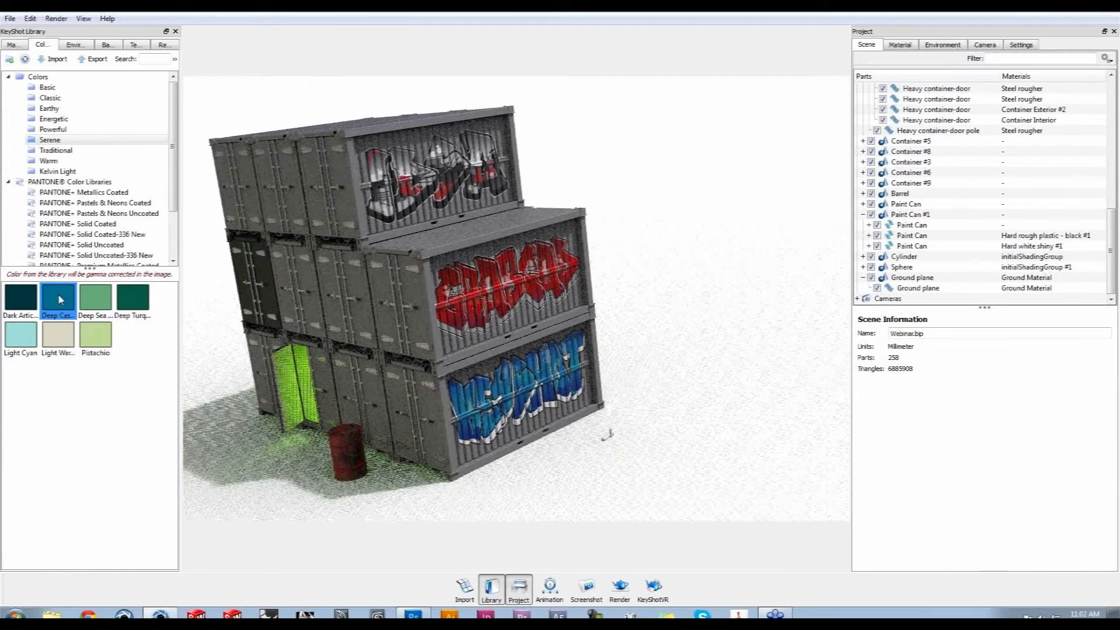
{"action": "left_click_drag", "start_coordinate": [61, 299], "coordinate": [439, 405]}
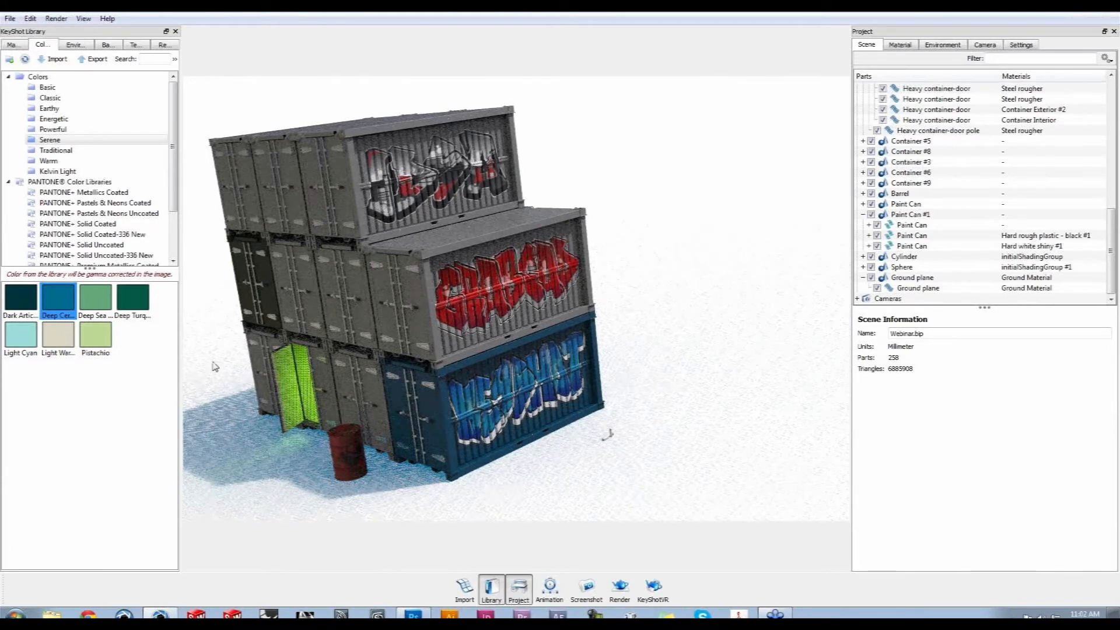
Apply Deep Cerulean Blue to the leftmost container in the top row
{"action": "mouse_move", "coordinate": [58, 299]}
{"action": "left_mouse_down"}
{"action": "mouse_move", "coordinate": [213, 204]}
{"action": "mouse_move", "coordinate": [256, 202]}
{"action": "mouse_move", "coordinate": [250, 194]}
{"action": "mouse_move", "coordinate": [58, 299]}
{"action": "left_mouse_up"}
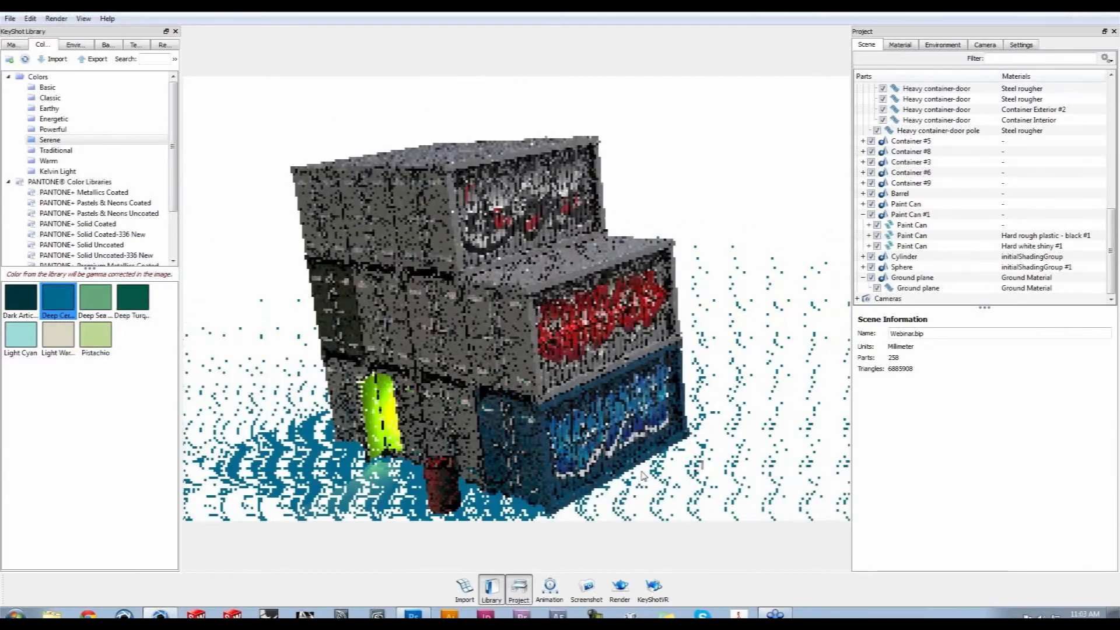
{"action": "scroll", "coordinate": [243, 213], "scroll_direction": "up", "scroll_amount": 5}
{"action": "middle_click_drag", "start_coordinate": [243, 212], "coordinate": [264, 293]}
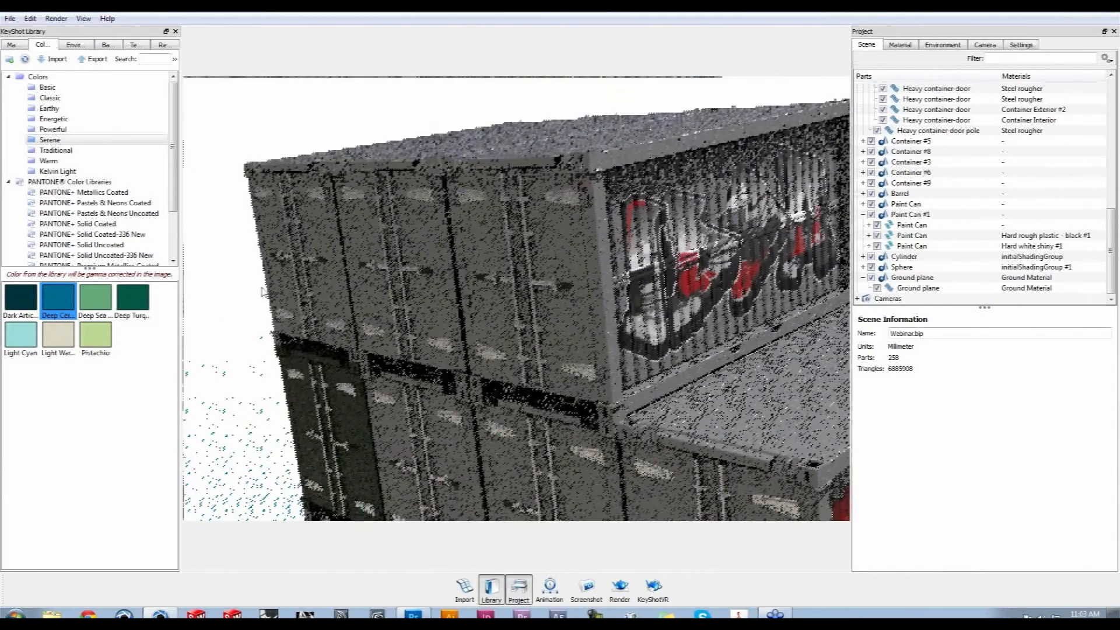
{"action": "left_click_drag", "start_coordinate": [58, 298], "coordinate": [336, 289]}
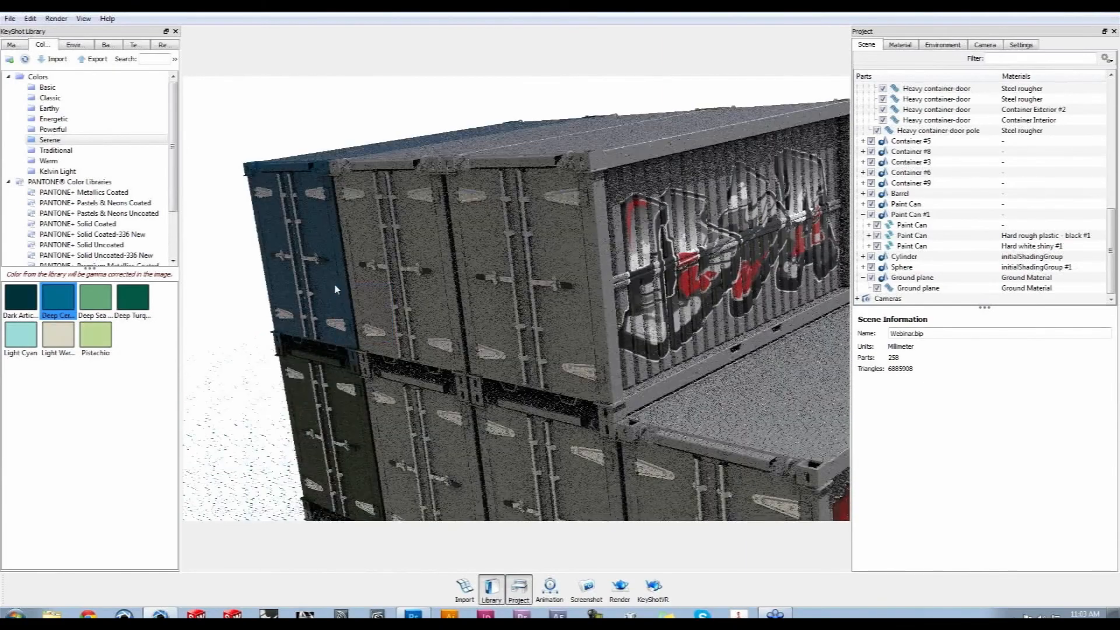
{"action": "scroll", "coordinate": [375, 321], "scroll_direction": "down", "scroll_amount": 5}
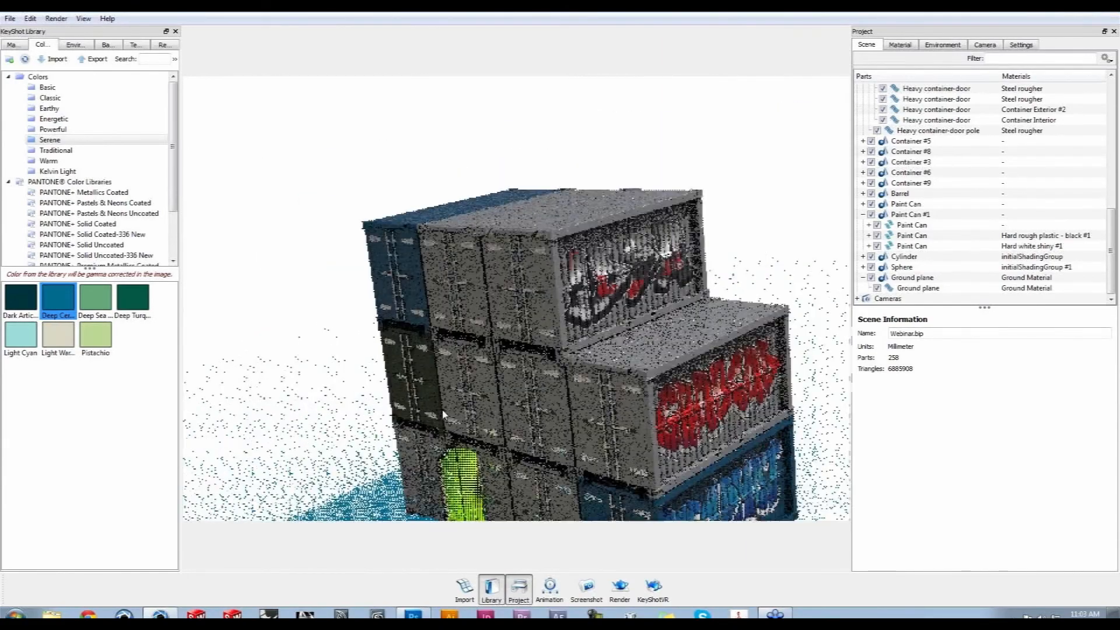
{"action": "middle_click_drag", "start_coordinate": [436, 287], "coordinate": [376, 217]}
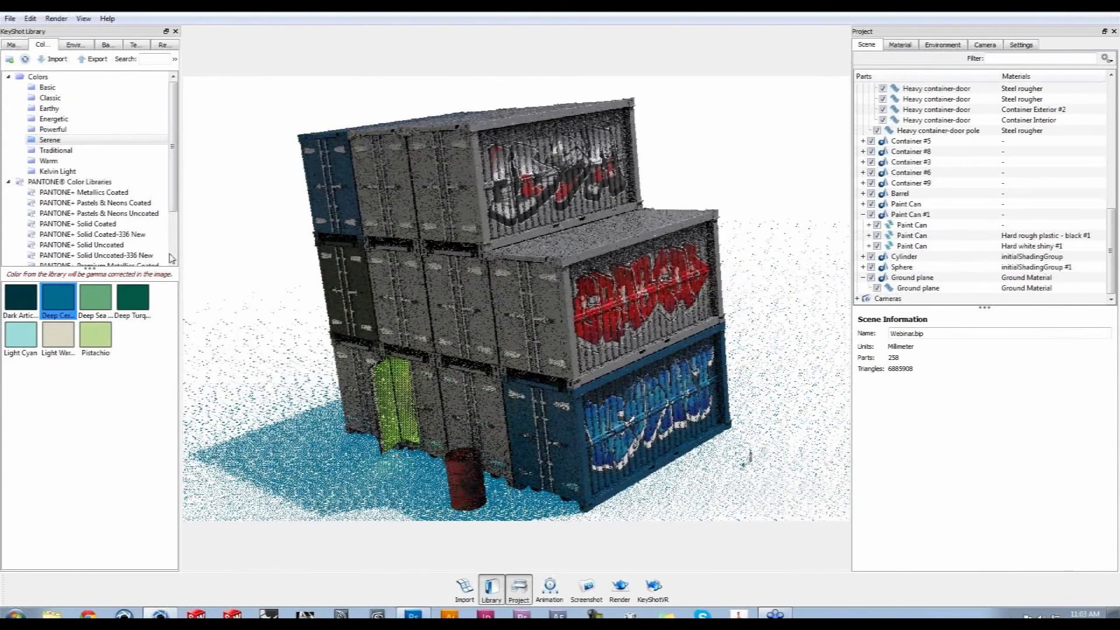
Apply the Traditional colors Rosewood to the third container in the middle row and Amber to the container with the open door
{"action": "left_click", "coordinate": [56, 150]}
{"action": "left_click_drag", "start_coordinate": [29, 335], "coordinate": [478, 289]}
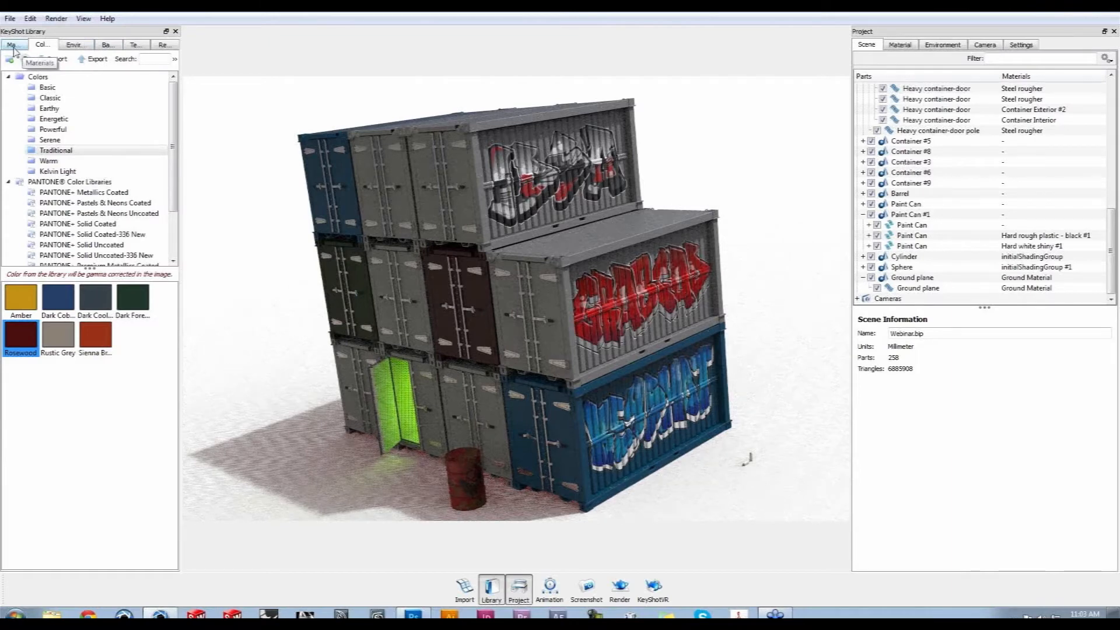
{"action": "left_click", "coordinate": [20, 304]}
{"action": "left_click_drag", "start_coordinate": [21, 304], "coordinate": [428, 386]}
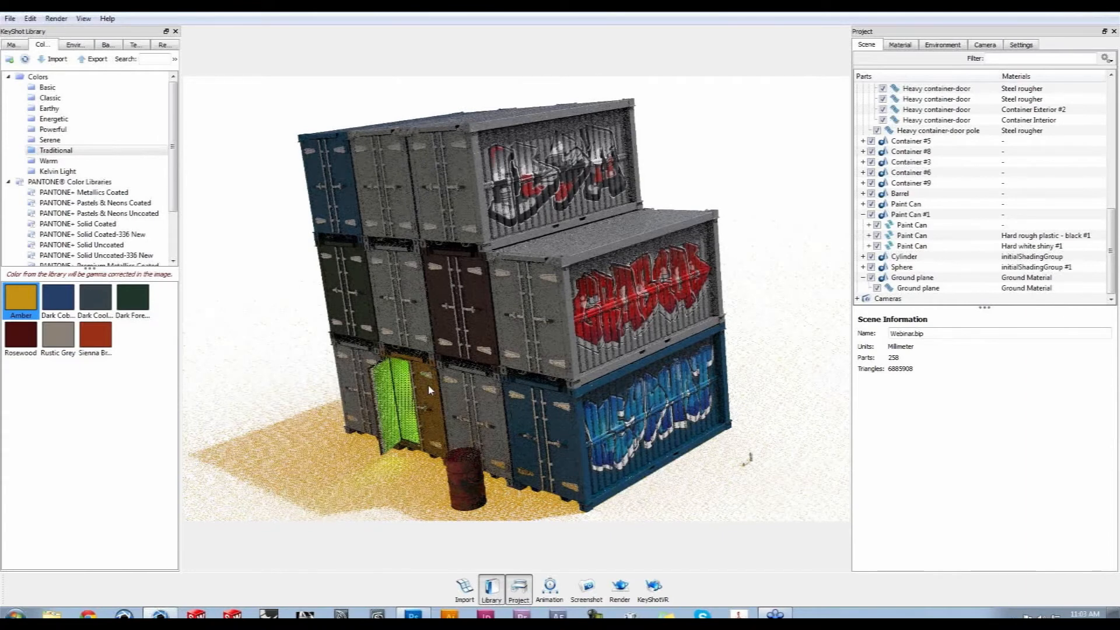
Set the Ground Material's Shadow Color to black
{"action": "double_click", "coordinate": [296, 491]}
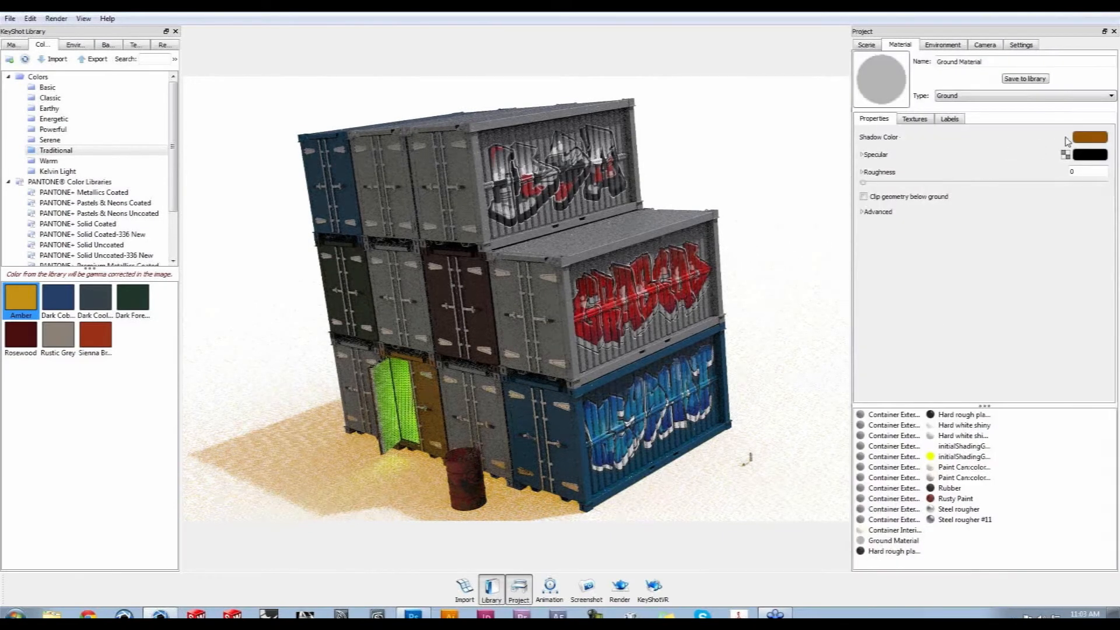
{"action": "left_click", "coordinate": [1088, 139]}
{"action": "left_click_drag", "start_coordinate": [580, 181], "coordinate": [416, 293]}
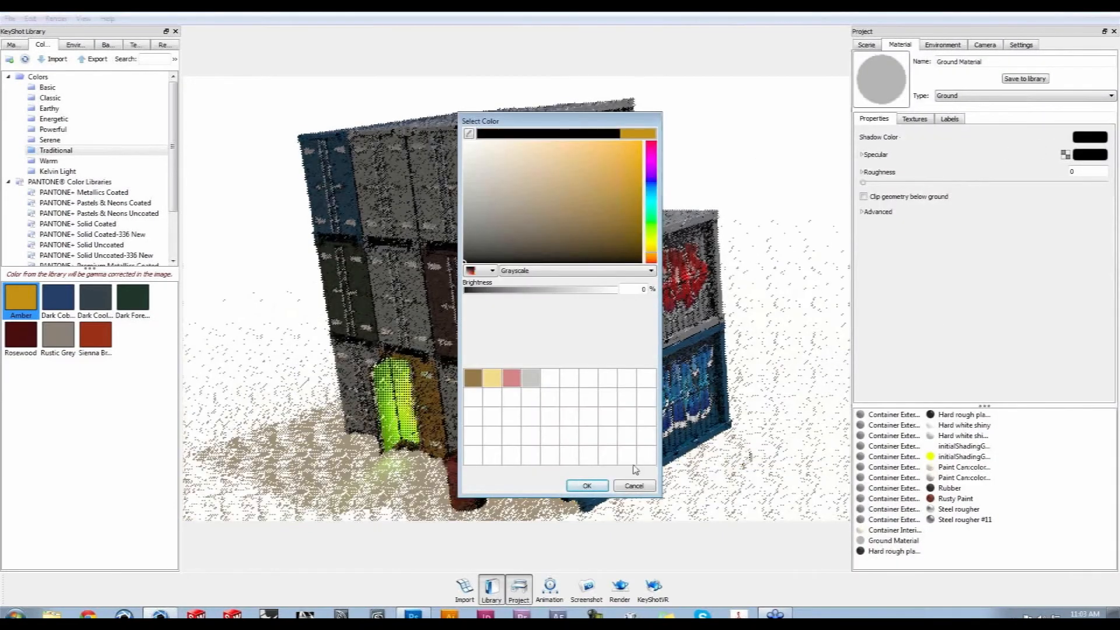
{"action": "left_click", "coordinate": [587, 486]}
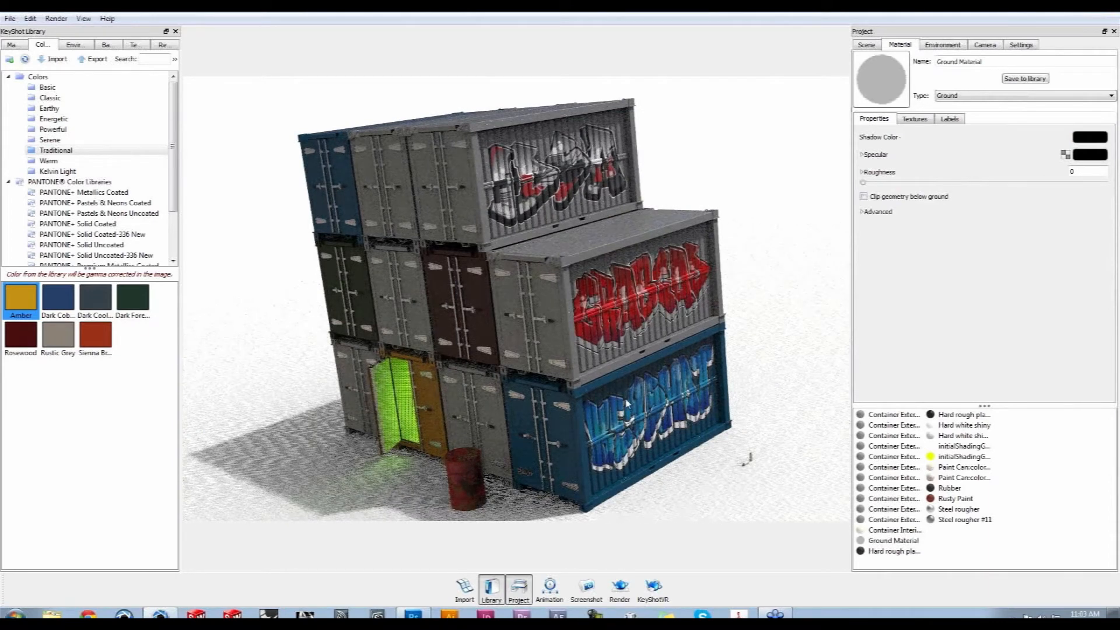
Recolor the third middle-row container Sienna Brown and the red-graffiti container with Dark Grey from the Classic collection
{"action": "left_click_drag", "start_coordinate": [96, 336], "coordinate": [475, 291]}
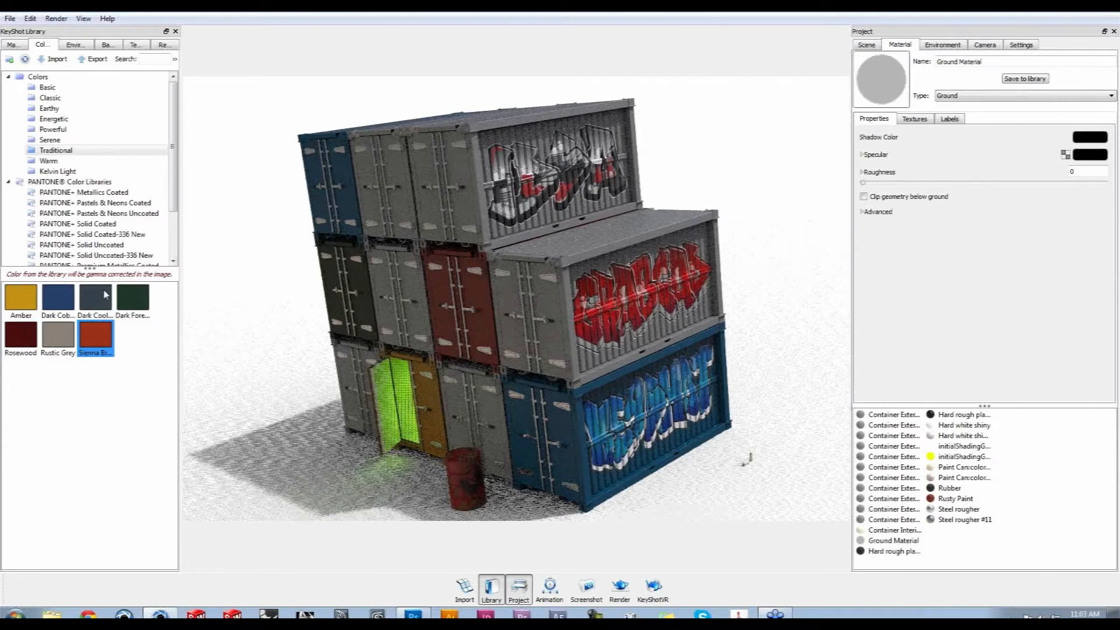
{"action": "left_click", "coordinate": [76, 161]}
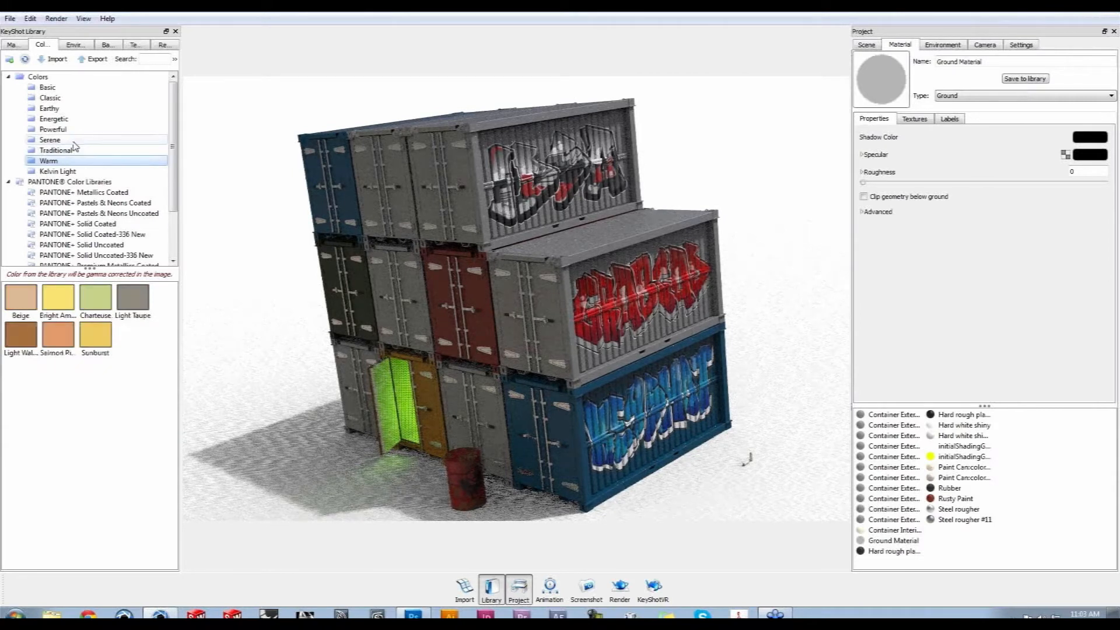
{"action": "left_click", "coordinate": [68, 130]}
{"action": "left_click", "coordinate": [65, 119]}
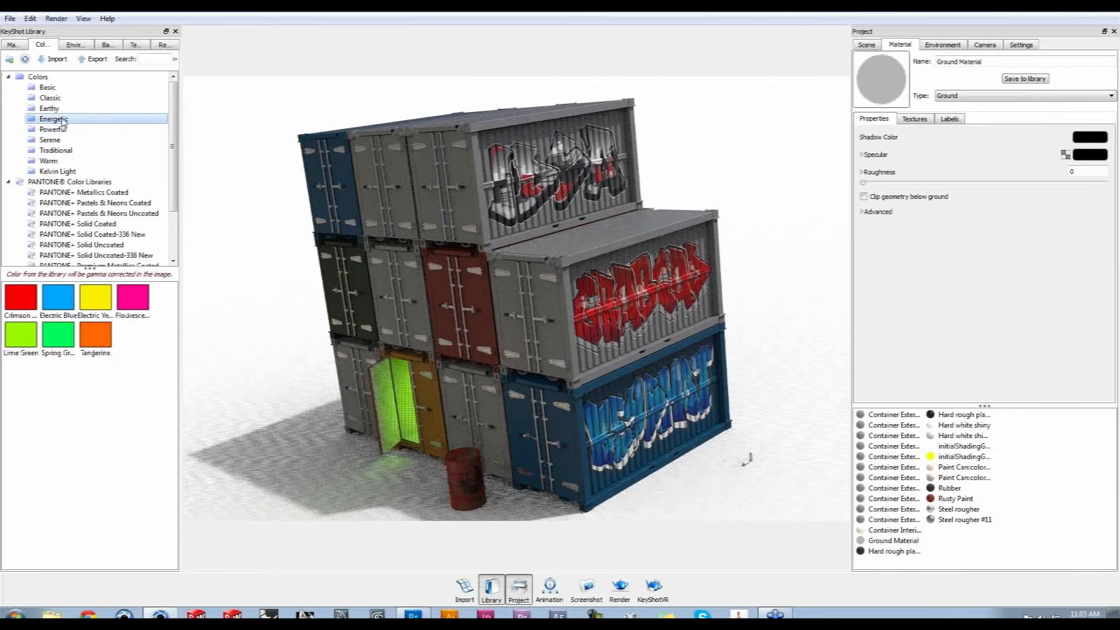
{"action": "left_click", "coordinate": [55, 109]}
{"action": "left_click", "coordinate": [50, 98]}
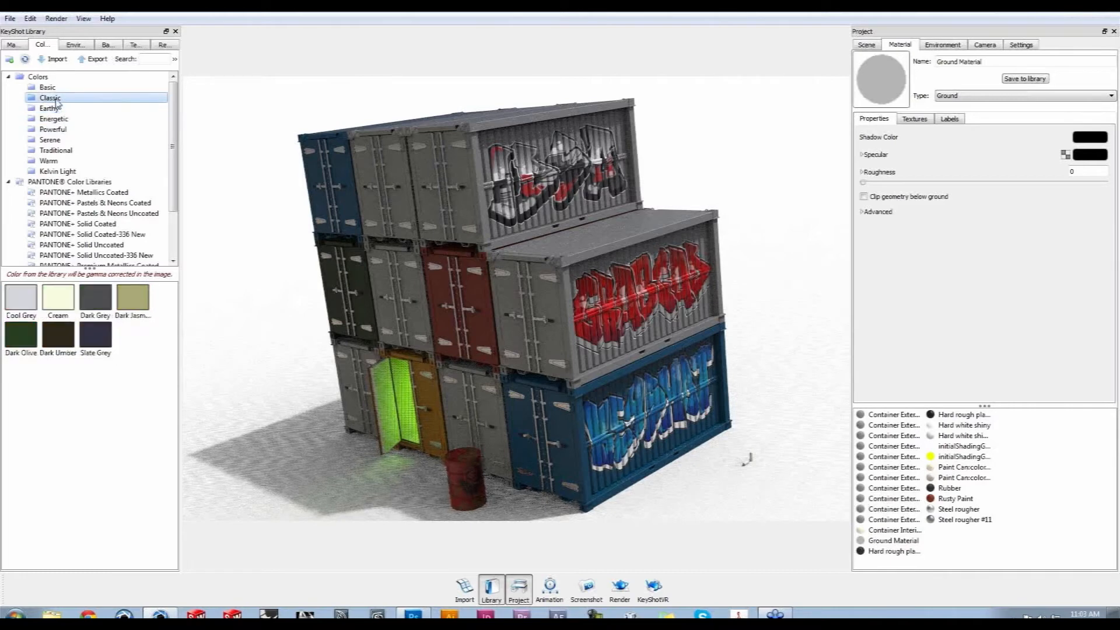
{"action": "left_click", "coordinate": [96, 297]}
{"action": "left_click_drag", "start_coordinate": [604, 385], "coordinate": [562, 330]}
{"action": "left_click_drag", "start_coordinate": [561, 306], "coordinate": [561, 305]}
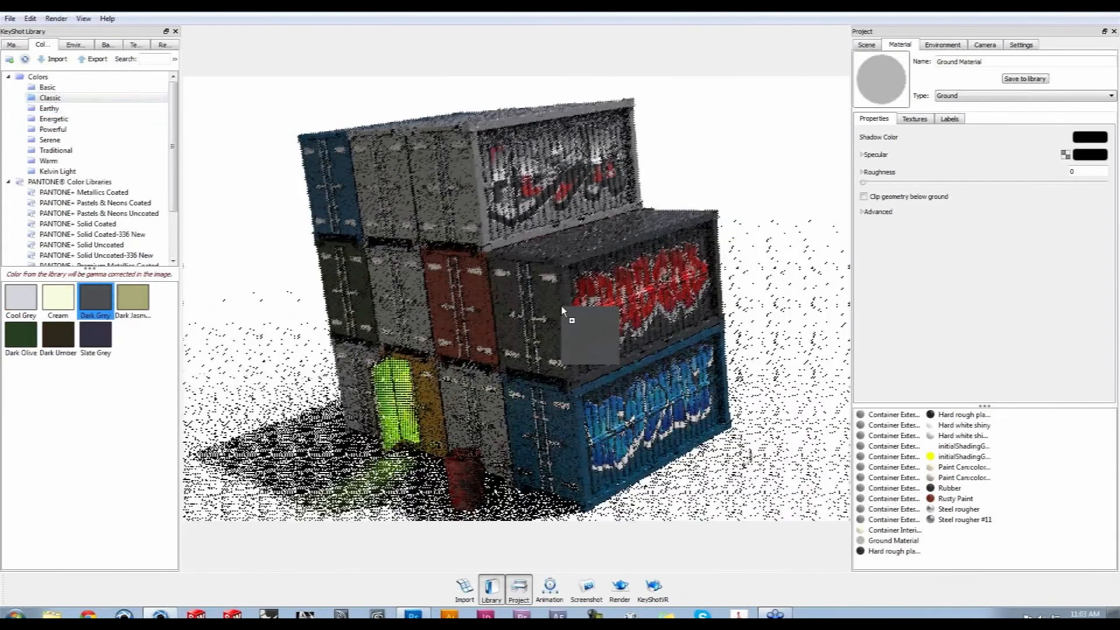
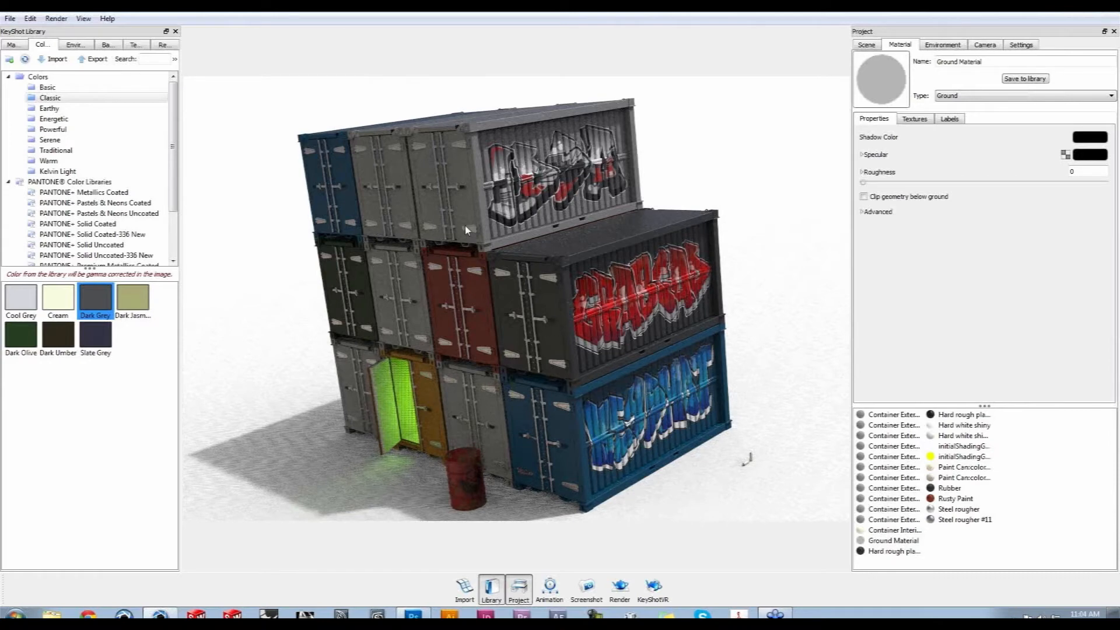
Apply Dark Grey to the middle container in the top row and return to the saved Webinar Scene view
{"action": "left_click_drag", "start_coordinate": [96, 305], "coordinate": [404, 161]}
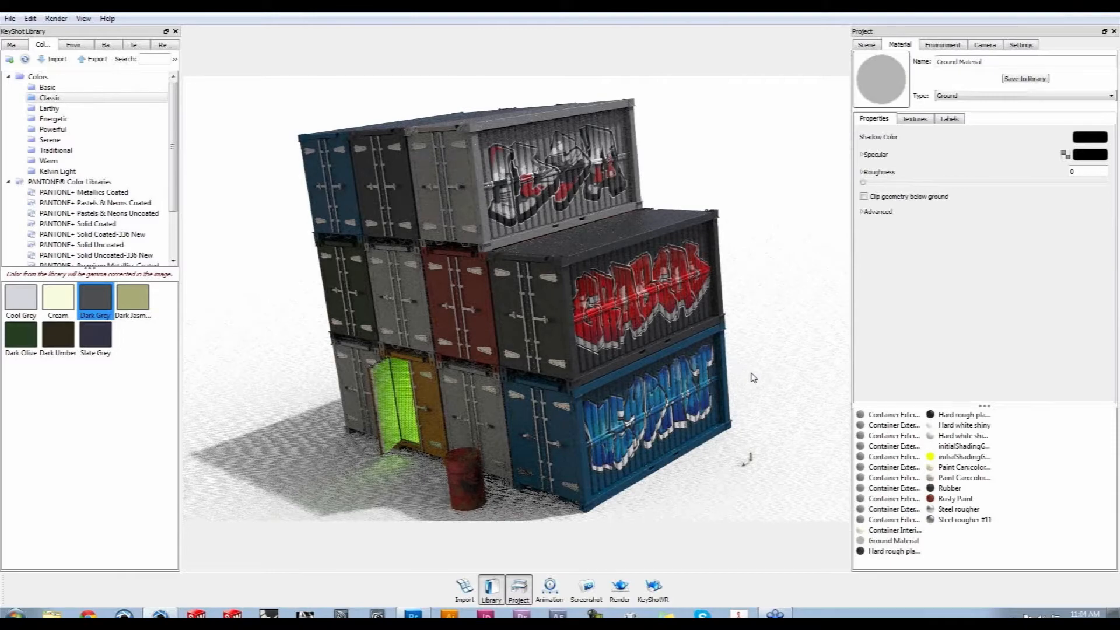
{"action": "key", "text": "n"}
{"action": "key", "text": "n"}
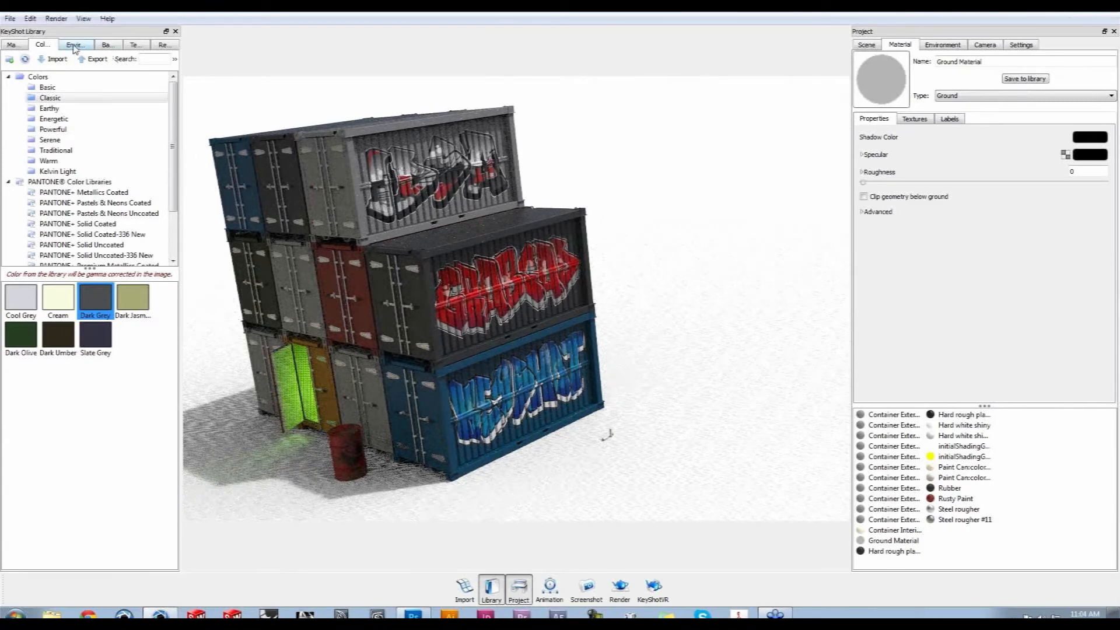
{"action": "left_click", "coordinate": [21, 47]}
{"action": "scroll", "coordinate": [115, 266], "scroll_direction": "down", "scroll_amount": 3}
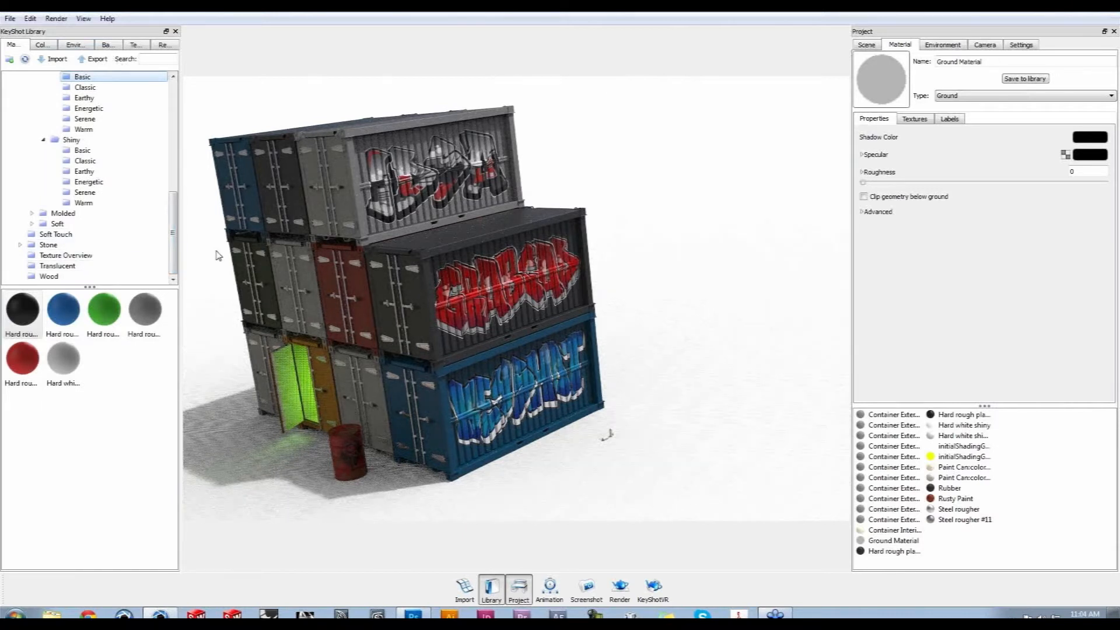
{"action": "left_click_drag", "start_coordinate": [174, 244], "coordinate": [175, 107]}
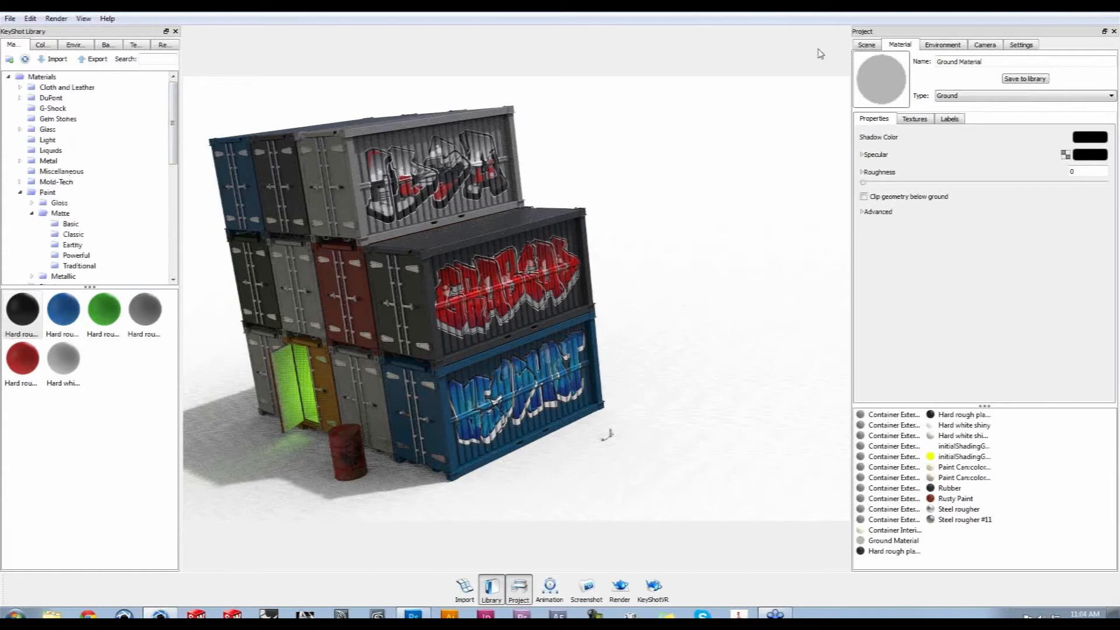
Collapse the expanded Container #2, Paint Can #1 and Ground plane groups in the scene tree and clear the selection
{"action": "left_click", "coordinate": [866, 45]}
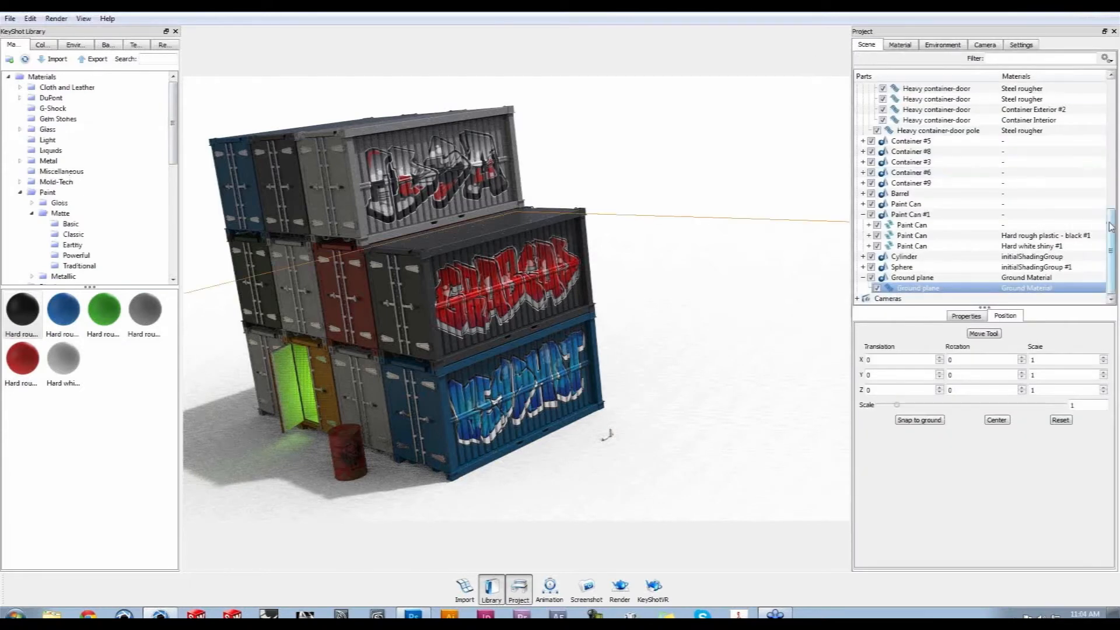
{"action": "scroll", "coordinate": [1111, 222], "scroll_direction": "up", "scroll_amount": 1}
{"action": "scroll", "coordinate": [1111, 221], "scroll_direction": "up", "scroll_amount": 5}
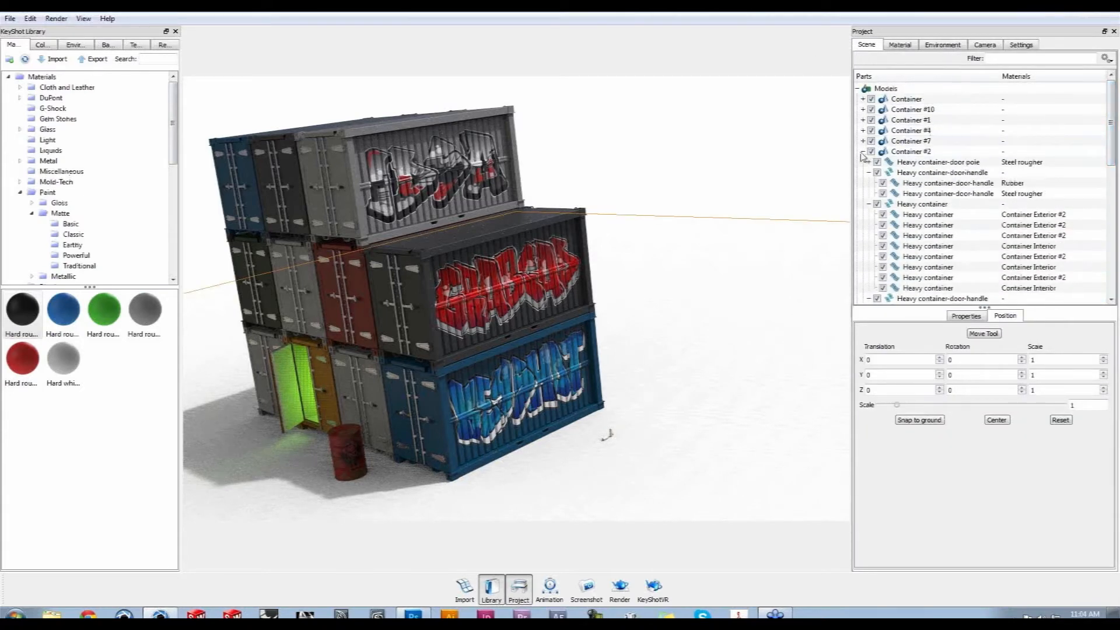
{"action": "left_click", "coordinate": [862, 152]}
{"action": "left_click", "coordinate": [862, 235]}
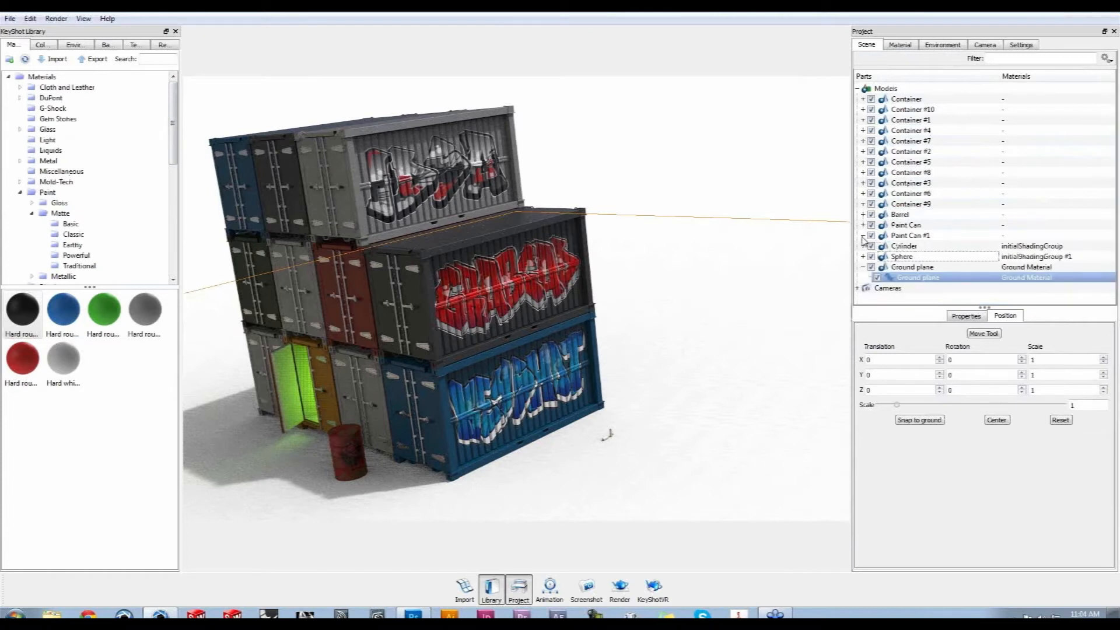
{"action": "left_click", "coordinate": [863, 267]}
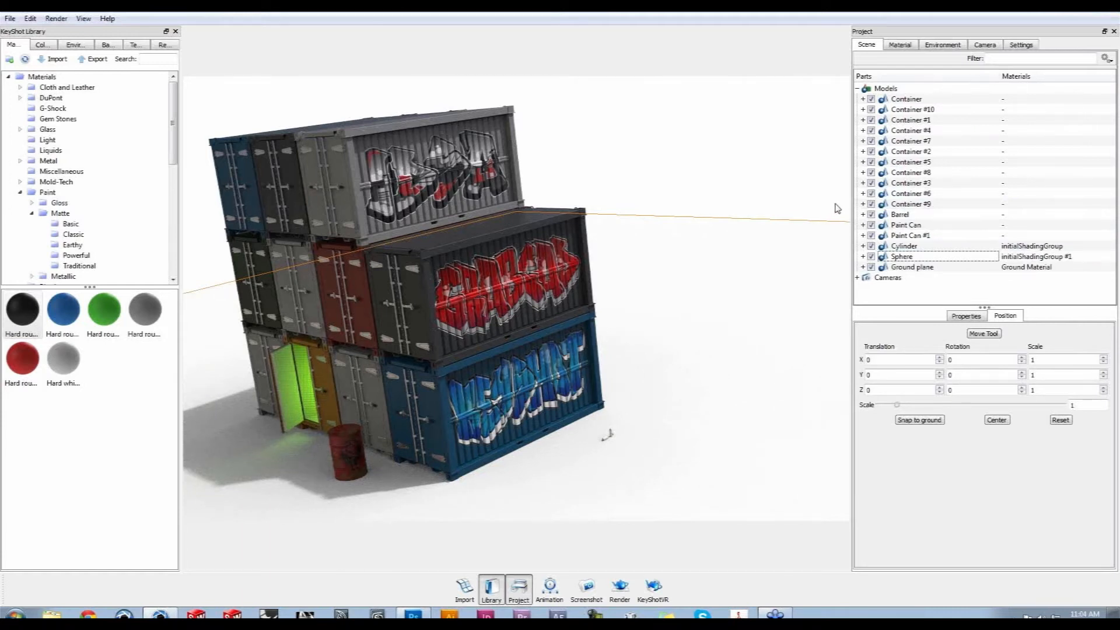
{"action": "left_click", "coordinate": [752, 177]}
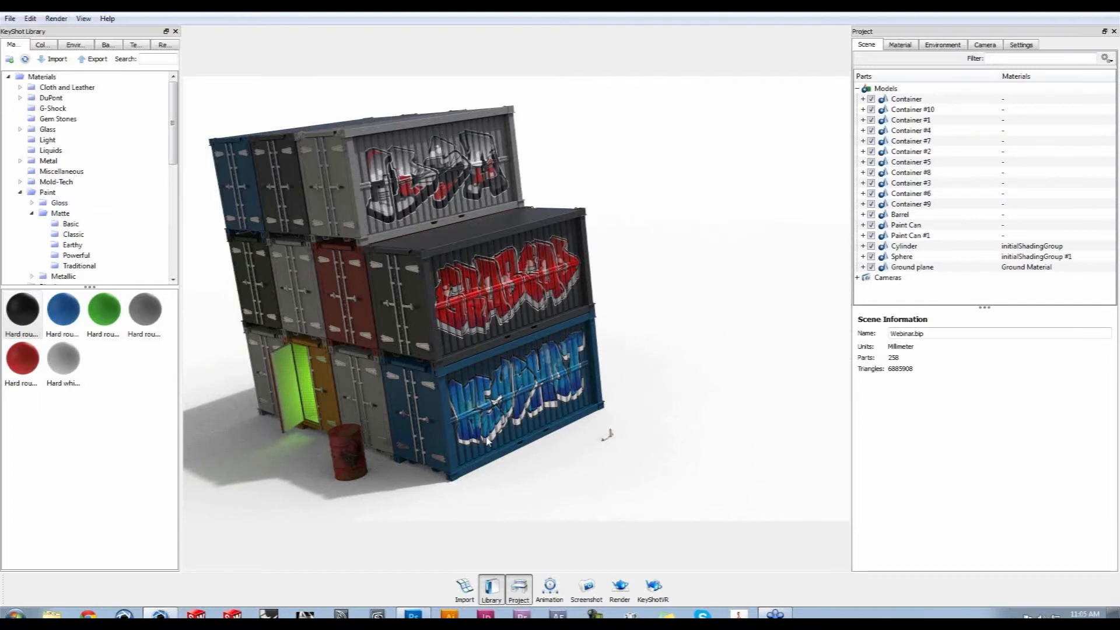
Choose Webinar.bip from the Bips folder of the Container webinar project as the file to import
{"action": "left_click", "coordinate": [465, 590]}
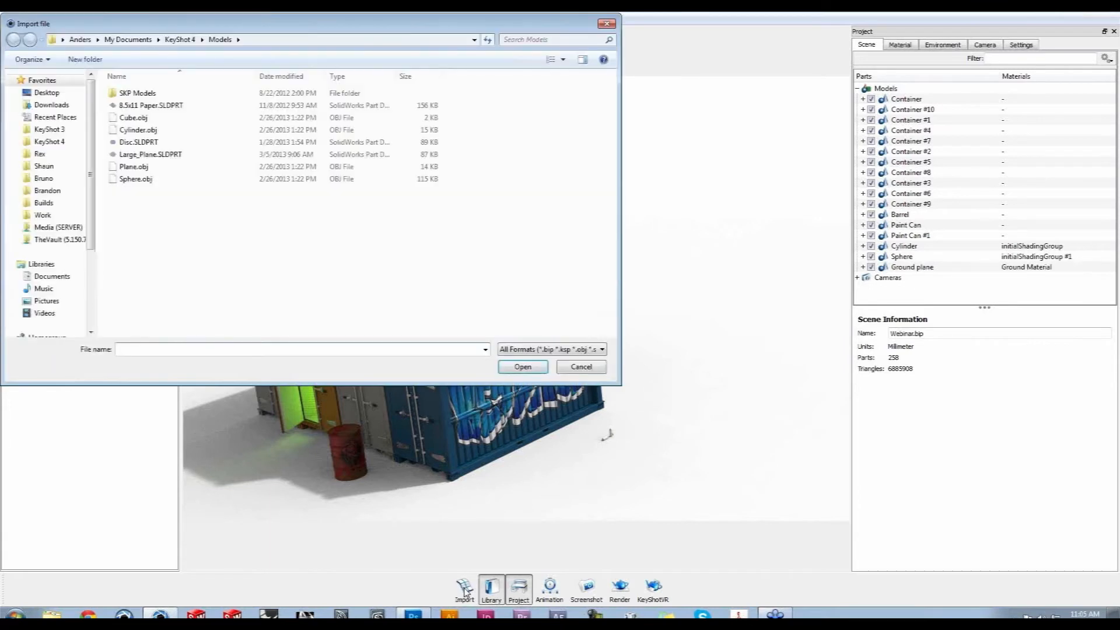
{"action": "left_click", "coordinate": [71, 95]}
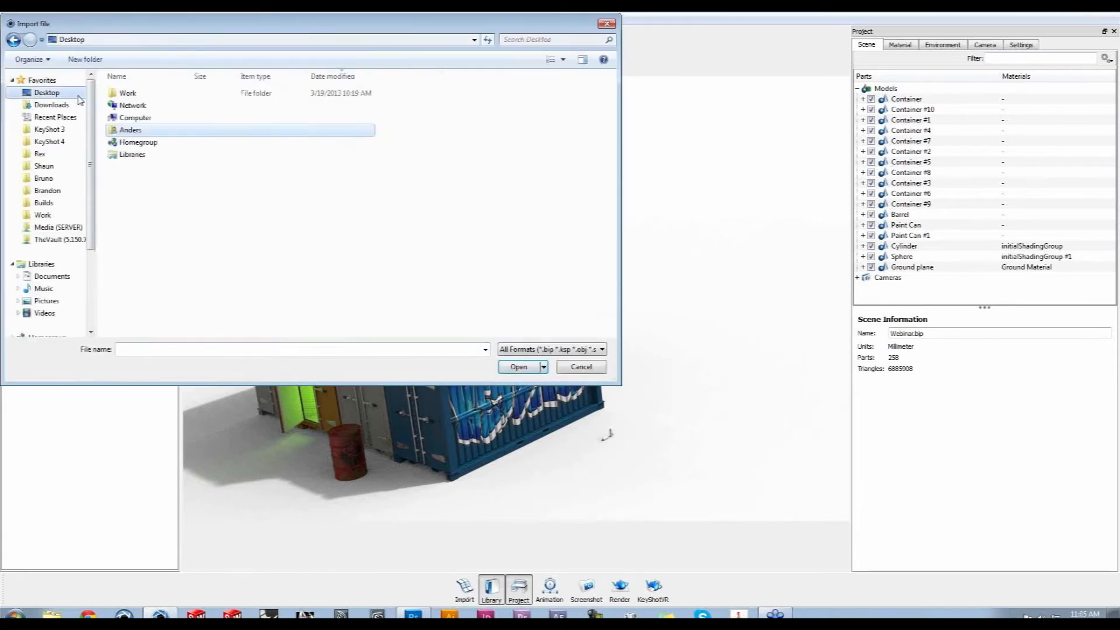
{"action": "double_click", "coordinate": [114, 94]}
{"action": "double_click", "coordinate": [134, 95]}
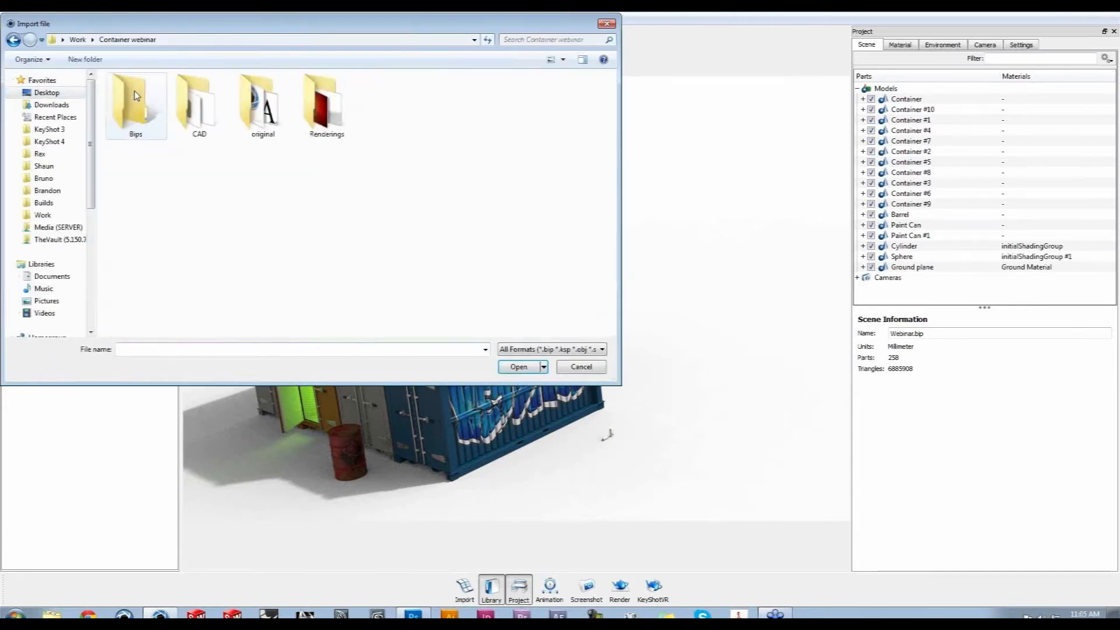
{"action": "double_click", "coordinate": [135, 95]}
{"action": "left_click", "coordinate": [326, 104]}
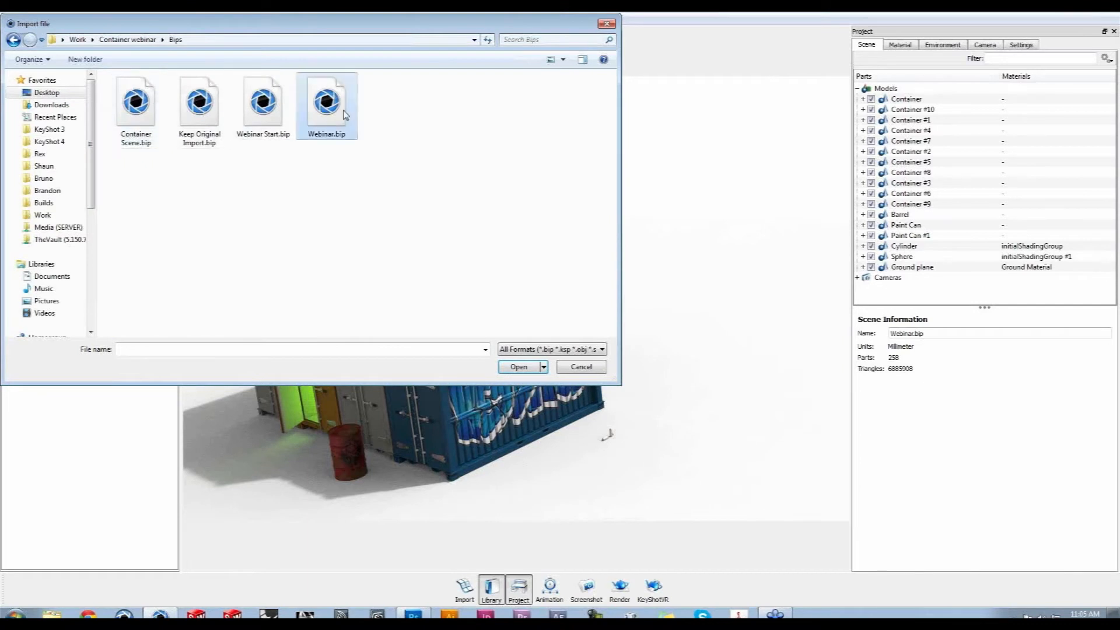
{"action": "left_click", "coordinate": [519, 367]}
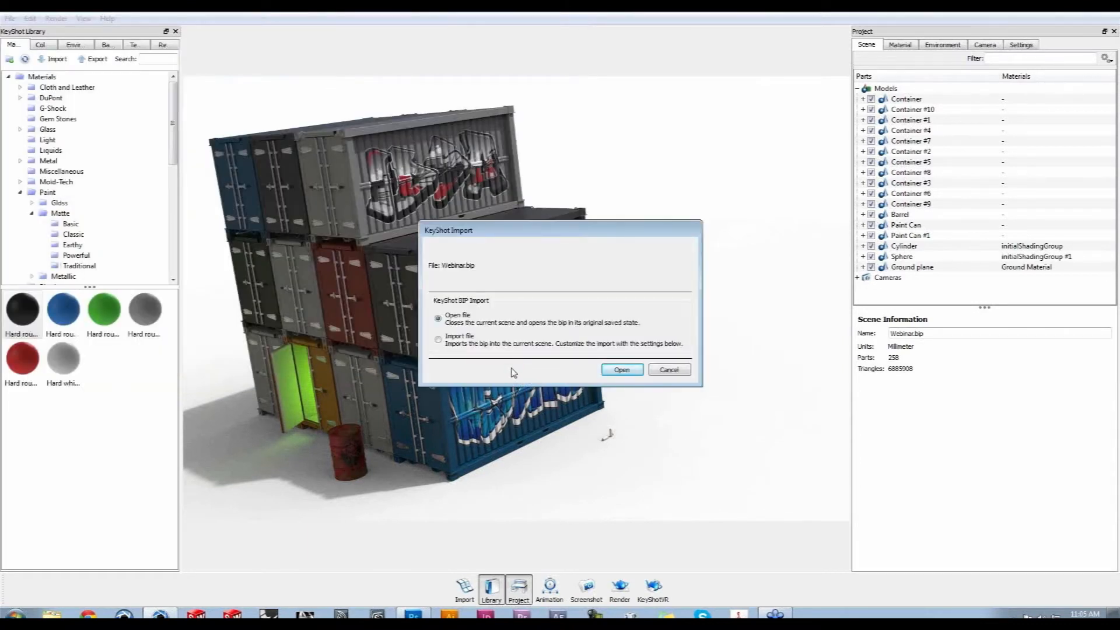
Import Webinar.bip into the current scene using Add to Scene, with Adjust Camera to Look at Geometry turned off
{"action": "left_click", "coordinate": [450, 340]}
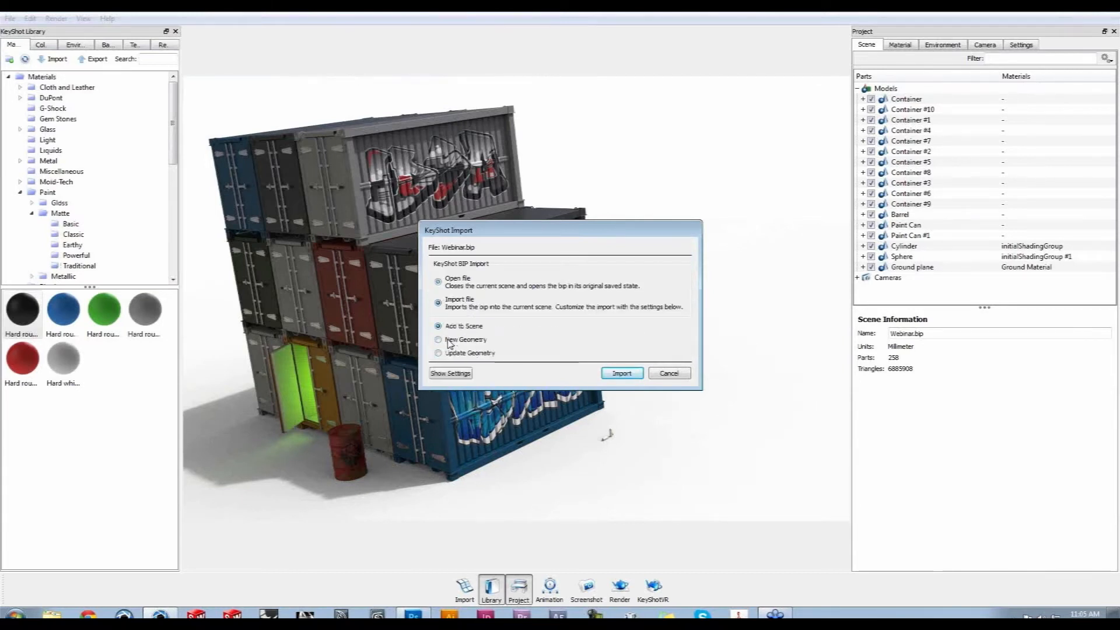
{"action": "left_click", "coordinate": [450, 373]}
{"action": "left_click_drag", "start_coordinate": [552, 220], "coordinate": [634, 72]}
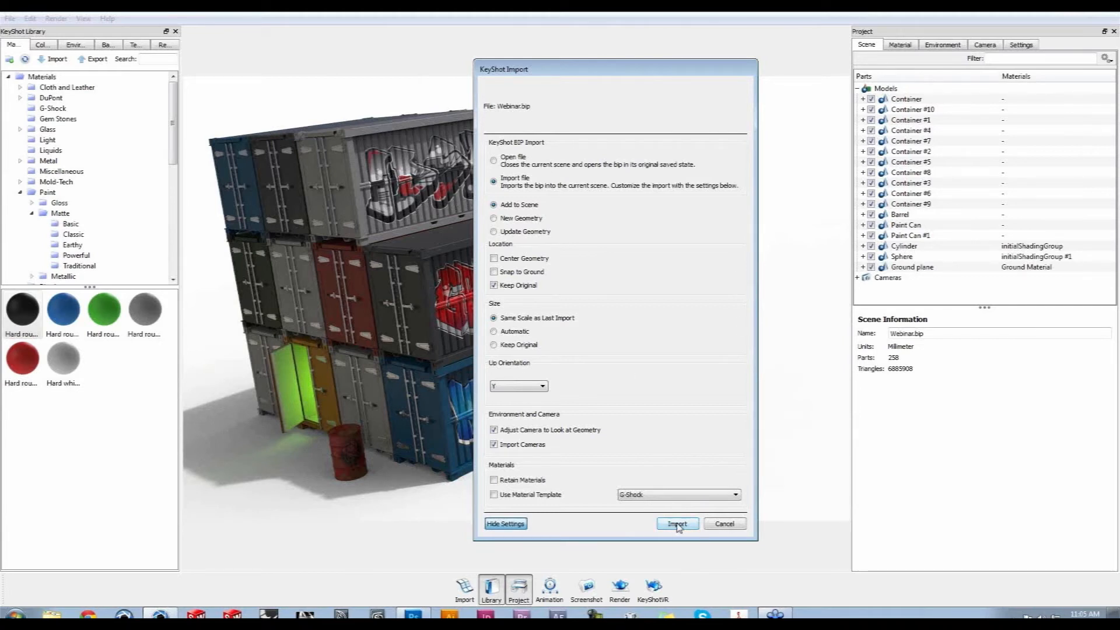
{"action": "left_click", "coordinate": [543, 434]}
{"action": "left_click", "coordinate": [691, 524]}
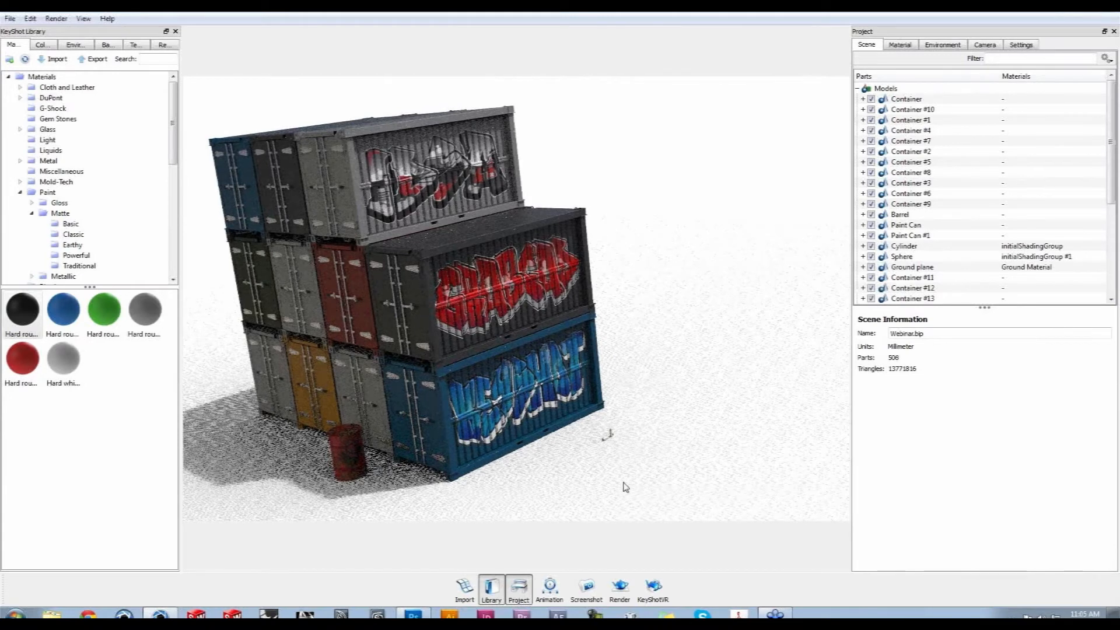
Move the animation playhead to 00:00:600 and enlarge the scene's parts list
{"action": "left_click", "coordinate": [548, 592]}
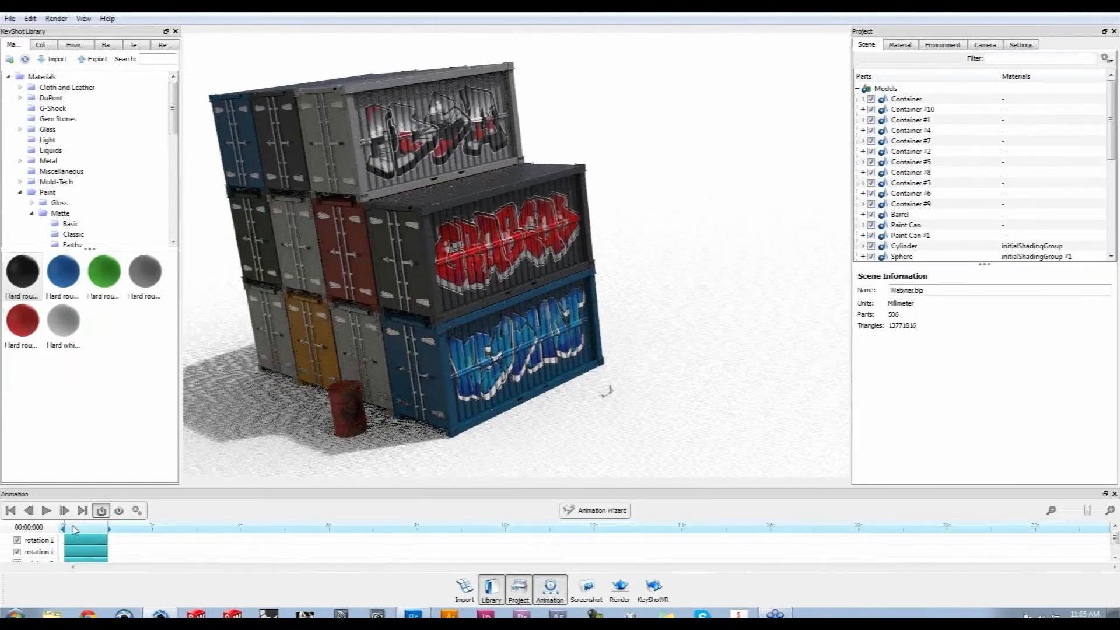
{"action": "left_click", "coordinate": [91, 527]}
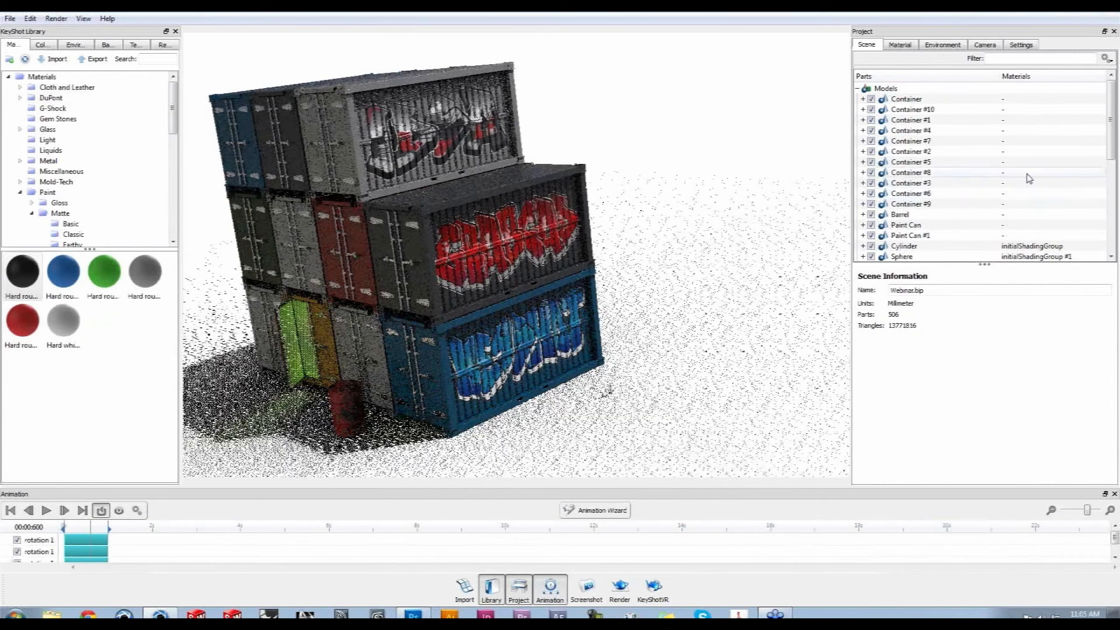
{"action": "left_click_drag", "start_coordinate": [985, 264], "coordinate": [981, 489]}
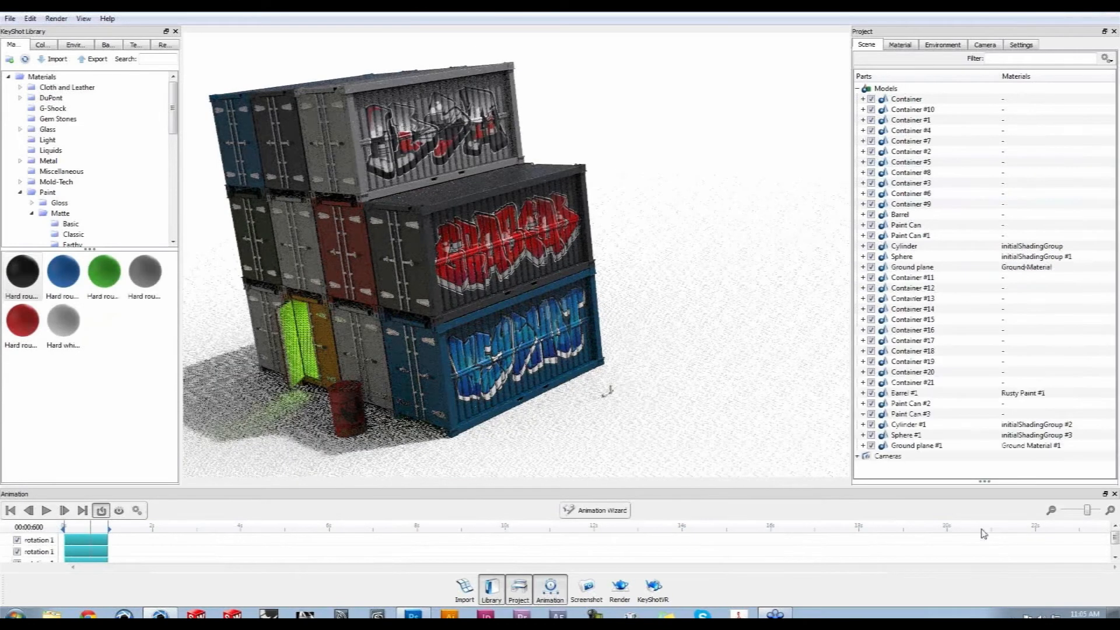
Distinguish the original models, Container through Ground plane, from the imported ones starting at Container #11
{"action": "left_click", "coordinate": [908, 98]}
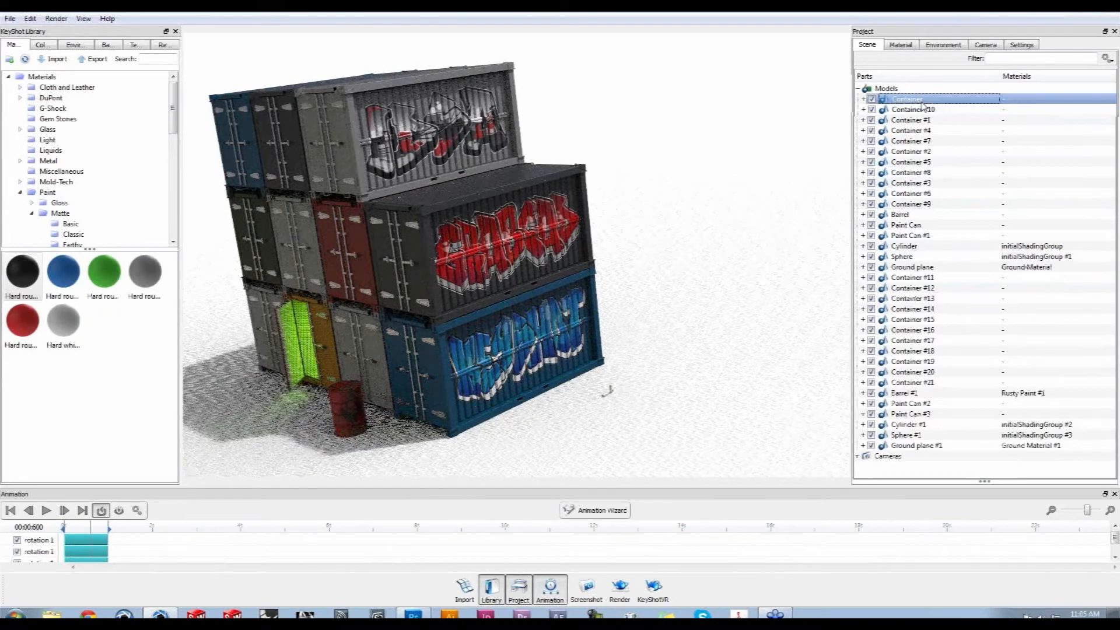
{"action": "left_click", "coordinate": [912, 266], "text": "shift"}
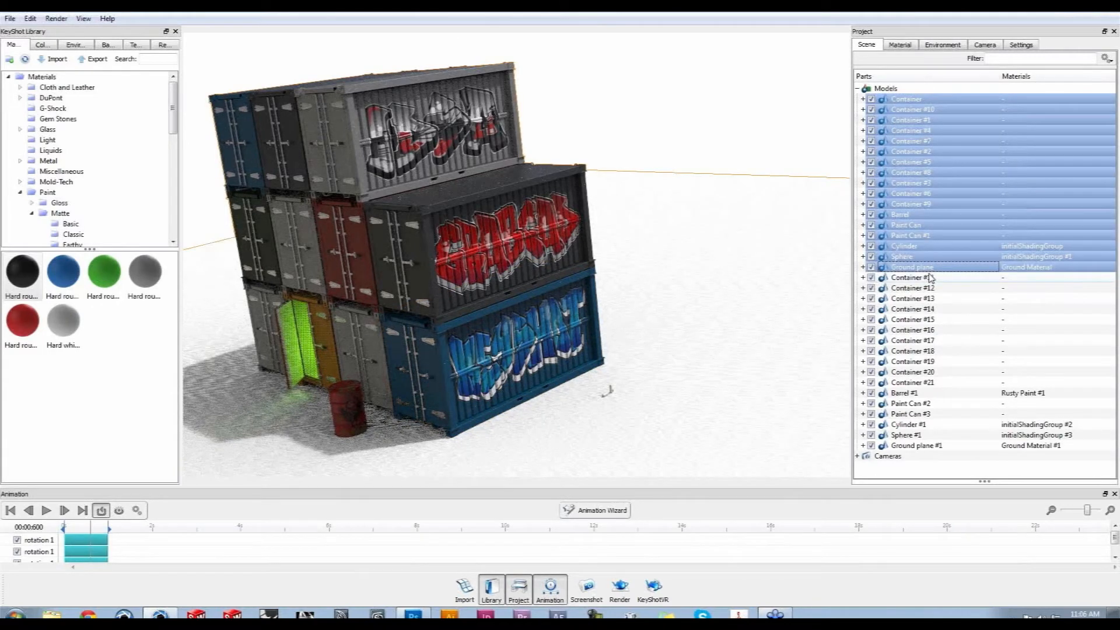
{"action": "left_click", "coordinate": [930, 278]}
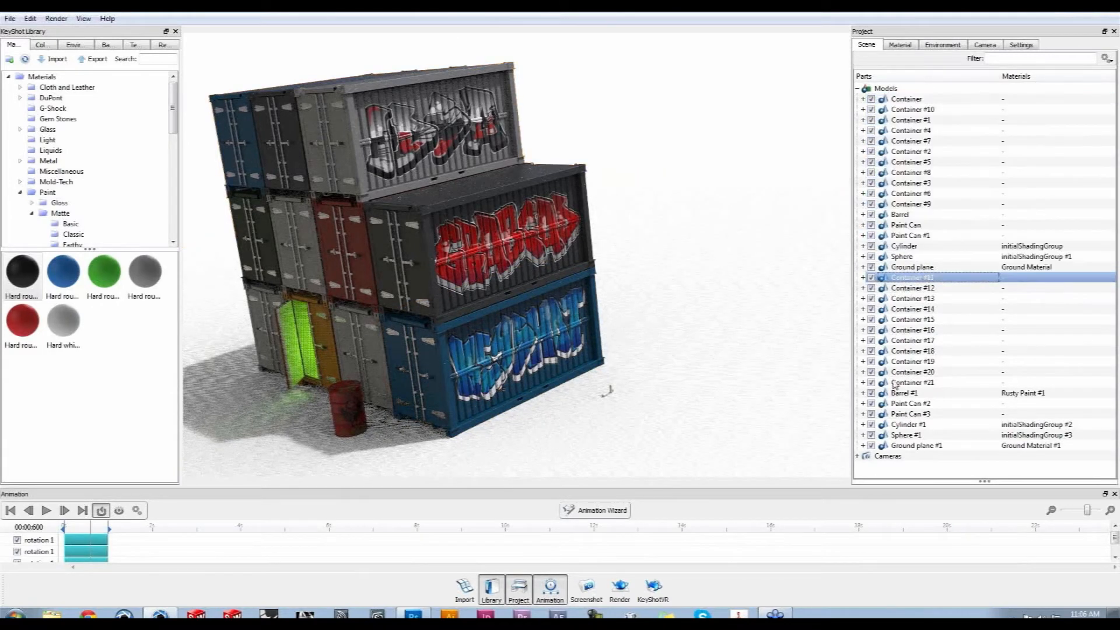
Delete the duplicate Ground plane #1 from the scene
{"action": "left_click", "coordinate": [926, 446]}
{"action": "right_click", "coordinate": [928, 449]}
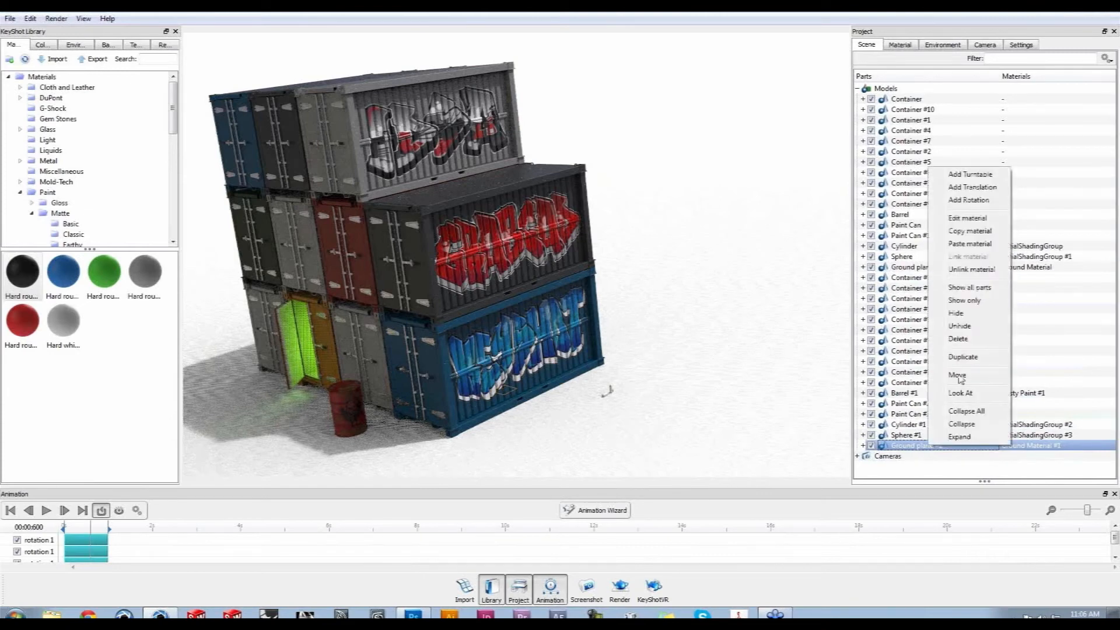
{"action": "left_click", "coordinate": [959, 340]}
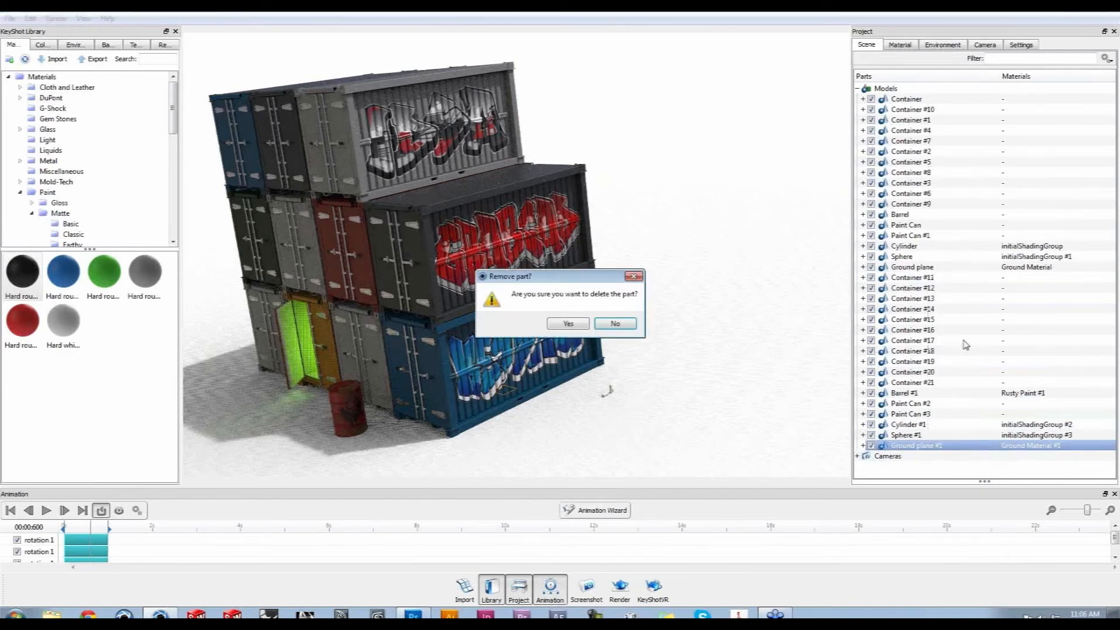
{"action": "left_click", "coordinate": [568, 324]}
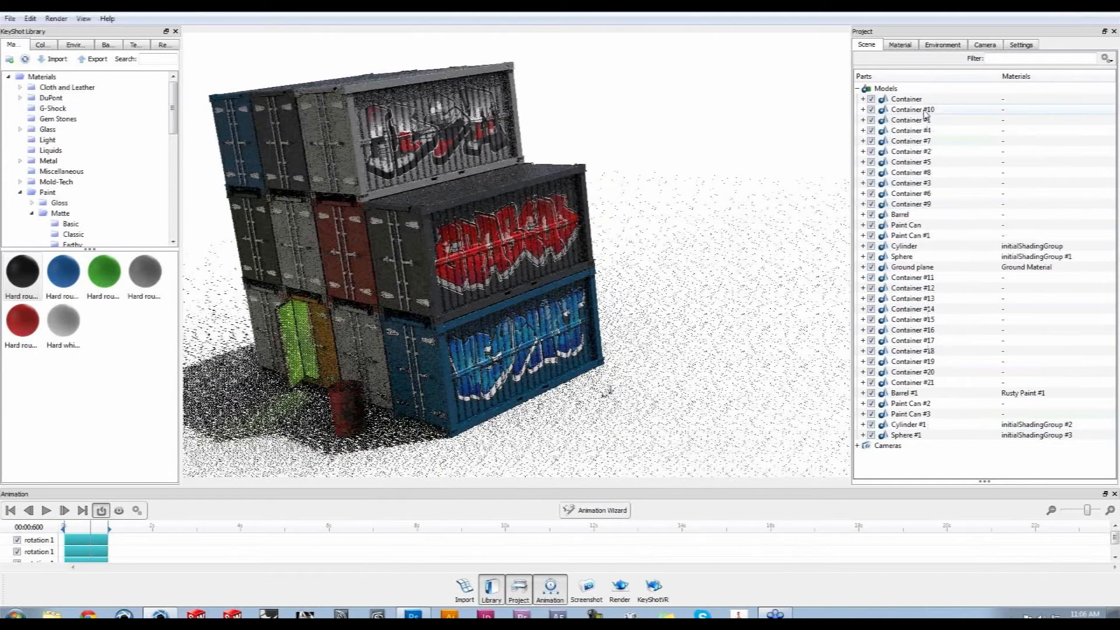
Show the properties of the Container group and close the animation timeline
{"action": "left_click_drag", "start_coordinate": [985, 481], "coordinate": [993, 313]}
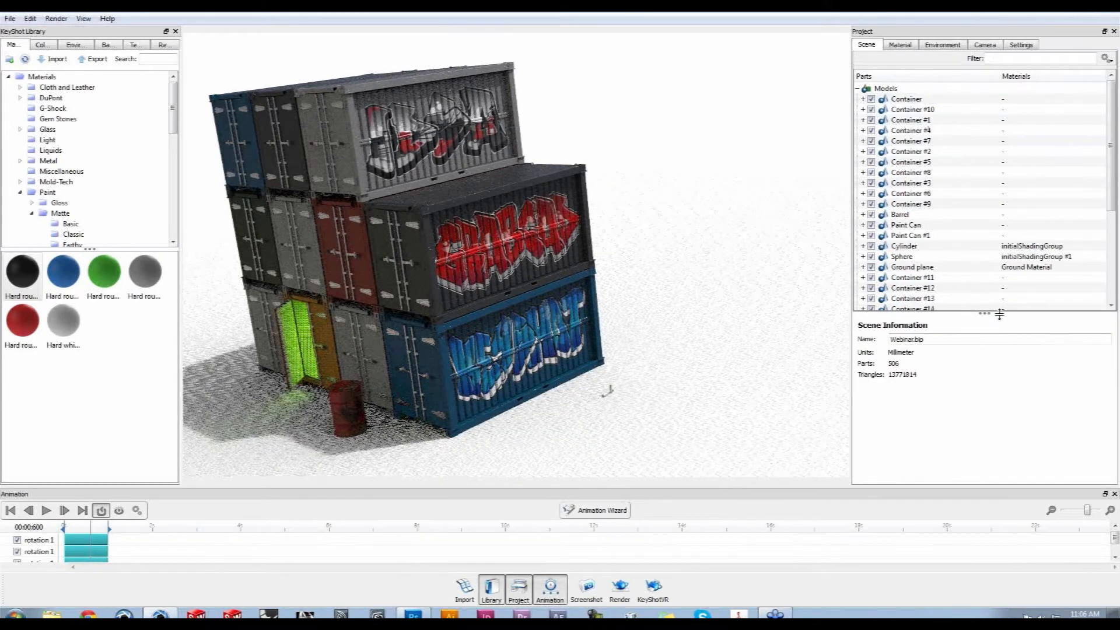
{"action": "left_click", "coordinate": [912, 100]}
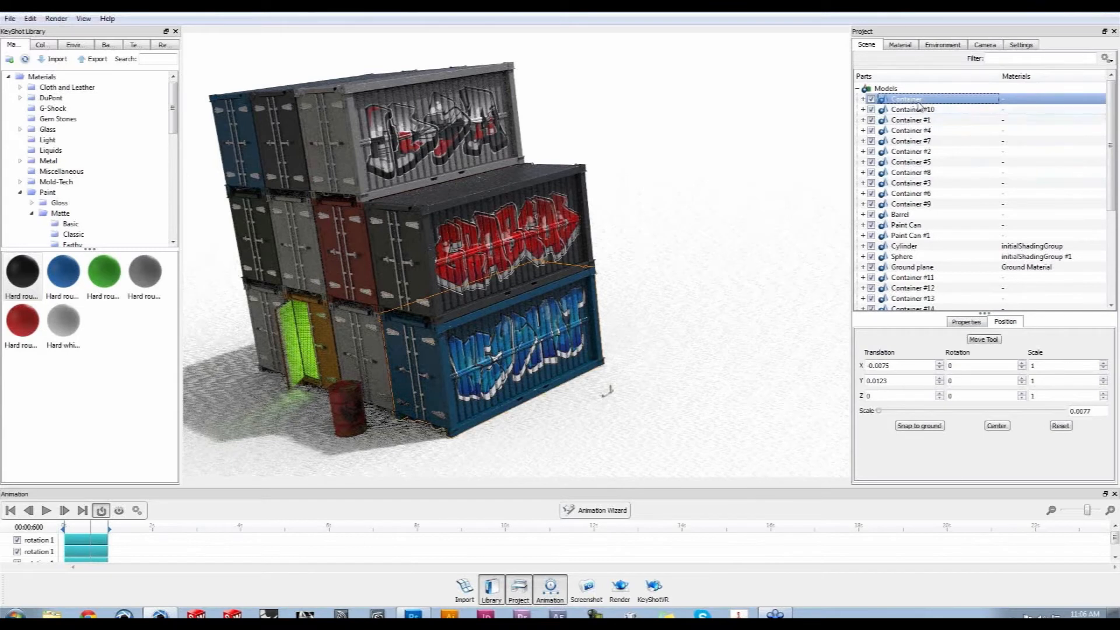
{"action": "left_click", "coordinate": [968, 322]}
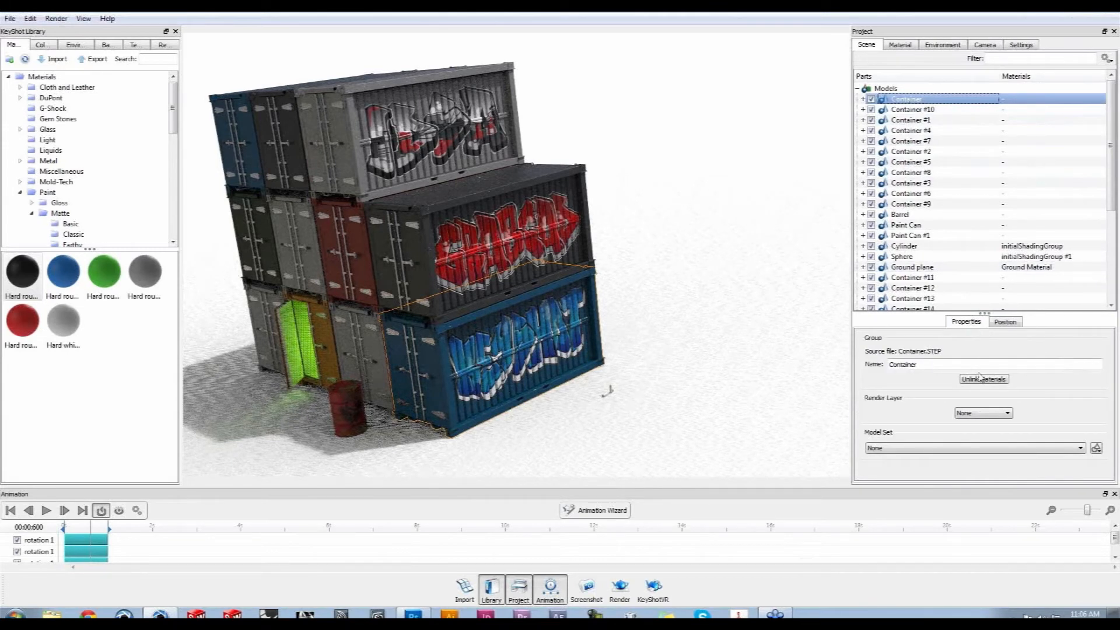
{"action": "double_click", "coordinate": [1082, 497]}
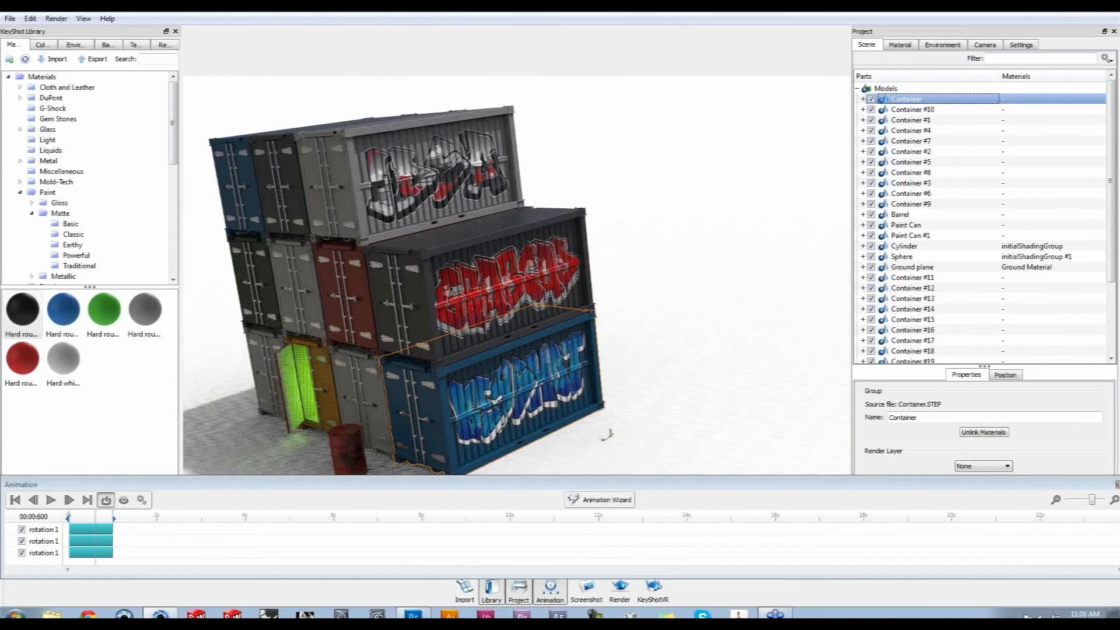
{"action": "left_click", "coordinate": [1117, 484]}
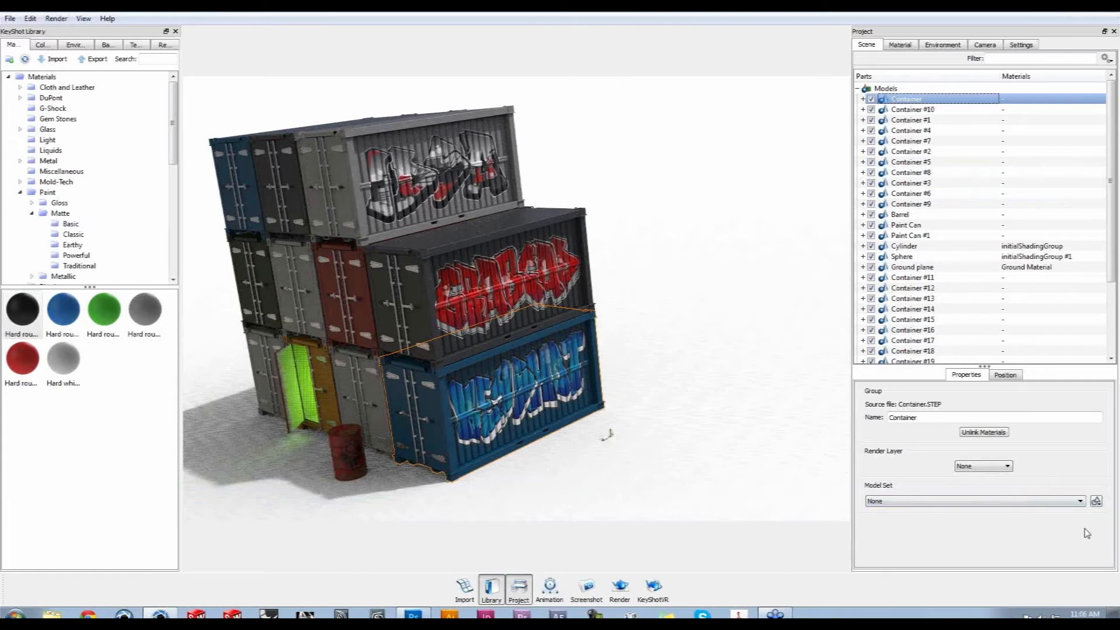
Create a model set named Painted for the Container group
{"action": "left_click", "coordinate": [1096, 504]}
{"action": "left_click", "coordinate": [1097, 516]}
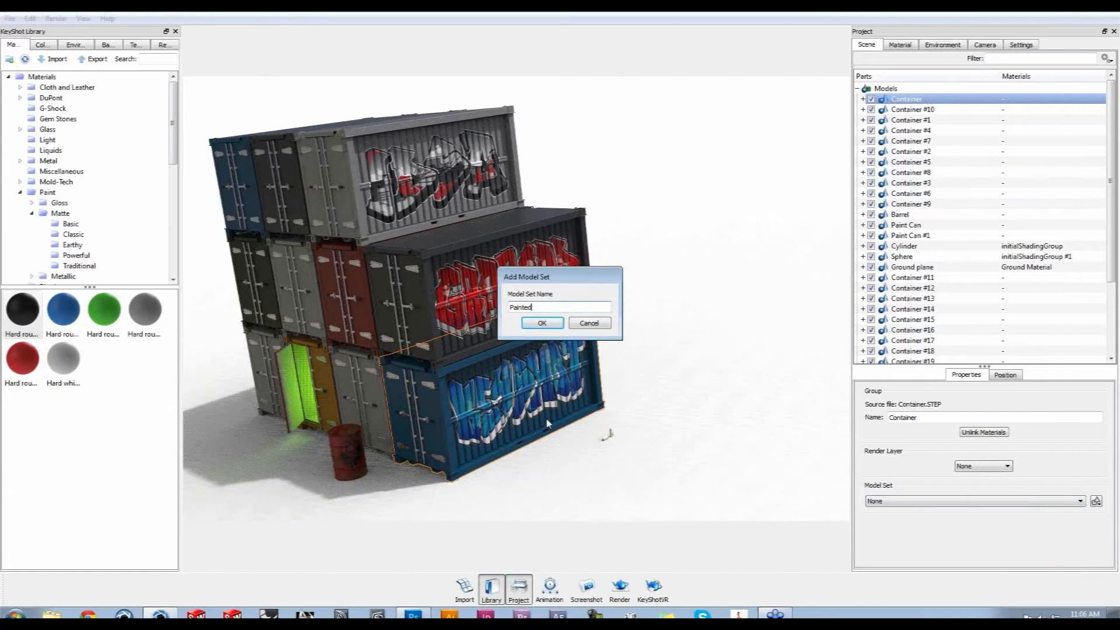
{"action": "left_click", "coordinate": [548, 323]}
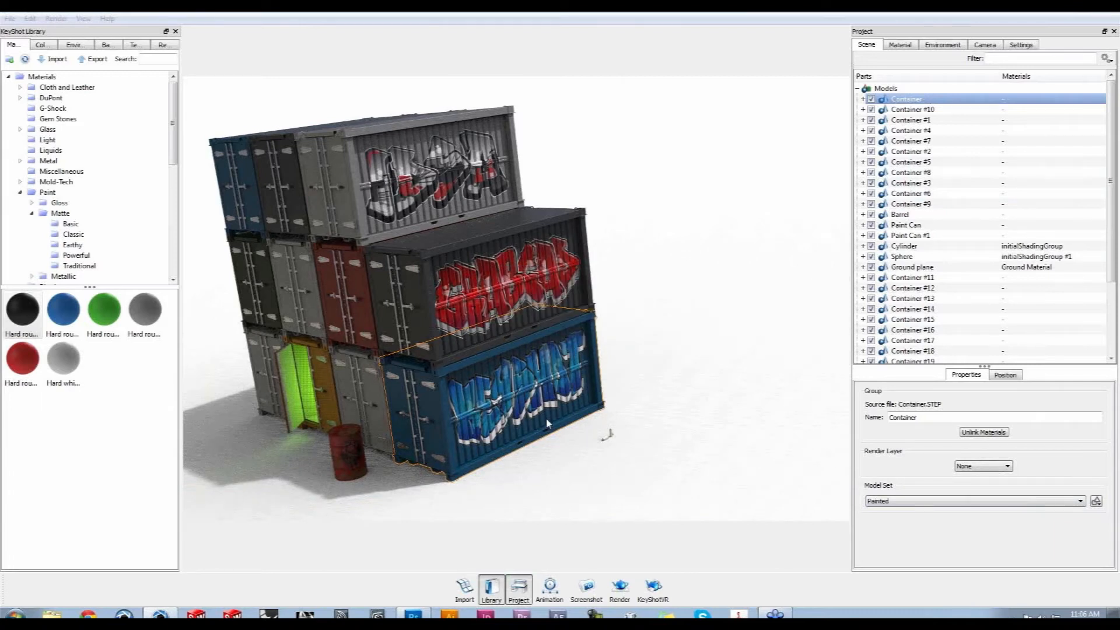
Assign Container #10 and Container #1 to the Painted model set
{"action": "left_click", "coordinate": [932, 110]}
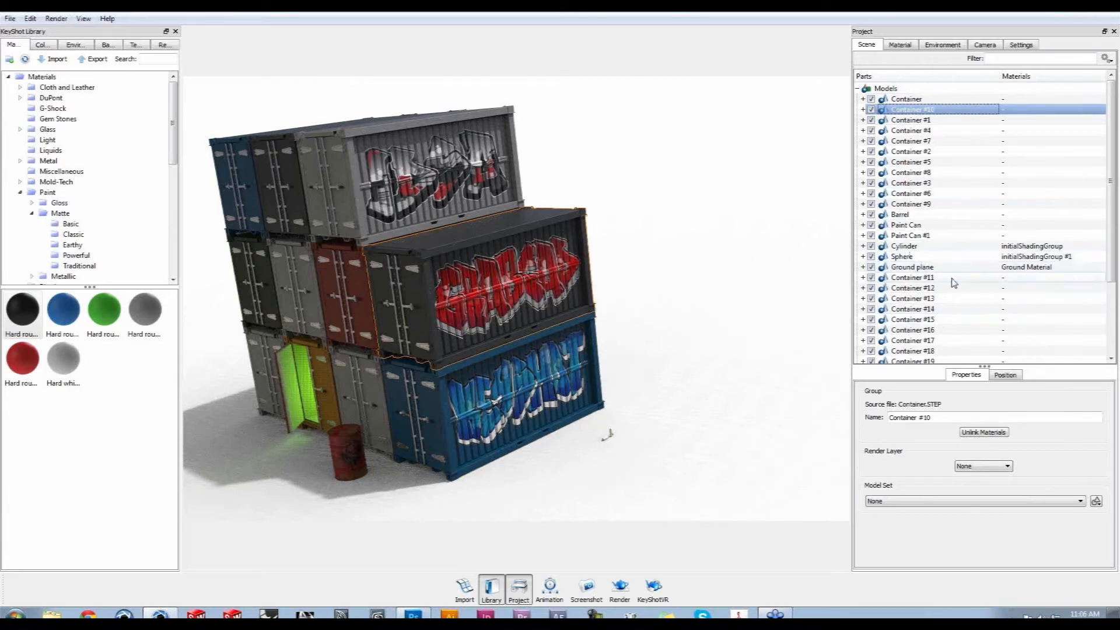
{"action": "left_click", "coordinate": [985, 505]}
{"action": "left_click", "coordinate": [986, 517]}
{"action": "left_click", "coordinate": [938, 120]}
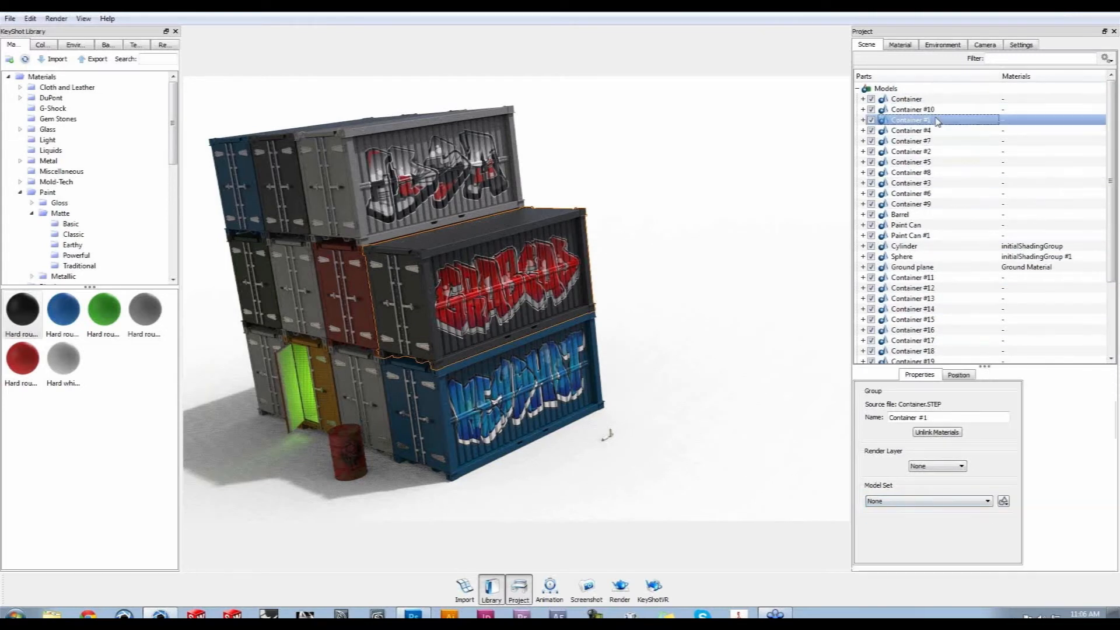
{"action": "left_click", "coordinate": [992, 502]}
{"action": "left_click", "coordinate": [992, 515]}
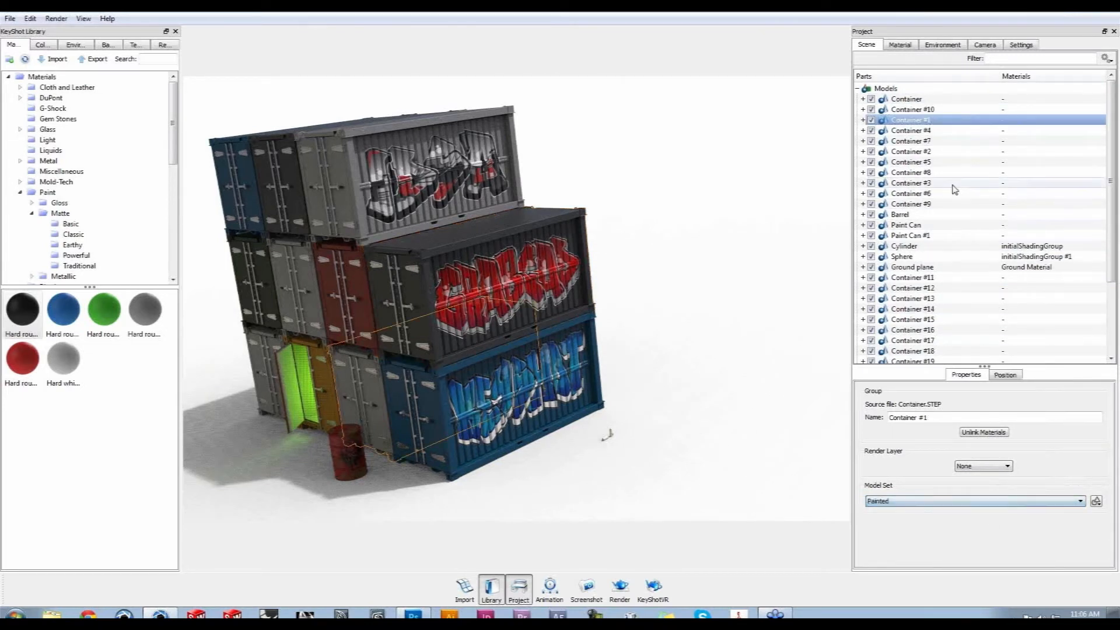
Assign Container #4 and Container #7 to the Painted model set
{"action": "left_click", "coordinate": [927, 130]}
{"action": "left_click", "coordinate": [973, 501]}
{"action": "left_click", "coordinate": [972, 523]}
{"action": "left_click", "coordinate": [978, 505]}
{"action": "left_click", "coordinate": [977, 516]}
{"action": "left_click", "coordinate": [927, 141]}
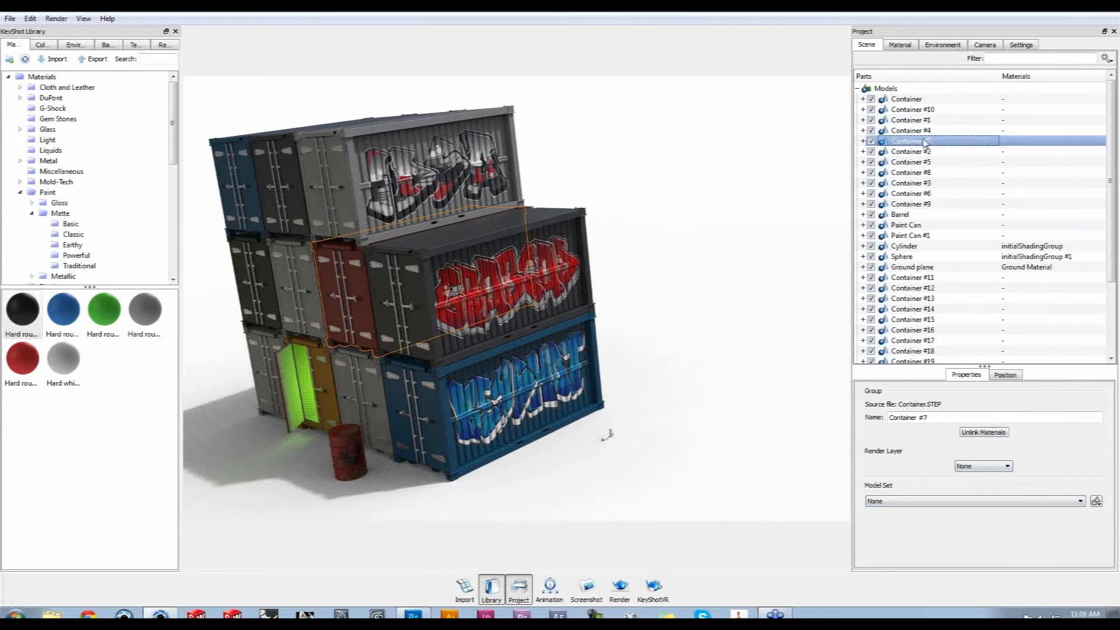
{"action": "left_click", "coordinate": [934, 500]}
{"action": "left_click", "coordinate": [935, 516]}
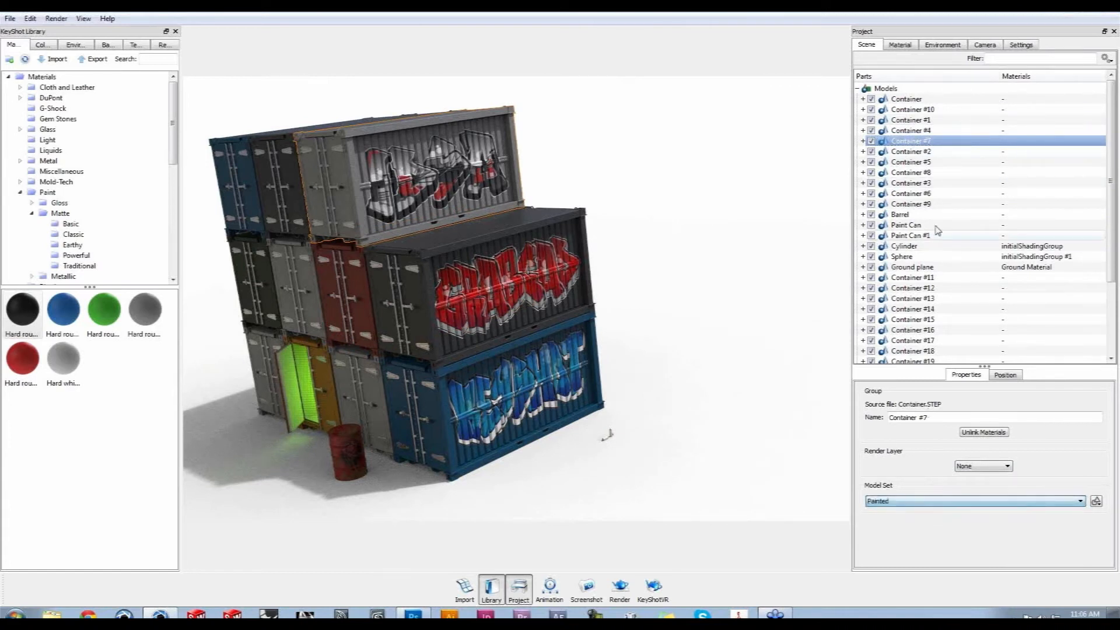
Assign Container #2 and Container #5 to the Painted model set
{"action": "left_click", "coordinate": [927, 152]}
{"action": "left_click", "coordinate": [936, 504]}
{"action": "left_click", "coordinate": [937, 517]}
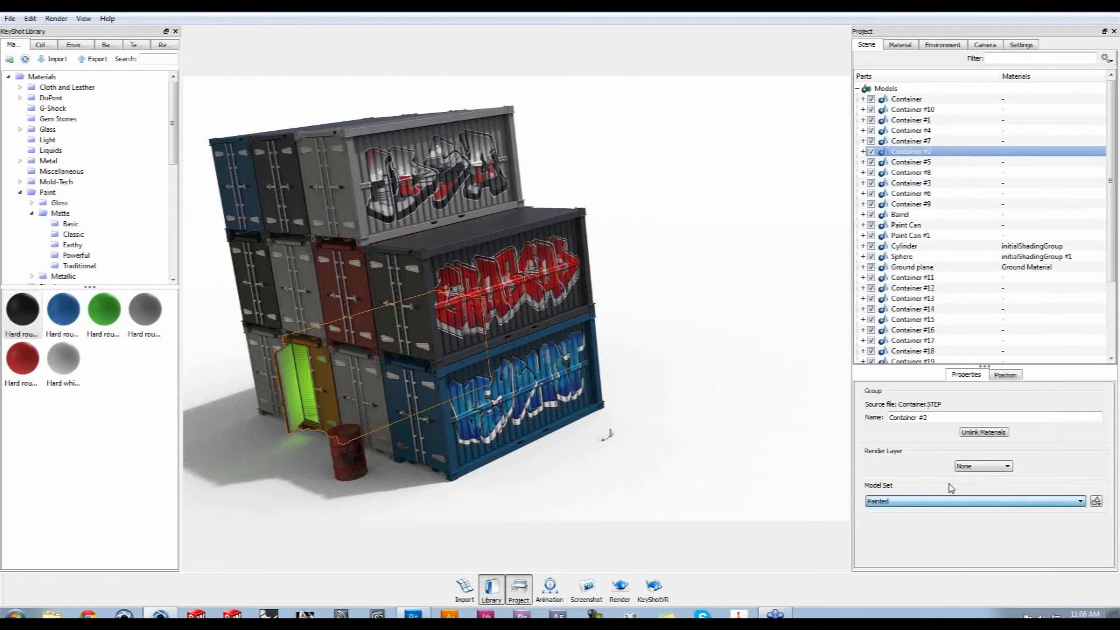
{"action": "left_click", "coordinate": [930, 162]}
{"action": "left_click", "coordinate": [928, 501]}
{"action": "left_click", "coordinate": [930, 517]}
Assign Container #8 and Container #3 to the Painted model set
{"action": "left_click", "coordinate": [927, 173]}
{"action": "left_click", "coordinate": [953, 501]}
{"action": "left_click", "coordinate": [951, 517]}
{"action": "left_click", "coordinate": [924, 183]}
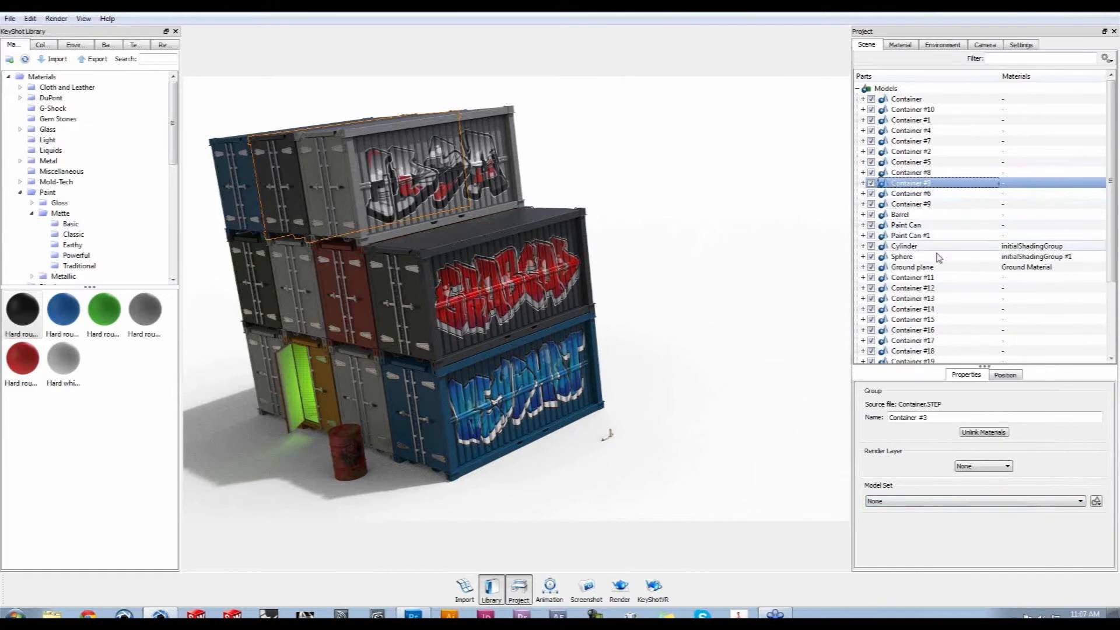
{"action": "left_click", "coordinate": [975, 501]}
{"action": "left_click", "coordinate": [976, 517]}
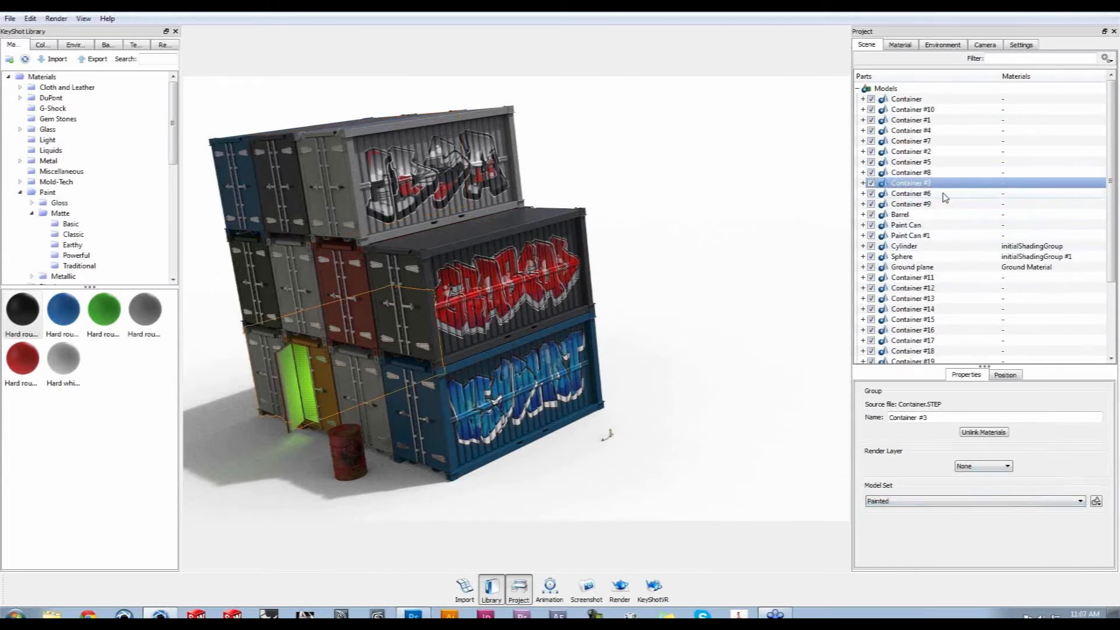
Assign Container #6 and Container #9 to the Painted model set
{"action": "left_click", "coordinate": [943, 193]}
{"action": "left_click", "coordinate": [979, 501]}
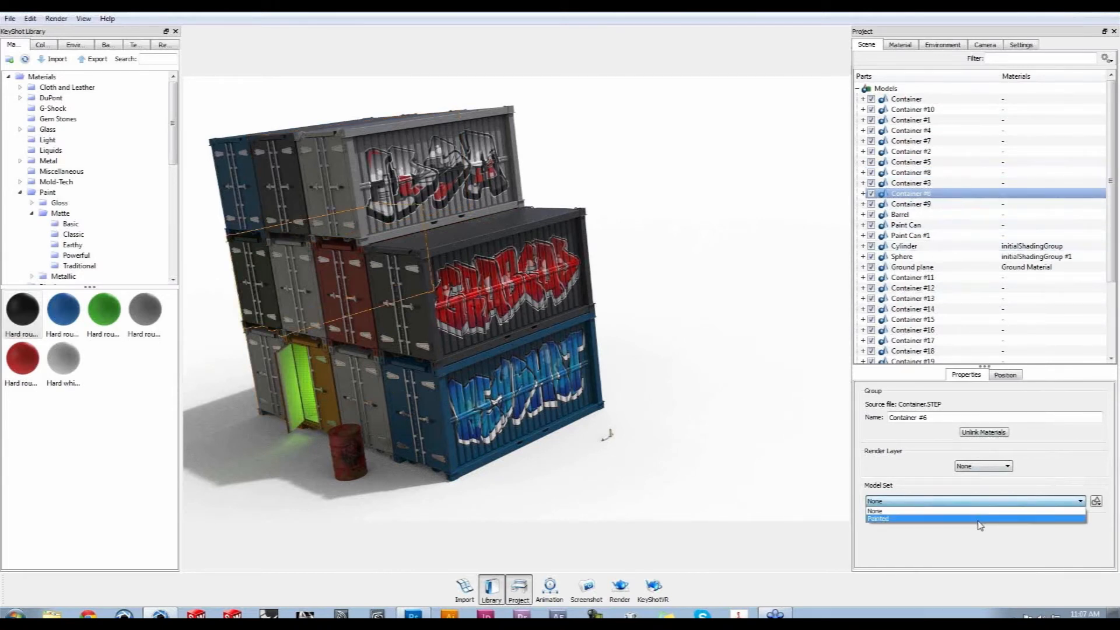
{"action": "left_click", "coordinate": [978, 519]}
{"action": "left_click", "coordinate": [911, 204]}
{"action": "left_click", "coordinate": [932, 501]}
{"action": "left_click", "coordinate": [931, 517]}
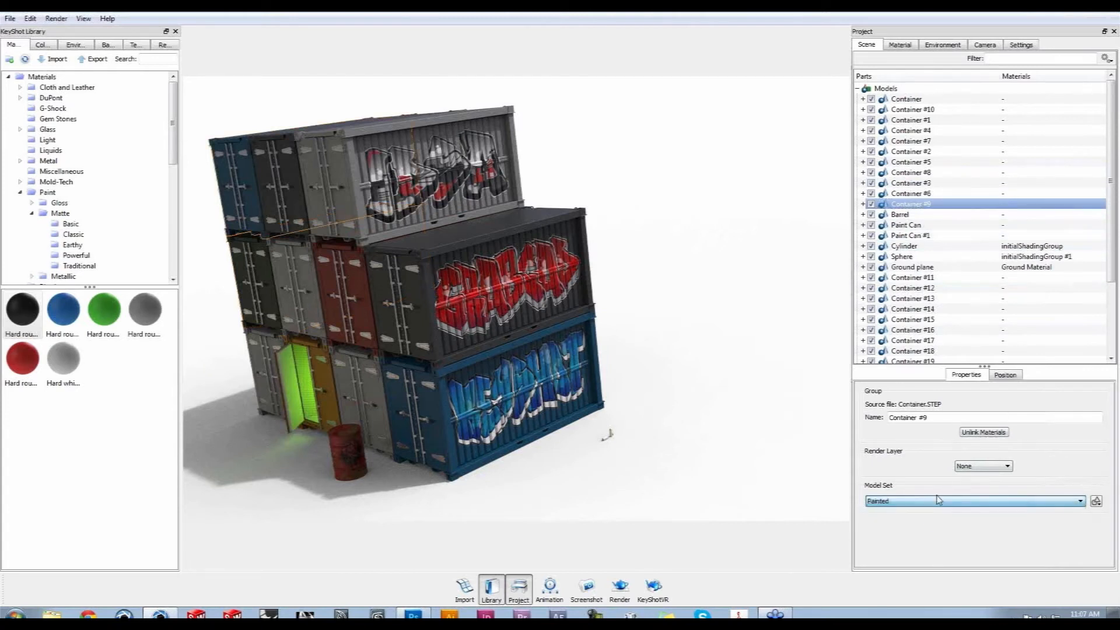
Assign the Barrel, Paint Can and Paint Can #1 groups to the Painted model set
{"action": "left_click", "coordinate": [923, 216]}
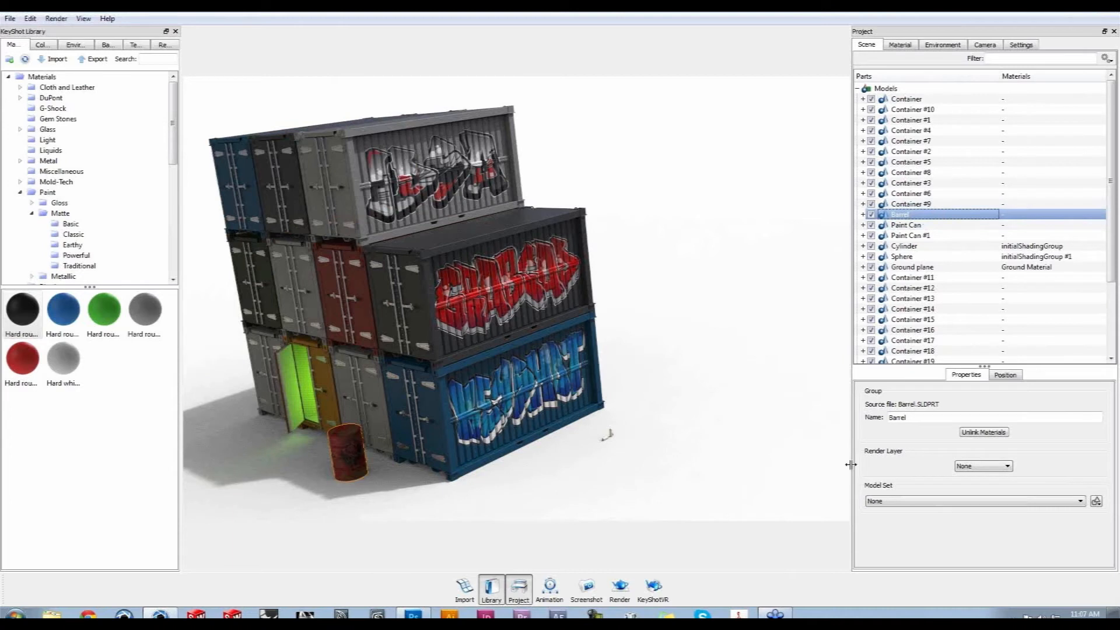
{"action": "left_click", "coordinate": [899, 501]}
{"action": "left_click", "coordinate": [902, 520]}
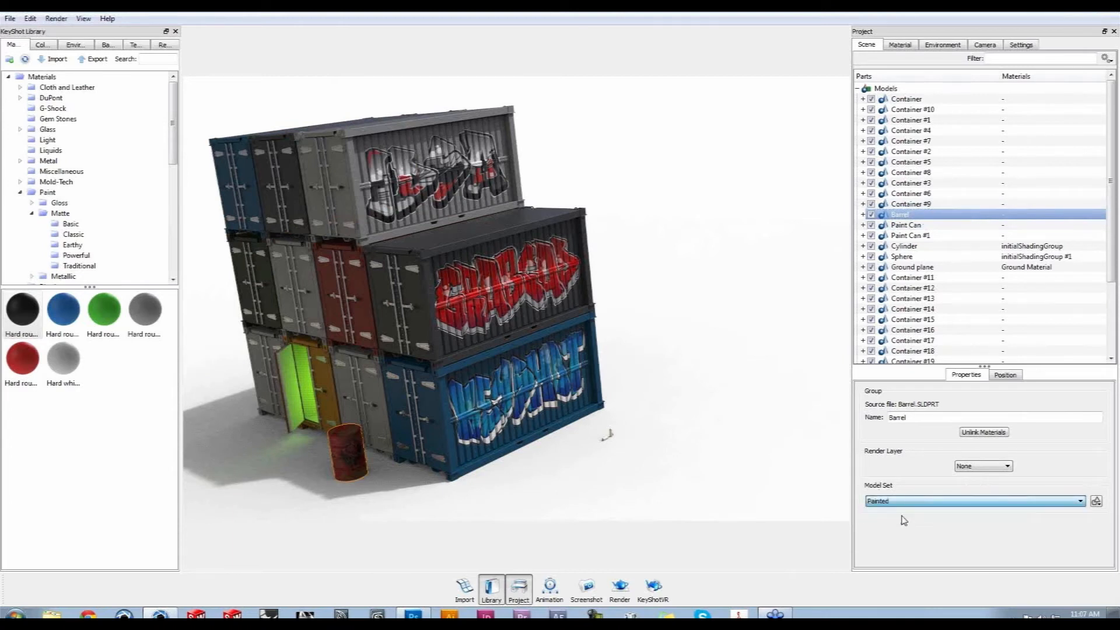
{"action": "left_click", "coordinate": [923, 227]}
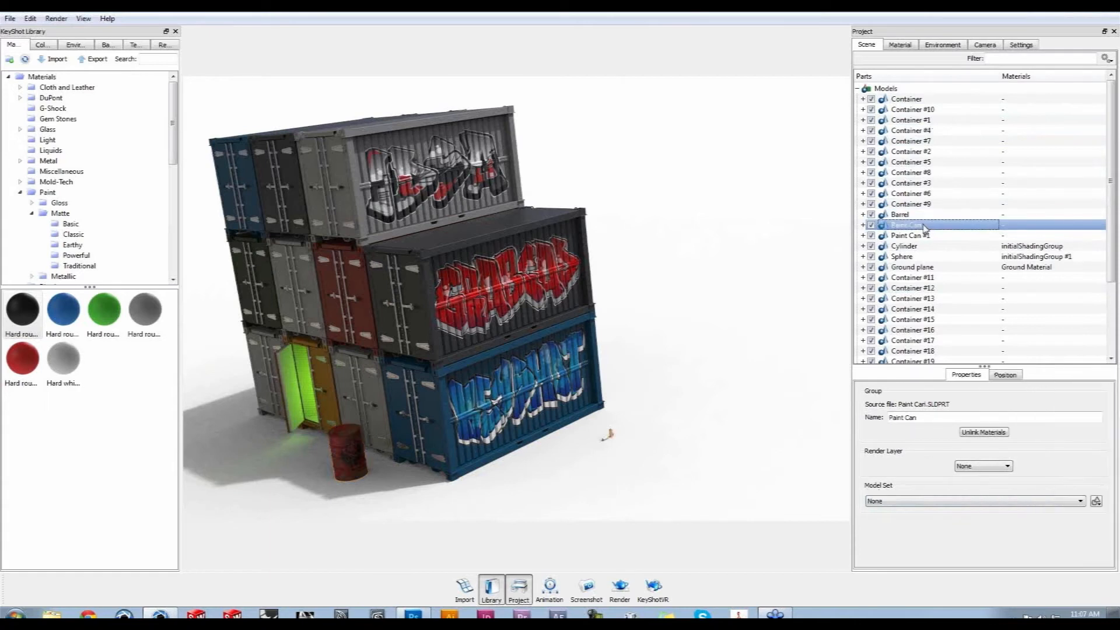
{"action": "left_click", "coordinate": [953, 509]}
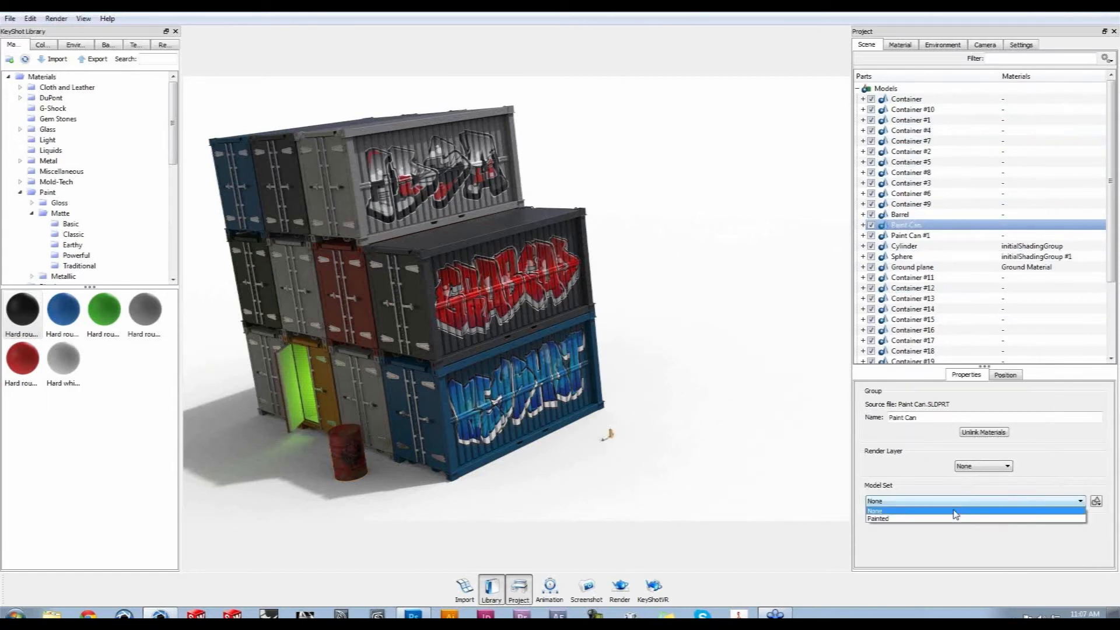
{"action": "left_click", "coordinate": [953, 519]}
{"action": "left_click", "coordinate": [931, 236]}
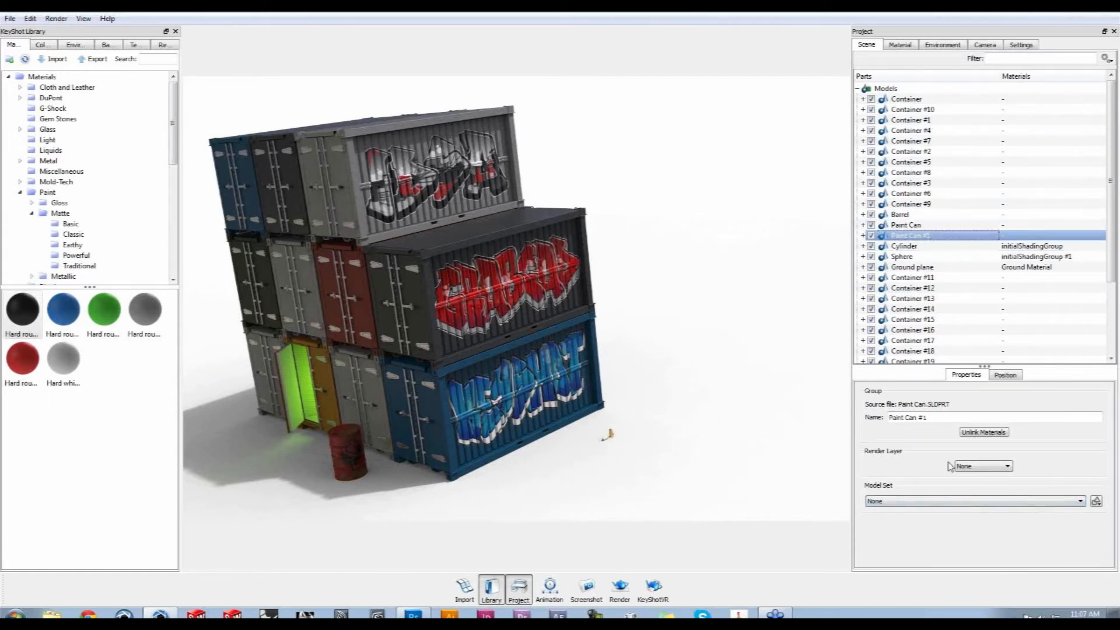
{"action": "left_click", "coordinate": [938, 502]}
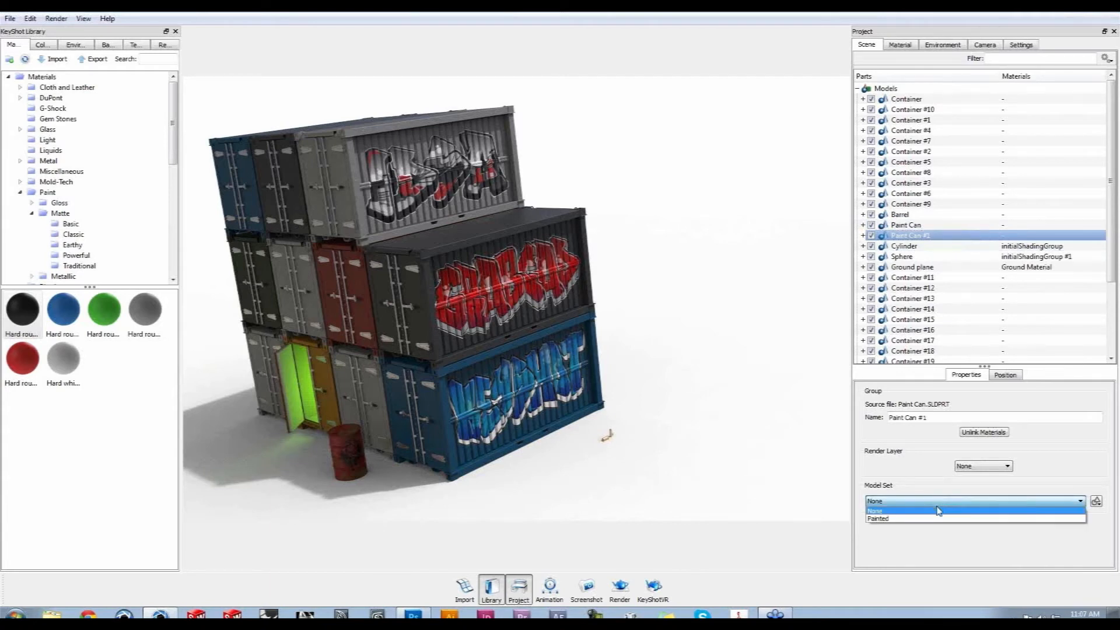
{"action": "left_click", "coordinate": [938, 519]}
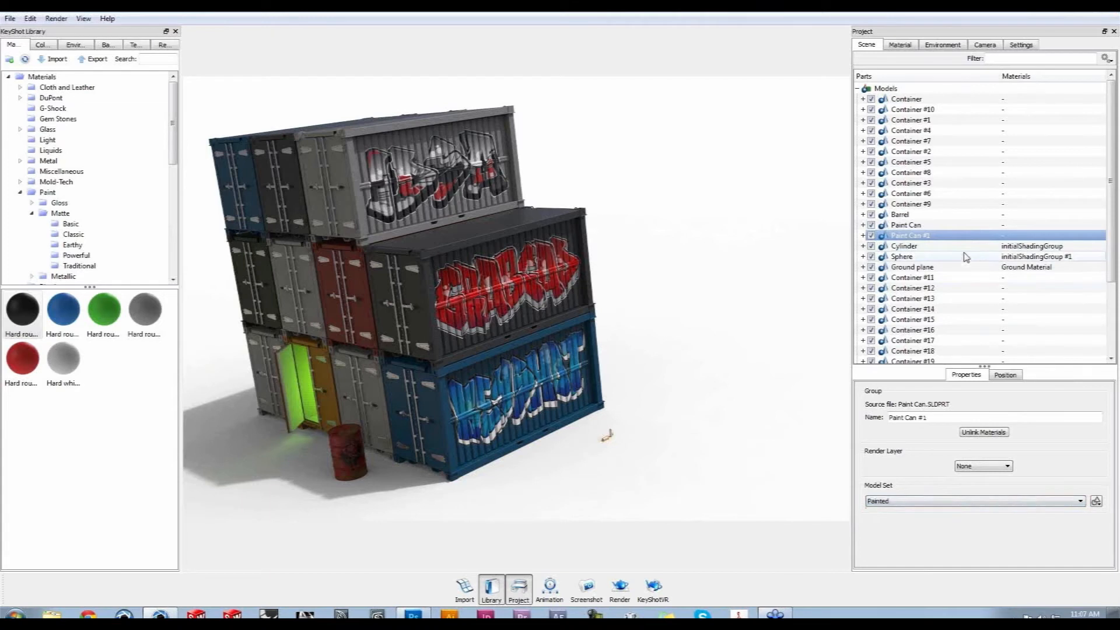
Assign the Cylinder, Sphere and Ground plane to the Painted model set
{"action": "left_click", "coordinate": [954, 252]}
{"action": "left_click", "coordinate": [926, 513]}
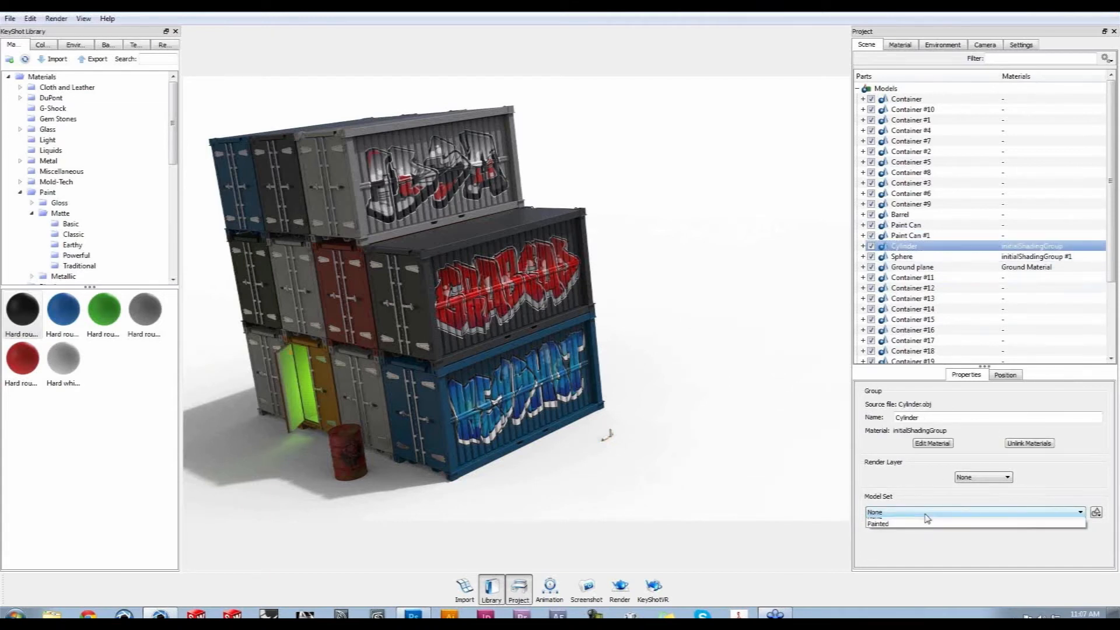
{"action": "left_click", "coordinate": [917, 530]}
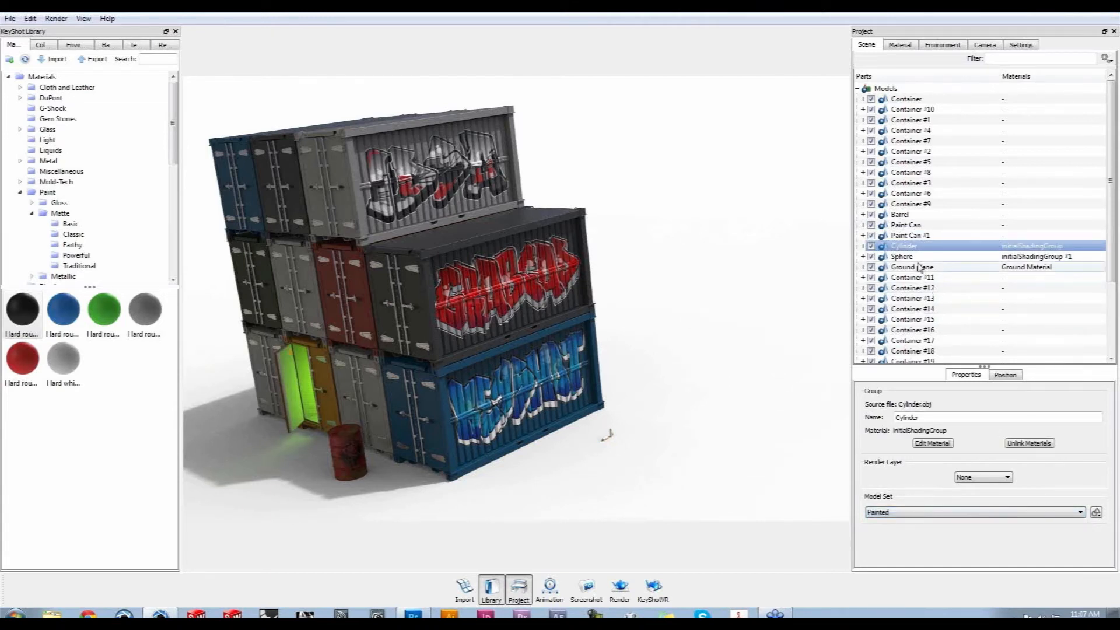
{"action": "left_click", "coordinate": [919, 258]}
{"action": "left_click", "coordinate": [927, 517]}
{"action": "left_click", "coordinate": [926, 530]}
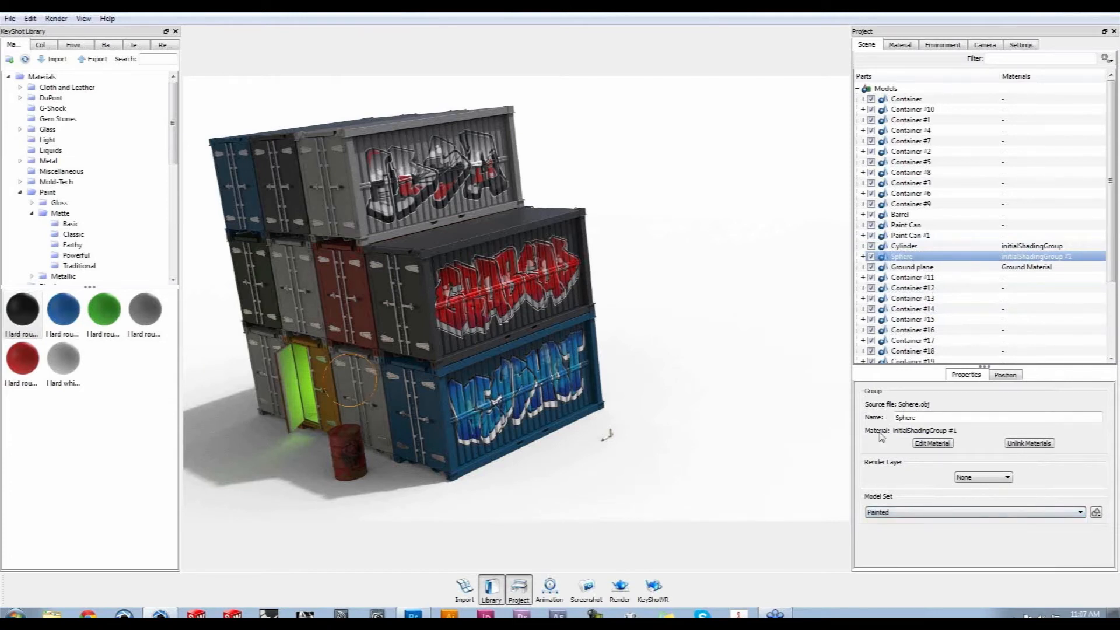
{"action": "left_click", "coordinate": [932, 267]}
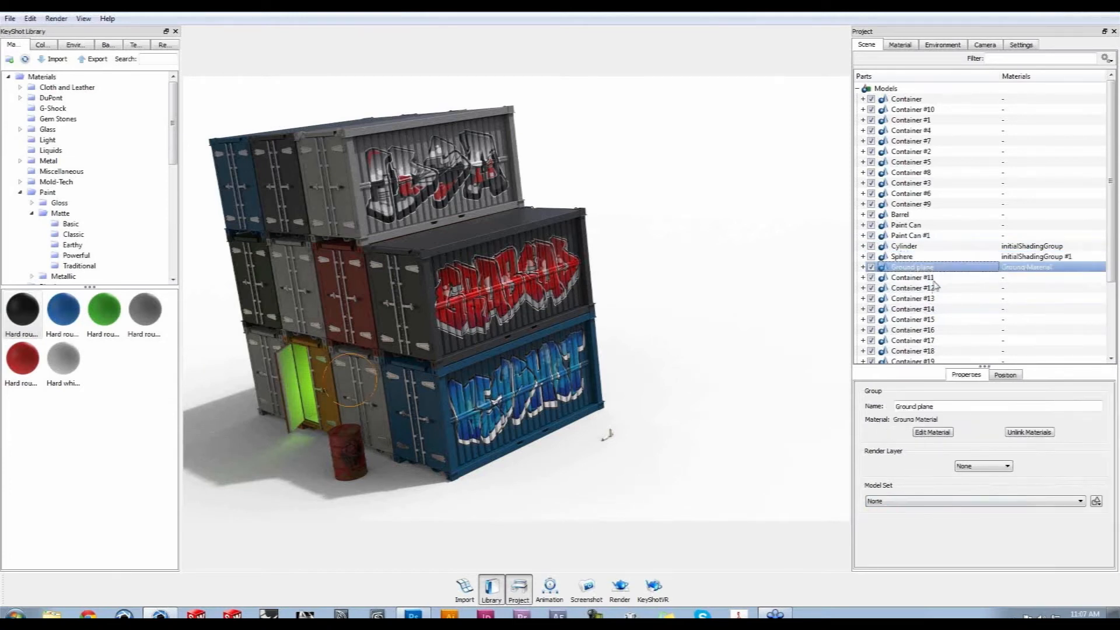
{"action": "left_click", "coordinate": [918, 503]}
{"action": "left_click", "coordinate": [917, 518]}
Create a new model set named Raw for the Container #11 group
{"action": "scroll", "coordinate": [1108, 247], "scroll_direction": "down", "scroll_amount": 3}
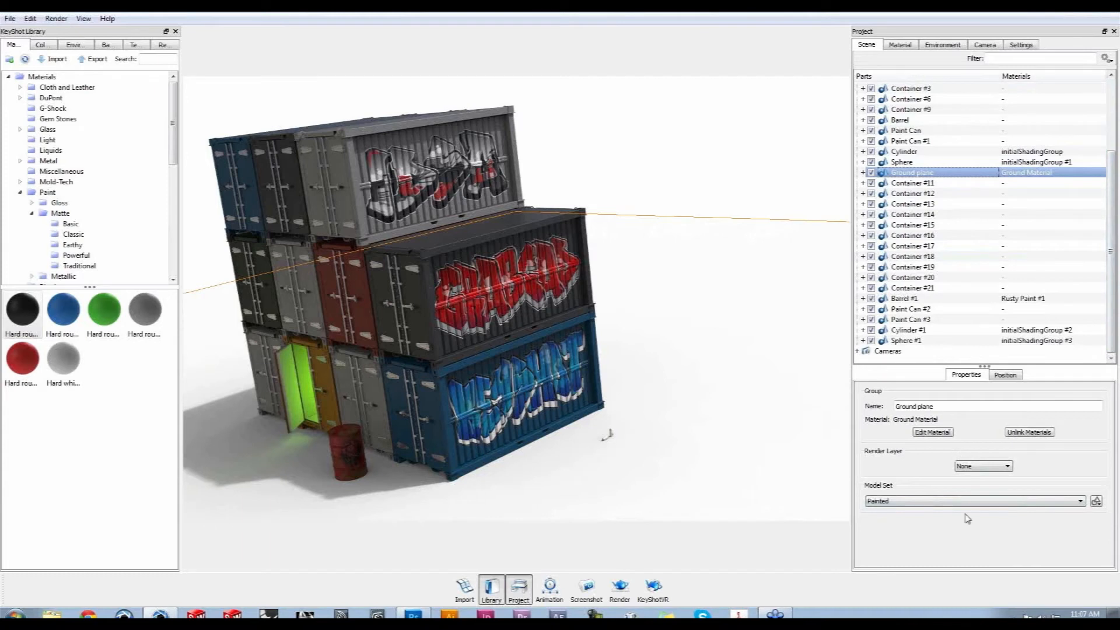
{"action": "left_click", "coordinate": [930, 184]}
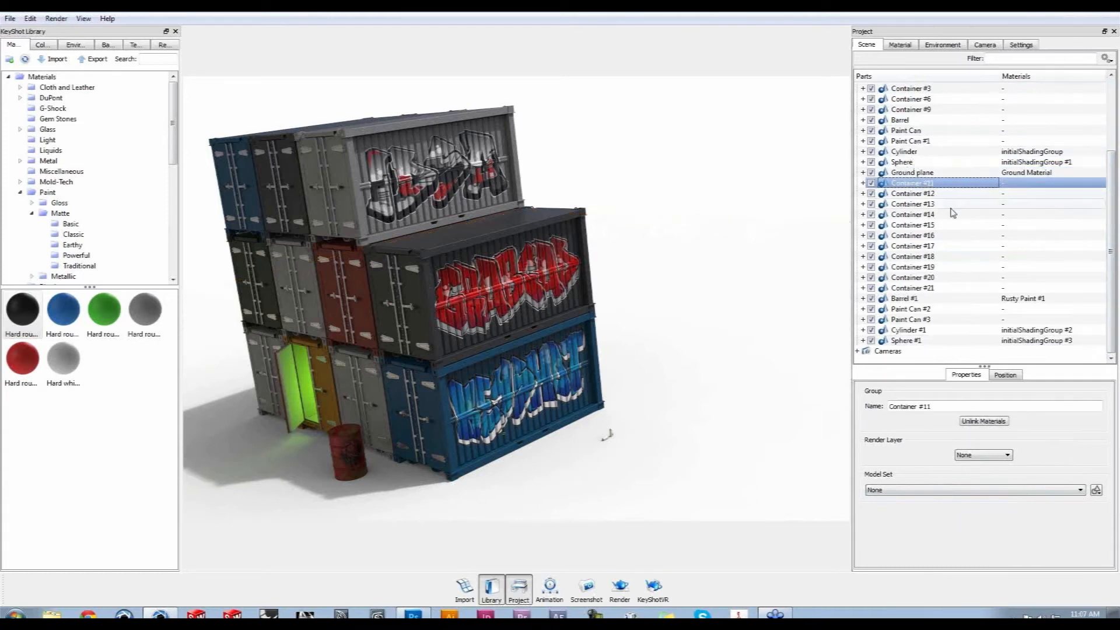
{"action": "left_click", "coordinate": [1095, 491]}
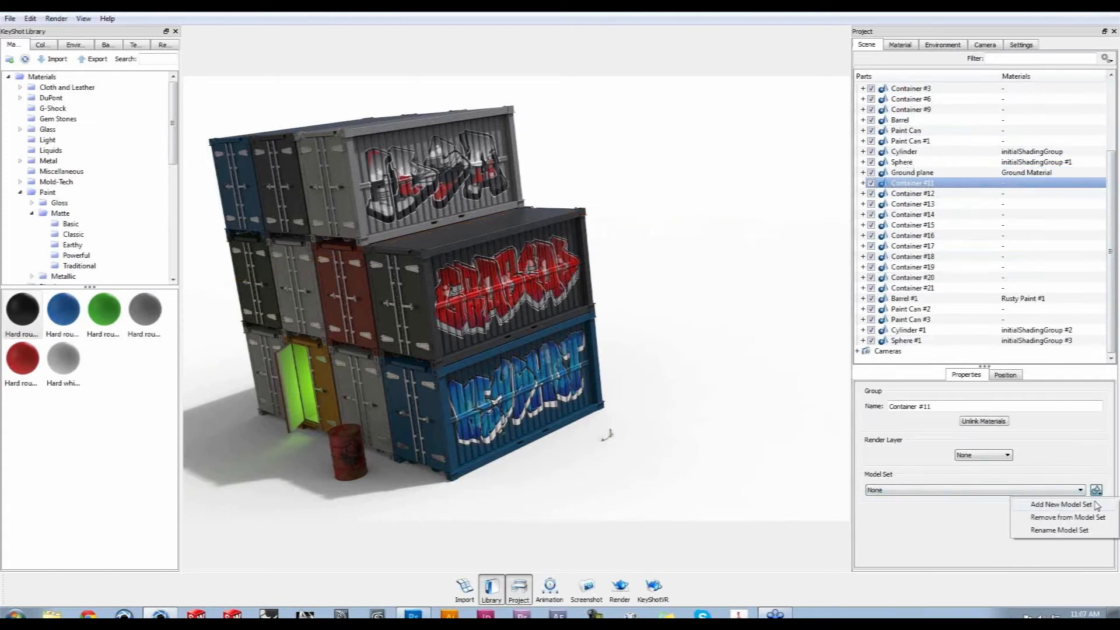
{"action": "left_click", "coordinate": [1060, 505]}
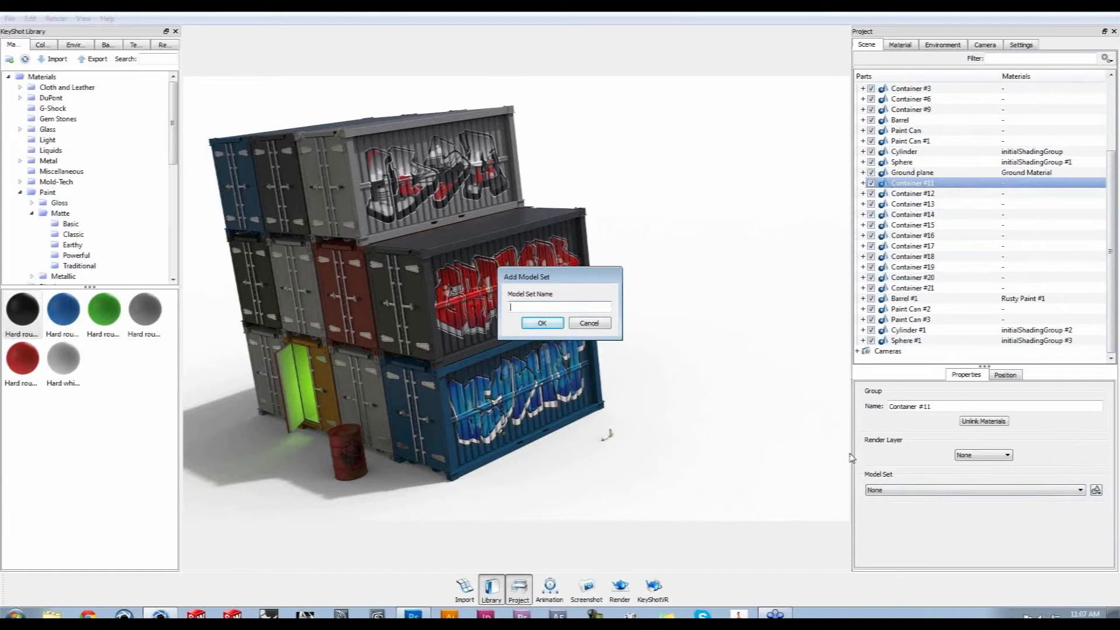
{"action": "type", "text": "Raw"}
{"action": "key", "text": "Return"}
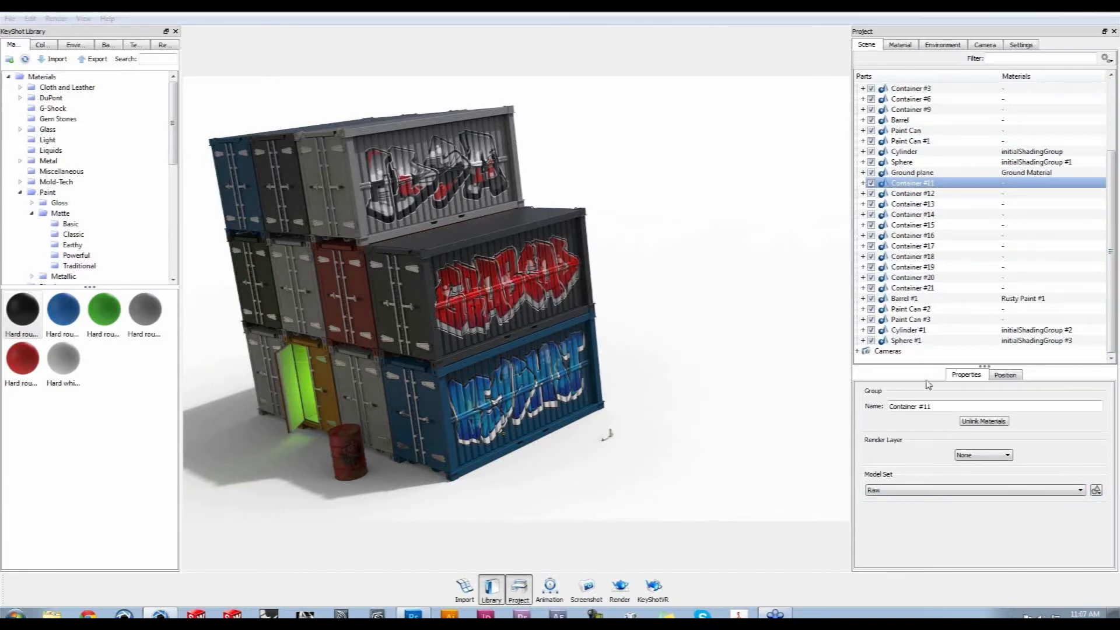
Assign Container #12 and Container #13 to the Raw model set
{"action": "left_click", "coordinate": [912, 193]}
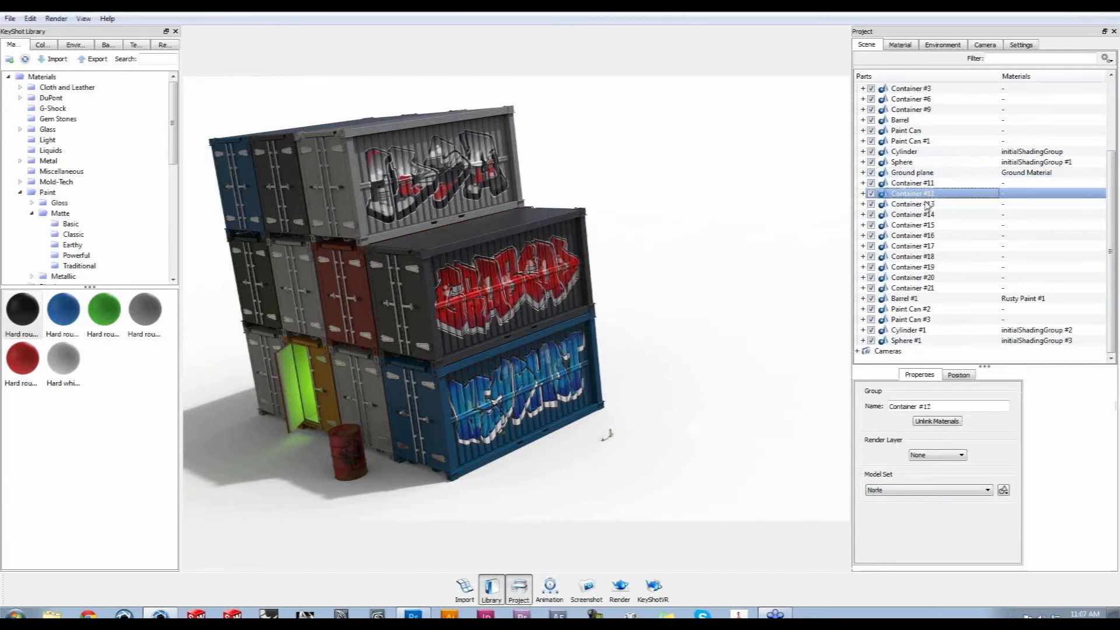
{"action": "left_click", "coordinate": [922, 490]}
{"action": "left_click", "coordinate": [922, 512]}
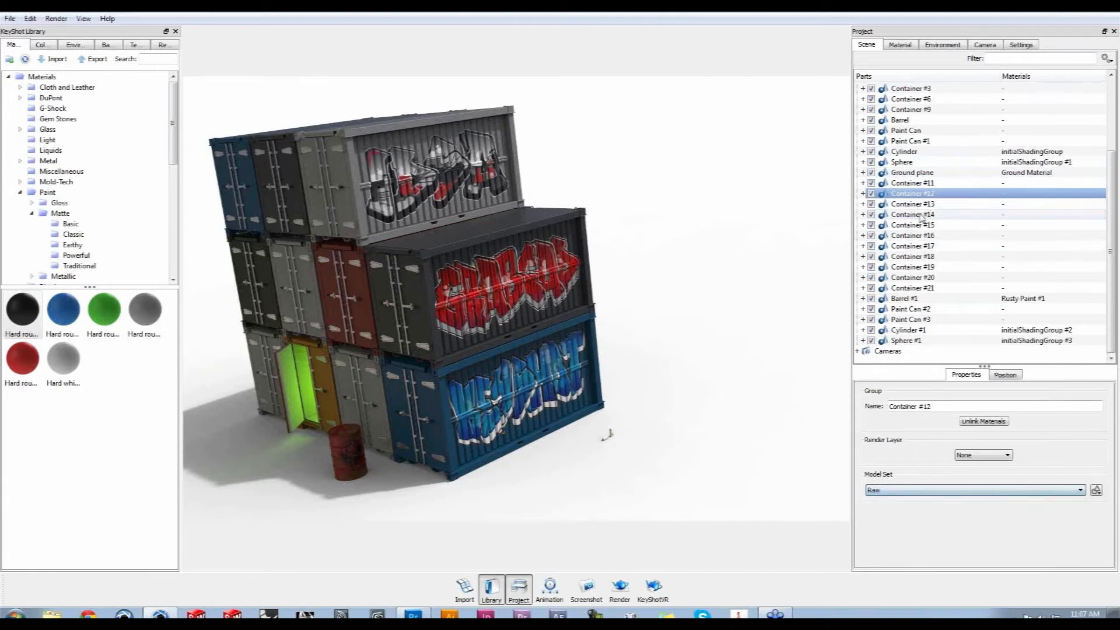
{"action": "left_click", "coordinate": [930, 204]}
{"action": "left_click", "coordinate": [915, 491]}
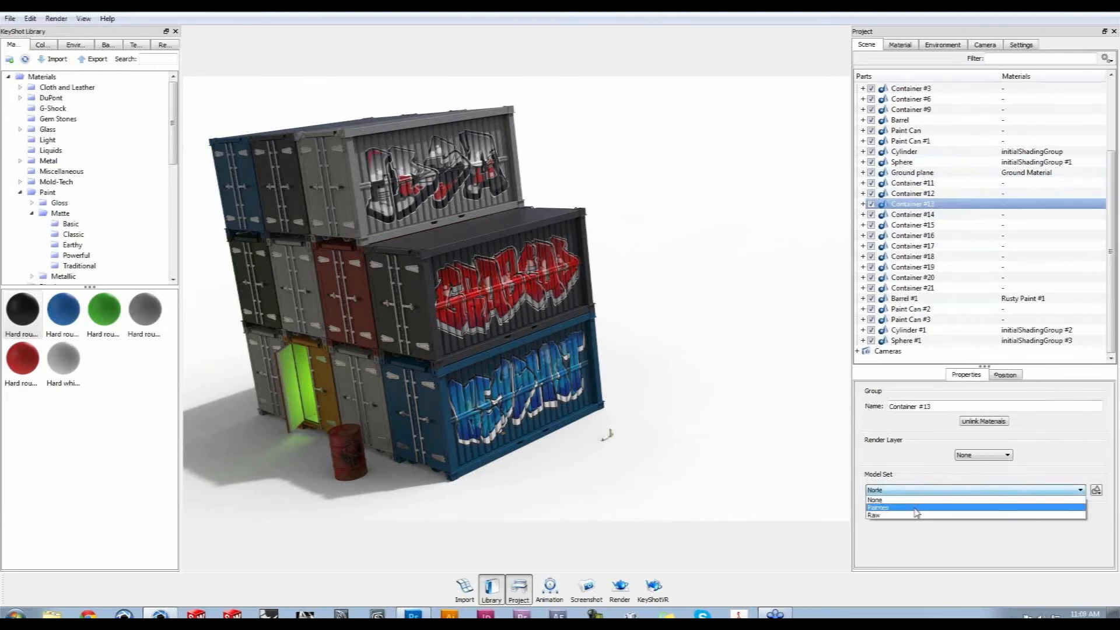
{"action": "left_click", "coordinate": [915, 513]}
Assign Container #14 and Container #15 to the Raw model set
{"action": "left_click", "coordinate": [933, 214]}
{"action": "left_click", "coordinate": [939, 490]}
{"action": "left_click", "coordinate": [939, 516]}
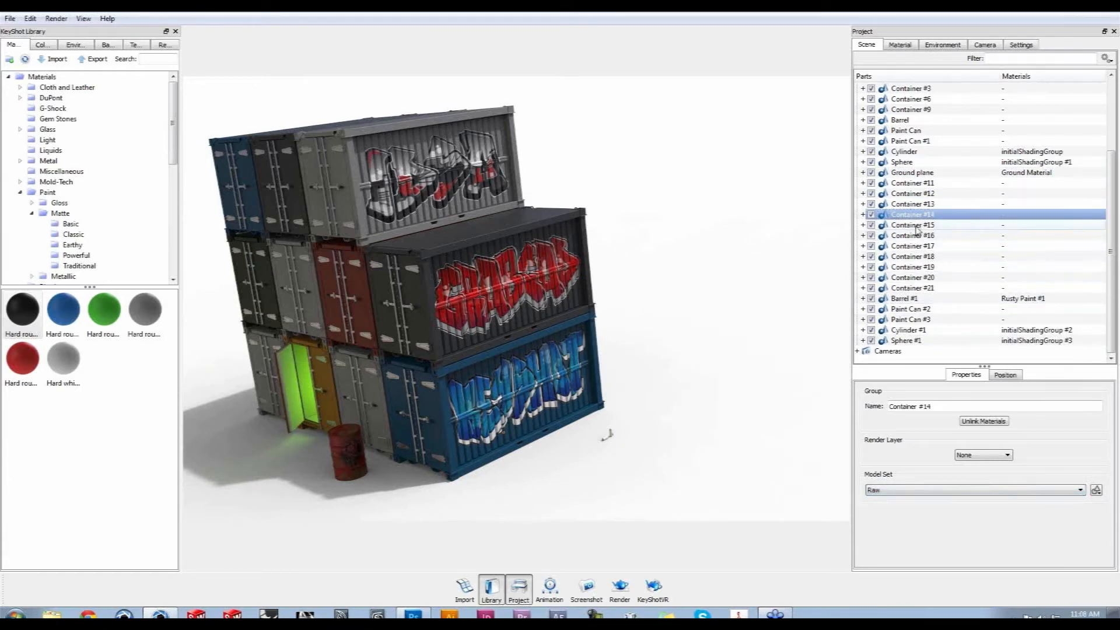
{"action": "left_click", "coordinate": [917, 226]}
{"action": "left_click", "coordinate": [936, 490]}
{"action": "left_click", "coordinate": [935, 513]}
Assign Container #16 and Container #17 to the Raw model set
{"action": "left_click", "coordinate": [913, 235]}
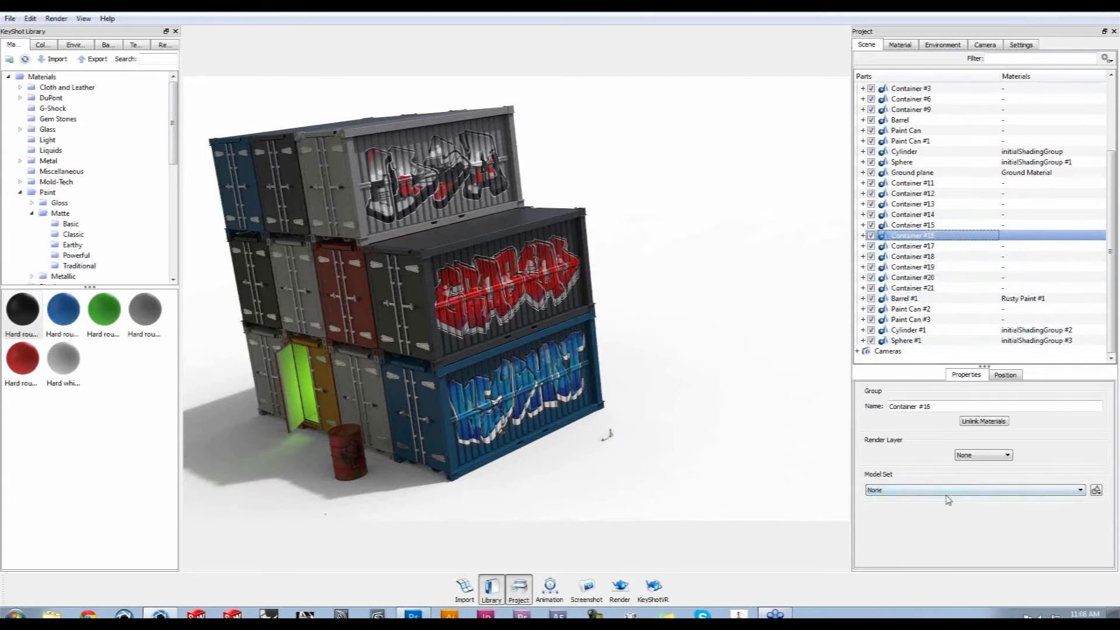
{"action": "left_click", "coordinate": [945, 489]}
{"action": "left_click", "coordinate": [944, 519]}
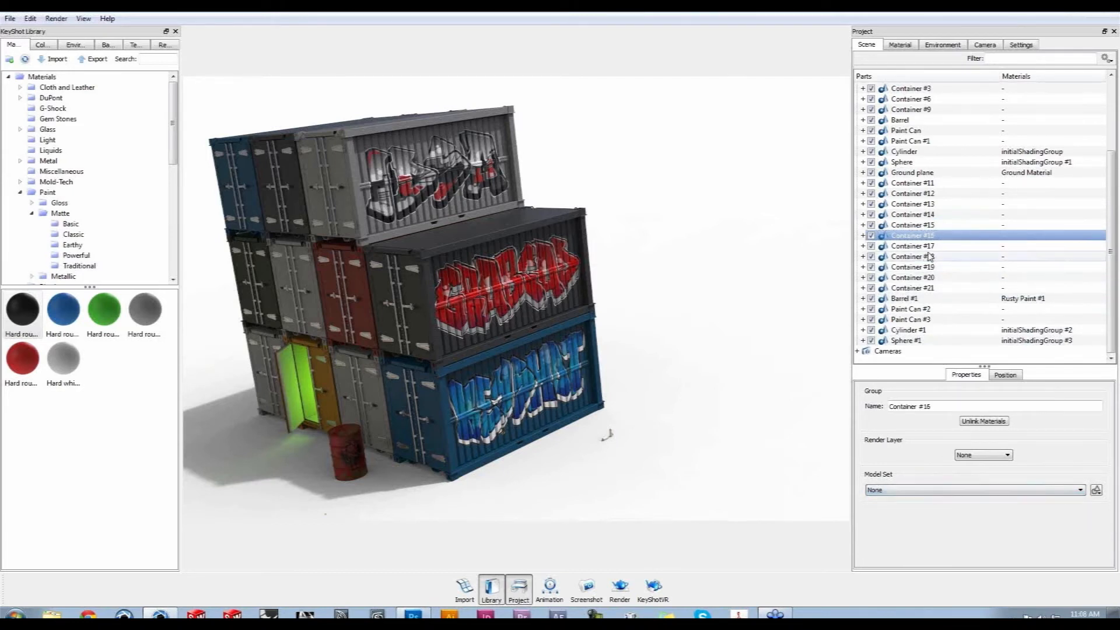
{"action": "left_click", "coordinate": [929, 516]}
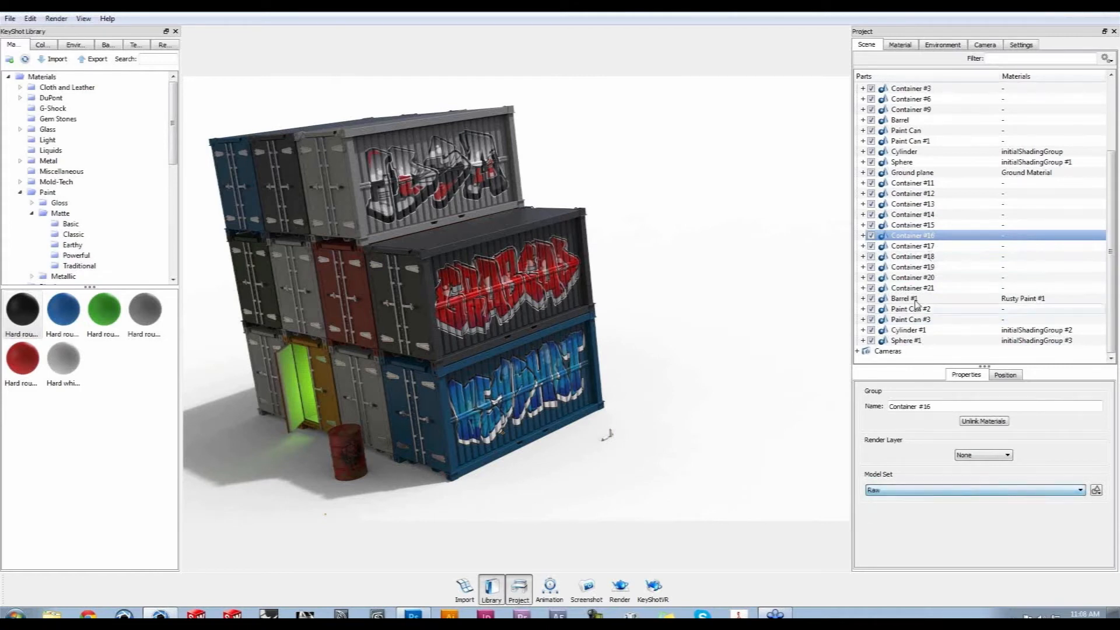
{"action": "left_click", "coordinate": [913, 246]}
{"action": "left_click", "coordinate": [937, 490]}
{"action": "left_click", "coordinate": [944, 515]}
Assign Container #18 and Container #19 to the Raw model set
{"action": "left_click", "coordinate": [913, 256]}
{"action": "left_click", "coordinate": [992, 490]}
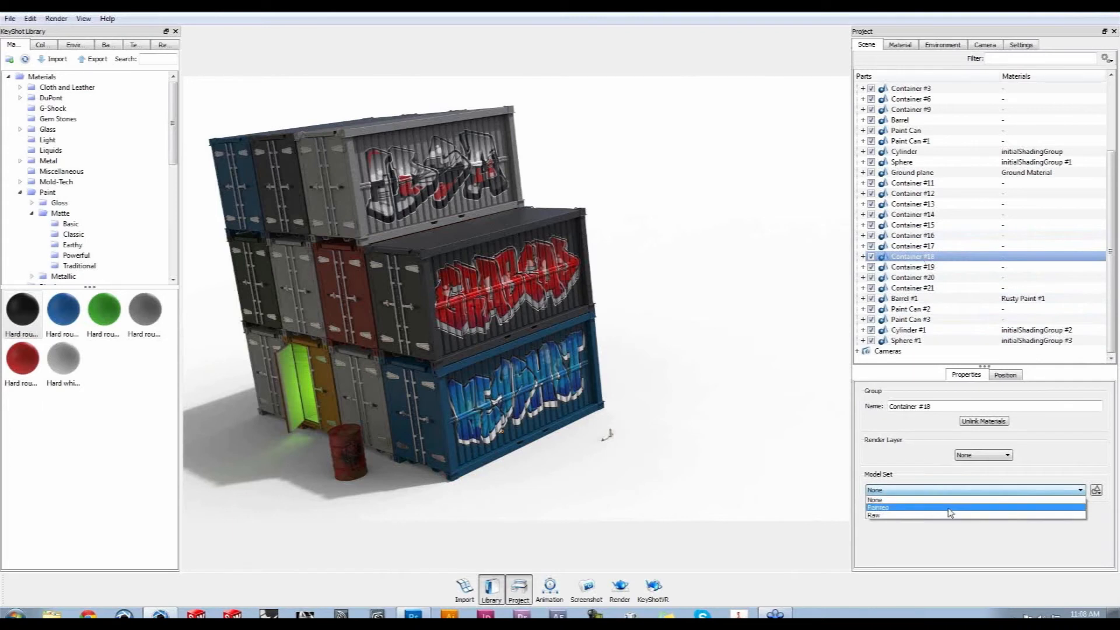
{"action": "left_click", "coordinate": [951, 516]}
{"action": "left_click", "coordinate": [940, 267]}
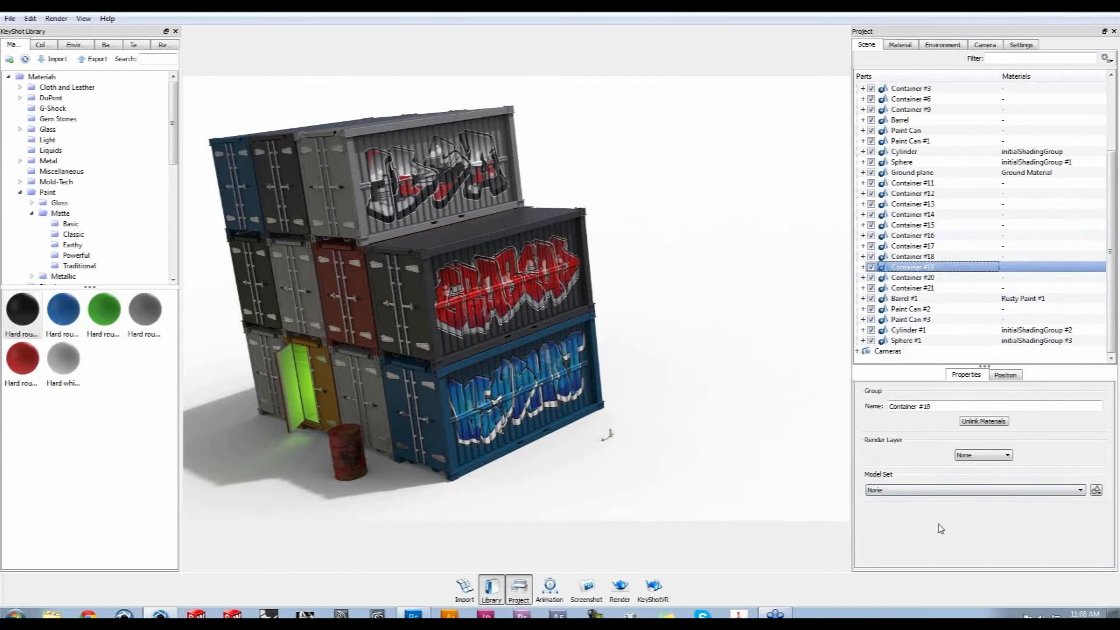
{"action": "left_click", "coordinate": [938, 490]}
{"action": "left_click", "coordinate": [940, 515]}
Assign Container #20 and Container #21 to the Raw model set
{"action": "left_click", "coordinate": [932, 277]}
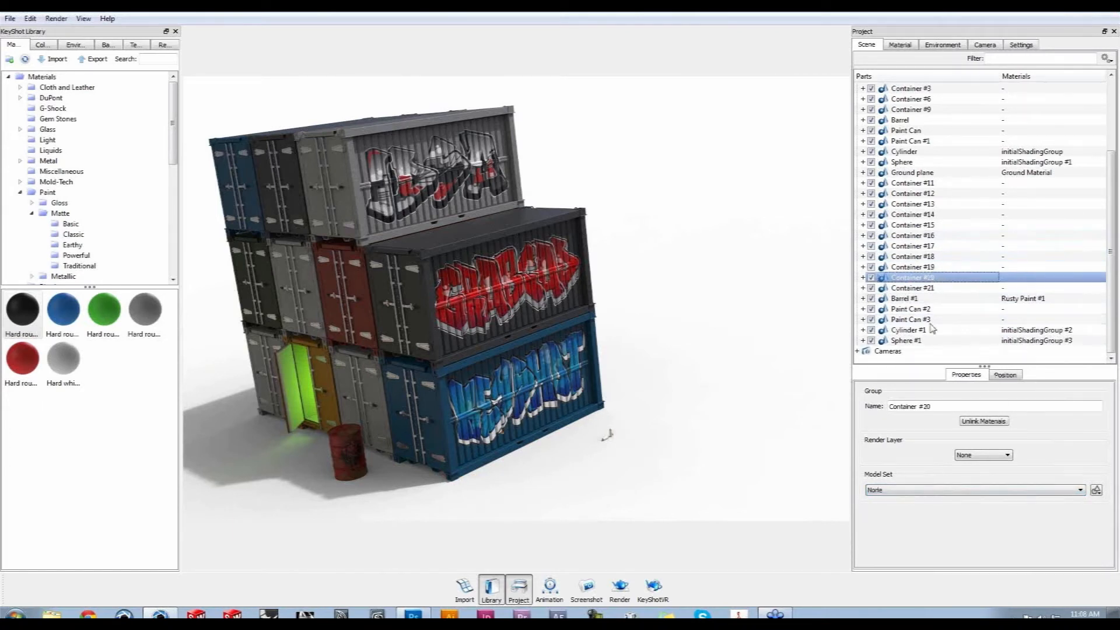
{"action": "left_click", "coordinate": [951, 493]}
{"action": "left_click", "coordinate": [951, 516]}
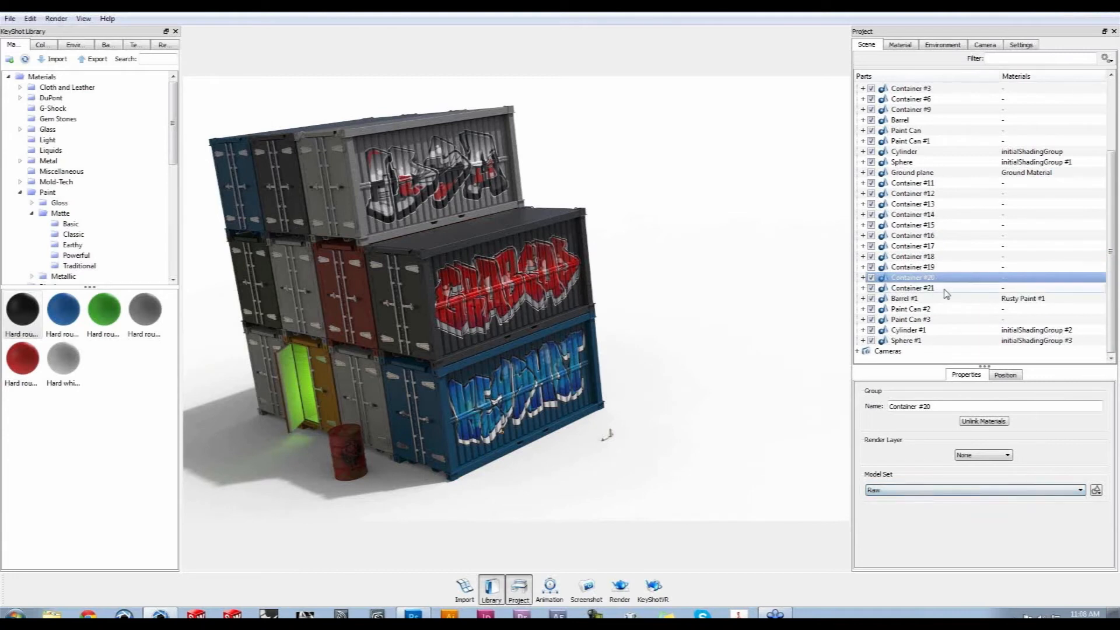
{"action": "left_click", "coordinate": [944, 288]}
{"action": "left_click", "coordinate": [962, 491]}
{"action": "left_click", "coordinate": [963, 517]}
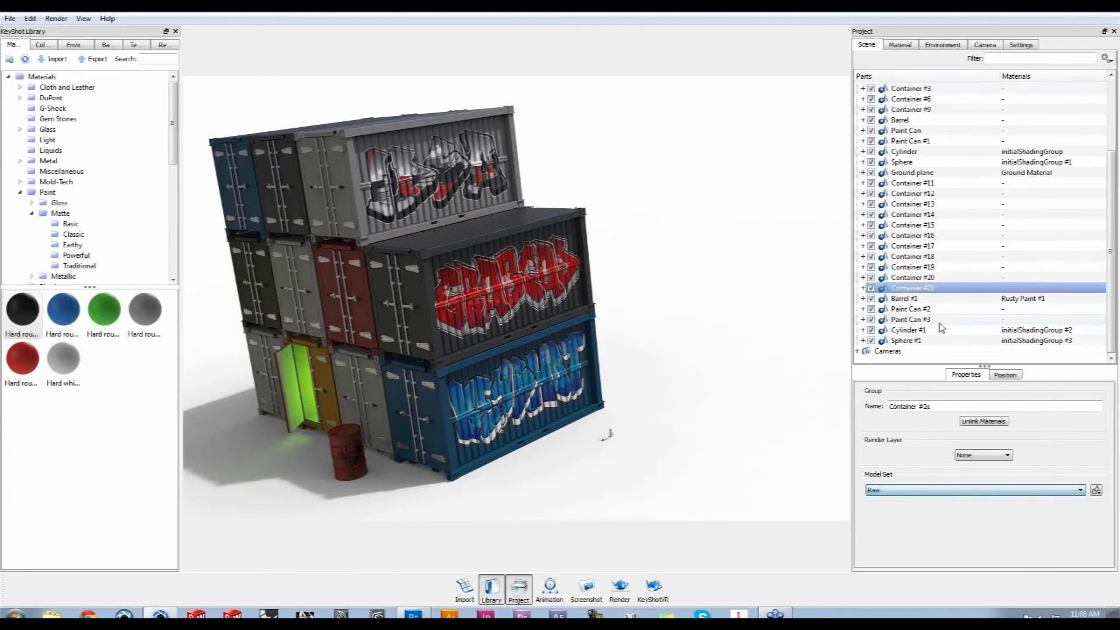
Assign Barrel #1 and Paint Can #2 to the Raw model set
{"action": "left_click", "coordinate": [935, 299]}
{"action": "left_click", "coordinate": [920, 501]}
{"action": "left_click", "coordinate": [925, 525]}
{"action": "left_click", "coordinate": [936, 309]}
{"action": "left_click", "coordinate": [951, 491]}
{"action": "left_click", "coordinate": [949, 517]}
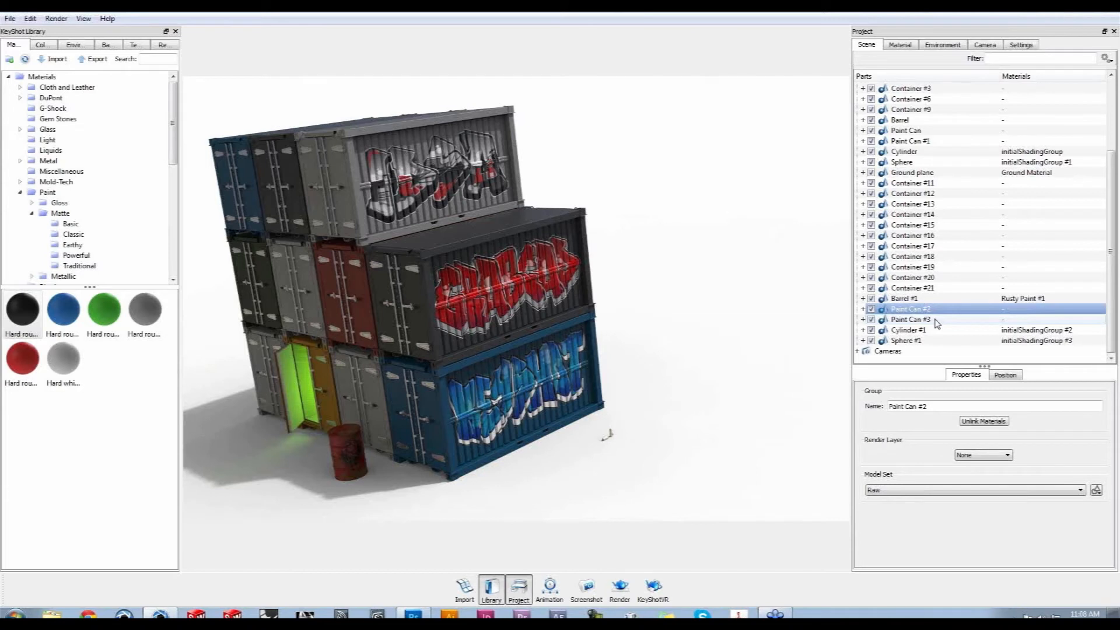
Assign Paint Can #3, Cylinder #1 and Sphere #1 to the Raw model set
{"action": "left_click", "coordinate": [936, 321]}
{"action": "left_click", "coordinate": [913, 492]}
{"action": "left_click", "coordinate": [916, 517]}
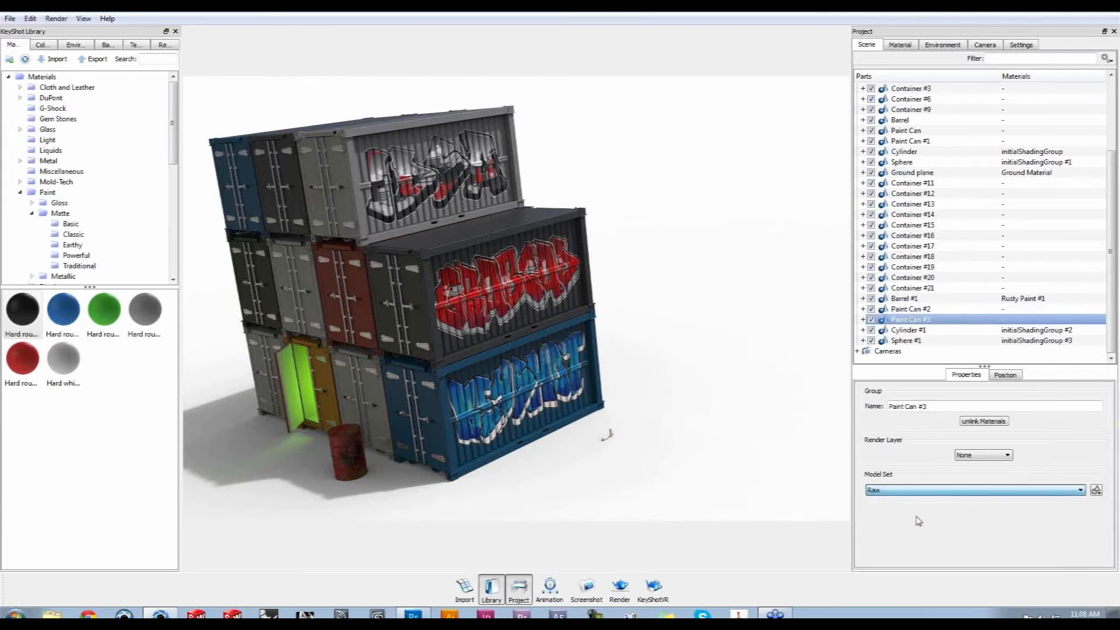
{"action": "left_click", "coordinate": [925, 330]}
{"action": "left_click", "coordinate": [928, 513]}
{"action": "left_click", "coordinate": [927, 533]}
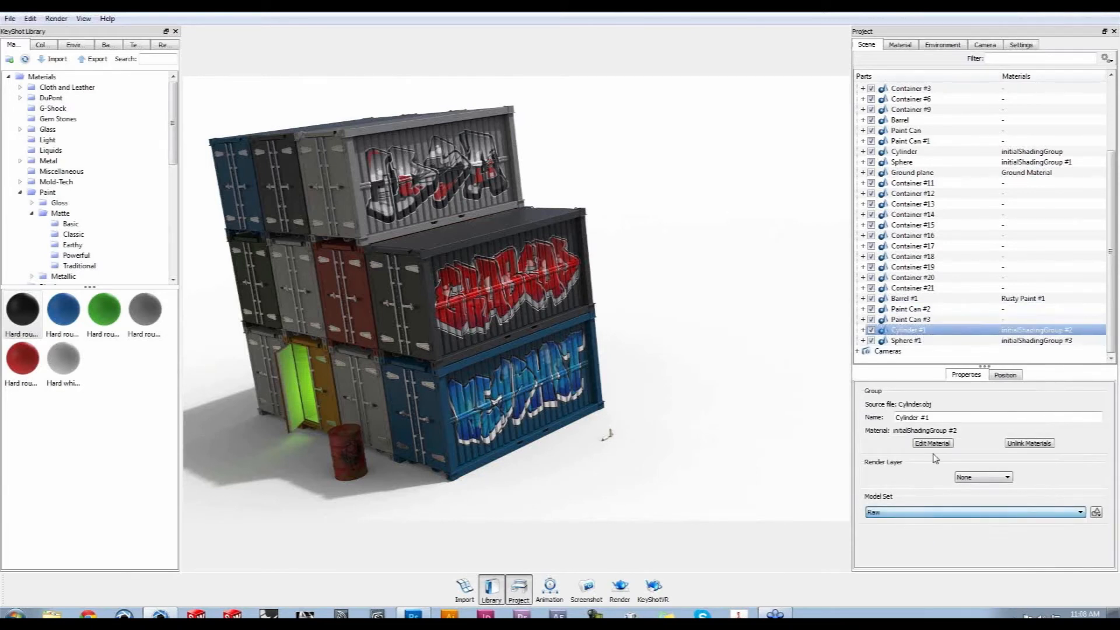
{"action": "left_click", "coordinate": [921, 341]}
{"action": "left_click", "coordinate": [929, 513]}
{"action": "left_click", "coordinate": [929, 534]}
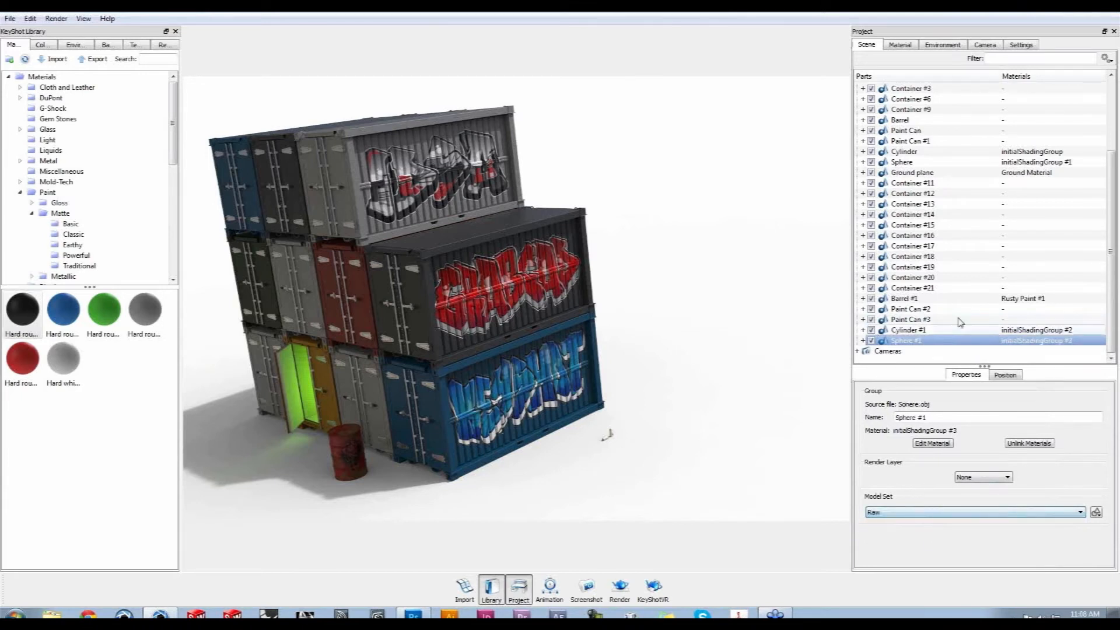
Cycle between the two model sets to compare how each one displays in the viewport
{"action": "left_click_drag", "start_coordinate": [1107, 294], "coordinate": [1110, 230]}
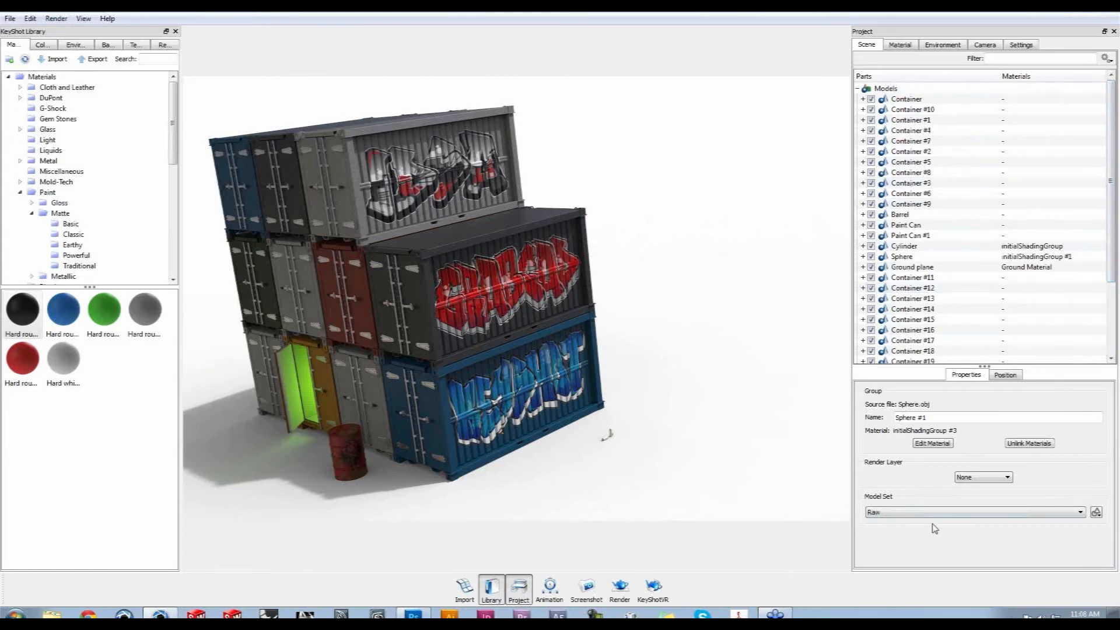
{"action": "left_click", "coordinate": [764, 227]}
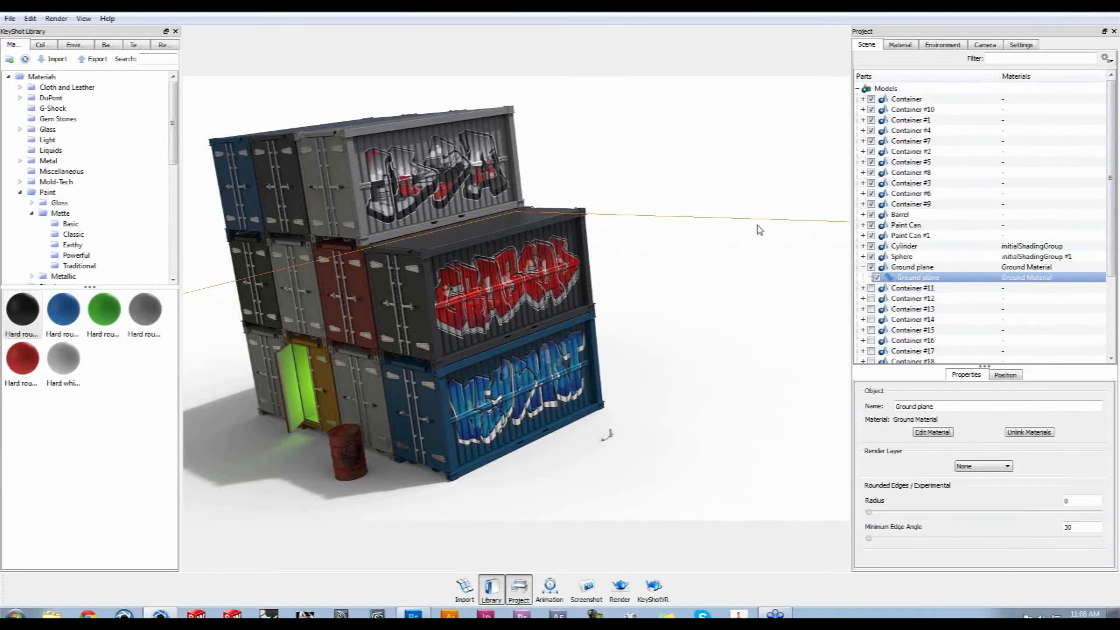
{"action": "key", "text": "n"}
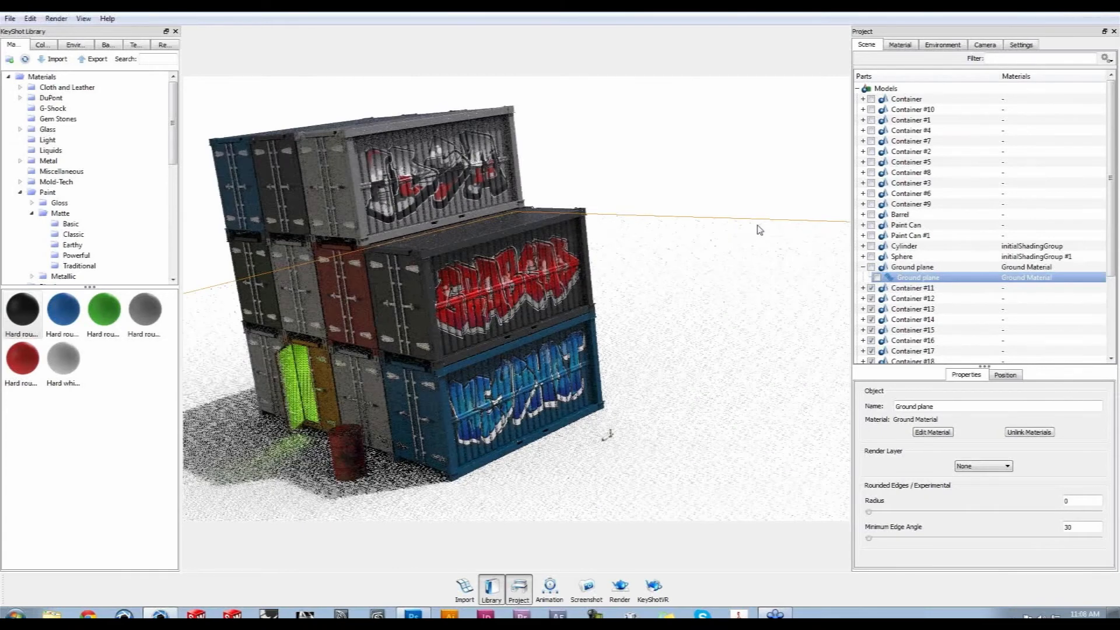
{"action": "key", "text": "n"}
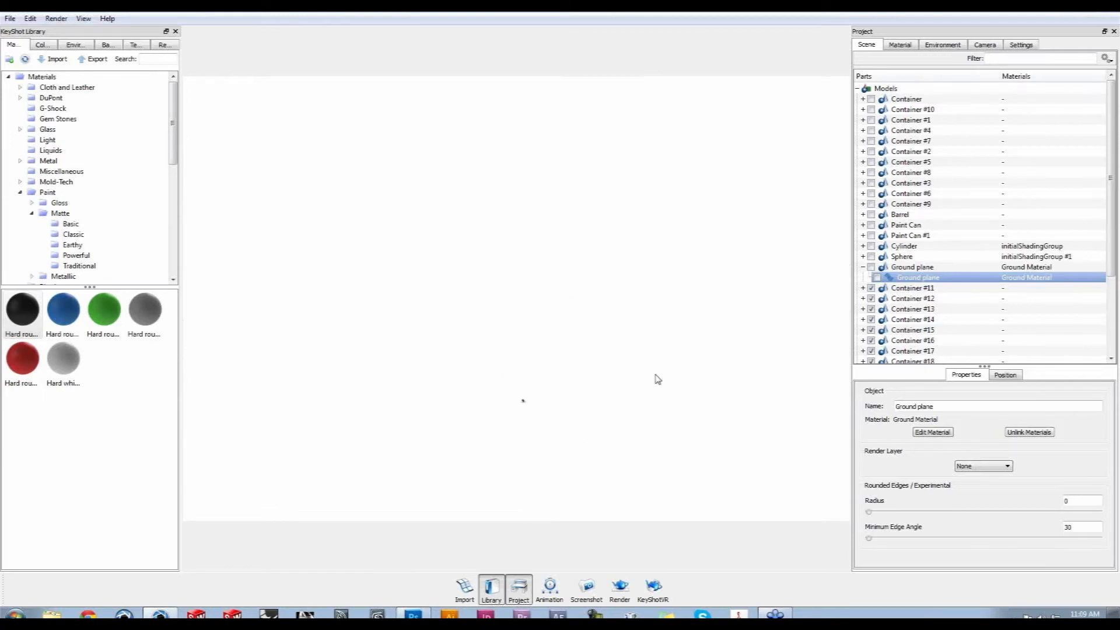
Compare the position and scale values of the original Container #6 and Container #8 with those of the imported Container #12
{"action": "left_click", "coordinate": [911, 193]}
{"action": "left_click", "coordinate": [1003, 375]}
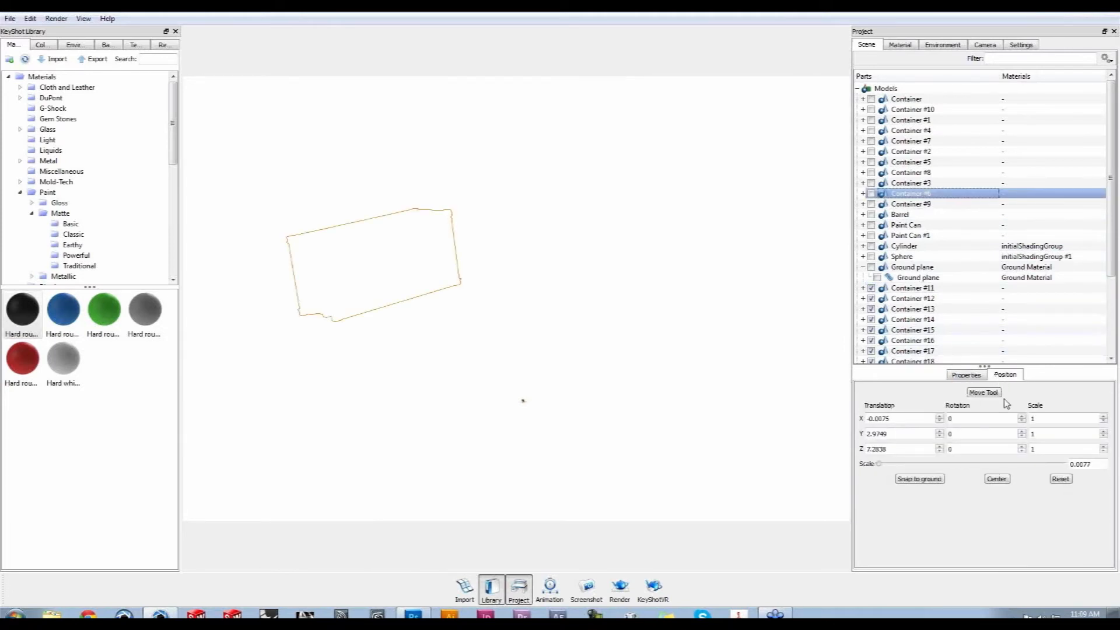
{"action": "left_click", "coordinate": [927, 298]}
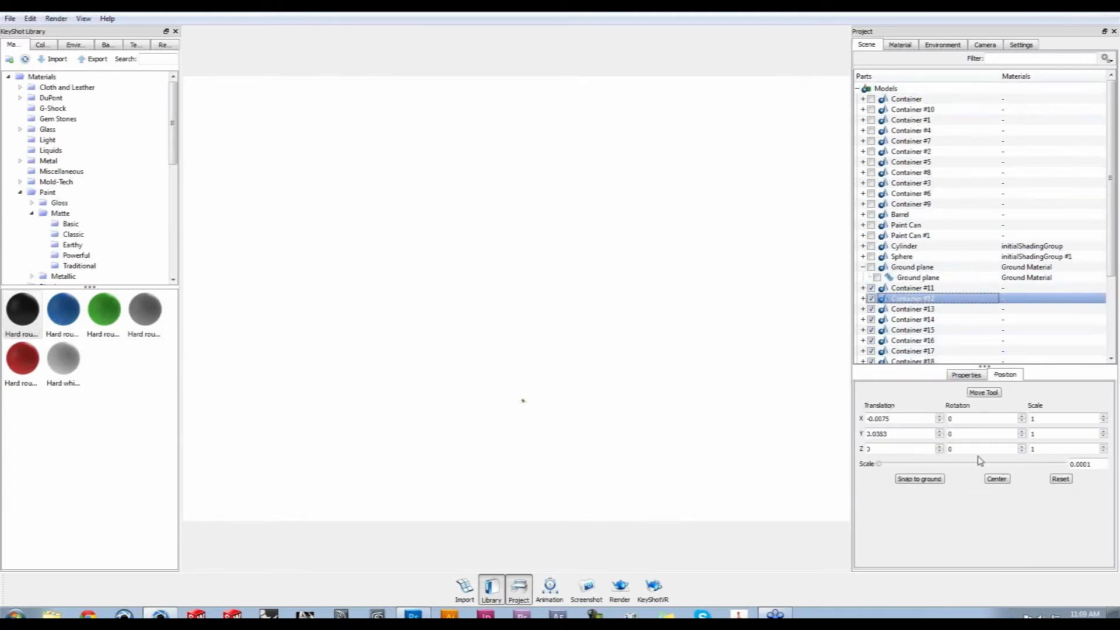
{"action": "left_click", "coordinate": [903, 173]}
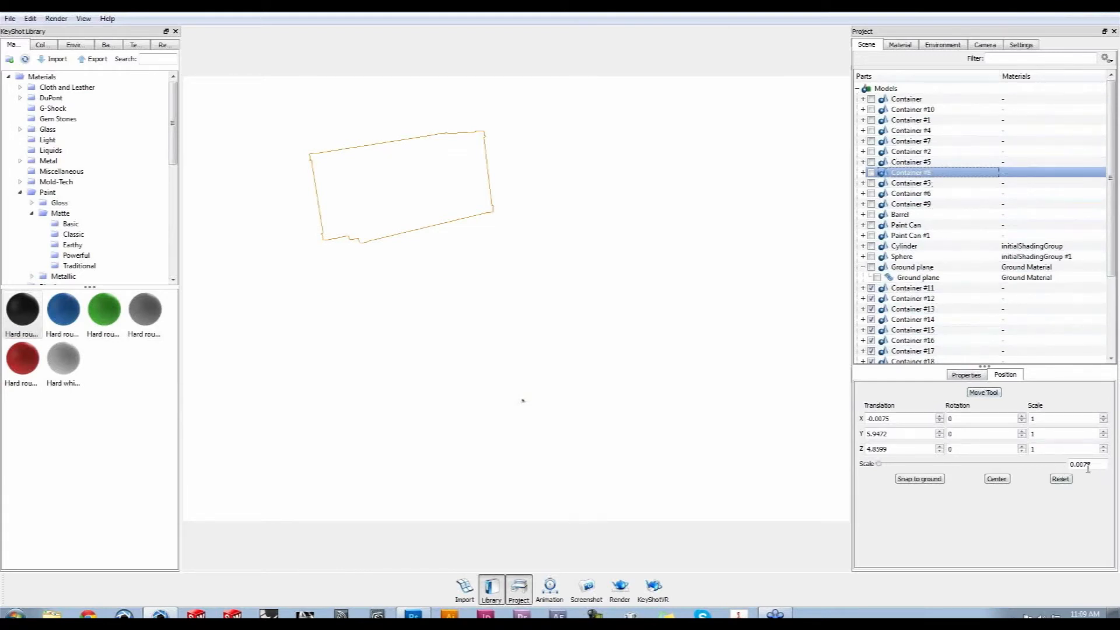
Set the overall scale of Container #11 to 0.0077
{"action": "left_click", "coordinate": [928, 290]}
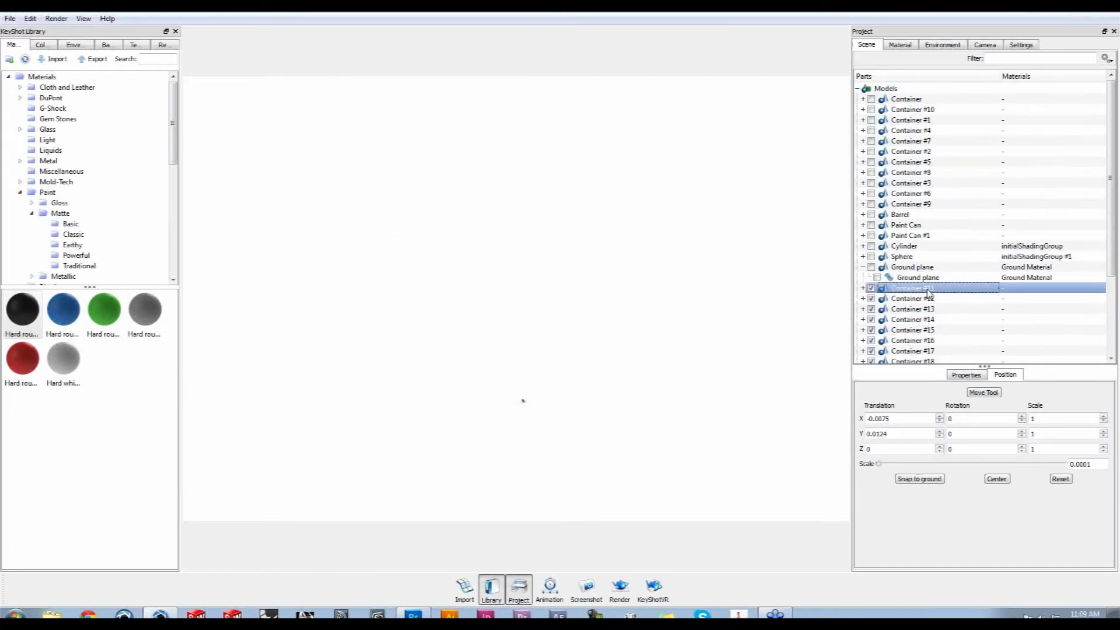
{"action": "left_click", "coordinate": [1092, 464]}
{"action": "key", "text": "Return"}
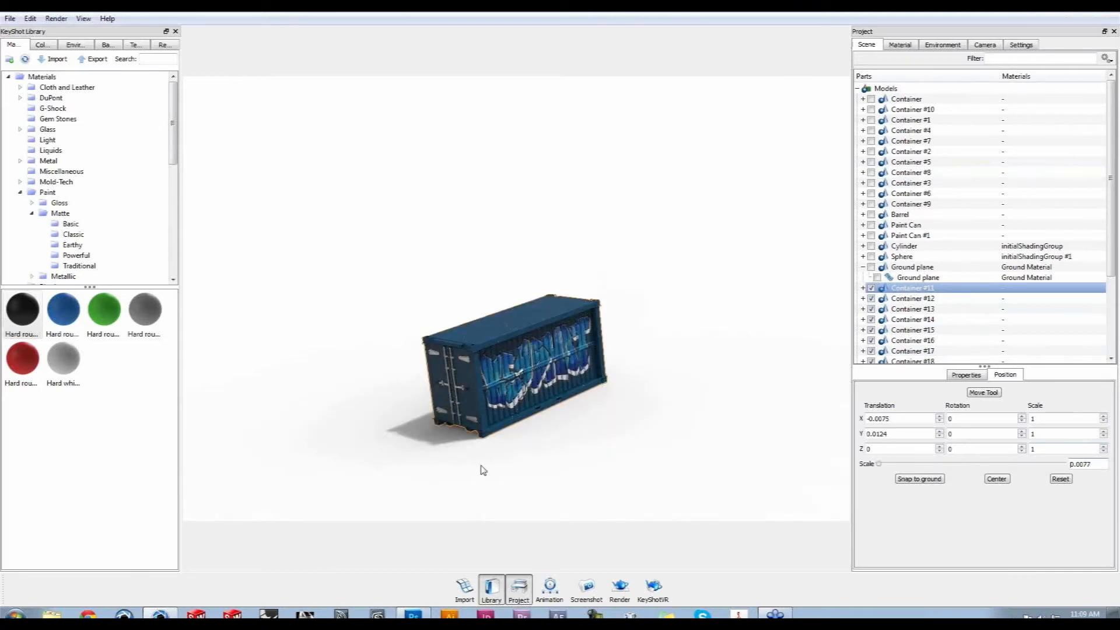
Rescale Container #12 on its own to match the size of Container #11
{"action": "left_click", "coordinate": [907, 301]}
{"action": "left_click", "coordinate": [910, 311], "text": "shift"}
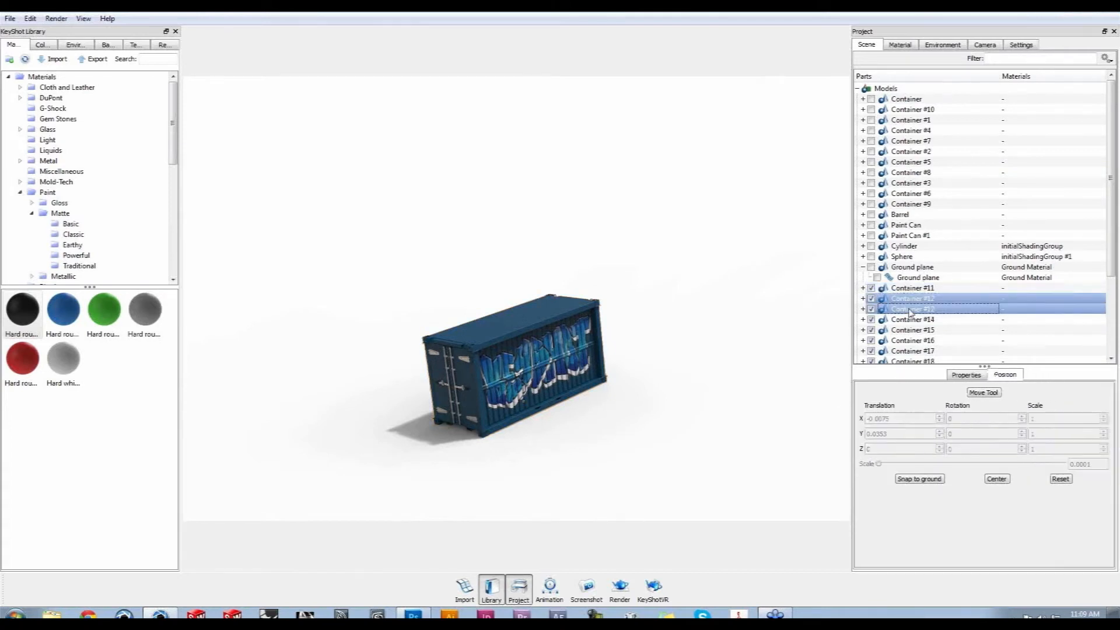
{"action": "left_click", "coordinate": [911, 302]}
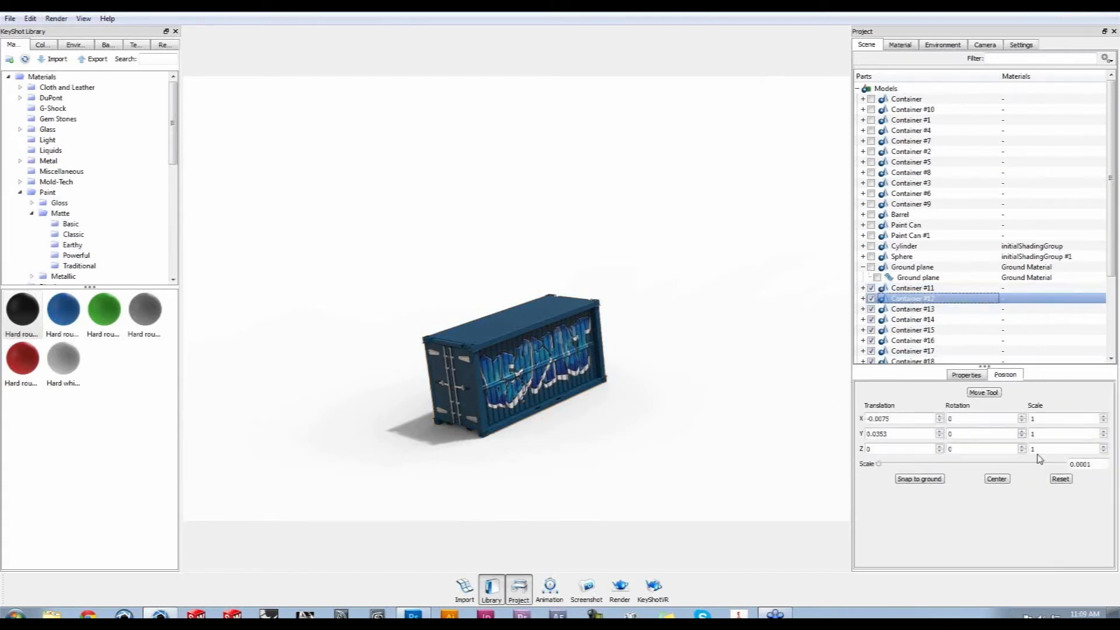
{"action": "left_click", "coordinate": [1086, 465]}
{"action": "left_click_drag", "start_coordinate": [1089, 465], "coordinate": [1041, 467]}
Set the overall scale of Container #13 to 0.0077
{"action": "left_click_drag", "start_coordinate": [1115, 239], "coordinate": [1115, 312]}
{"action": "left_click", "coordinate": [959, 204]}
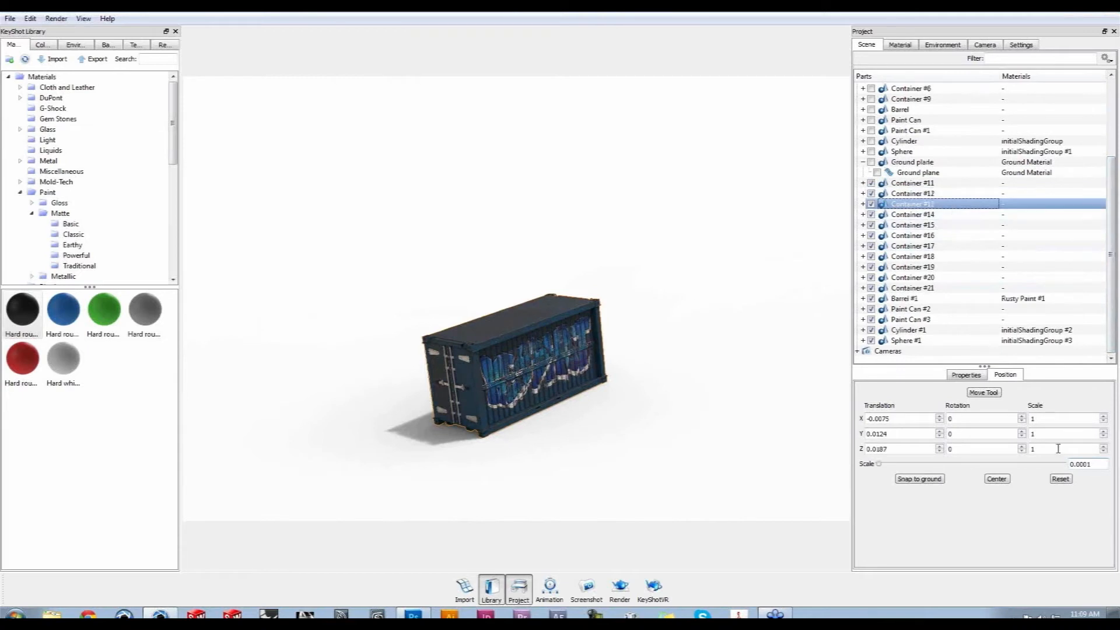
{"action": "left_click_drag", "start_coordinate": [1099, 465], "coordinate": [1081, 464]}
{"action": "type", "text": "077"}
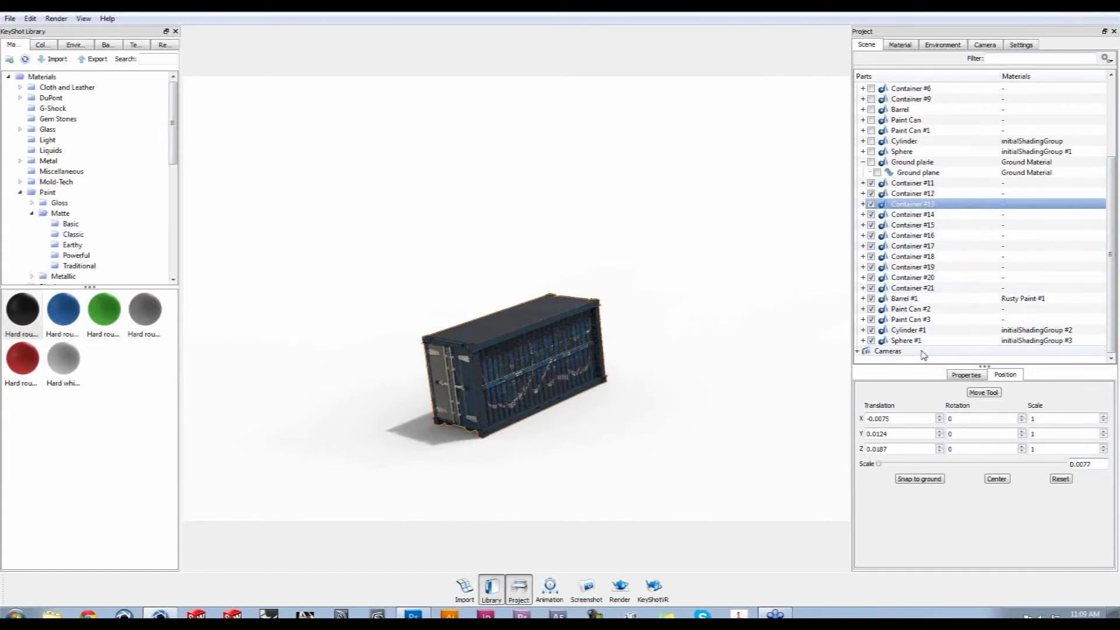
Delete all parts of the imported copy, from Container #11 through Sphere #1, from the scene
{"action": "left_click", "coordinate": [909, 183]}
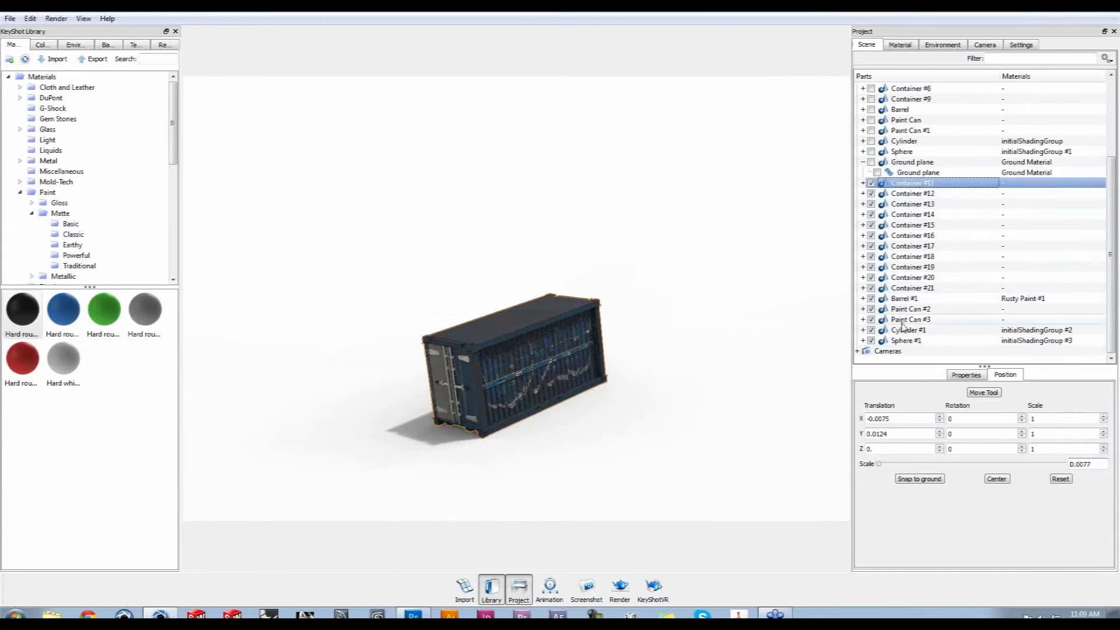
{"action": "left_click", "coordinate": [902, 340], "text": "shift"}
{"action": "right_click", "coordinate": [912, 276]}
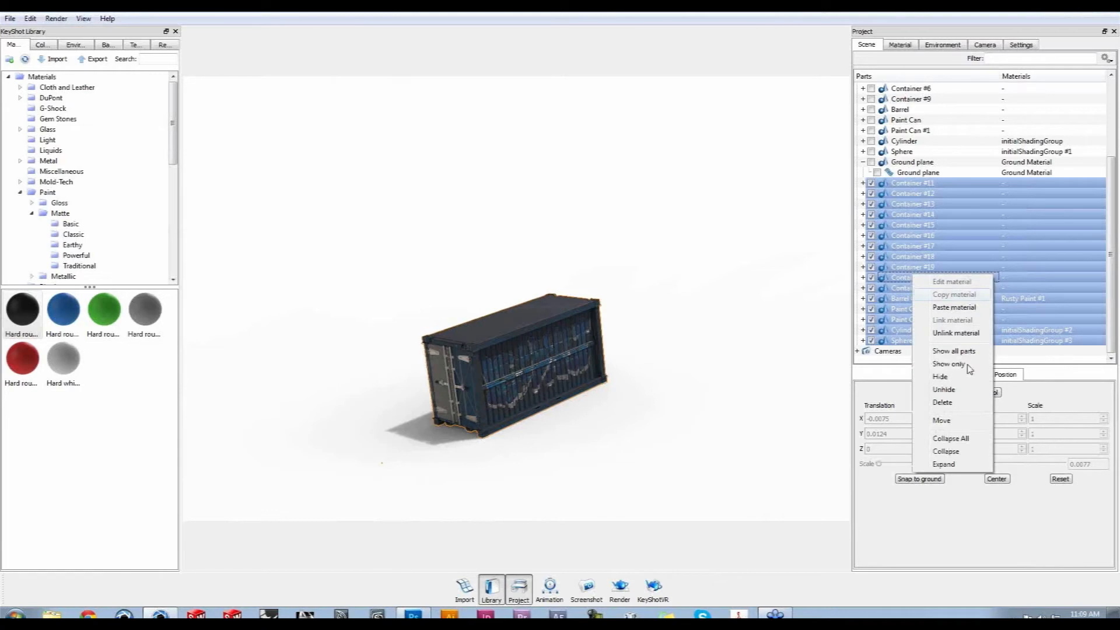
{"action": "left_click", "coordinate": [961, 402]}
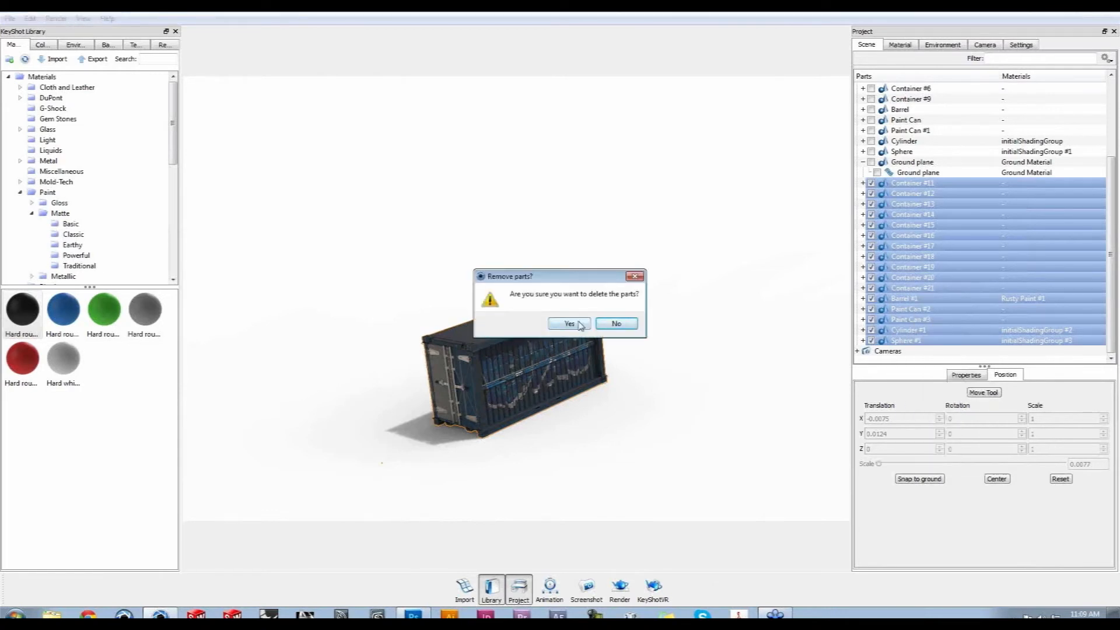
{"action": "left_click", "coordinate": [568, 324]}
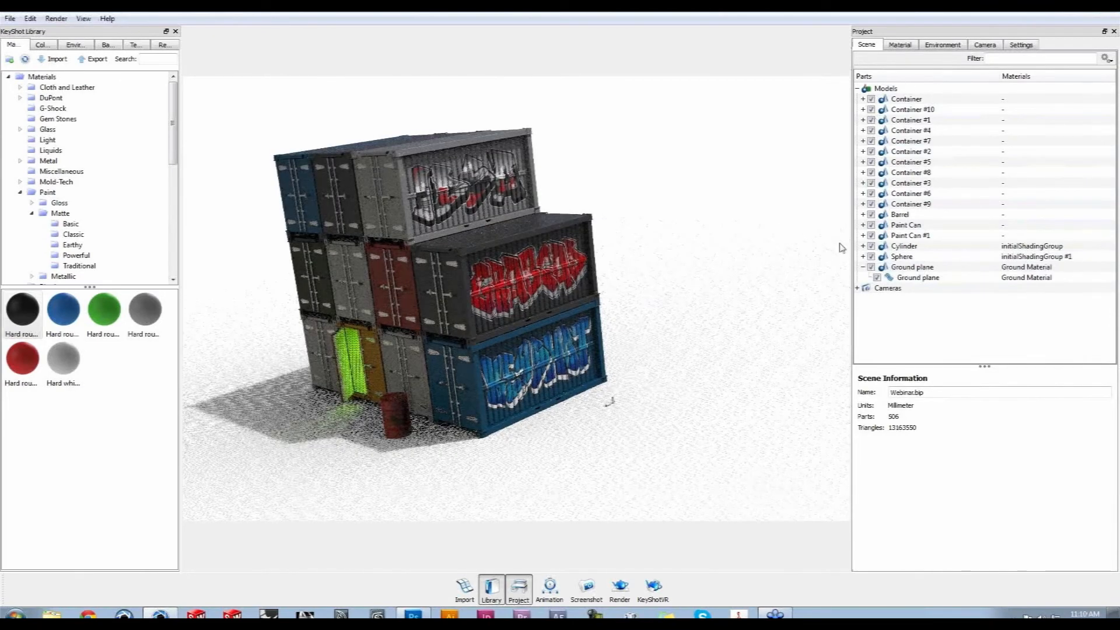
Apply the Dark cool grey backplate from the library behind the container building
{"action": "scroll", "coordinate": [817, 274], "scroll_direction": "up", "scroll_amount": 3}
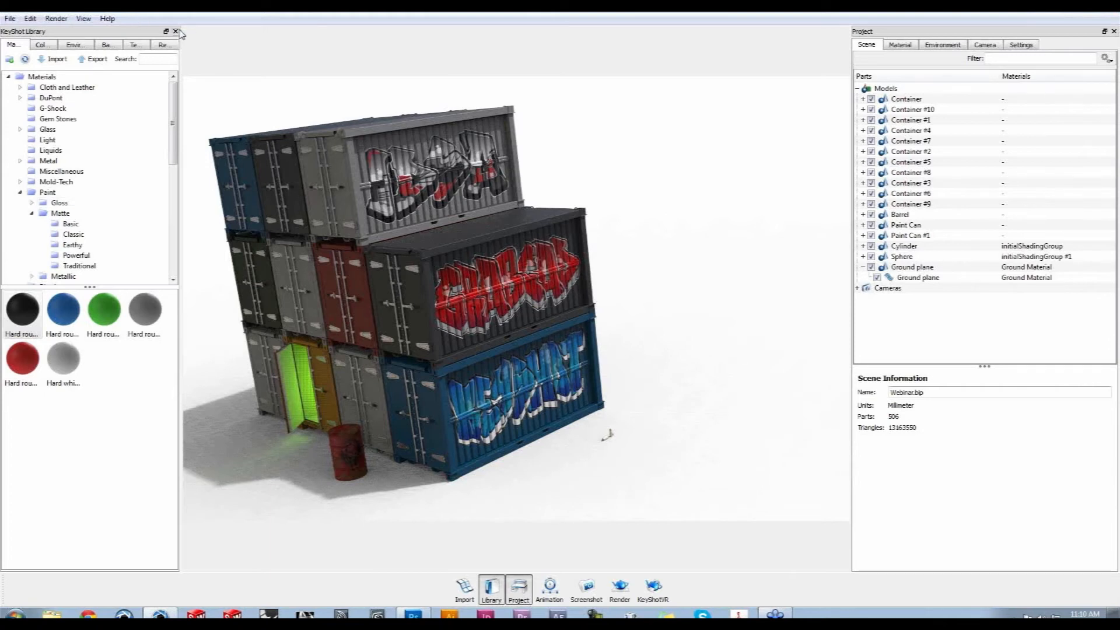
{"action": "left_click", "coordinate": [107, 45]}
{"action": "scroll", "coordinate": [173, 291], "scroll_direction": "down", "scroll_amount": 3}
{"action": "left_click_drag", "start_coordinate": [125, 509], "coordinate": [651, 174]}
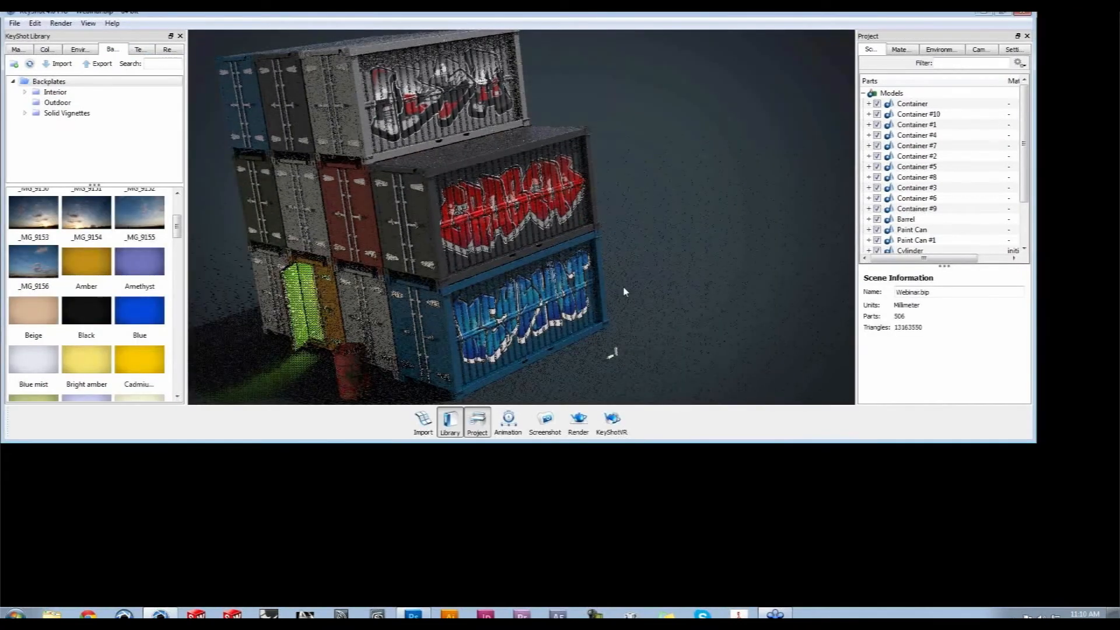
{"action": "left_click_drag", "start_coordinate": [624, 292], "coordinate": [603, 295]}
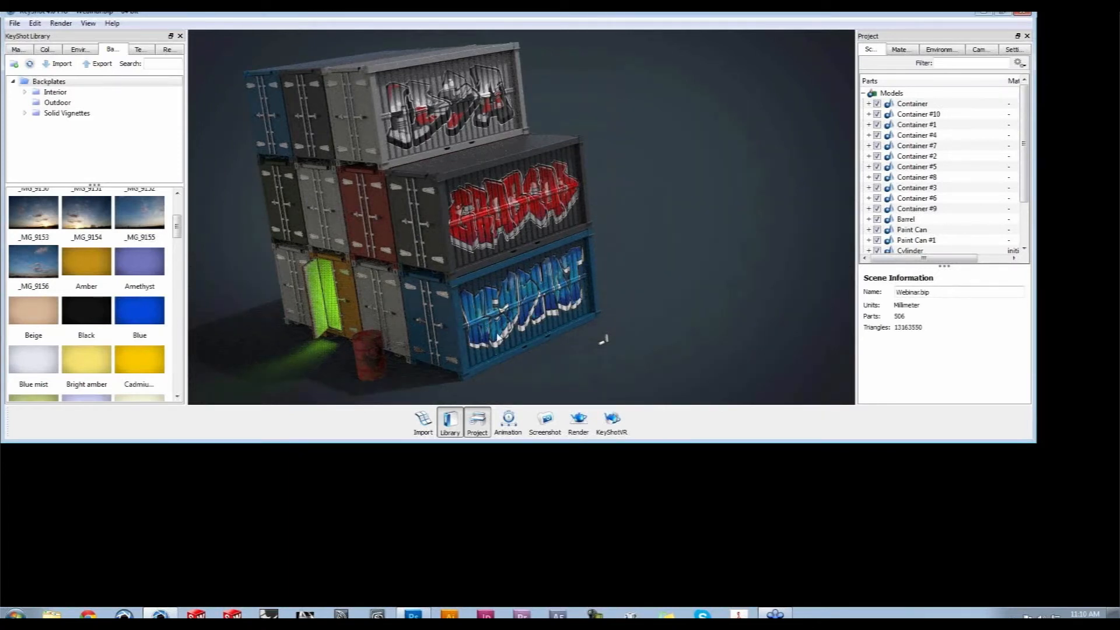
{"action": "double_click", "coordinate": [655, 14]}
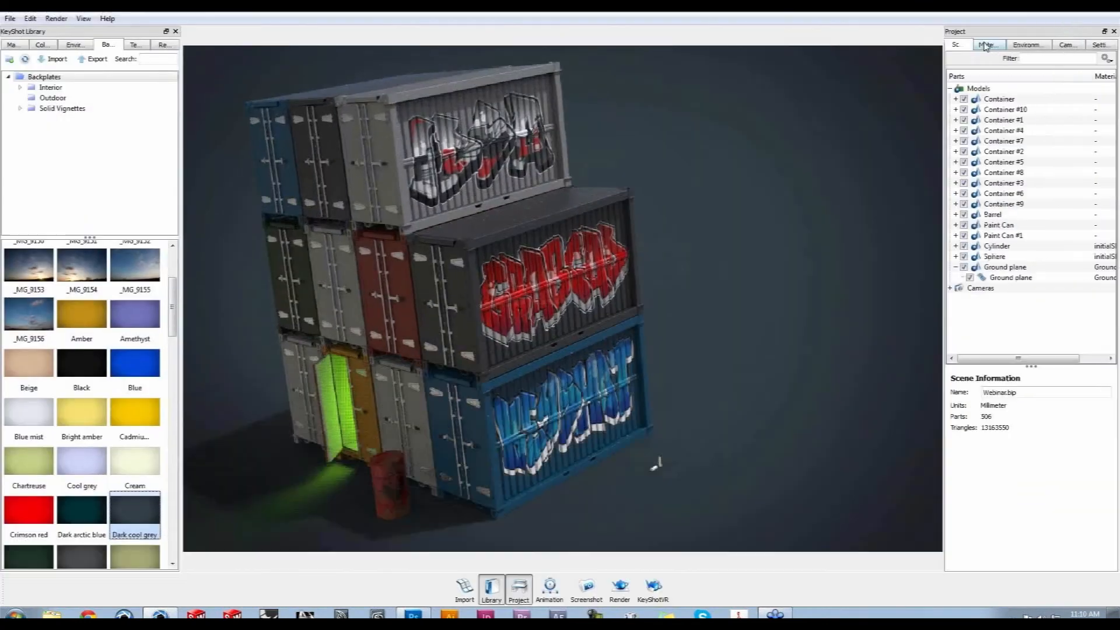
Switch the environment background to a solid color and set that color to black
{"action": "left_click", "coordinate": [1024, 46]}
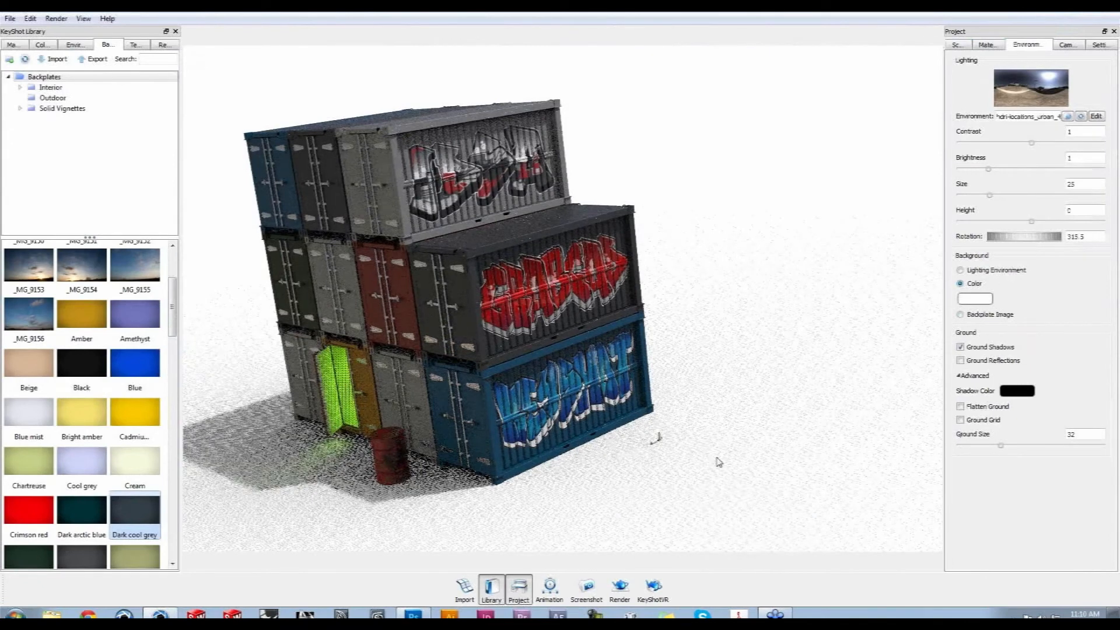
{"action": "scroll", "coordinate": [718, 463], "scroll_direction": "up", "scroll_amount": 2}
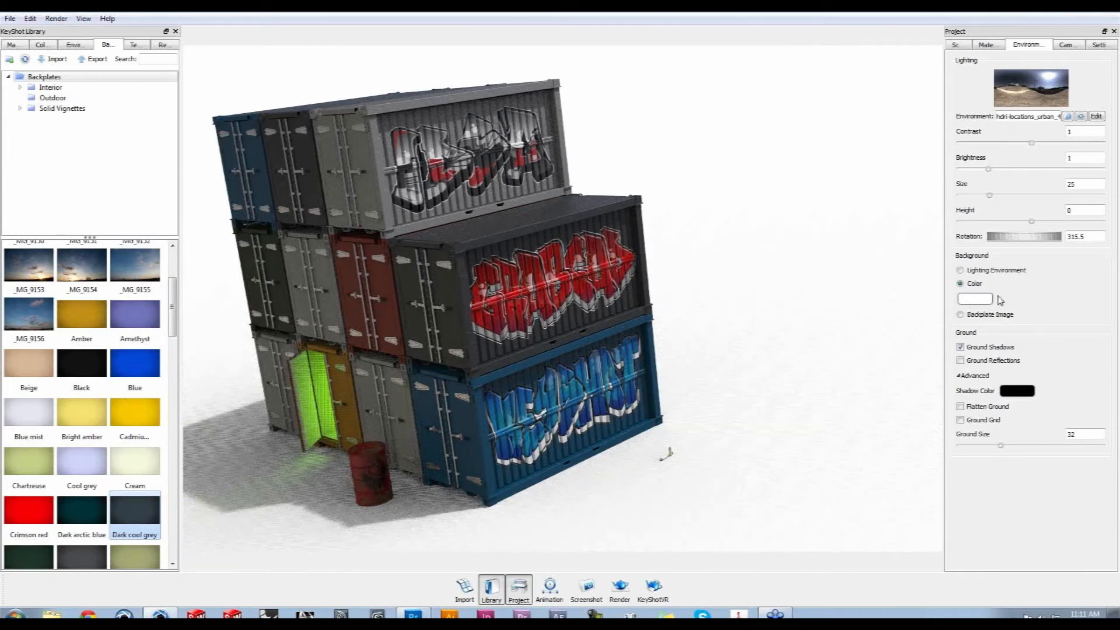
{"action": "left_click", "coordinate": [975, 299]}
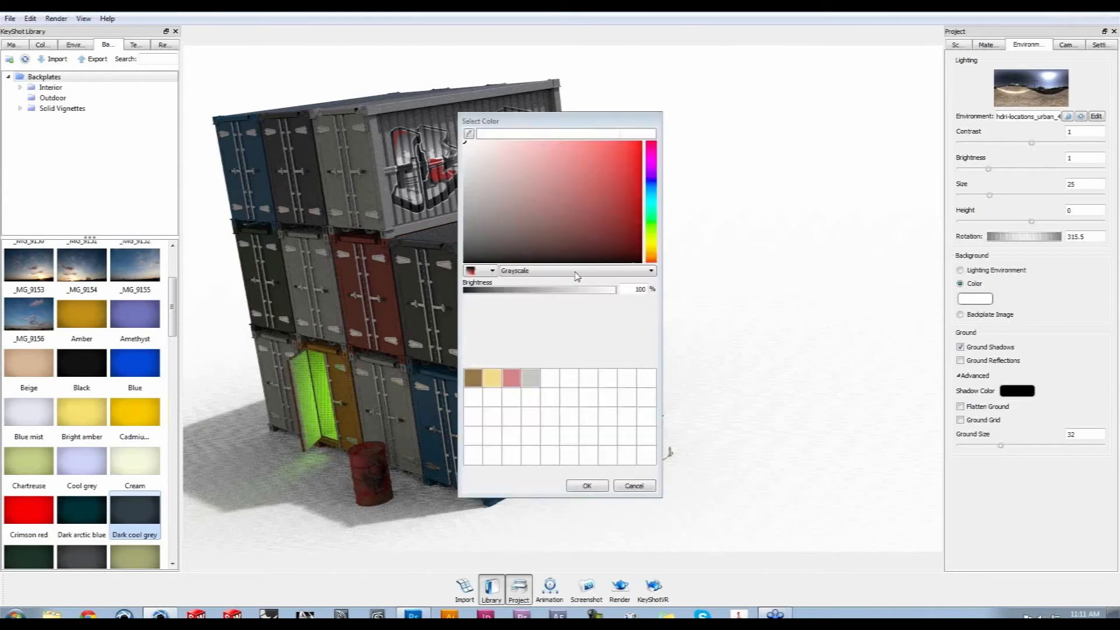
{"action": "left_click_drag", "start_coordinate": [503, 241], "coordinate": [464, 262]}
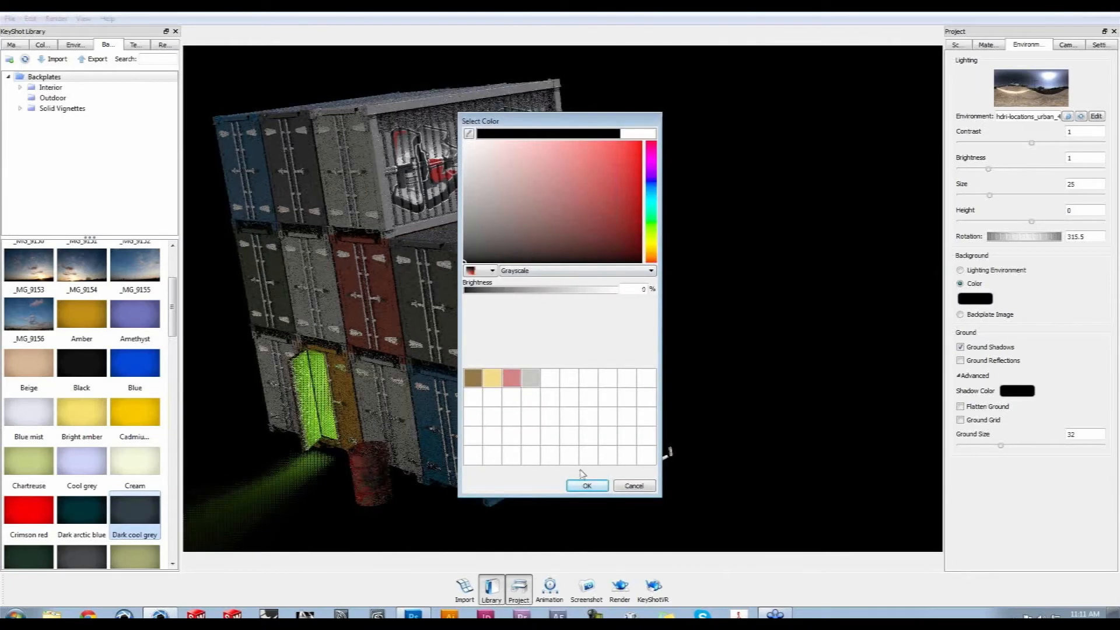
{"action": "left_click", "coordinate": [587, 484]}
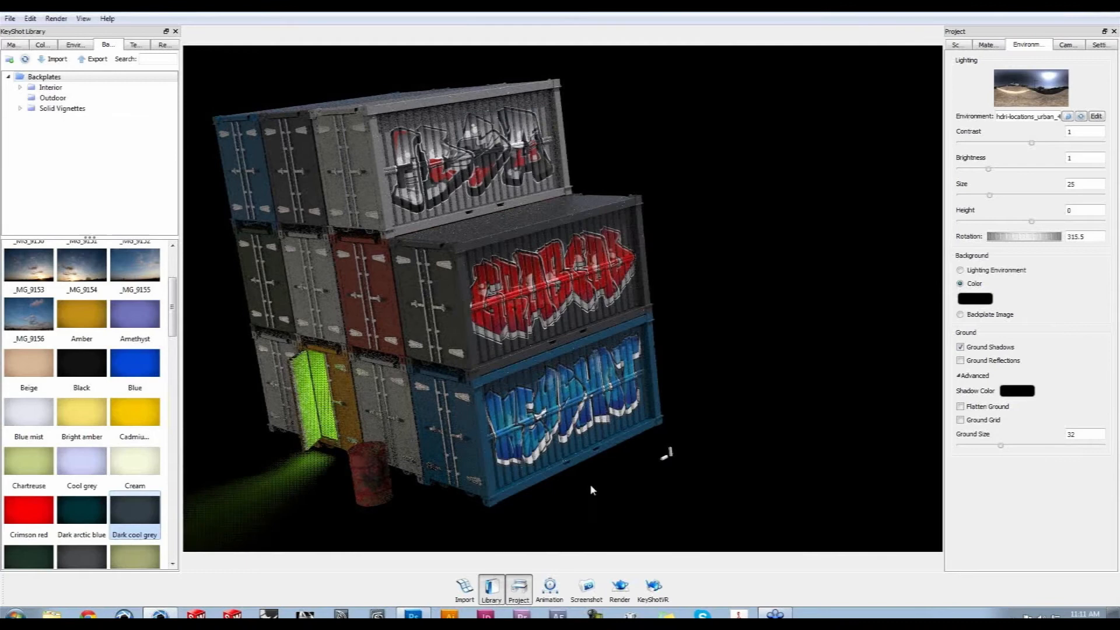
Preview a white background color against the scene, then set the background back to black
{"action": "left_click", "coordinate": [984, 302]}
{"action": "left_click_drag", "start_coordinate": [488, 182], "coordinate": [792, 102]}
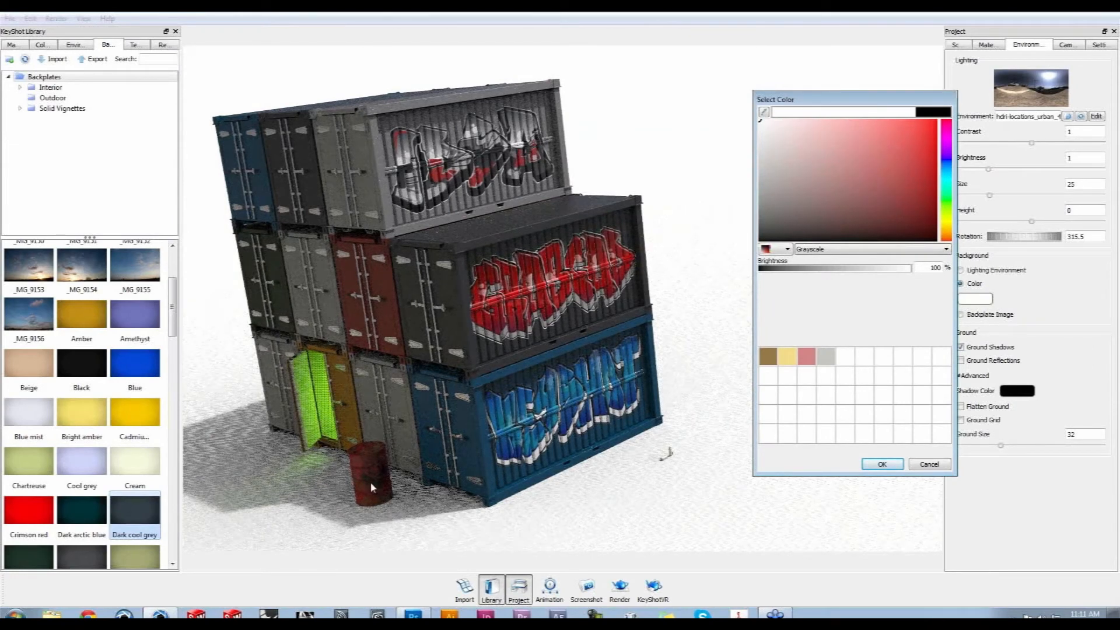
{"action": "left_click_drag", "start_coordinate": [778, 214], "coordinate": [723, 284]}
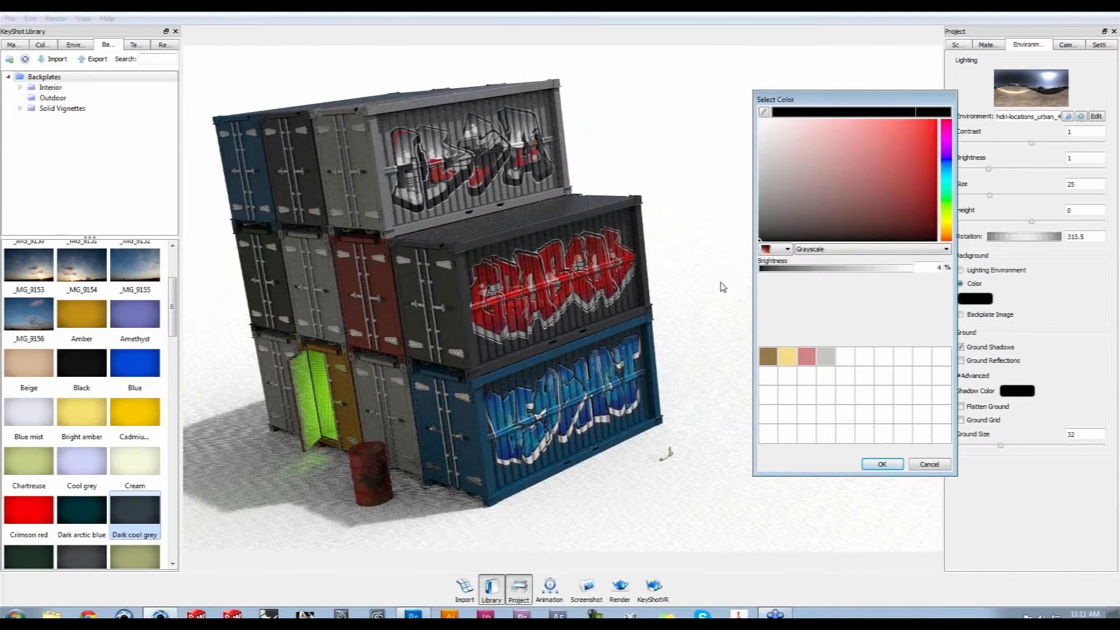
{"action": "left_click", "coordinate": [881, 464]}
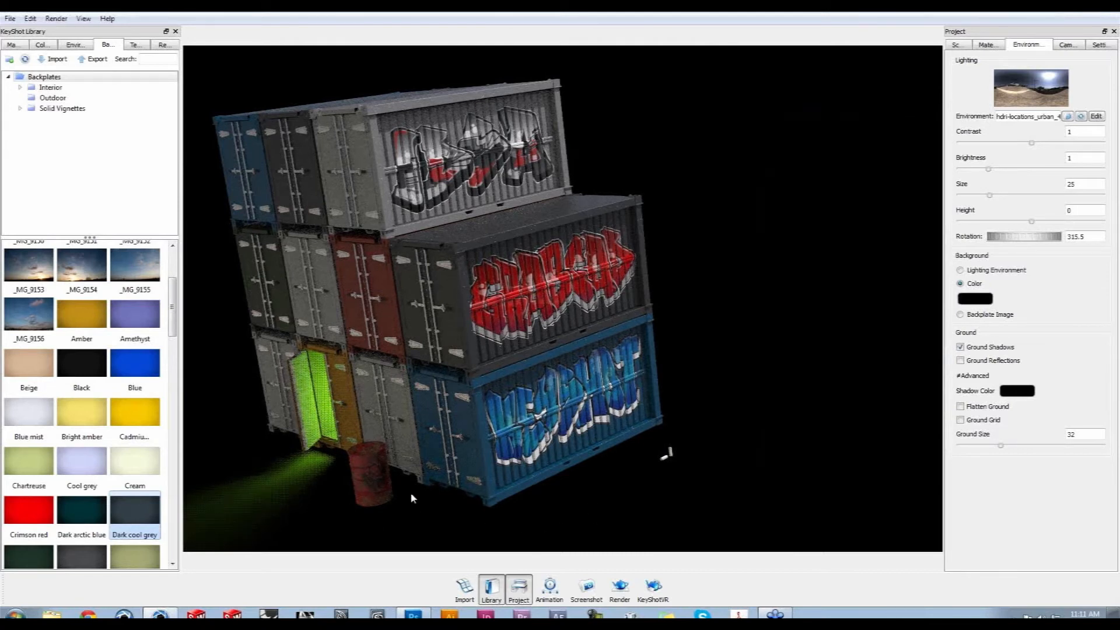
Open the render options for a still image and set the render mode to Background
{"action": "left_click", "coordinate": [619, 587]}
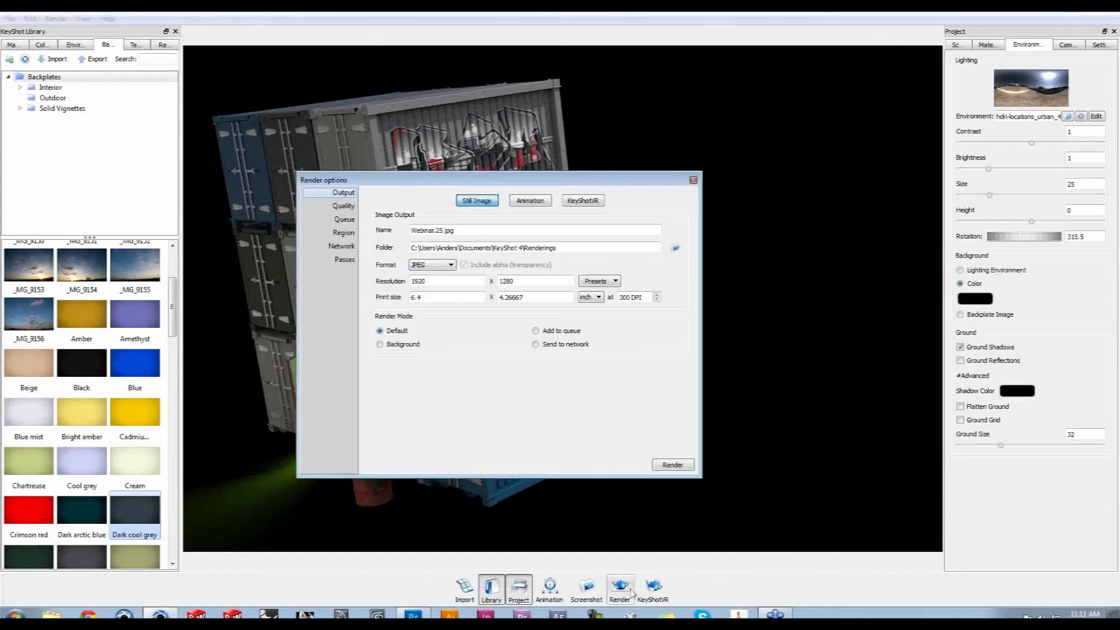
{"action": "left_click", "coordinate": [408, 347]}
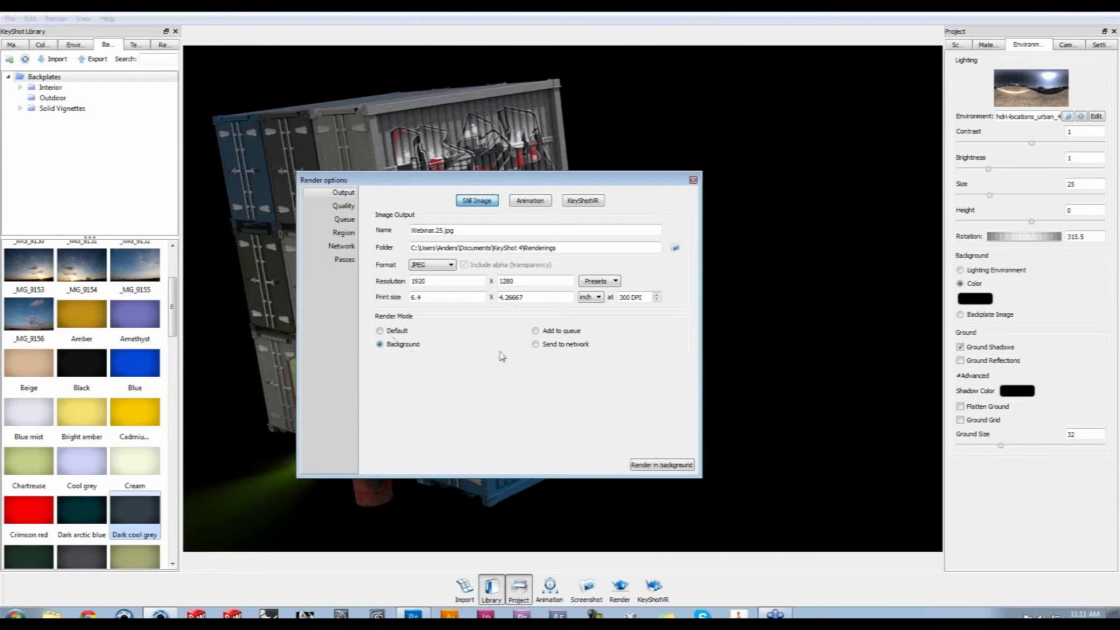
{"action": "left_click_drag", "start_coordinate": [531, 190], "coordinate": [570, 216]}
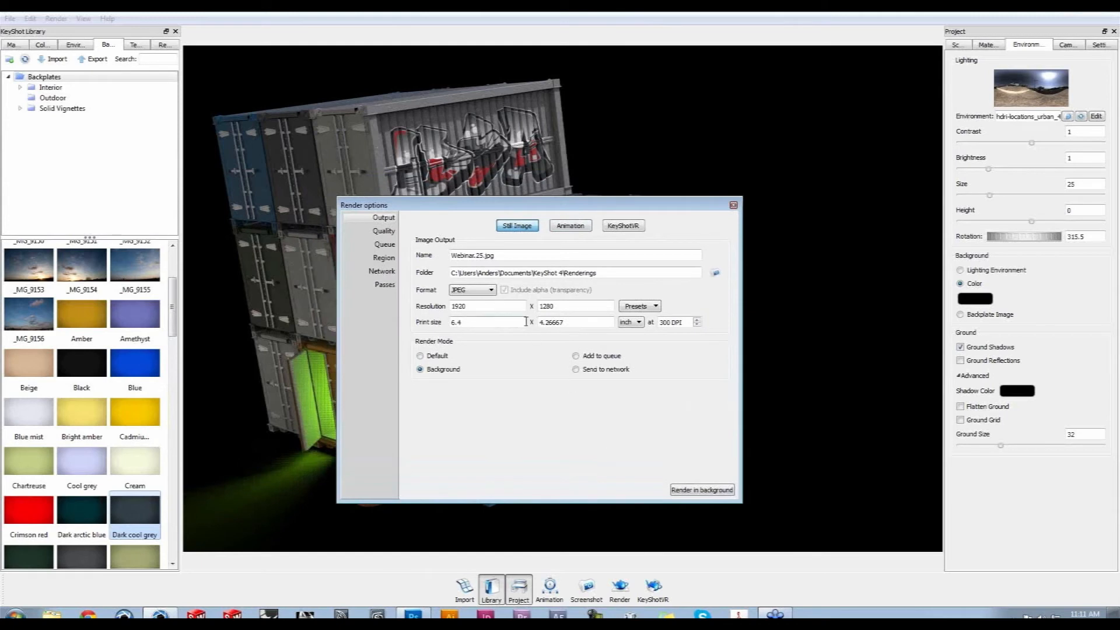
{"action": "left_click_drag", "start_coordinate": [504, 307], "coordinate": [377, 310]}
{"action": "type", "text": "1"}
{"action": "left_click", "coordinate": [653, 306]}
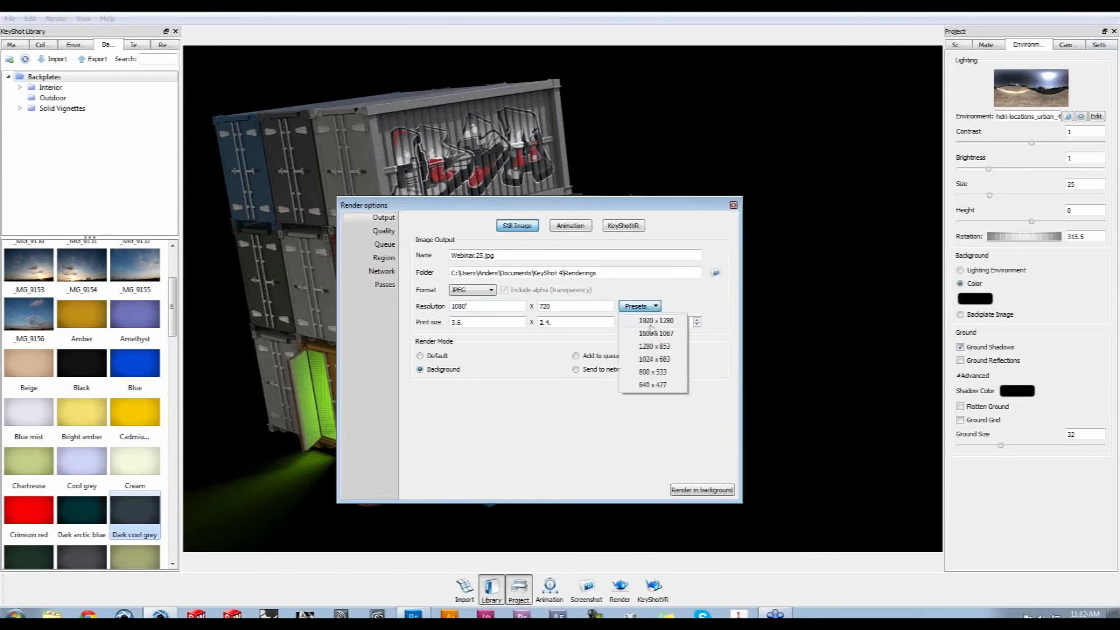
{"action": "left_click", "coordinate": [656, 320]}
Set the still image's render resolution to 1080 x 720
{"action": "left_click_drag", "start_coordinate": [469, 306], "coordinate": [417, 310]}
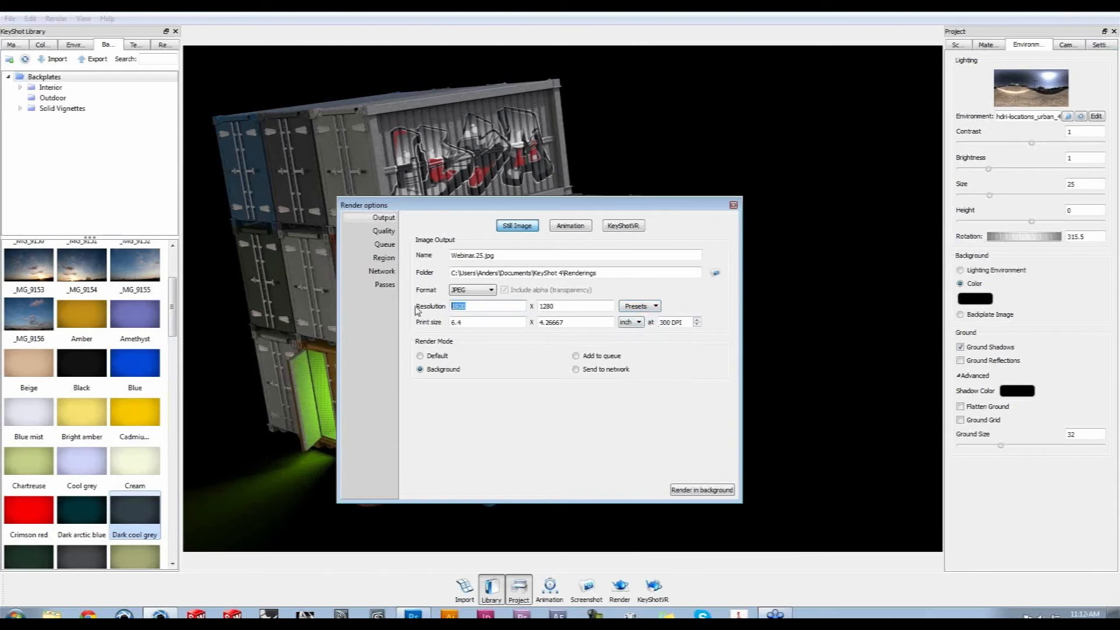
{"action": "type", "text": "1"}
{"action": "double_click", "coordinate": [574, 306]}
{"action": "type", "text": "720"}
Set the output format to PNG and choose the Desktop as the folder for the rendered image
{"action": "left_click", "coordinate": [490, 290]}
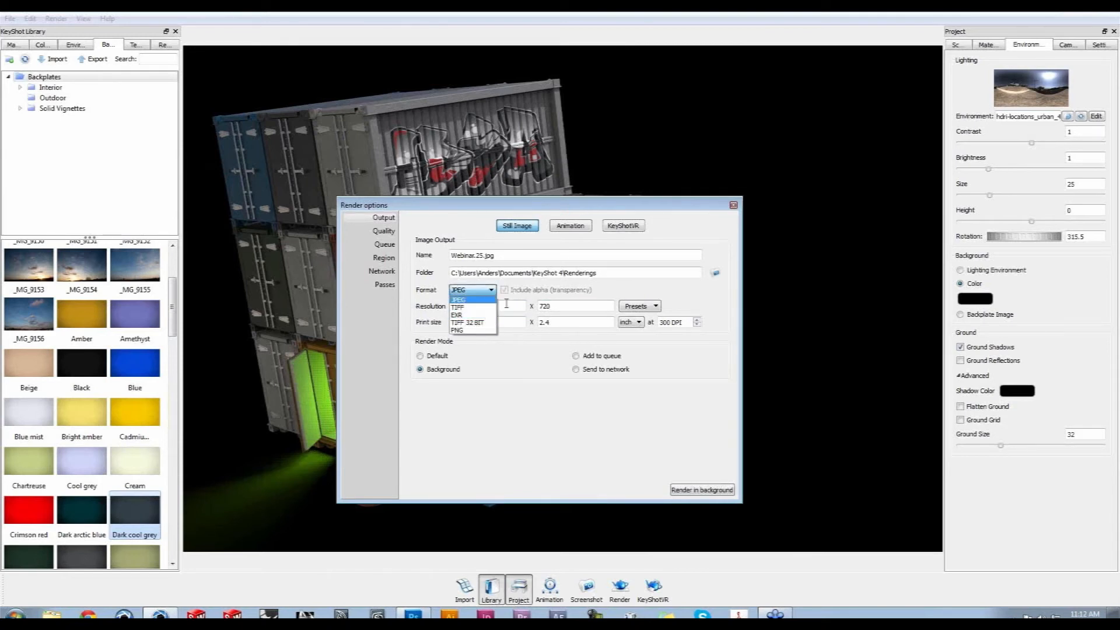
{"action": "left_click", "coordinate": [481, 330]}
{"action": "left_click", "coordinate": [715, 272]}
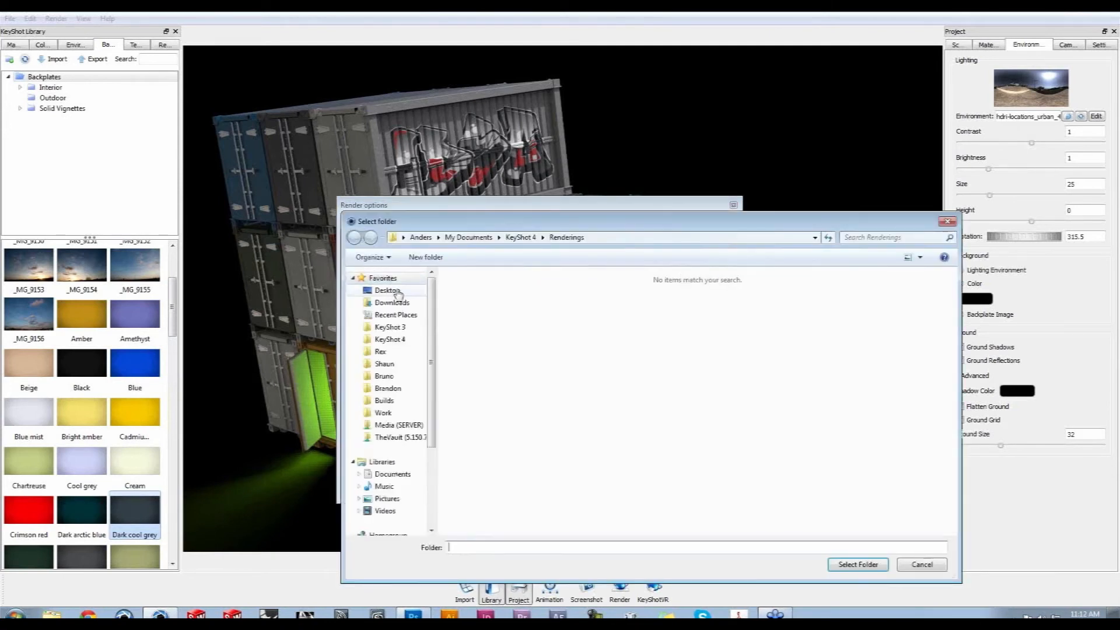
{"action": "left_click", "coordinate": [392, 290]}
{"action": "left_click", "coordinate": [864, 564]}
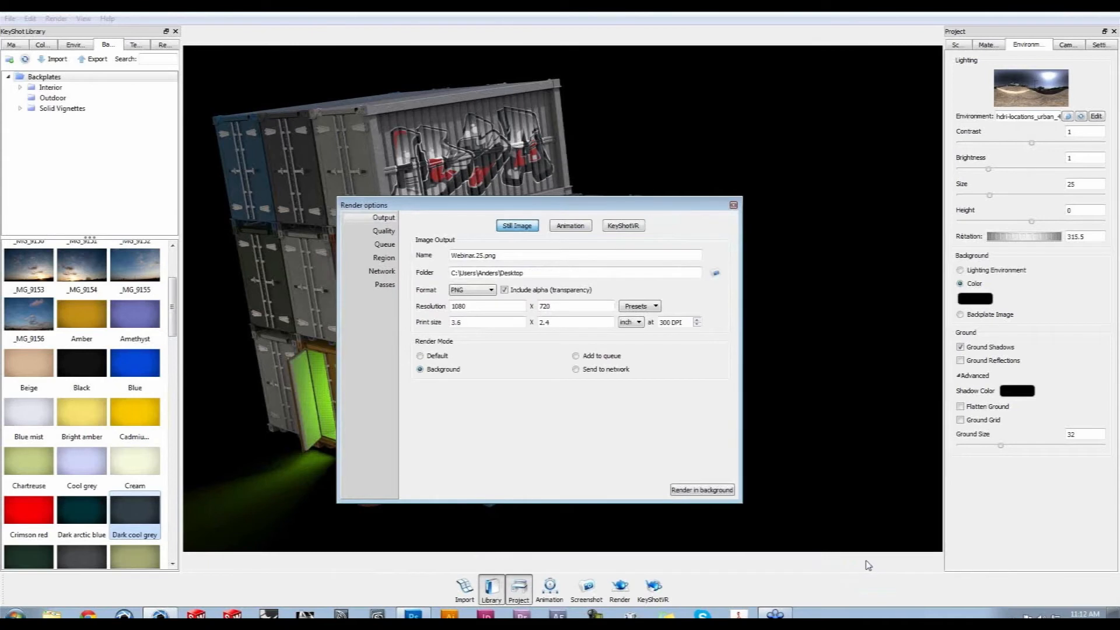
Check the Advanced control quality settings, return to the output settings and start the render in the background
{"action": "left_click", "coordinate": [392, 234]}
{"action": "left_click_drag", "start_coordinate": [470, 210], "coordinate": [601, 217]}
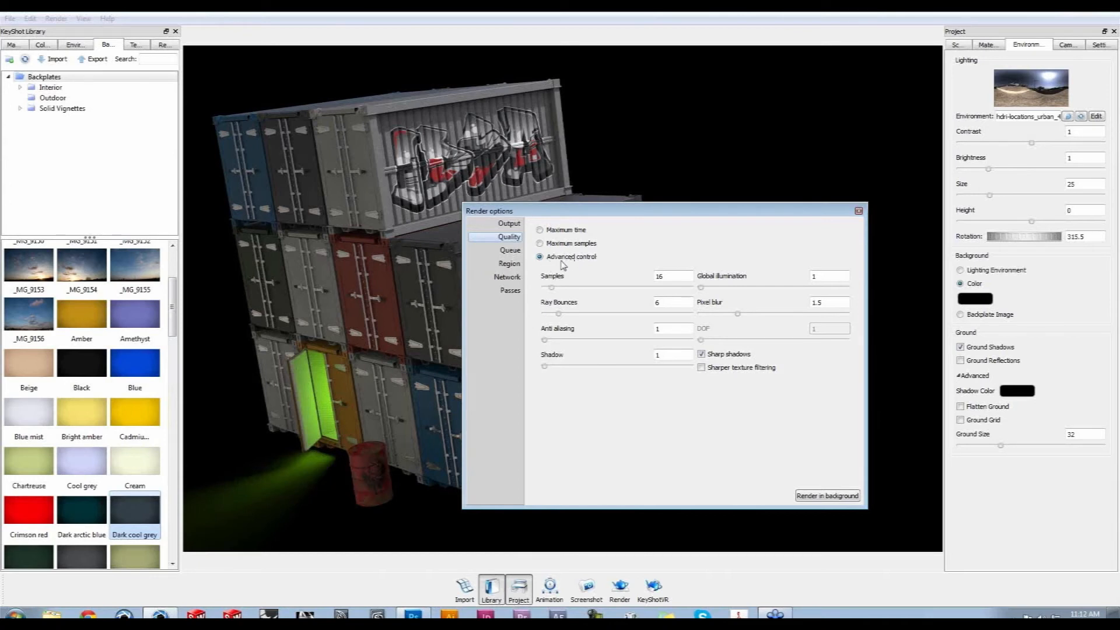
{"action": "left_click", "coordinate": [514, 231]}
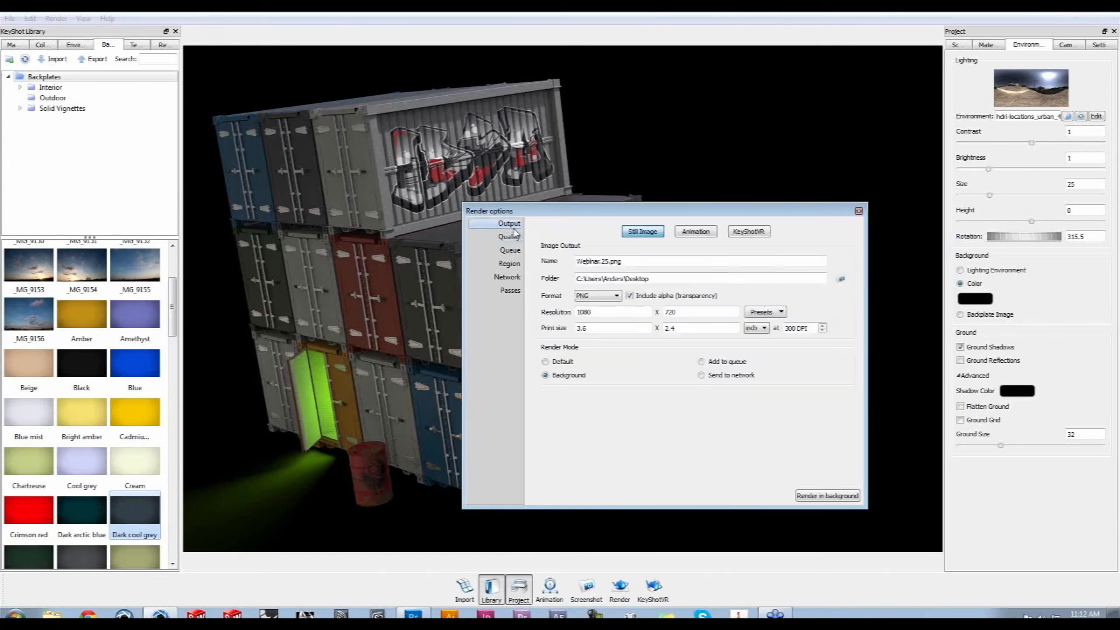
{"action": "left_click", "coordinate": [816, 497]}
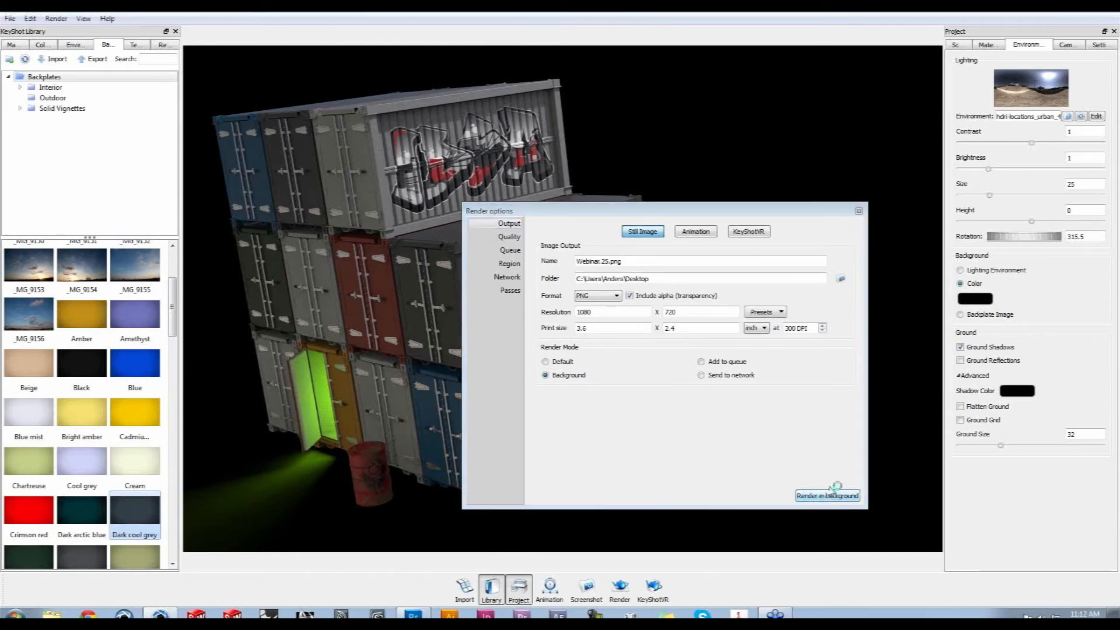
Bring the running Webinar.25 render window to the front and stop the render without saving it
{"action": "left_click", "coordinate": [508, 236]}
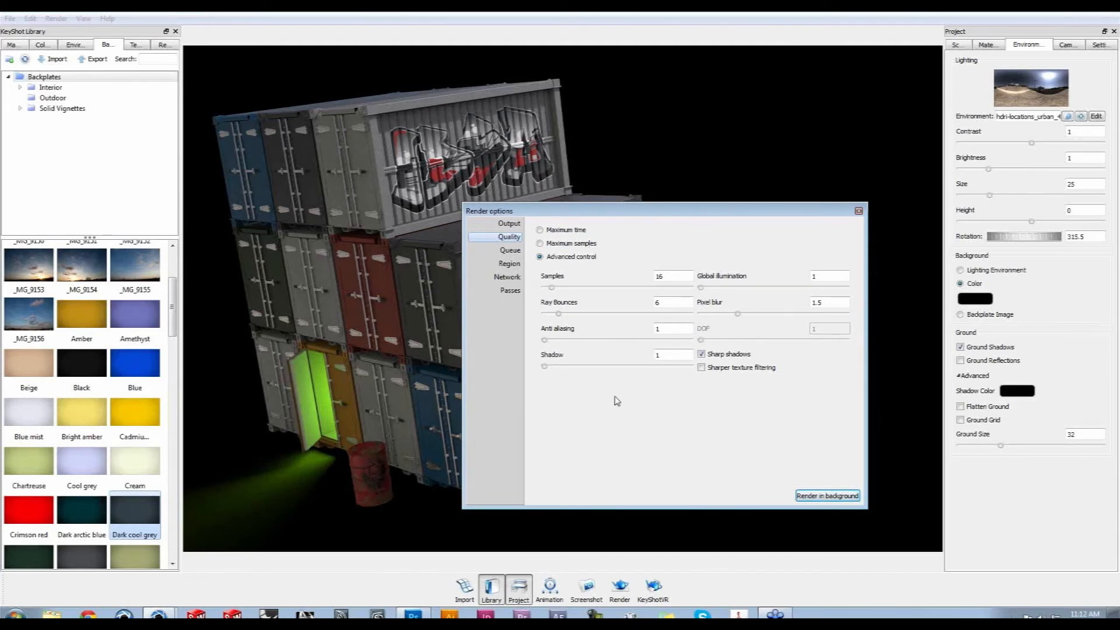
{"action": "left_click_drag", "start_coordinate": [685, 217], "coordinate": [791, 220]}
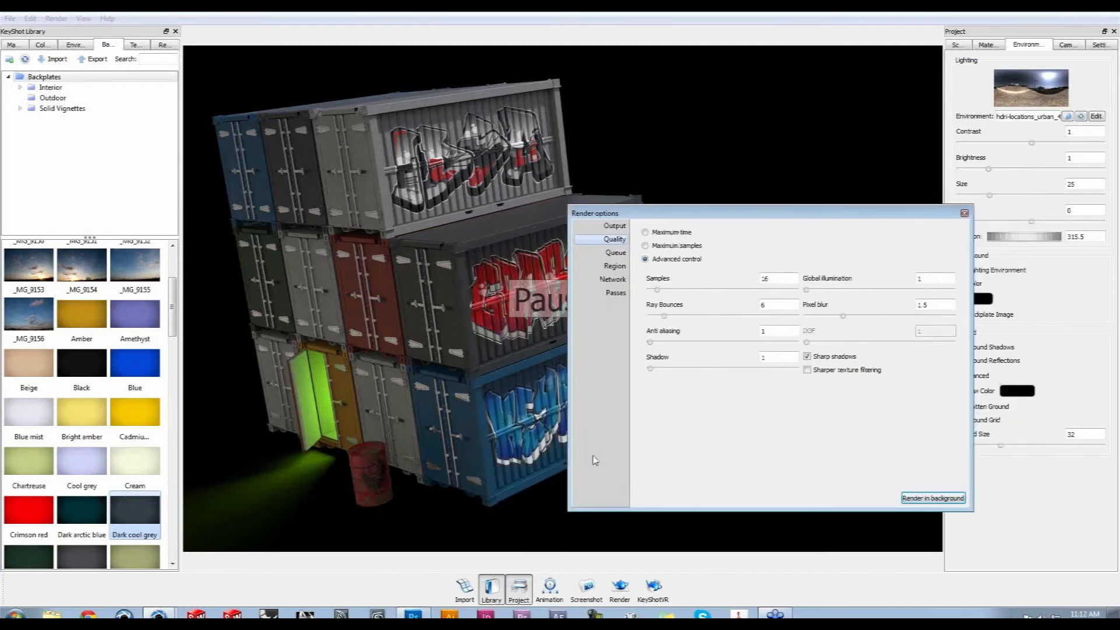
{"action": "mouse_move", "coordinate": [158, 615]}
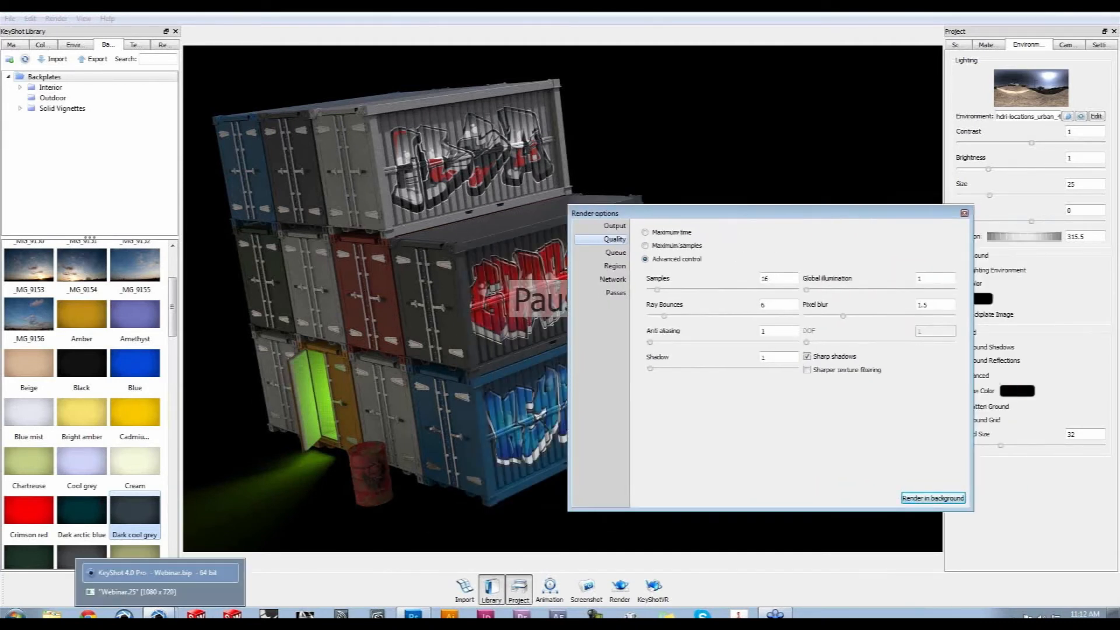
{"action": "left_click", "coordinate": [145, 592]}
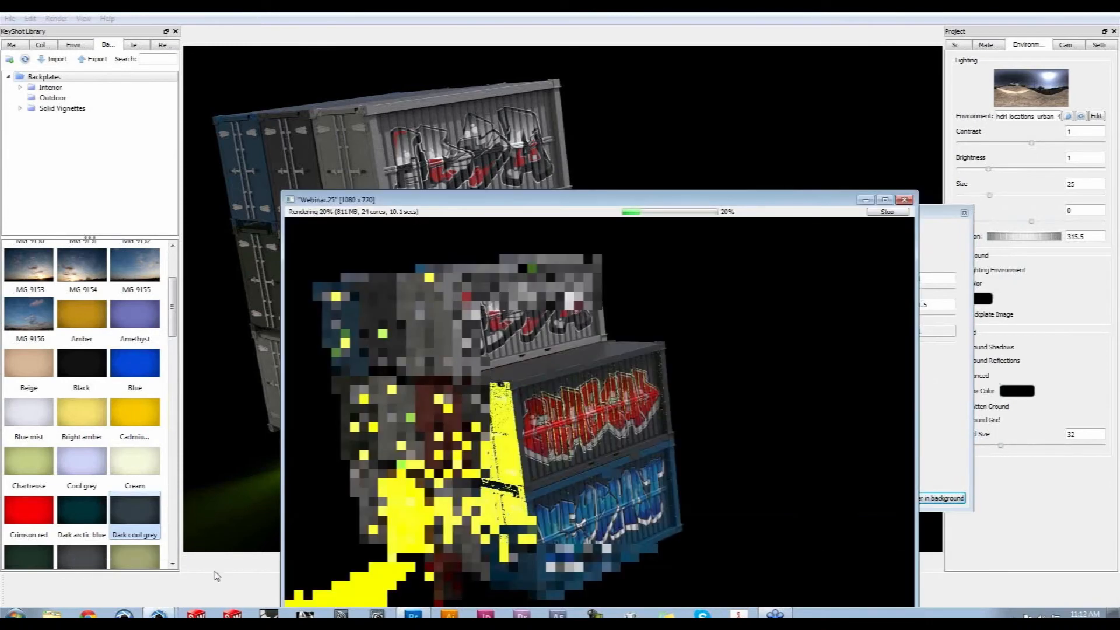
{"action": "left_click_drag", "start_coordinate": [637, 200], "coordinate": [579, 150]}
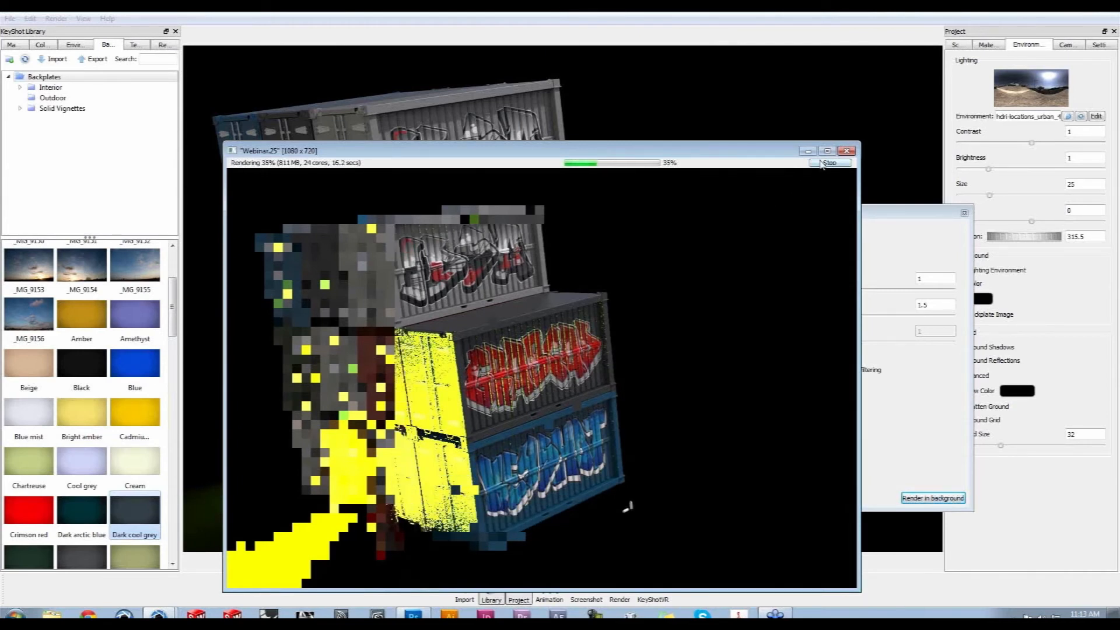
{"action": "left_click", "coordinate": [827, 163]}
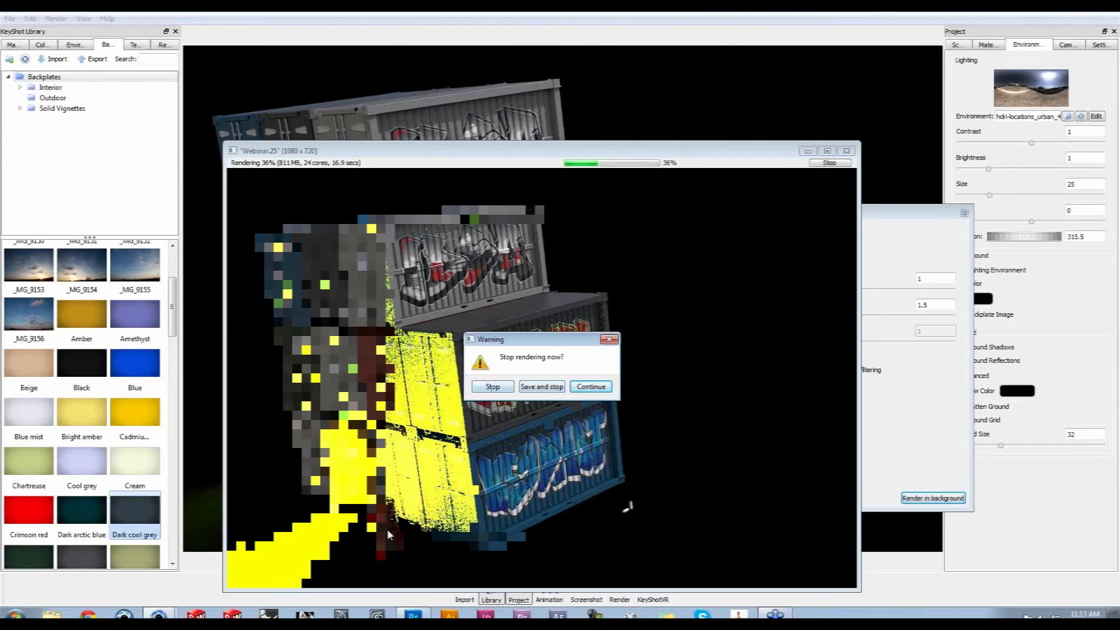
{"action": "left_click", "coordinate": [507, 393]}
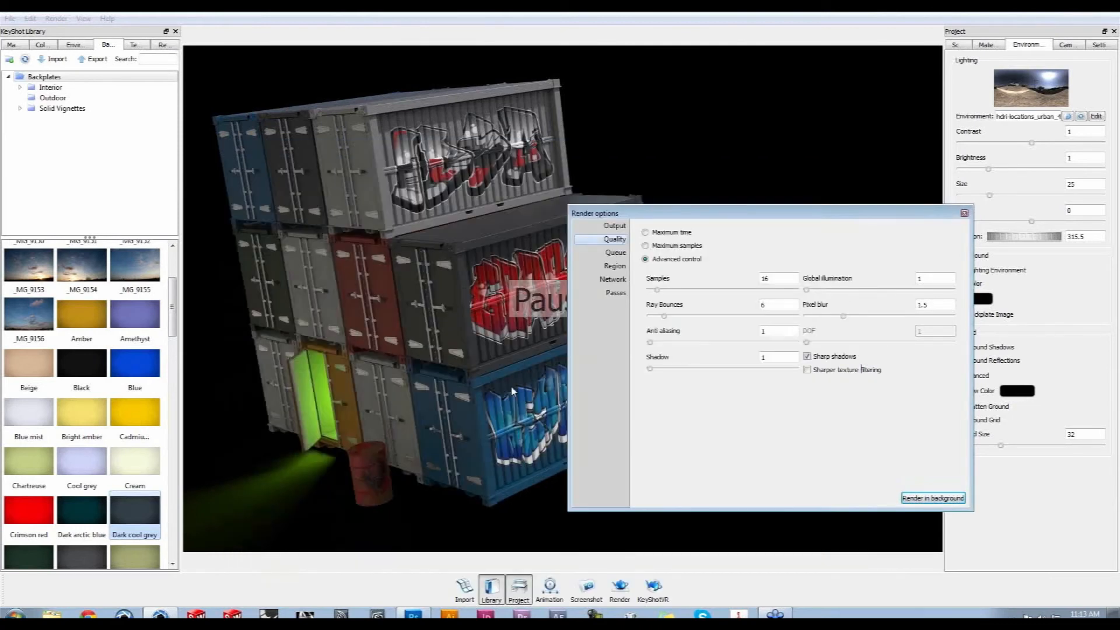
Switch the render quality to Maximum samples with 32 samples, render in the background and minimize the render window
{"action": "left_click_drag", "start_coordinate": [776, 224], "coordinate": [702, 231]}
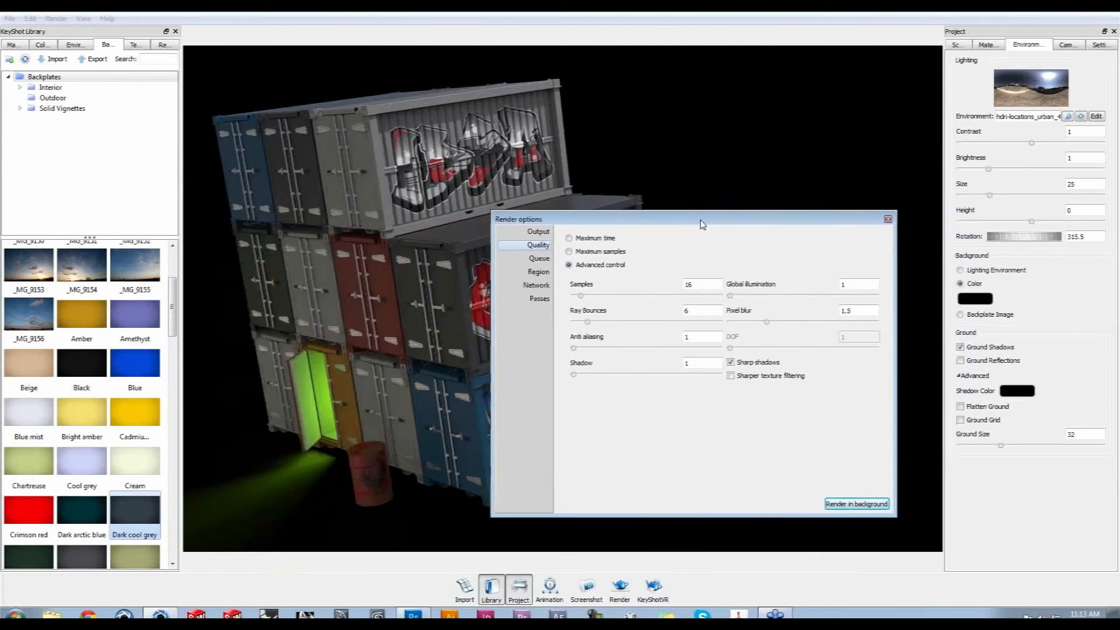
{"action": "left_click", "coordinate": [606, 257]}
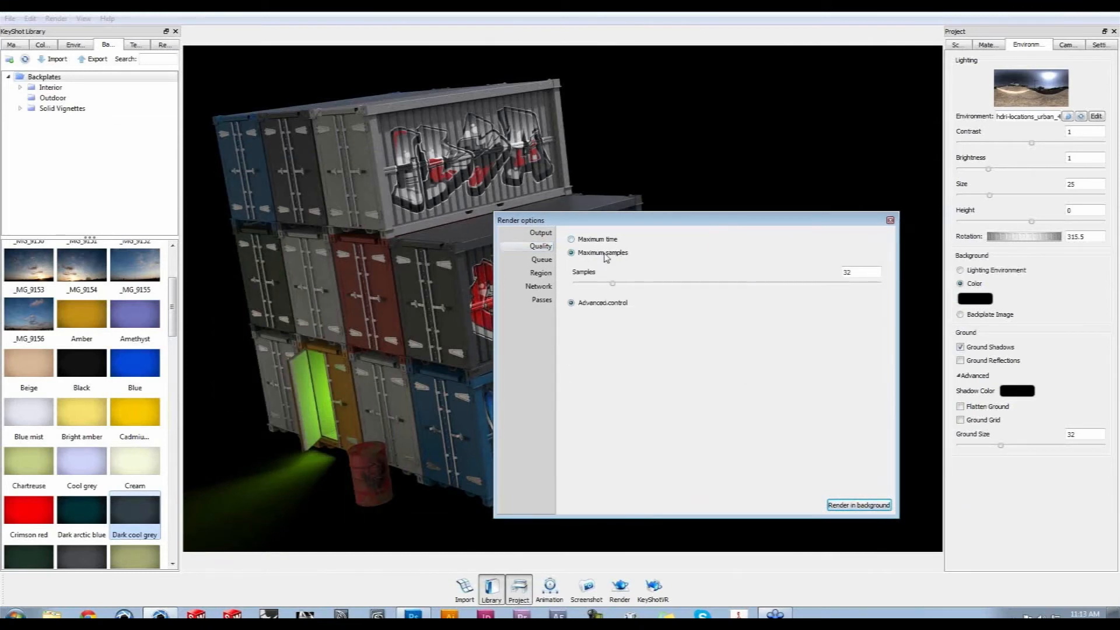
{"action": "left_click_drag", "start_coordinate": [638, 225], "coordinate": [758, 218]}
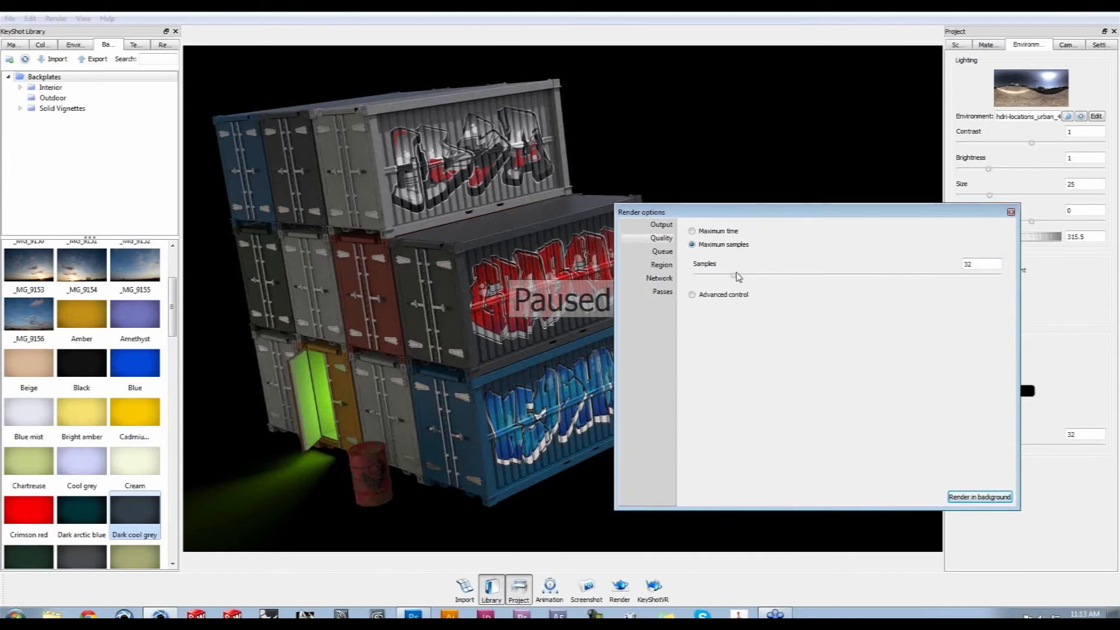
{"action": "left_click_drag", "start_coordinate": [980, 264], "coordinate": [923, 269]}
{"action": "left_click", "coordinate": [998, 497]}
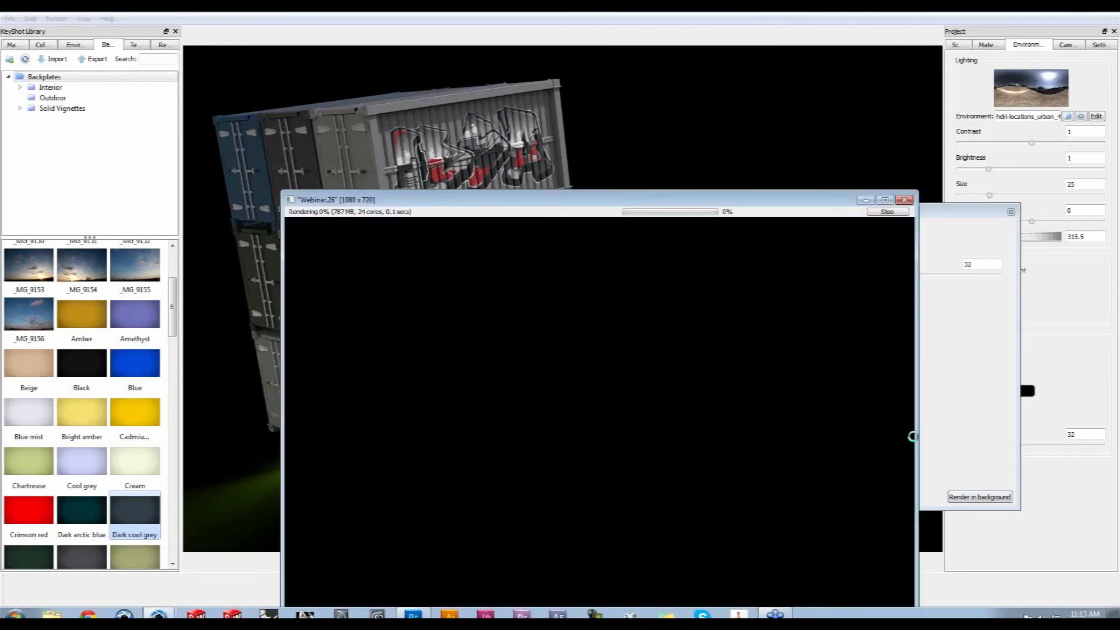
{"action": "left_click_drag", "start_coordinate": [802, 204], "coordinate": [728, 152]}
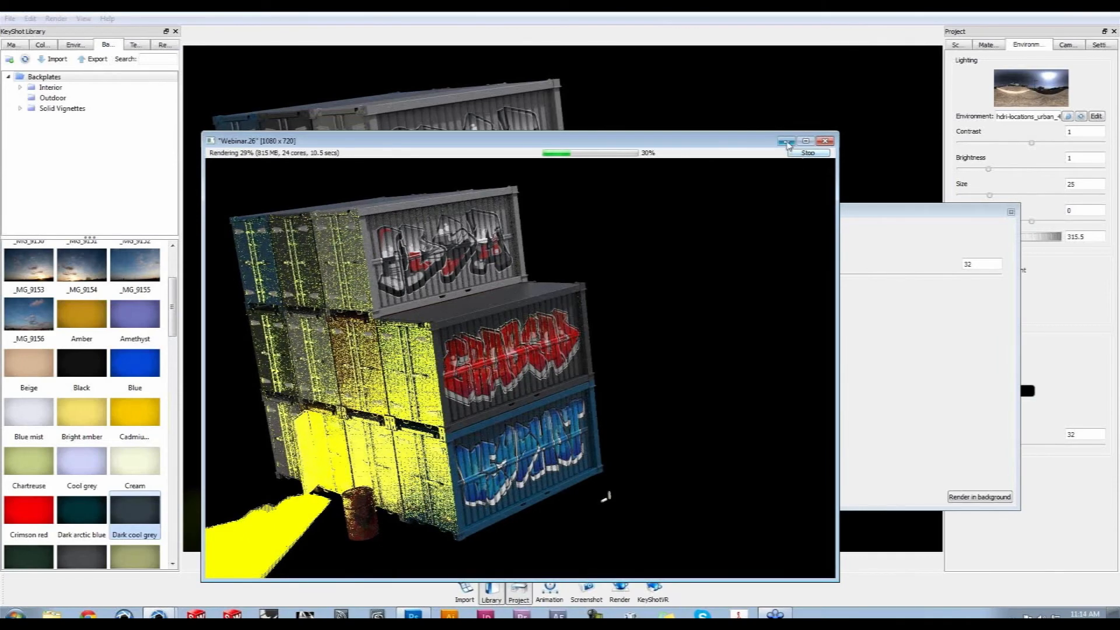
{"action": "left_click", "coordinate": [785, 141]}
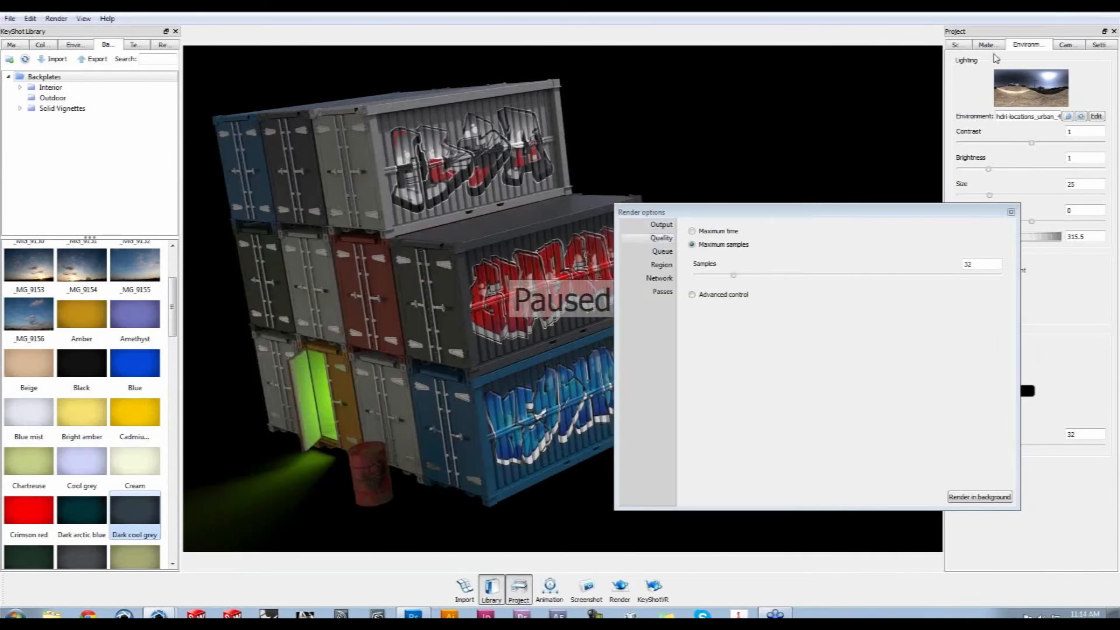
Switch the render quality back to Advanced control and set the samples to 16
{"action": "left_click", "coordinate": [662, 225]}
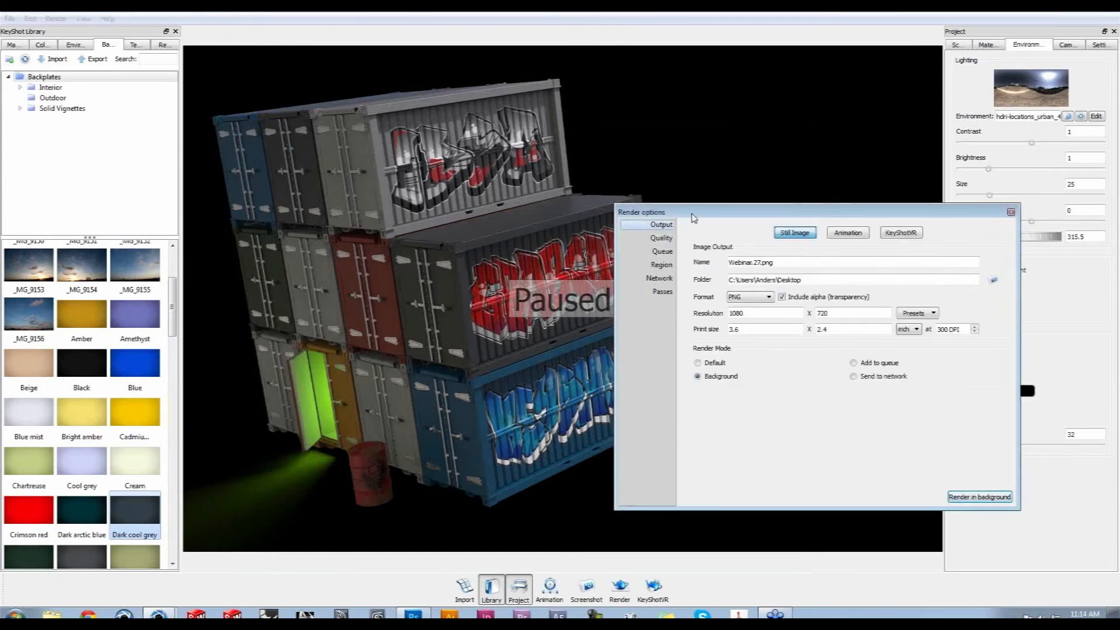
{"action": "left_click_drag", "start_coordinate": [665, 211], "coordinate": [734, 166]}
{"action": "left_click", "coordinate": [736, 198]}
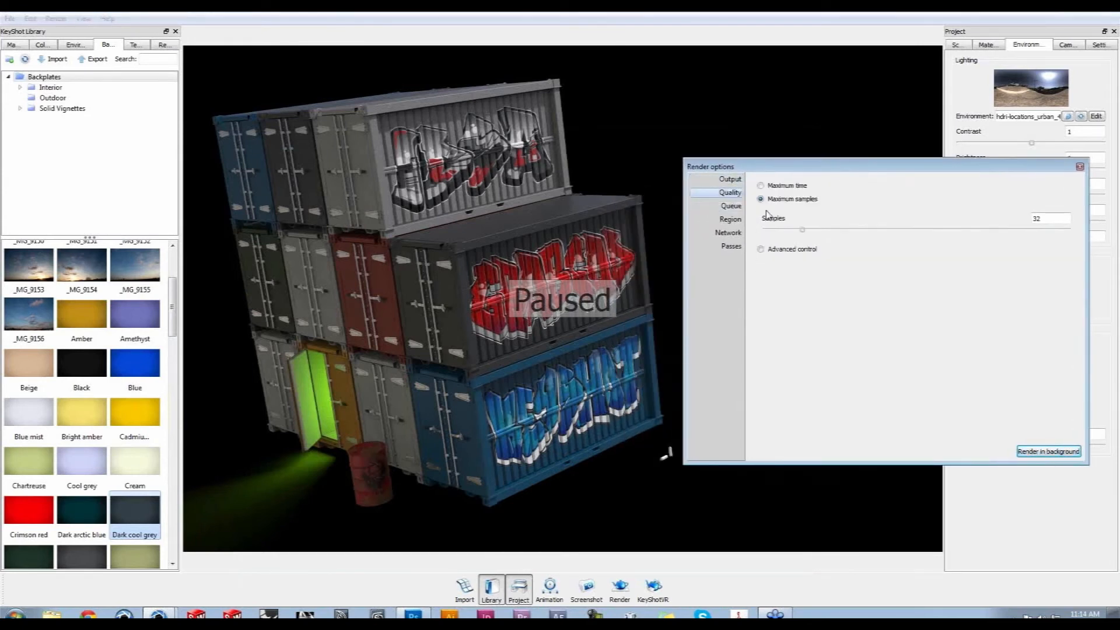
{"action": "left_click", "coordinate": [781, 249]}
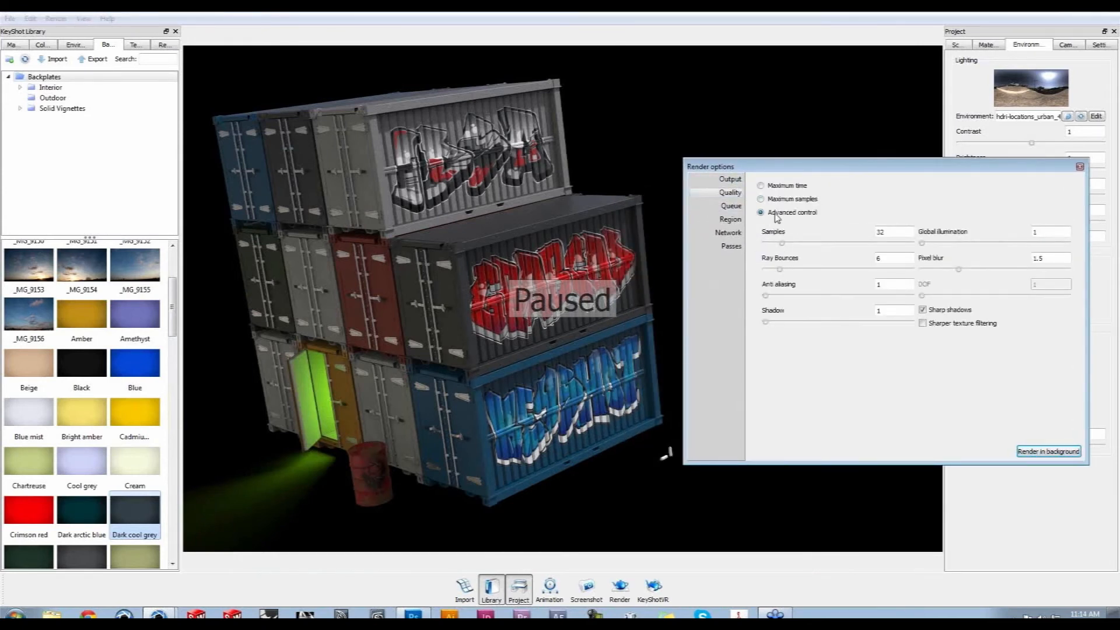
{"action": "left_click_drag", "start_coordinate": [807, 168], "coordinate": [797, 140]}
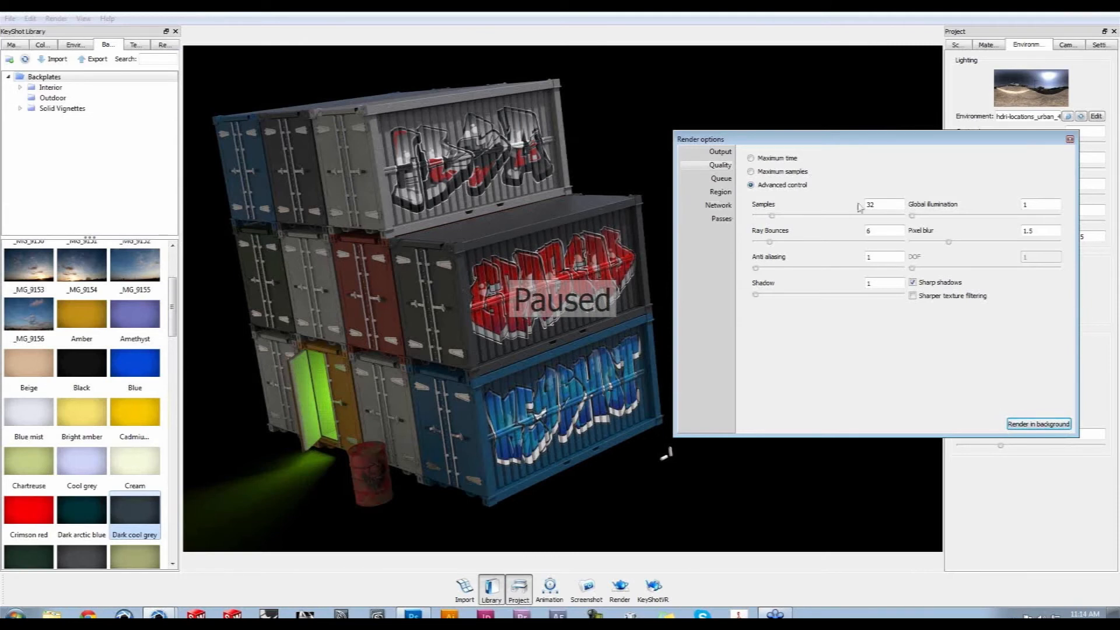
{"action": "double_click", "coordinate": [879, 205]}
{"action": "left_click_drag", "start_coordinate": [773, 139], "coordinate": [785, 120]}
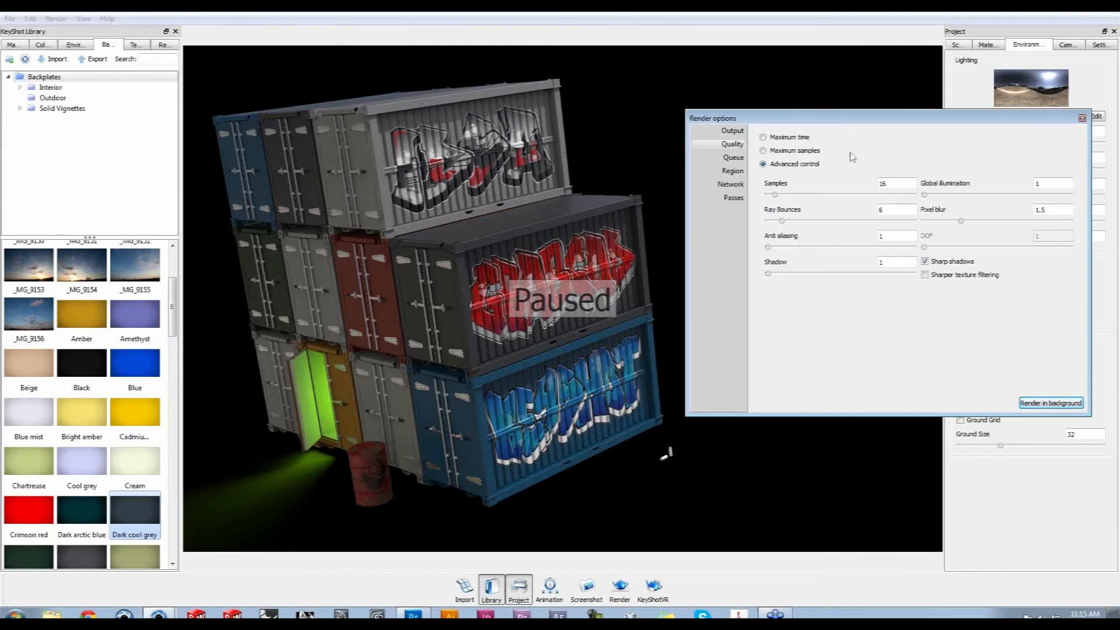
Move the render options out of the way, set the background color to white and reduce the Ground Size to 9.655
{"action": "left_click_drag", "start_coordinate": [870, 120], "coordinate": [735, 72]}
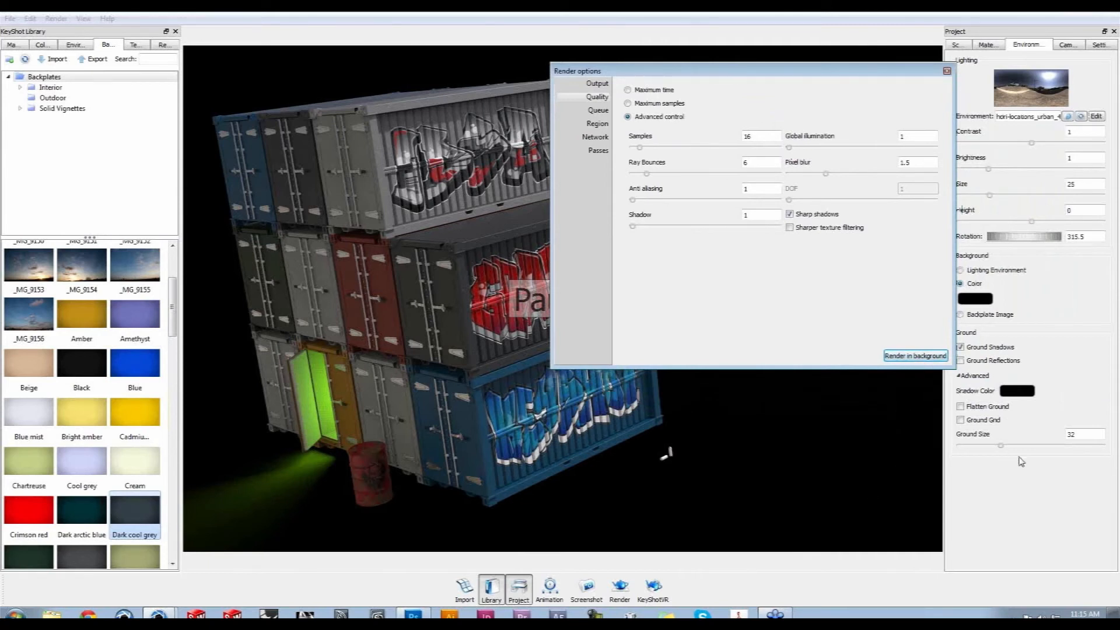
{"action": "left_click_drag", "start_coordinate": [878, 78], "coordinate": [1119, 94]}
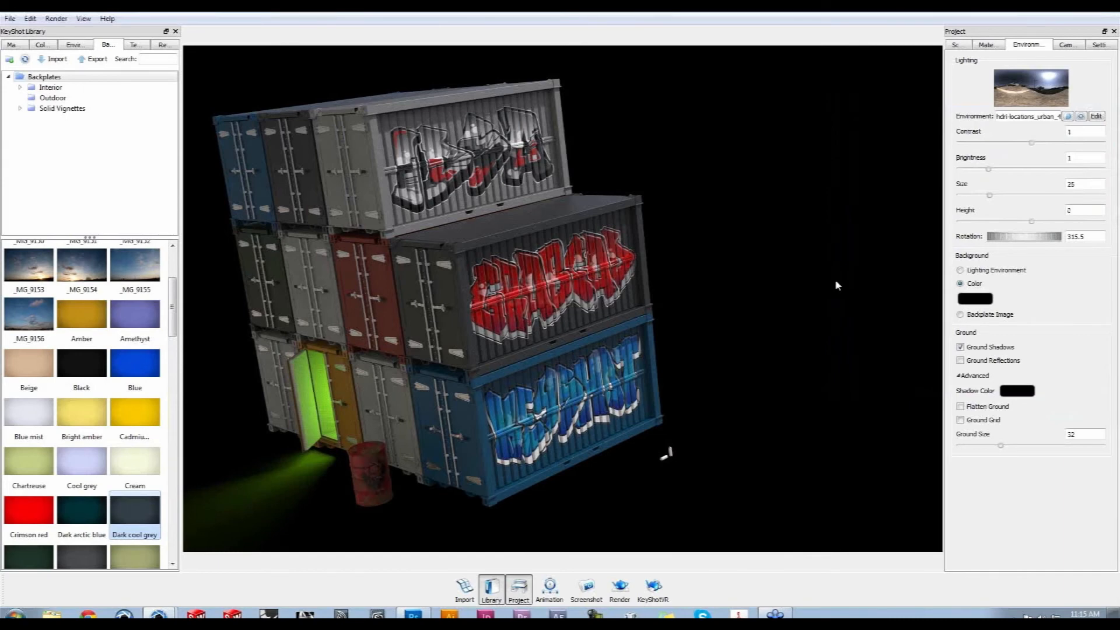
{"action": "left_click", "coordinate": [975, 297]}
{"action": "left_click", "coordinate": [510, 170]}
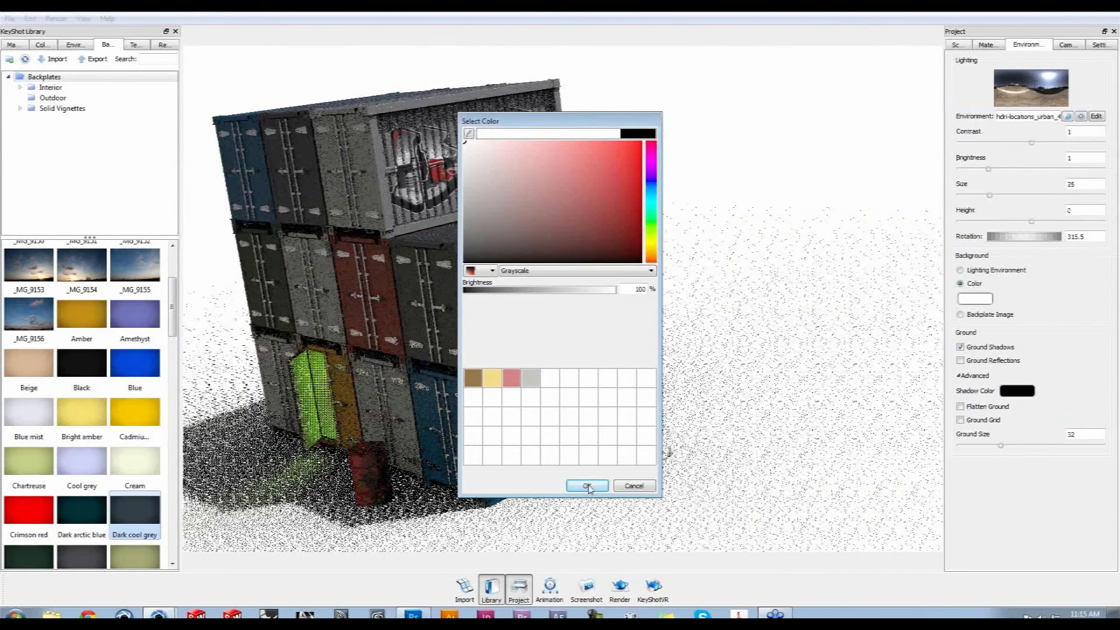
{"action": "left_click", "coordinate": [587, 486]}
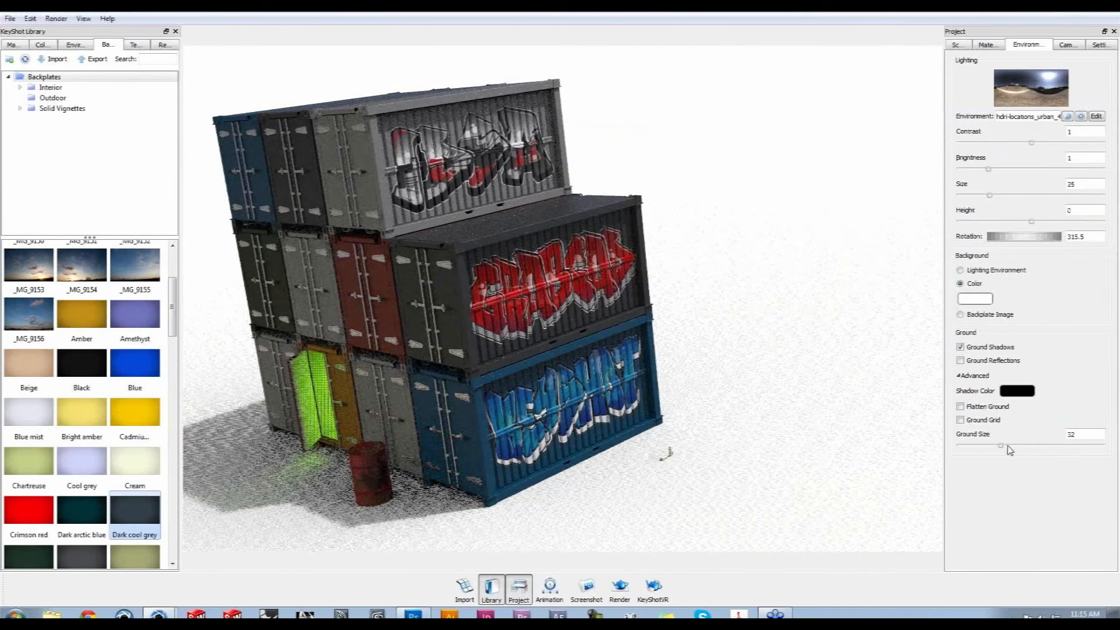
{"action": "left_click_drag", "start_coordinate": [1008, 449], "coordinate": [970, 452]}
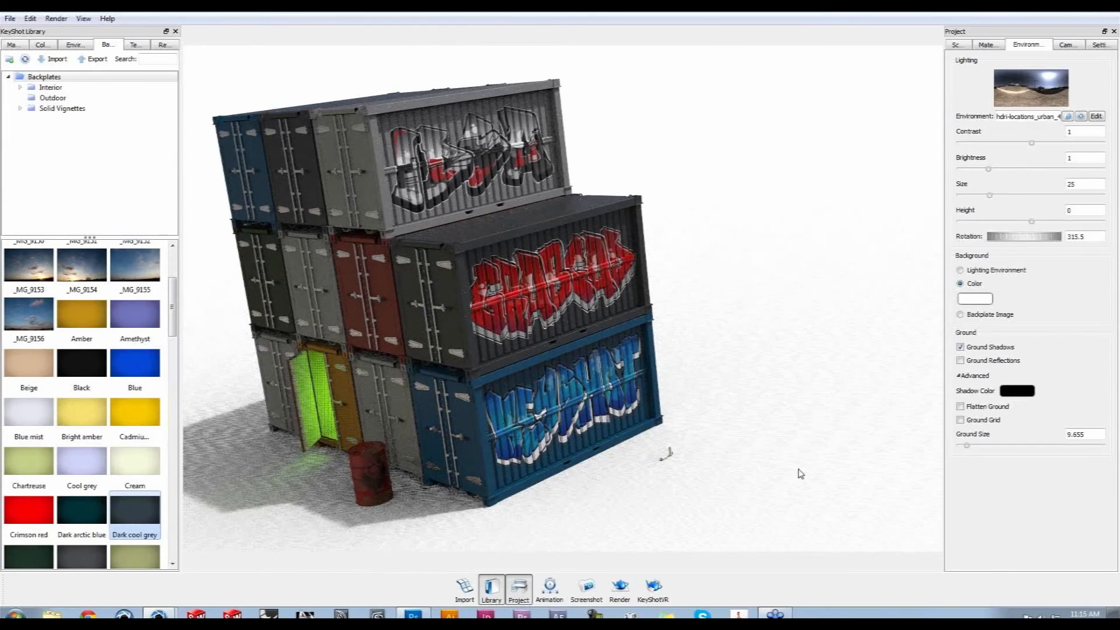
Open the render options, set Anti aliasing to 5 and move the dialog clear of the model
{"action": "key", "text": "ctrl+p"}
{"action": "left_click_drag", "start_coordinate": [1119, 149], "coordinate": [934, 107]}
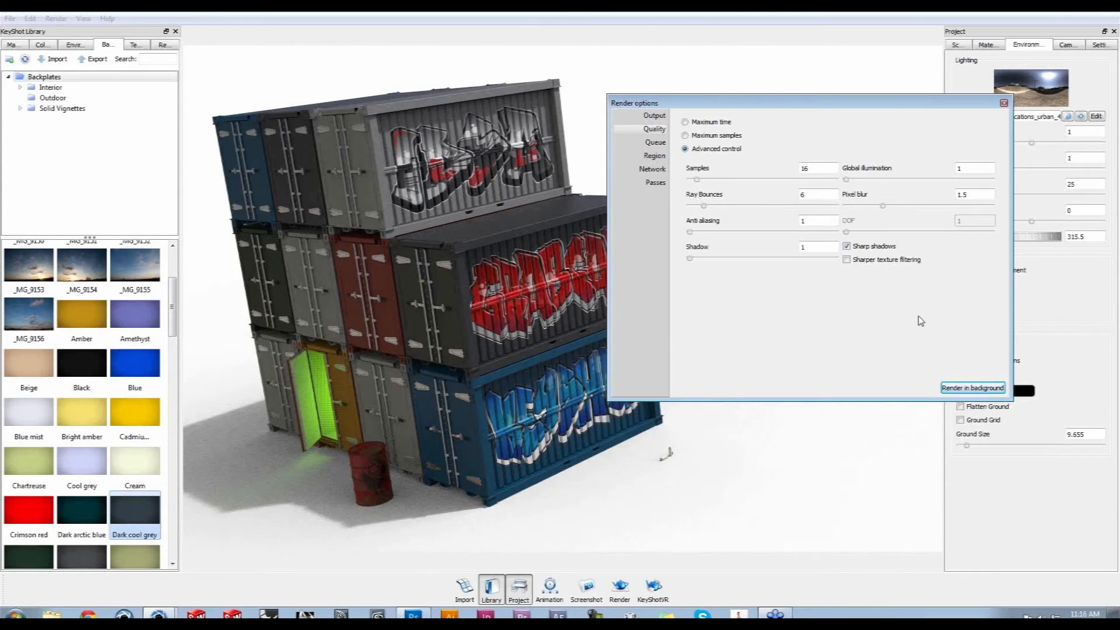
{"action": "left_click_drag", "start_coordinate": [689, 233], "coordinate": [880, 242]}
{"action": "left_click_drag", "start_coordinate": [871, 243], "coordinate": [776, 249]}
{"action": "left_click_drag", "start_coordinate": [763, 106], "coordinate": [804, 130]}
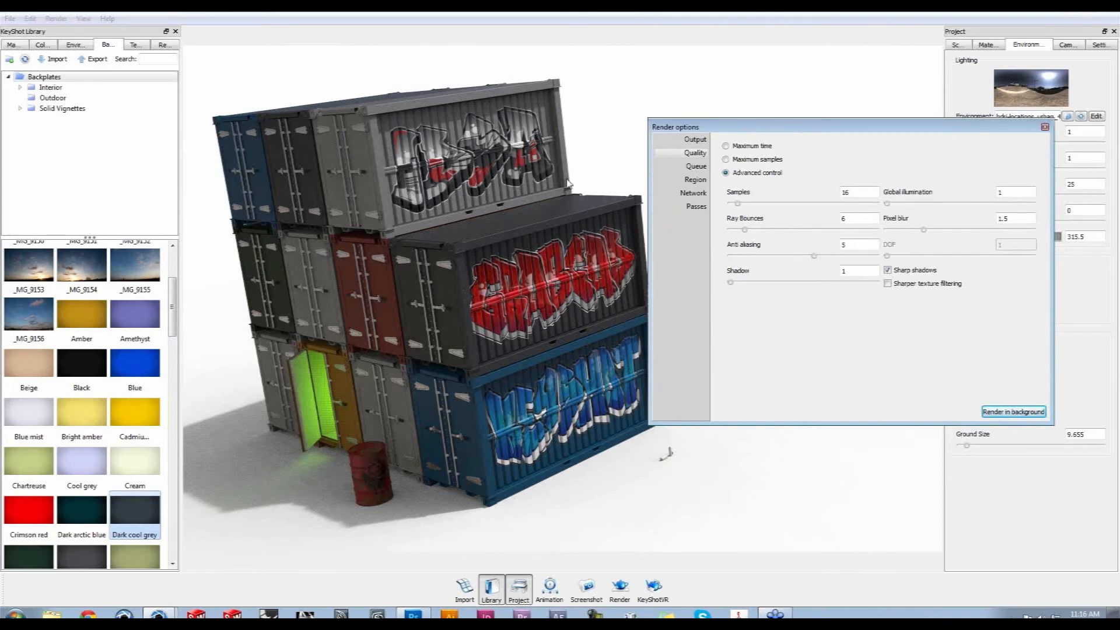
Examine the edges and corner of the upper graffiti containers up close in the real-time view
{"action": "left_click", "coordinate": [577, 133]}
{"action": "left_click_drag", "start_coordinate": [500, 251], "coordinate": [461, 248]}
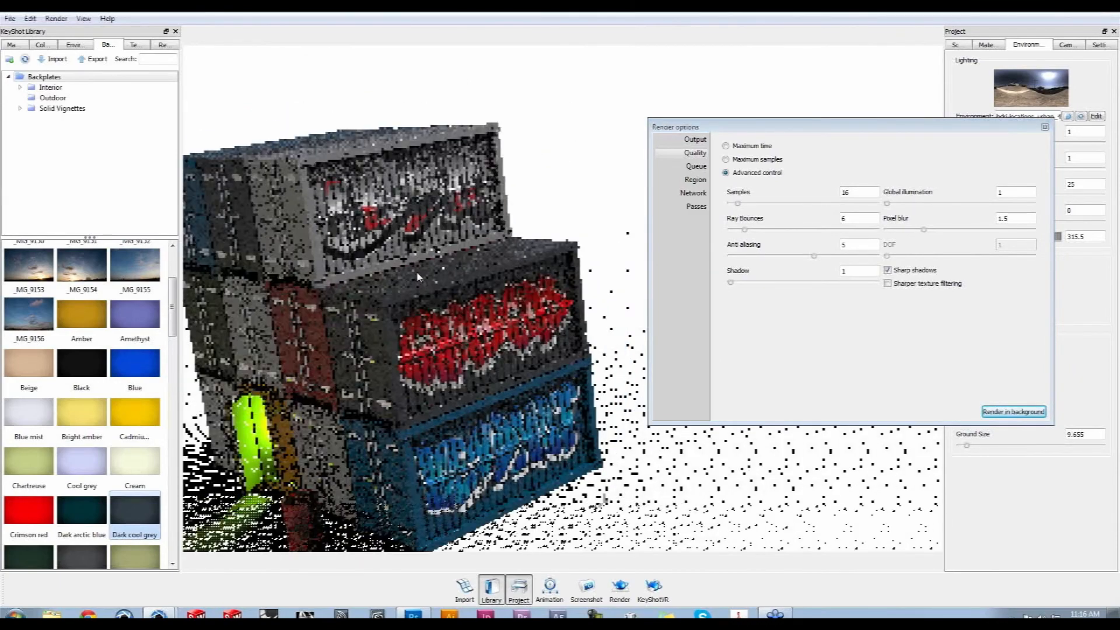
{"action": "scroll", "coordinate": [481, 205], "scroll_direction": "up", "scroll_amount": 5}
{"action": "middle_click_drag", "start_coordinate": [482, 170], "coordinate": [533, 352]}
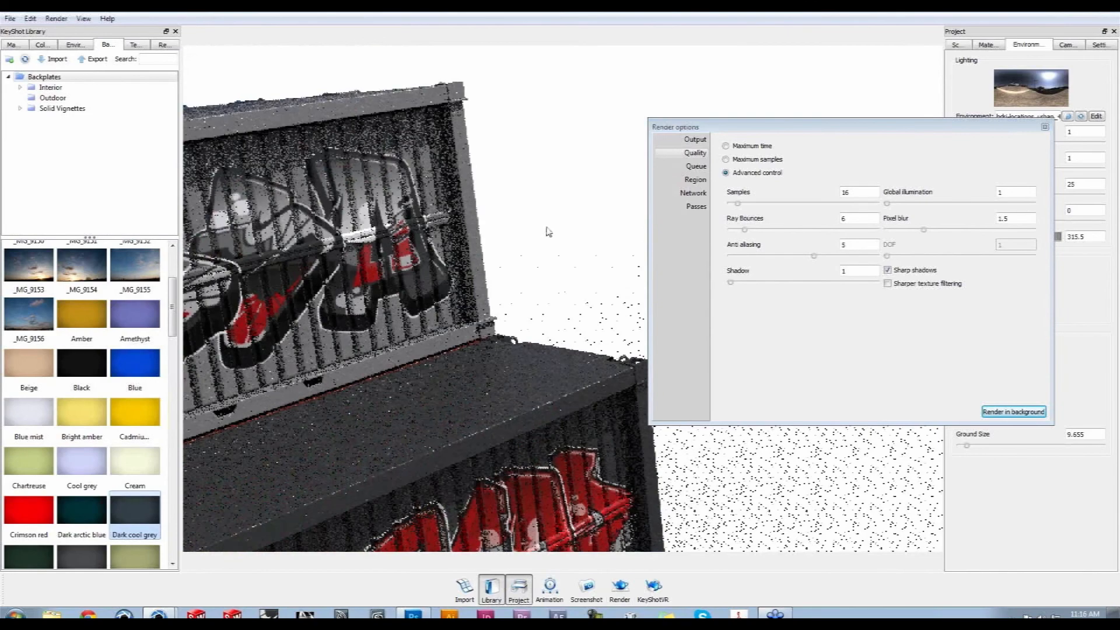
{"action": "scroll", "coordinate": [467, 160], "scroll_direction": "up", "scroll_amount": 6}
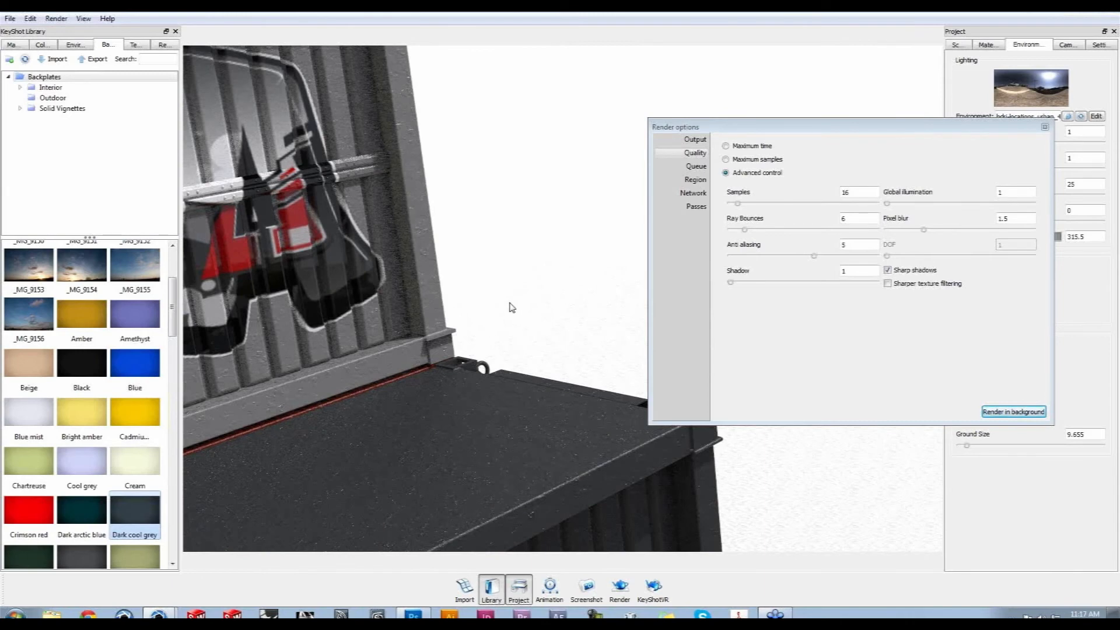
{"action": "scroll", "coordinate": [512, 307], "scroll_direction": "up", "scroll_amount": 3}
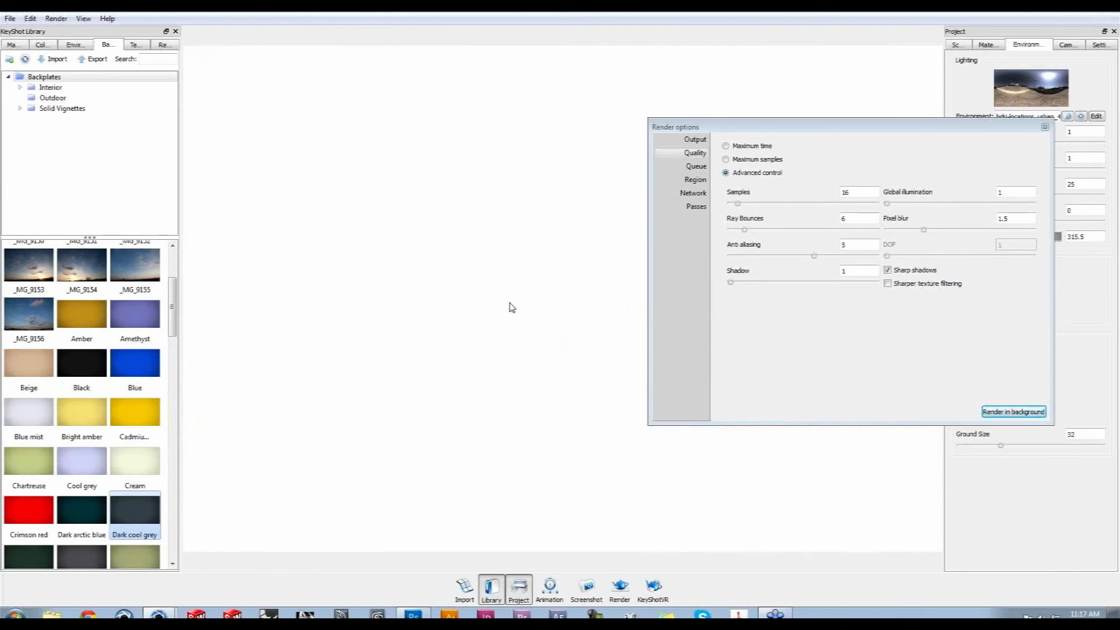
{"action": "scroll", "coordinate": [512, 307], "scroll_direction": "down", "scroll_amount": 3}
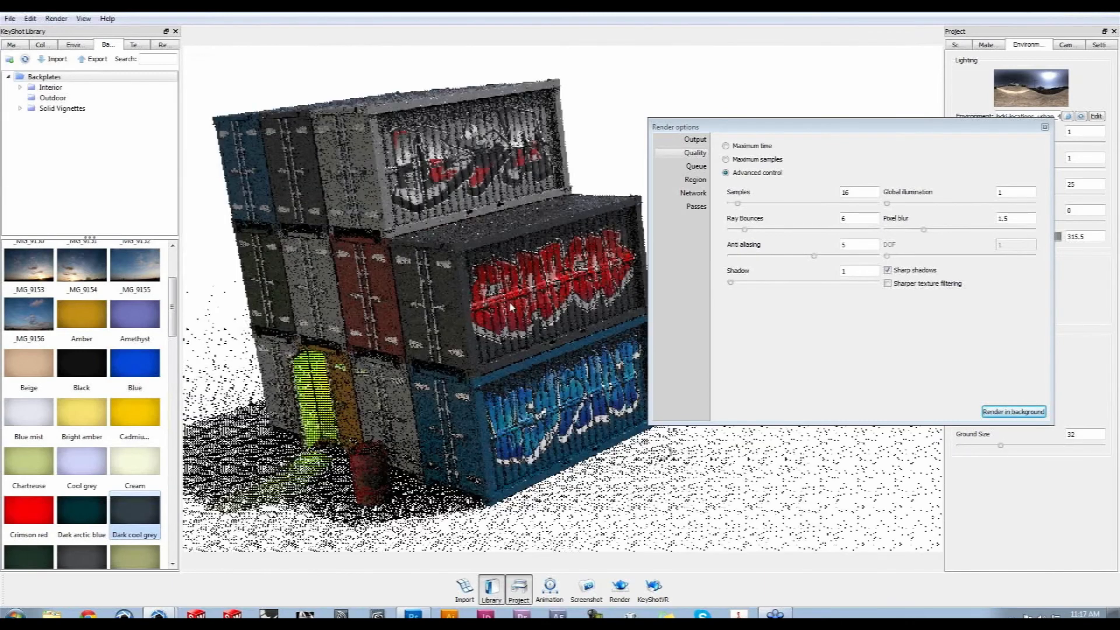
Reposition the render options beside the containers and return Anti aliasing to 5
{"action": "left_click_drag", "start_coordinate": [822, 126], "coordinate": [911, 115]}
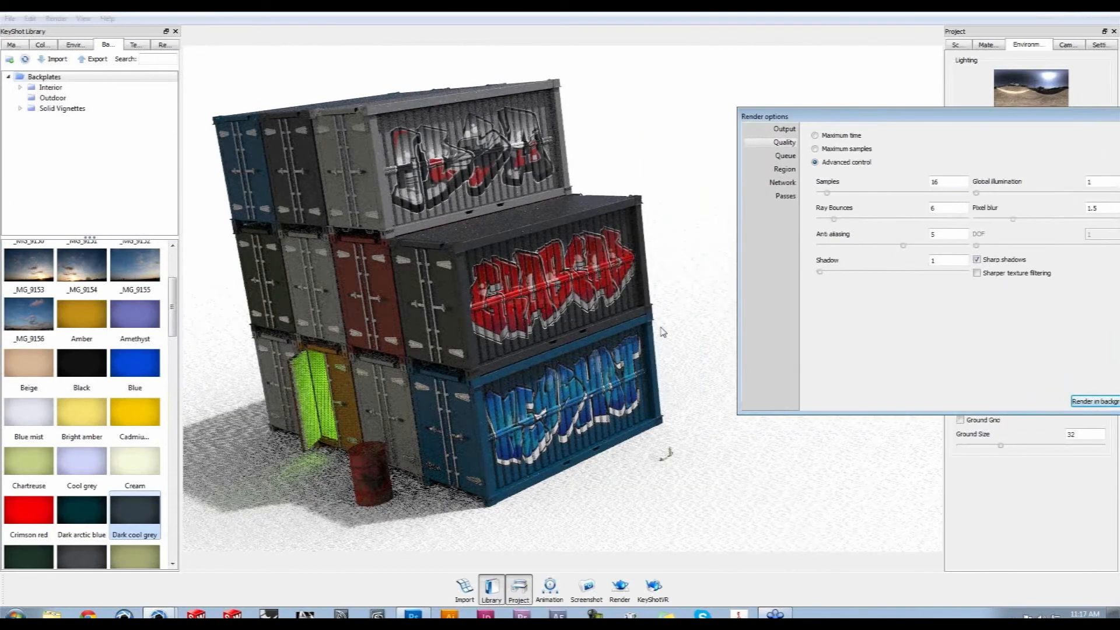
{"action": "left_click_drag", "start_coordinate": [872, 117], "coordinate": [820, 82]}
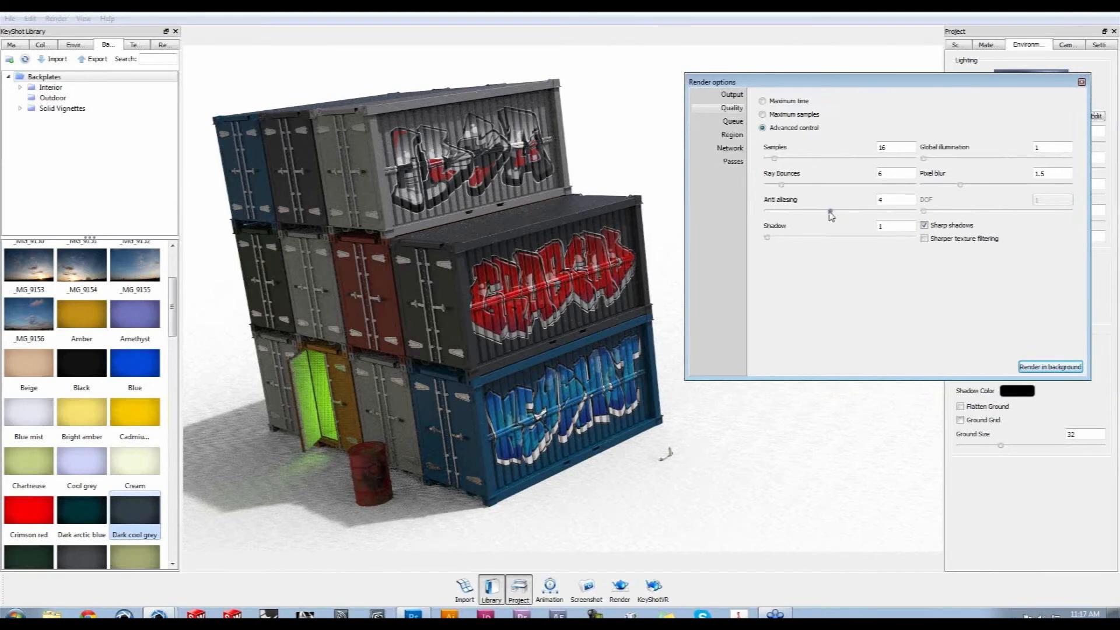
{"action": "left_click_drag", "start_coordinate": [829, 211], "coordinate": [849, 212]}
Enable Region render and narrow the region to about 49 x 275 around the edge of the middle graffiti container
{"action": "left_click", "coordinate": [736, 136]}
{"action": "left_click", "coordinate": [762, 103]}
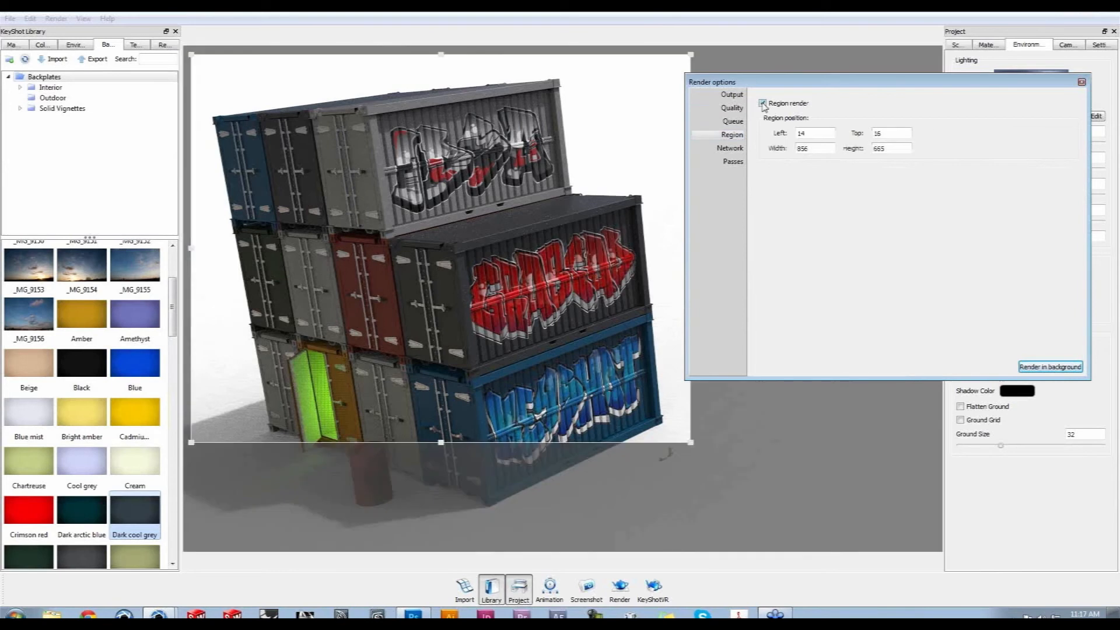
{"action": "left_click_drag", "start_coordinate": [192, 54], "coordinate": [567, 167]}
{"action": "left_click_drag", "start_coordinate": [689, 443], "coordinate": [679, 326]}
{"action": "left_click_drag", "start_coordinate": [570, 251], "coordinate": [660, 247]}
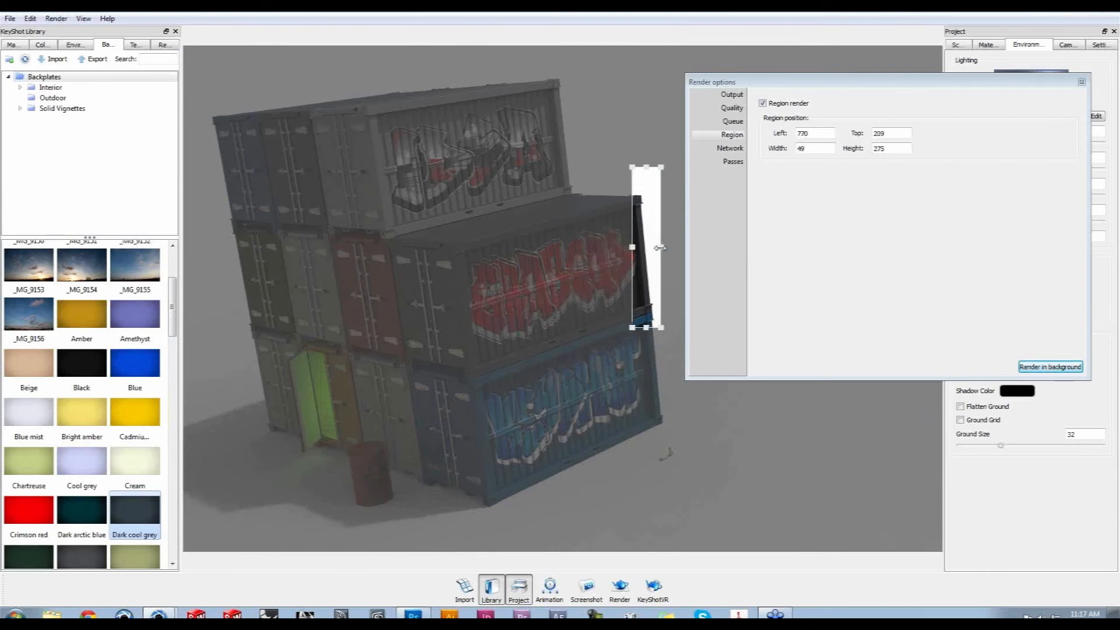
Check the quality and output settings, and render the region in the background as Webinar.27.png
{"action": "left_click", "coordinate": [732, 107]}
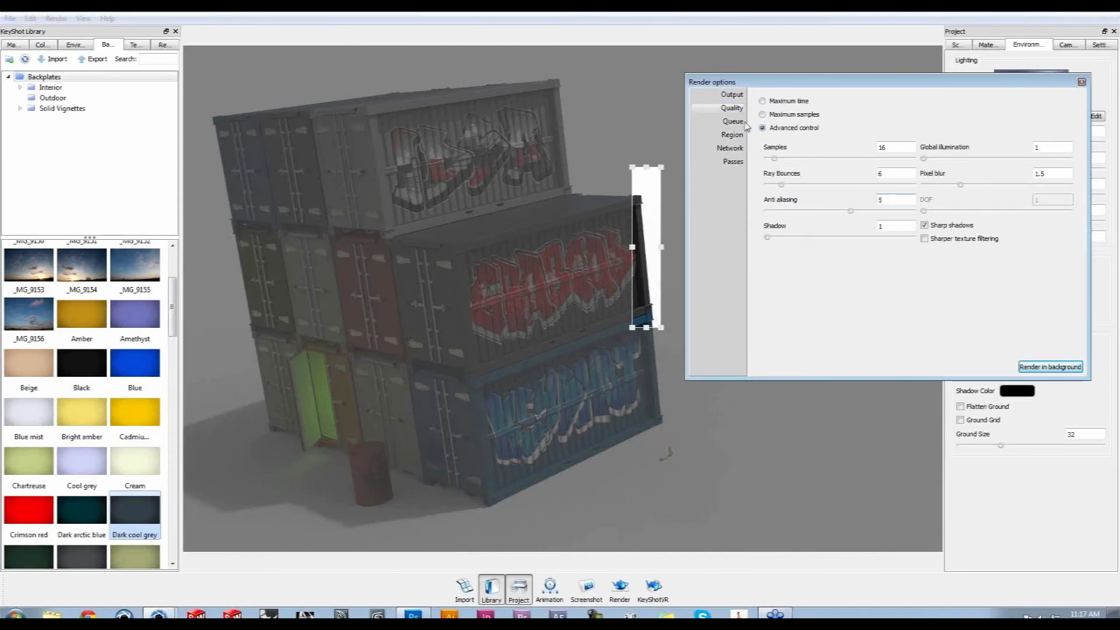
{"action": "left_click", "coordinate": [732, 94]}
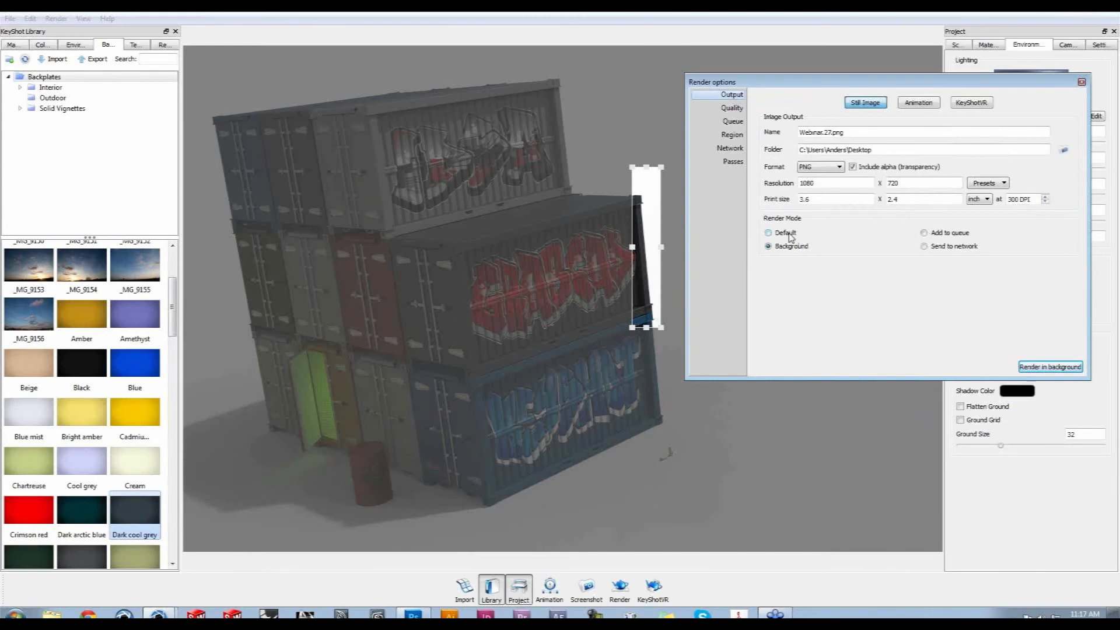
{"action": "left_click", "coordinate": [1032, 367]}
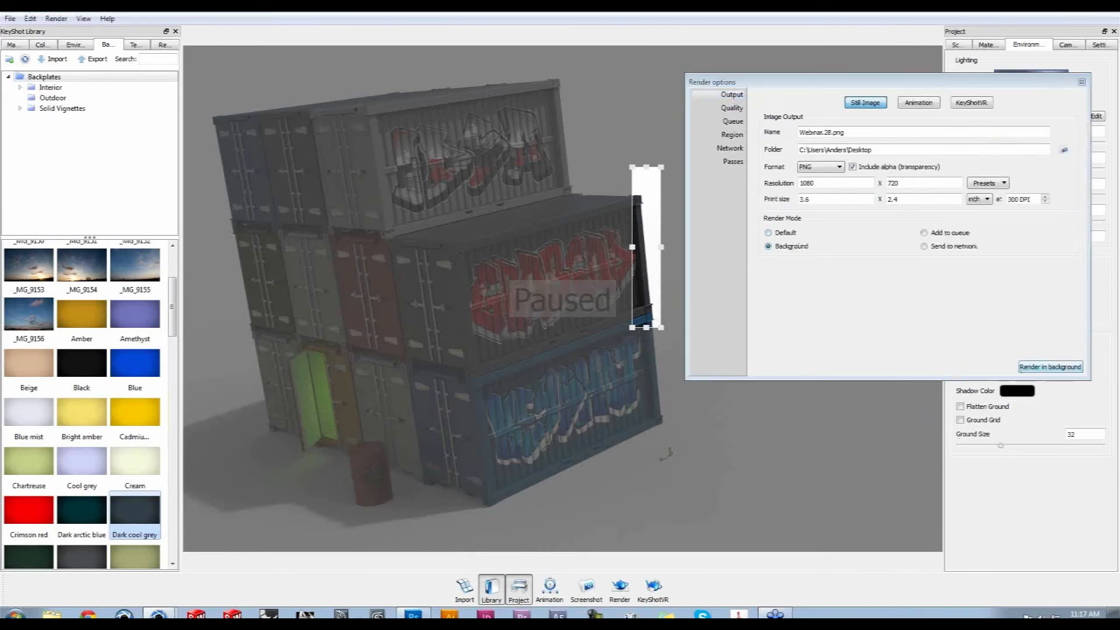
Bring the finished Webinar.26 render window to the front and close it
{"action": "mouse_move", "coordinate": [158, 613]}
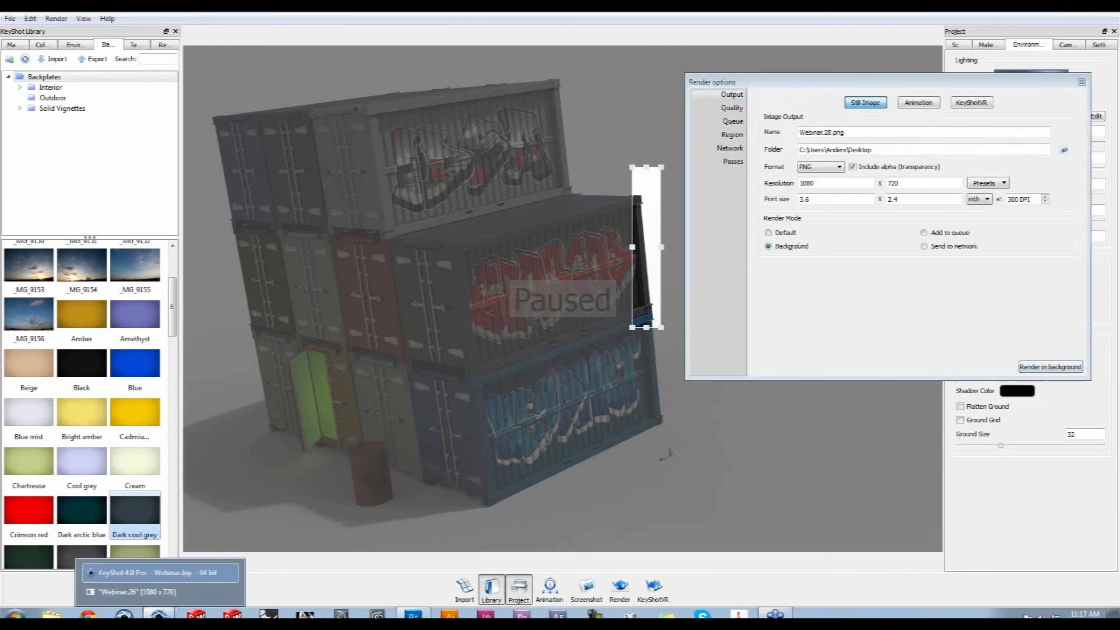
{"action": "left_click", "coordinate": [154, 598]}
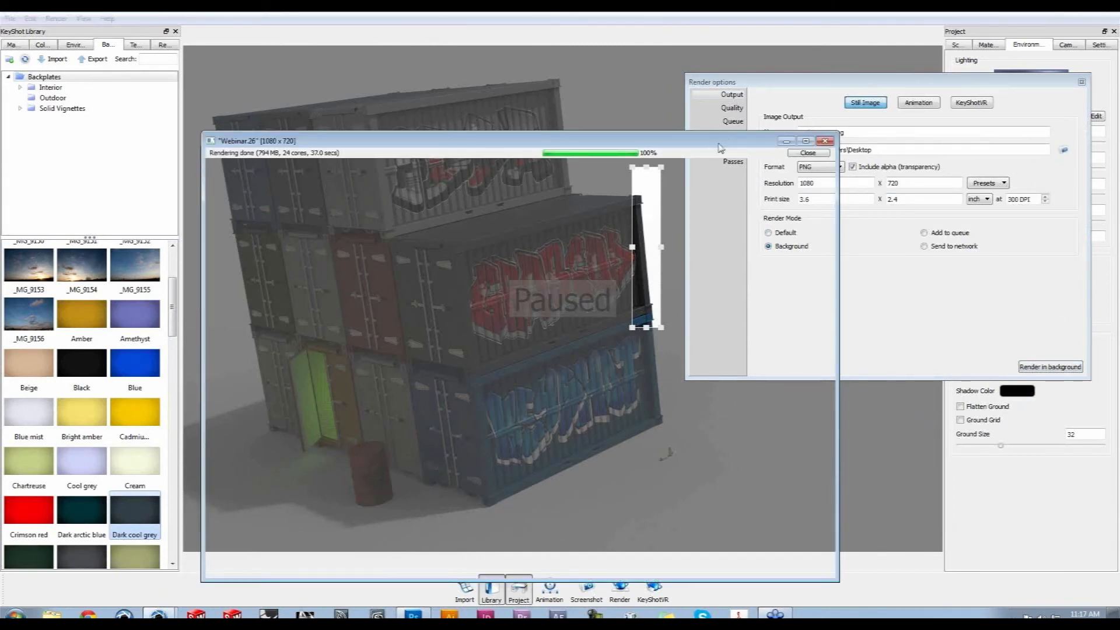
{"action": "left_click_drag", "start_coordinate": [718, 144], "coordinate": [668, 98]}
{"action": "left_click", "coordinate": [760, 107]}
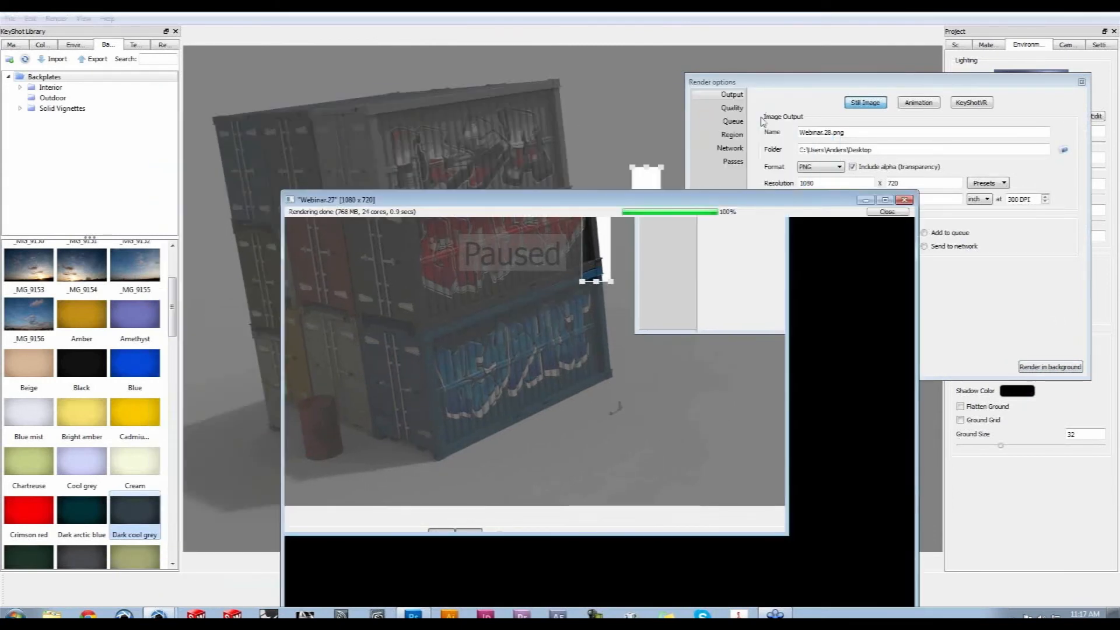
Minimize the main KeyShot window to reveal the desktop and close the finished Webinar.27 render window
{"action": "left_click_drag", "start_coordinate": [783, 208], "coordinate": [690, 89]}
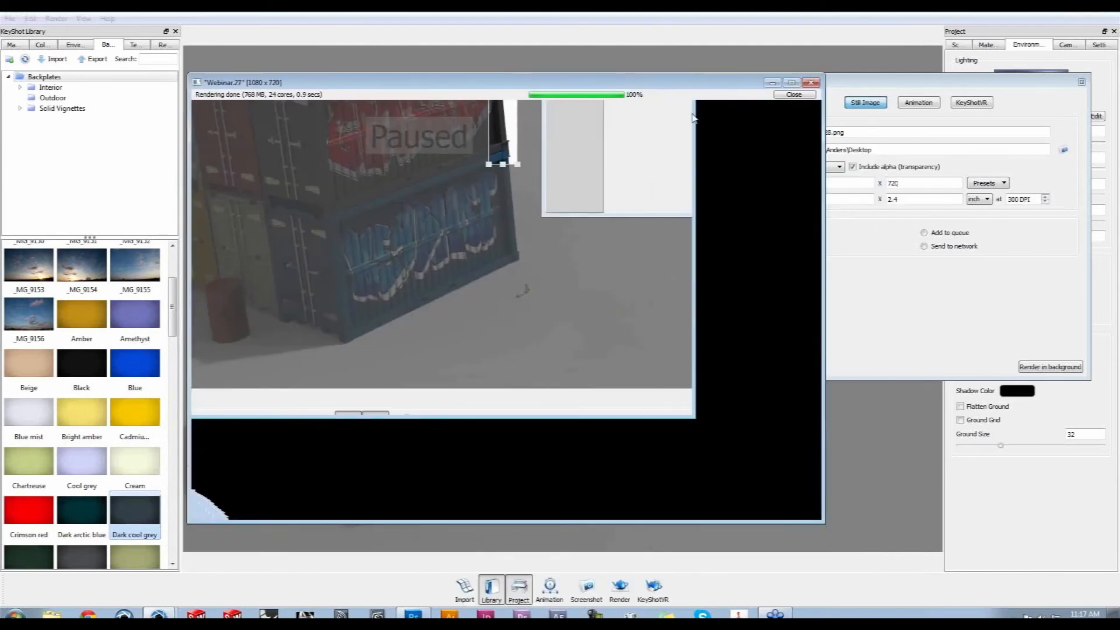
{"action": "left_click_drag", "start_coordinate": [720, 85], "coordinate": [722, 81]}
{"action": "left_click", "coordinate": [774, 80]}
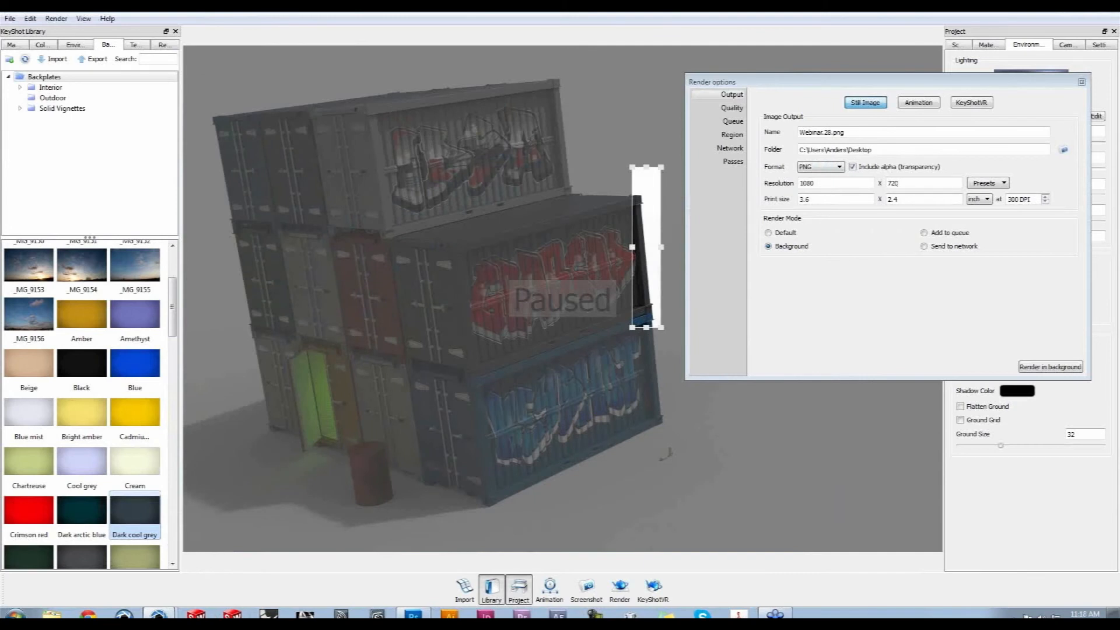
{"action": "left_click", "coordinate": [164, 594]}
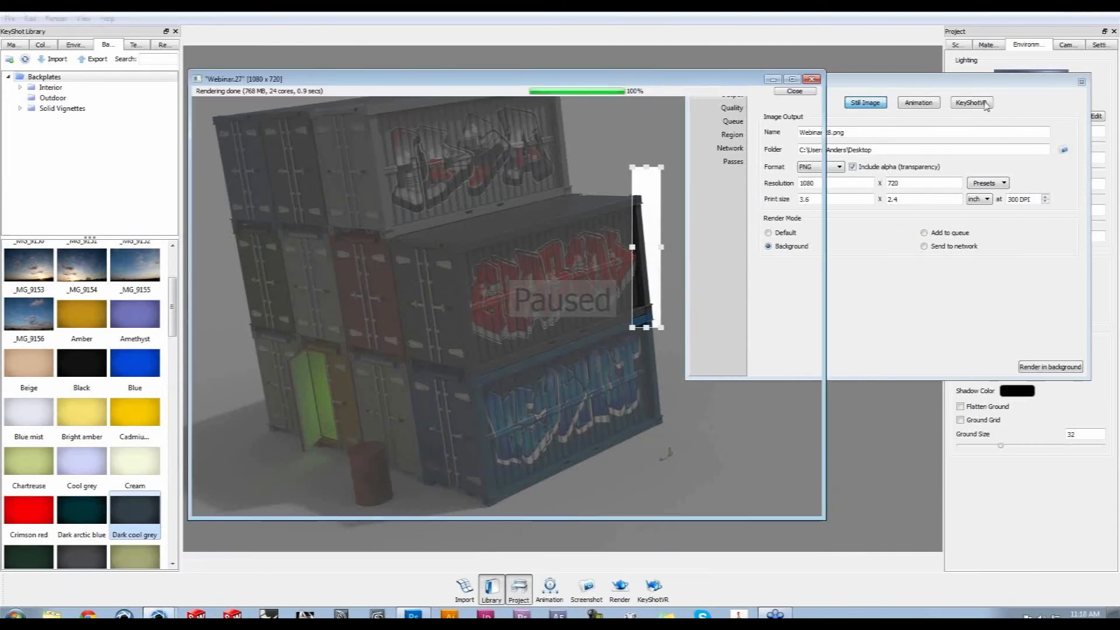
{"action": "left_click", "coordinate": [1072, 14]}
{"action": "left_click_drag", "start_coordinate": [697, 79], "coordinate": [678, 70]}
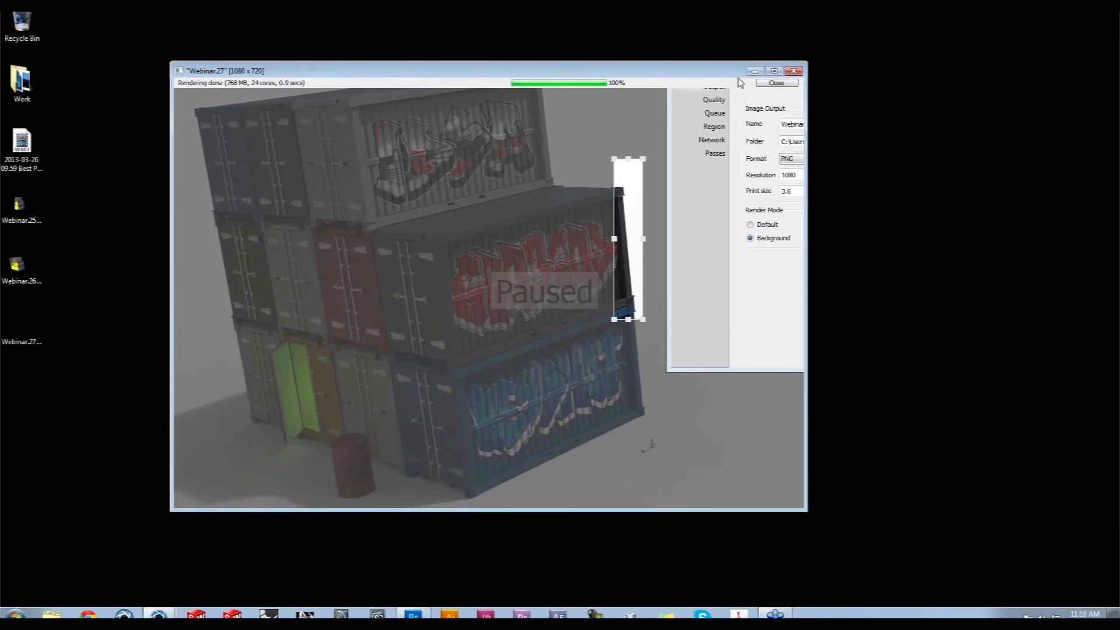
{"action": "left_click", "coordinate": [777, 83]}
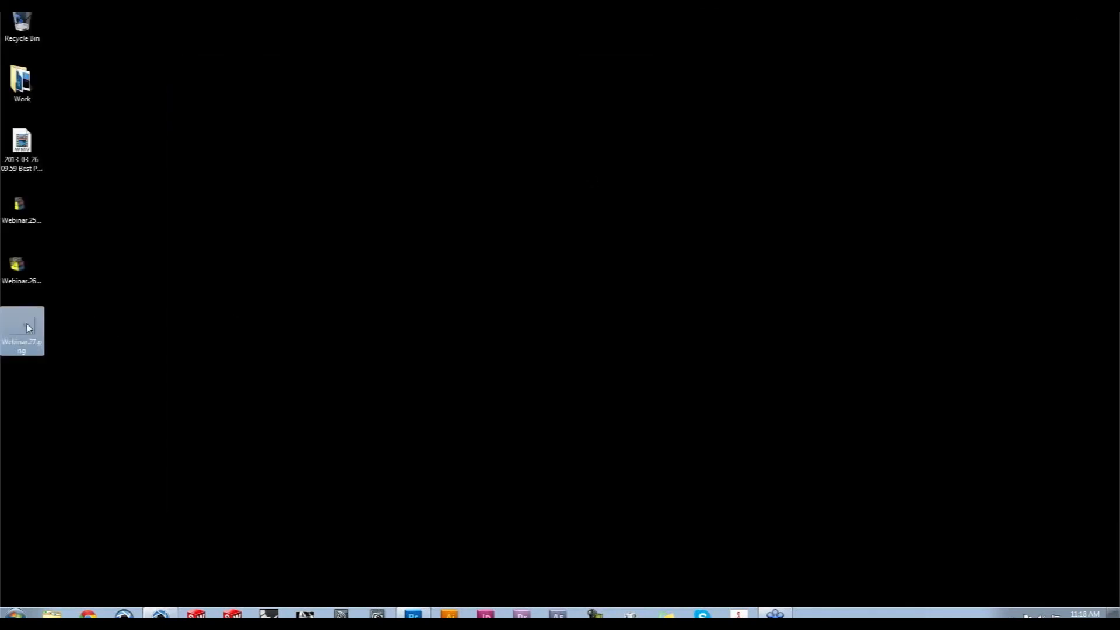
Preview Webinar.27.png from the desktop in the image viewer, examine the rendered strip and close the viewer
{"action": "right_click", "coordinate": [28, 325]}
{"action": "left_click", "coordinate": [55, 318]}
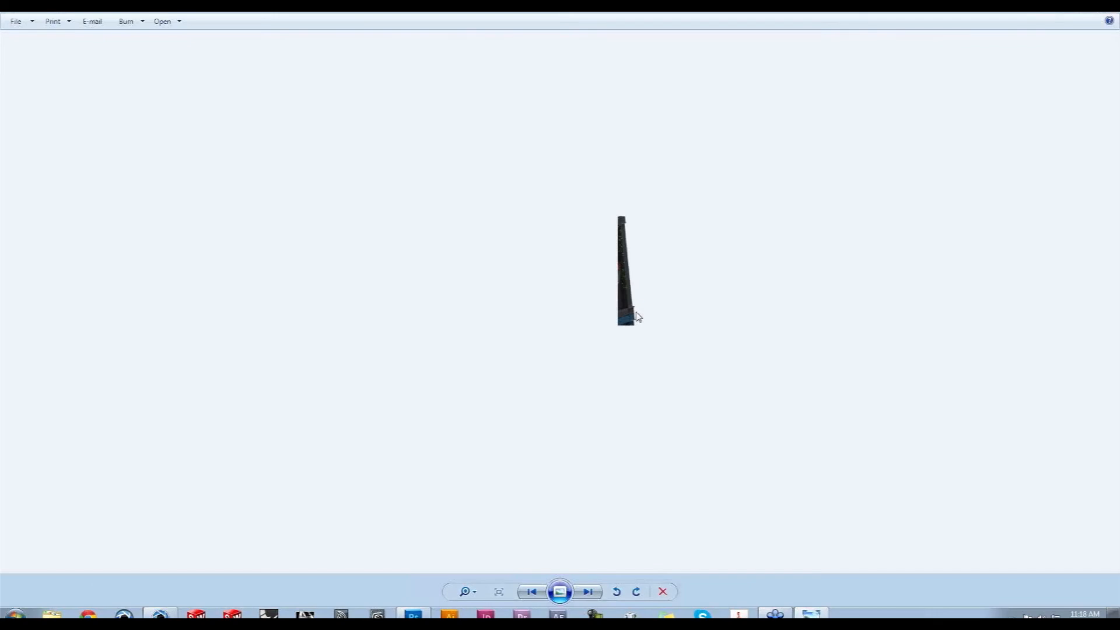
{"action": "left_click", "coordinate": [464, 591]}
{"action": "left_click_drag", "start_coordinate": [477, 586], "coordinate": [476, 590]}
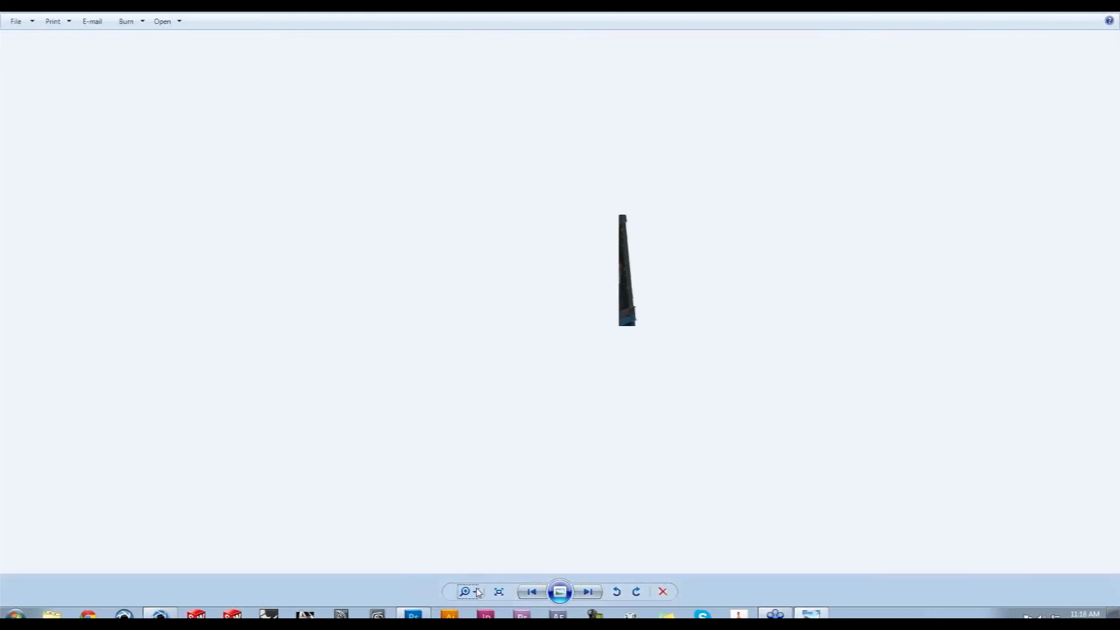
{"action": "left_click", "coordinate": [1111, 8]}
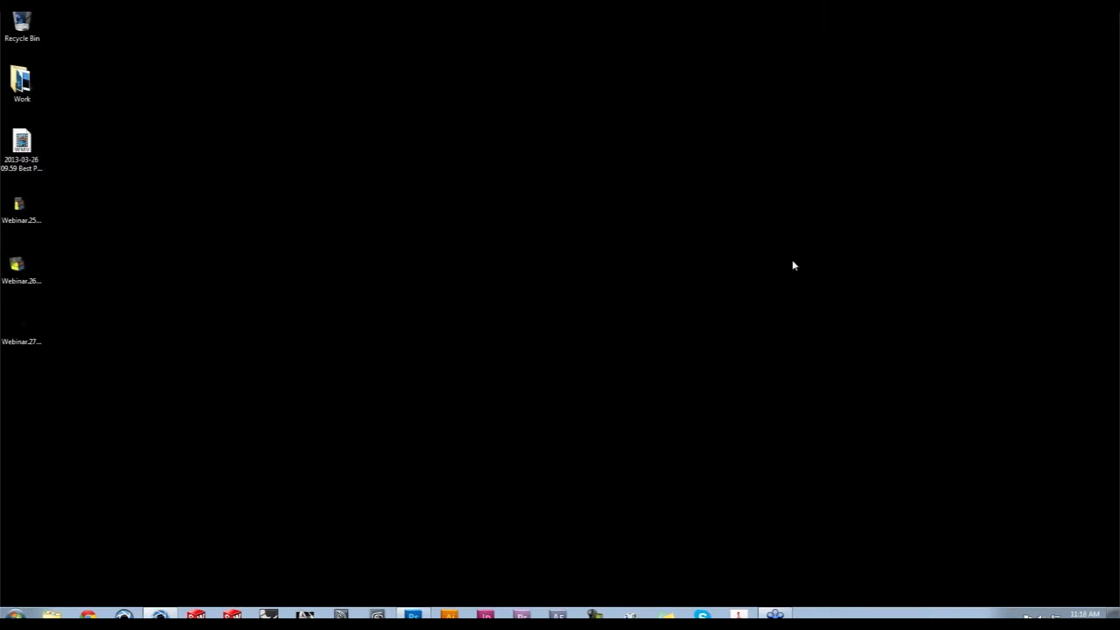
Return to KeyShot, turn off Region render and close the render options
{"action": "left_click", "coordinate": [162, 612]}
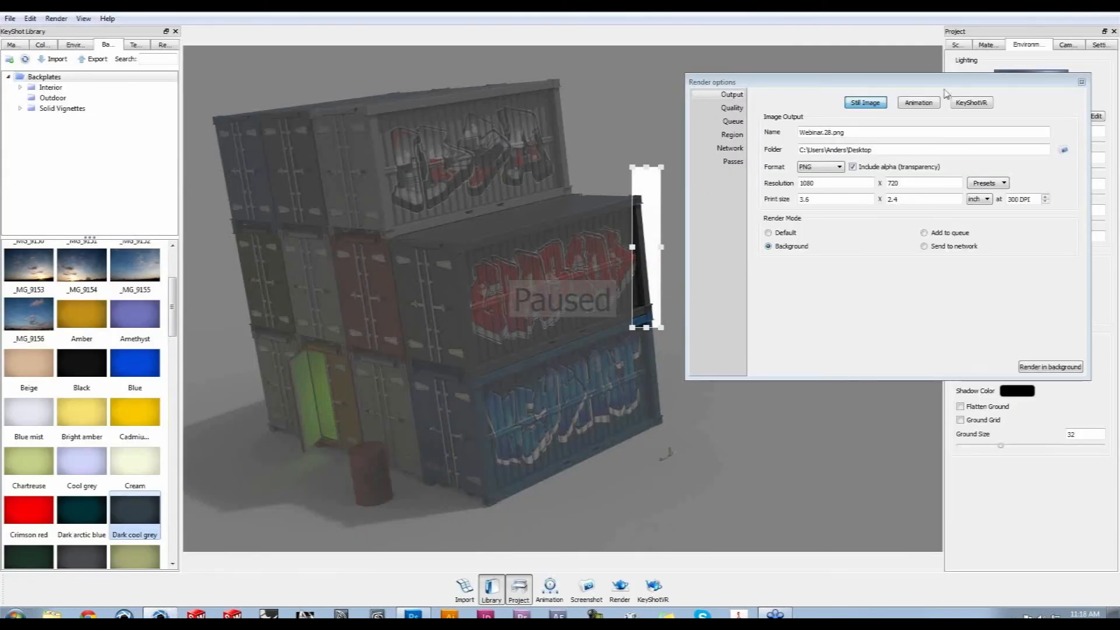
{"action": "left_click_drag", "start_coordinate": [944, 82], "coordinate": [931, 98]}
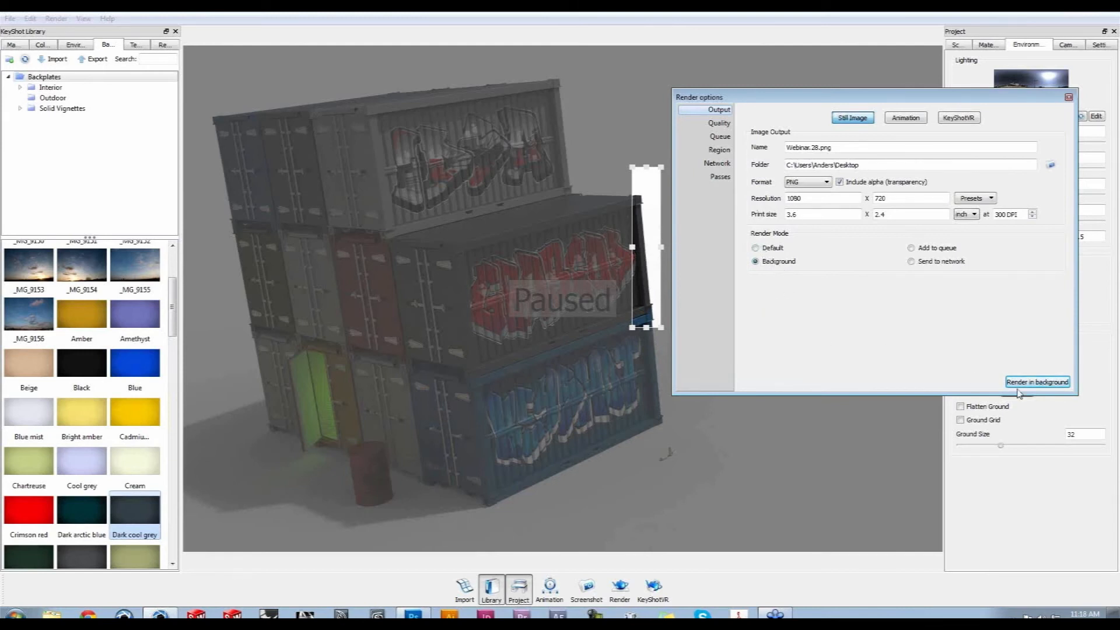
{"action": "left_click", "coordinate": [720, 150]}
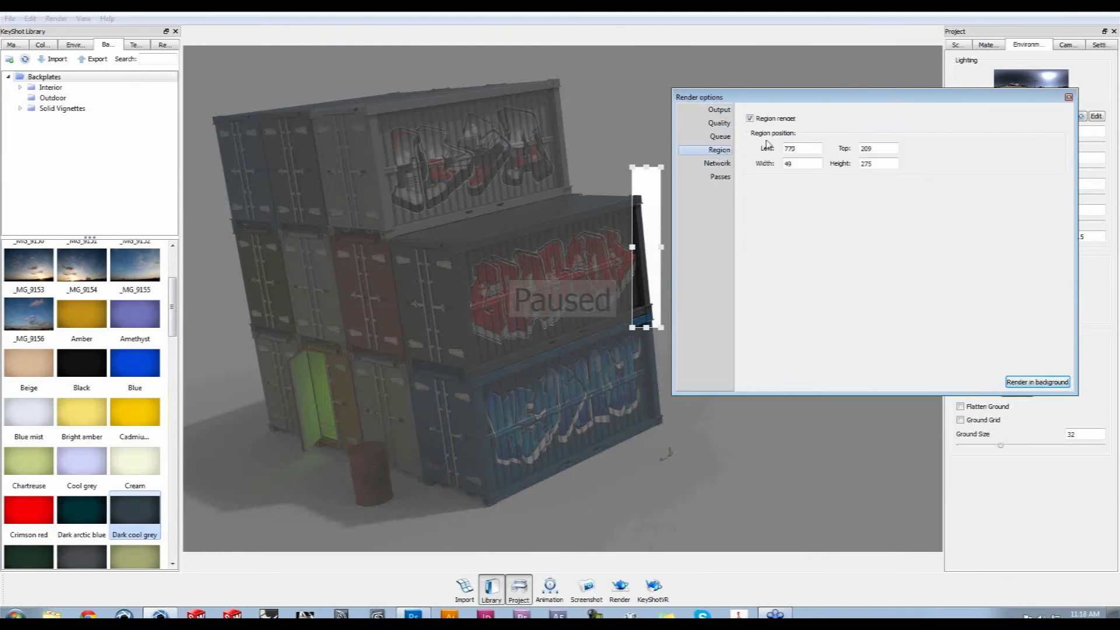
{"action": "left_click", "coordinate": [750, 119]}
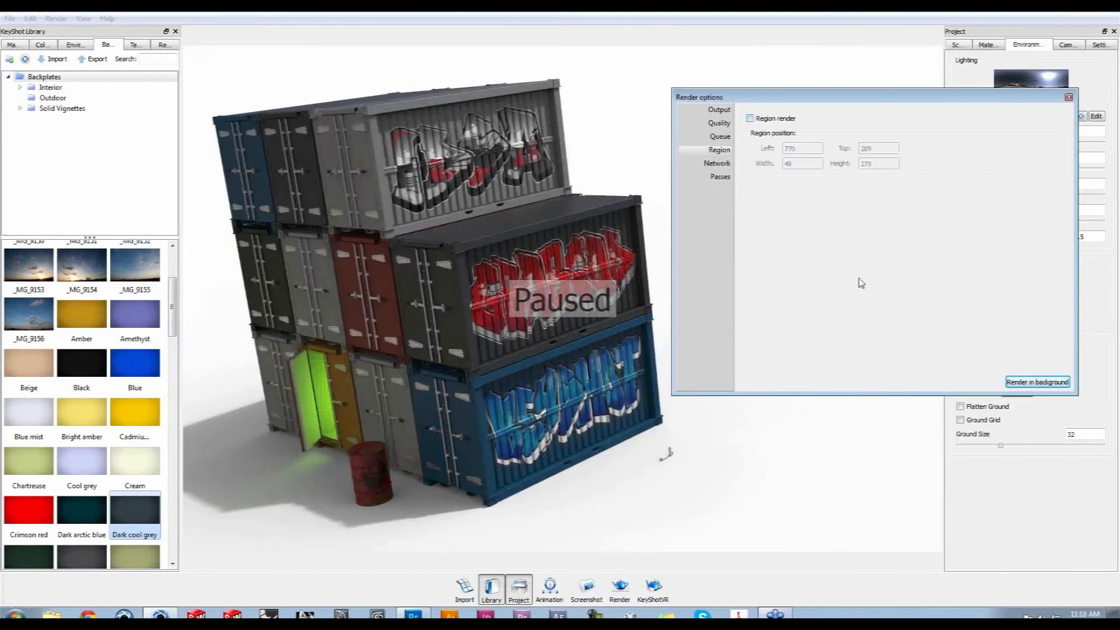
{"action": "left_click", "coordinate": [1068, 98]}
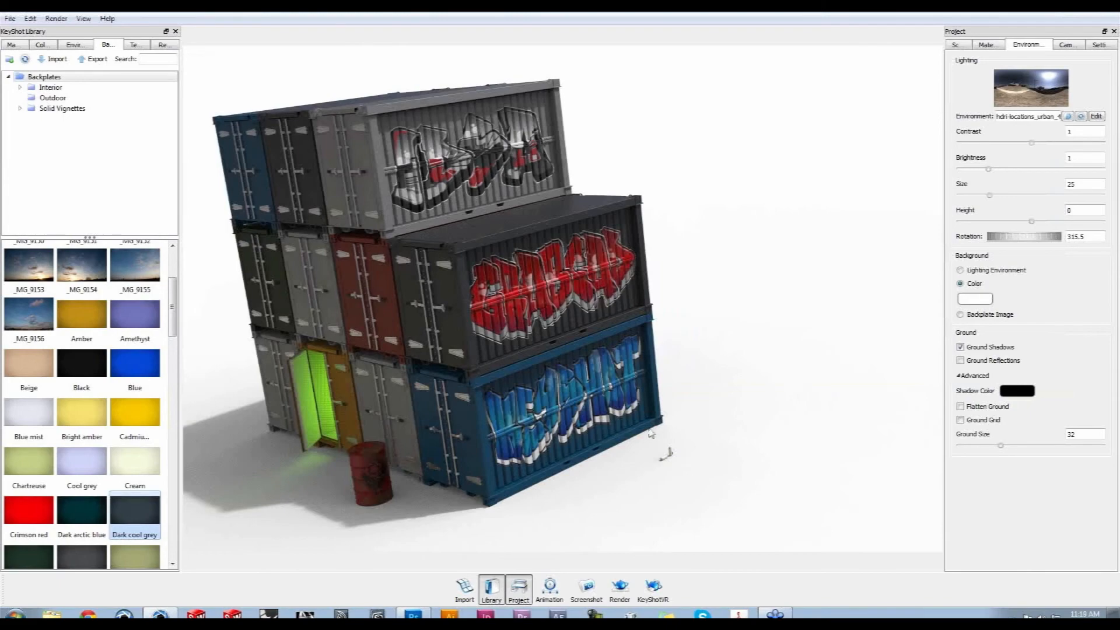
Orbit to the open doorway, open the green area light's material and set its power to 66 Watt
{"action": "left_click_drag", "start_coordinate": [316, 467], "coordinate": [805, 379]}
{"action": "middle_click_drag", "start_coordinate": [805, 379], "coordinate": [893, 353]}
{"action": "double_click", "coordinate": [435, 392]}
{"action": "left_click_drag", "start_coordinate": [841, 313], "coordinate": [810, 315]}
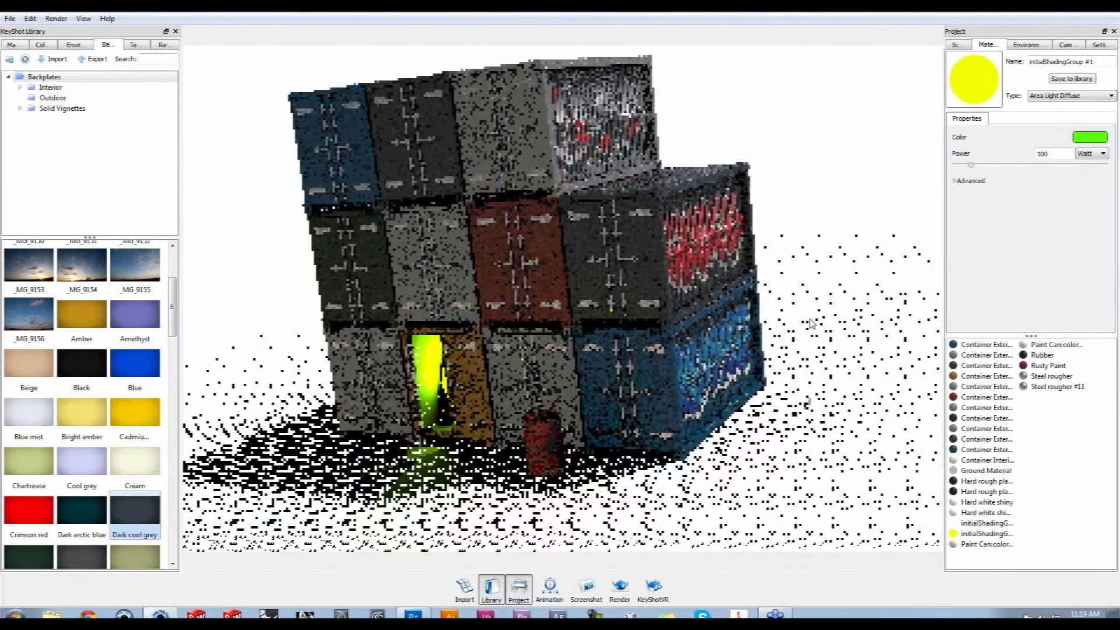
{"action": "left_click_drag", "start_coordinate": [971, 165], "coordinate": [965, 164]}
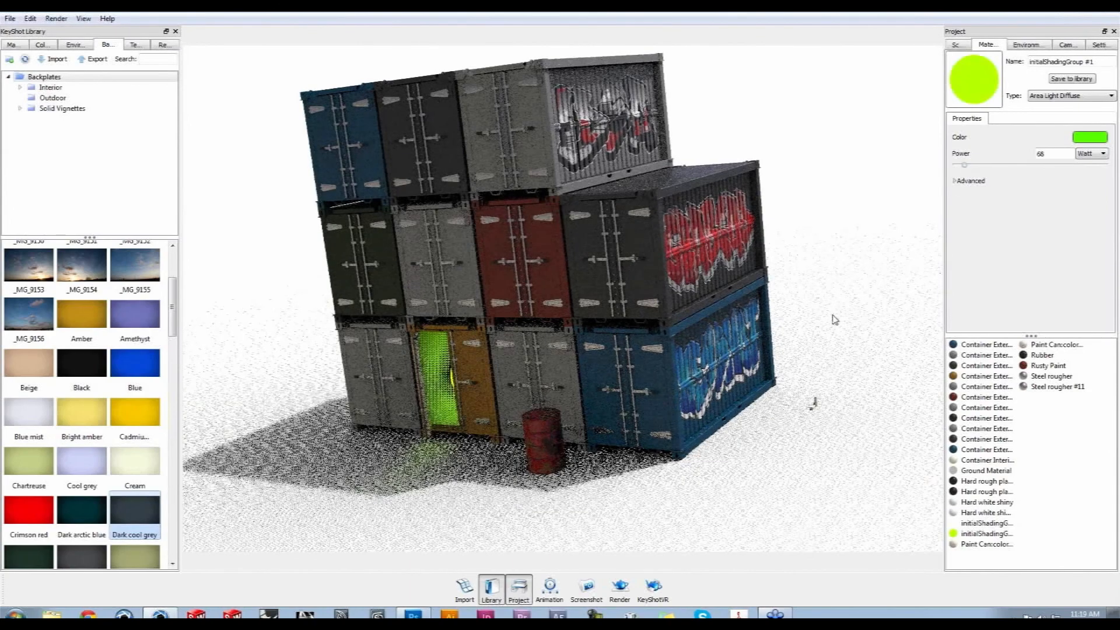
Change the green light's material type to Emissive and set its intensity to 16
{"action": "left_click", "coordinate": [1072, 95]}
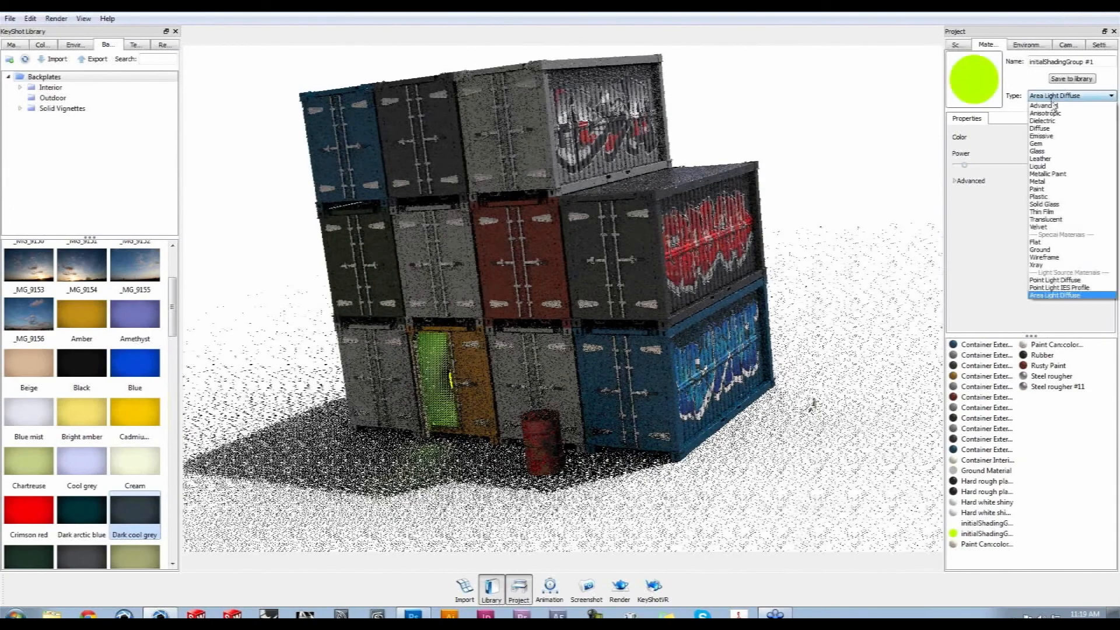
{"action": "left_click", "coordinate": [1056, 136]}
{"action": "left_click_drag", "start_coordinate": [958, 165], "coordinate": [980, 167]}
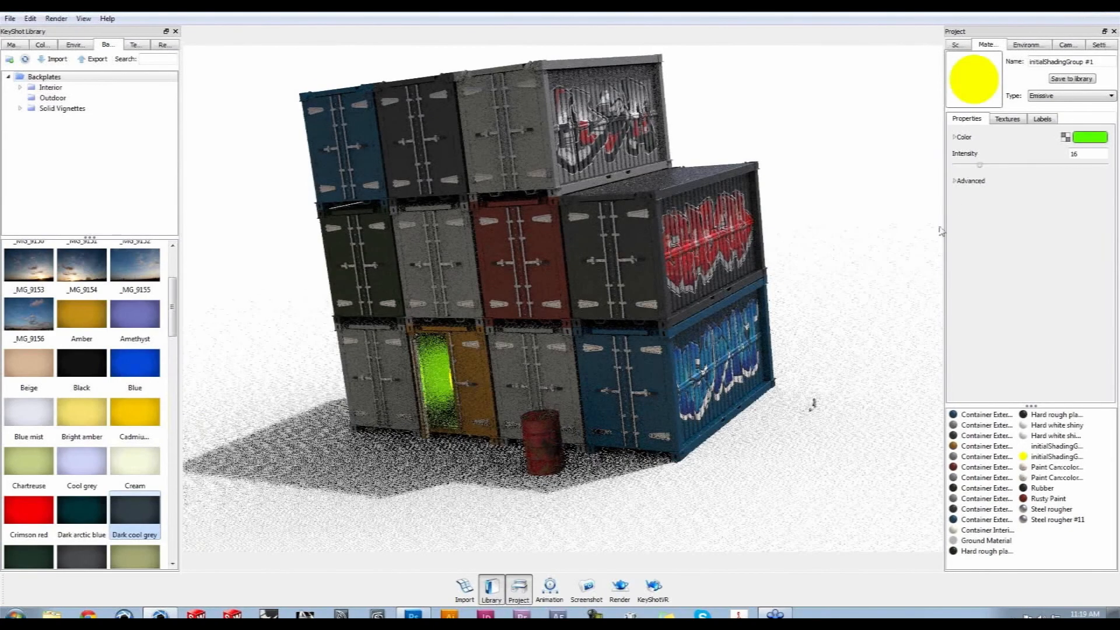
{"action": "left_click_drag", "start_coordinate": [907, 183], "coordinate": [832, 117]}
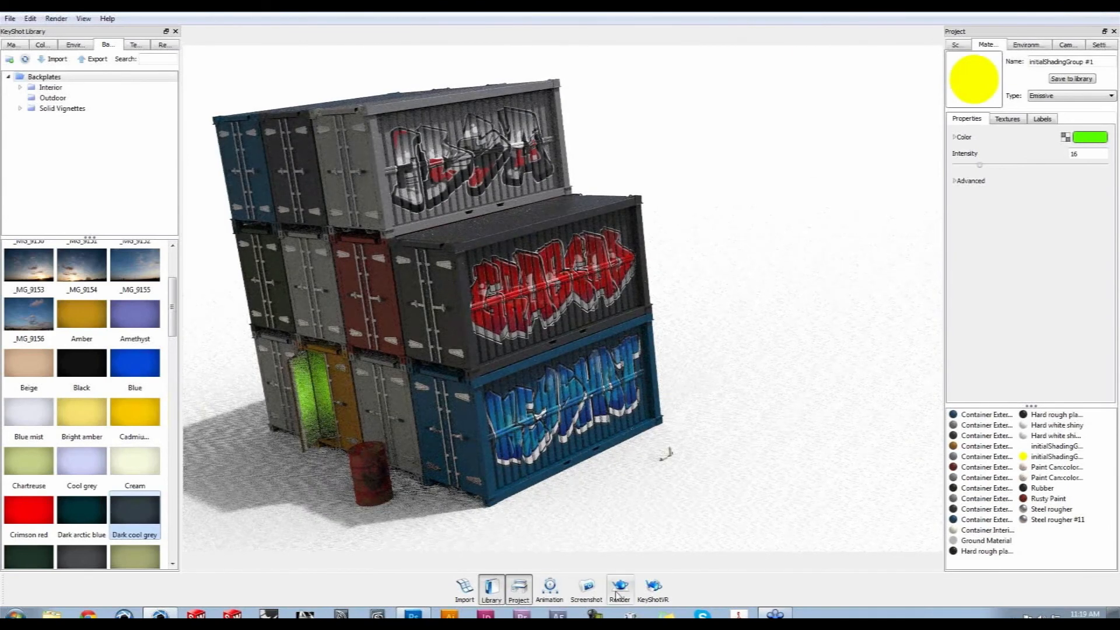
Set the environment's background color to black with 0% brightness
{"action": "left_click", "coordinate": [1026, 44]}
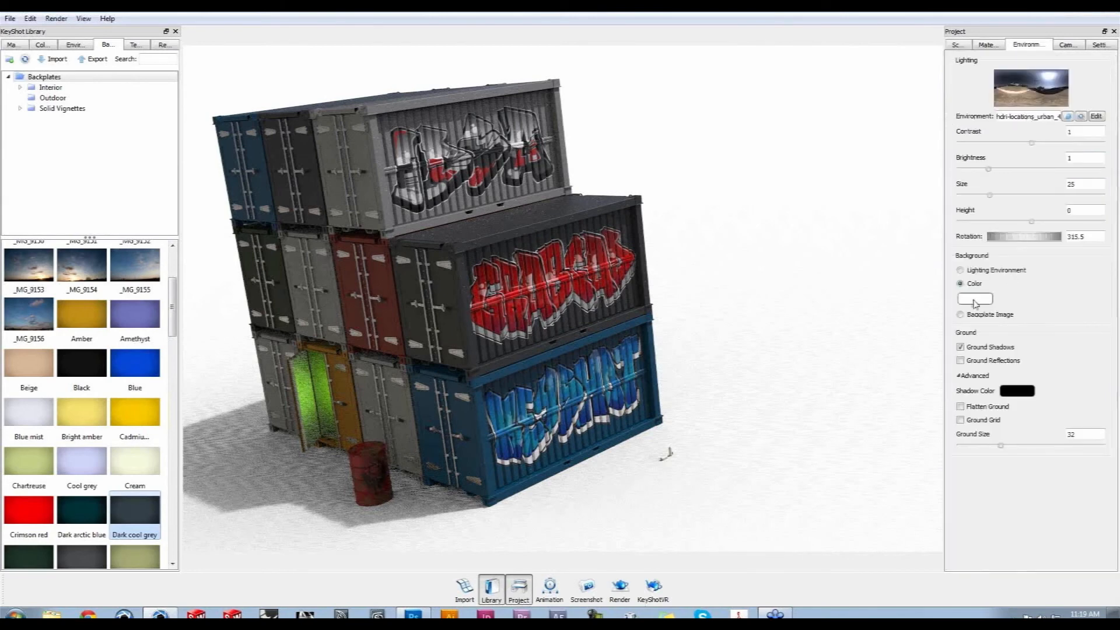
{"action": "left_click", "coordinate": [981, 299]}
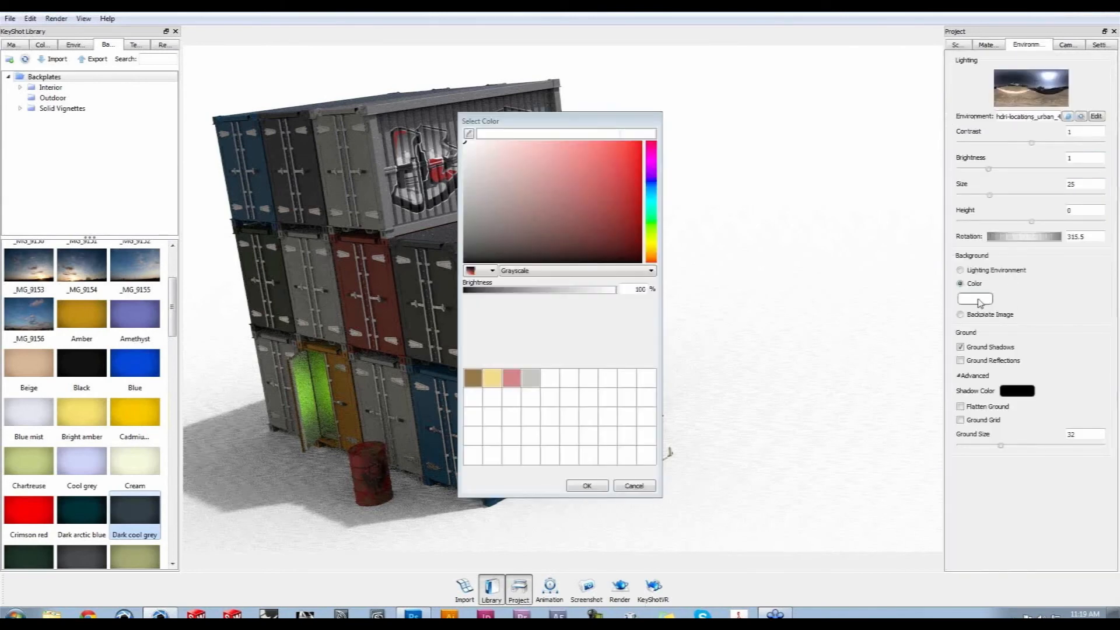
{"action": "left_click_drag", "start_coordinate": [497, 237], "coordinate": [617, 397]}
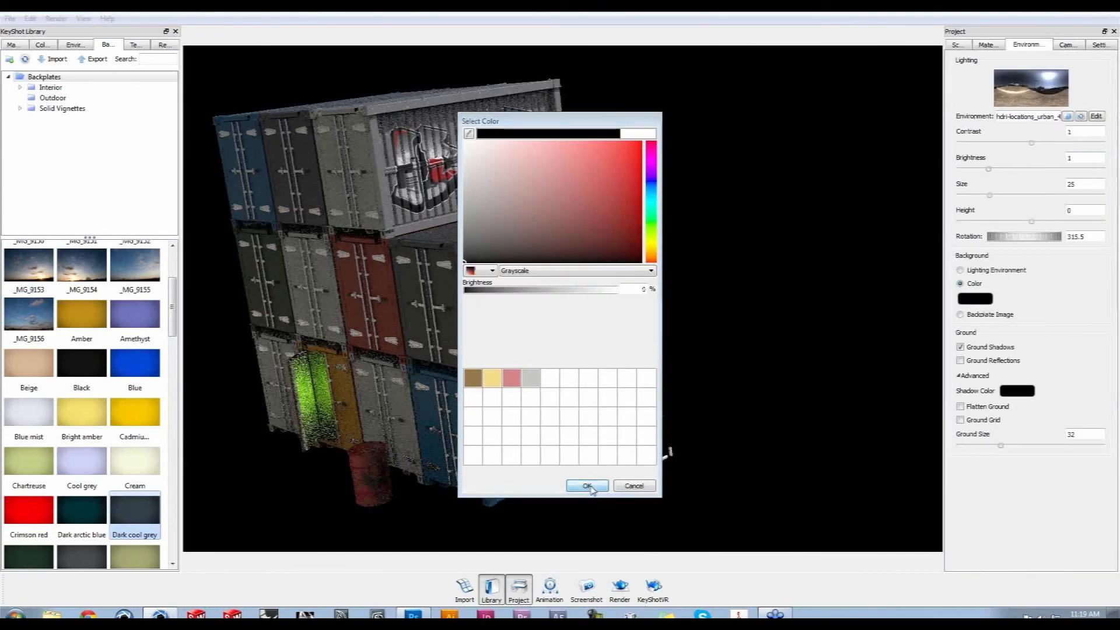
{"action": "left_click", "coordinate": [587, 485]}
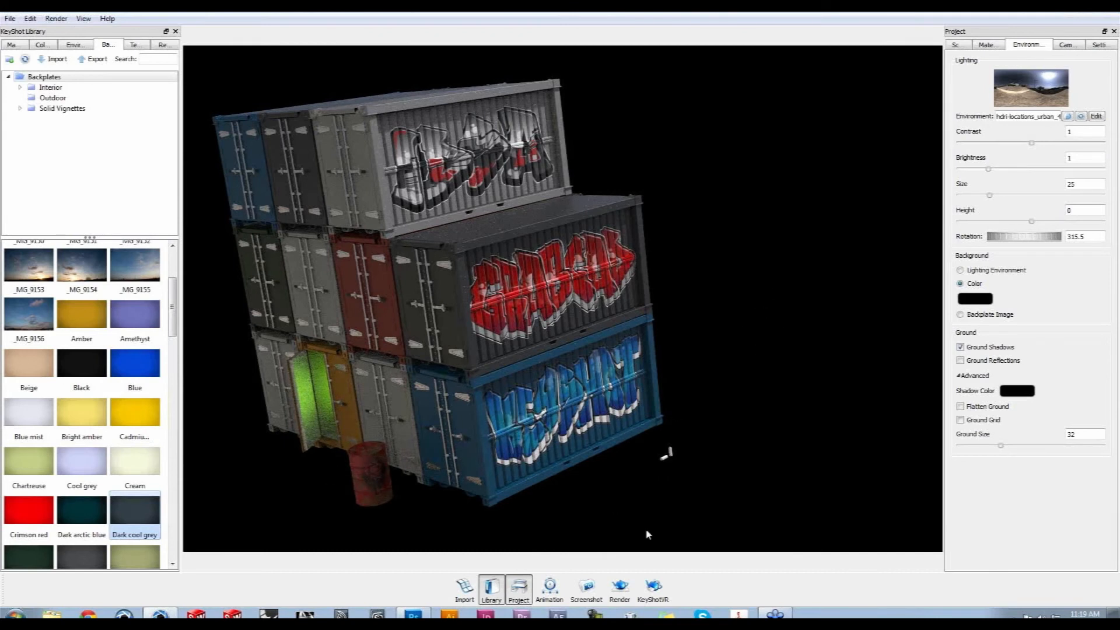
Render Webinar.28.png in the background as a 1080 x 720 PNG still with alpha transparency and close the finished render
{"action": "left_click", "coordinate": [620, 588]}
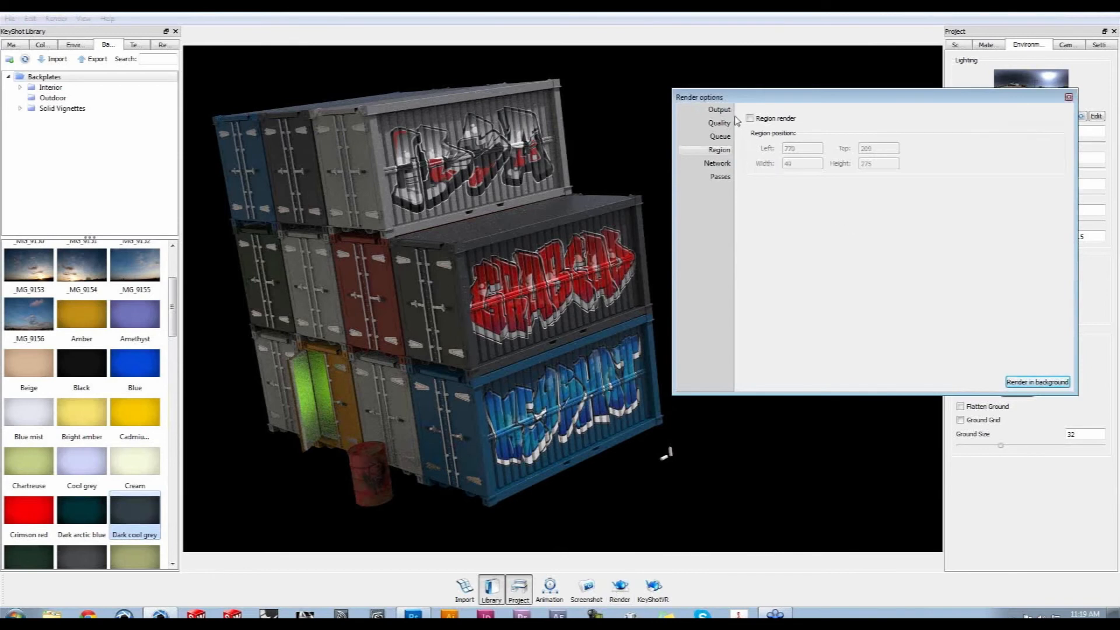
{"action": "left_click", "coordinate": [720, 110]}
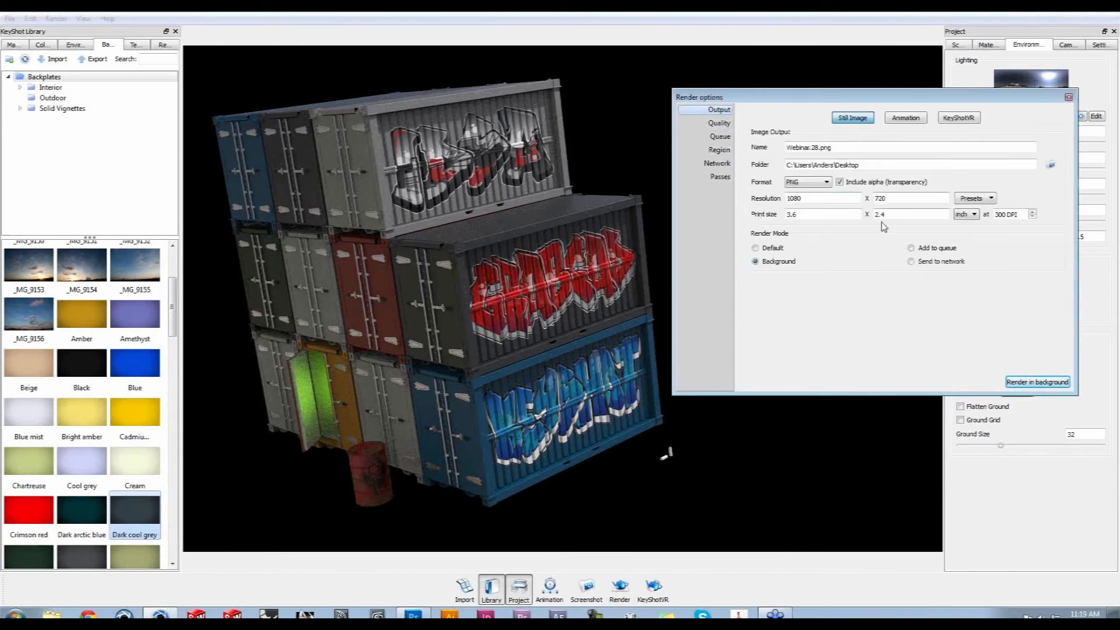
{"action": "left_click", "coordinate": [1050, 382]}
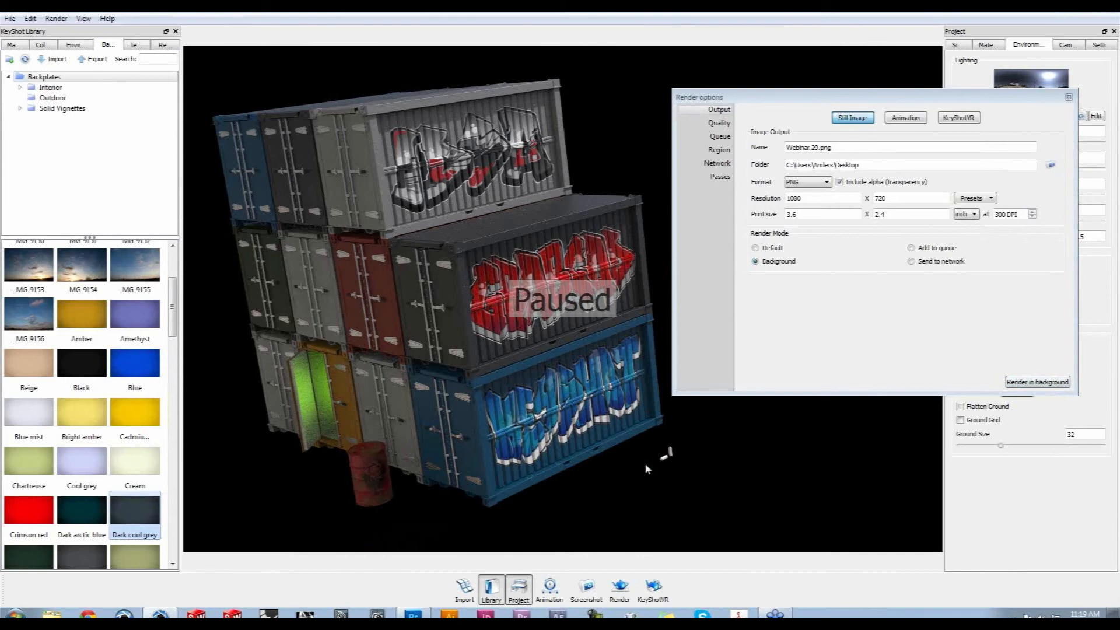
{"action": "left_click_drag", "start_coordinate": [734, 203], "coordinate": [694, 108]}
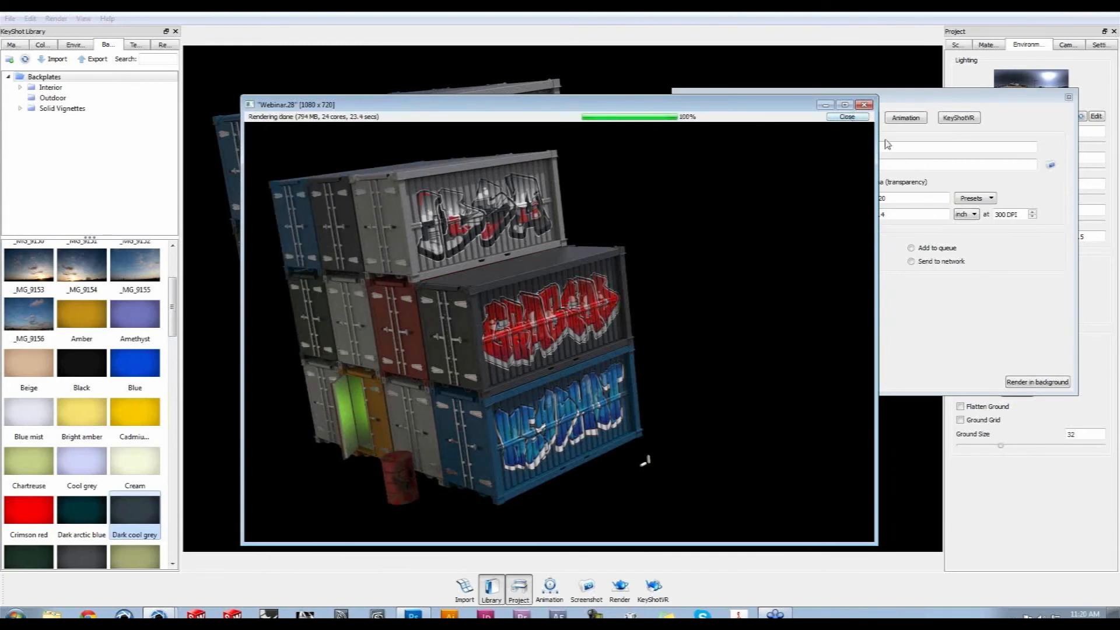
{"action": "left_click", "coordinate": [847, 117]}
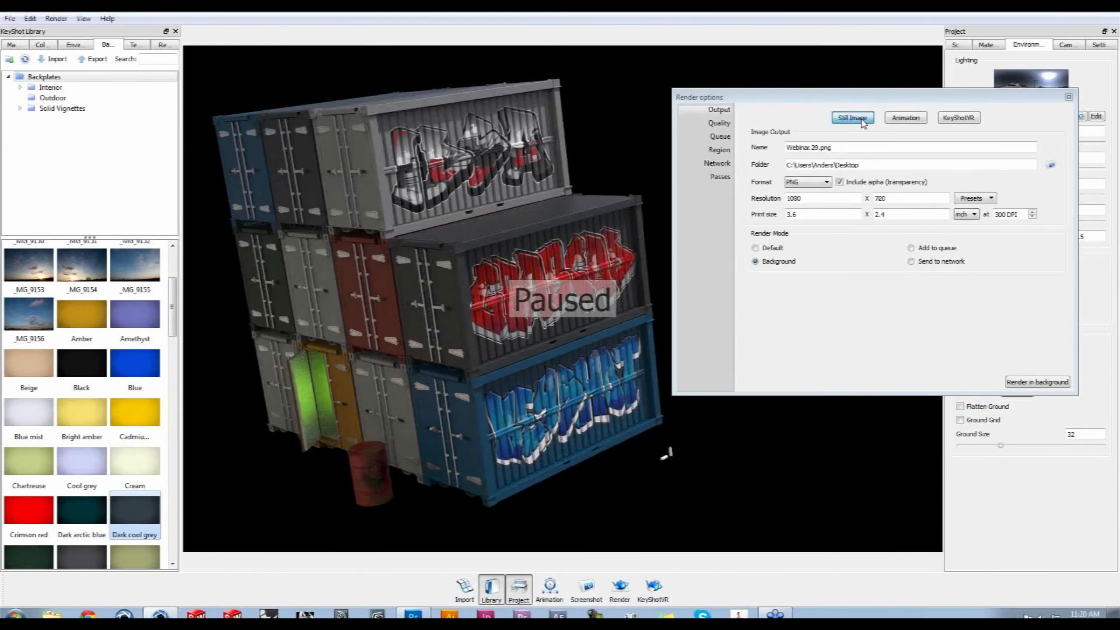
Minimize KeyShot, switch to Photoshop and close the Untitled-1 stencil document without saving
{"action": "left_click", "coordinate": [1067, 11]}
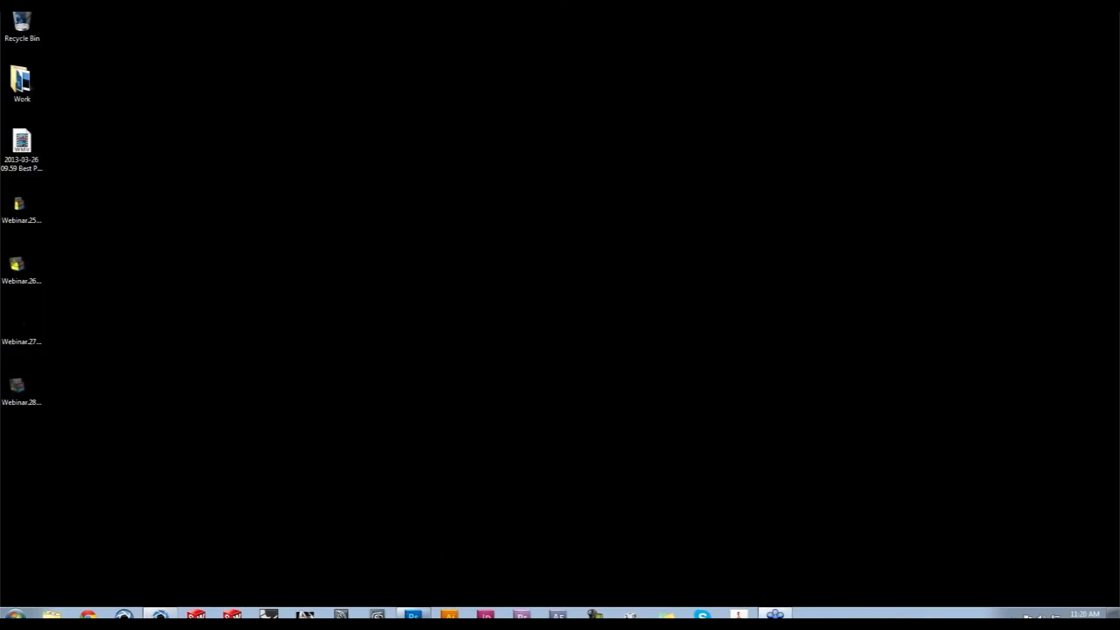
{"action": "left_click", "coordinate": [424, 612]}
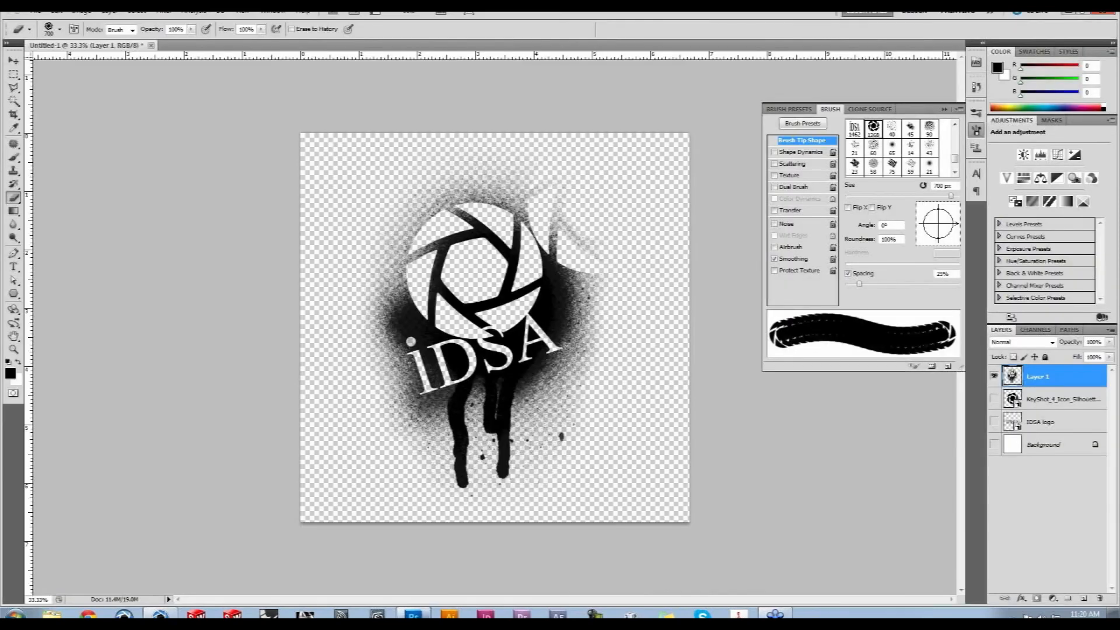
{"action": "left_click", "coordinate": [150, 45]}
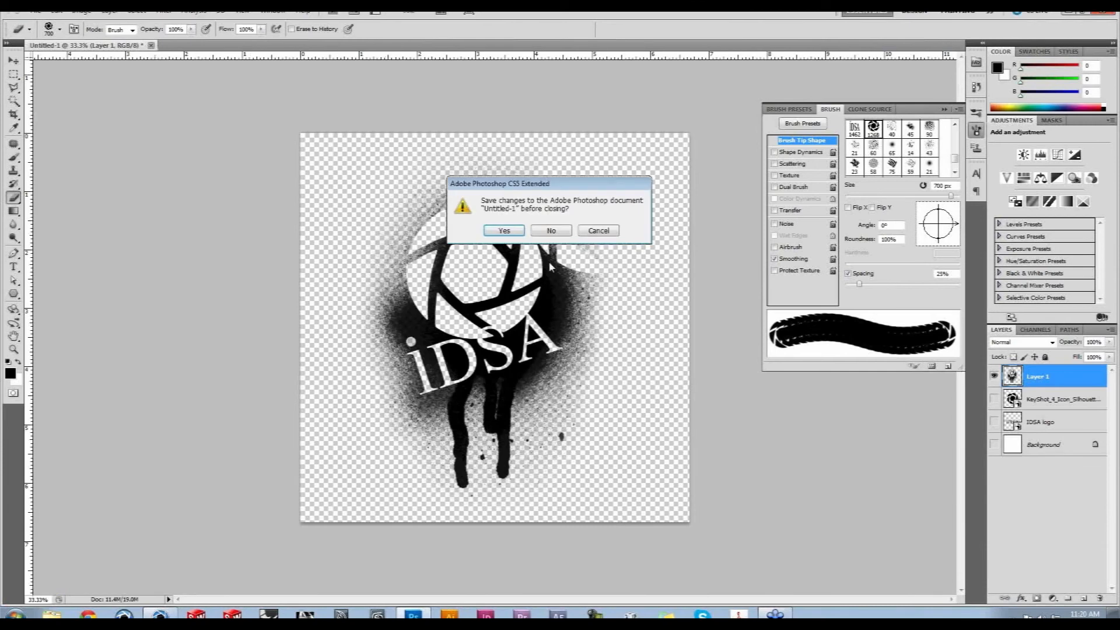
{"action": "left_click", "coordinate": [551, 239]}
Open Webinar.28.png from the desktop
{"action": "left_click", "coordinate": [35, 12]}
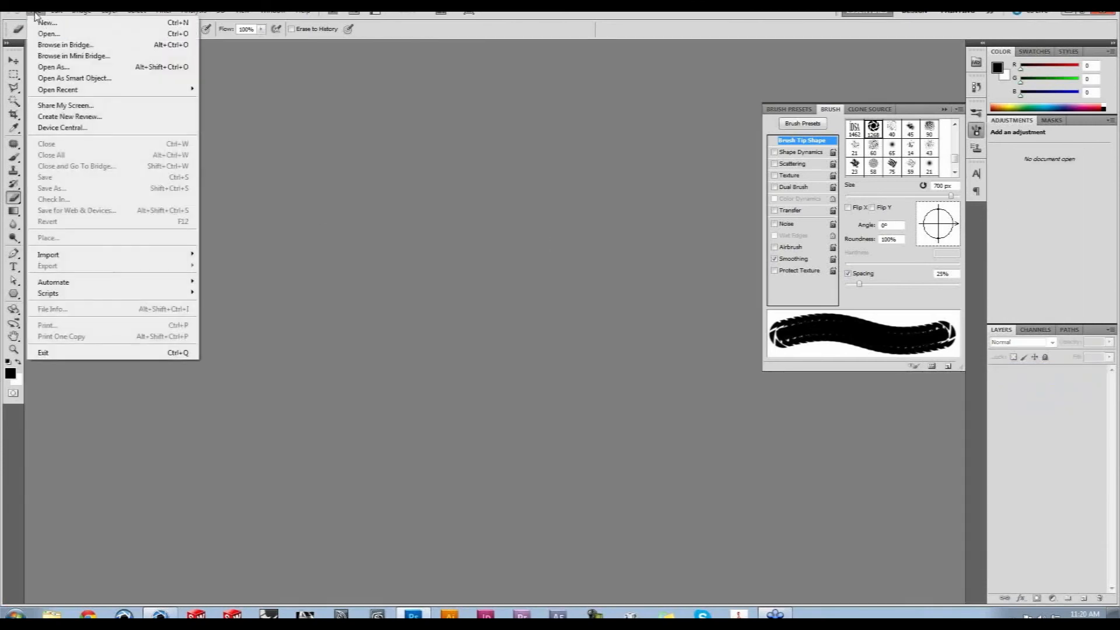
{"action": "left_click", "coordinate": [51, 33]}
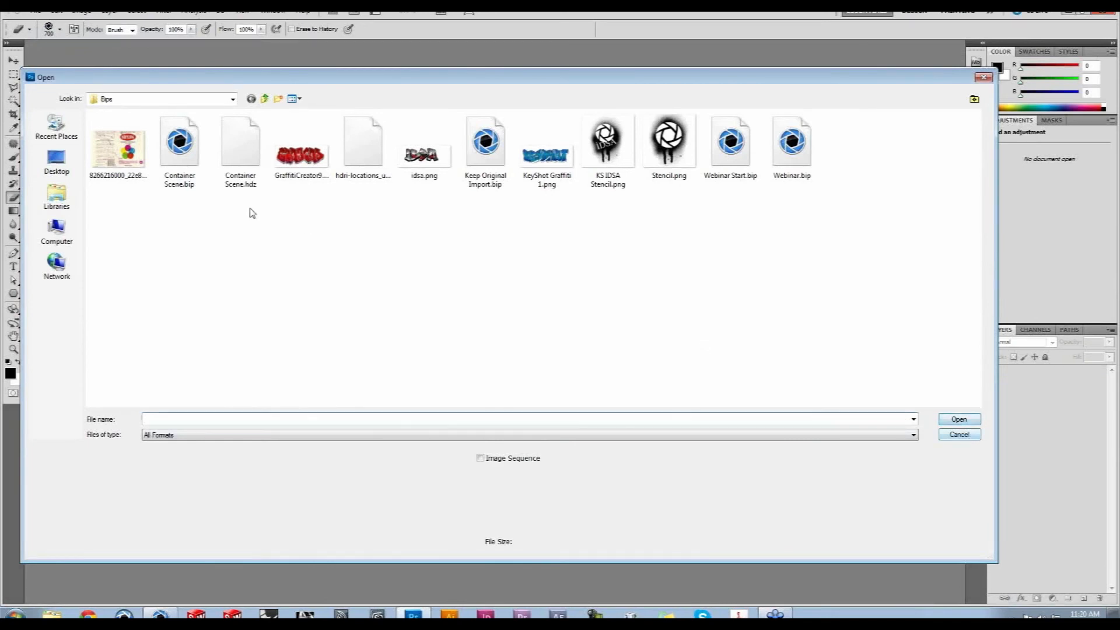
{"action": "left_click", "coordinate": [56, 160]}
{"action": "left_click", "coordinate": [194, 158]}
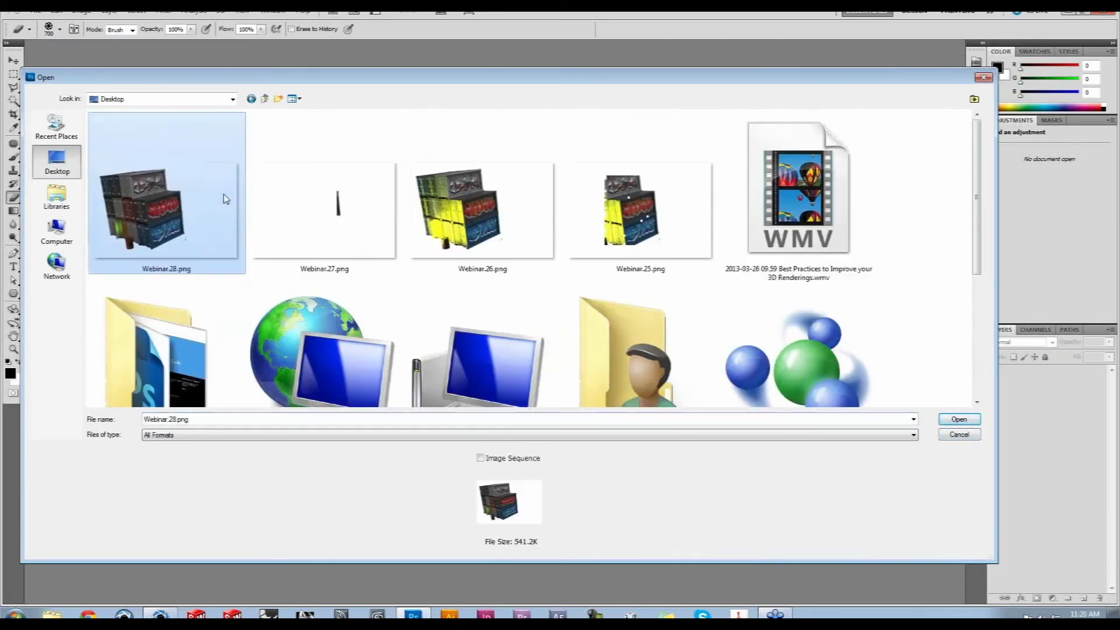
{"action": "left_click", "coordinate": [958, 419]}
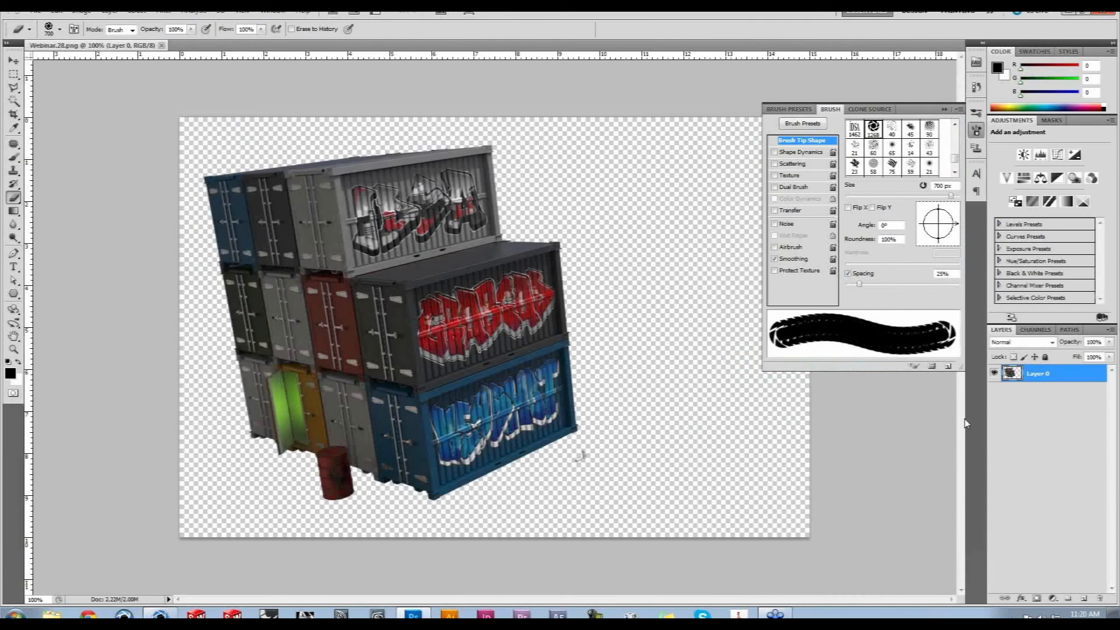
Add a new layer beneath the container render layer, activate the Rectangular Marquee tool and collapse the brush settings
{"action": "left_click", "coordinate": [1083, 599]}
{"action": "left_click_drag", "start_coordinate": [1047, 384], "coordinate": [1051, 406]}
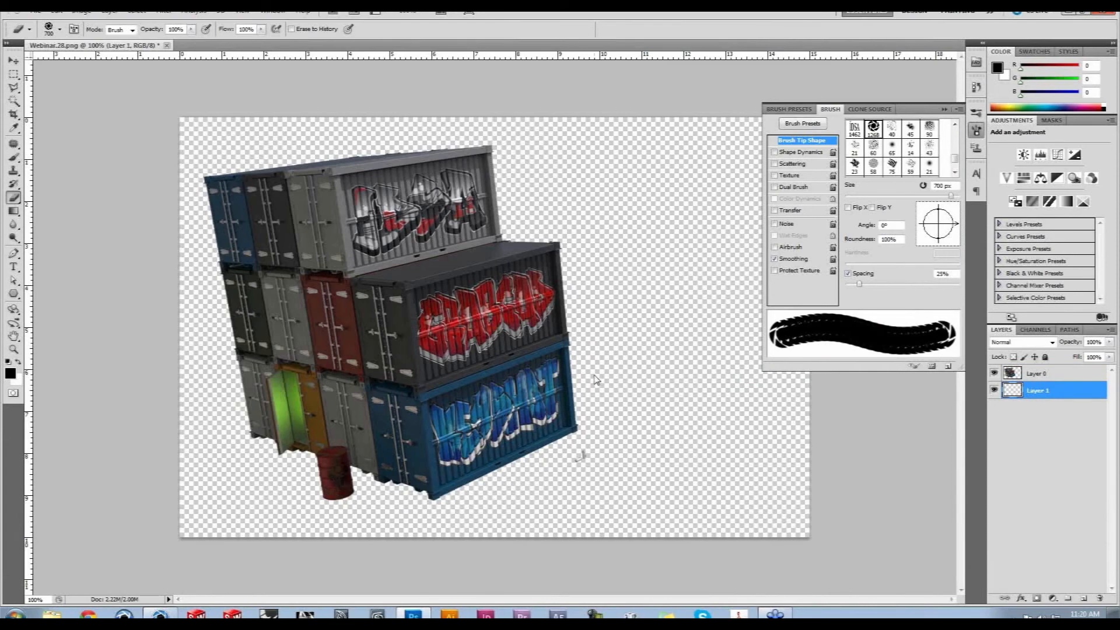
{"action": "left_click", "coordinate": [13, 74]}
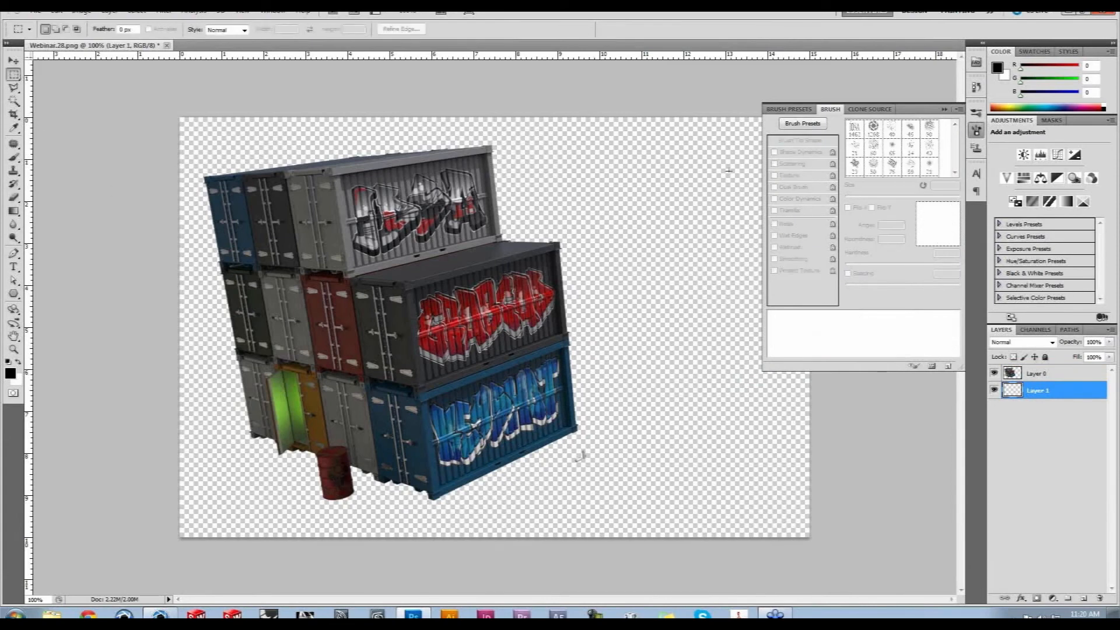
{"action": "left_click", "coordinate": [945, 109]}
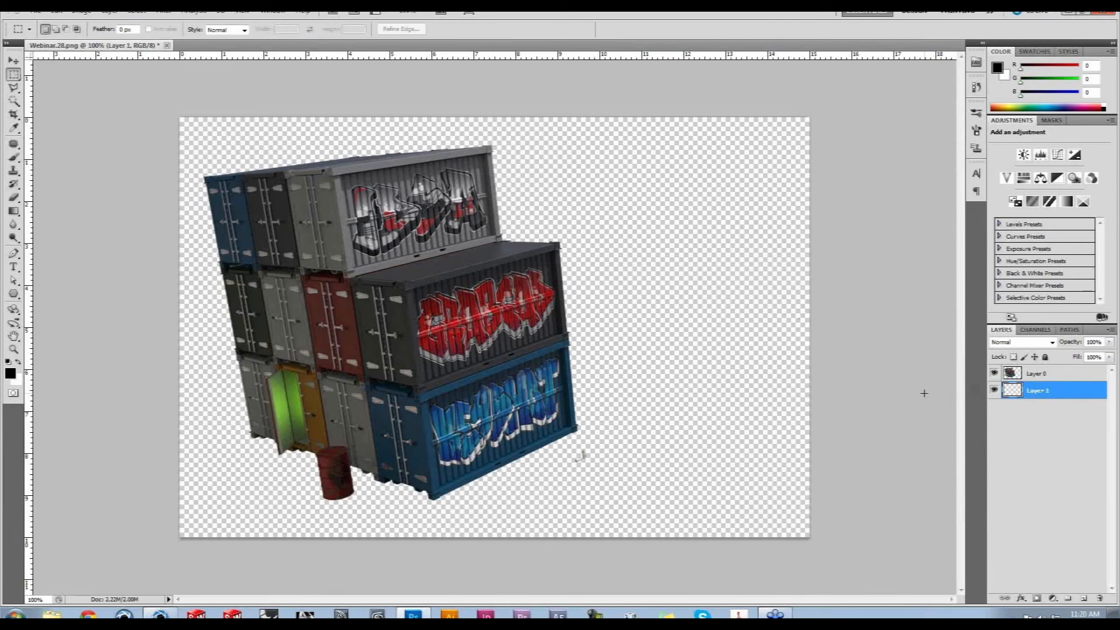
Fill the empty layer beneath the render with the solid red color b62509 at 100% opacity in Normal mode
{"action": "key", "text": "shift+F5"}
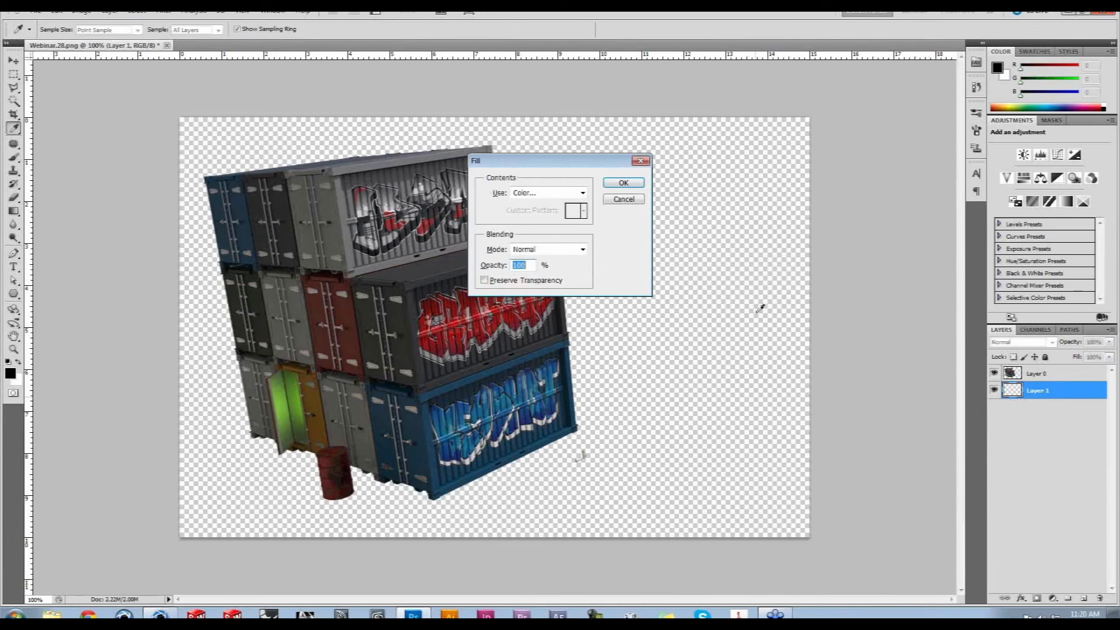
{"action": "left_click", "coordinate": [582, 192]}
{"action": "left_click", "coordinate": [558, 227]}
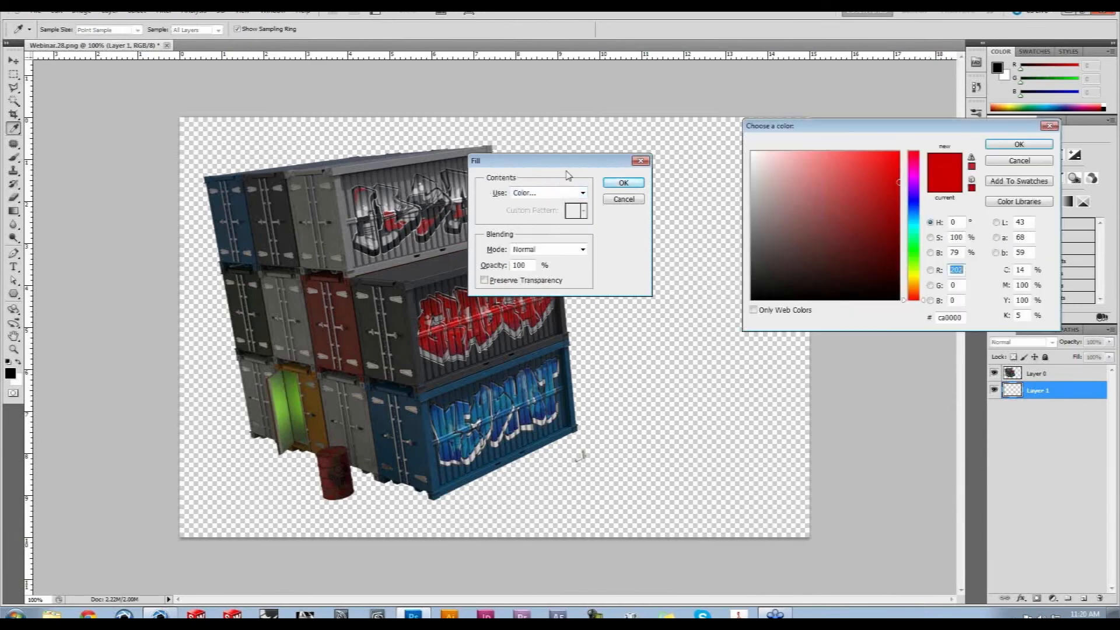
{"action": "left_click_drag", "start_coordinate": [883, 182], "coordinate": [892, 194]}
{"action": "left_click", "coordinate": [918, 296]}
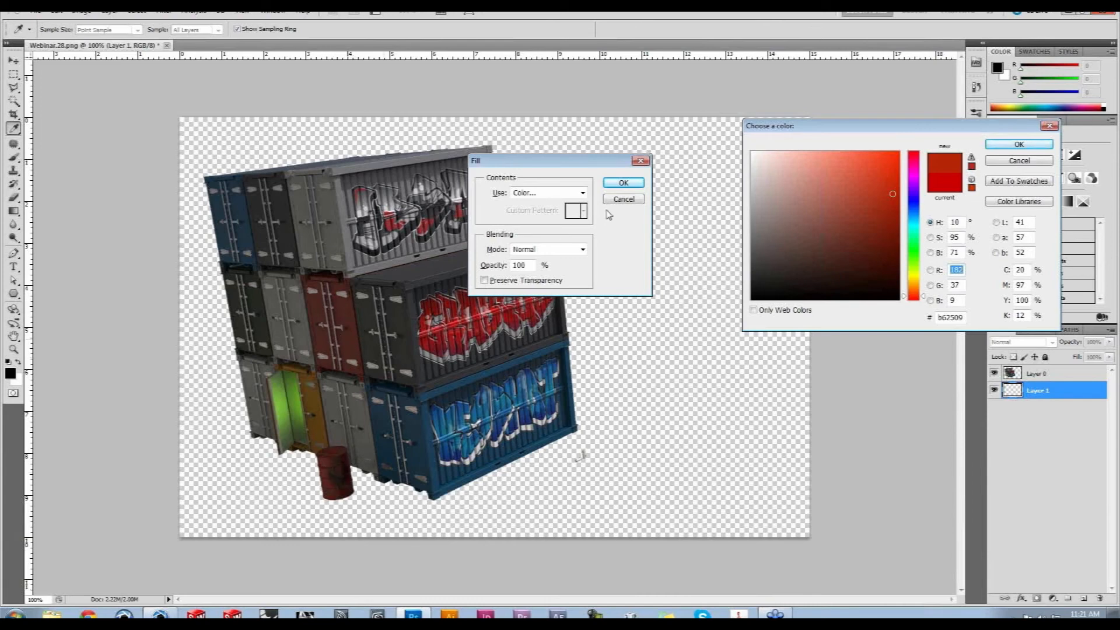
{"action": "left_click", "coordinate": [1018, 144]}
{"action": "left_click", "coordinate": [622, 183]}
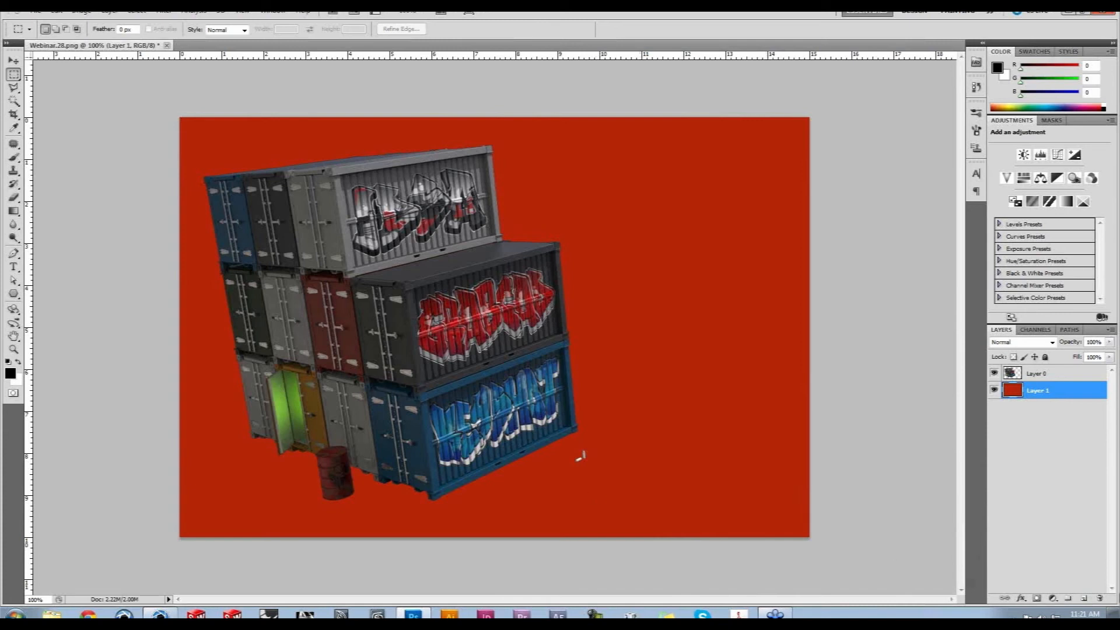
Add a layer between the render and the red fill and select a rectangle slightly inside the canvas edges
{"action": "left_click", "coordinate": [1081, 600]}
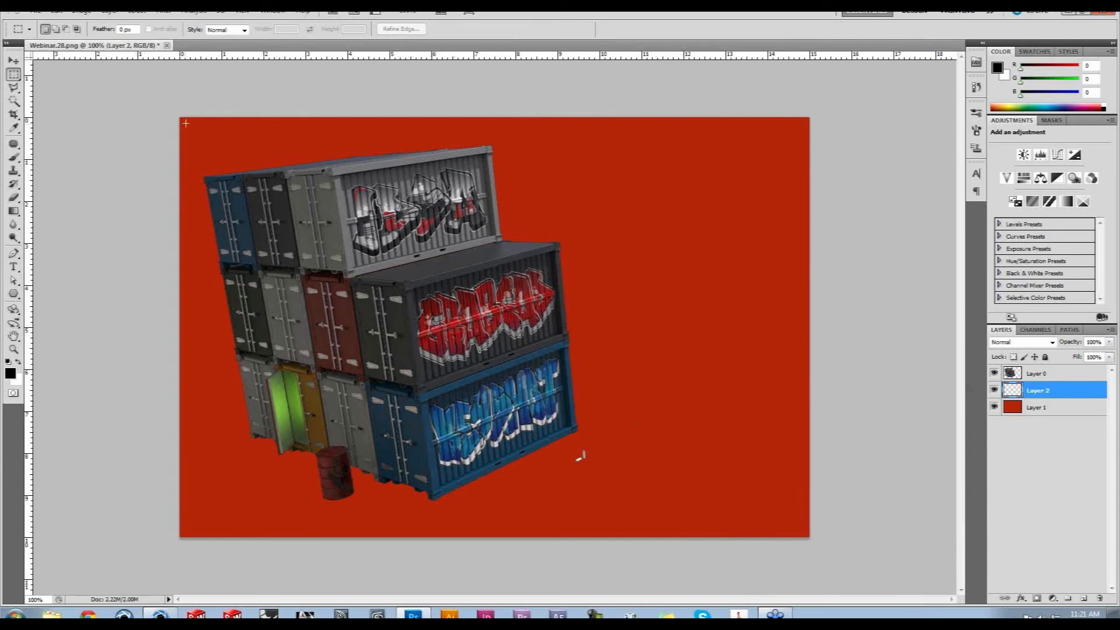
{"action": "left_click_drag", "start_coordinate": [187, 124], "coordinate": [808, 531]}
{"action": "left_click", "coordinate": [803, 534]}
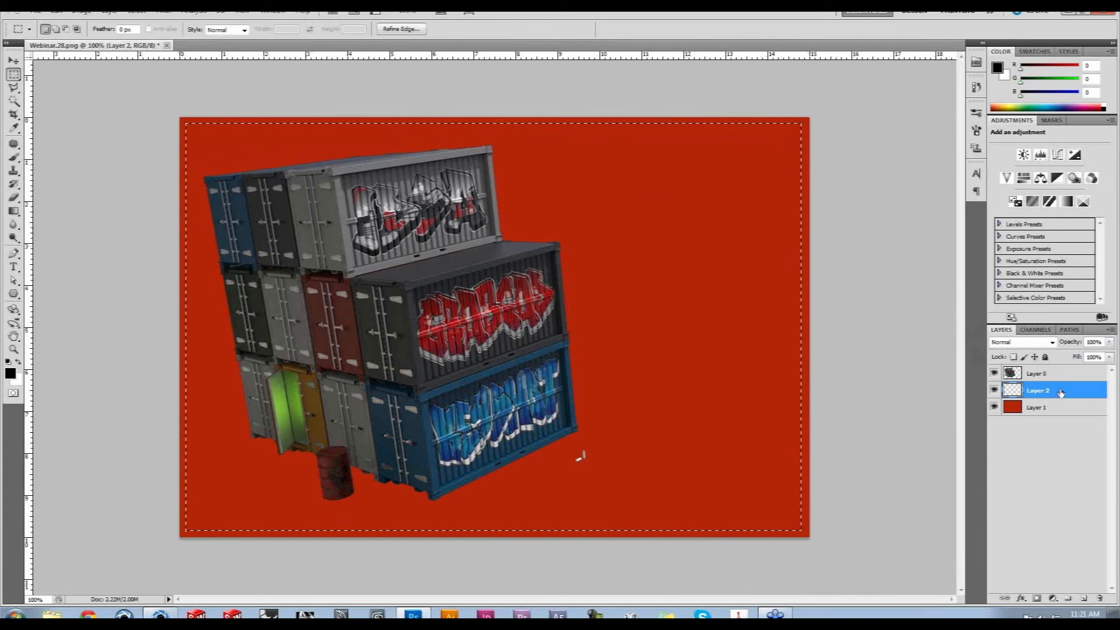
Refine the rectangular selection's edge with more Smooth and a strong Feather to give it soft, rounded corners
{"action": "left_click", "coordinate": [408, 29]}
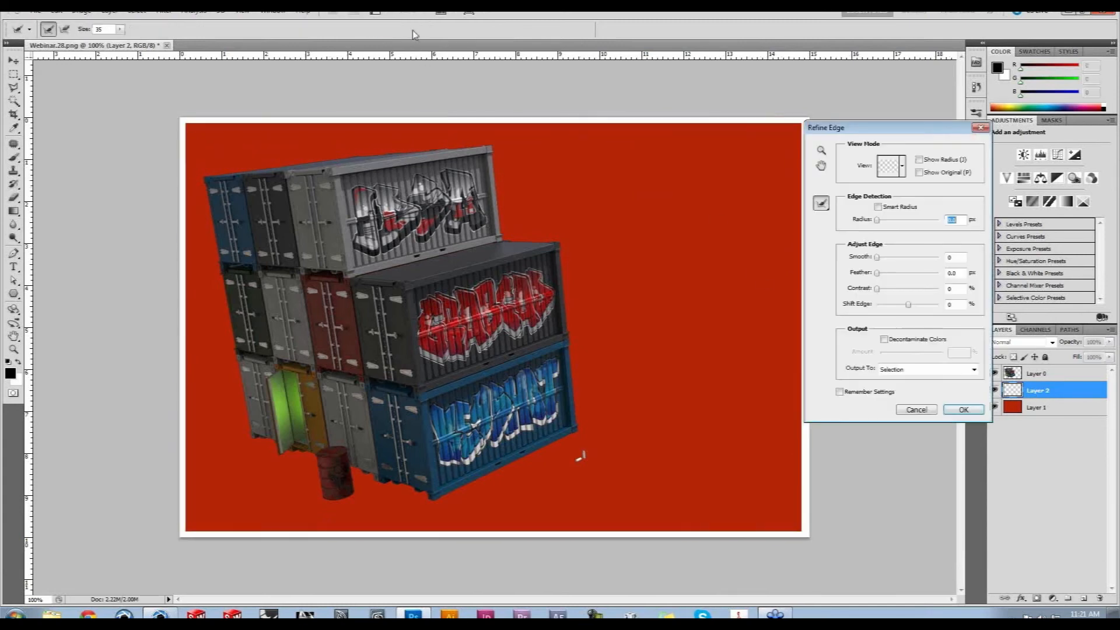
{"action": "left_click_drag", "start_coordinate": [876, 272], "coordinate": [902, 259]}
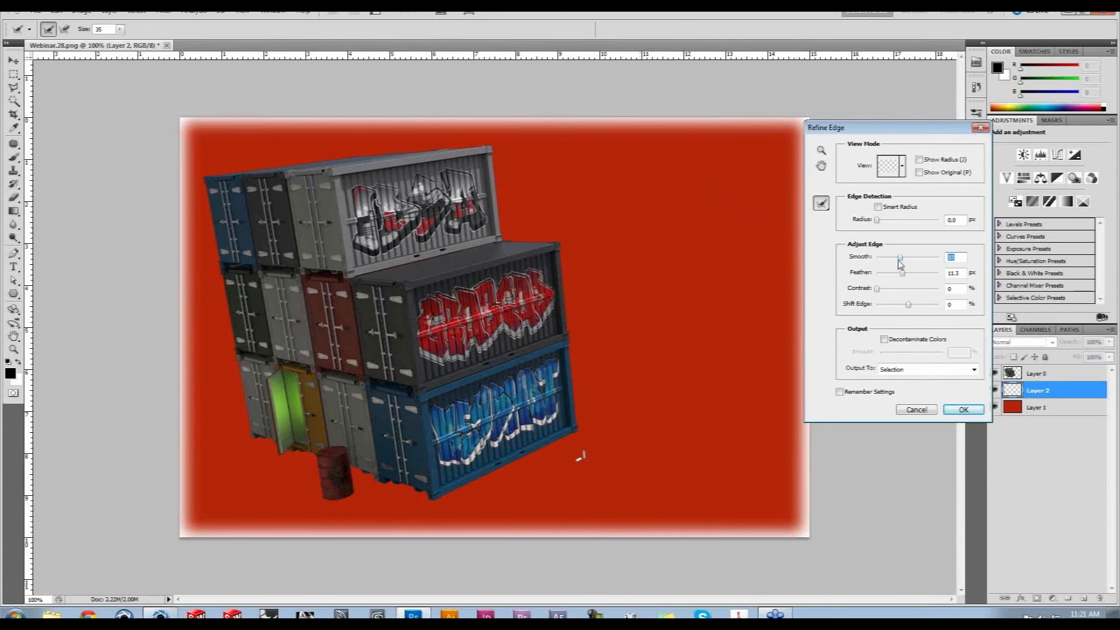
{"action": "left_click_drag", "start_coordinate": [903, 272], "coordinate": [921, 278]}
{"action": "left_click", "coordinate": [963, 410]}
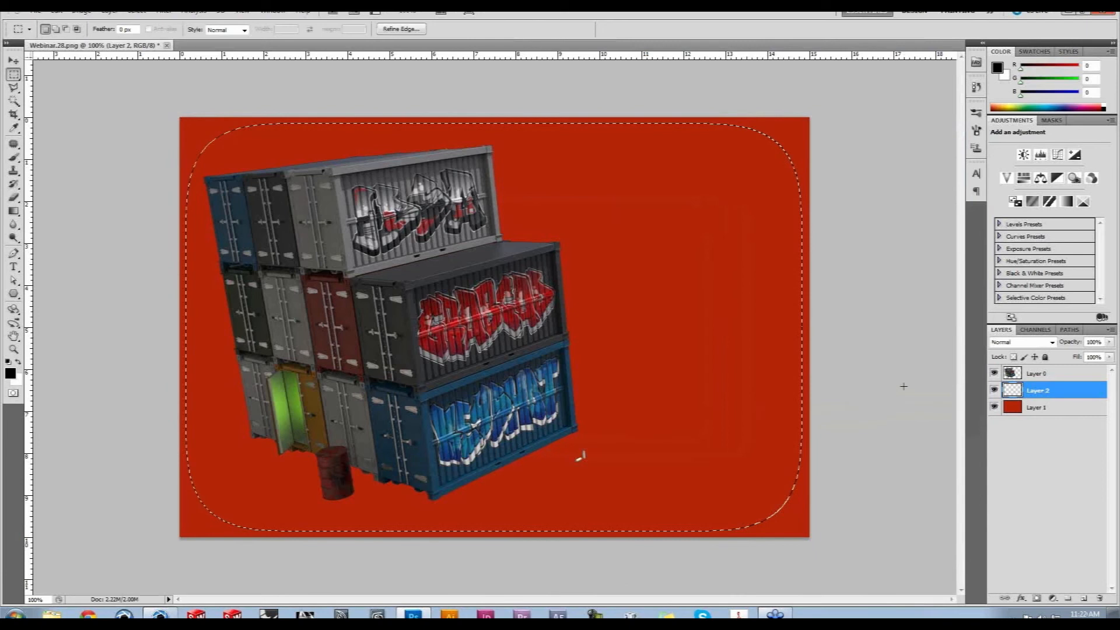
Invert the selection, fill the border area with black as a vignette and deselect
{"action": "key", "text": "ctrl+shift+i"}
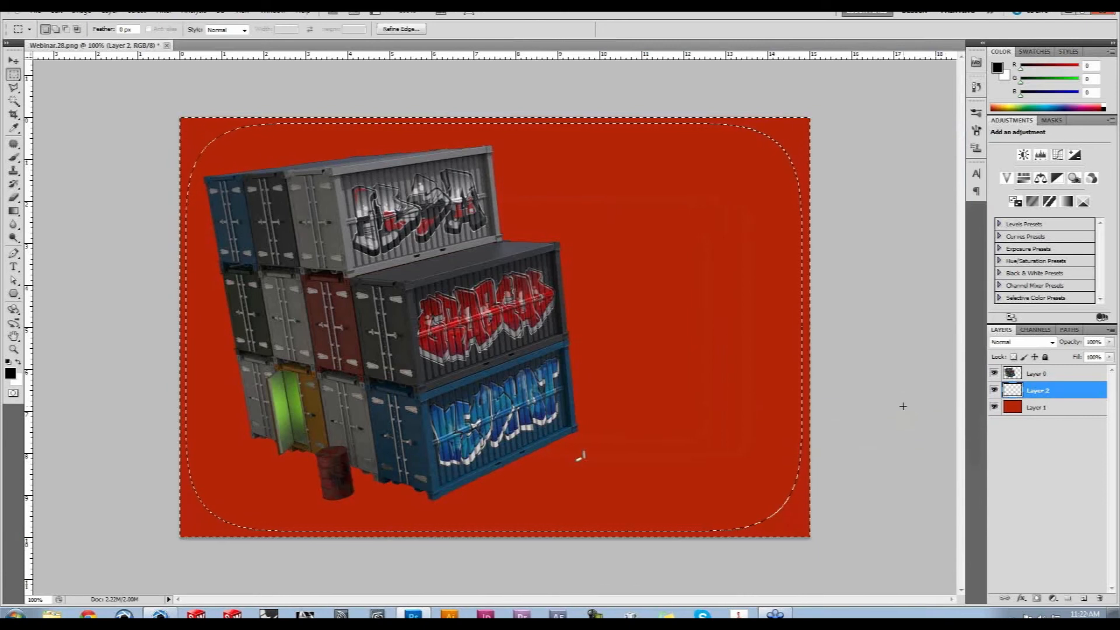
{"action": "key", "text": "ctrl+BackSpace"}
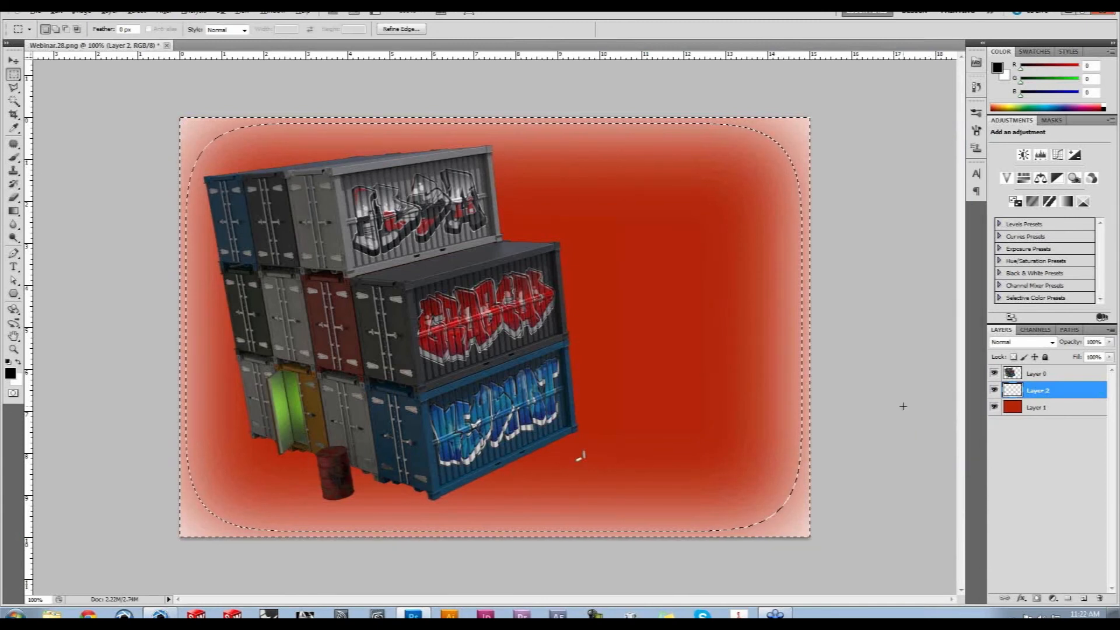
{"action": "key", "text": "alt+BackSpace"}
{"action": "key", "text": "alt+BackSpace"}
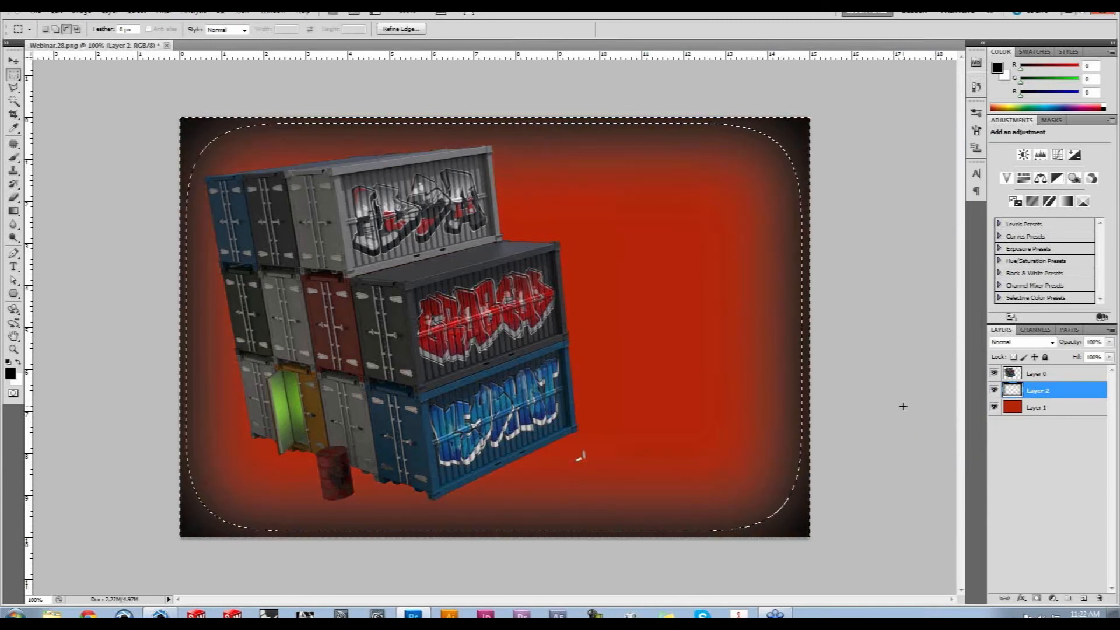
{"action": "key", "text": "ctrl+d"}
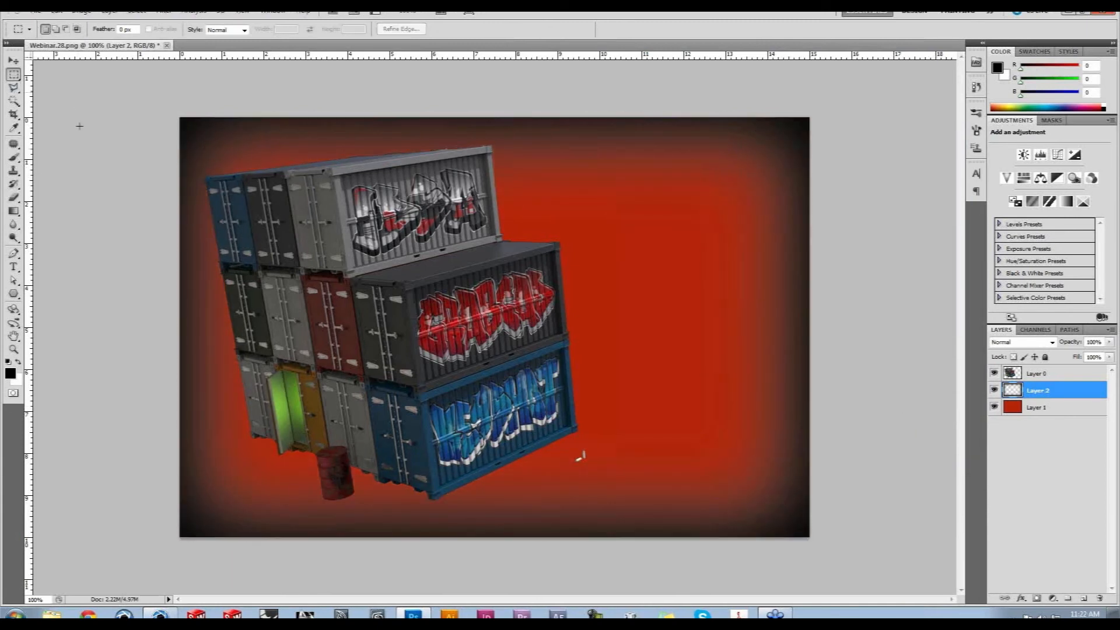
Reduce the vignette layer's opacity to 71%
{"action": "left_click", "coordinate": [1110, 342]}
{"action": "left_click_drag", "start_coordinate": [1109, 354], "coordinate": [1094, 356]}
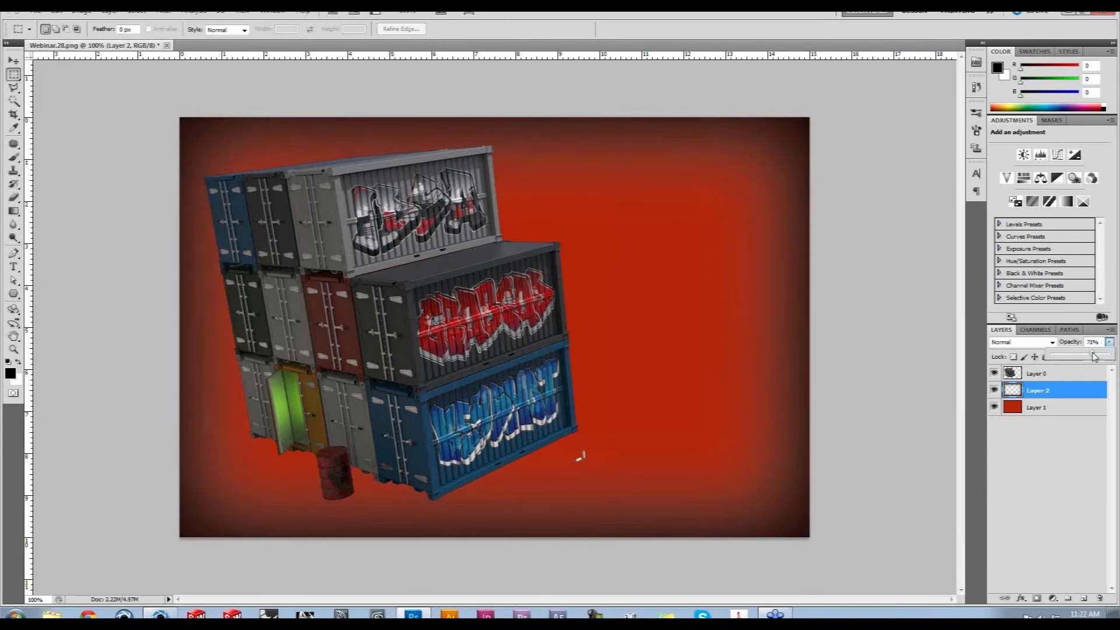
{"action": "left_click", "coordinate": [917, 328]}
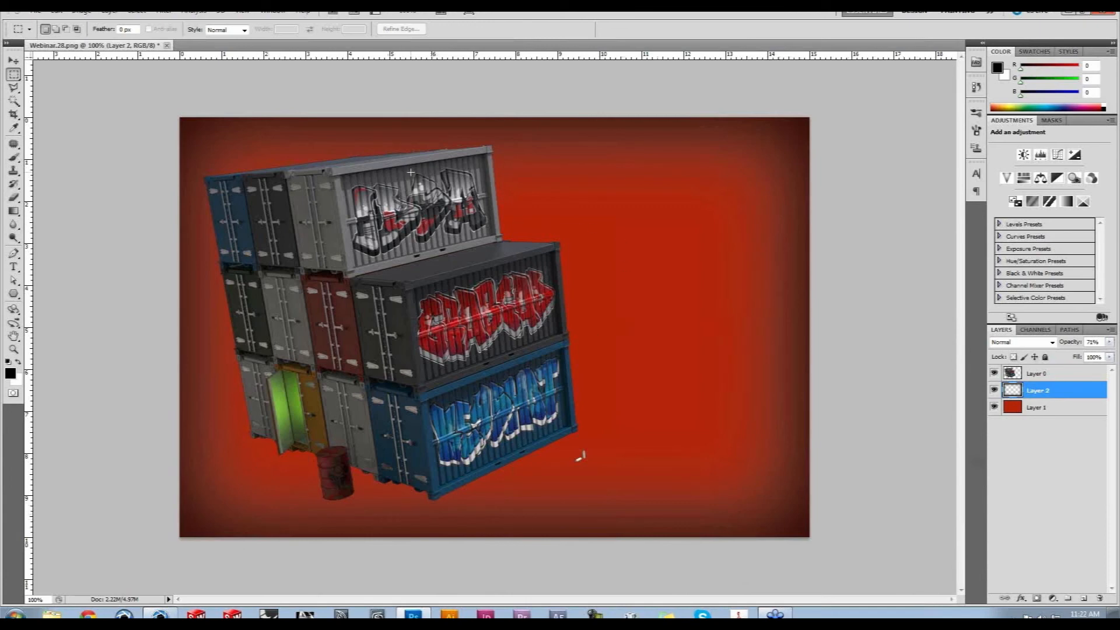
{"action": "key", "text": "ctrl+plus"}
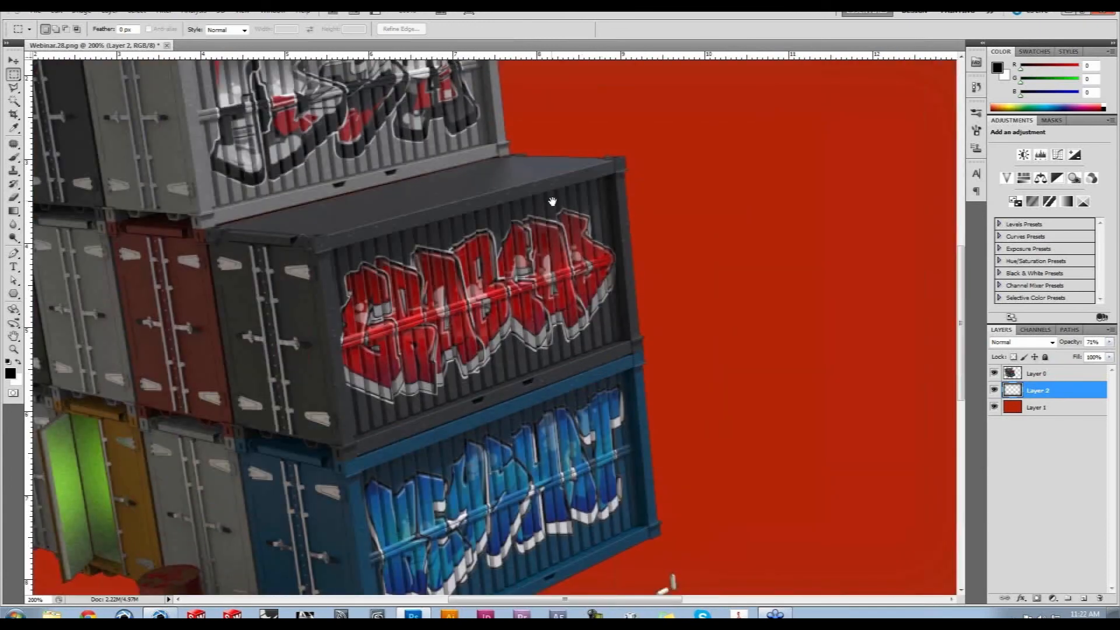
{"action": "left_click_drag", "start_coordinate": [553, 201], "coordinate": [634, 395]}
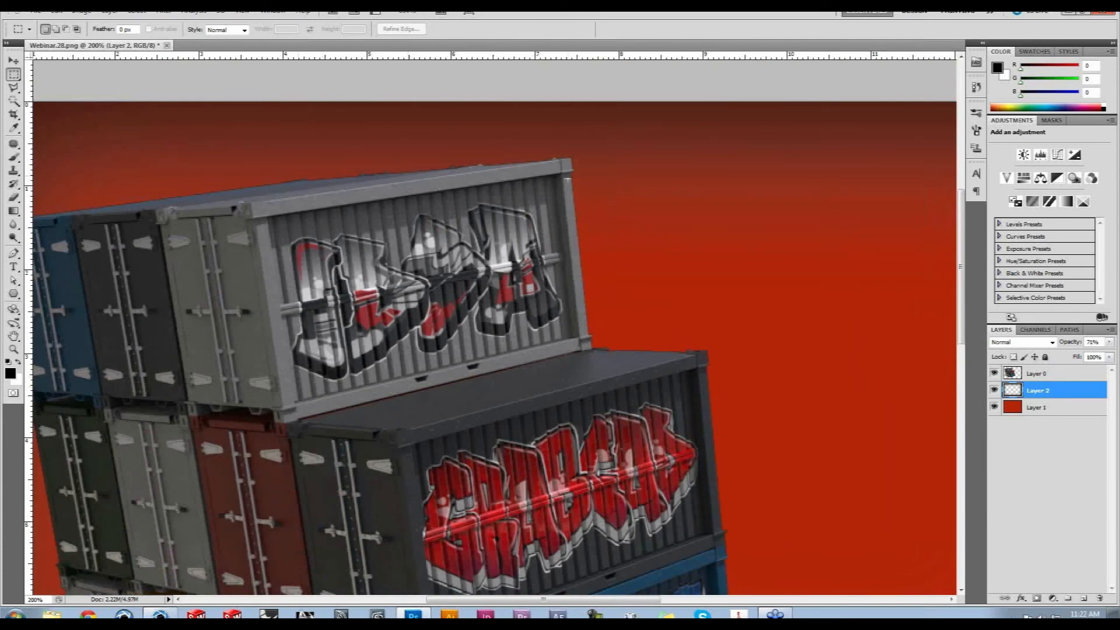
{"action": "scroll", "coordinate": [431, 304], "scroll_direction": "down", "scroll_amount": 2}
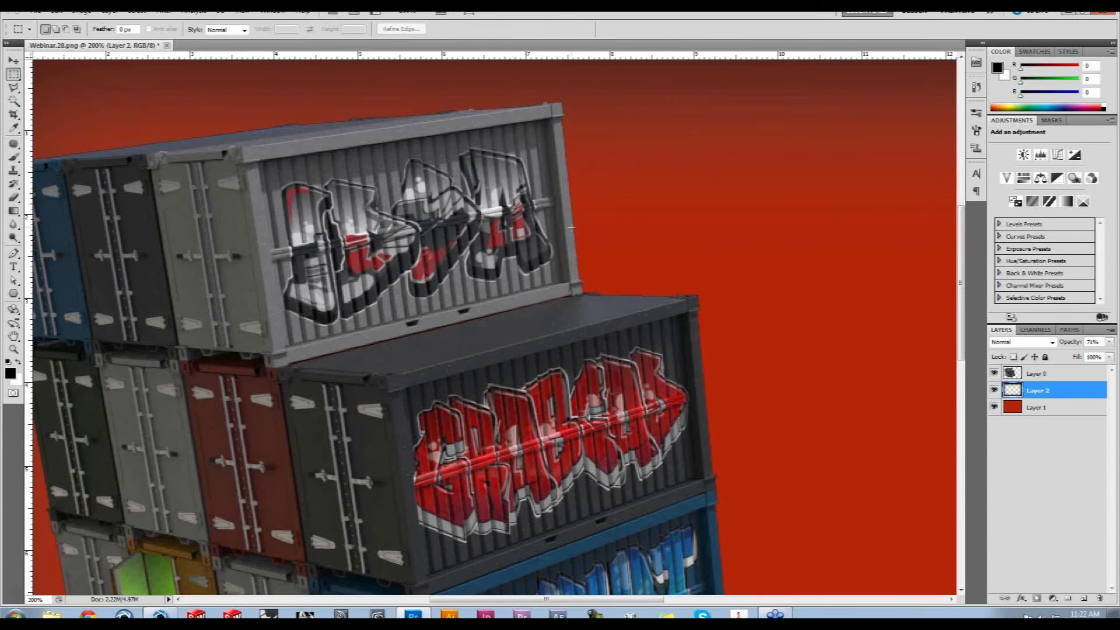
{"action": "key", "text": "ctrl+minus"}
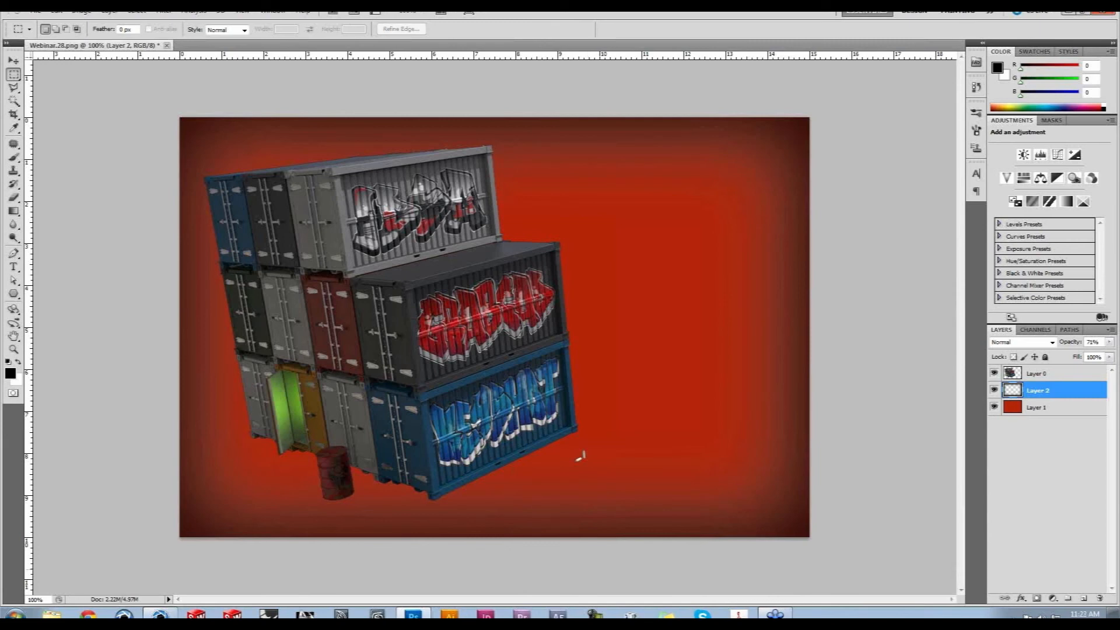
Switch to KeyShot, set the environment background to Color and reopen the render options
{"action": "left_click", "coordinate": [163, 614]}
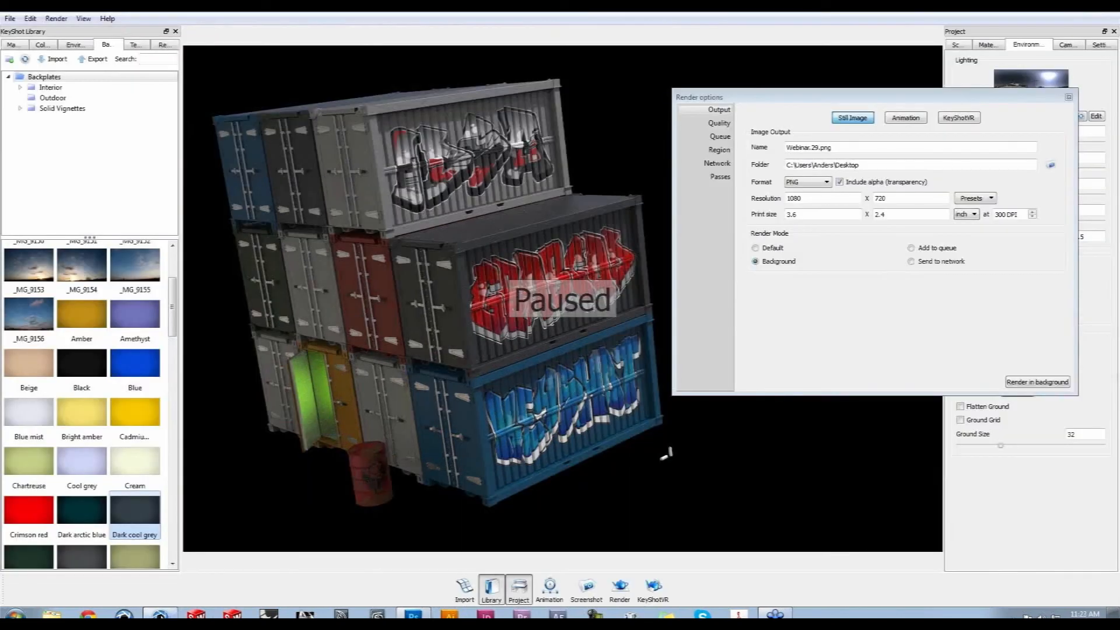
{"action": "left_click", "coordinate": [1068, 98]}
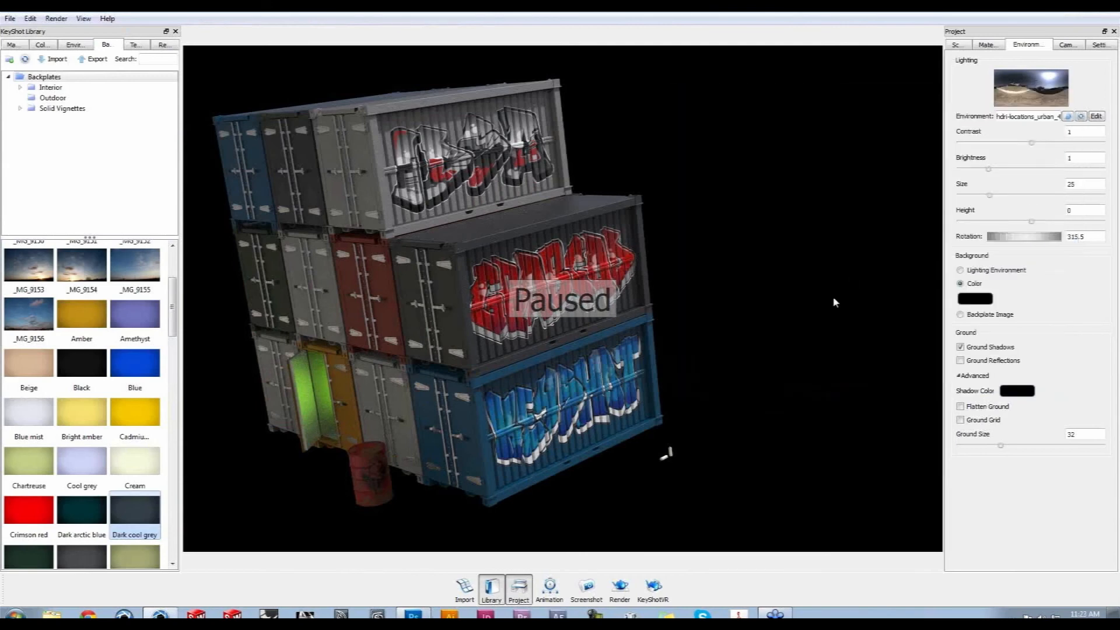
{"action": "left_click", "coordinate": [962, 271]}
{"action": "left_click", "coordinate": [970, 286]}
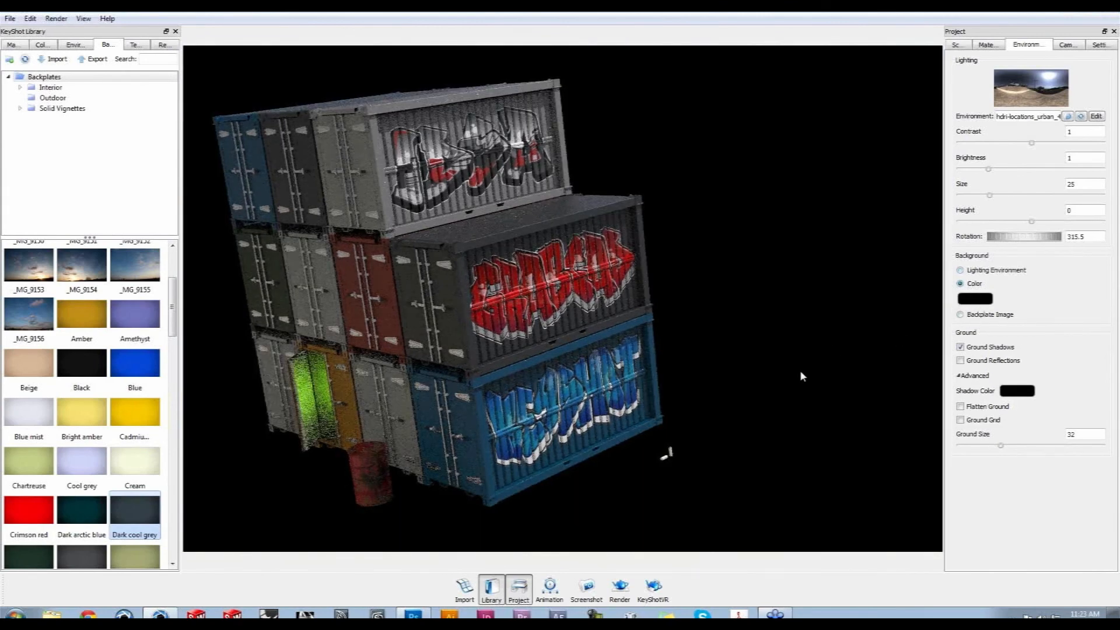
{"action": "left_click", "coordinate": [620, 587]}
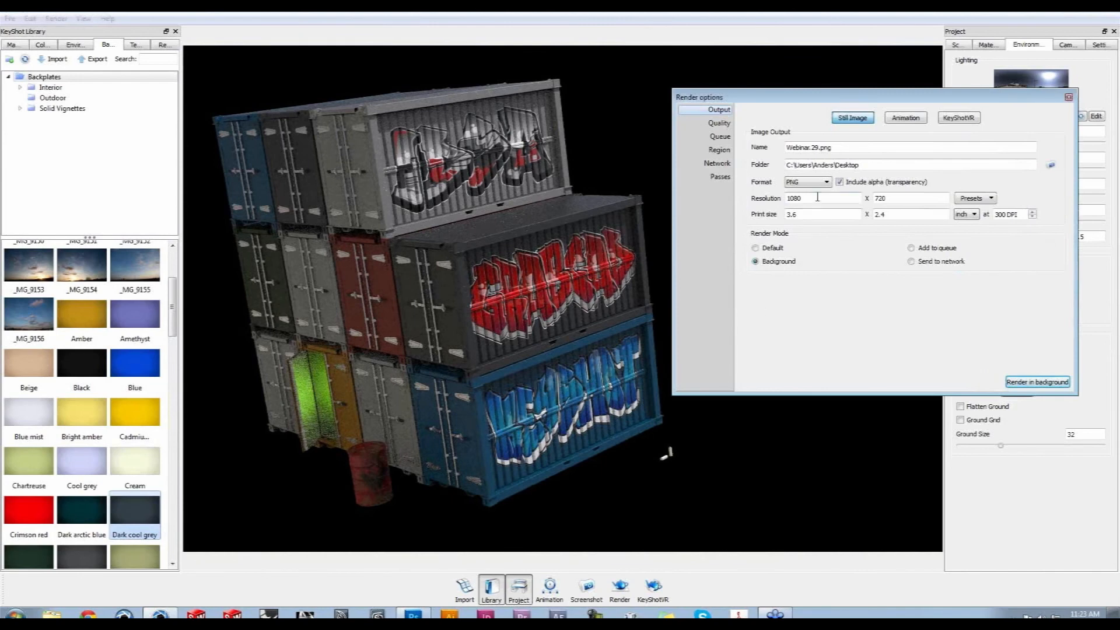
{"action": "left_click_drag", "start_coordinate": [959, 98], "coordinate": [753, 98]}
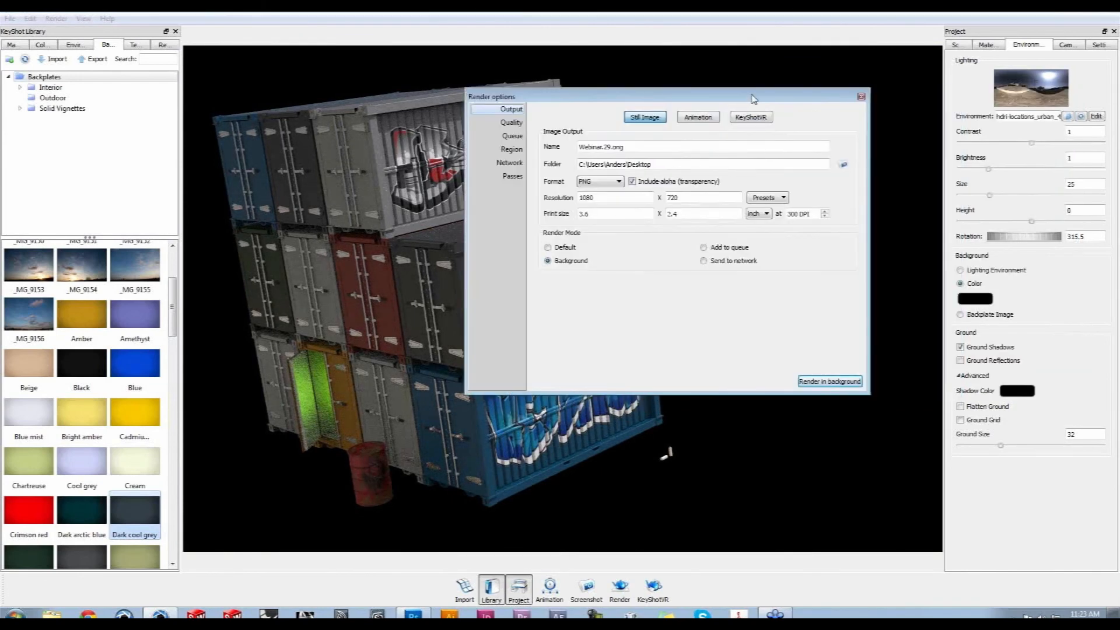
{"action": "left_click_drag", "start_coordinate": [756, 96], "coordinate": [870, 152]}
Hide the Ground plane model in the scene tree, including its Ground plane part
{"action": "left_click", "coordinate": [957, 44]}
{"action": "left_click", "coordinate": [1016, 279]}
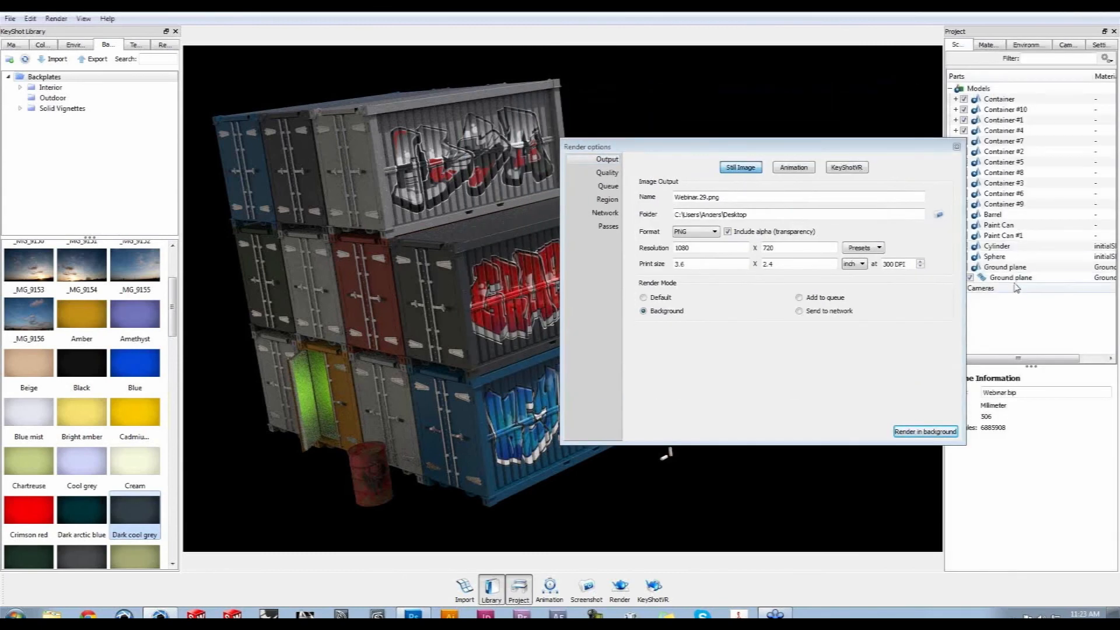
{"action": "left_click_drag", "start_coordinate": [903, 146], "coordinate": [836, 103]}
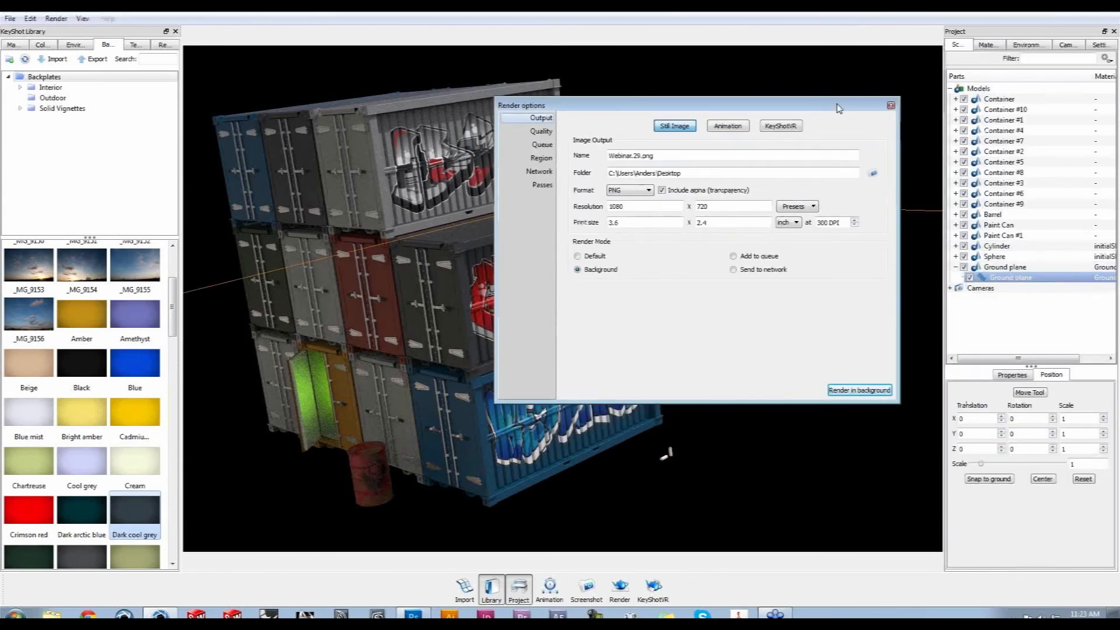
{"action": "right_click", "coordinate": [995, 275]}
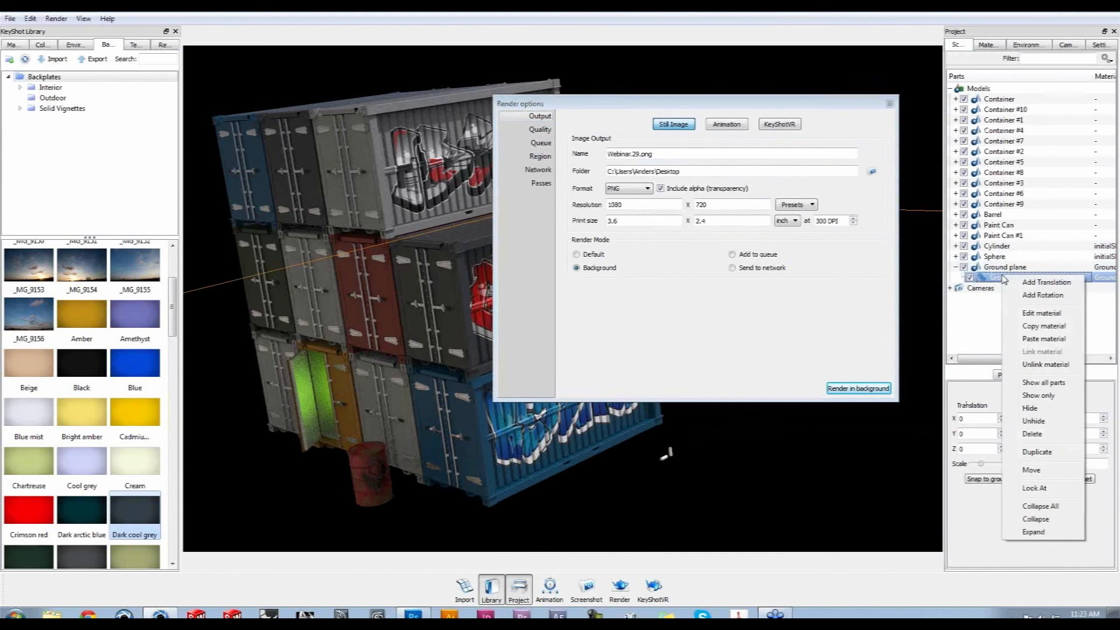
{"action": "left_click", "coordinate": [1030, 313]}
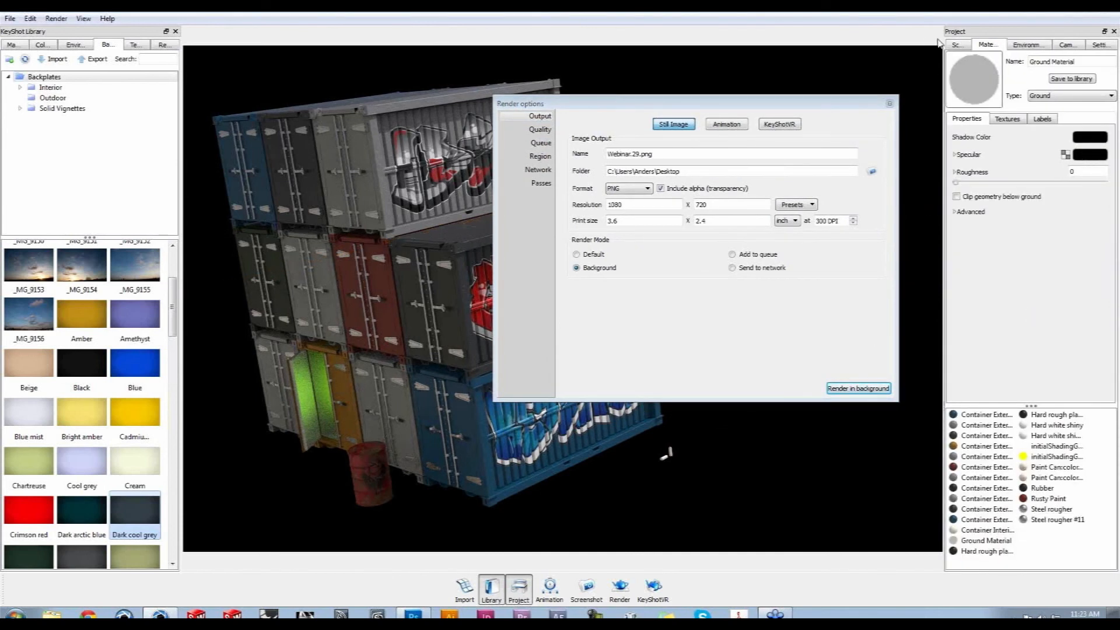
{"action": "left_click", "coordinate": [957, 47]}
{"action": "left_click", "coordinate": [956, 267]}
{"action": "left_click", "coordinate": [964, 267]}
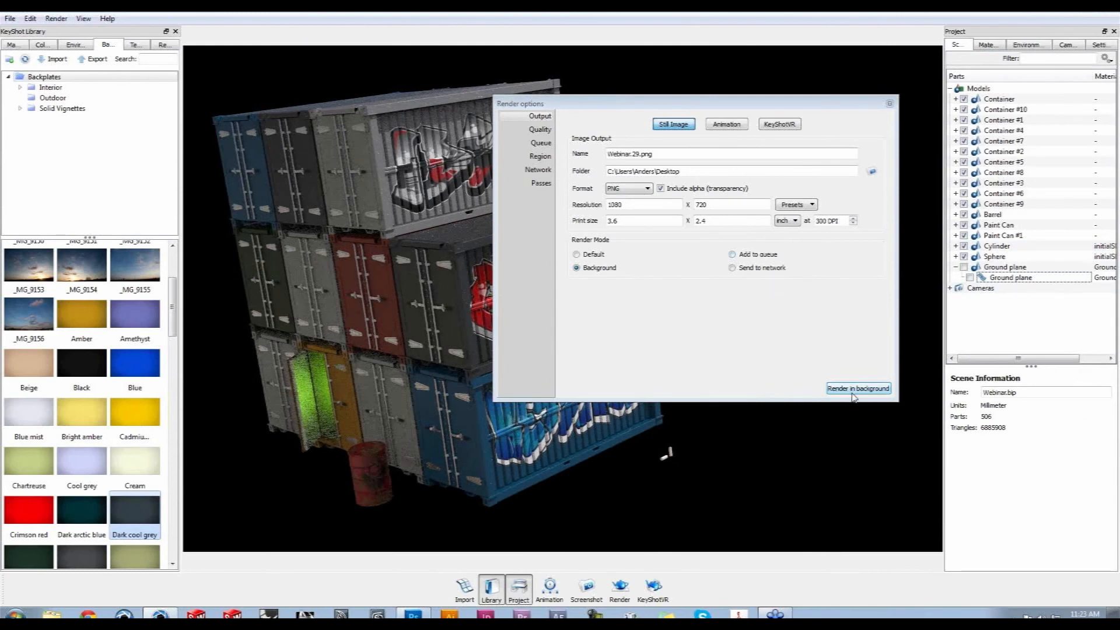
Render Webinar.29.png in the background at 1080 x 720 with alpha and close the finished render window
{"action": "left_click", "coordinate": [877, 393]}
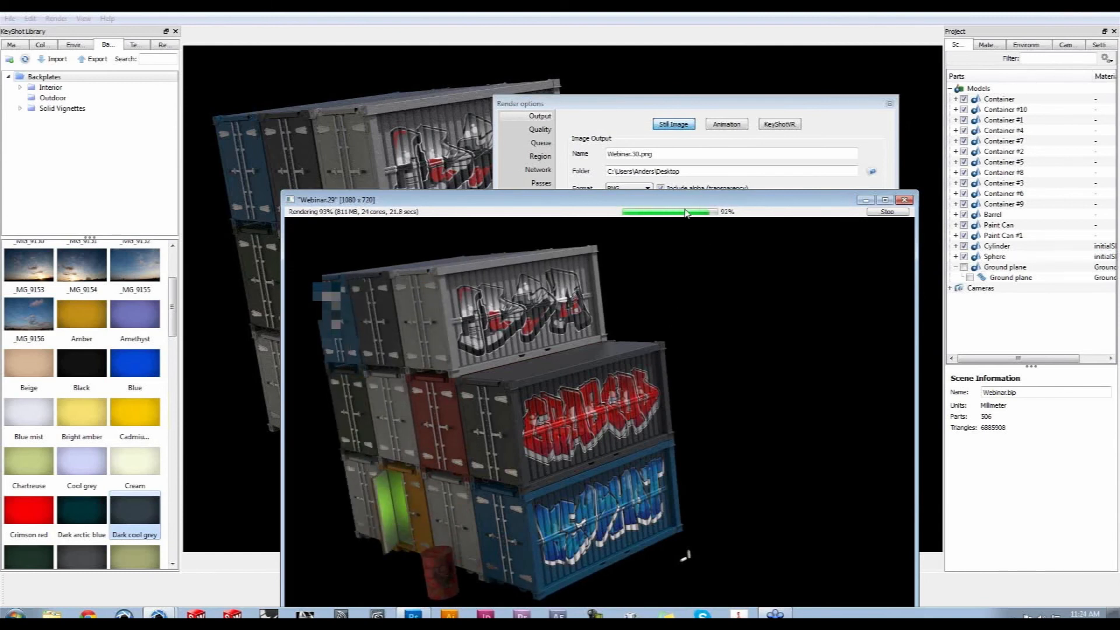
{"action": "left_click_drag", "start_coordinate": [703, 205], "coordinate": [710, 118]}
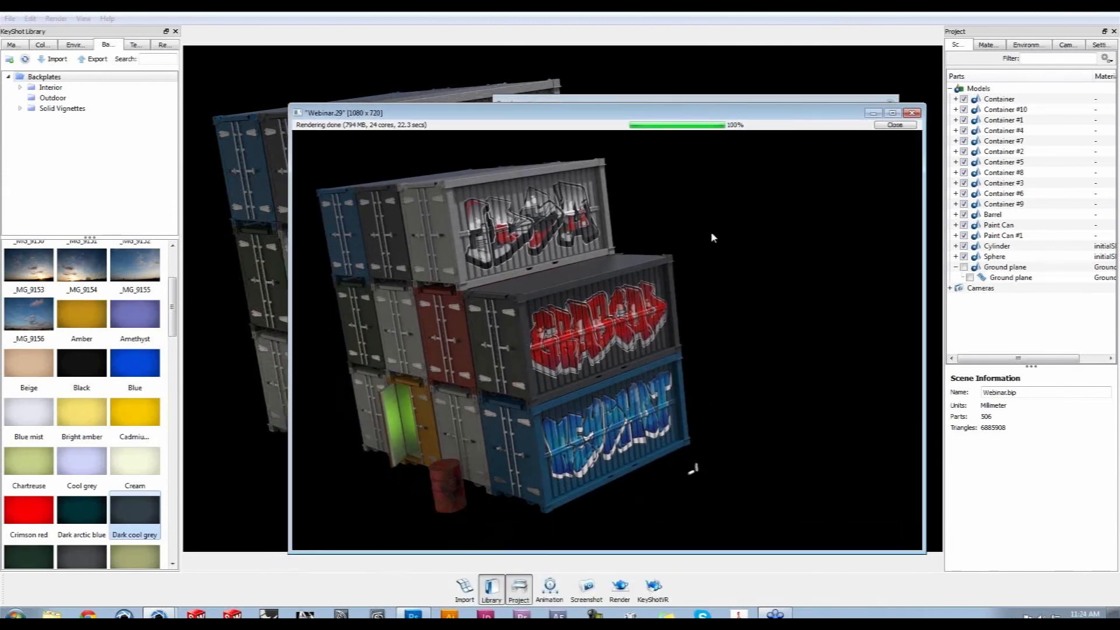
{"action": "left_click", "coordinate": [894, 125]}
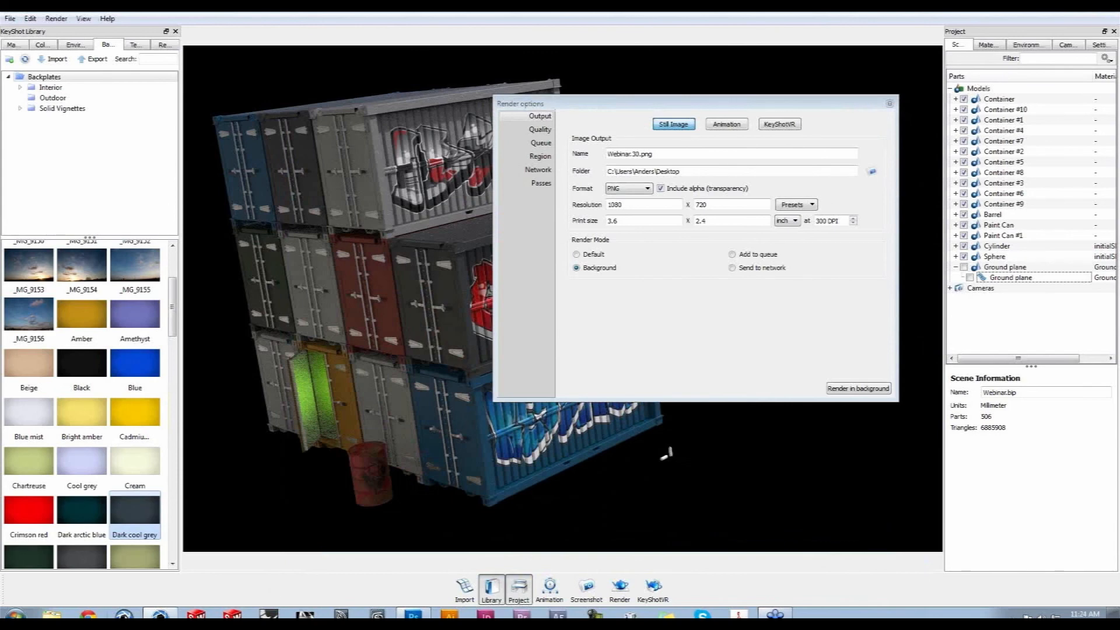
Switch to Photoshop, place Webinar.29.png above the vignette layer and delete the old render on Layer 0
{"action": "left_click", "coordinate": [413, 613]}
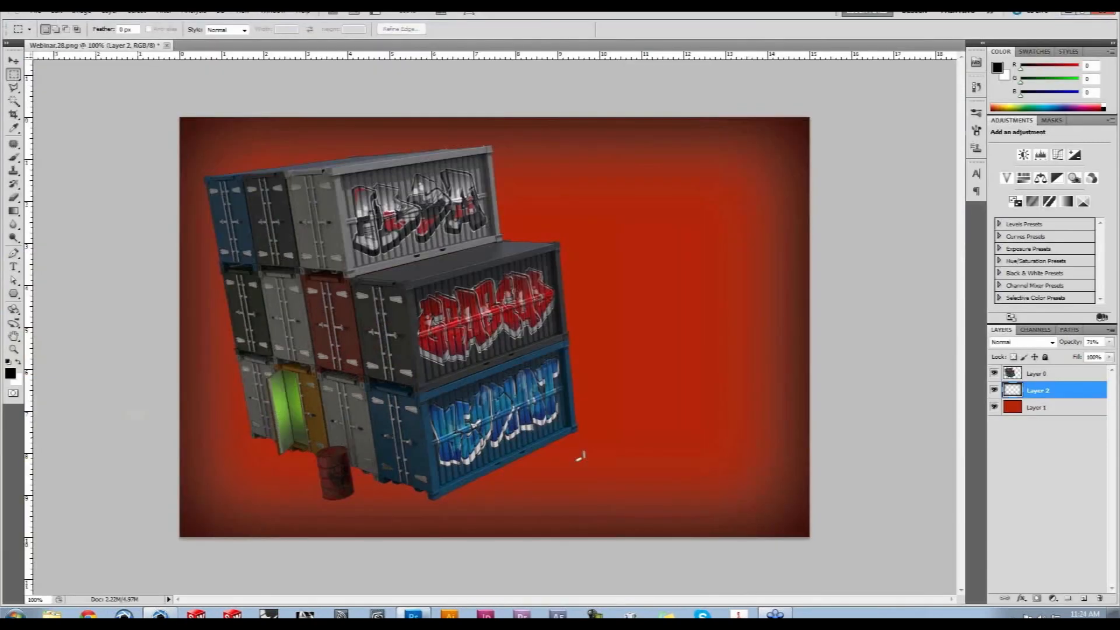
{"action": "left_click", "coordinate": [35, 14]}
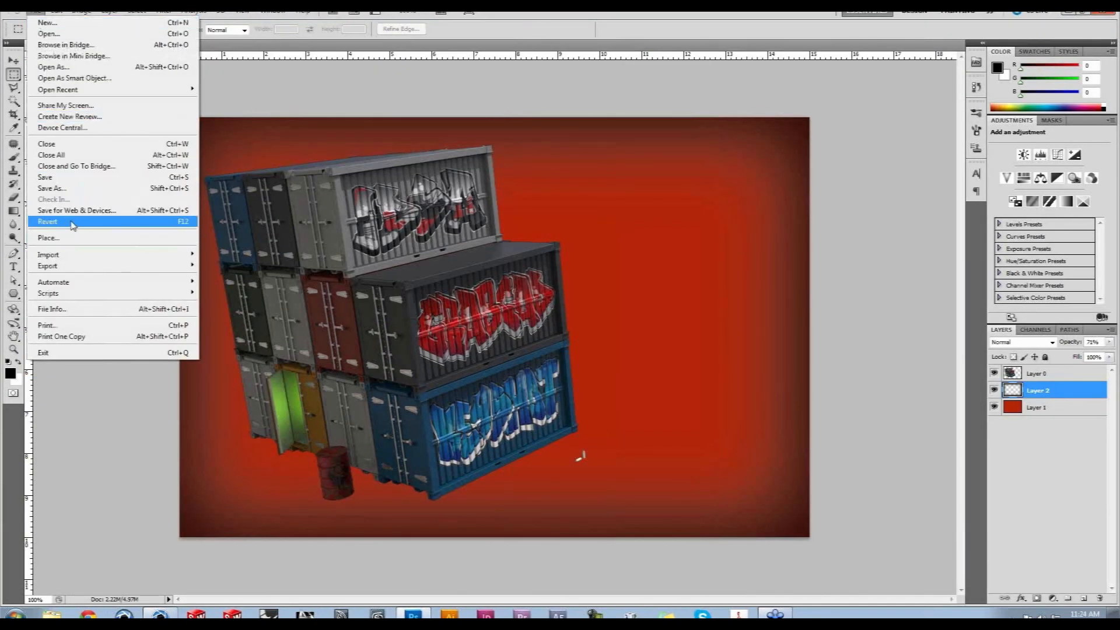
{"action": "left_click", "coordinate": [72, 238]}
{"action": "left_click", "coordinate": [169, 198]}
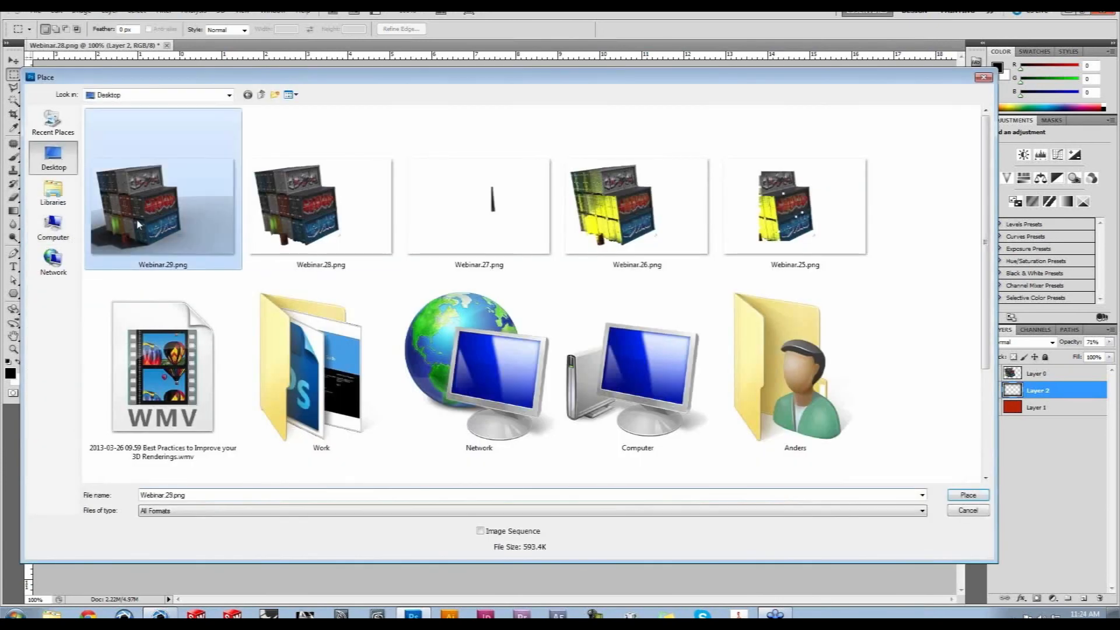
{"action": "left_click", "coordinate": [967, 495]}
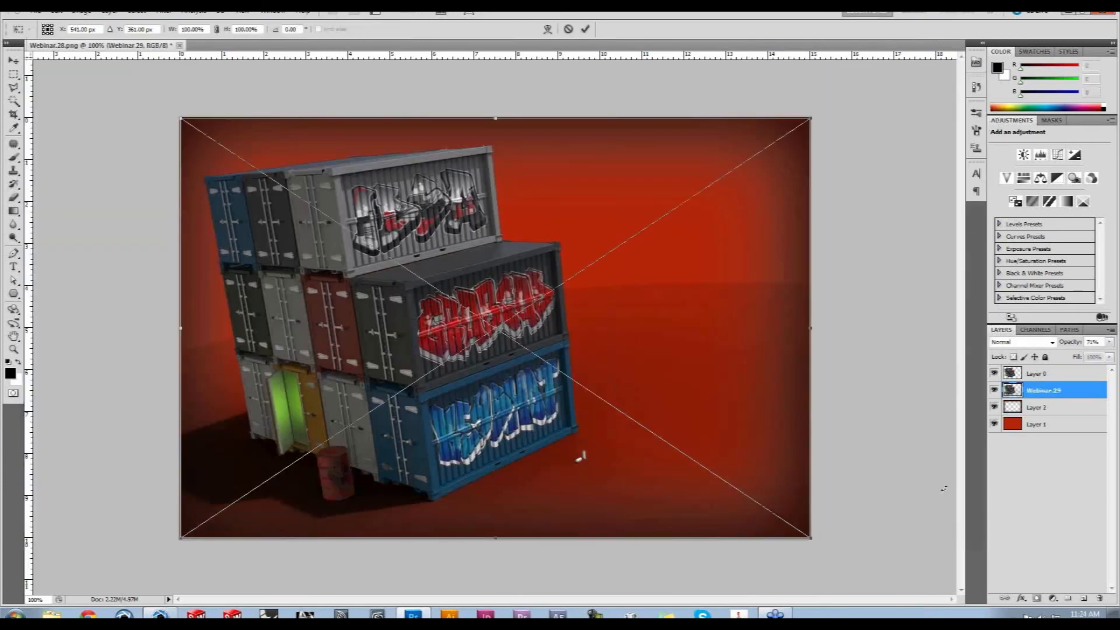
{"action": "key", "text": "Return"}
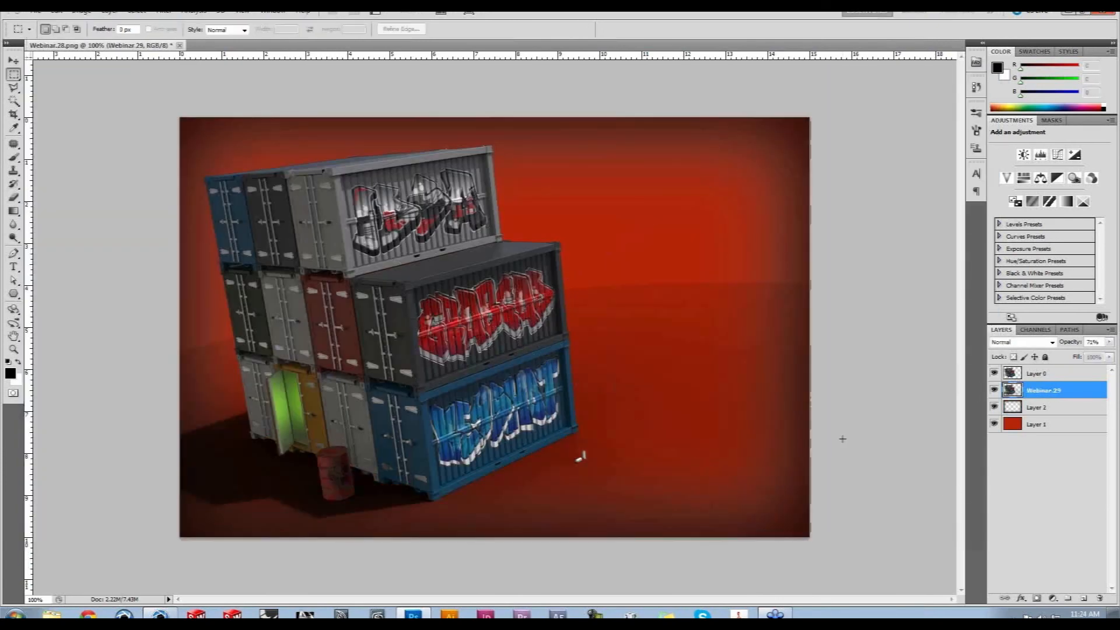
{"action": "left_click", "coordinate": [994, 373]}
{"action": "left_click_drag", "start_coordinate": [1041, 379], "coordinate": [1099, 598]}
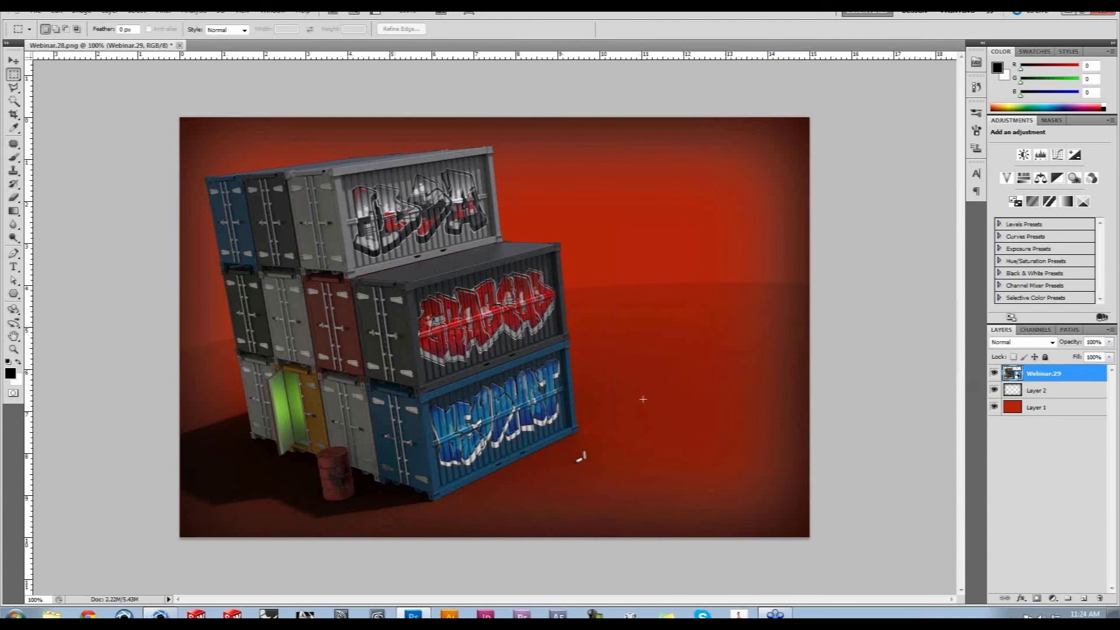
Select everything outside the containers and their dark shadow using the Webinar.29 layer's transparency, and rasterize that smart object for erasing
{"action": "left_click", "coordinate": [1014, 374], "text": "ctrl"}
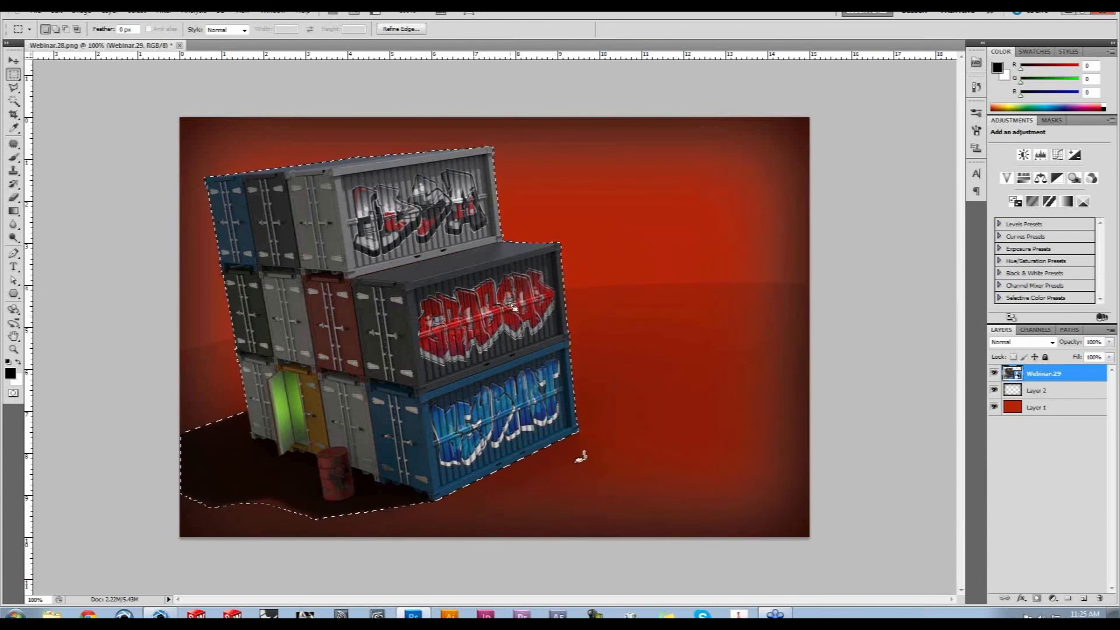
{"action": "key", "text": "ctrl+shift+i"}
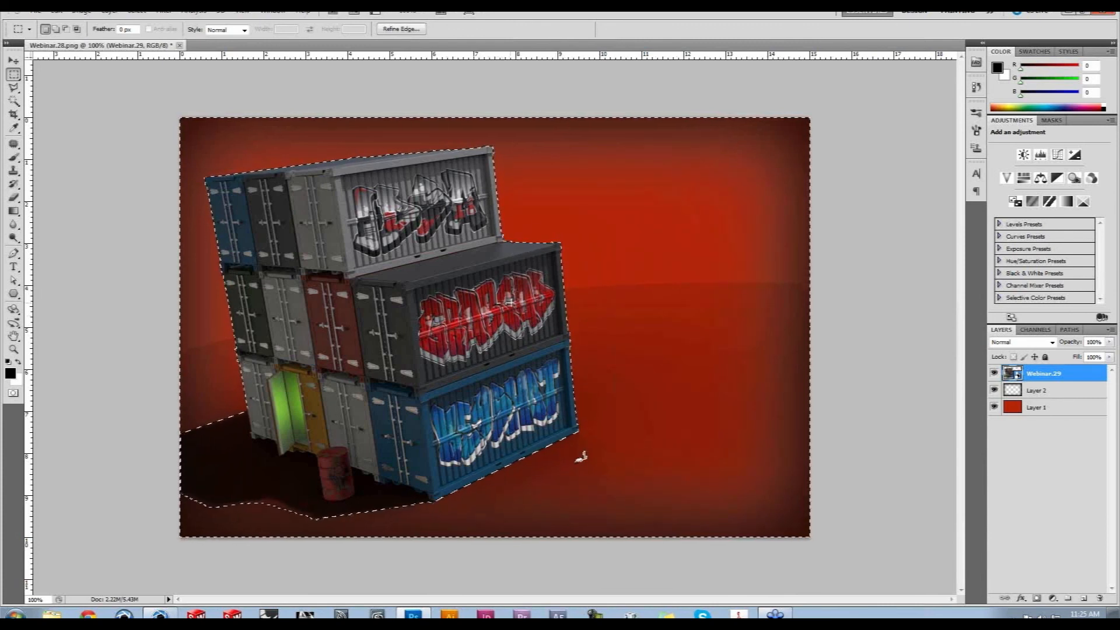
{"action": "left_click", "coordinate": [13, 197]}
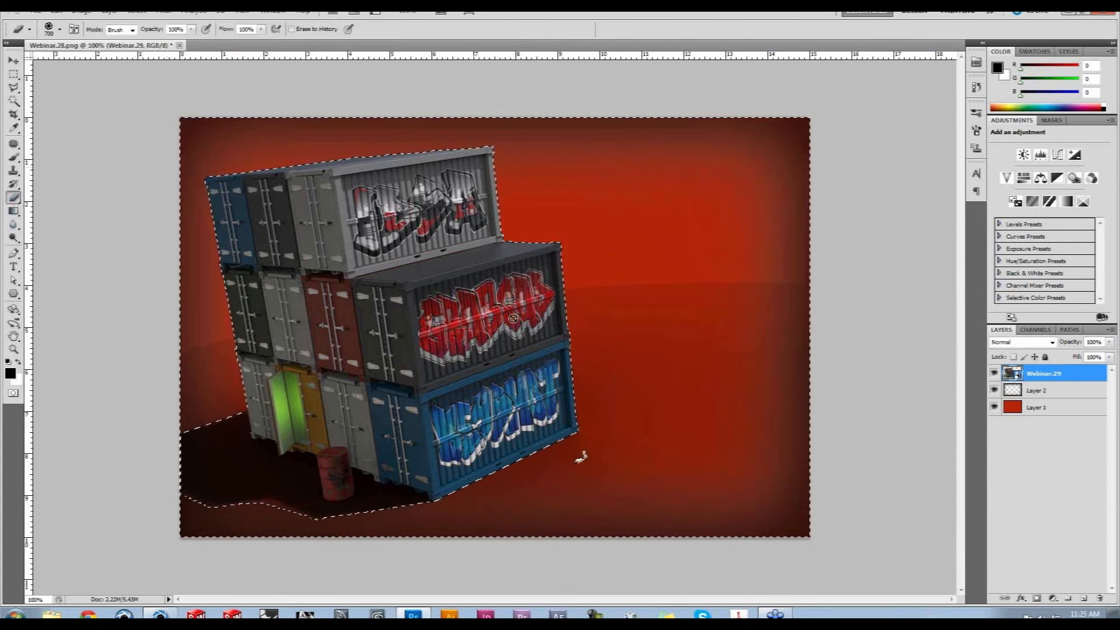
{"action": "left_click", "coordinate": [735, 371]}
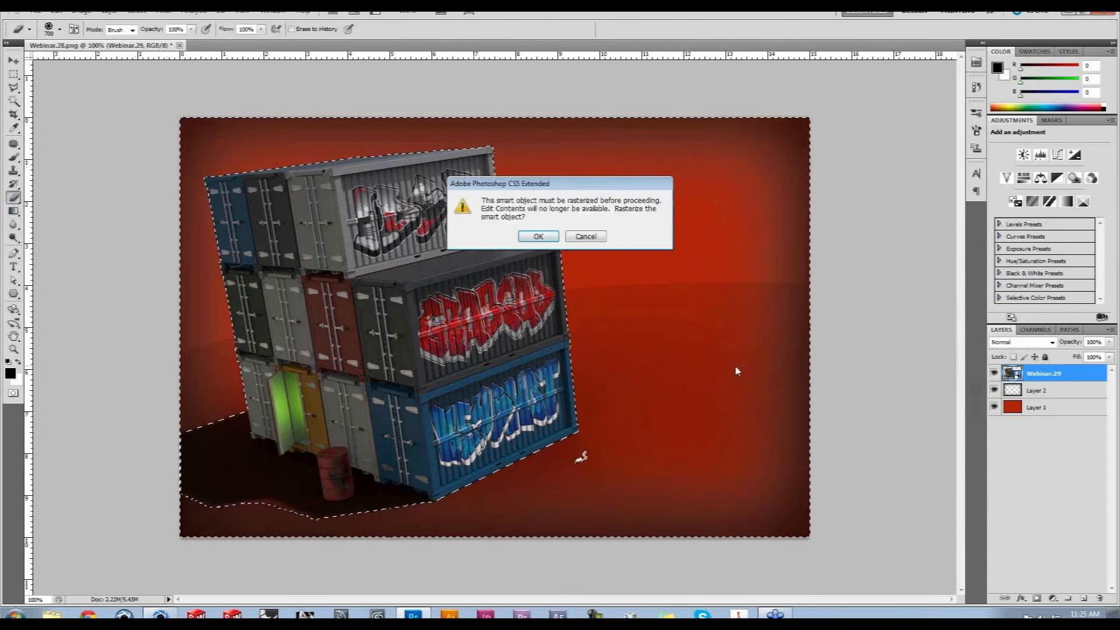
{"action": "left_click", "coordinate": [538, 236]}
Soften the hard horizon edge of the ground shadow with a 0% hardness Eraser, enlarge the brush to 150 px and deselect
{"action": "left_click", "coordinate": [59, 29]}
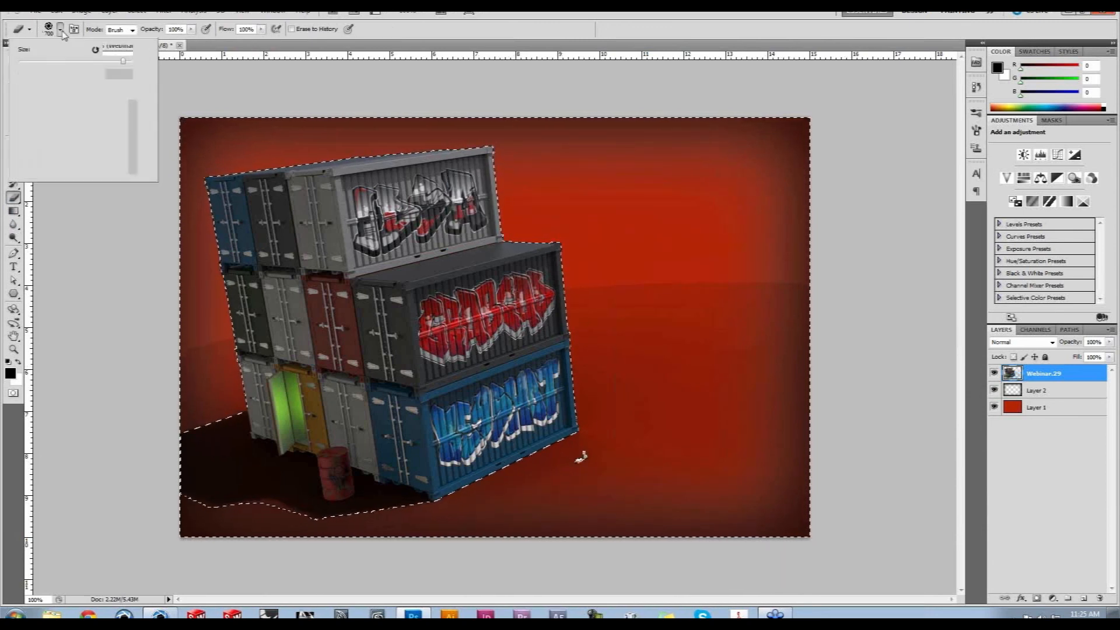
{"action": "left_click", "coordinate": [63, 109]}
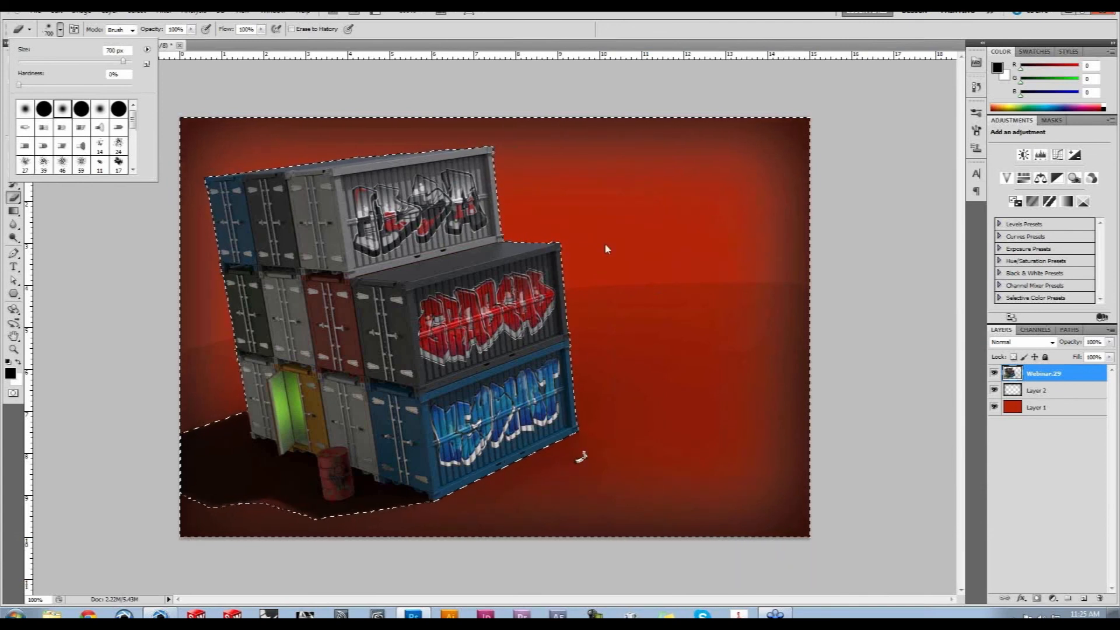
{"action": "left_click_drag", "start_coordinate": [117, 63], "coordinate": [59, 65]}
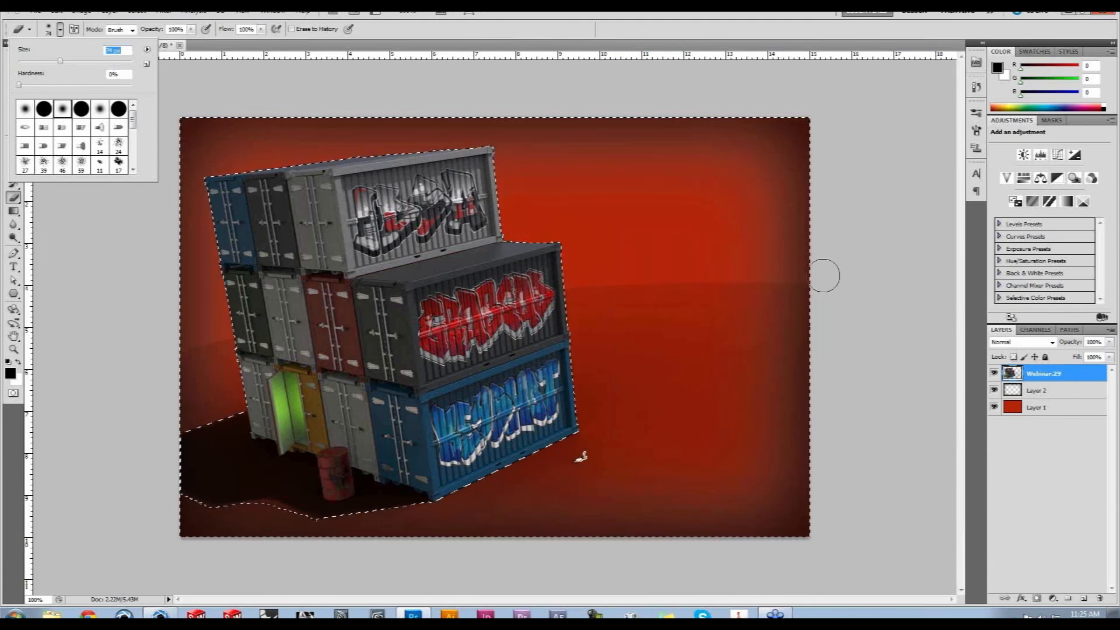
{"action": "key", "text": "Return"}
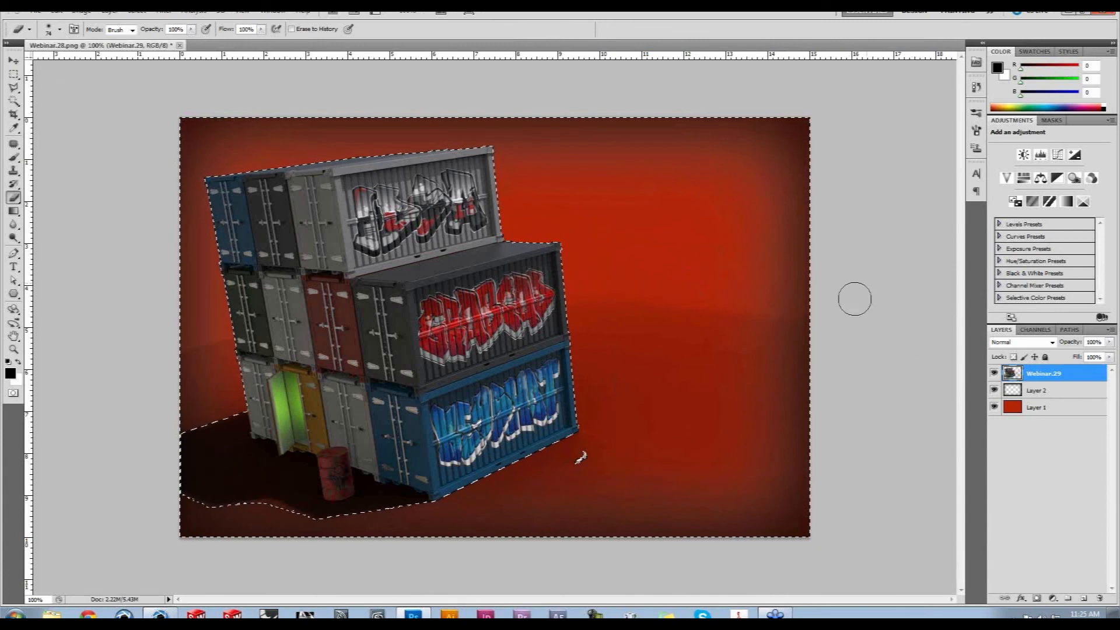
{"action": "key", "text": "bracketright"}
{"action": "key", "text": "bracketright"}
{"action": "key", "text": "bracketright"}
{"action": "key", "text": "bracketright"}
{"action": "key", "text": "bracketright"}
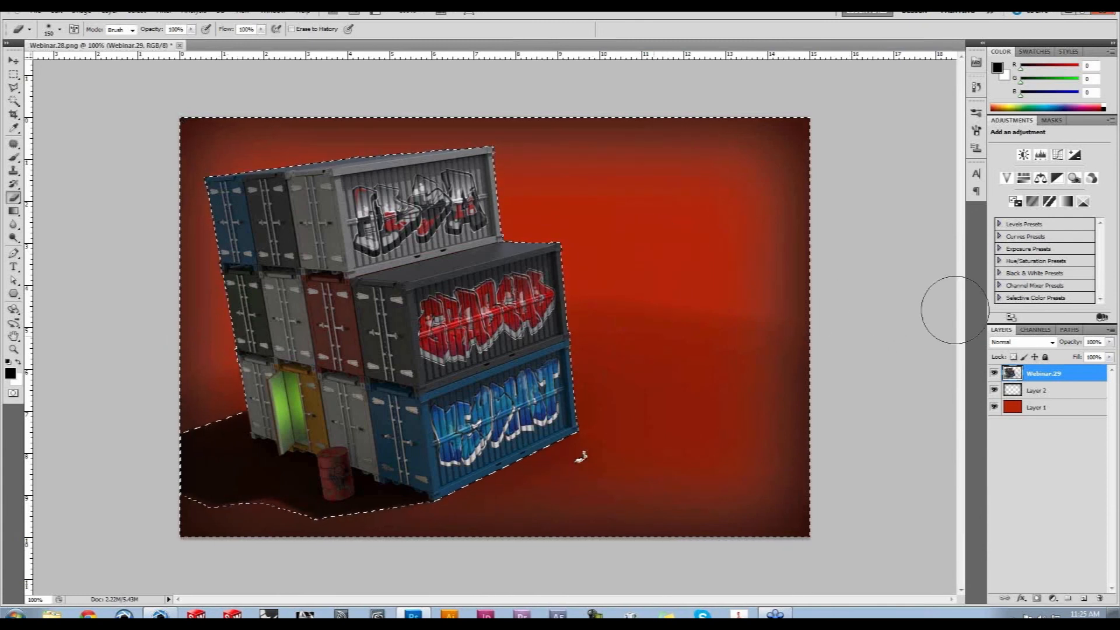
{"action": "key", "text": "ctrl+d"}
{"action": "key", "text": "m"}
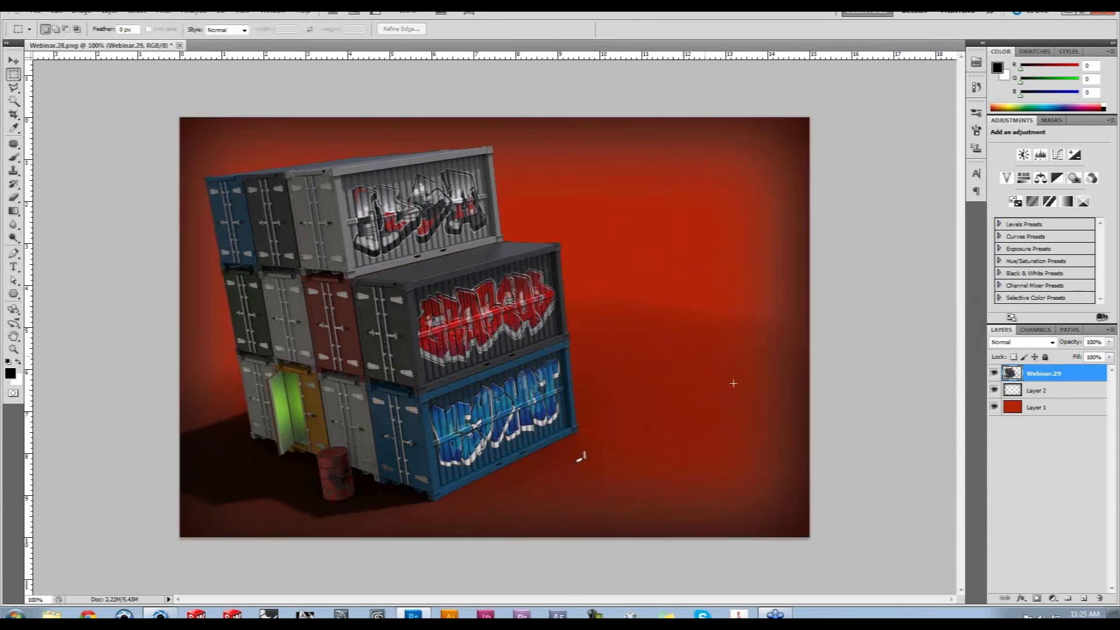
Add a new empty layer directly above the red fill on Layer 1
{"action": "left_click", "coordinate": [1042, 408]}
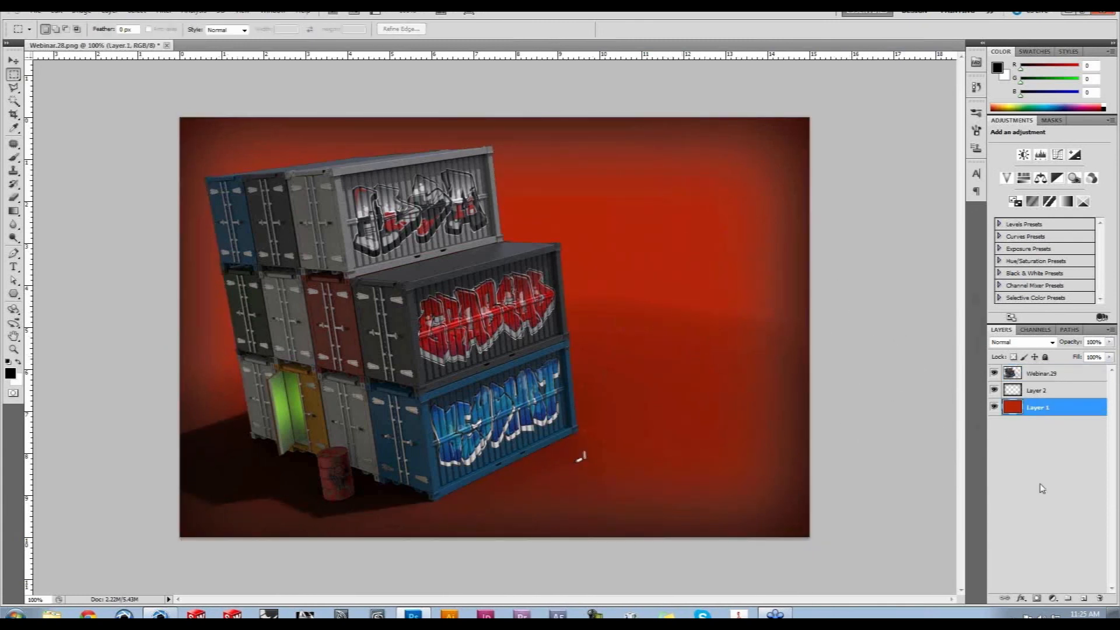
{"action": "left_click", "coordinate": [1083, 599]}
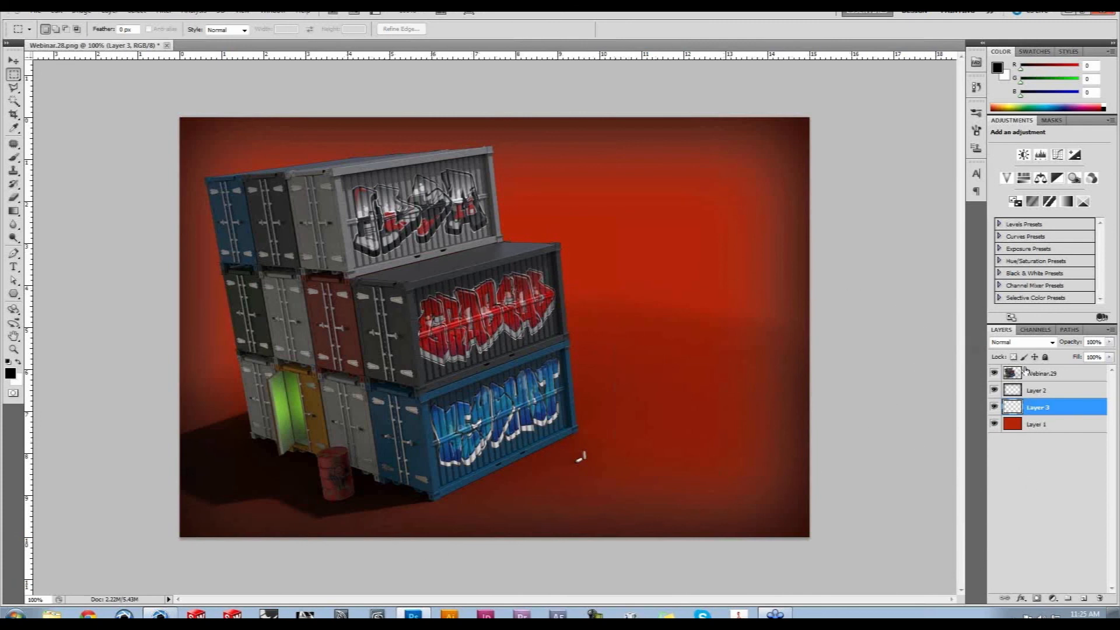
Make Layer 3 active for painting with the Brush tool and set the foreground colour to orange, RGB 206, 120, 27
{"action": "left_click", "coordinate": [1035, 424]}
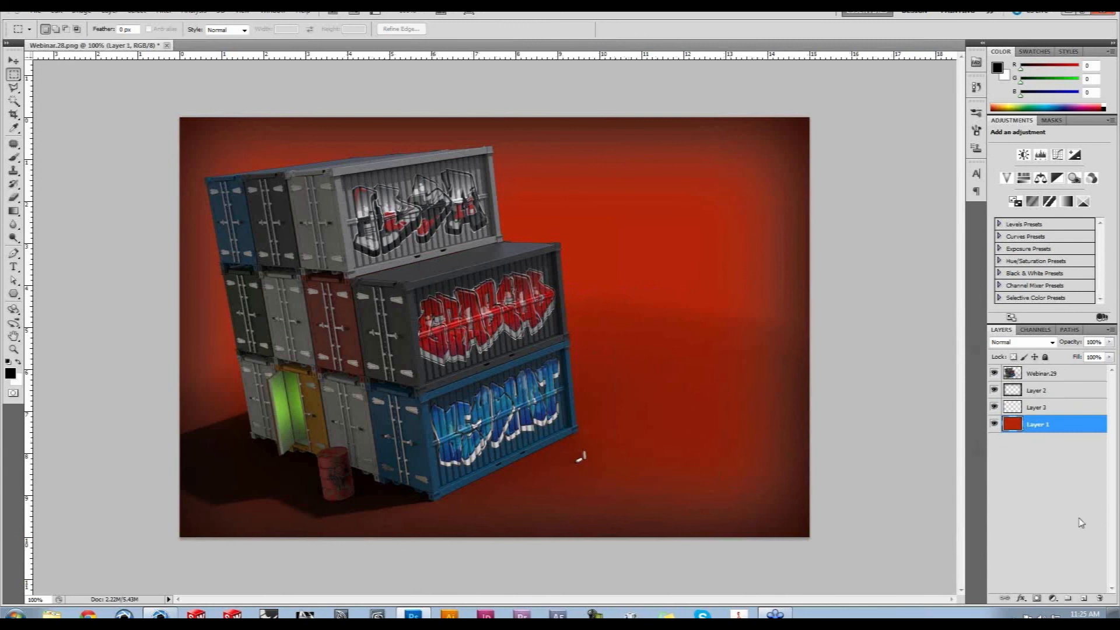
{"action": "left_click", "coordinate": [1041, 411]}
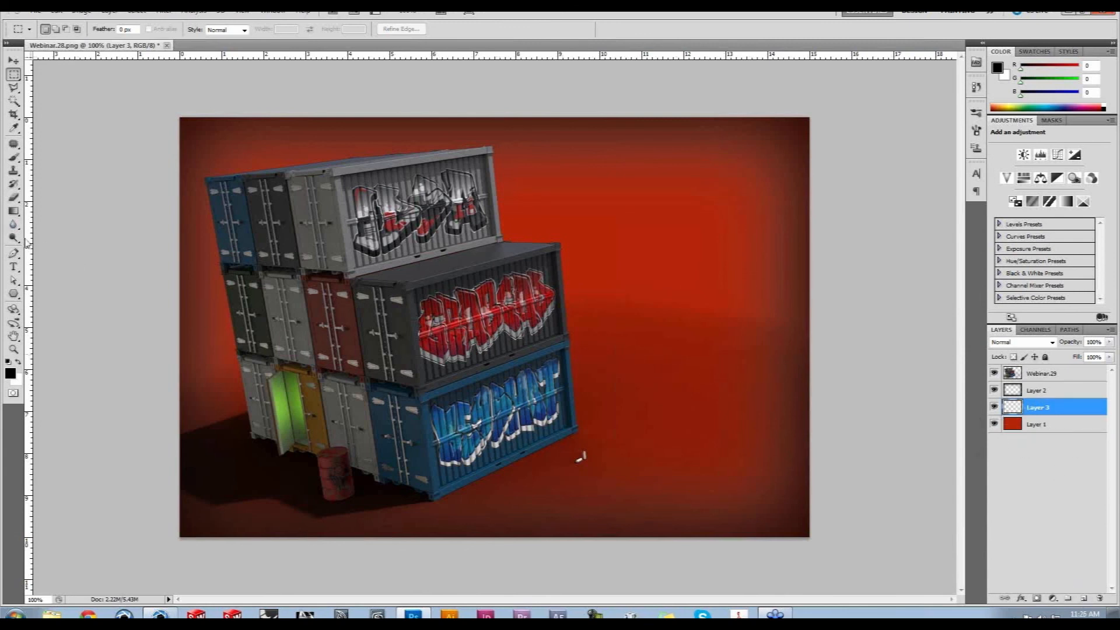
{"action": "left_click", "coordinate": [13, 156]}
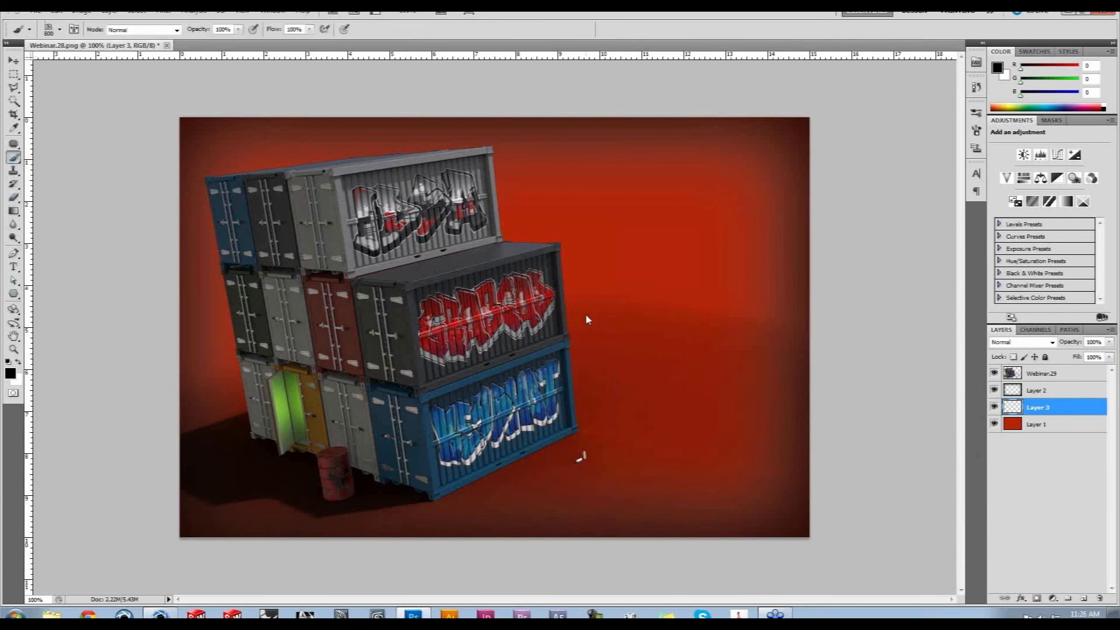
{"action": "left_click", "coordinate": [59, 29]}
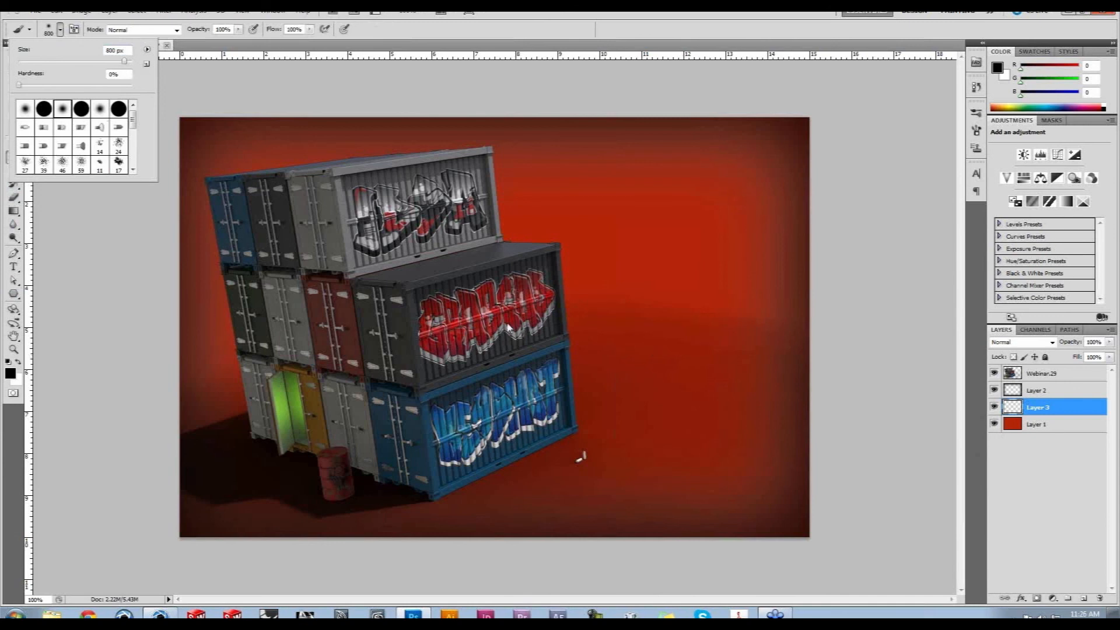
{"action": "left_click", "coordinate": [10, 373]}
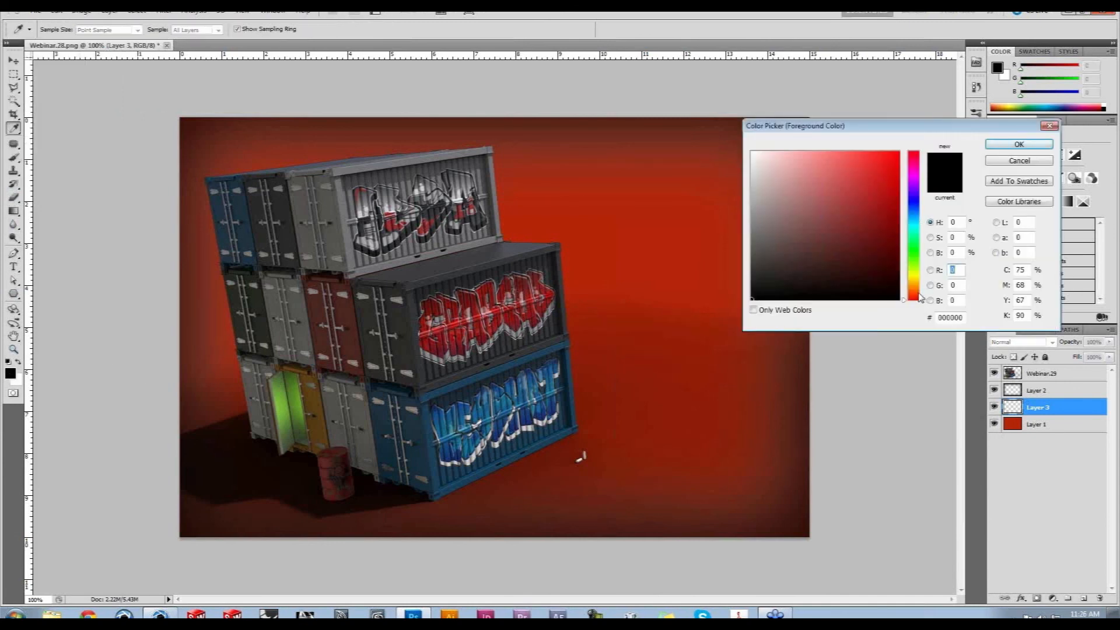
{"action": "left_click", "coordinate": [913, 290]}
{"action": "left_click", "coordinate": [660, 243]}
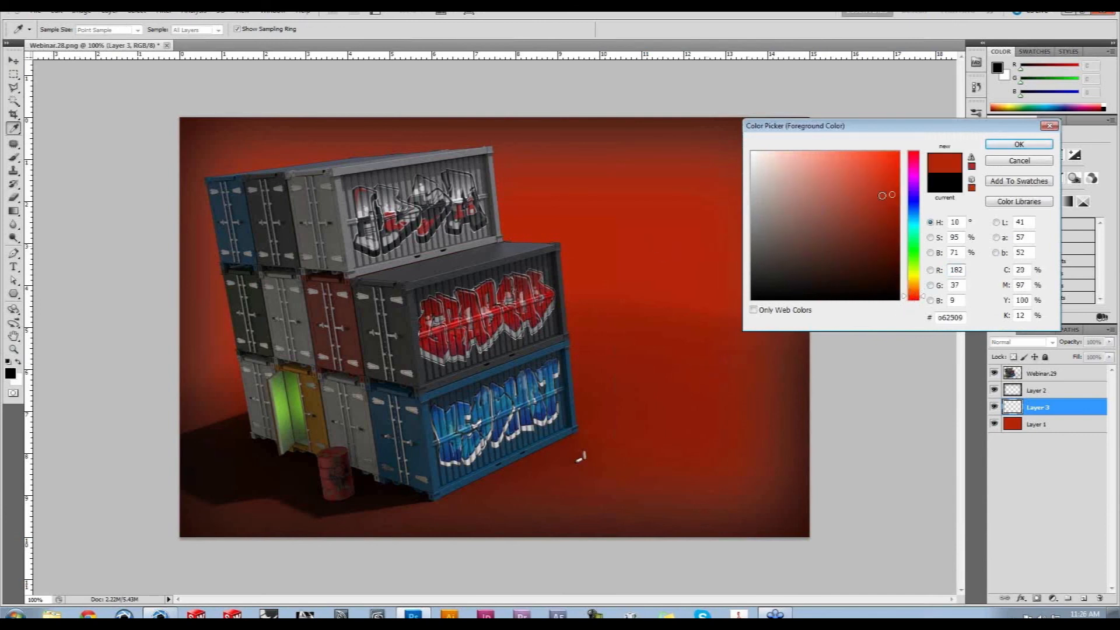
{"action": "left_click", "coordinate": [917, 290]}
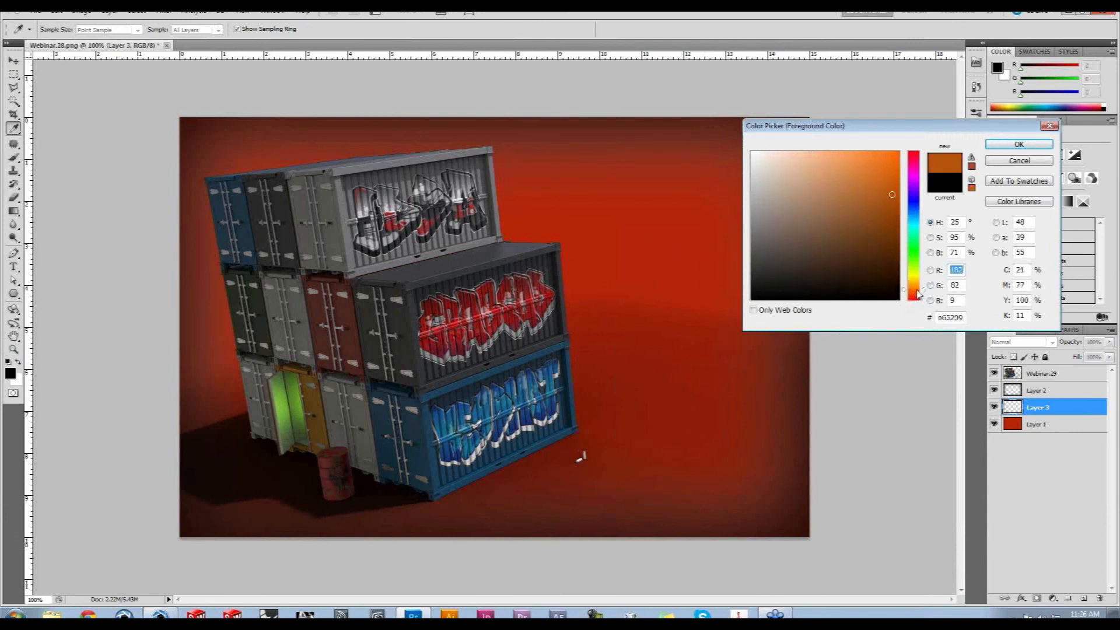
{"action": "left_click_drag", "start_coordinate": [918, 289], "coordinate": [918, 294]}
{"action": "left_click", "coordinate": [878, 179]}
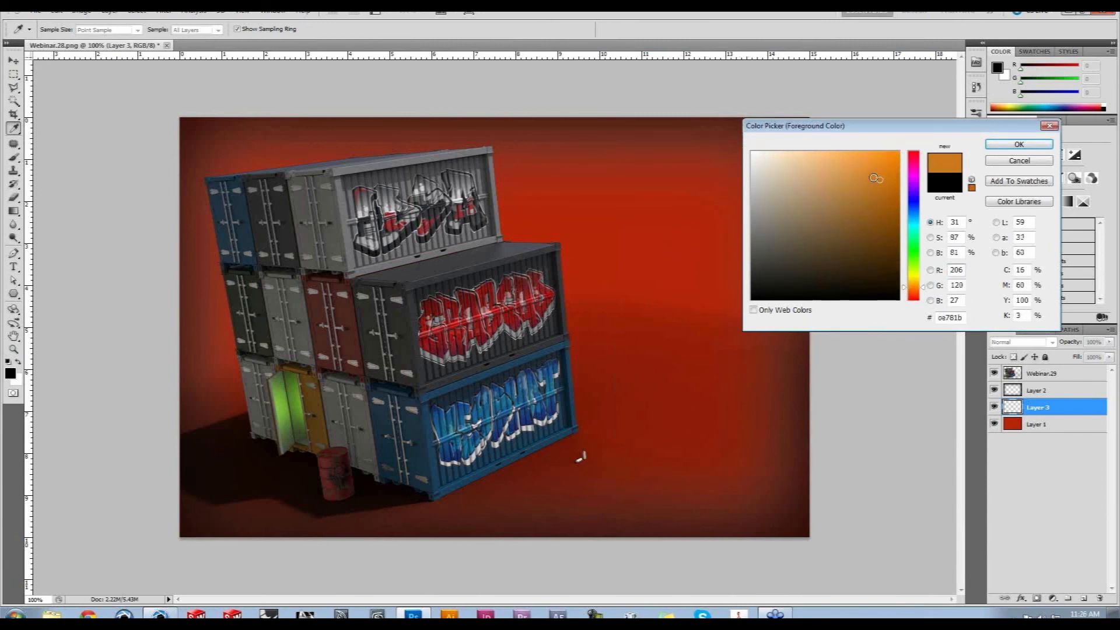
{"action": "left_click", "coordinate": [1019, 144]}
Paint a soft orange glow behind the containers on Layer 3 with a 400 px brush, then strengthen it near their edges at 200 px
{"action": "key", "text": "b"}
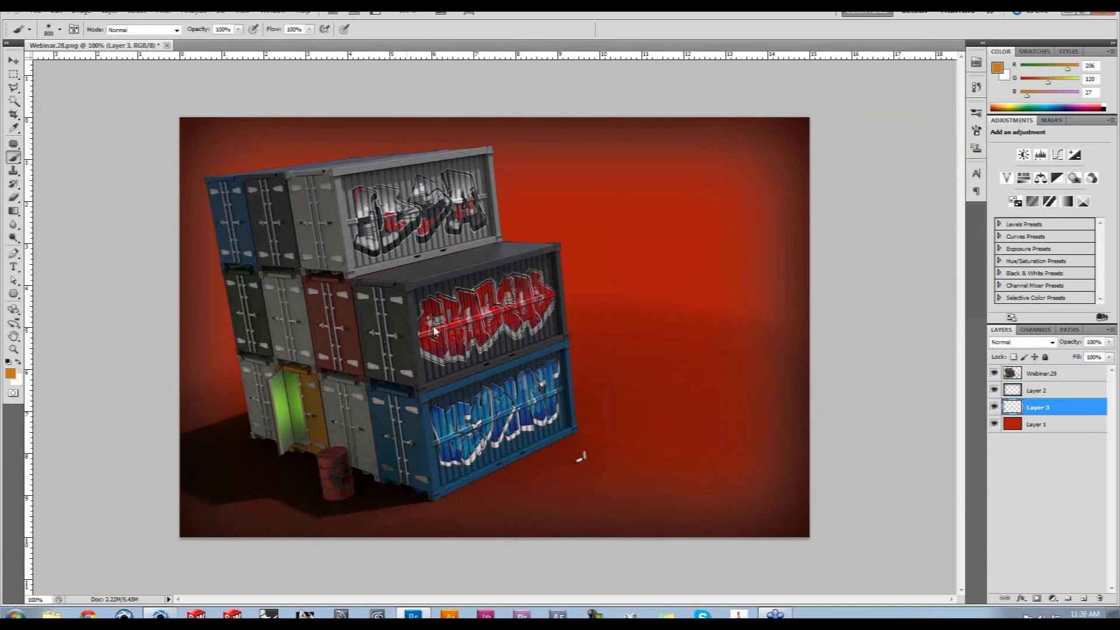
{"action": "key", "text": "p"}
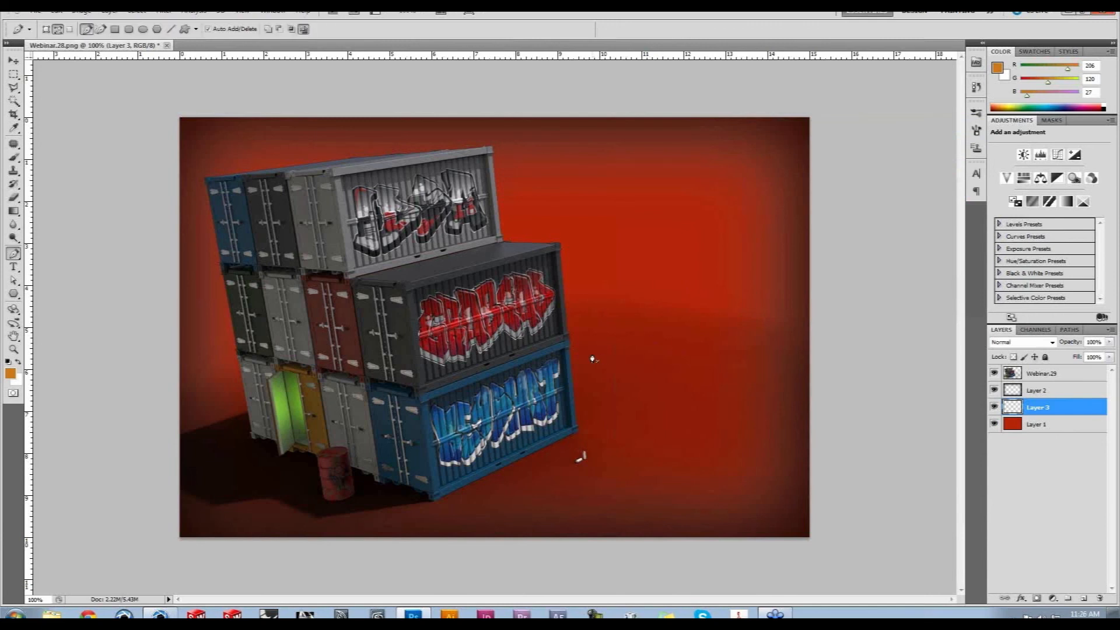
{"action": "key", "text": "b"}
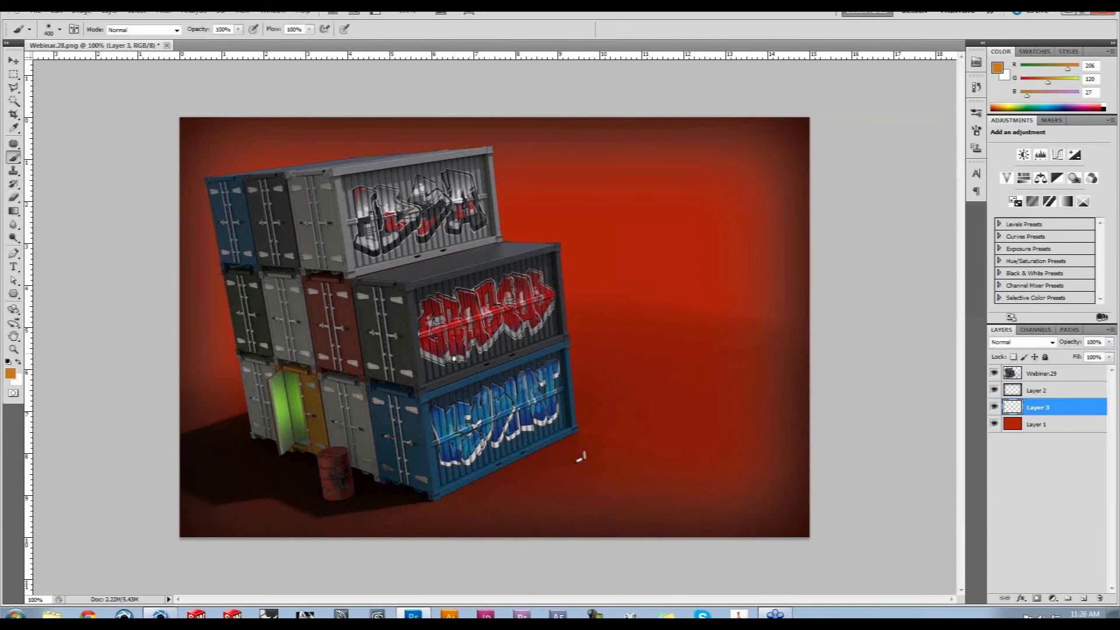
{"action": "mouse_move", "coordinate": [501, 374]}
{"action": "left_mouse_down"}
{"action": "mouse_move", "coordinate": [509, 380]}
{"action": "mouse_move", "coordinate": [495, 314]}
{"action": "mouse_move", "coordinate": [449, 257]}
{"action": "mouse_move", "coordinate": [474, 283]}
{"action": "mouse_move", "coordinate": [455, 240]}
{"action": "mouse_move", "coordinate": [421, 208]}
{"action": "mouse_move", "coordinate": [376, 210]}
{"action": "mouse_move", "coordinate": [361, 227]}
{"action": "mouse_move", "coordinate": [279, 230]}
{"action": "mouse_move", "coordinate": [319, 353]}
{"action": "mouse_move", "coordinate": [302, 387]}
{"action": "mouse_move", "coordinate": [401, 433]}
{"action": "left_mouse_up"}
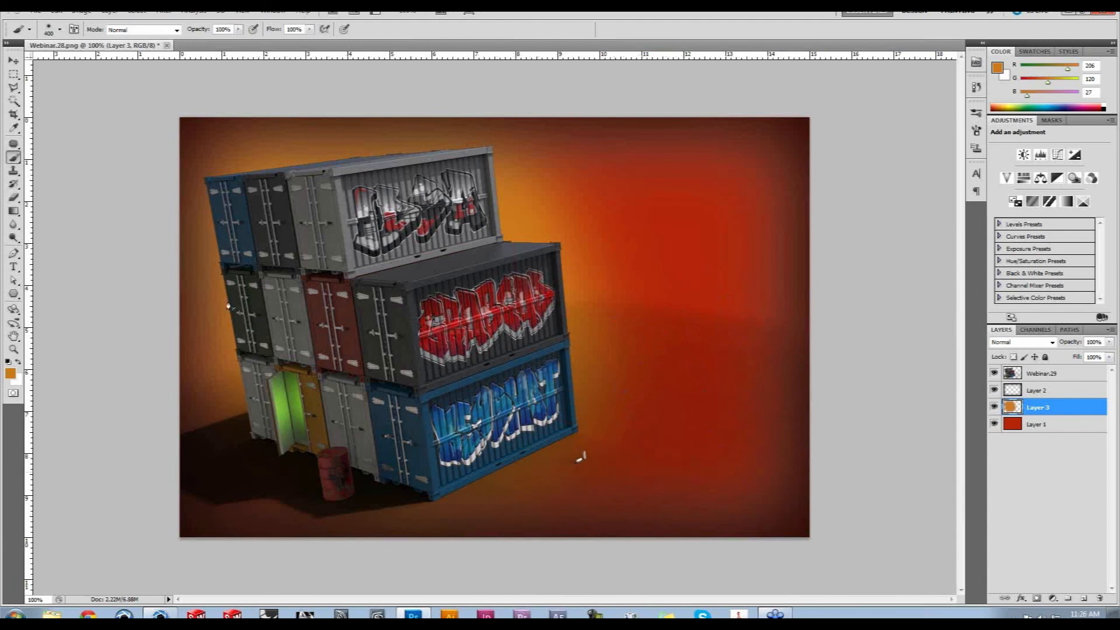
{"action": "key", "text": "bracketleft"}
{"action": "key", "text": "bracketleft"}
{"action": "left_click_drag", "start_coordinate": [539, 282], "coordinate": [542, 413]}
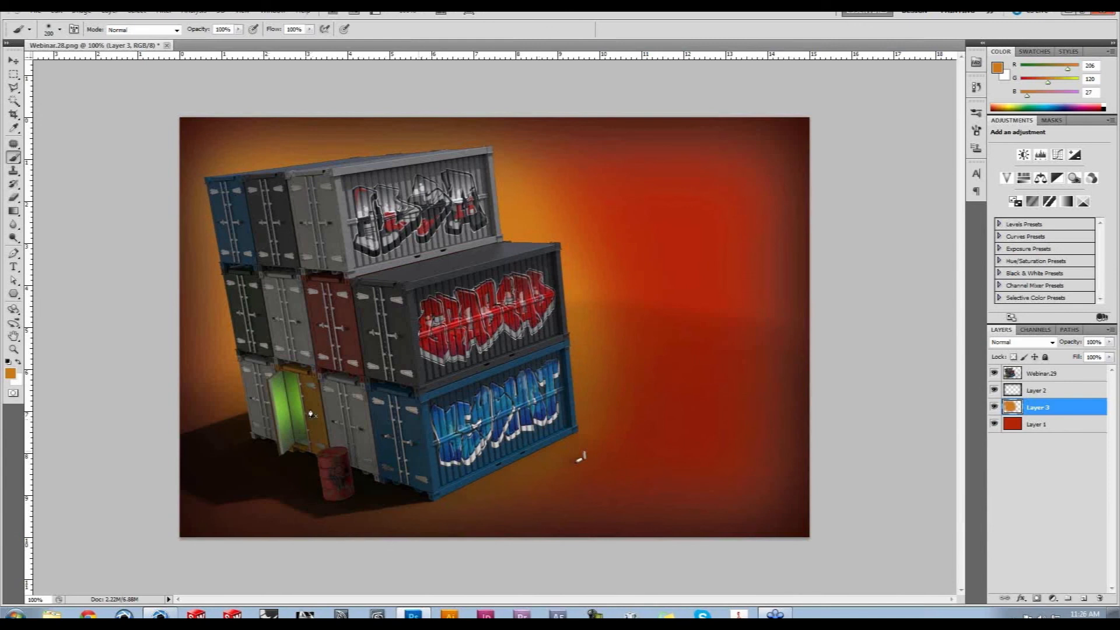